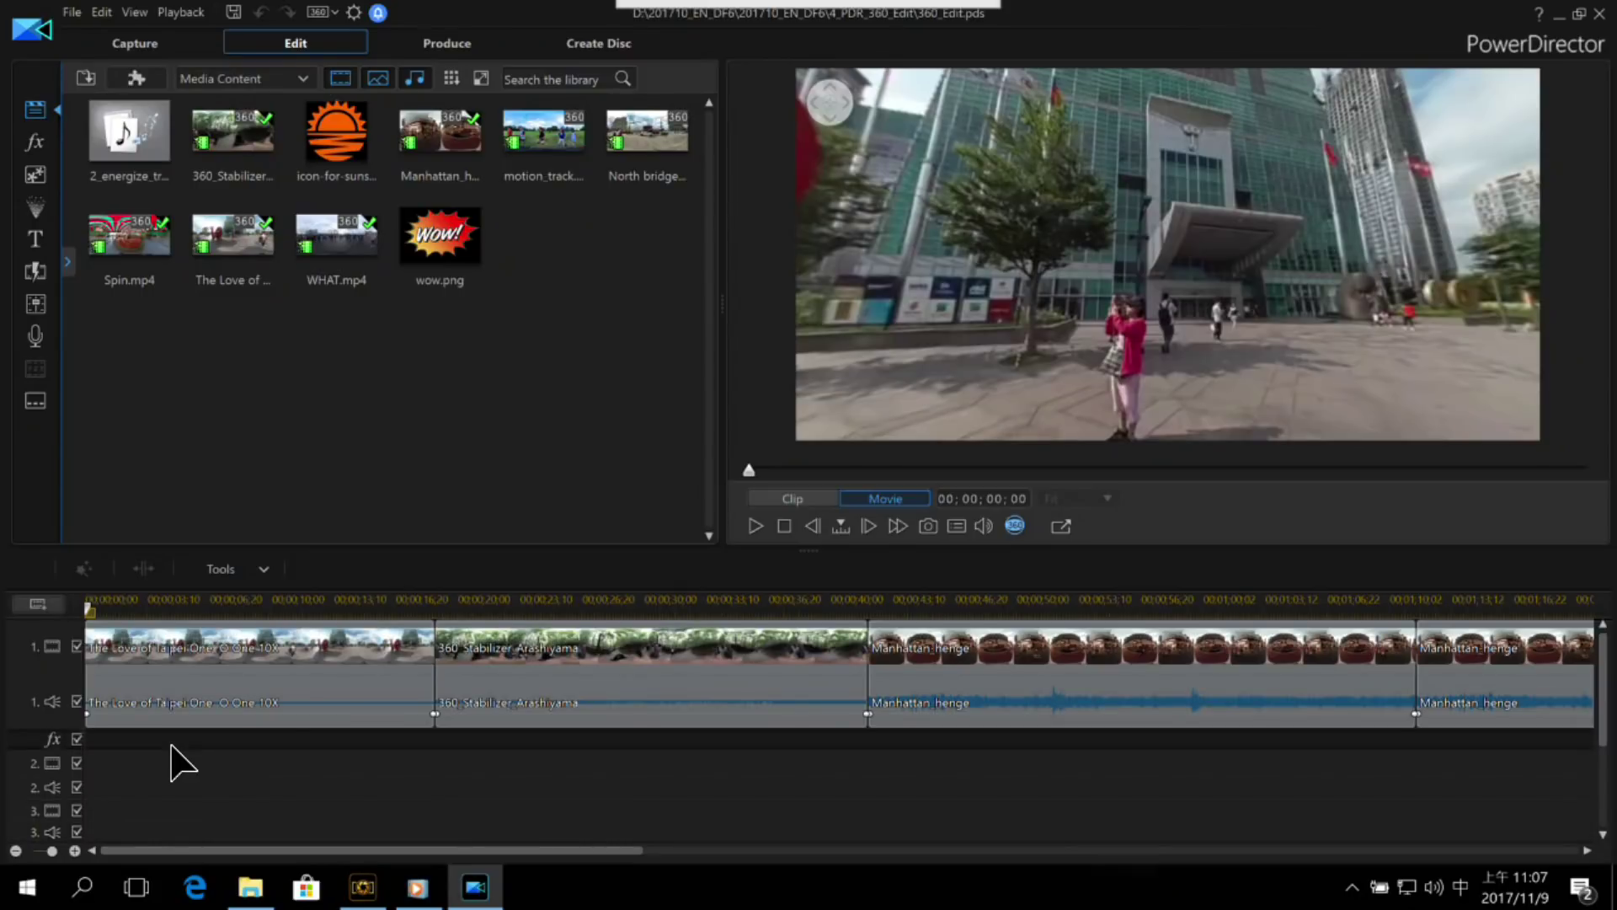
Step: Play the first 360 clip in stretches and rotate the preview to look around the plaza
key(space)
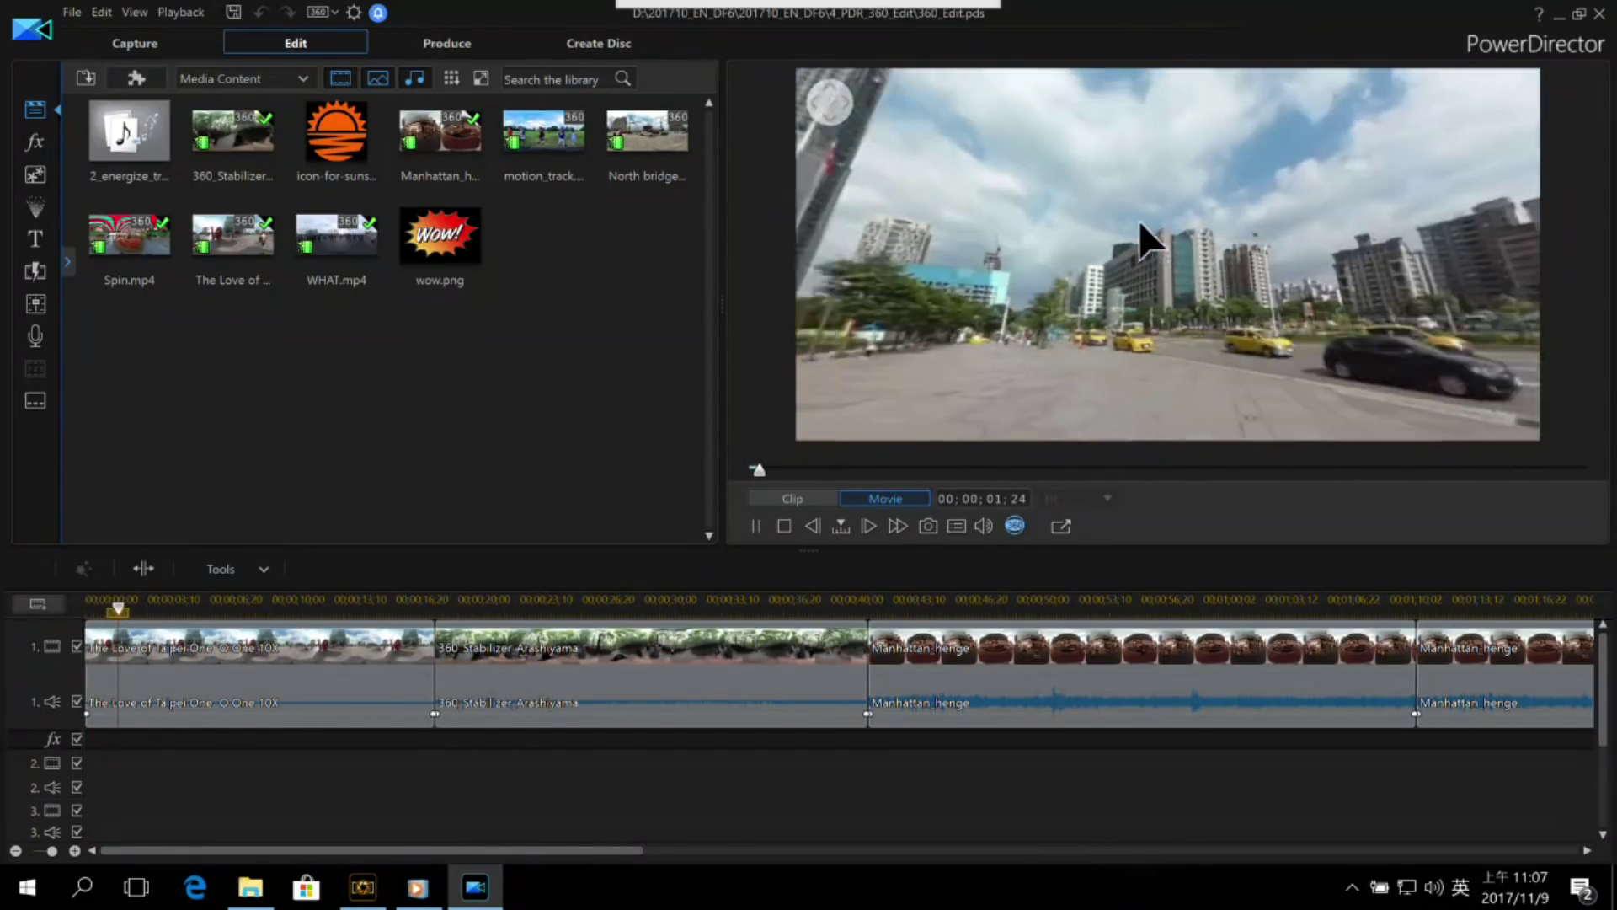
key(space)
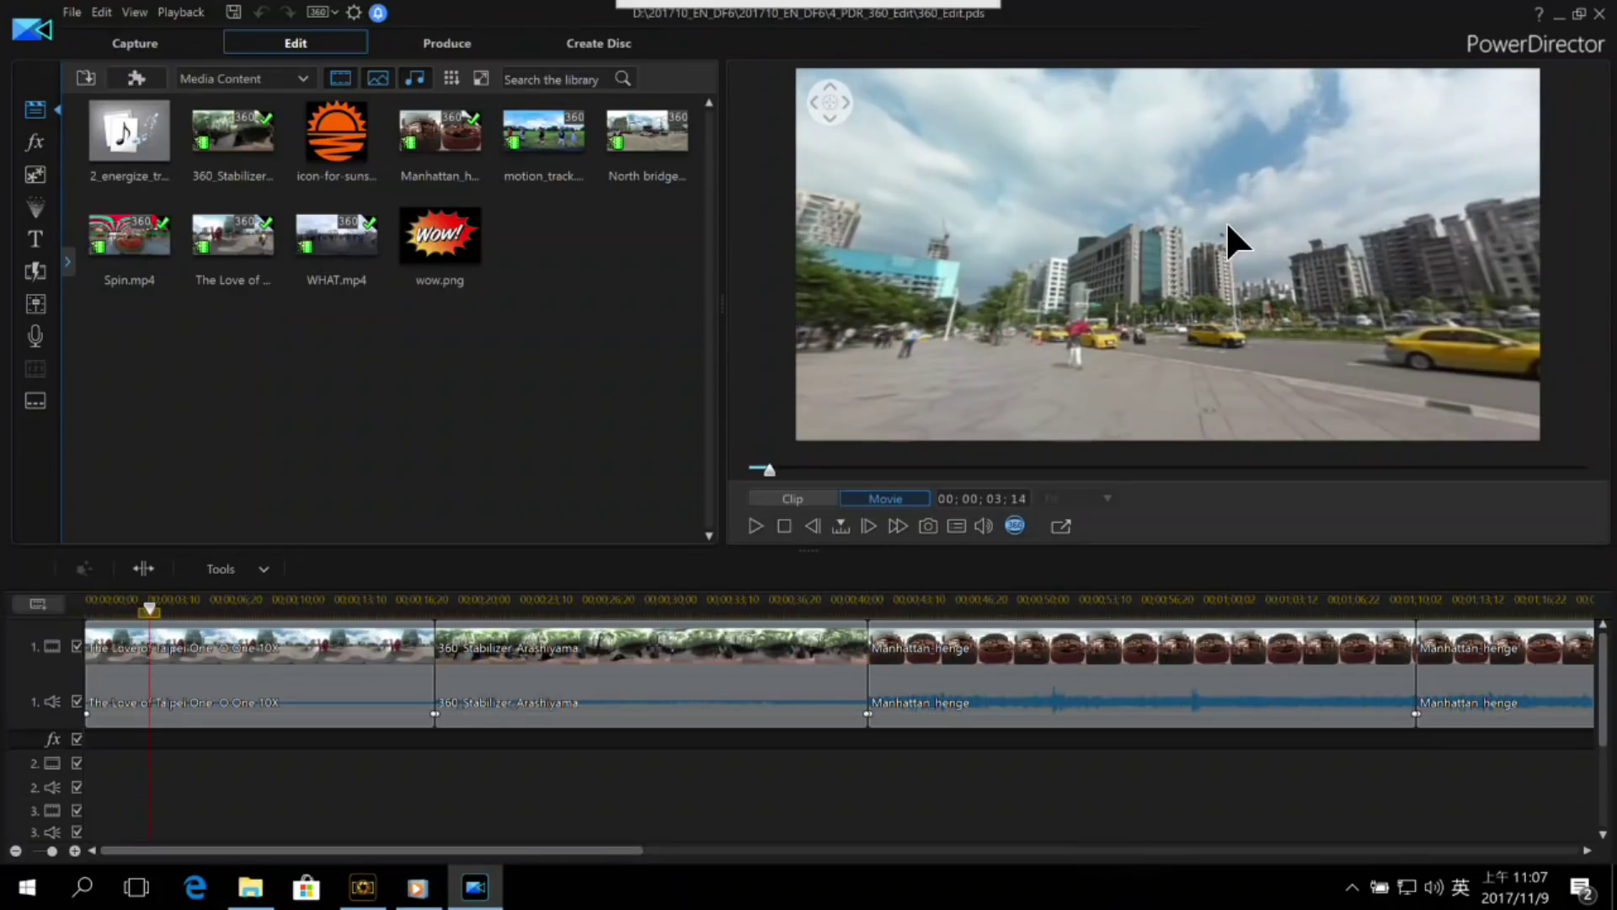
mouse_move(1226, 220)
mouse_down()
mouse_move(1015, 251)
mouse_move(1255, 244)
mouse_move(1213, 271)
mouse_move(1129, 255)
mouse_move(1198, 265)
mouse_move(1109, 275)
mouse_move(1195, 286)
mouse_move(1117, 283)
mouse_move(1036, 248)
mouse_move(1062, 305)
mouse_move(1189, 280)
mouse_move(1058, 256)
mouse_move(1119, 281)
mouse_move(974, 289)
mouse_up()
key(space)
key(space)
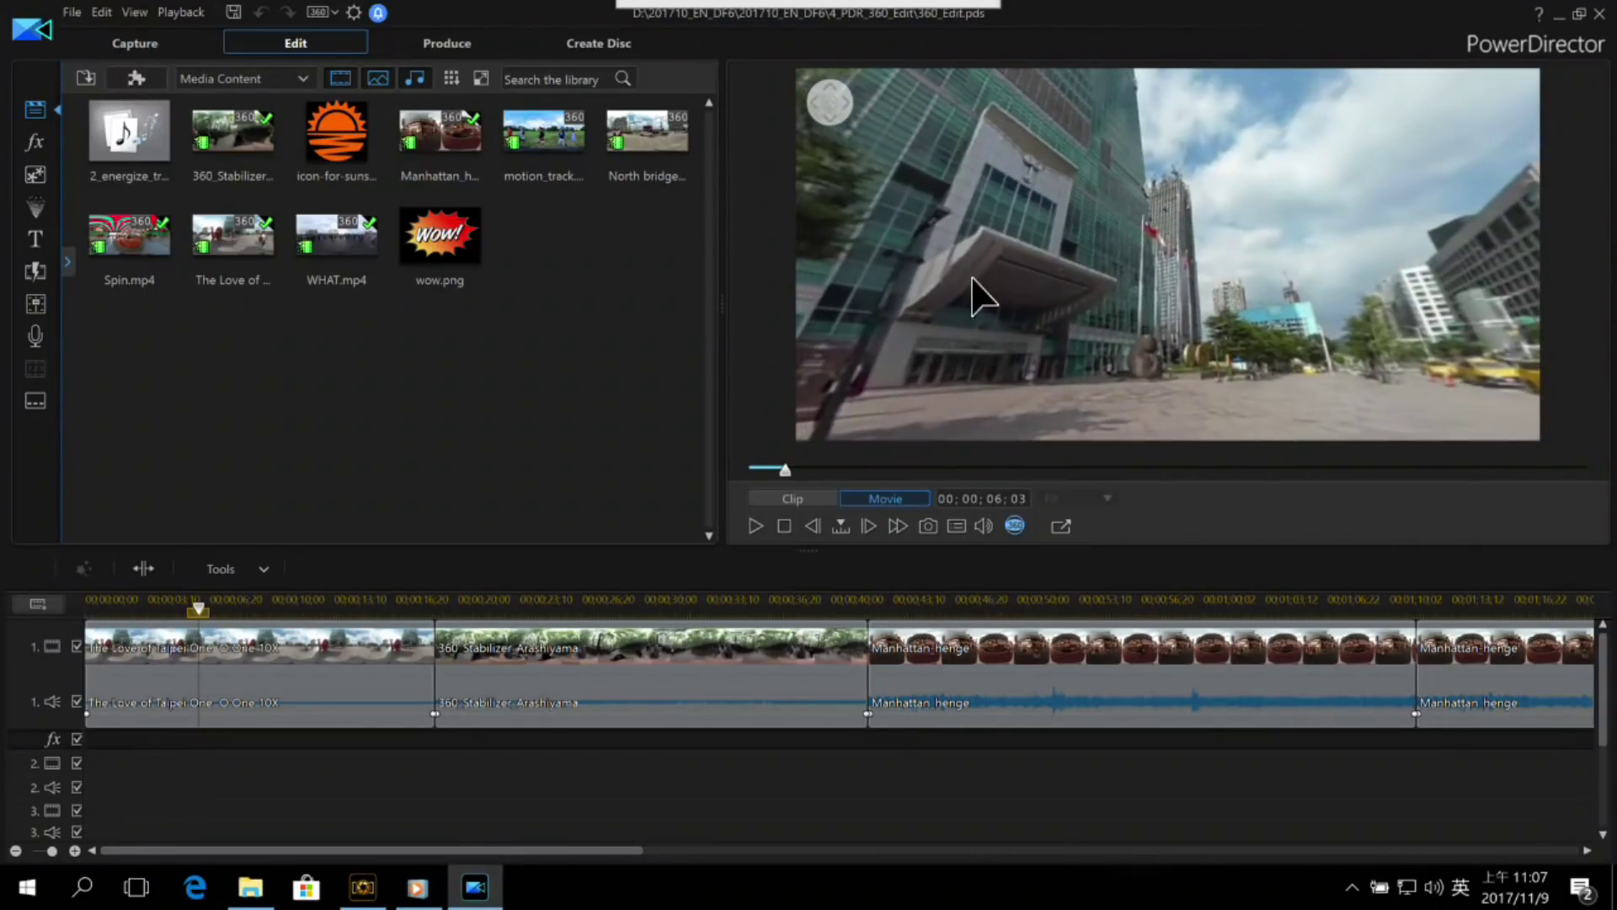
Step: Browse the PiP objects and add Social Media Talk to the start of video track 2
click(36, 177)
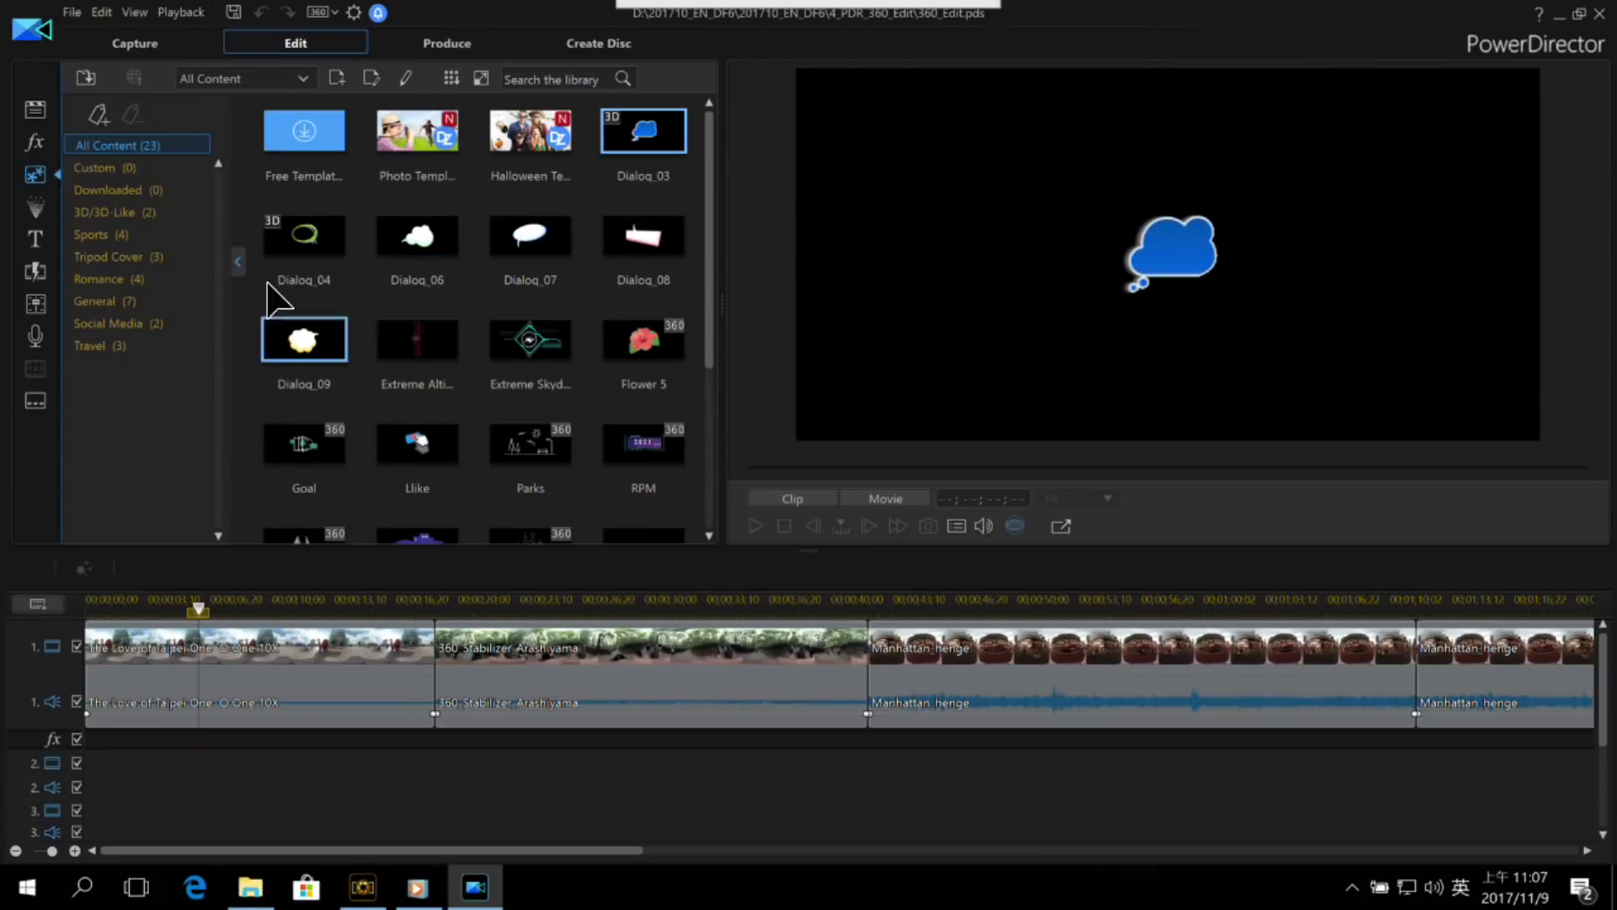
scroll(543, 257, down, 3)
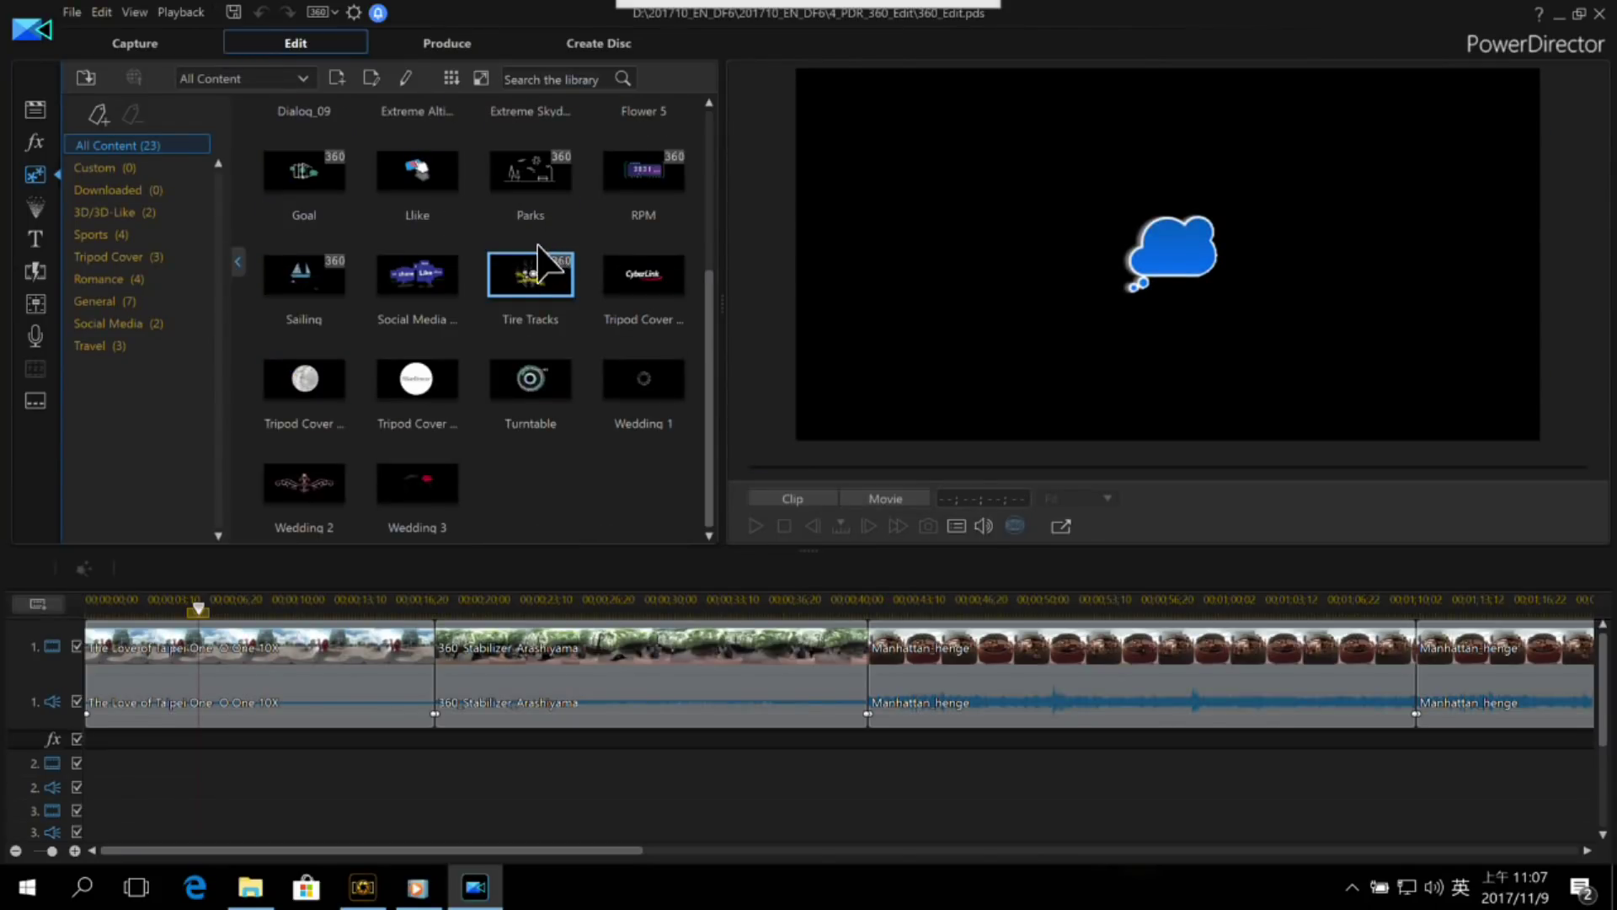
click(429, 291)
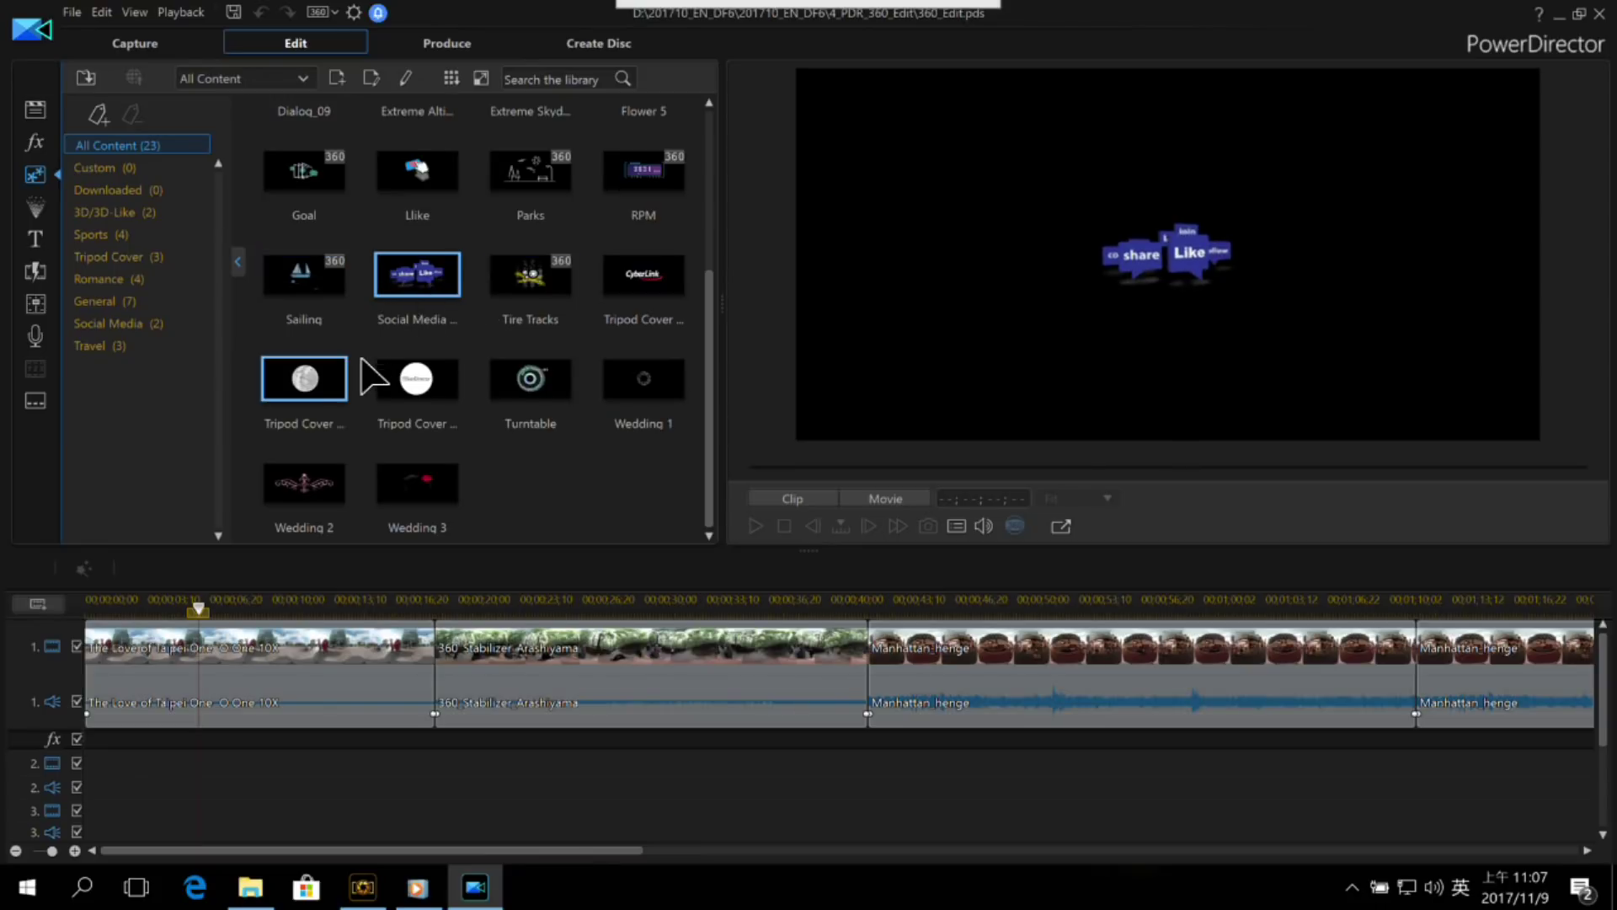
click(421, 377)
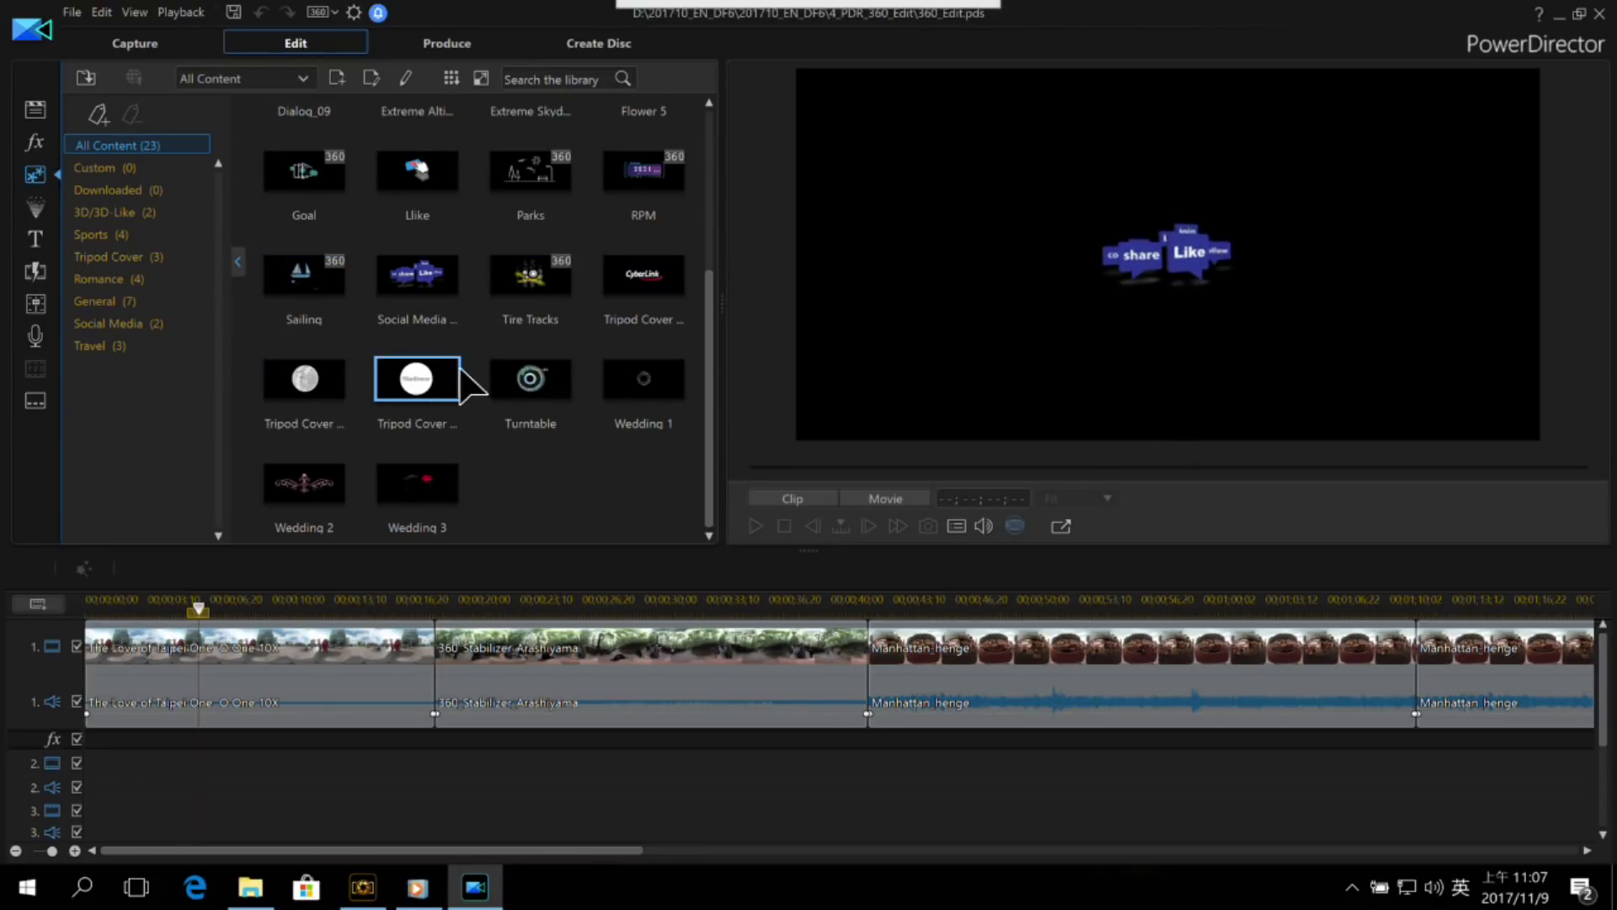
scroll(554, 377, up, 3)
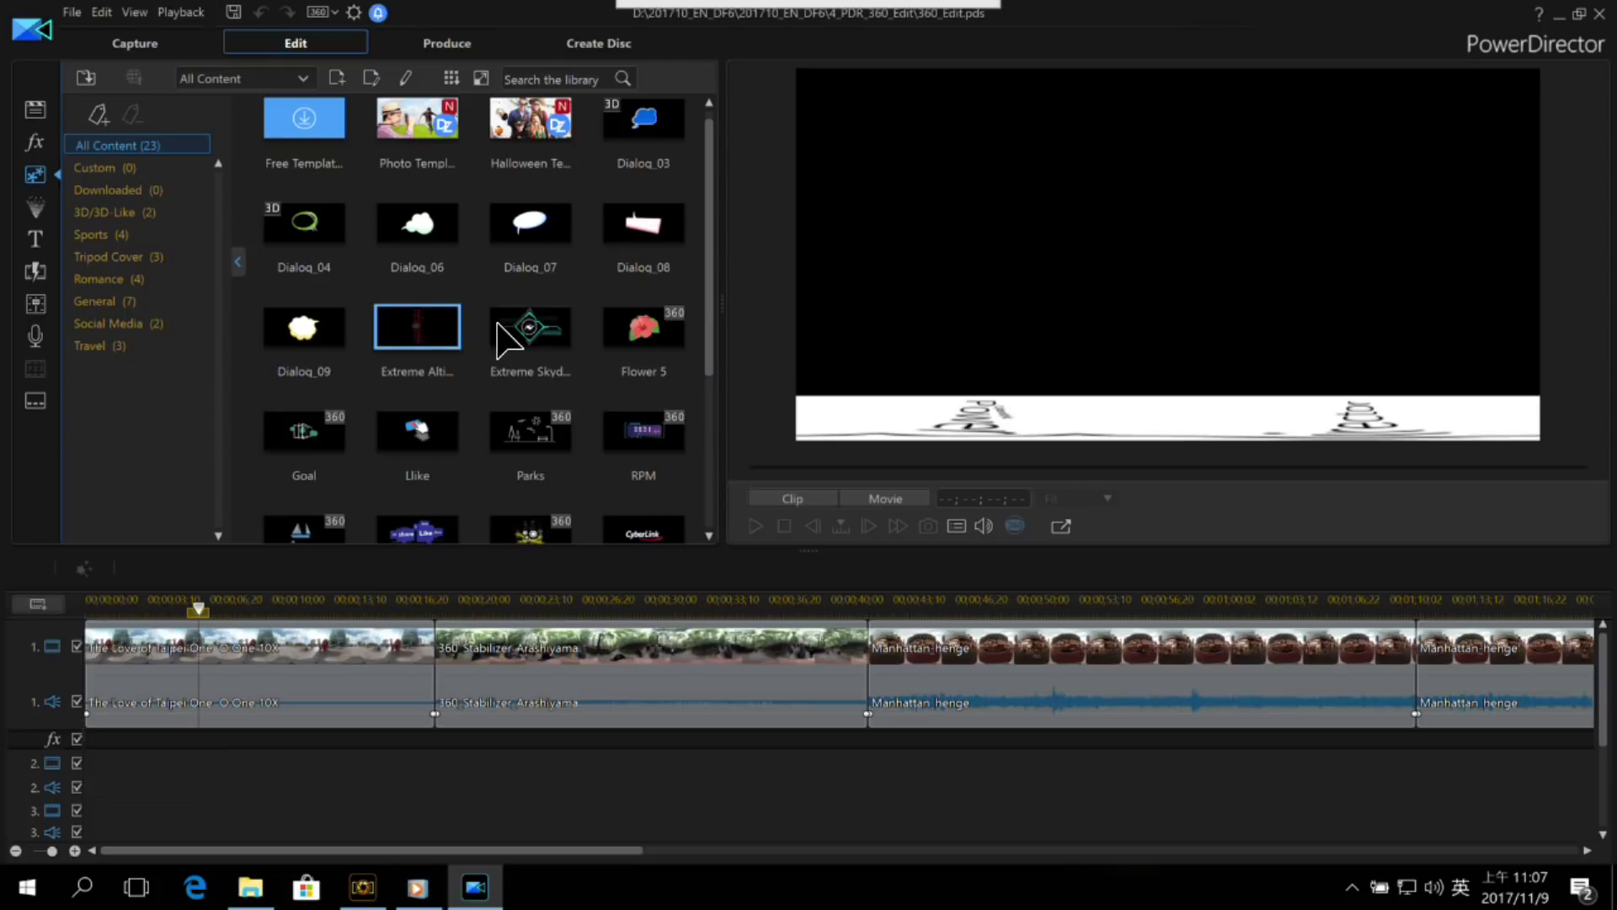
click(510, 337)
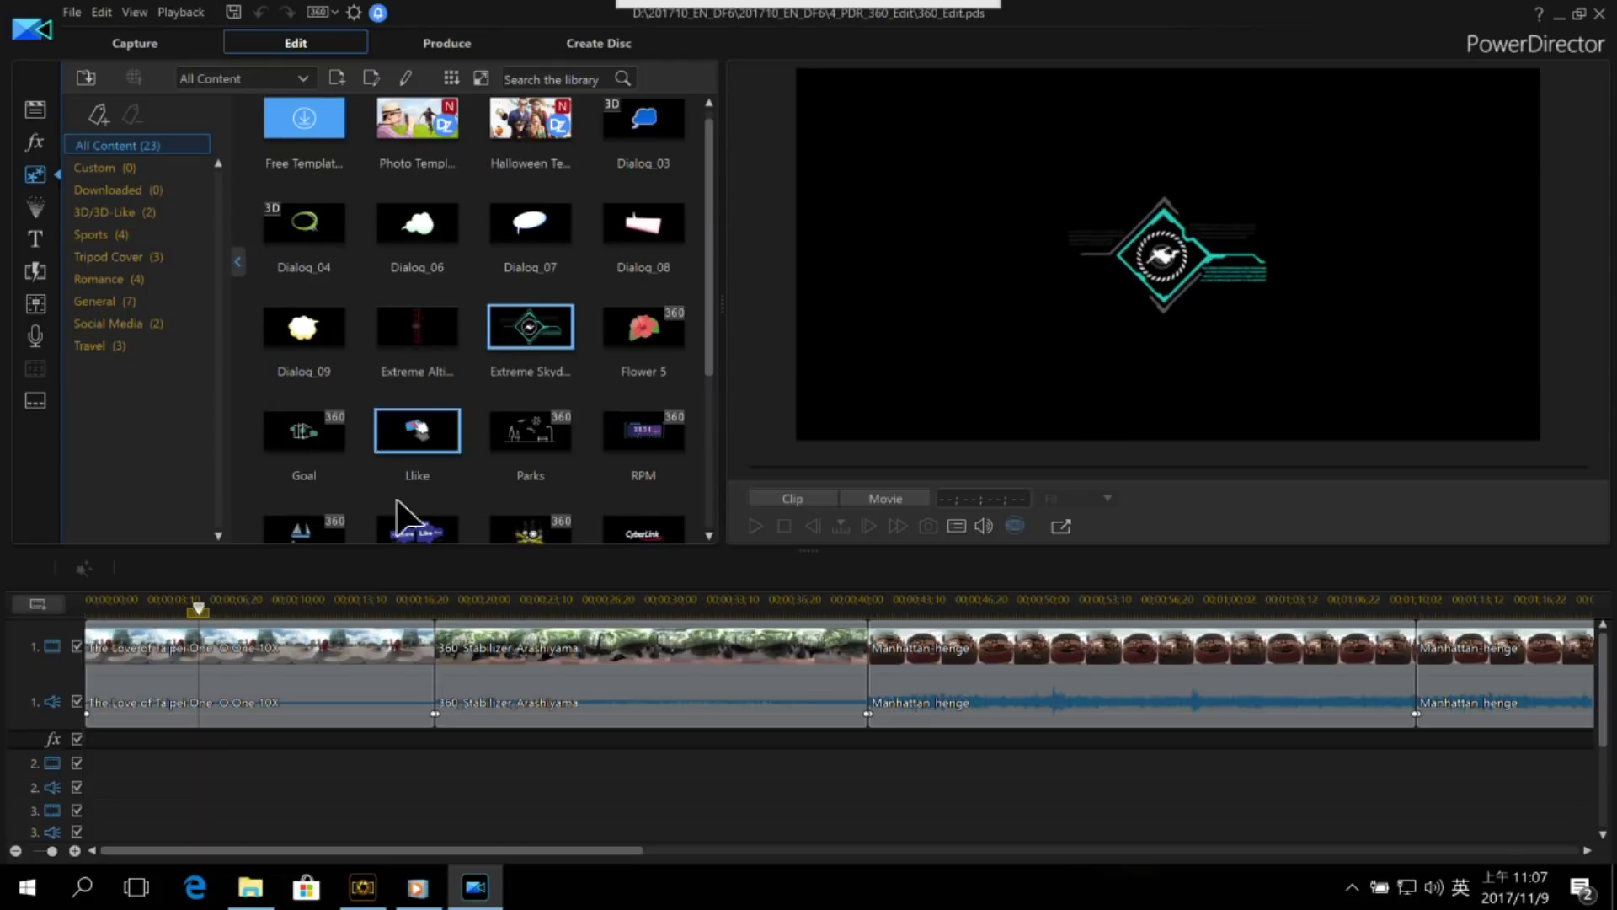
click(408, 527)
scroll(412, 514, down, 3)
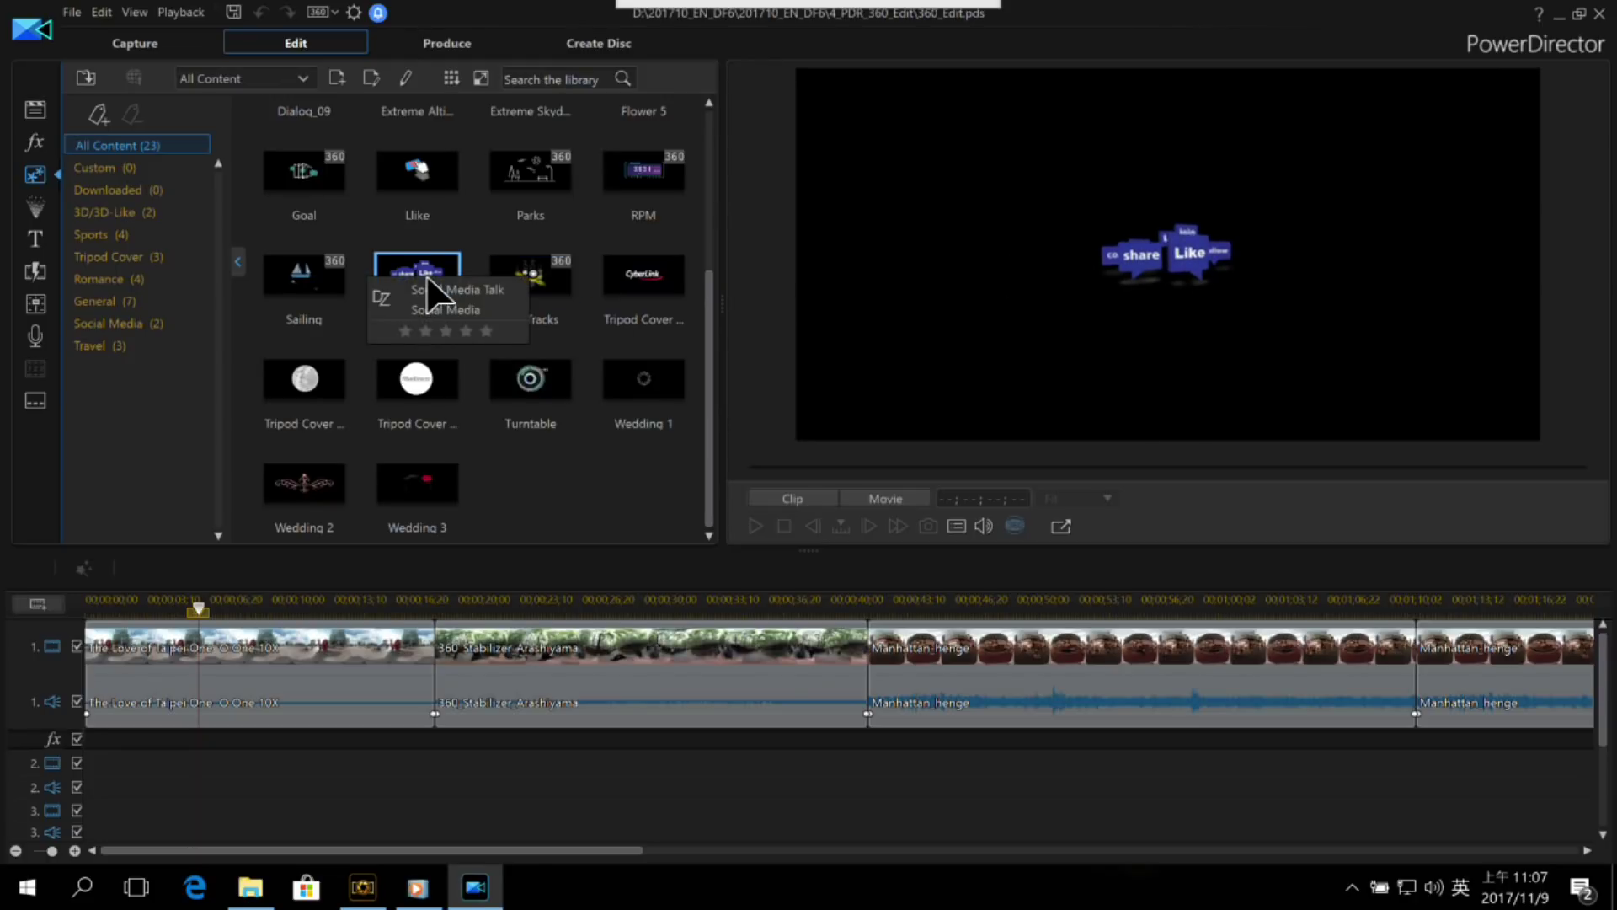
drag(431, 294, 93, 766)
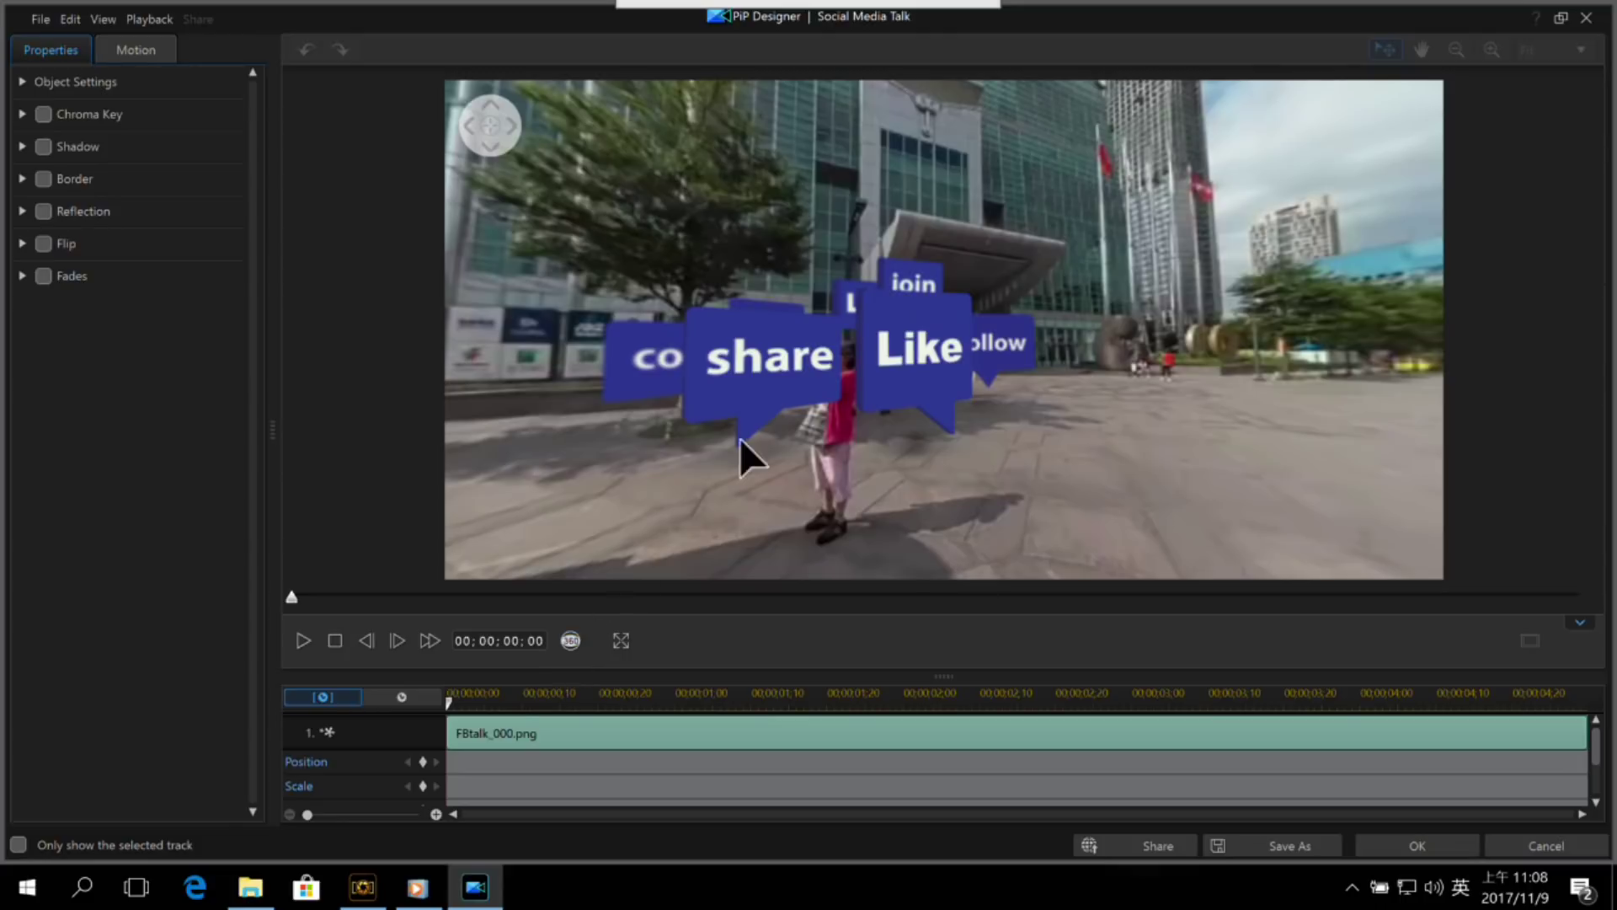
Step: Move the Social Media Talk graphic between the LOVE sculpture and the woman in pink, and play it back in the flat view
drag(859, 381, 936, 337)
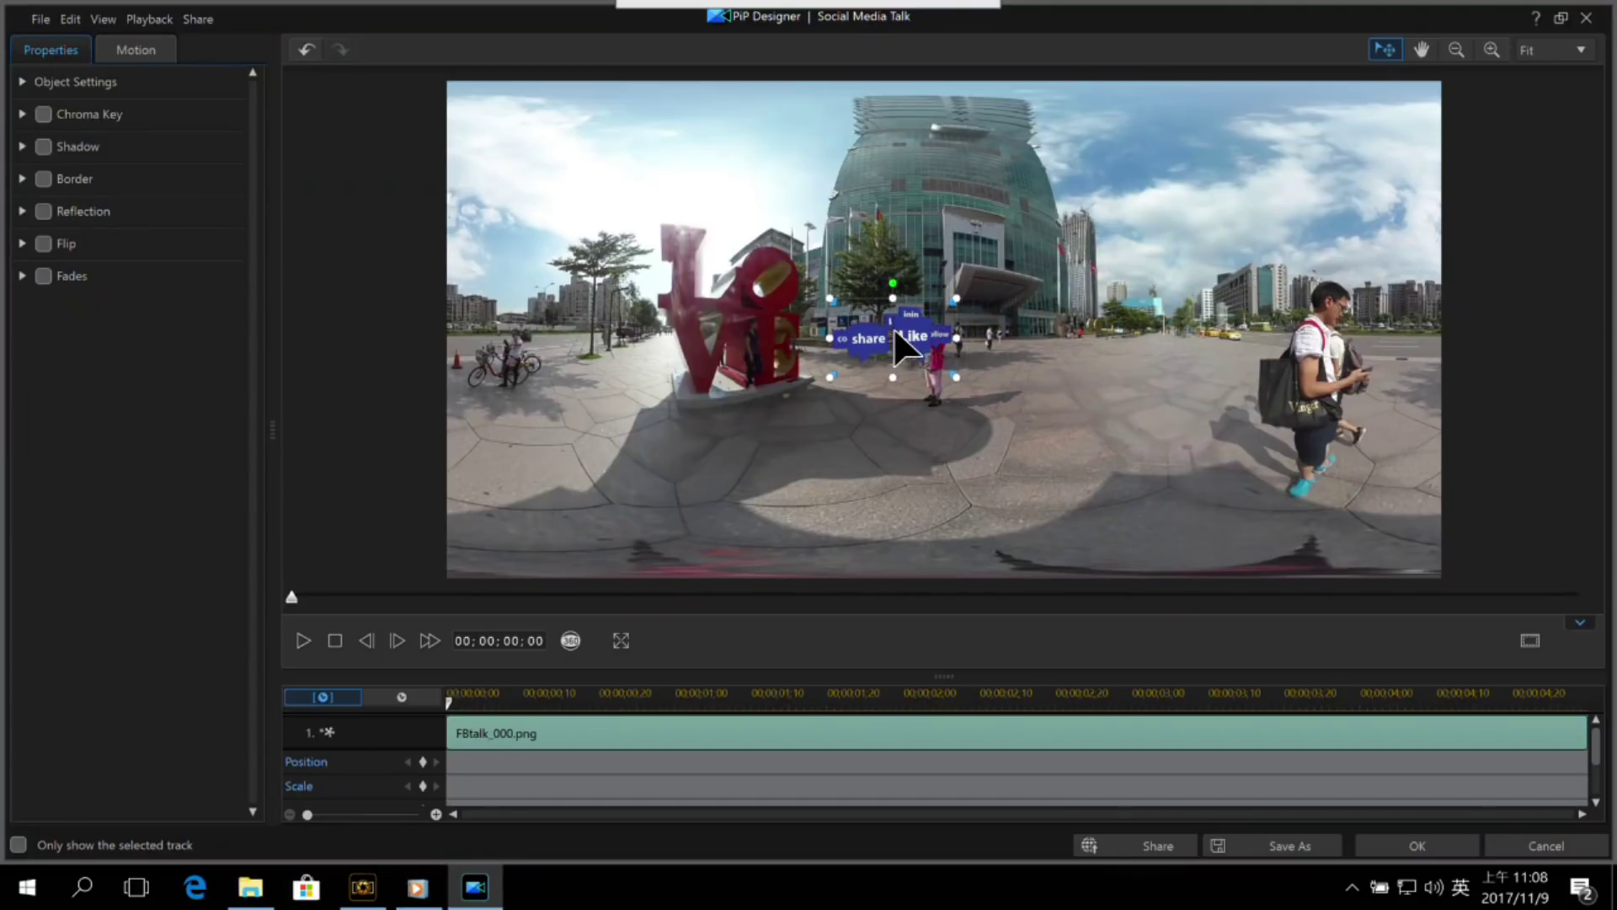
mouse_move(895, 332)
mouse_down()
mouse_move(927, 329)
mouse_move(868, 327)
mouse_move(881, 322)
mouse_up()
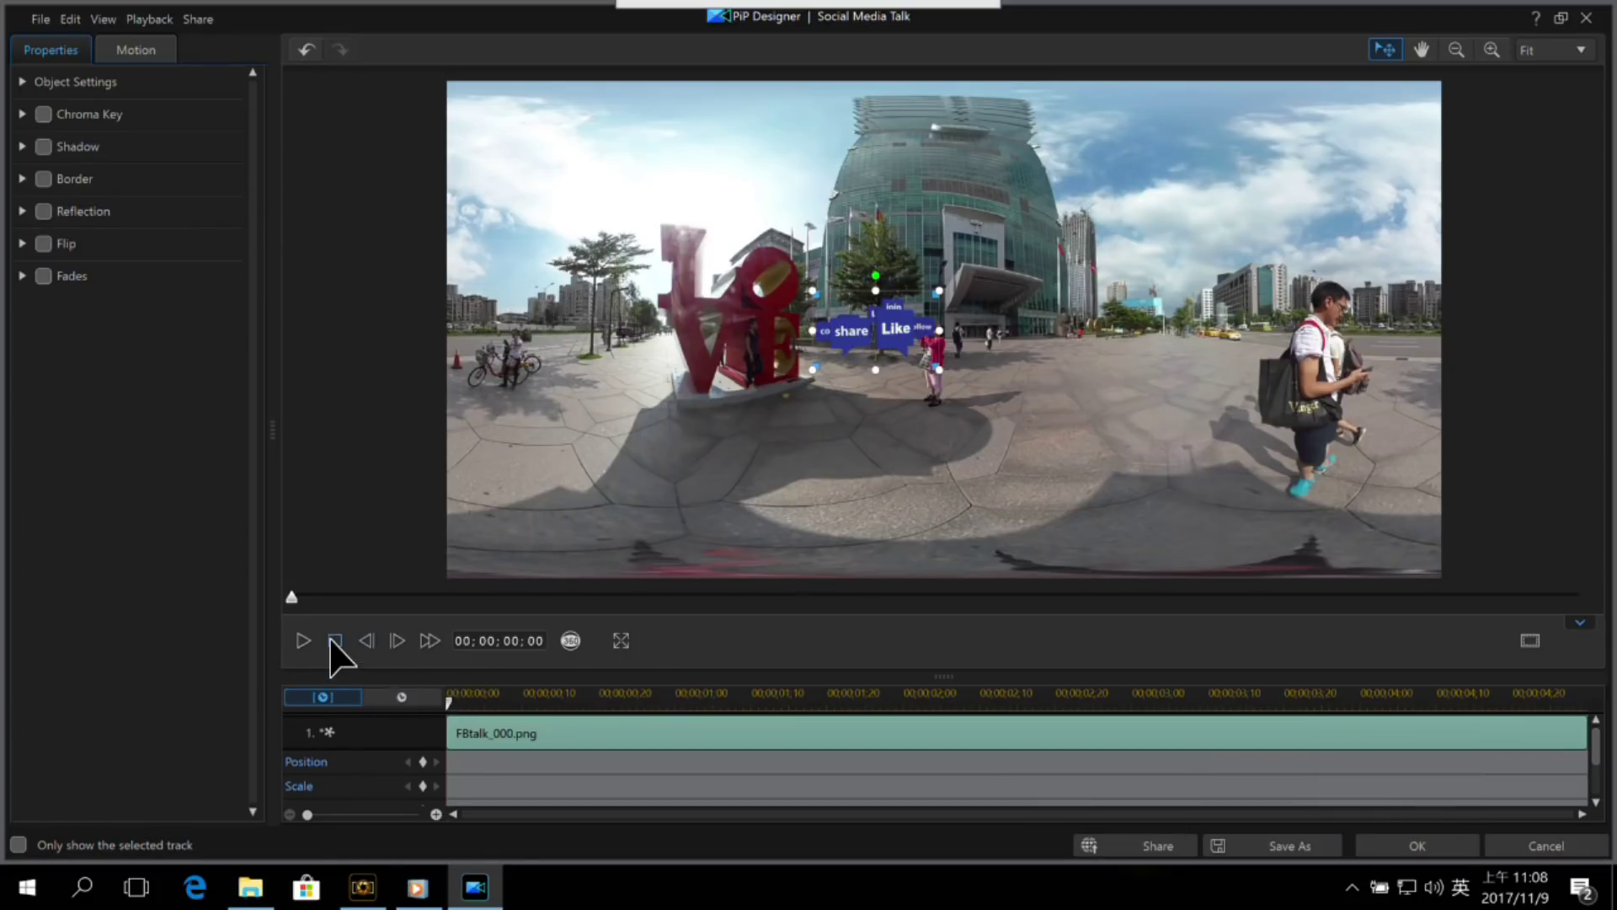
click(304, 641)
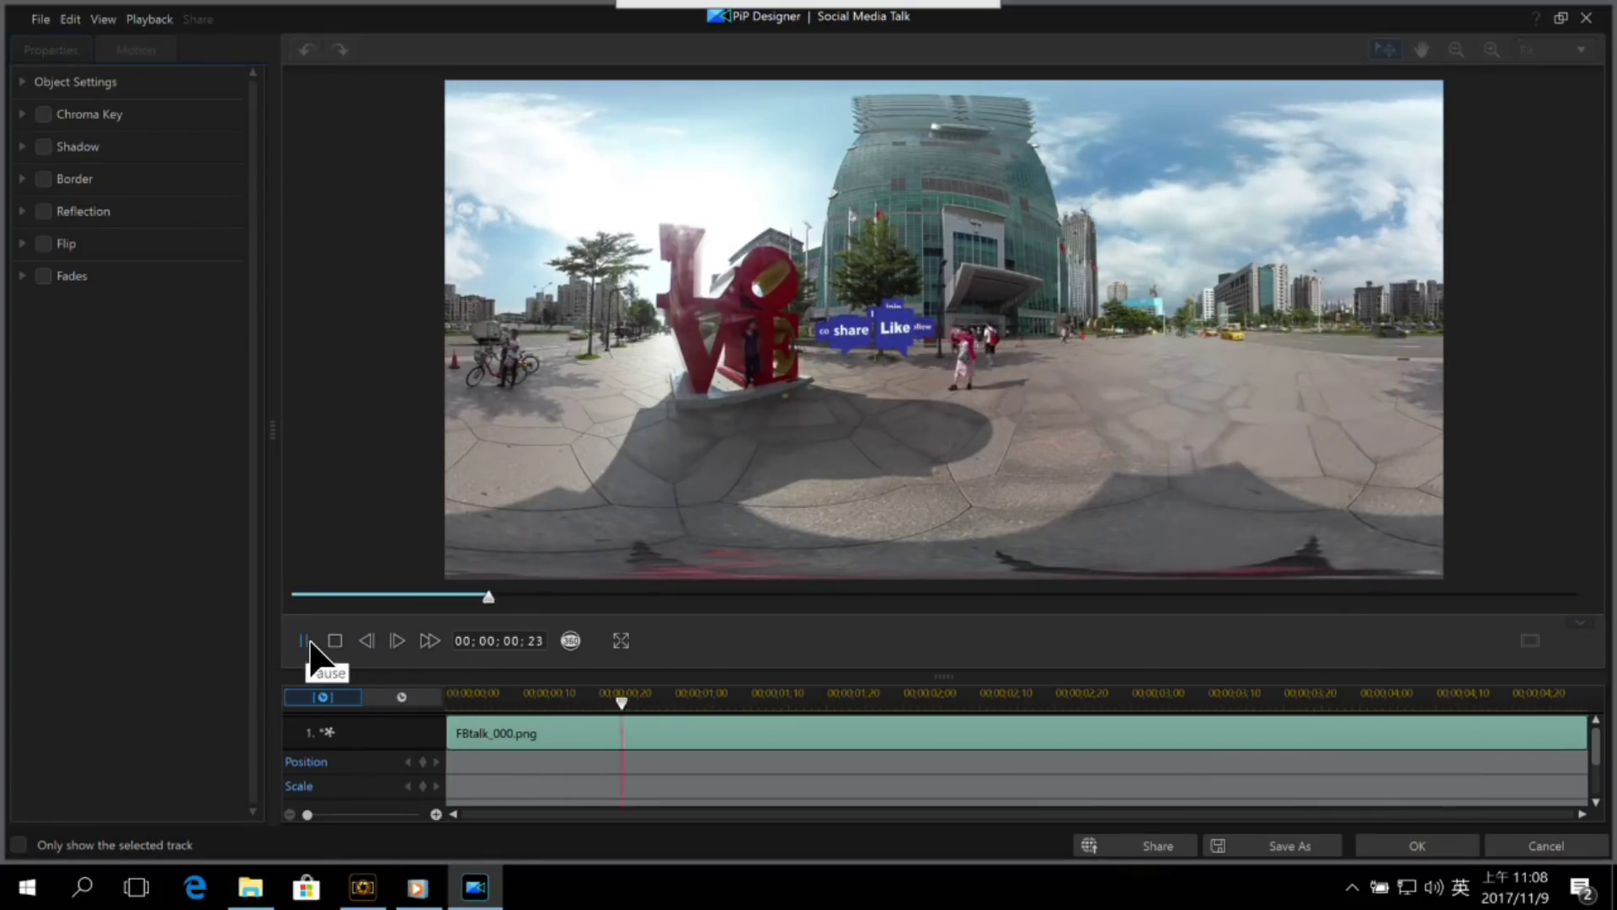
click(307, 641)
Step: Preview the Social Media Talk graphic from the start in 360 view and apply the PiP changes
click(570, 640)
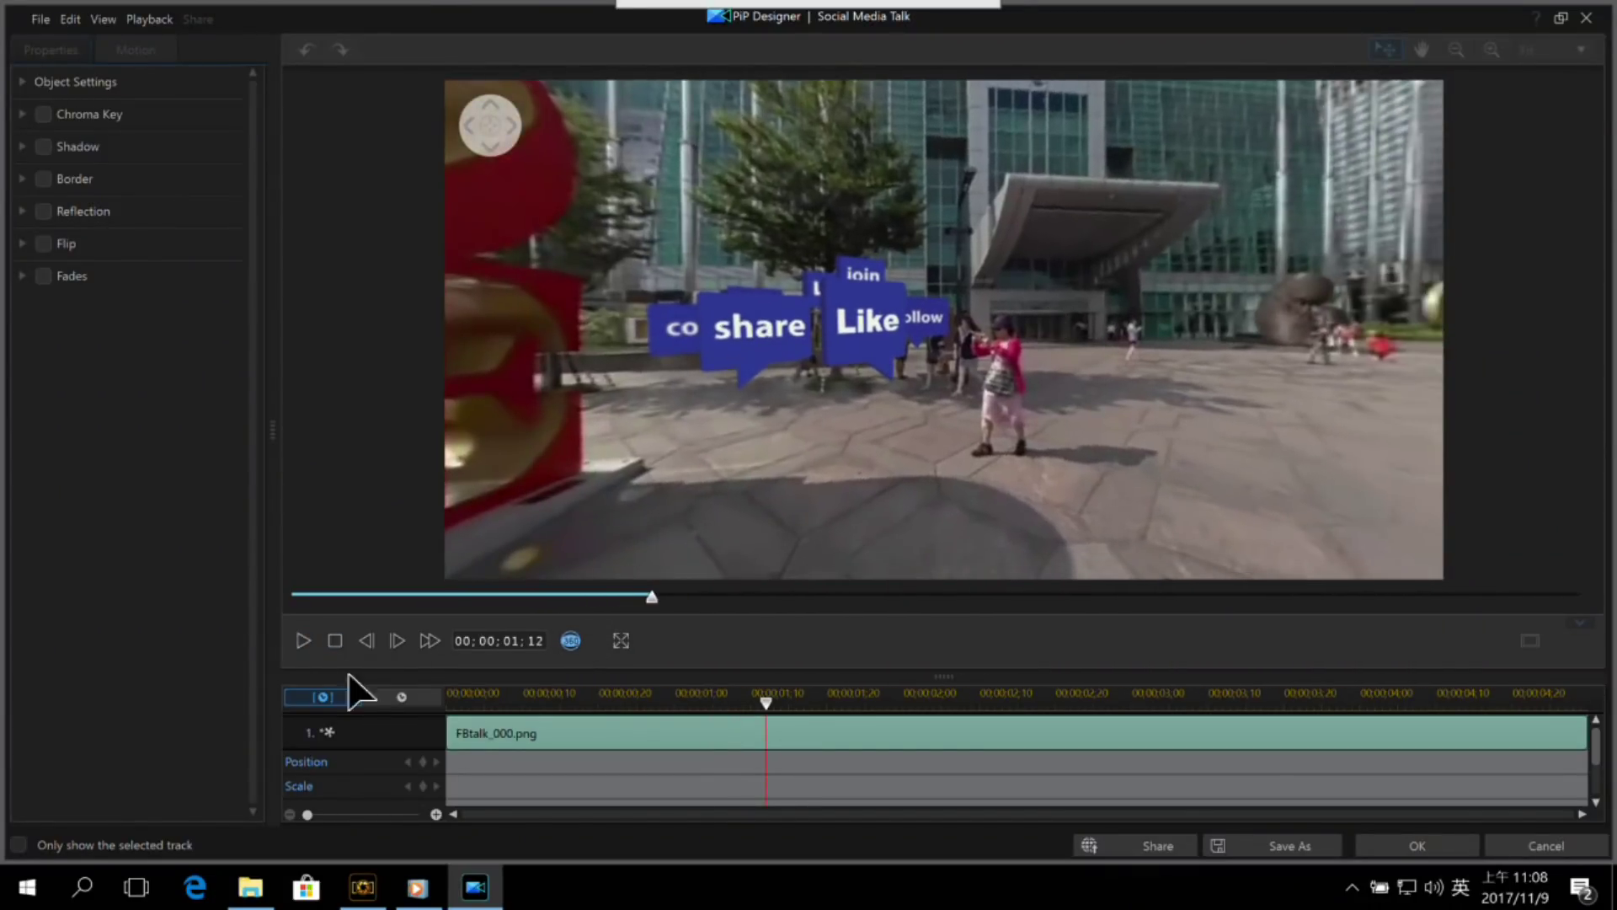
click(456, 689)
click(302, 633)
drag(994, 360, 1058, 334)
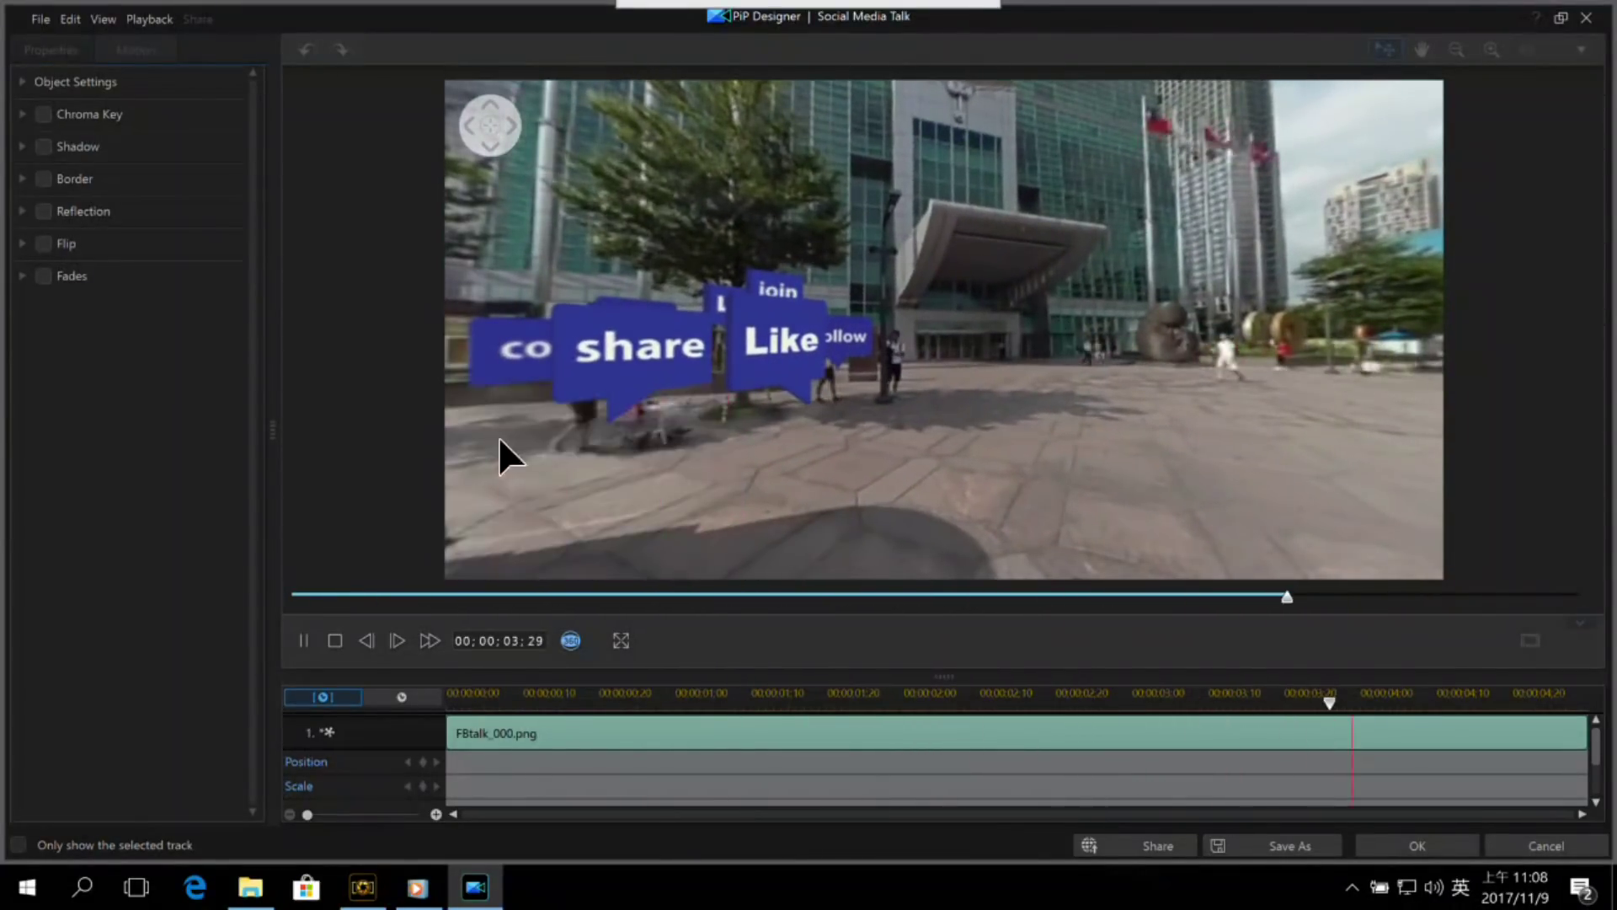
click(1415, 845)
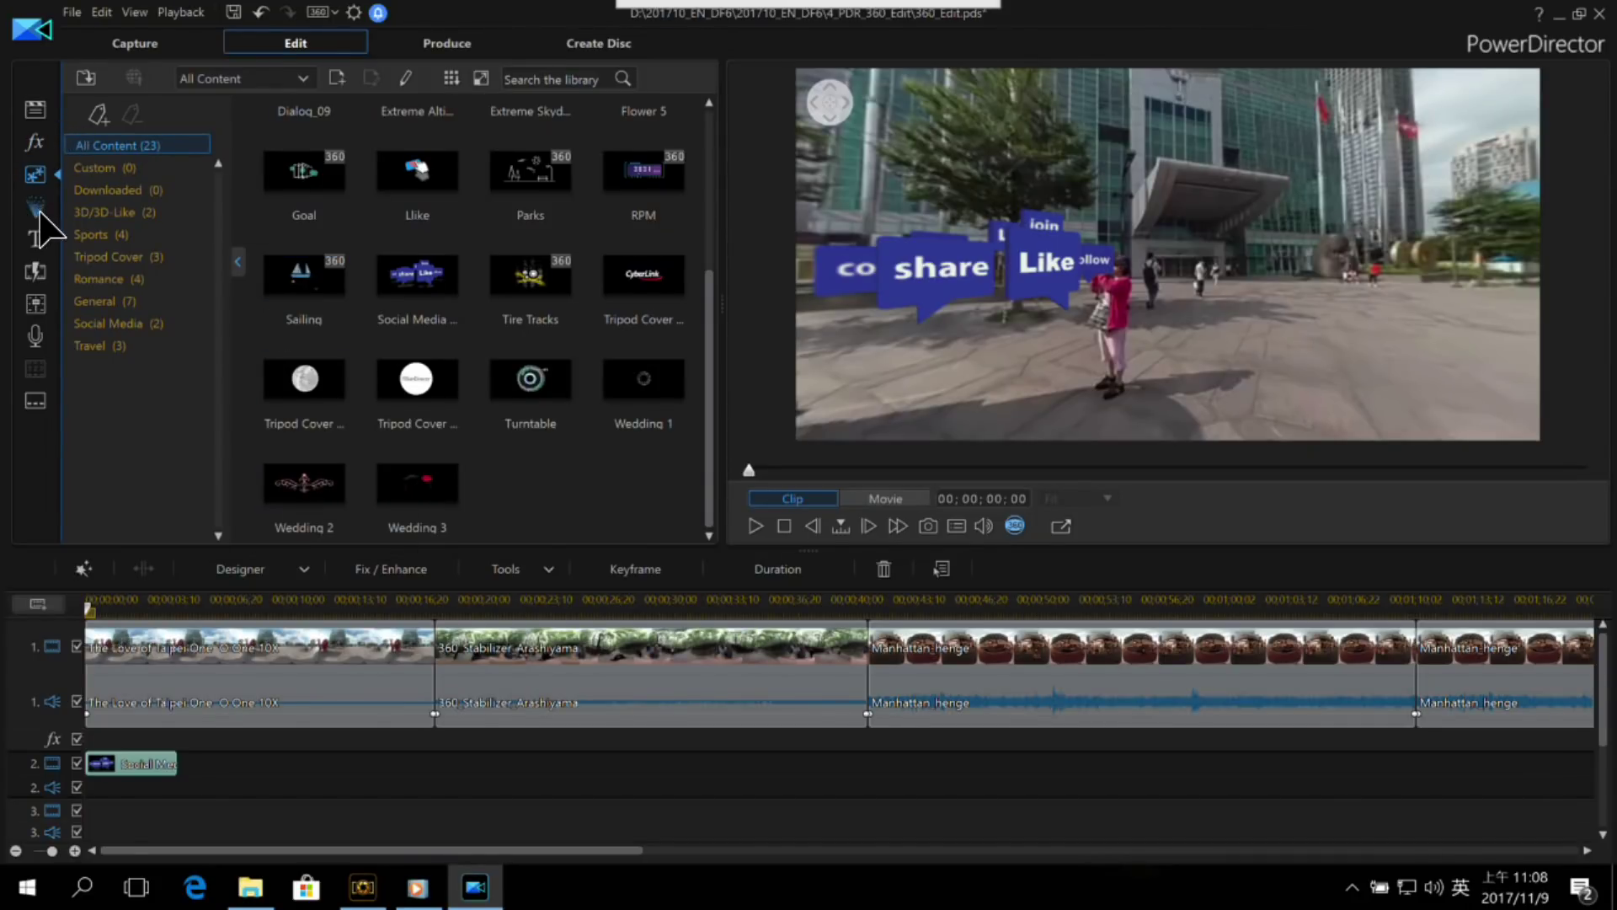
Step: Add the custom Taipei 101 title to the start of video track 3
click(35, 239)
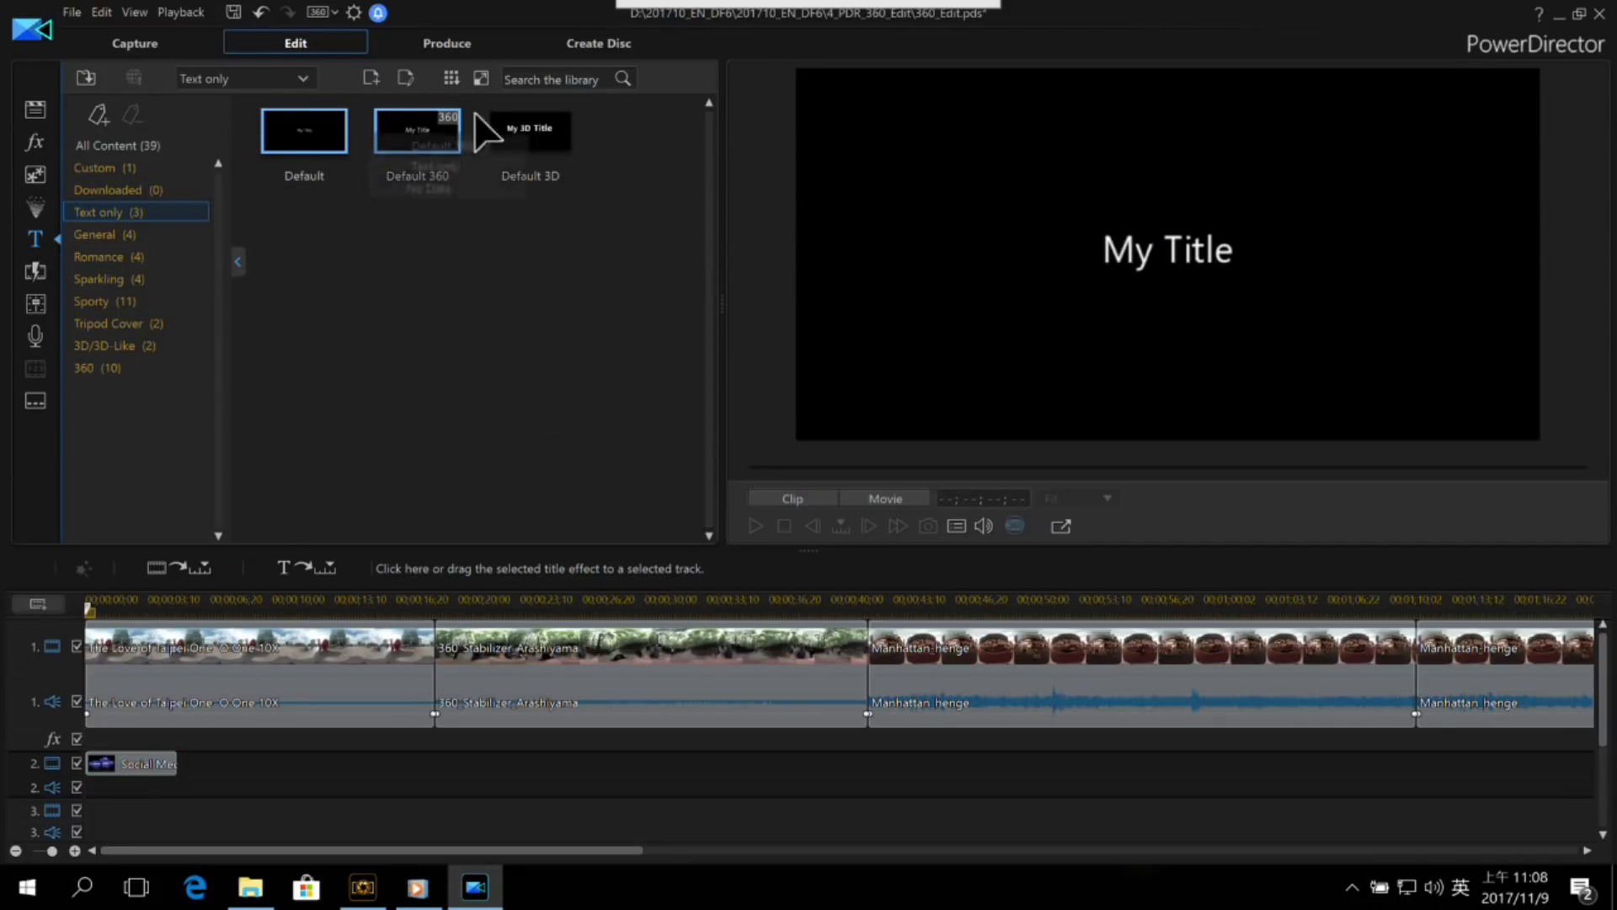
click(118, 190)
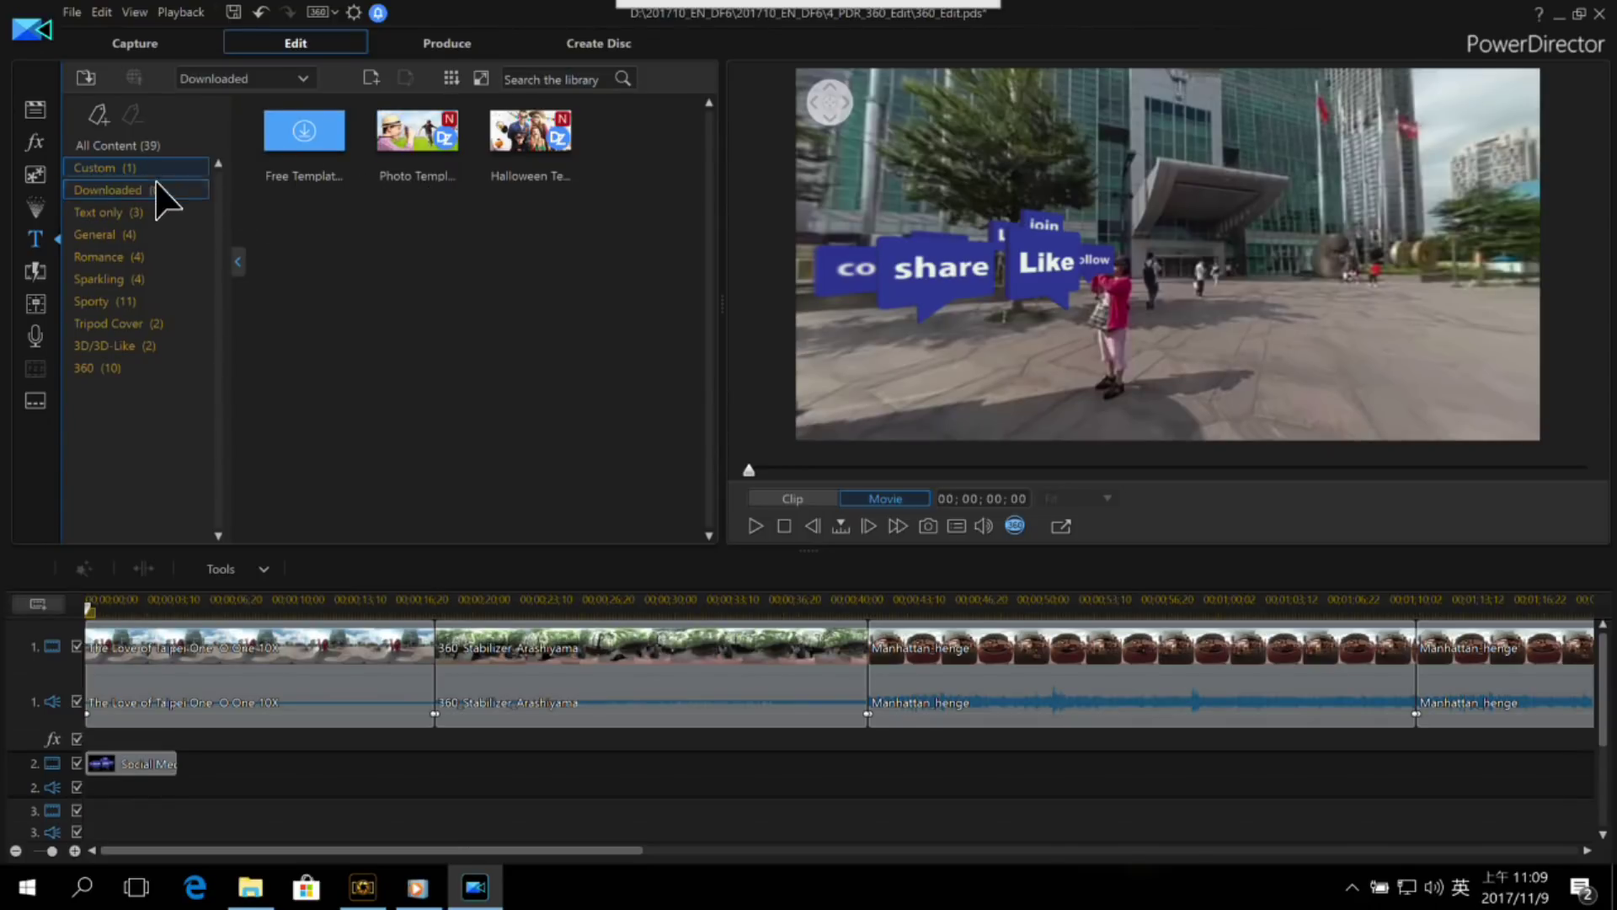
click(133, 170)
drag(283, 126, 76, 834)
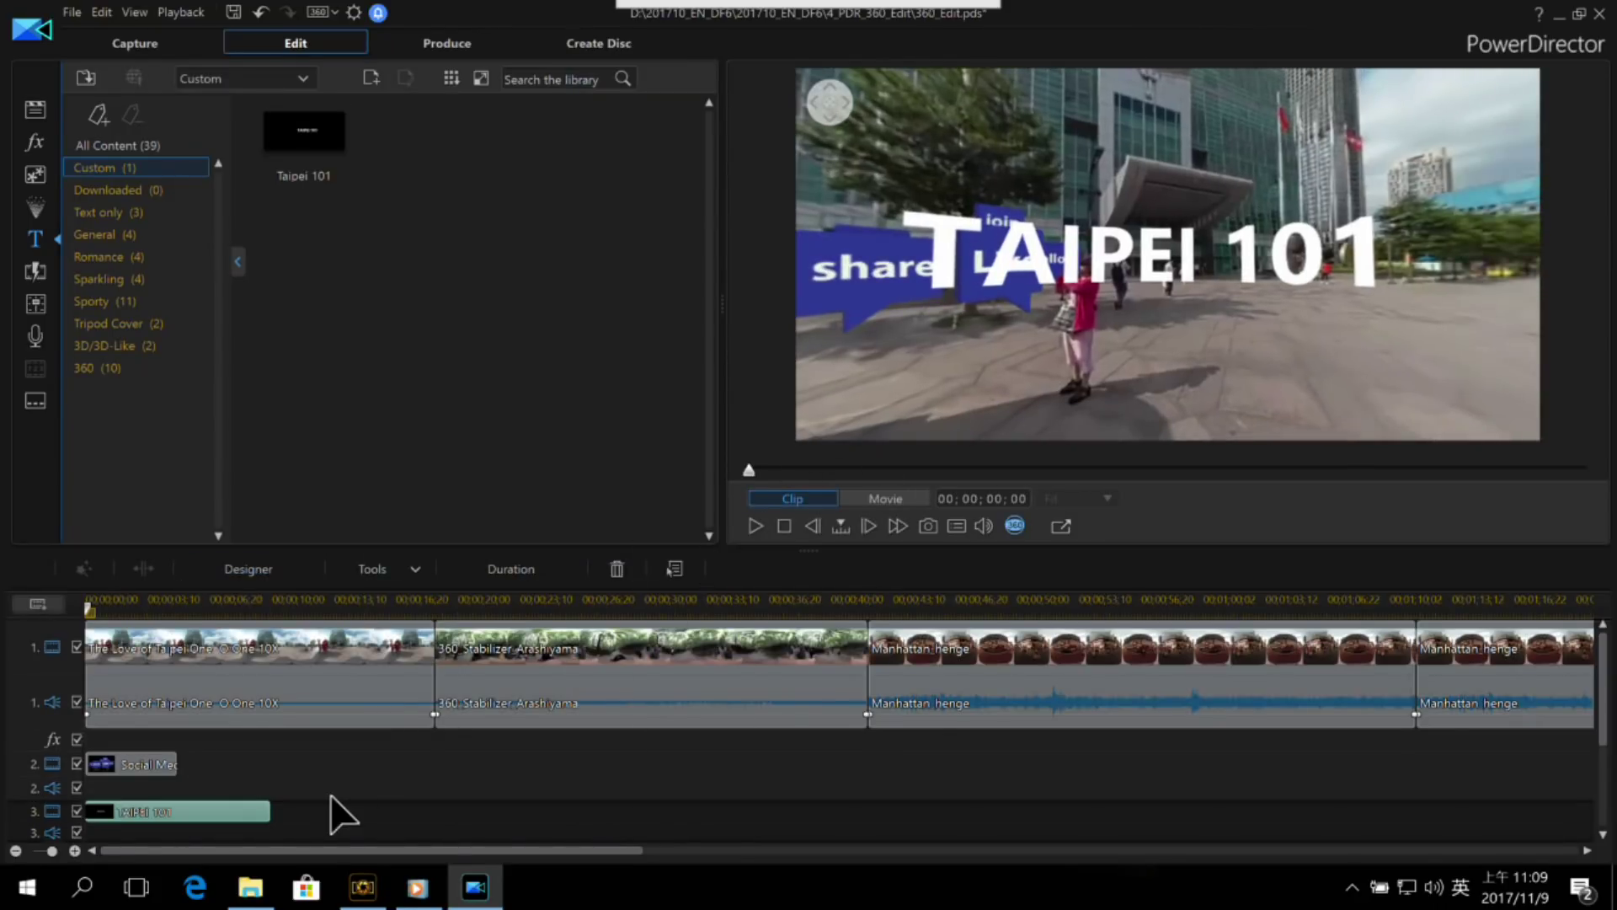
double_click(1071, 235)
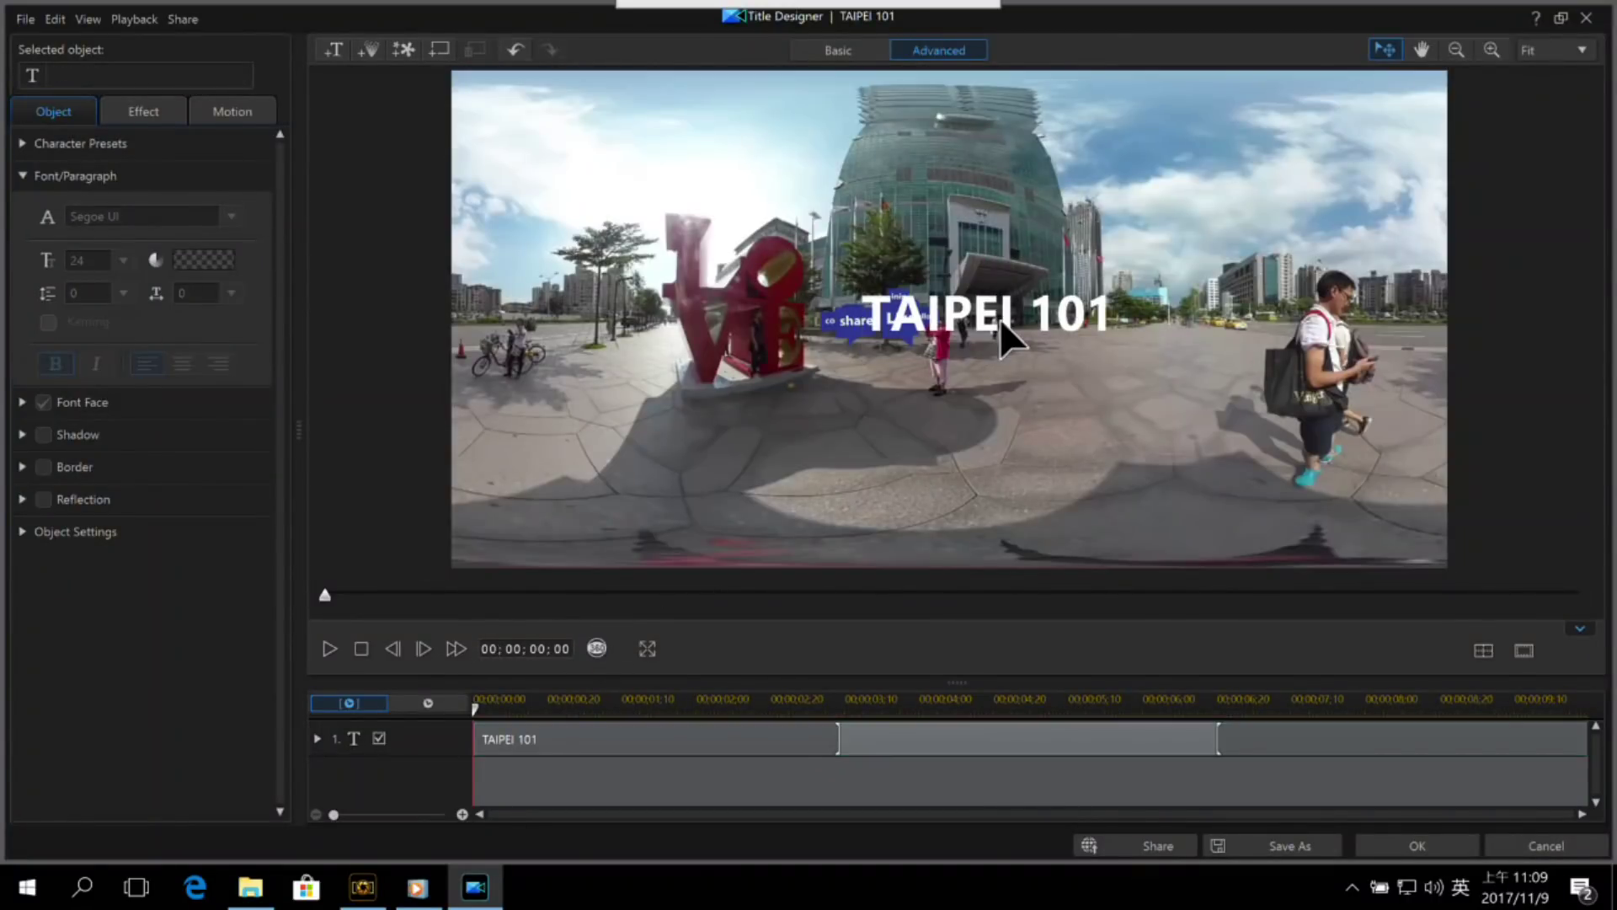
click(999, 319)
click(1031, 271)
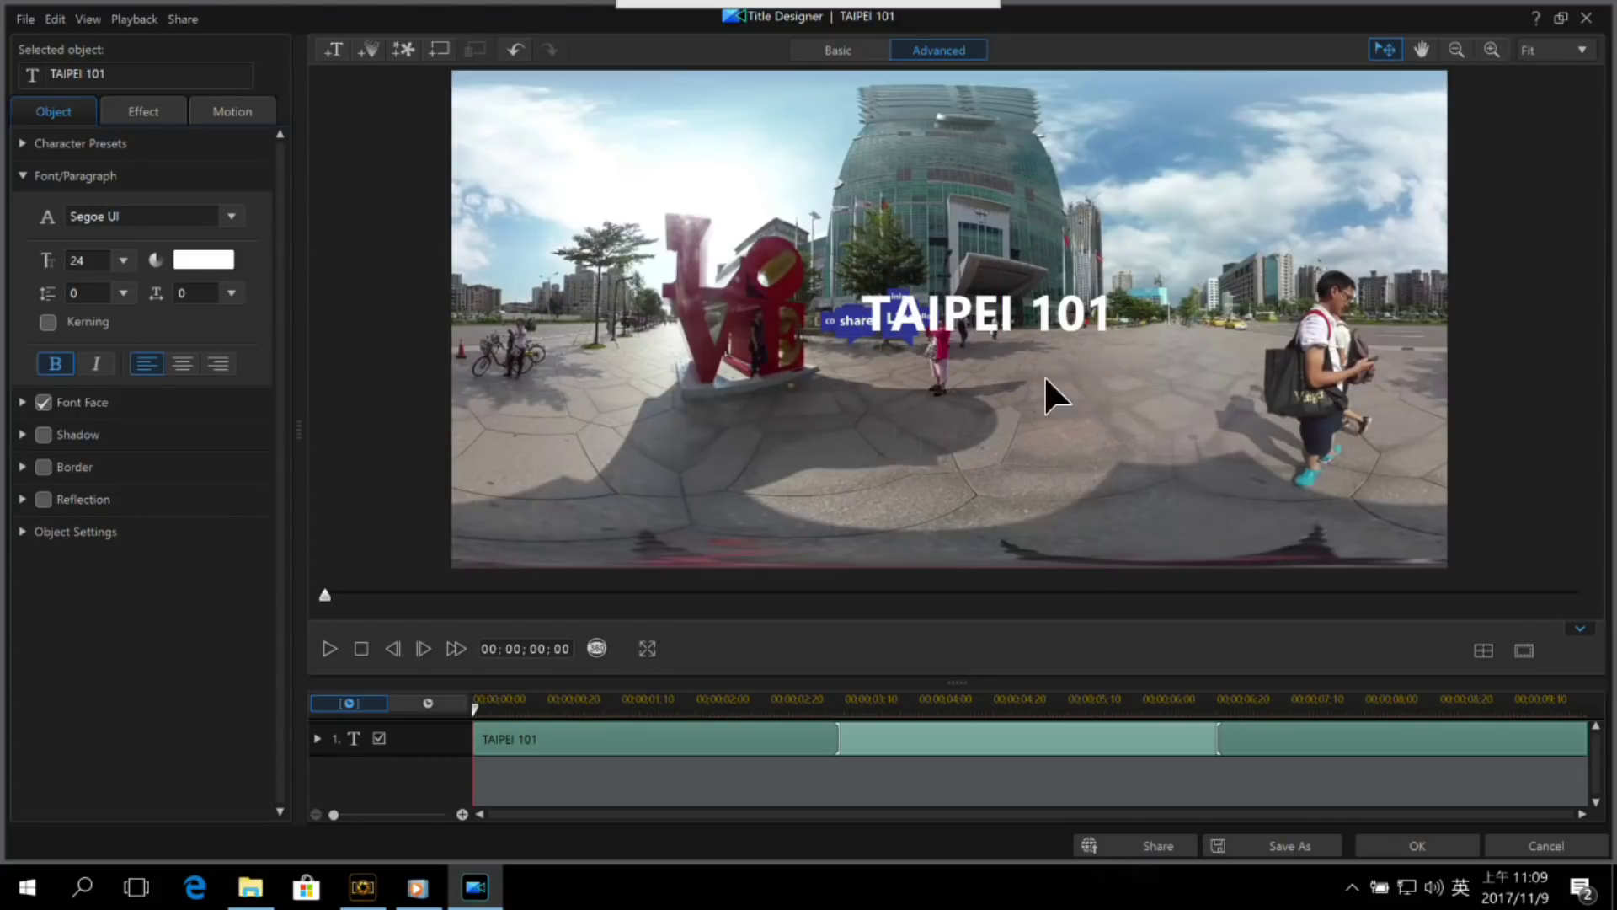
drag(1042, 275, 1083, 427)
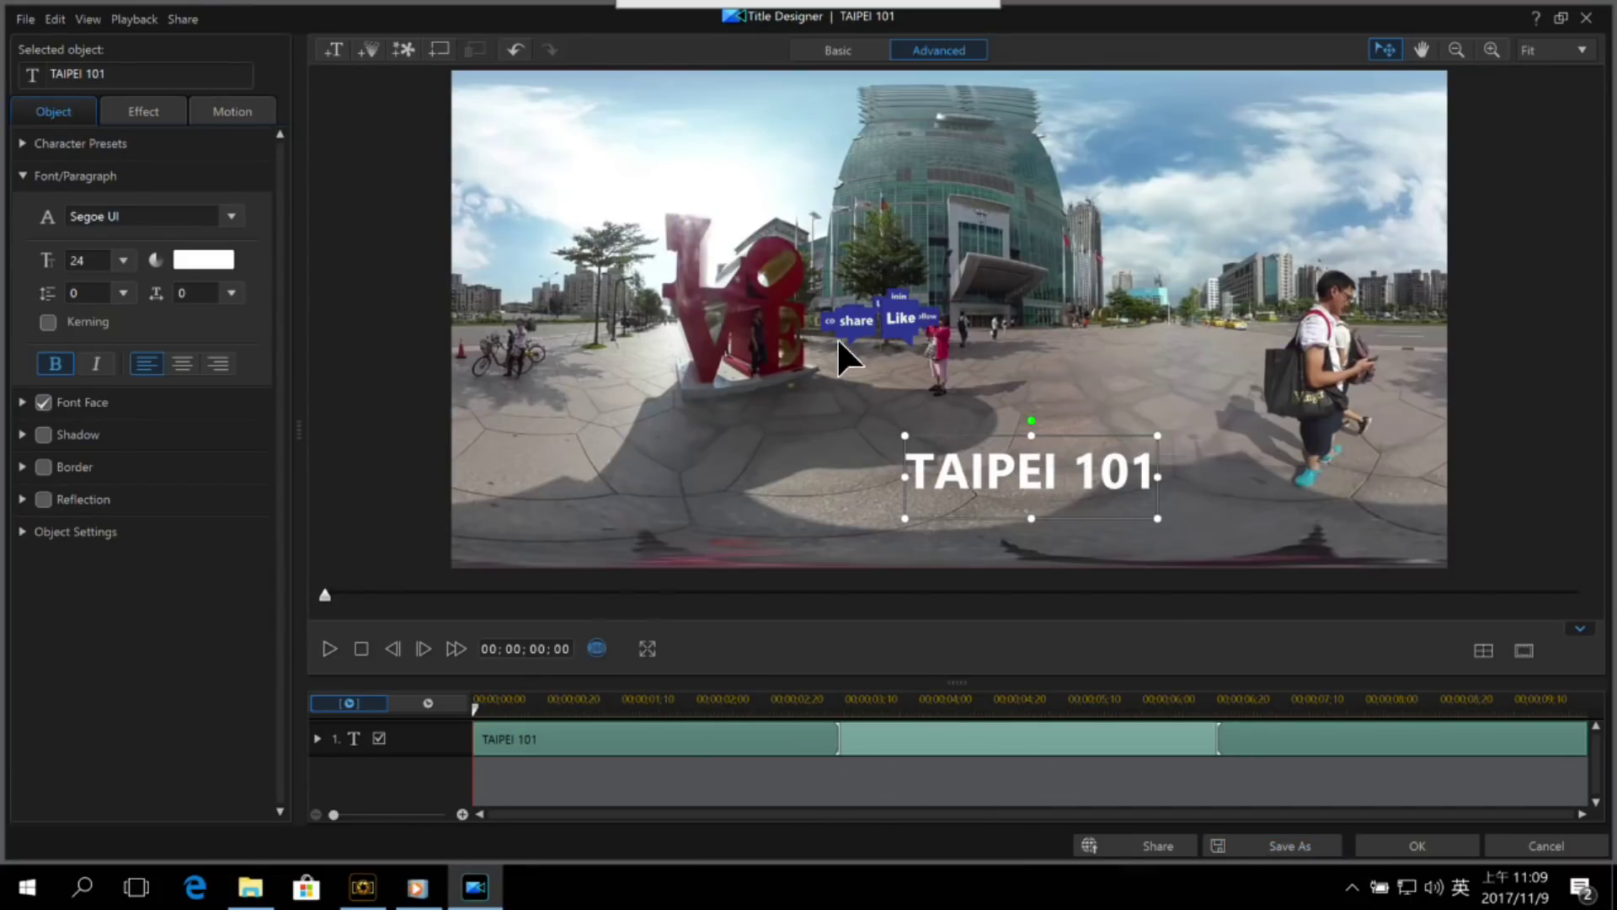
drag(888, 386, 1001, 342)
drag(1092, 308, 1104, 328)
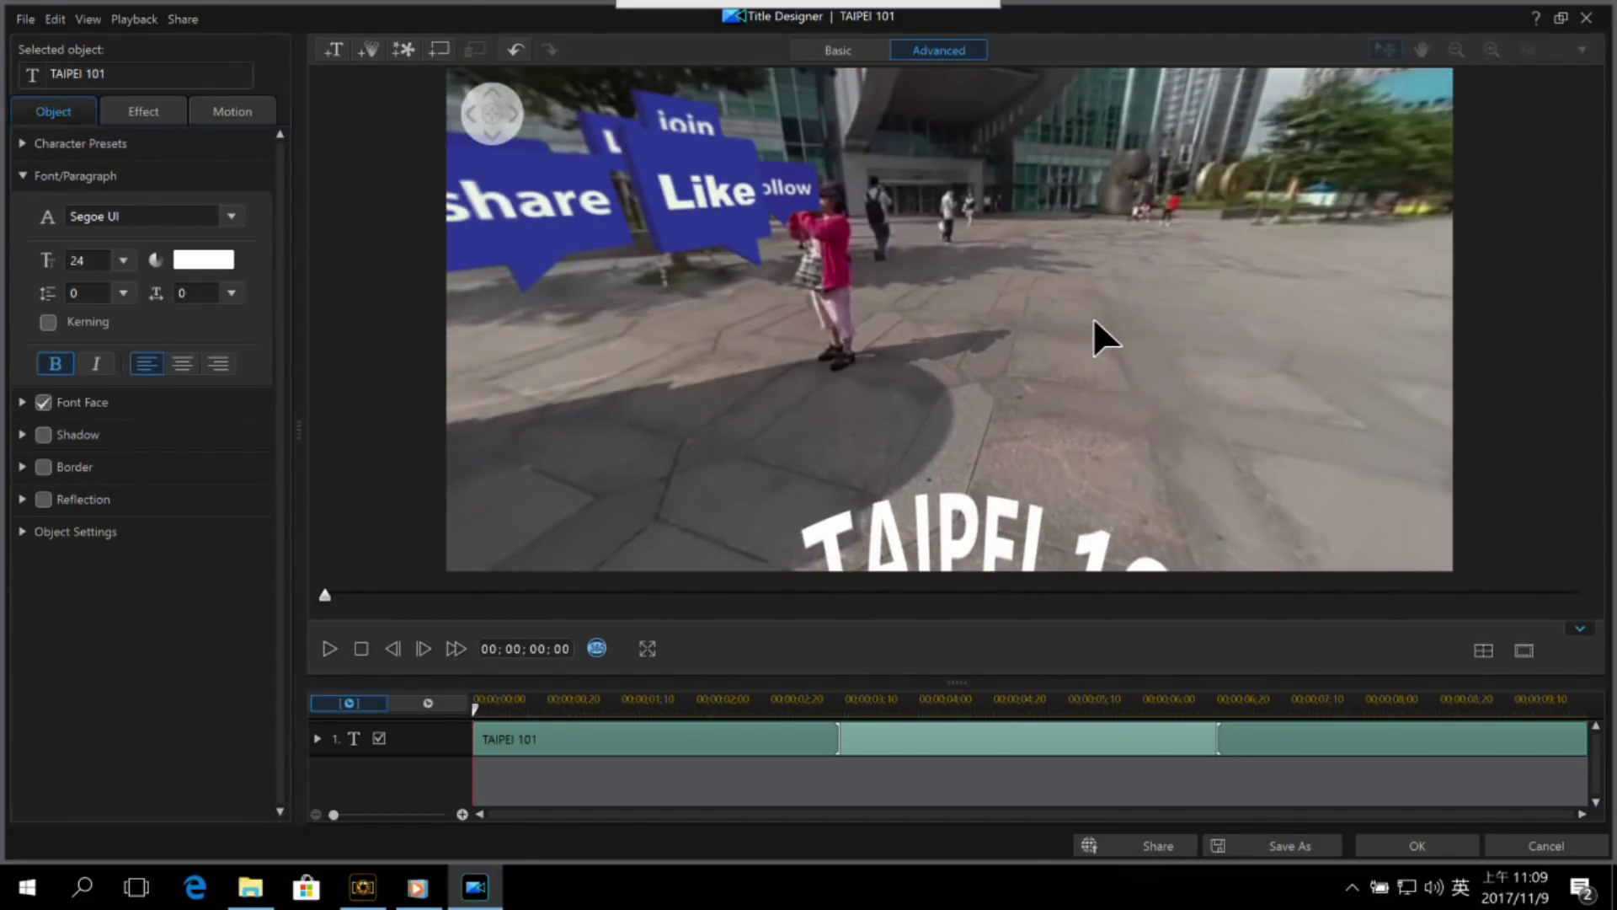
mouse_move(1134, 329)
mouse_down()
mouse_move(1067, 349)
mouse_move(1245, 326)
mouse_move(845, 353)
mouse_move(1155, 362)
mouse_move(910, 419)
mouse_move(1039, 416)
mouse_move(923, 369)
mouse_move(943, 365)
mouse_move(914, 383)
mouse_up()
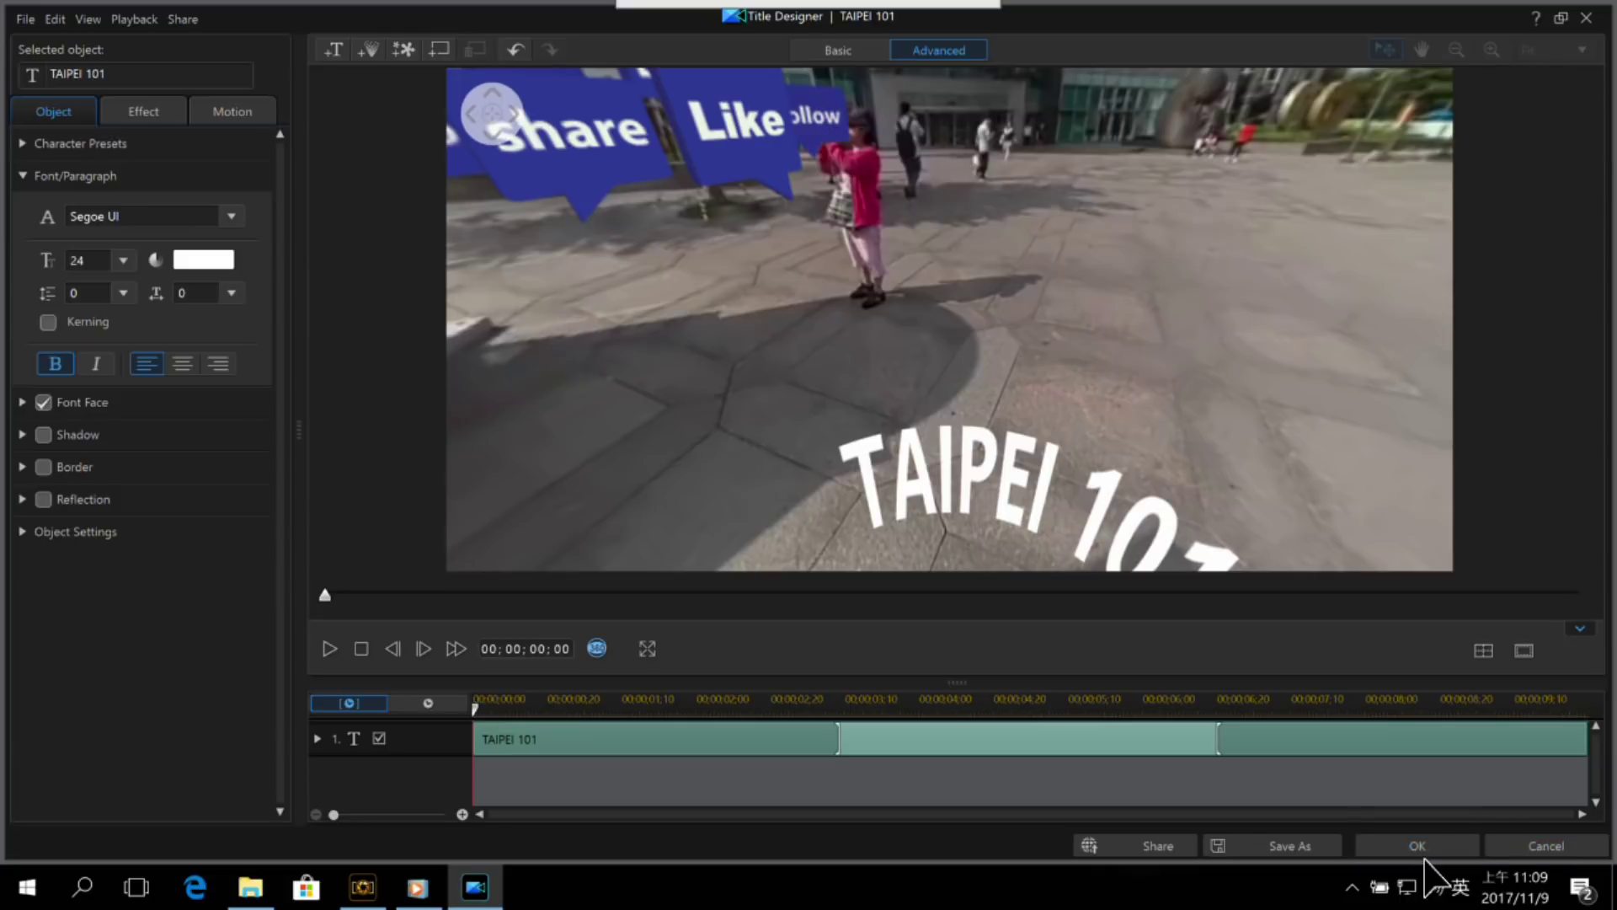
click(1544, 845)
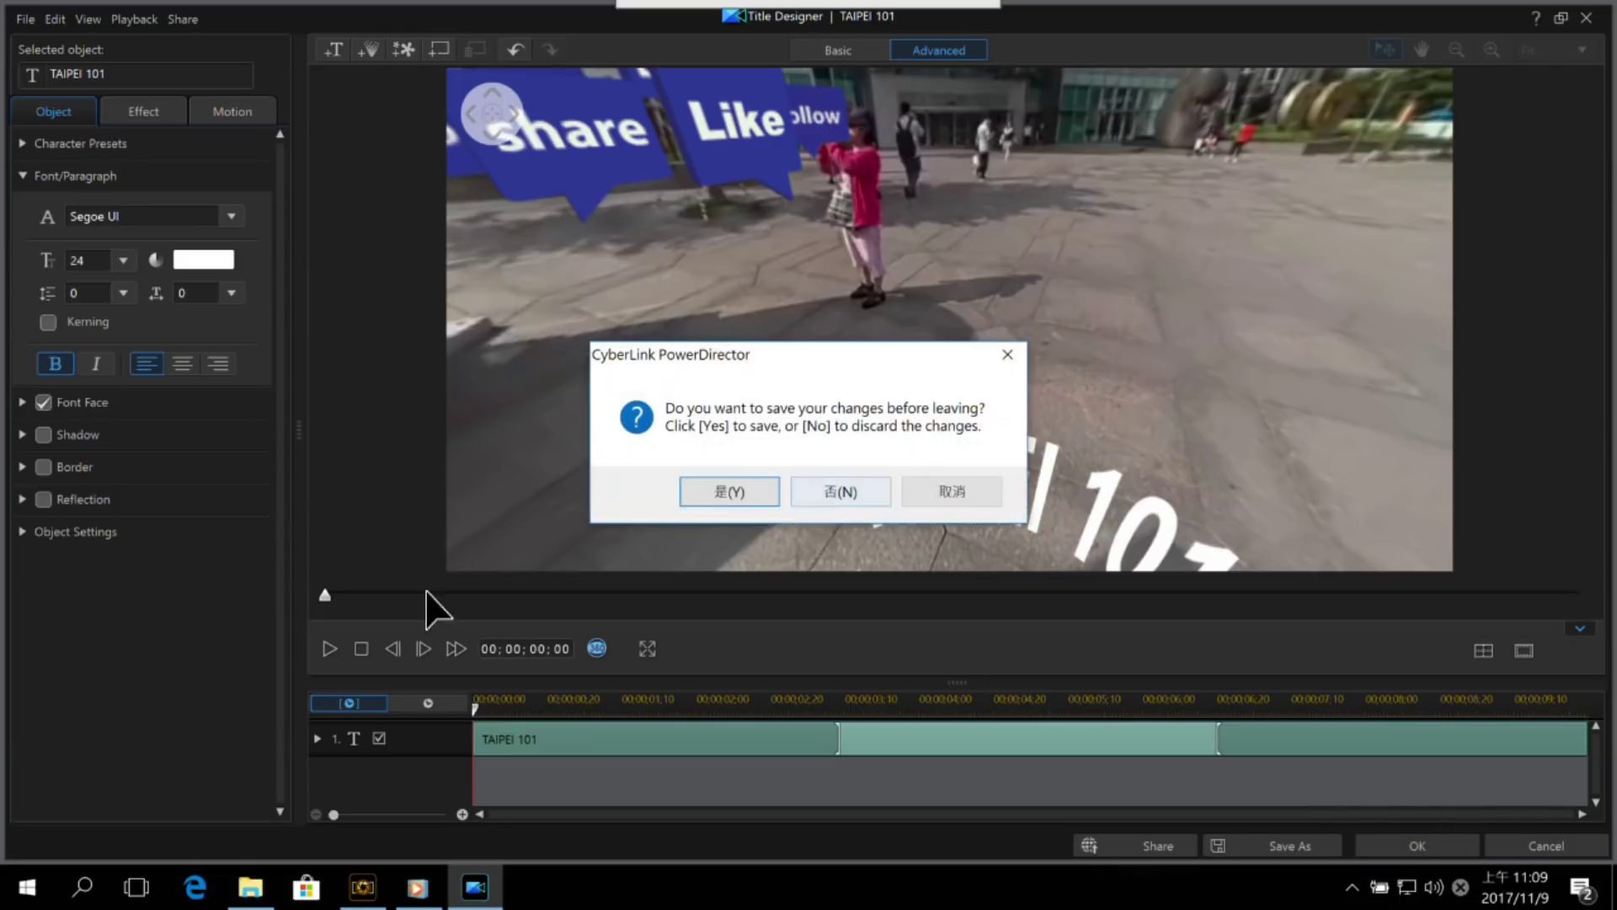
click(834, 505)
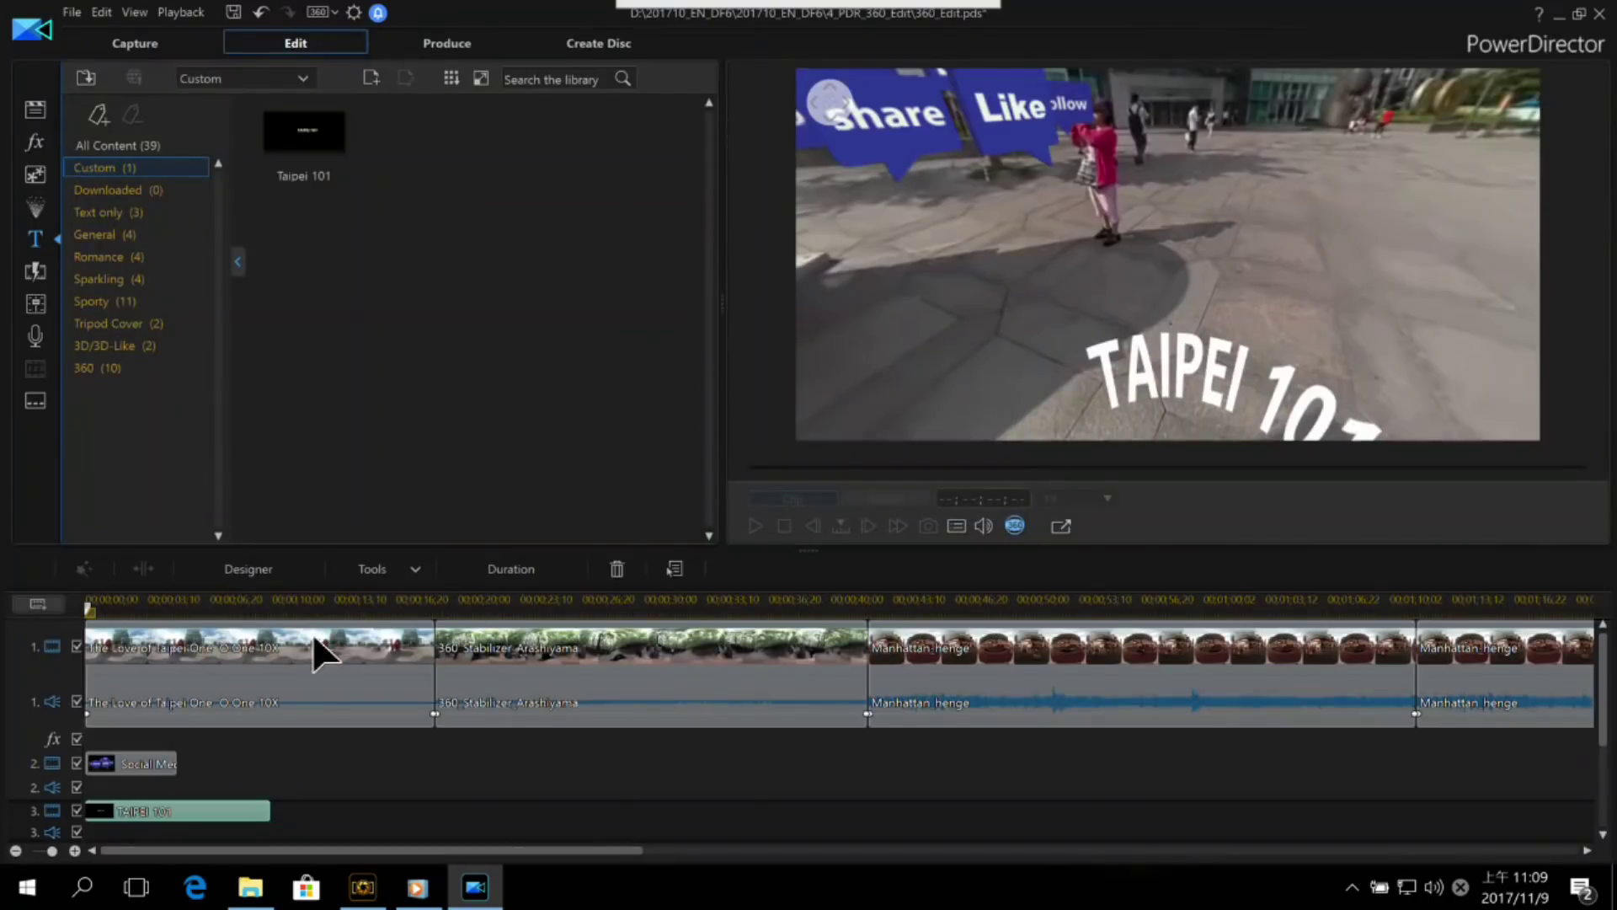
Step: Convert the TAIPEI 101 title on track 3 to a 360° title
right_click(143, 816)
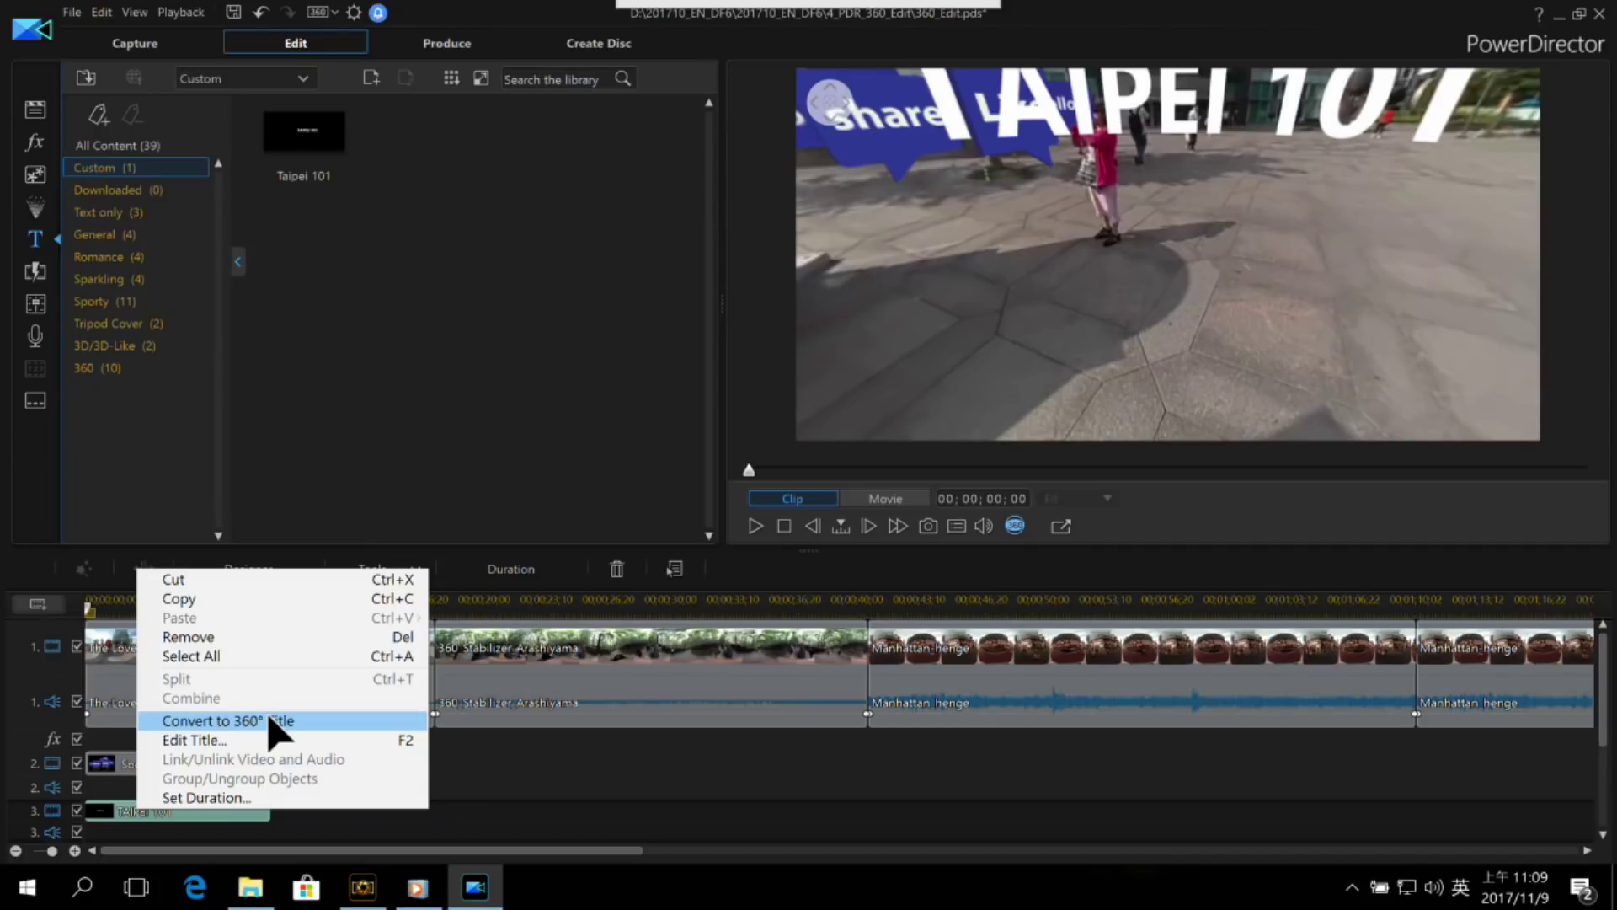
click(330, 720)
drag(1226, 238, 1221, 213)
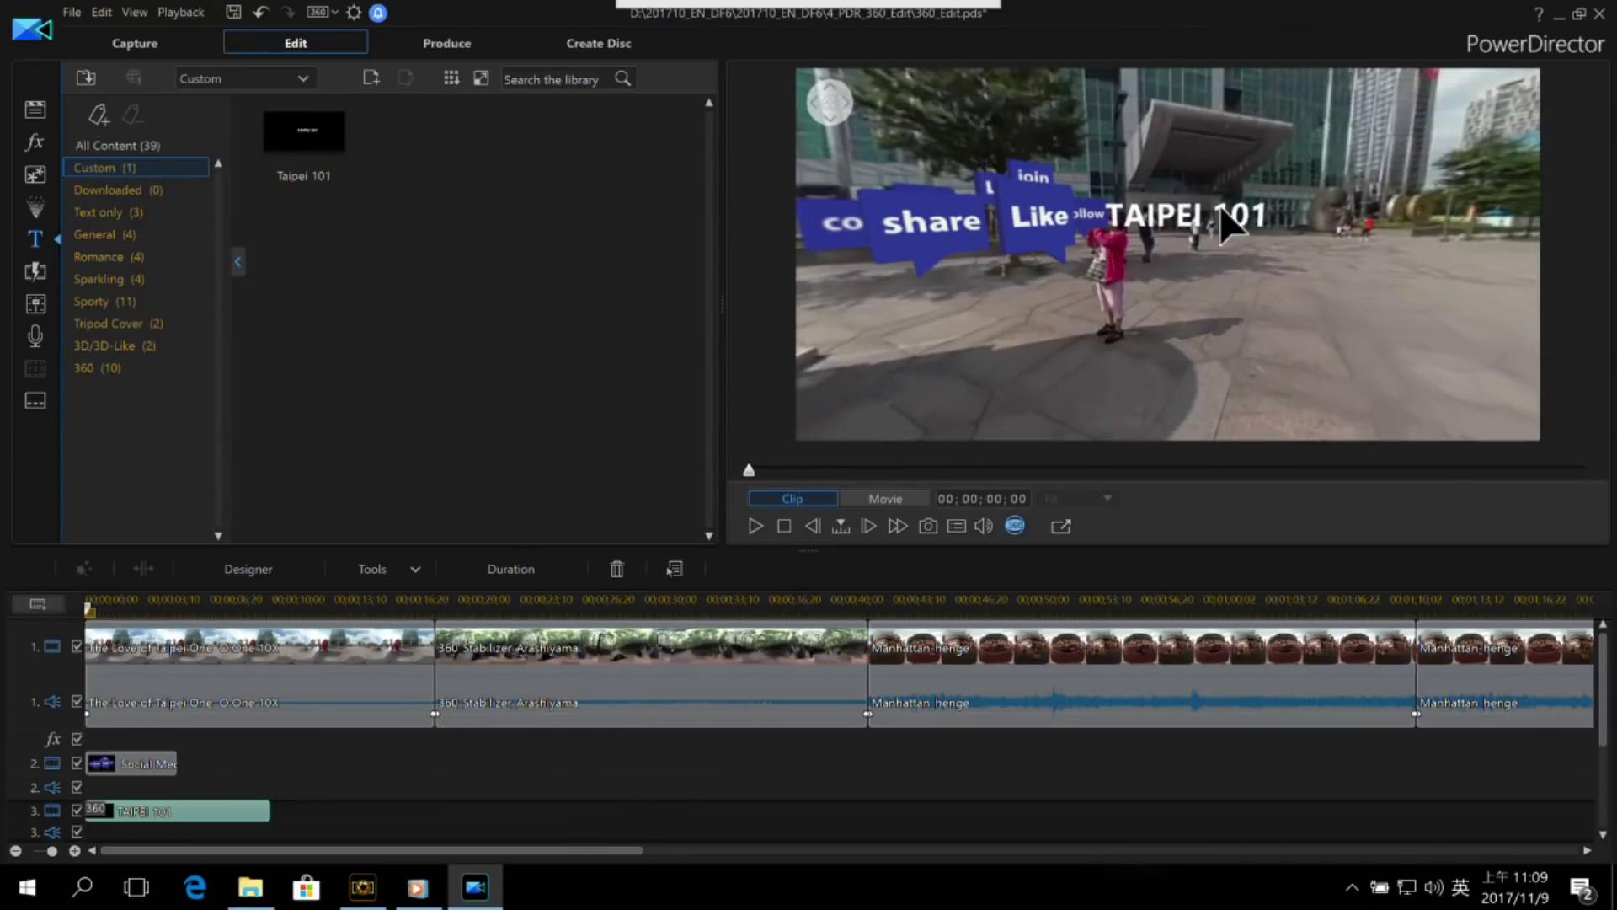
Step: Open the TAIPEI 101 title for editing, enlarge it and place it above the street beside the glass building
double_click(239, 813)
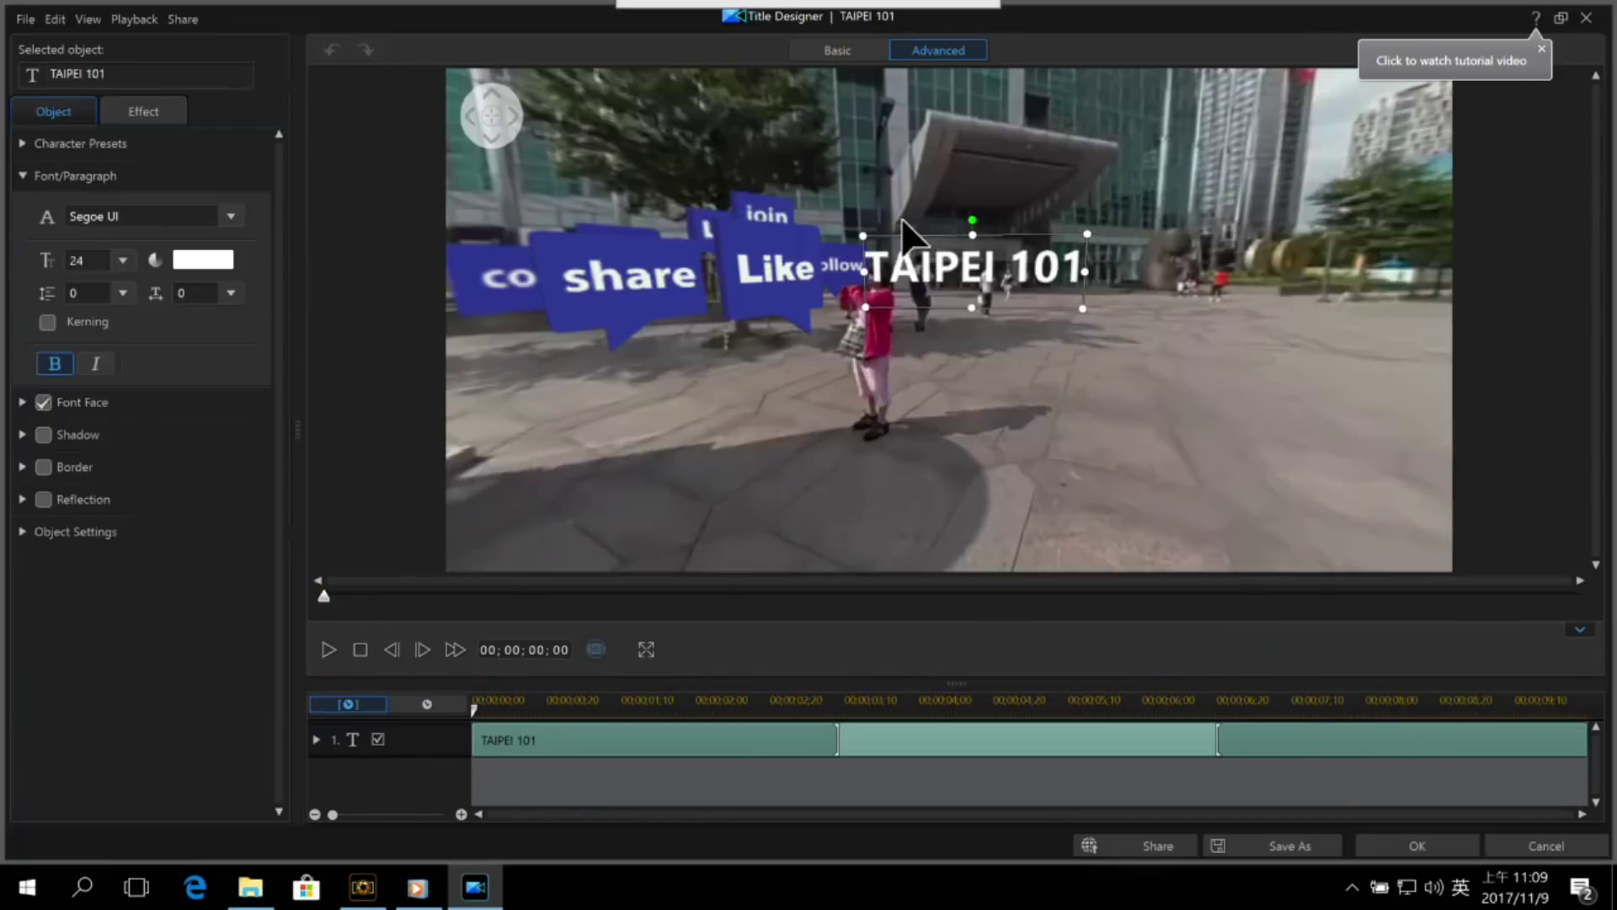
drag(1215, 222, 1293, 217)
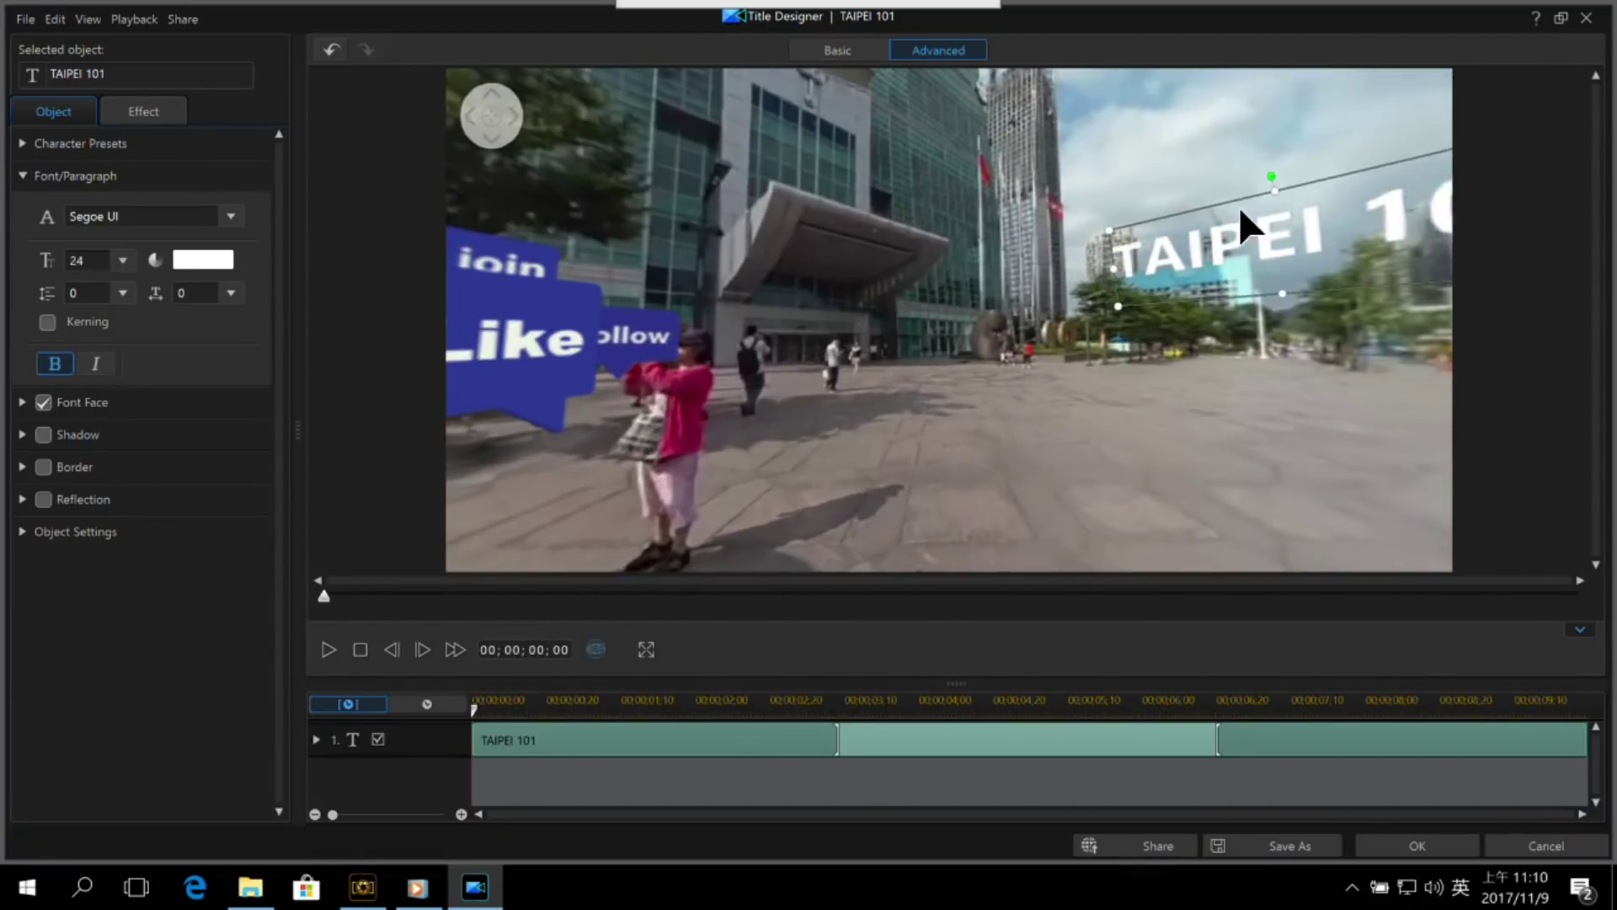
drag(1227, 469, 874, 287)
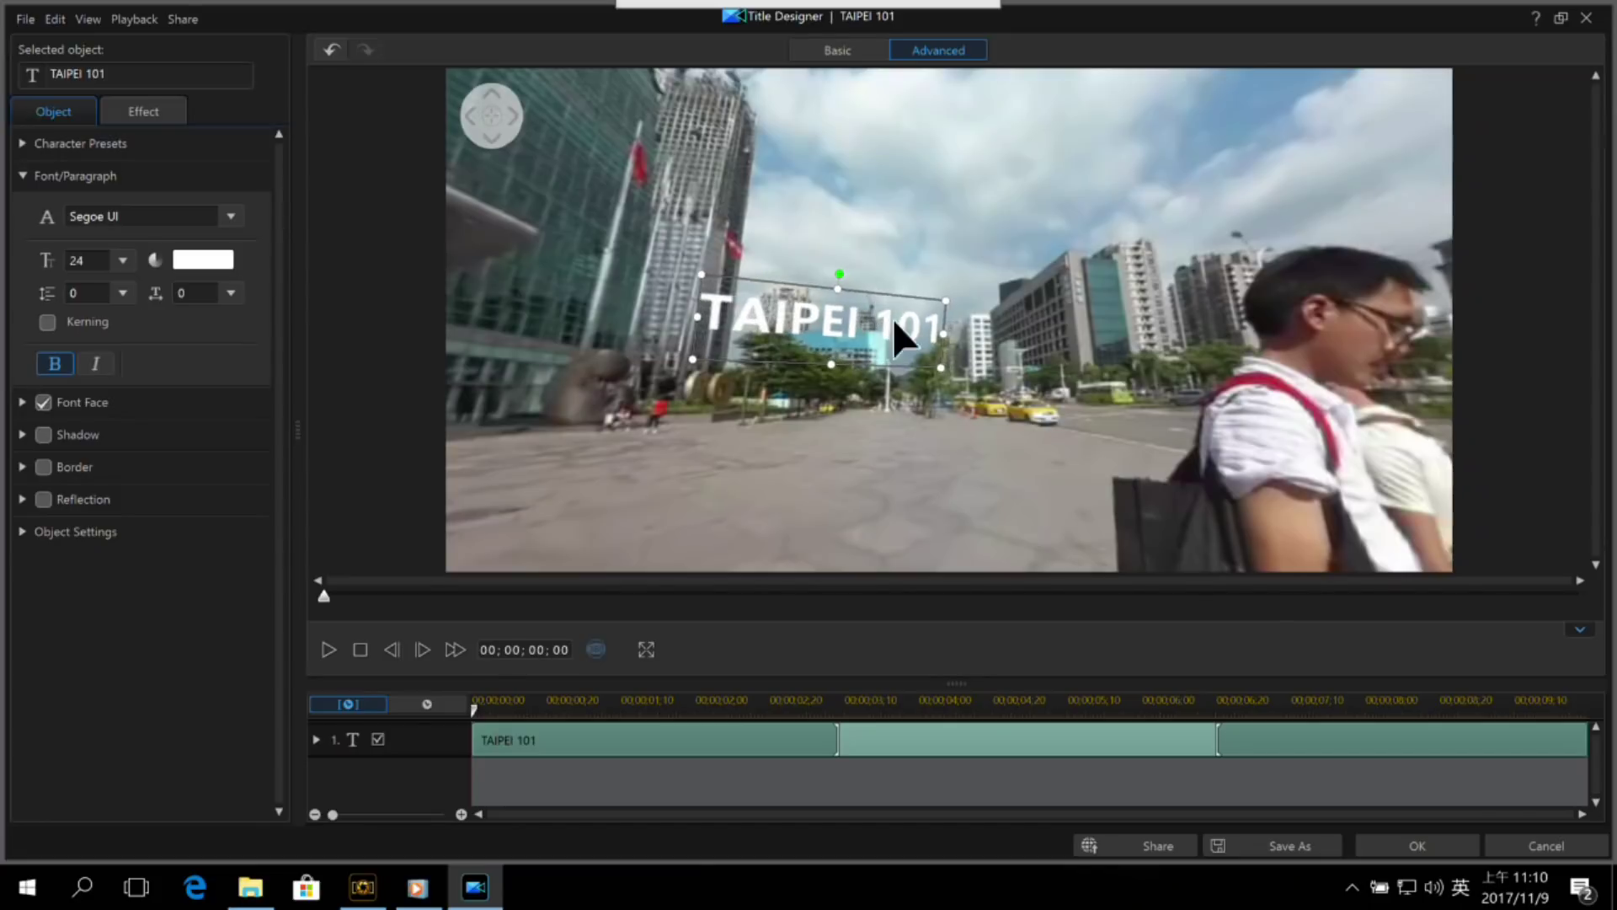
drag(943, 363, 1074, 411)
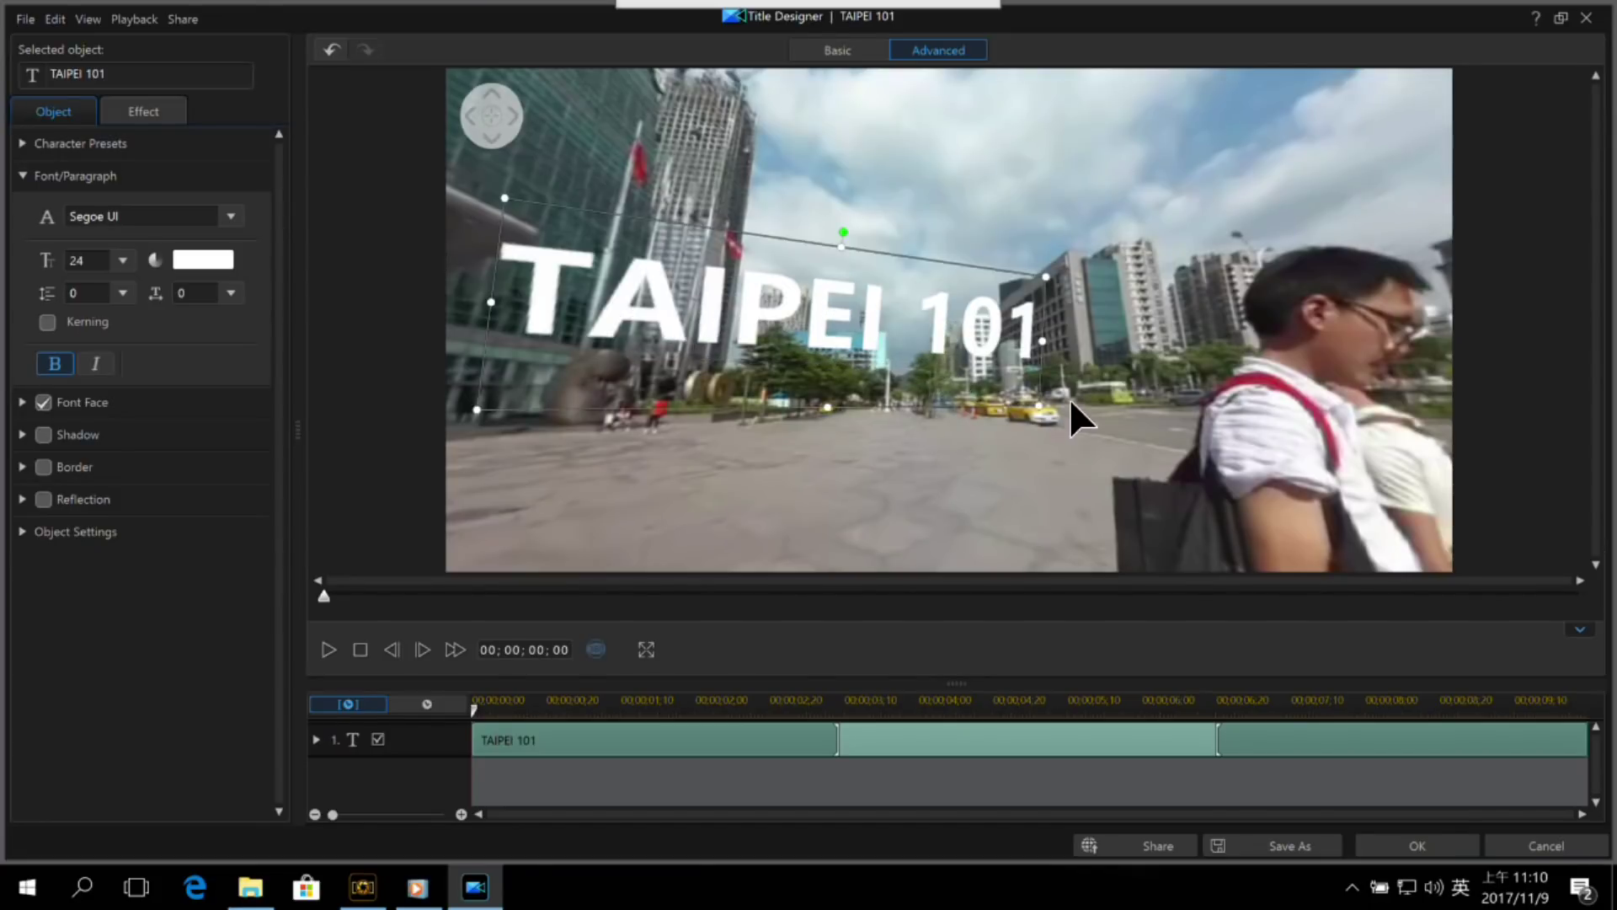
drag(961, 272, 1095, 248)
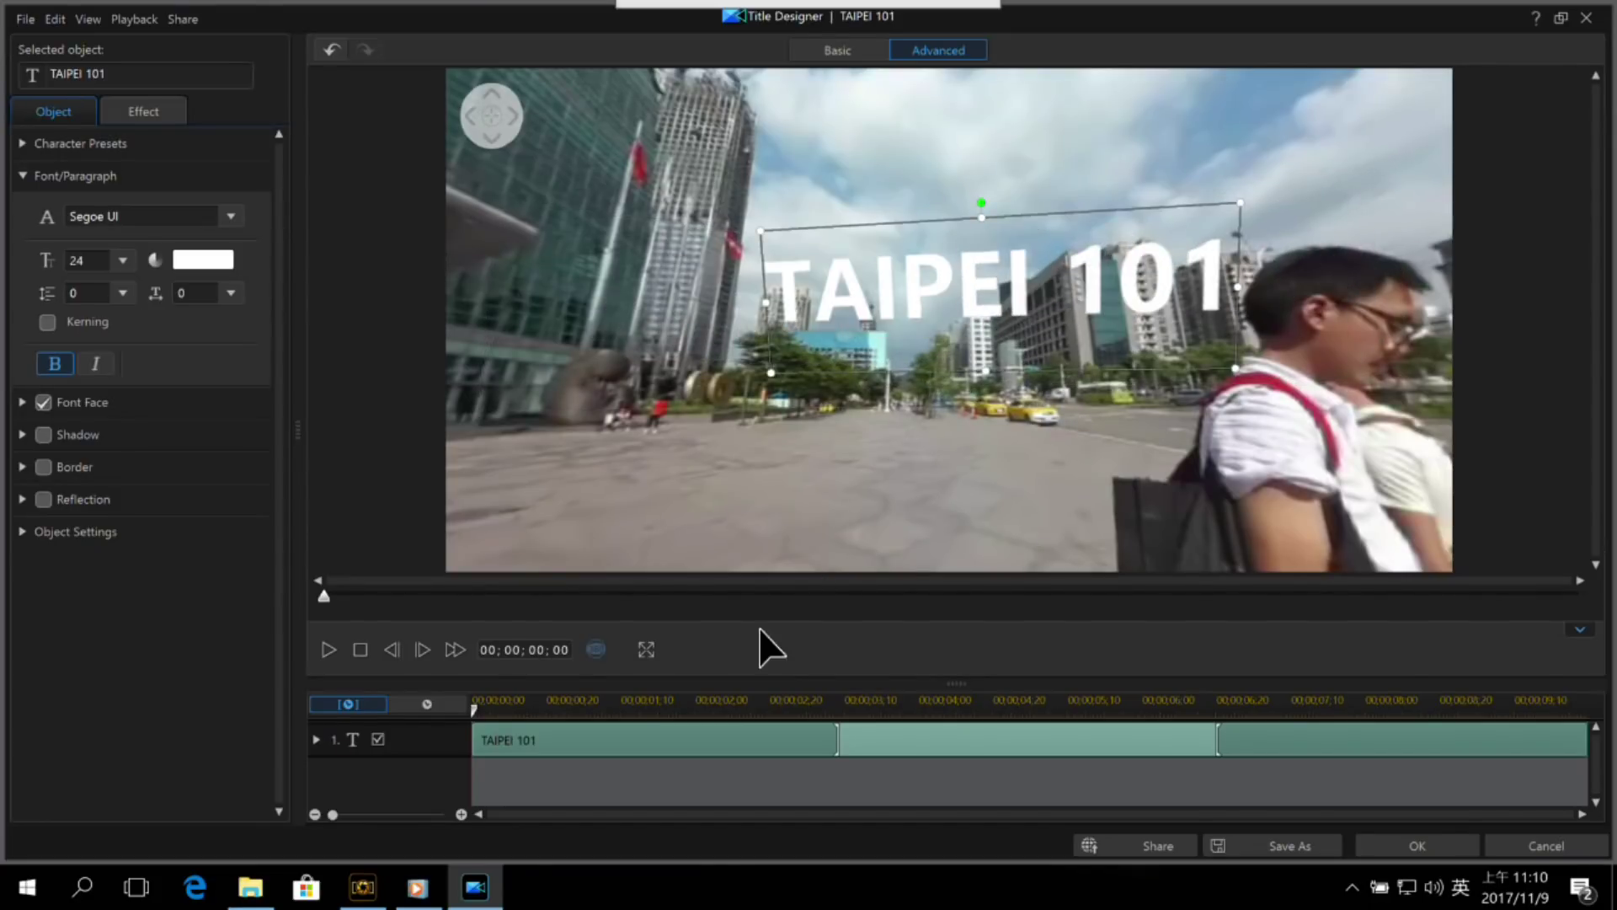
drag(848, 448, 1079, 135)
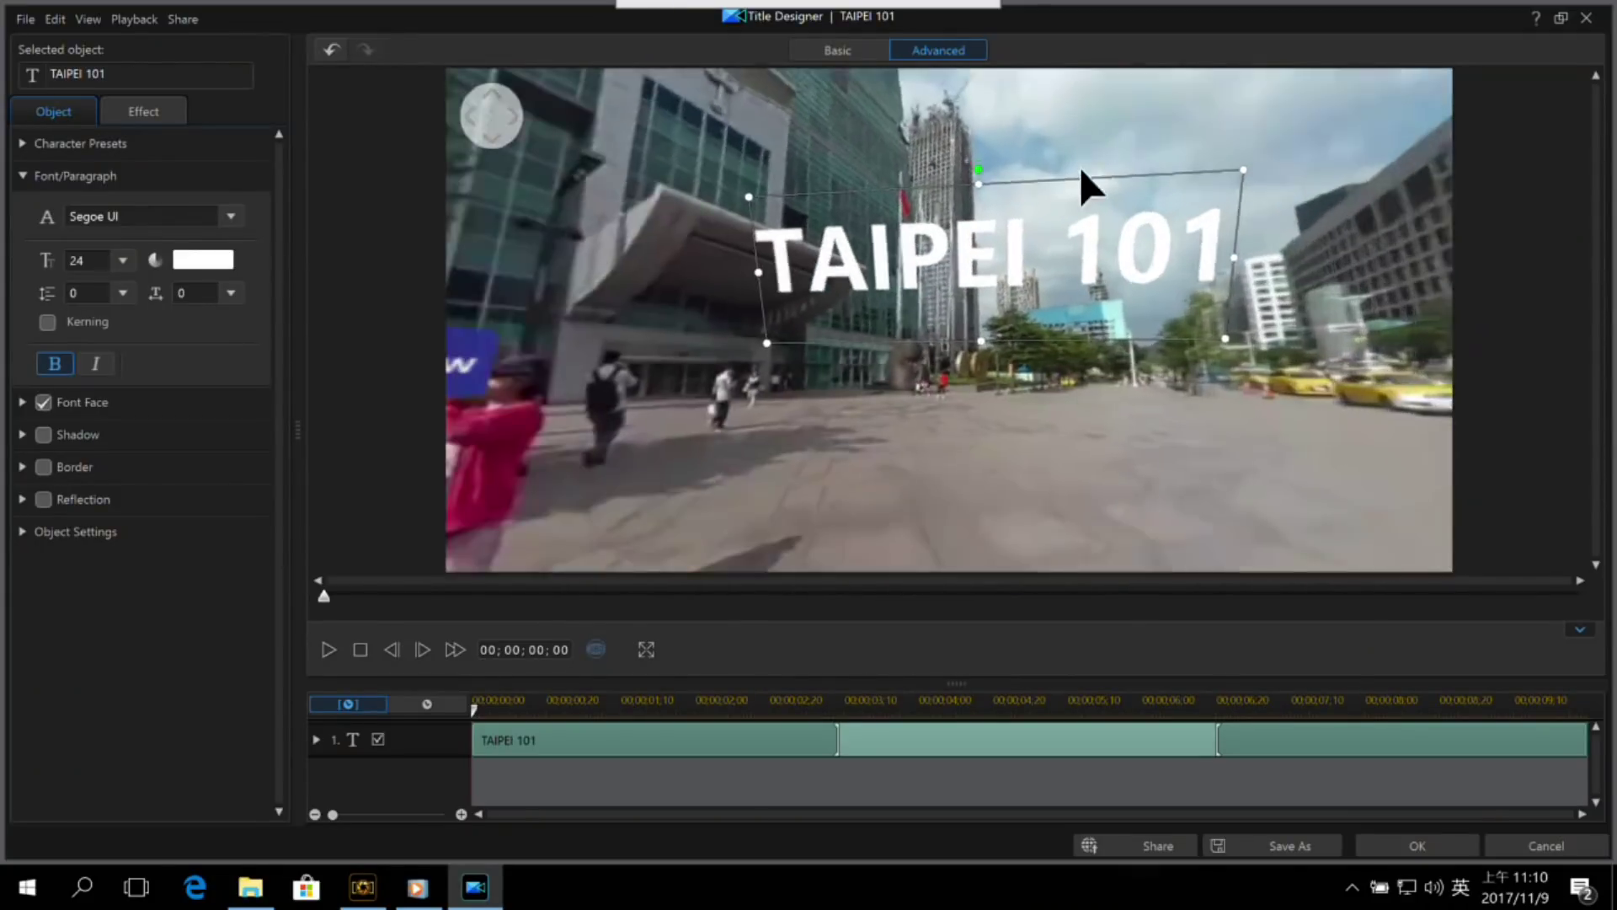
Step: Reposition the TAIPEI 101 title down to street level on the plaza beside the building entrance
drag(1076, 358, 1029, 415)
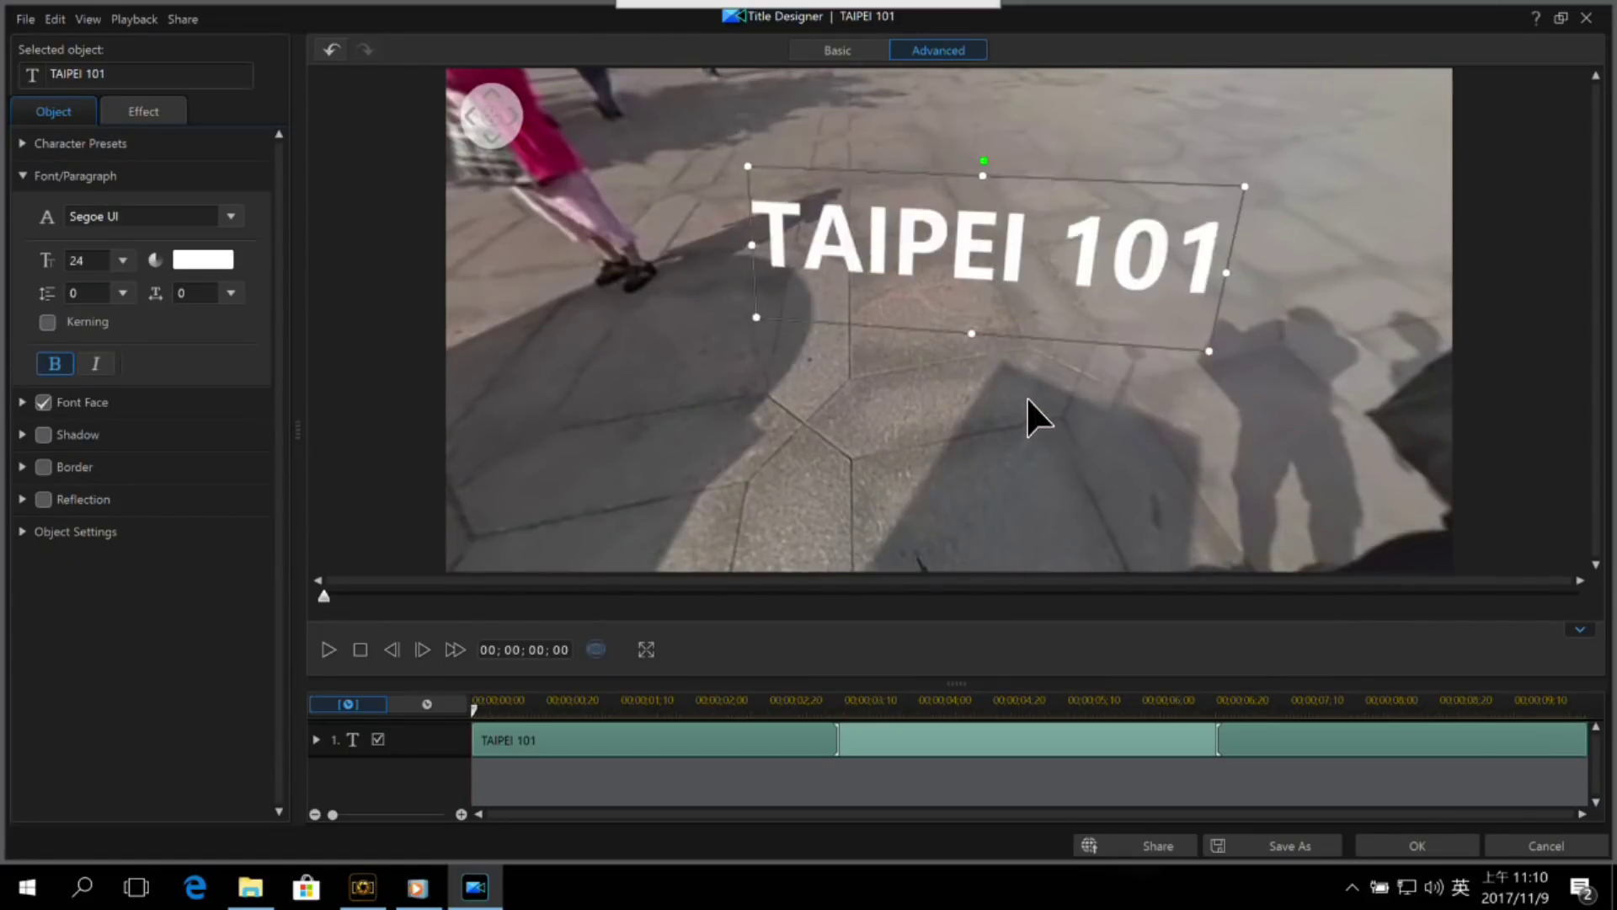
drag(1141, 151, 928, 463)
drag(1036, 233, 1038, 173)
drag(975, 441, 987, 401)
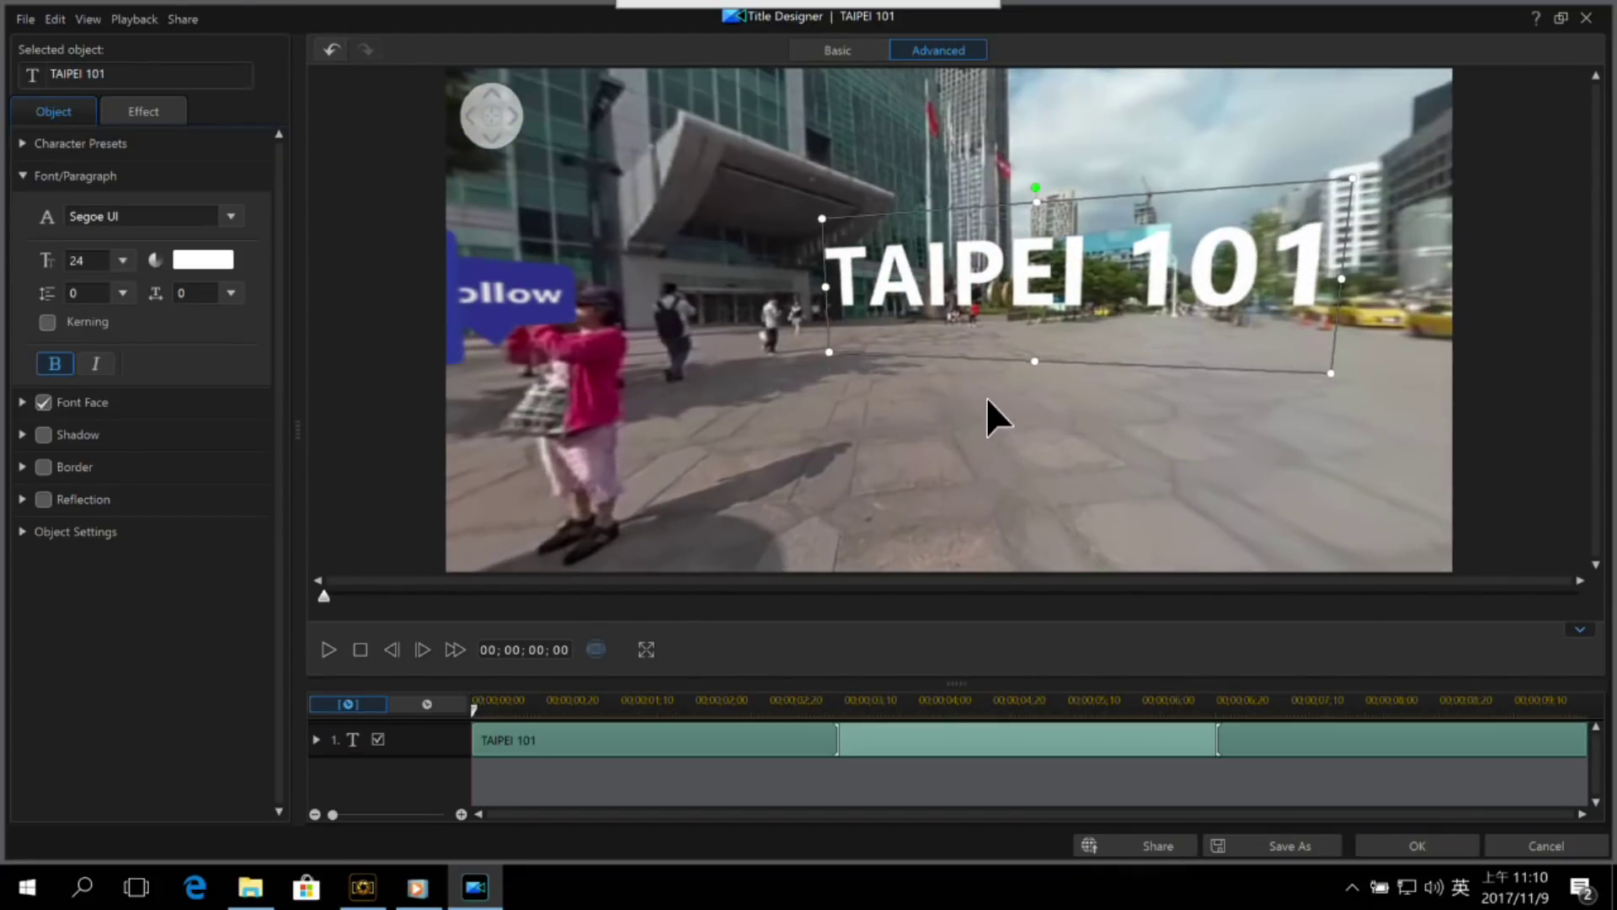
Step: Turn on the shadow and reflection for the TAIPEI 101 title and apply the title changes
click(44, 434)
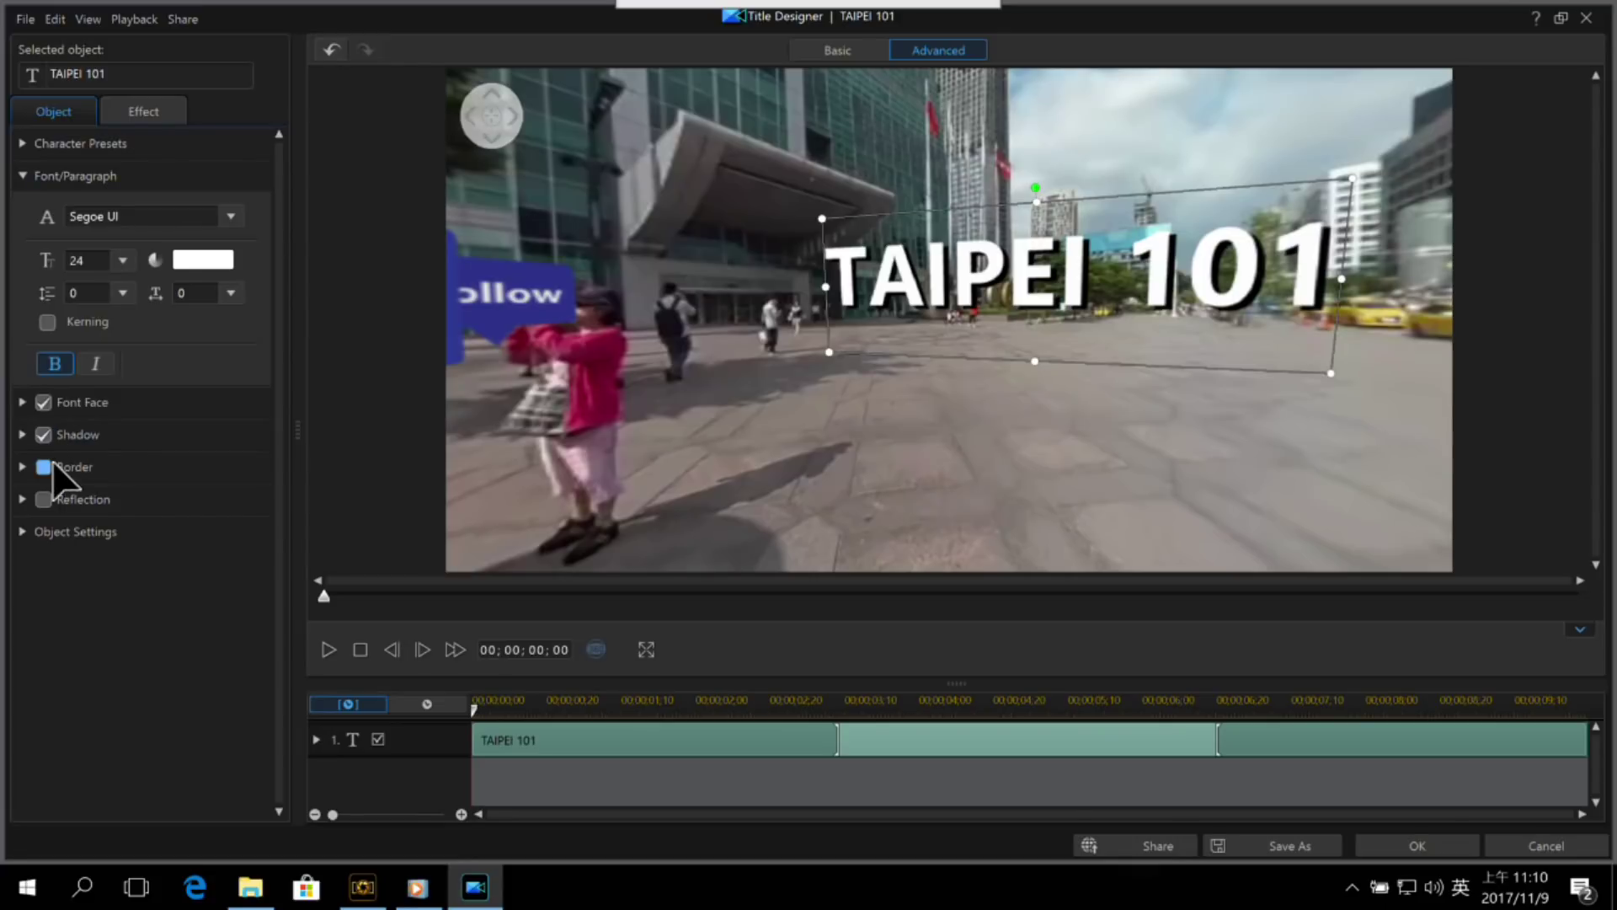
click(43, 498)
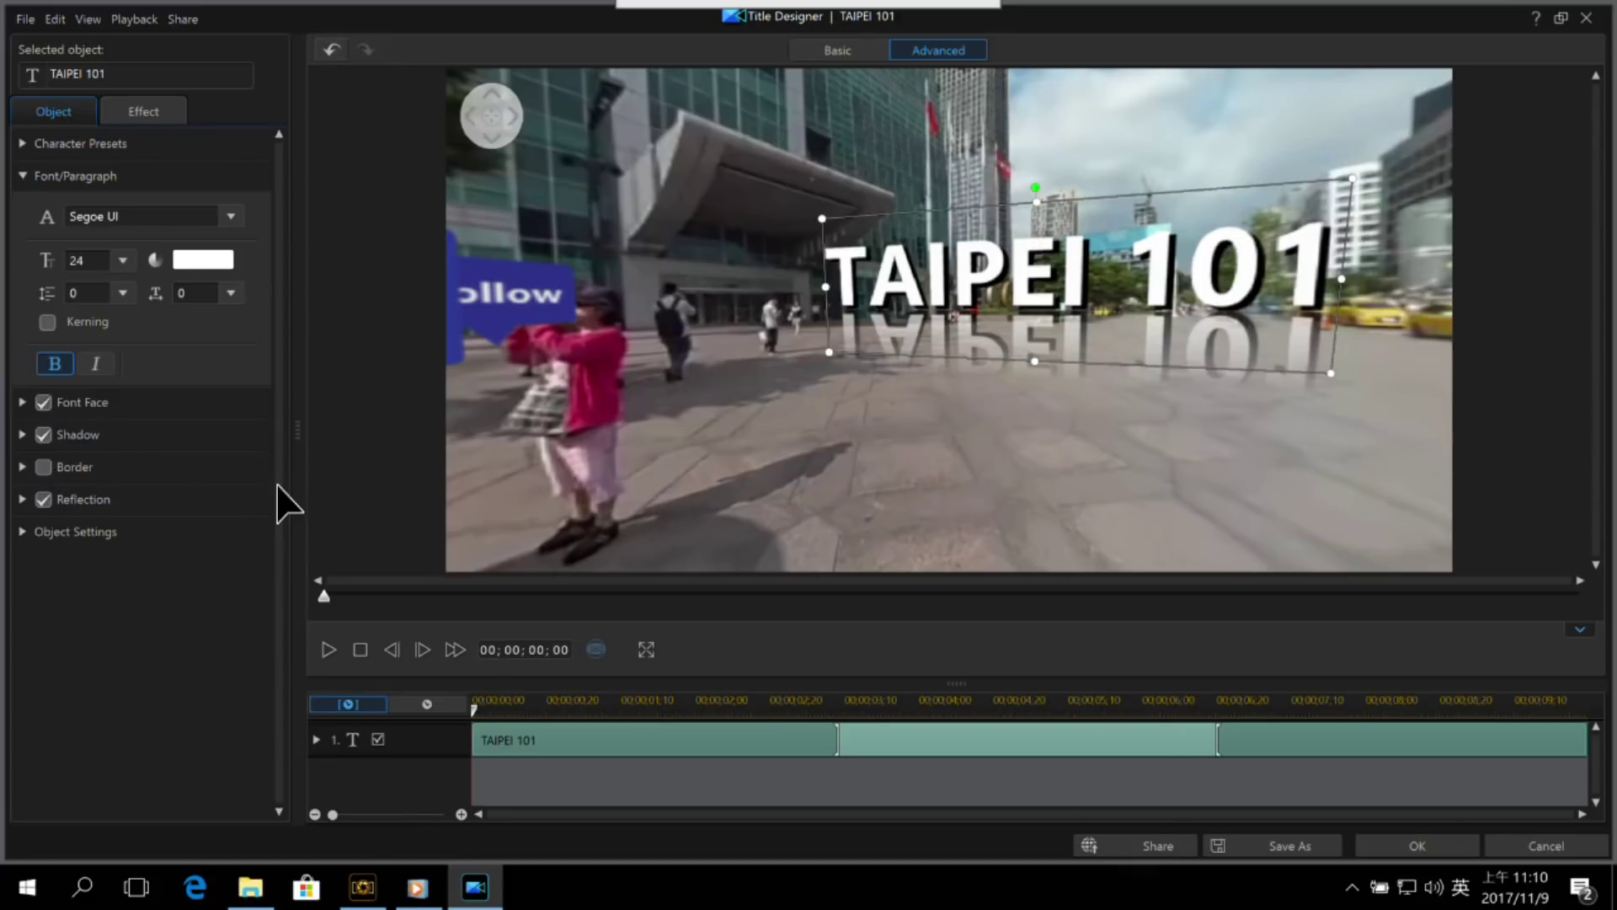
drag(1133, 309, 1134, 440)
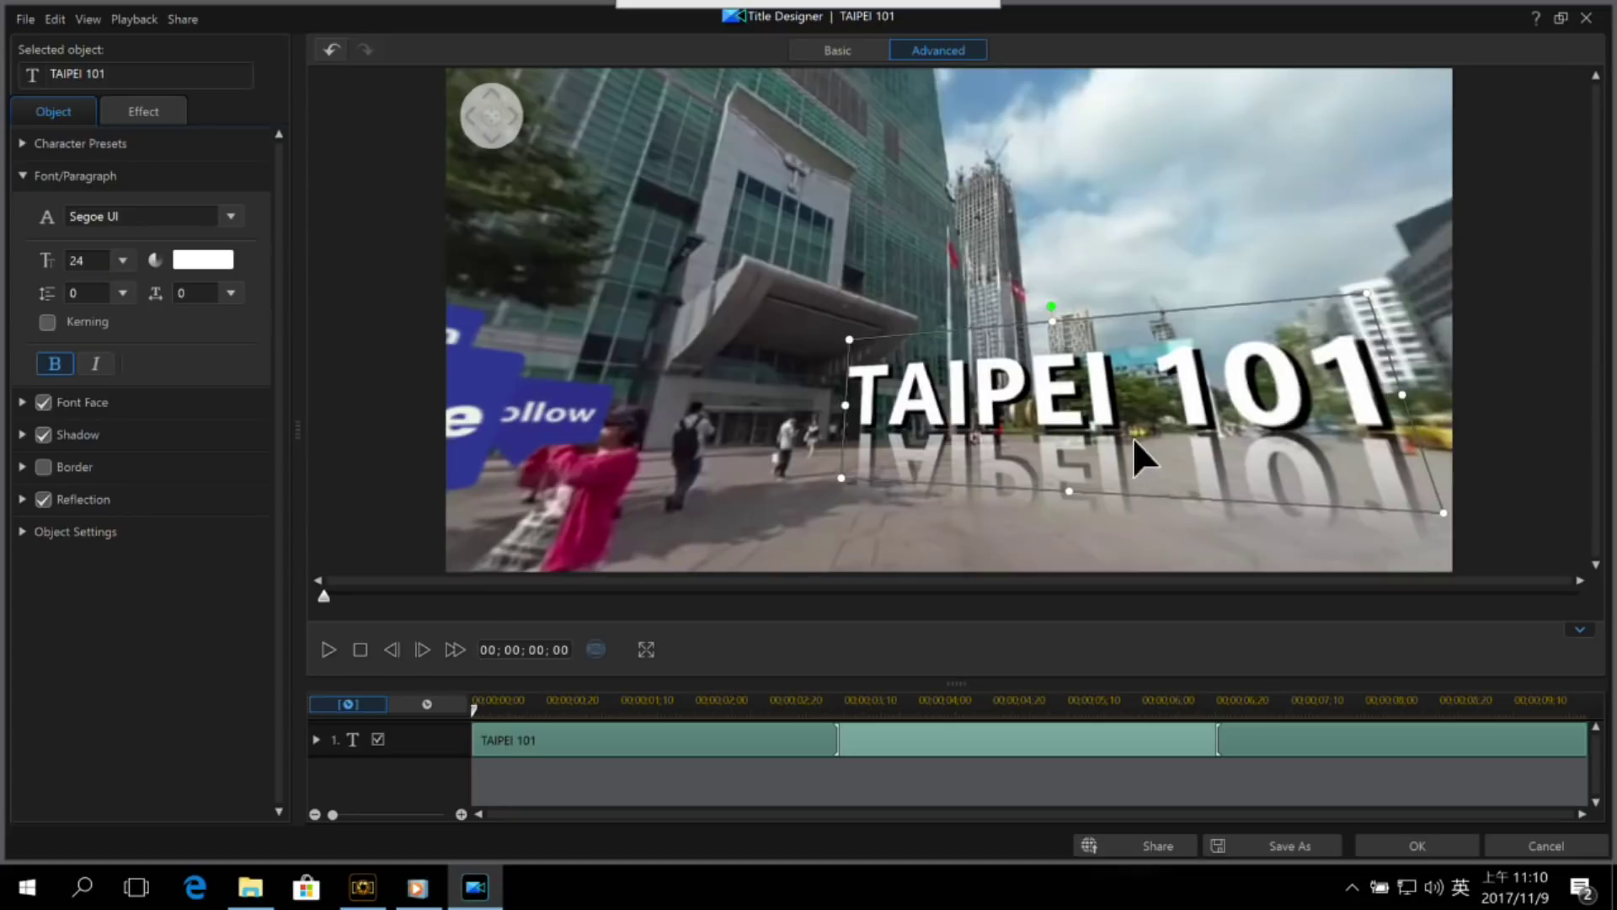
drag(1038, 175, 1054, 221)
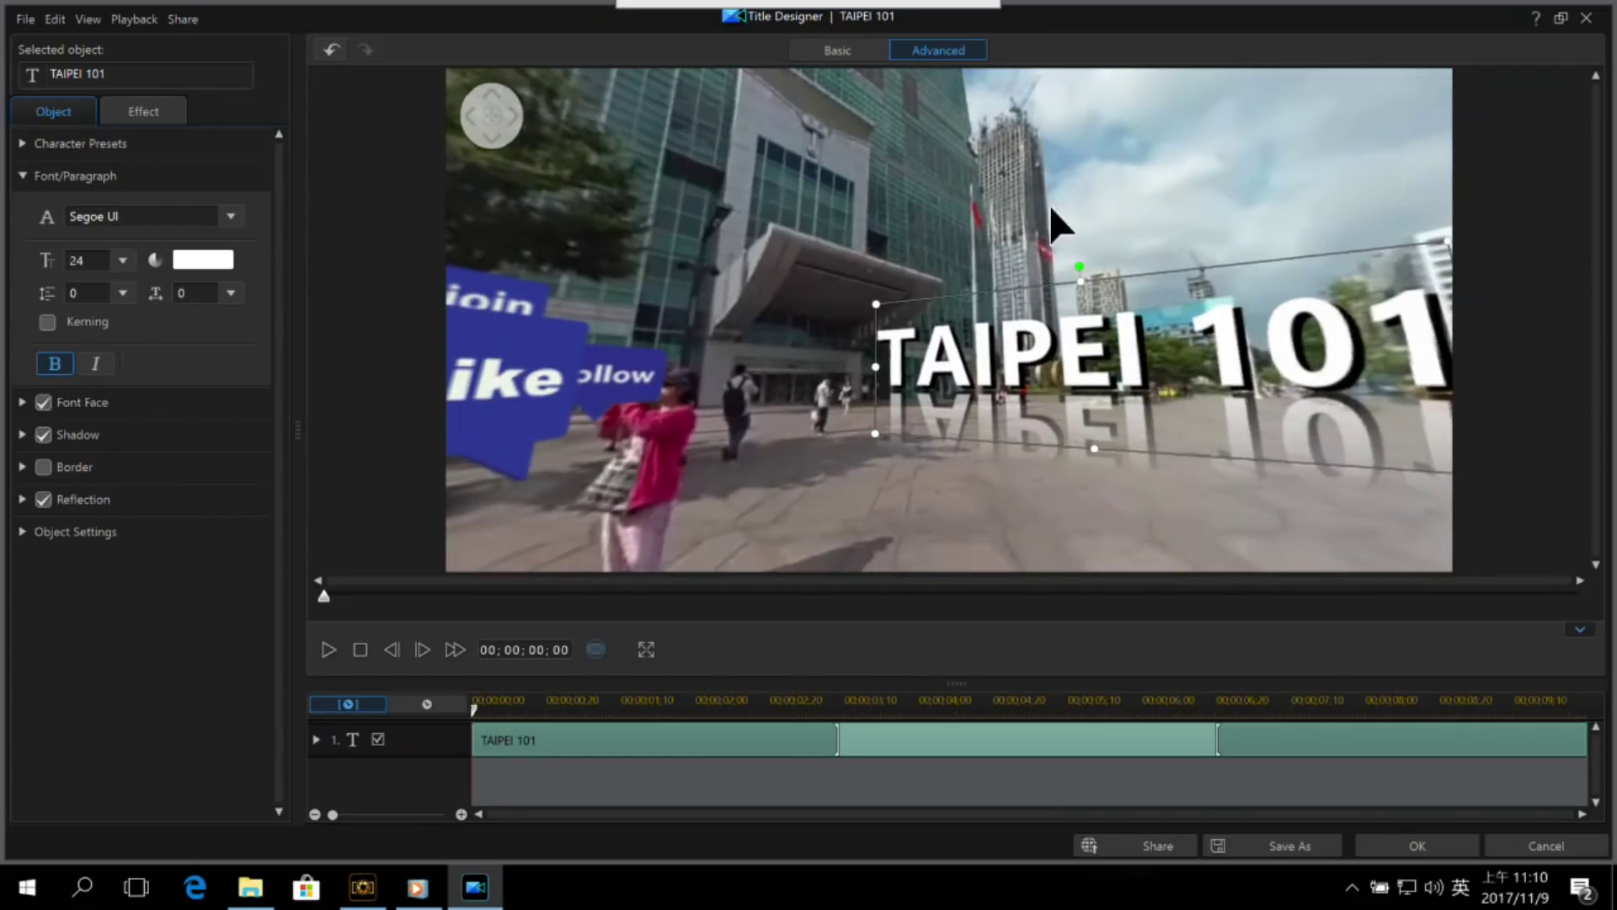
click(1432, 848)
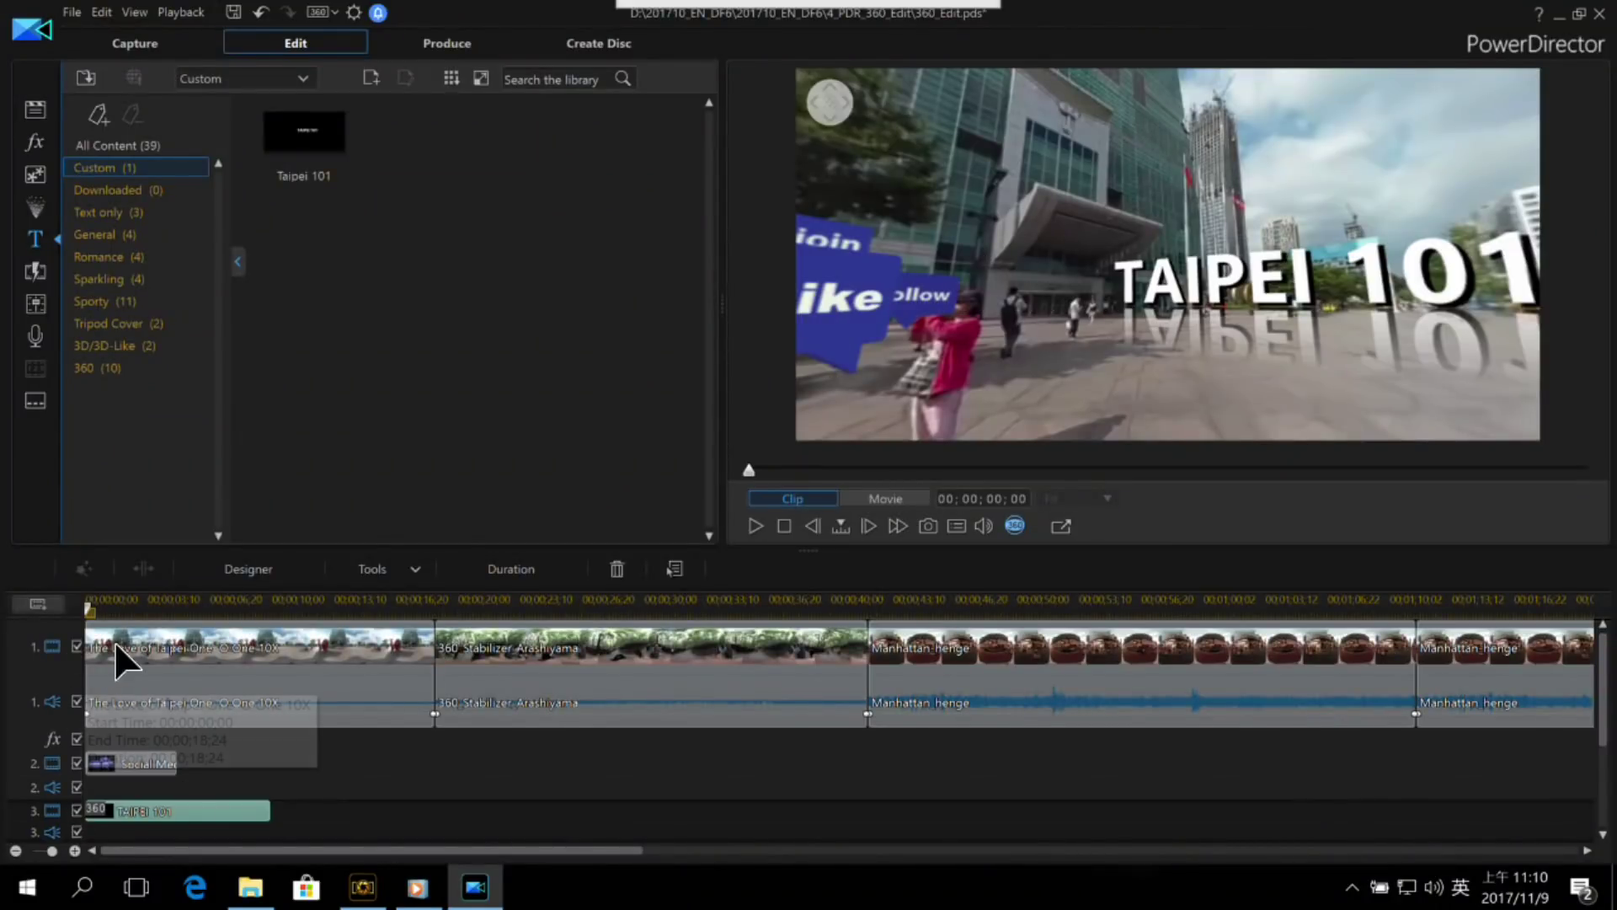
Step: Look around the tower and the TAIPEI 101 title in the 360 preview, including at full screen
drag(1109, 154, 1137, 166)
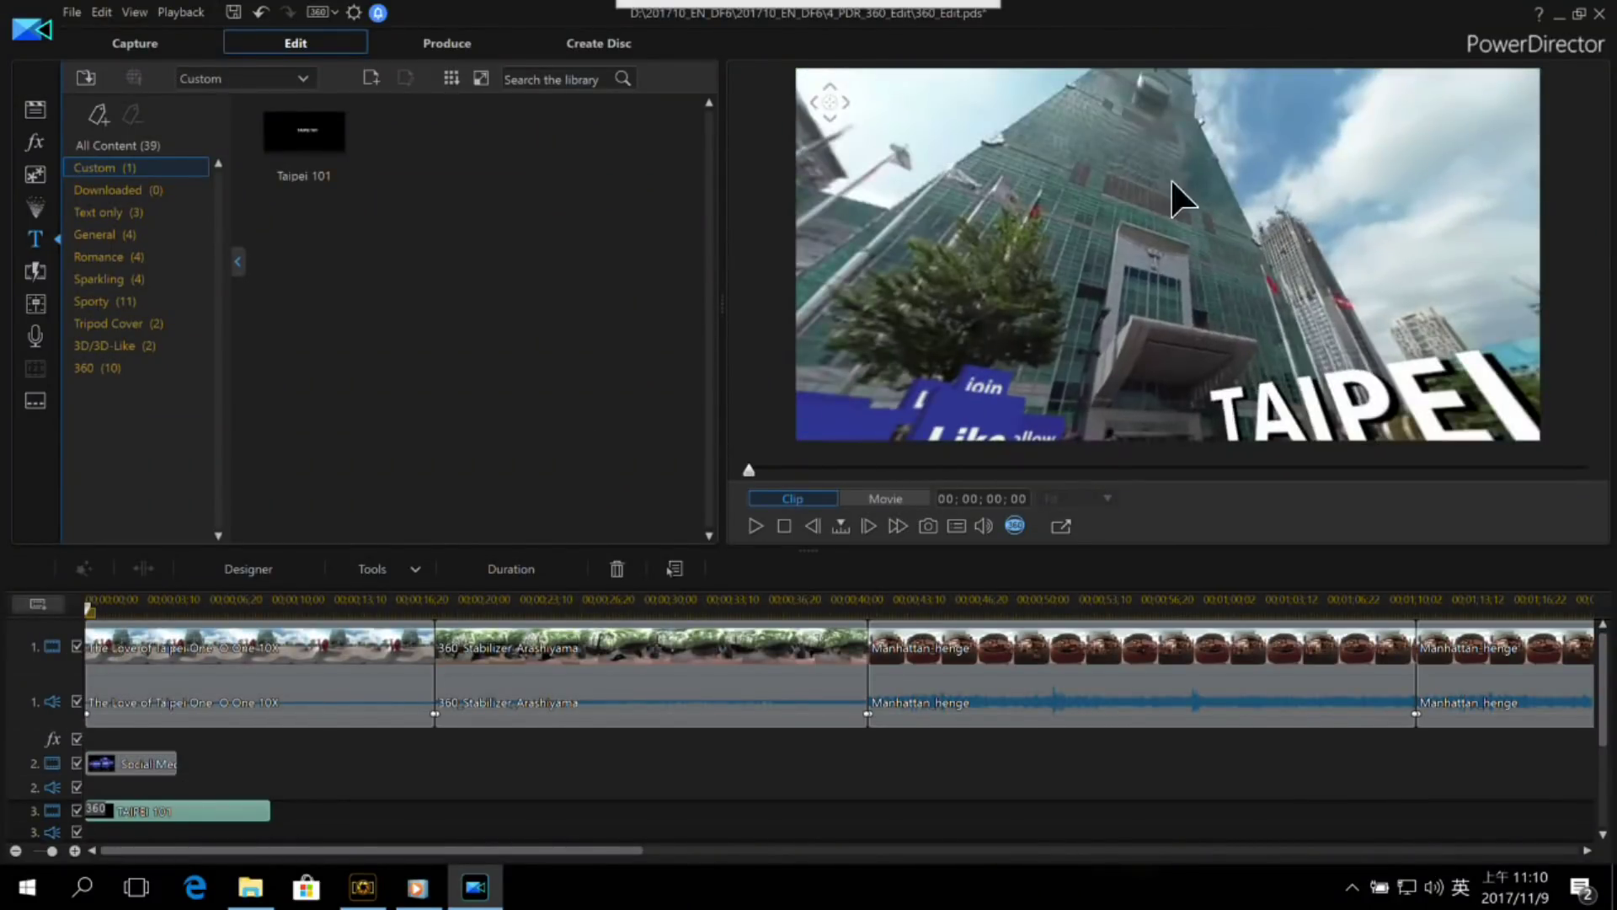
double_click(1241, 270)
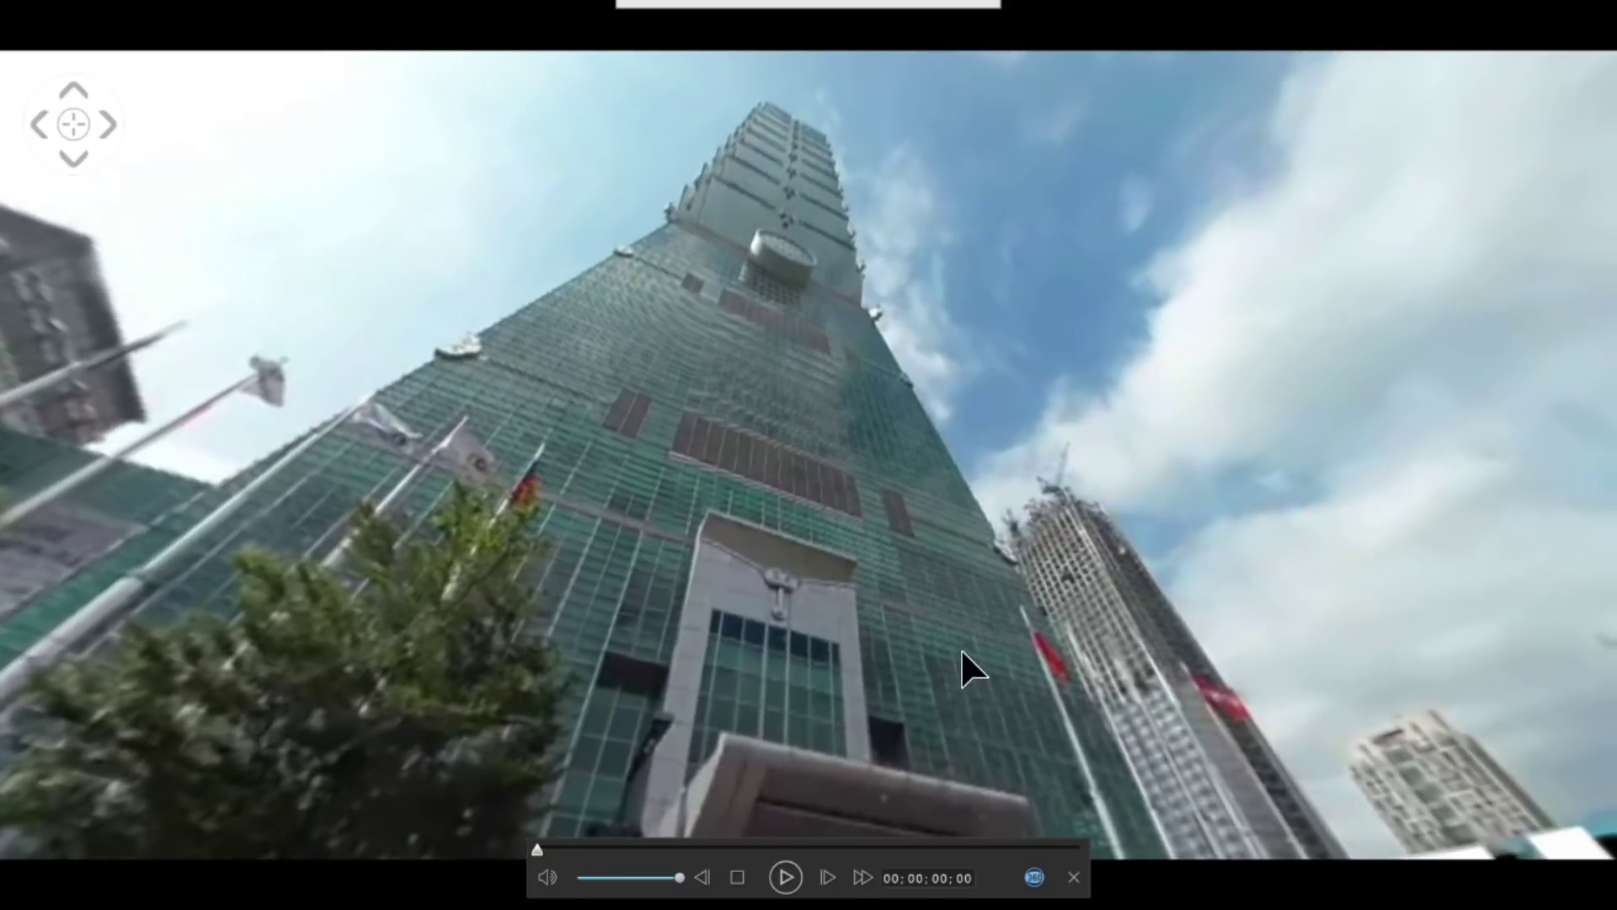
click(1074, 877)
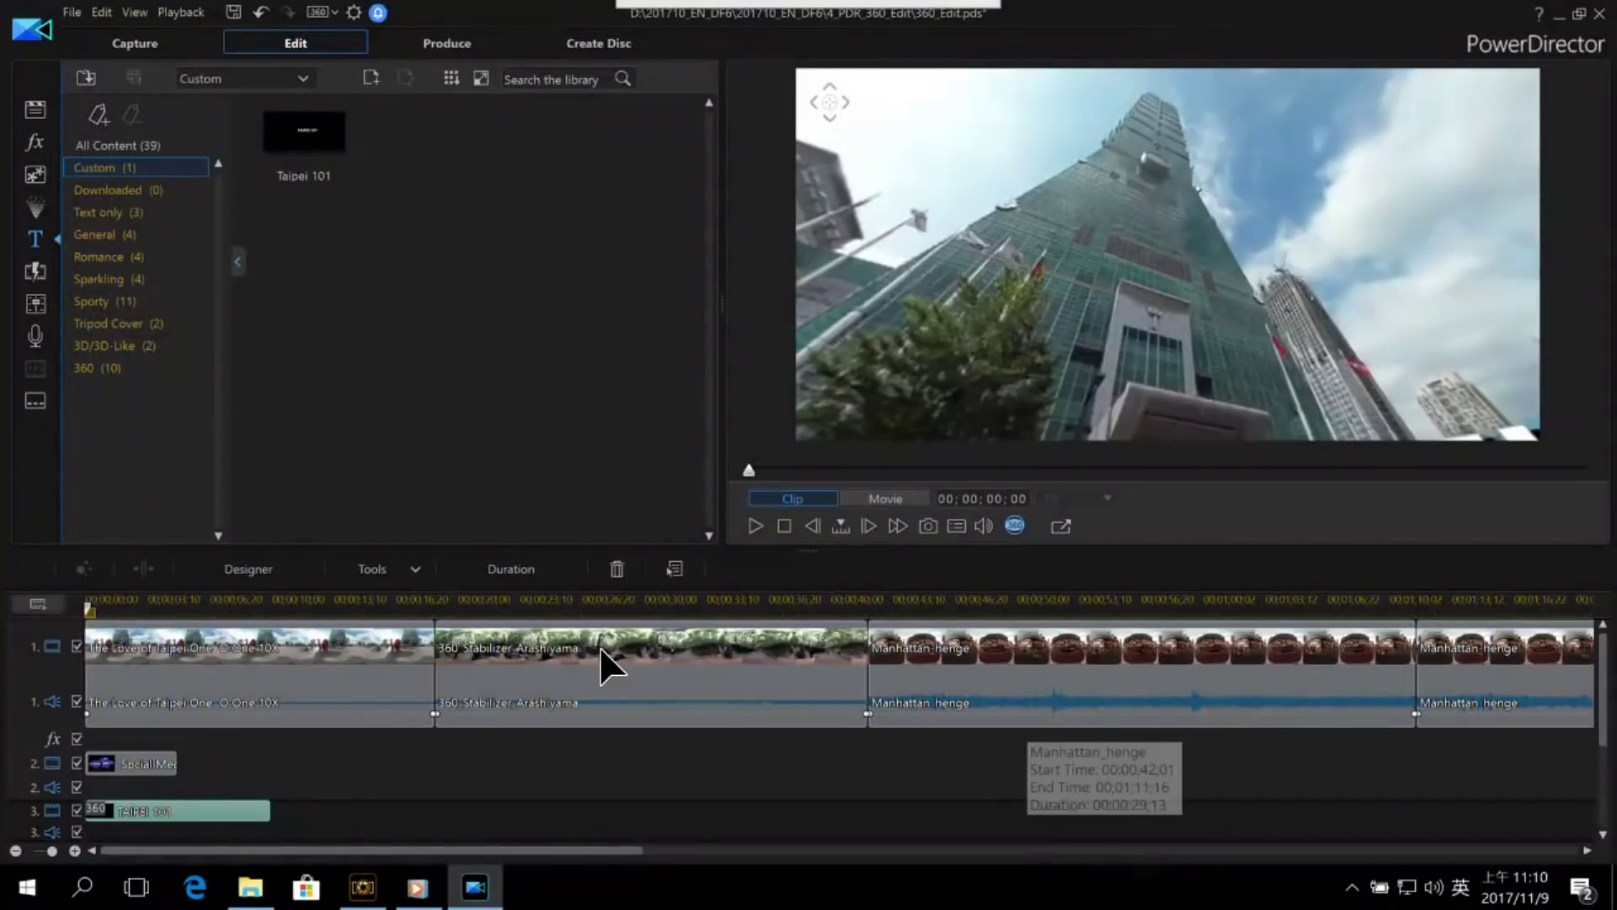
drag(1114, 214, 1203, 207)
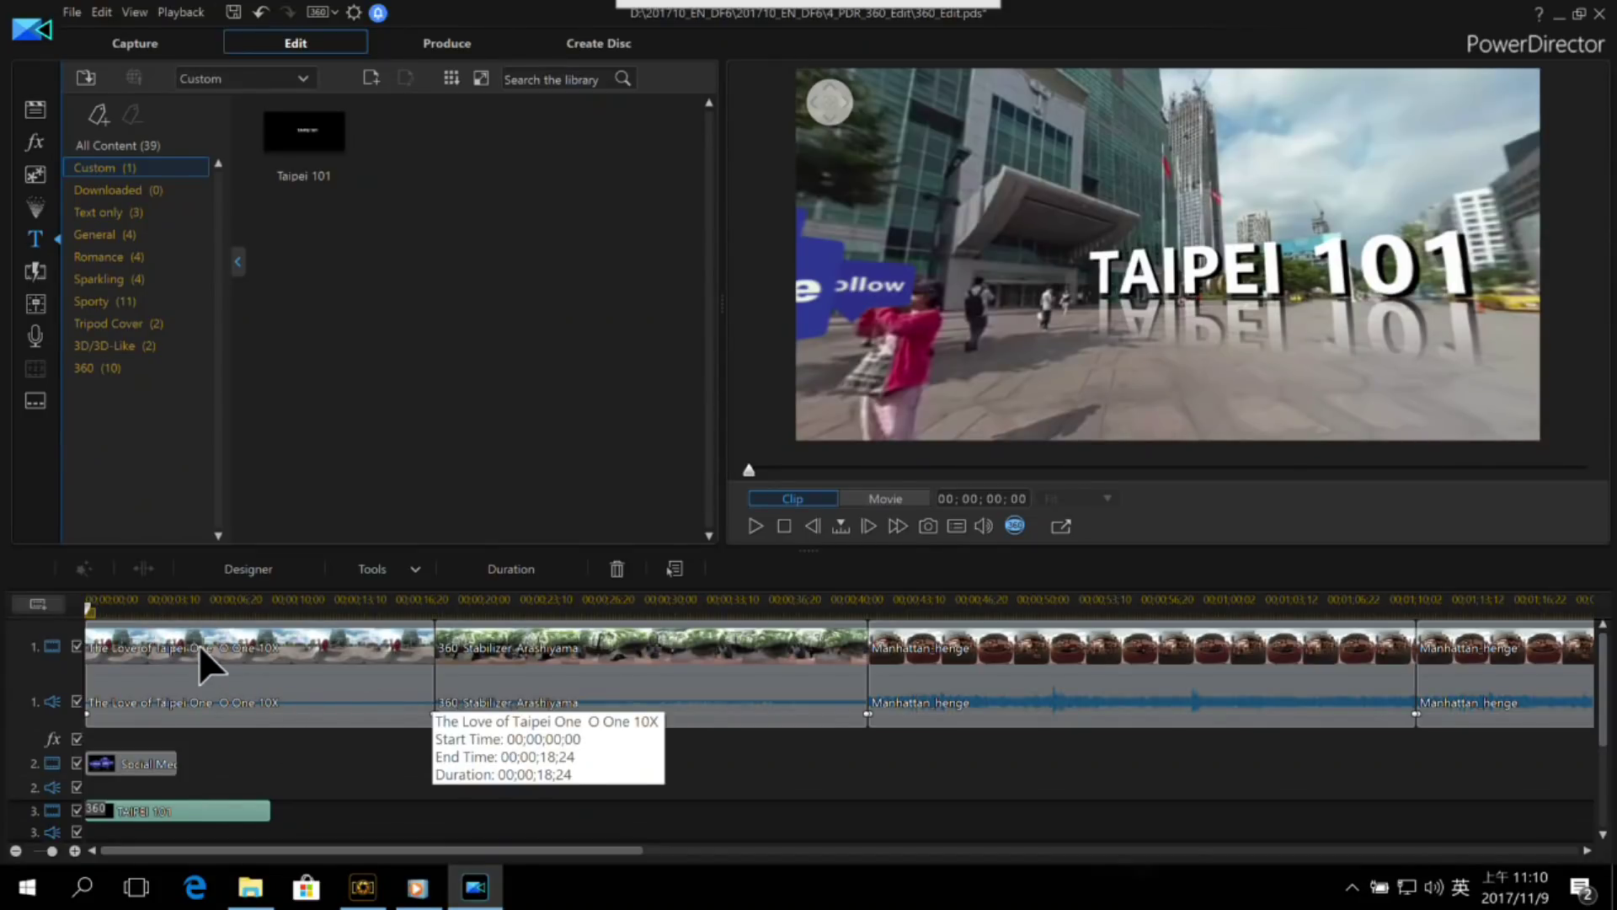
Step: Apply Edge Enhancement to the Taipei clip on track 1 and check the tower at 00;00;04;04
click(162, 625)
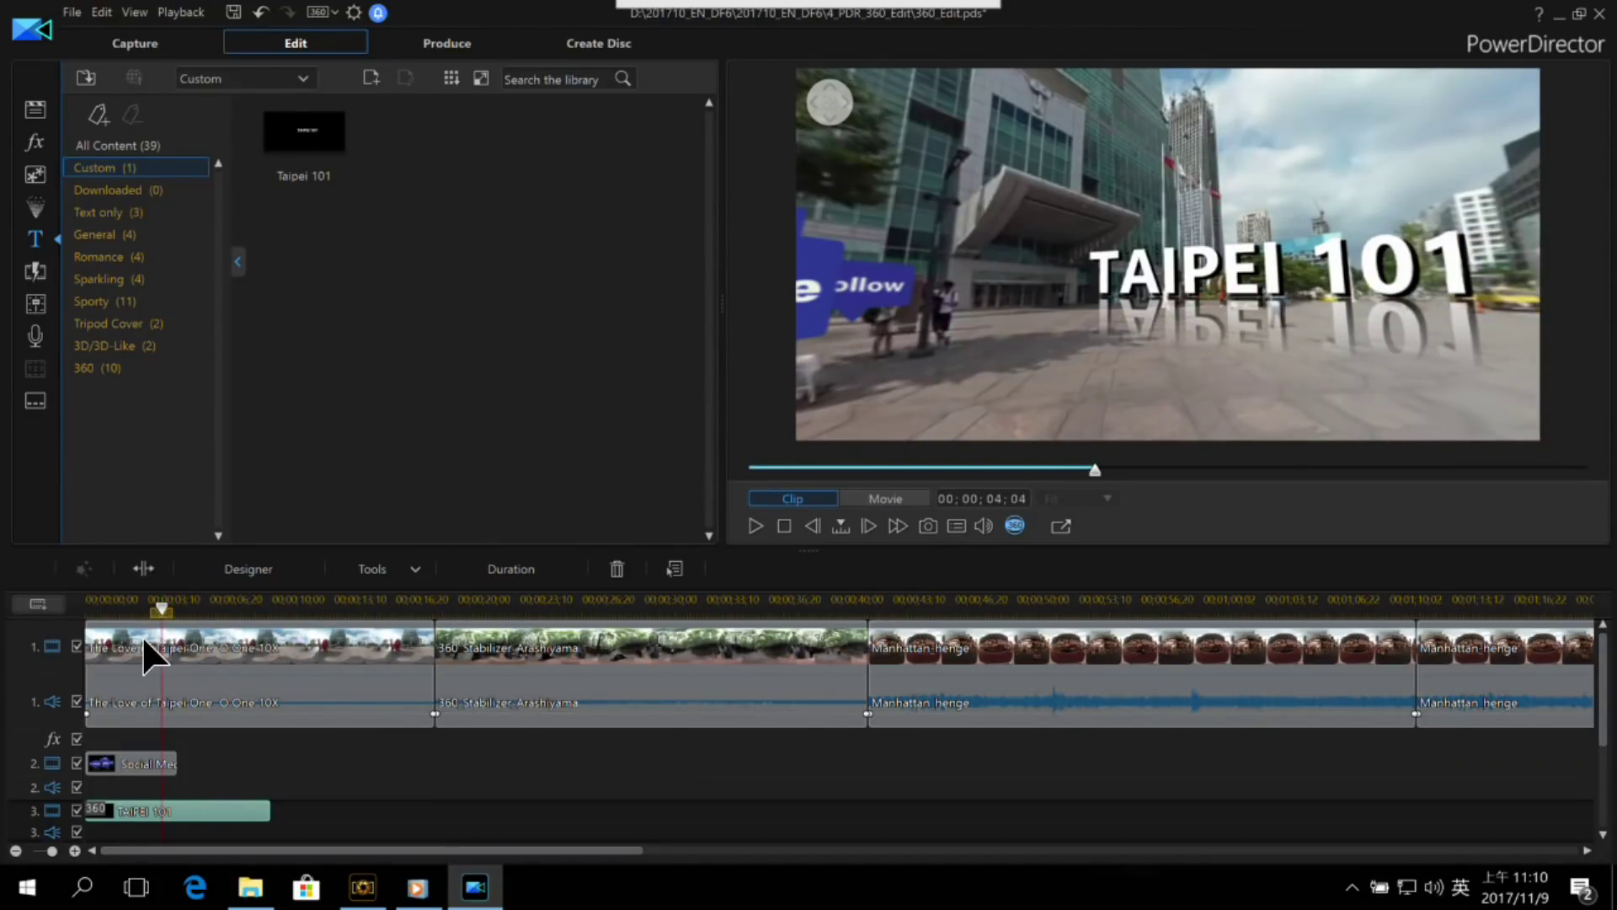
click(143, 640)
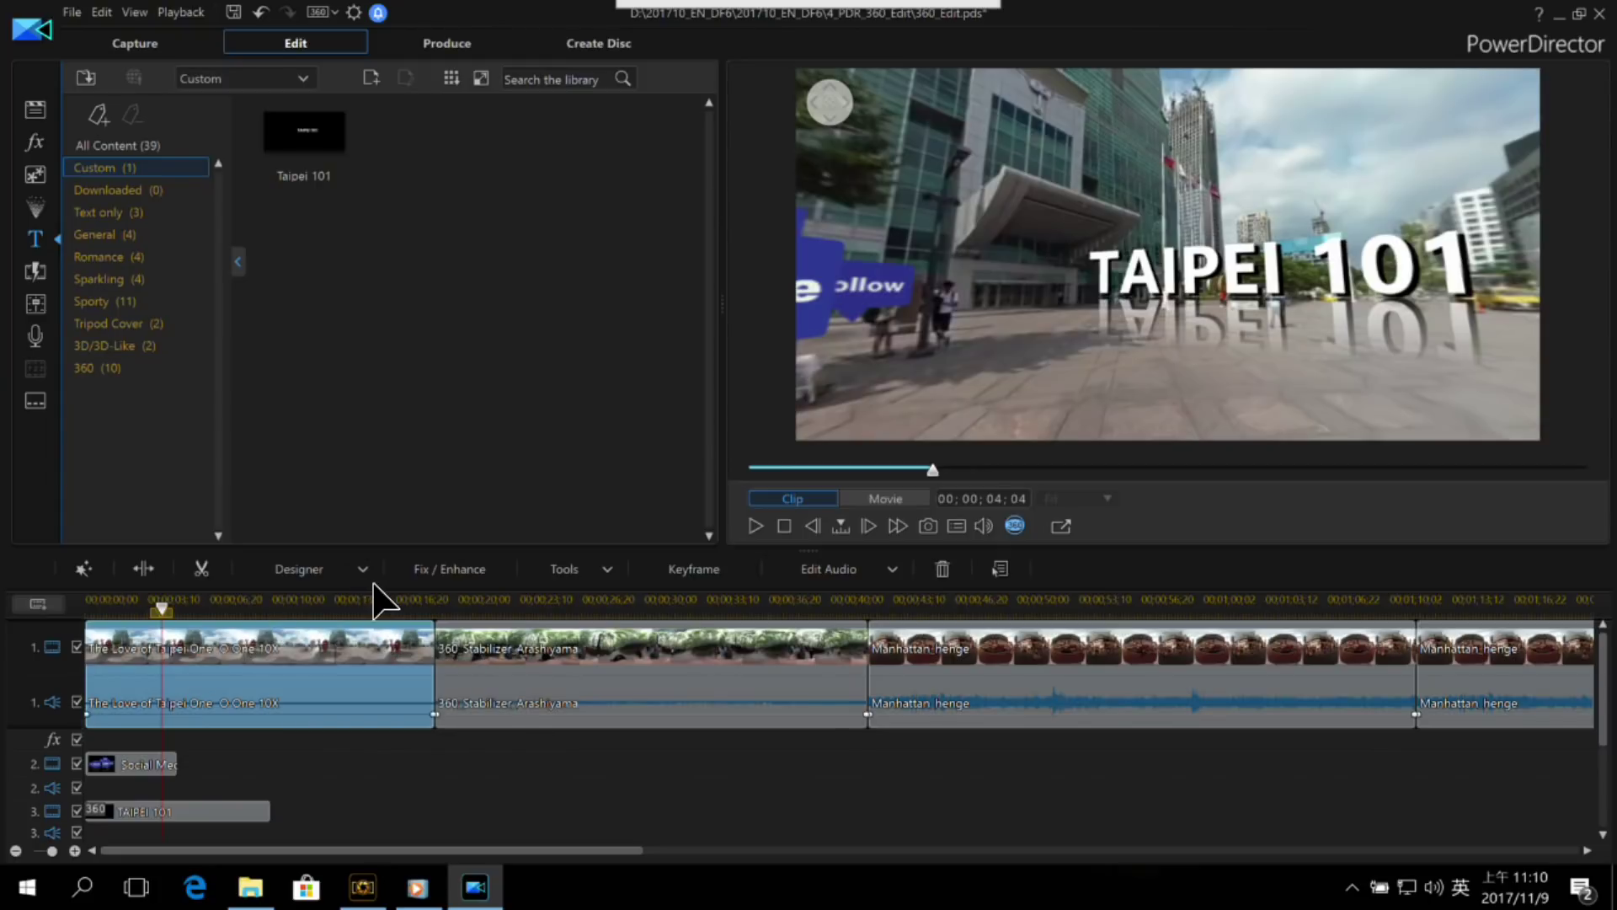
click(502, 573)
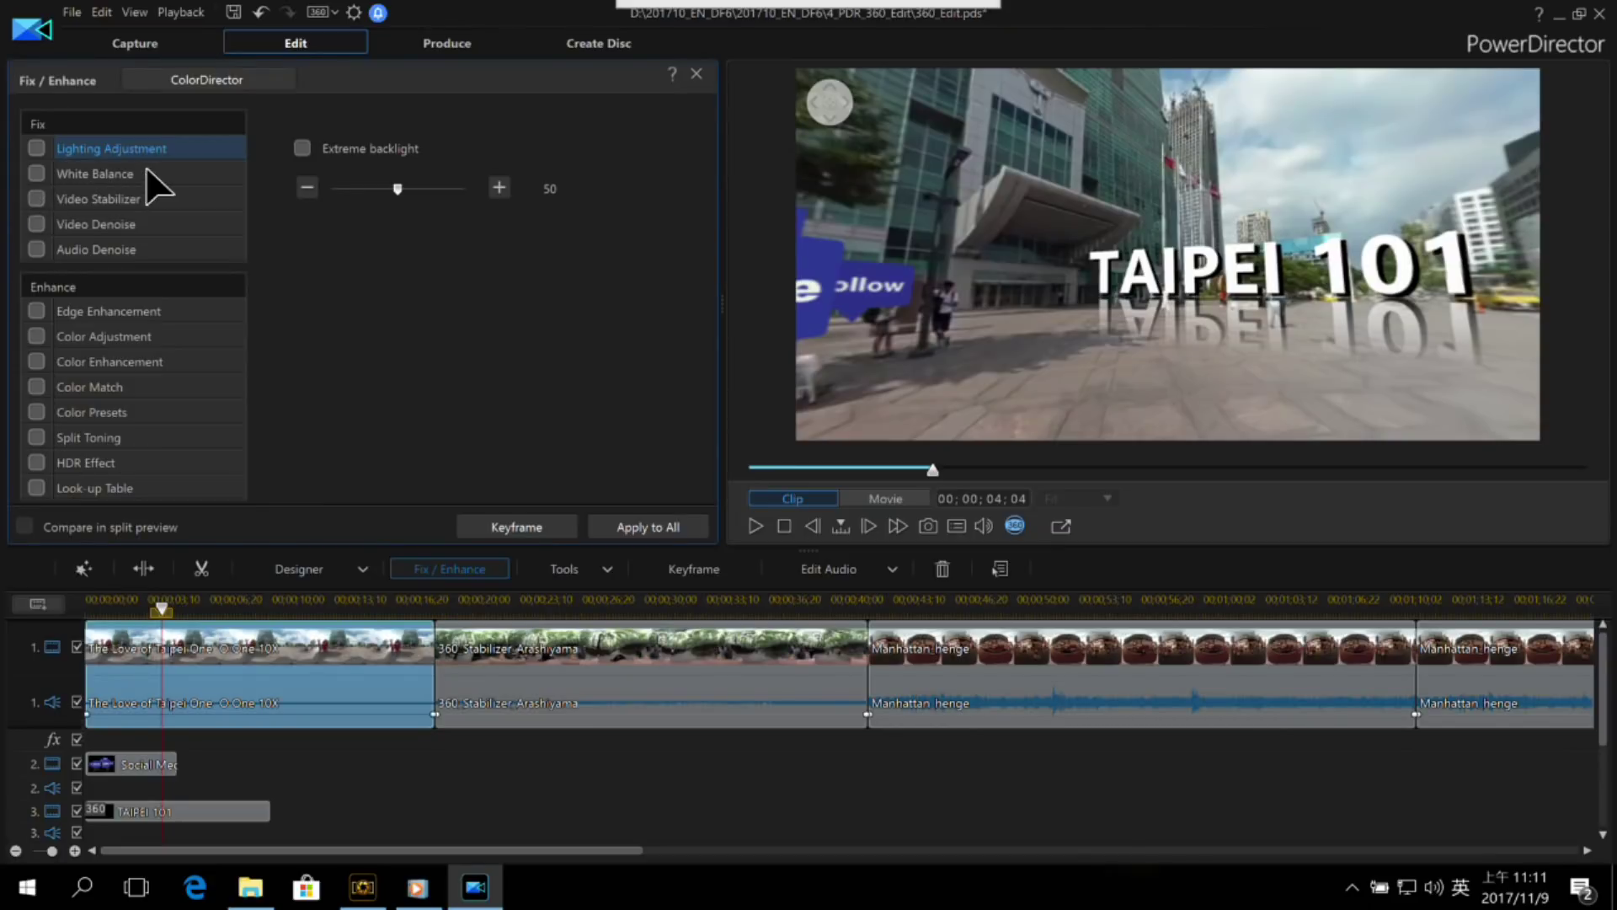
click(38, 310)
drag(1267, 155, 1310, 223)
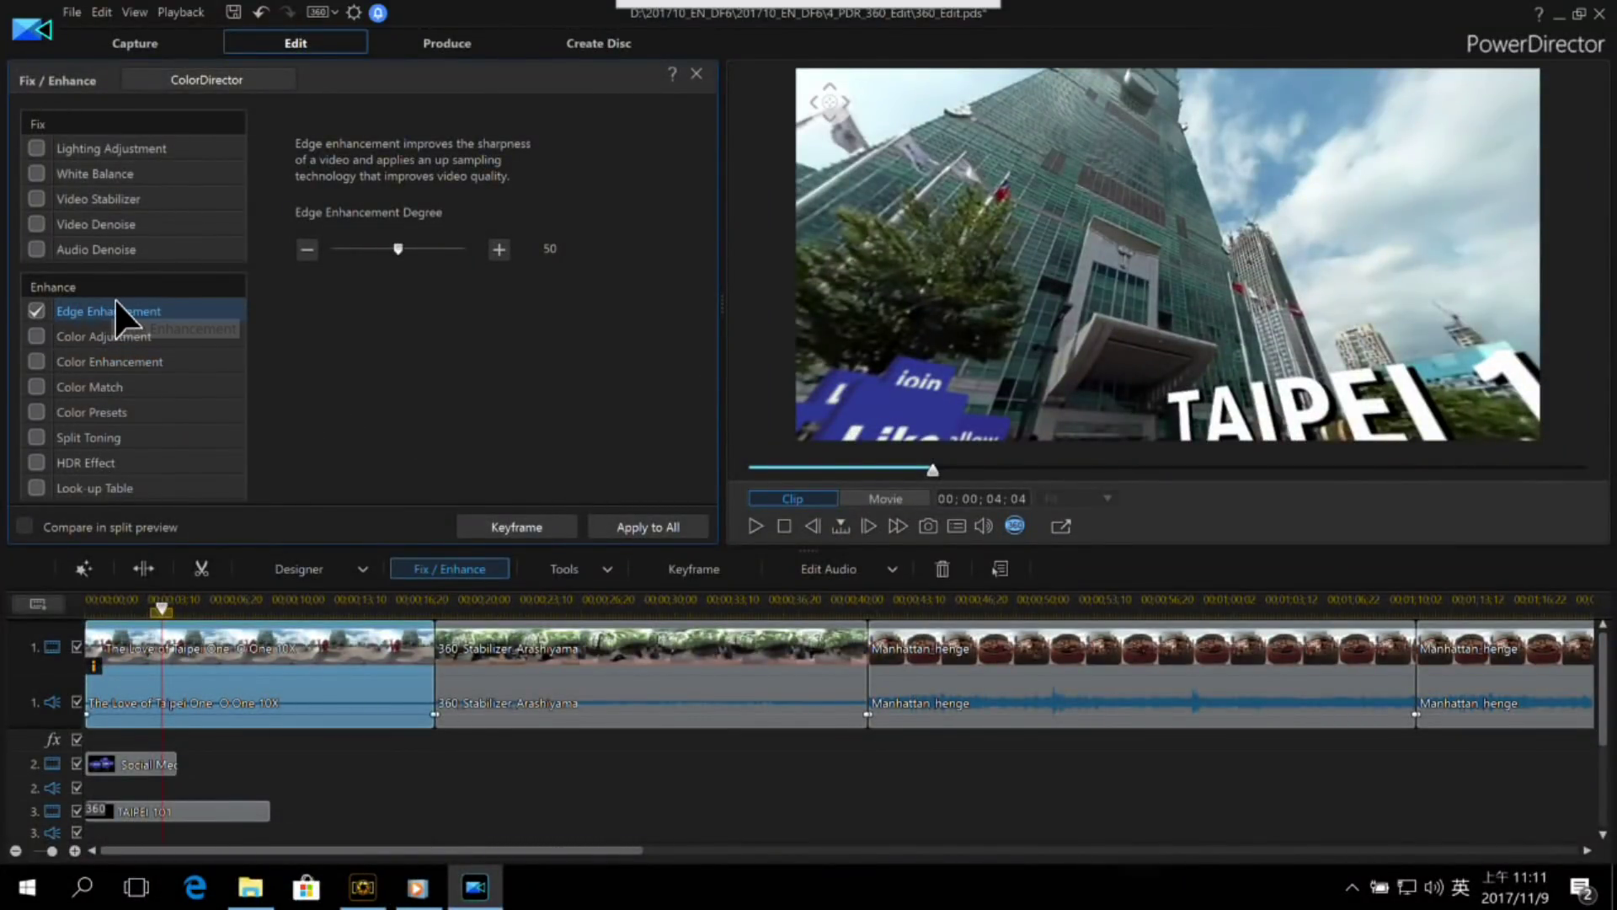
Step: Turn on Color Enhancement for the Taipei clip and set its degree to 81
click(36, 362)
drag(1110, 195, 1083, 257)
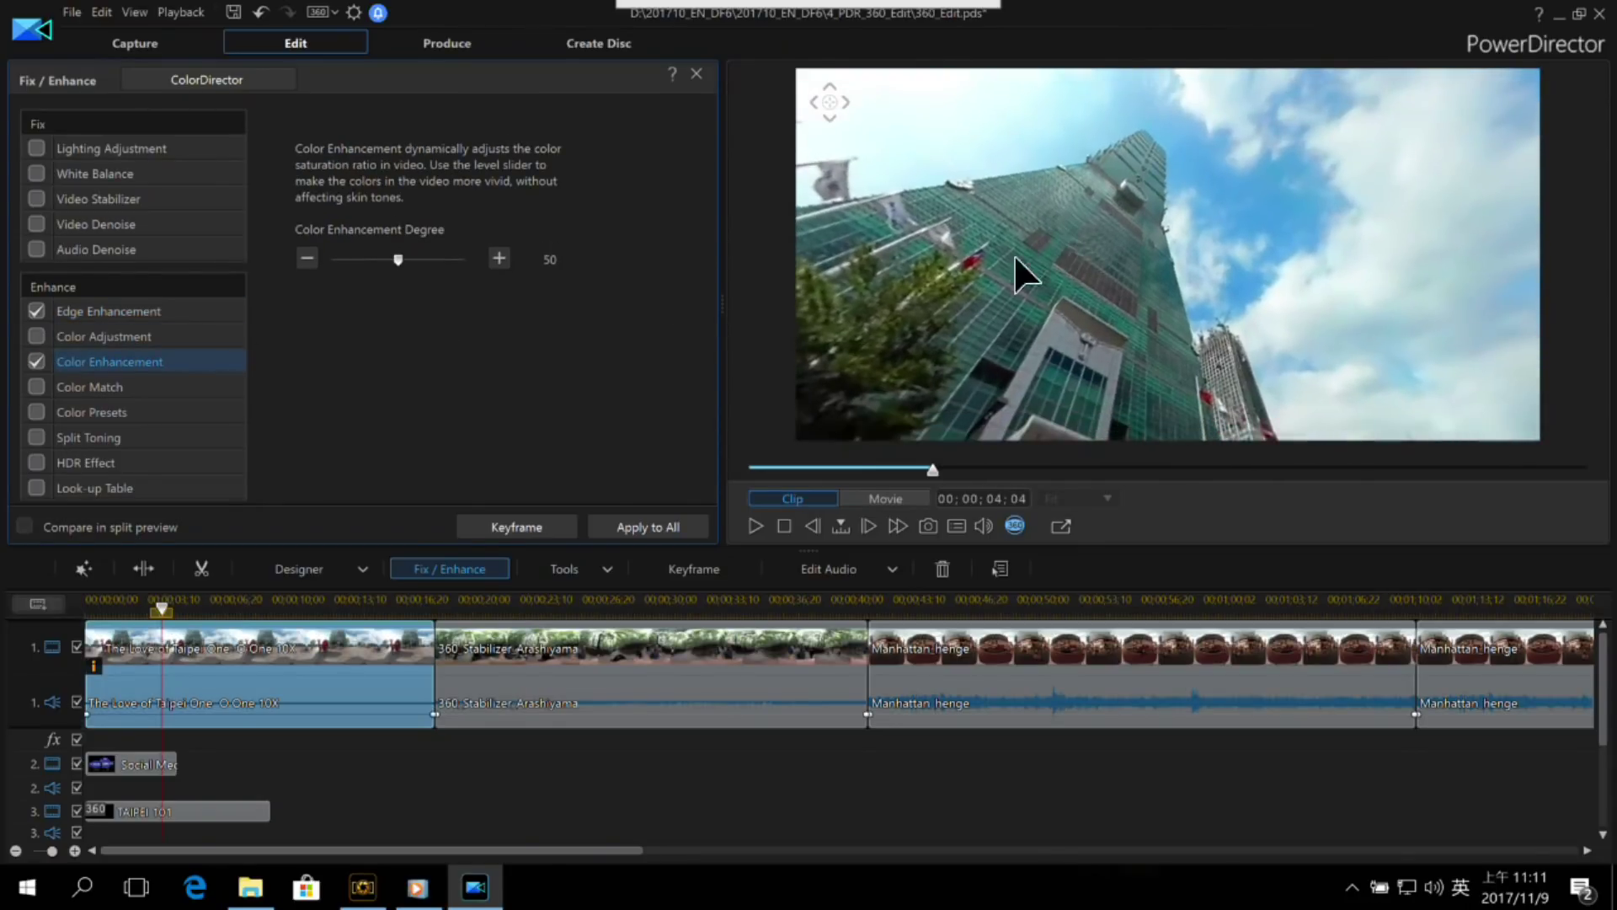
drag(401, 262, 438, 253)
drag(1441, 210, 1348, 244)
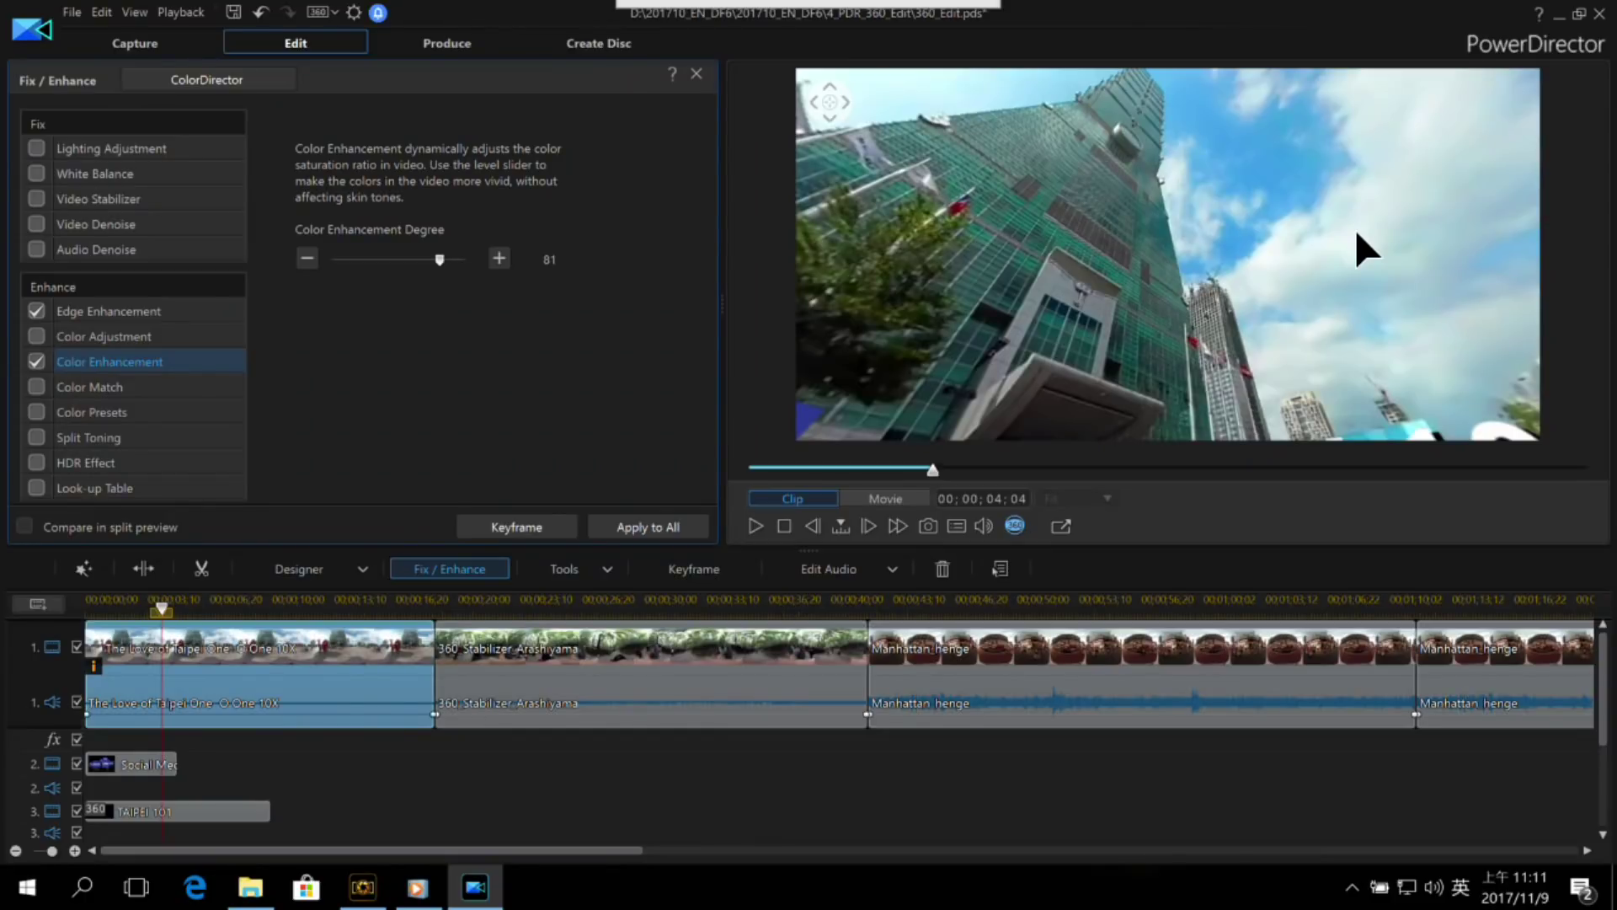
Step: Review the enhanced Taipei clip with its title and Social Media Talk graphic at 00;00;01;24 in 360 view
drag(1148, 371, 1229, 251)
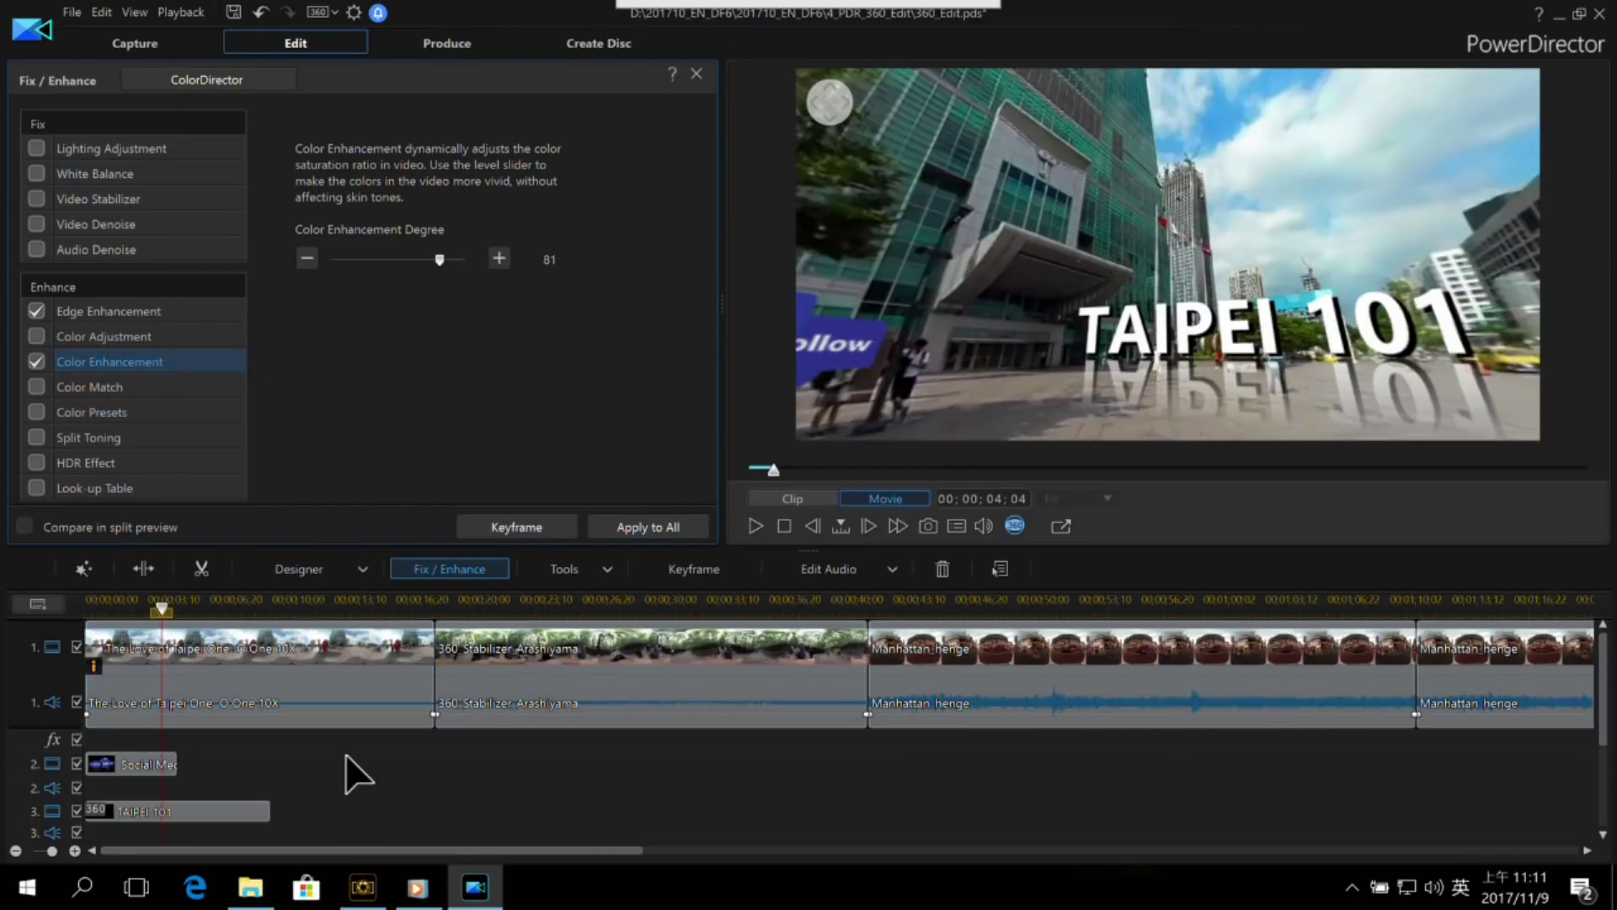
click(358, 773)
click(118, 603)
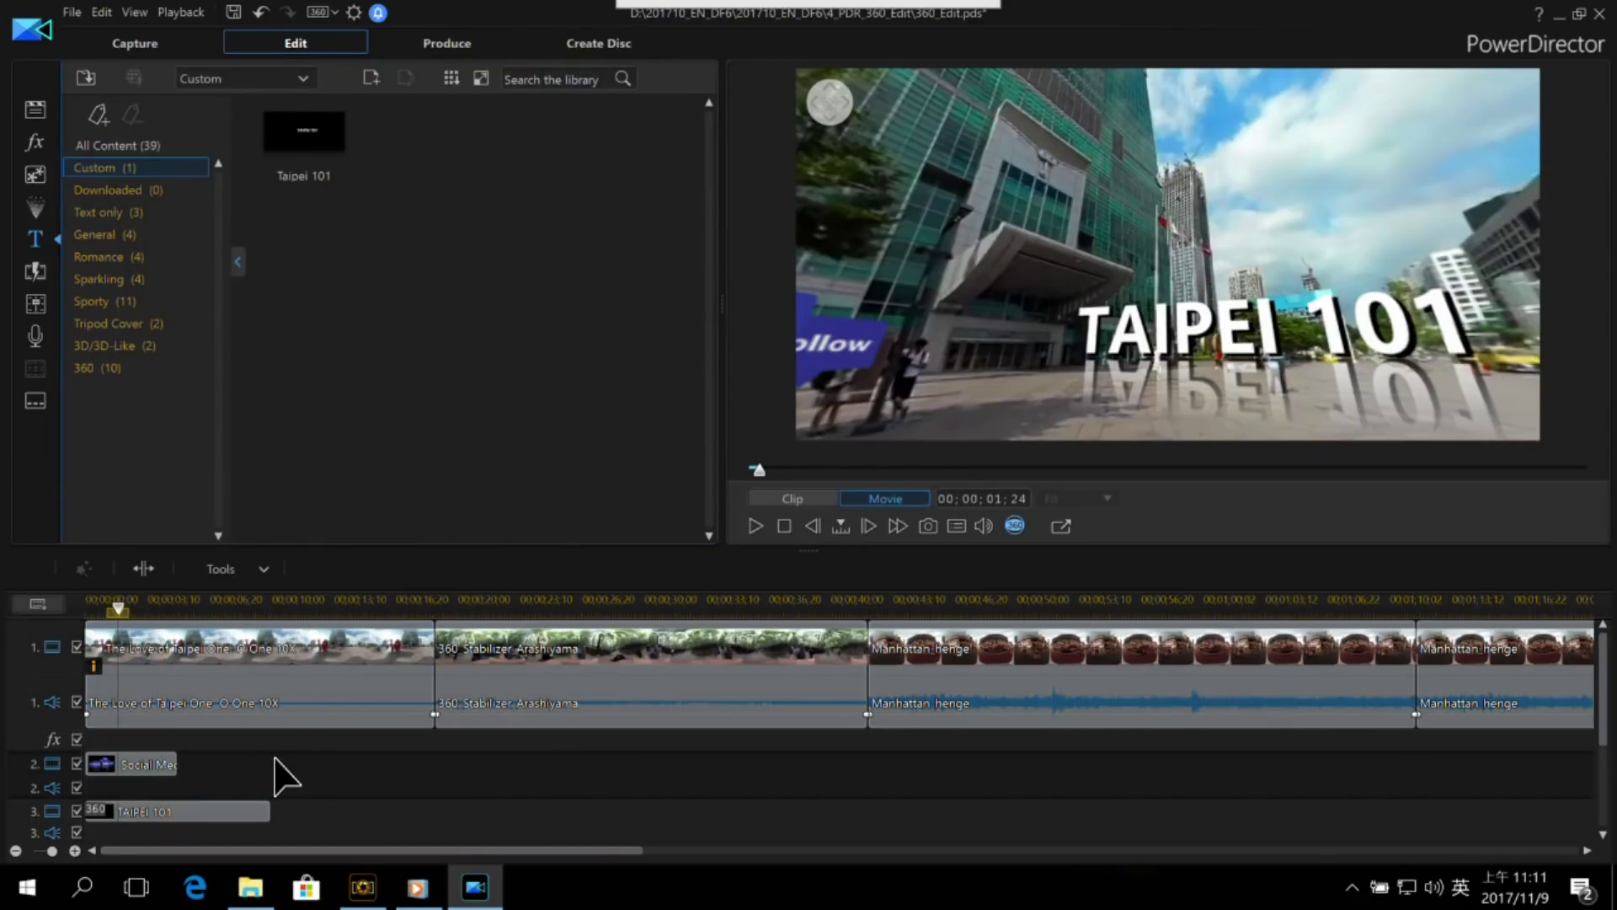
scroll(276, 755, down, 3)
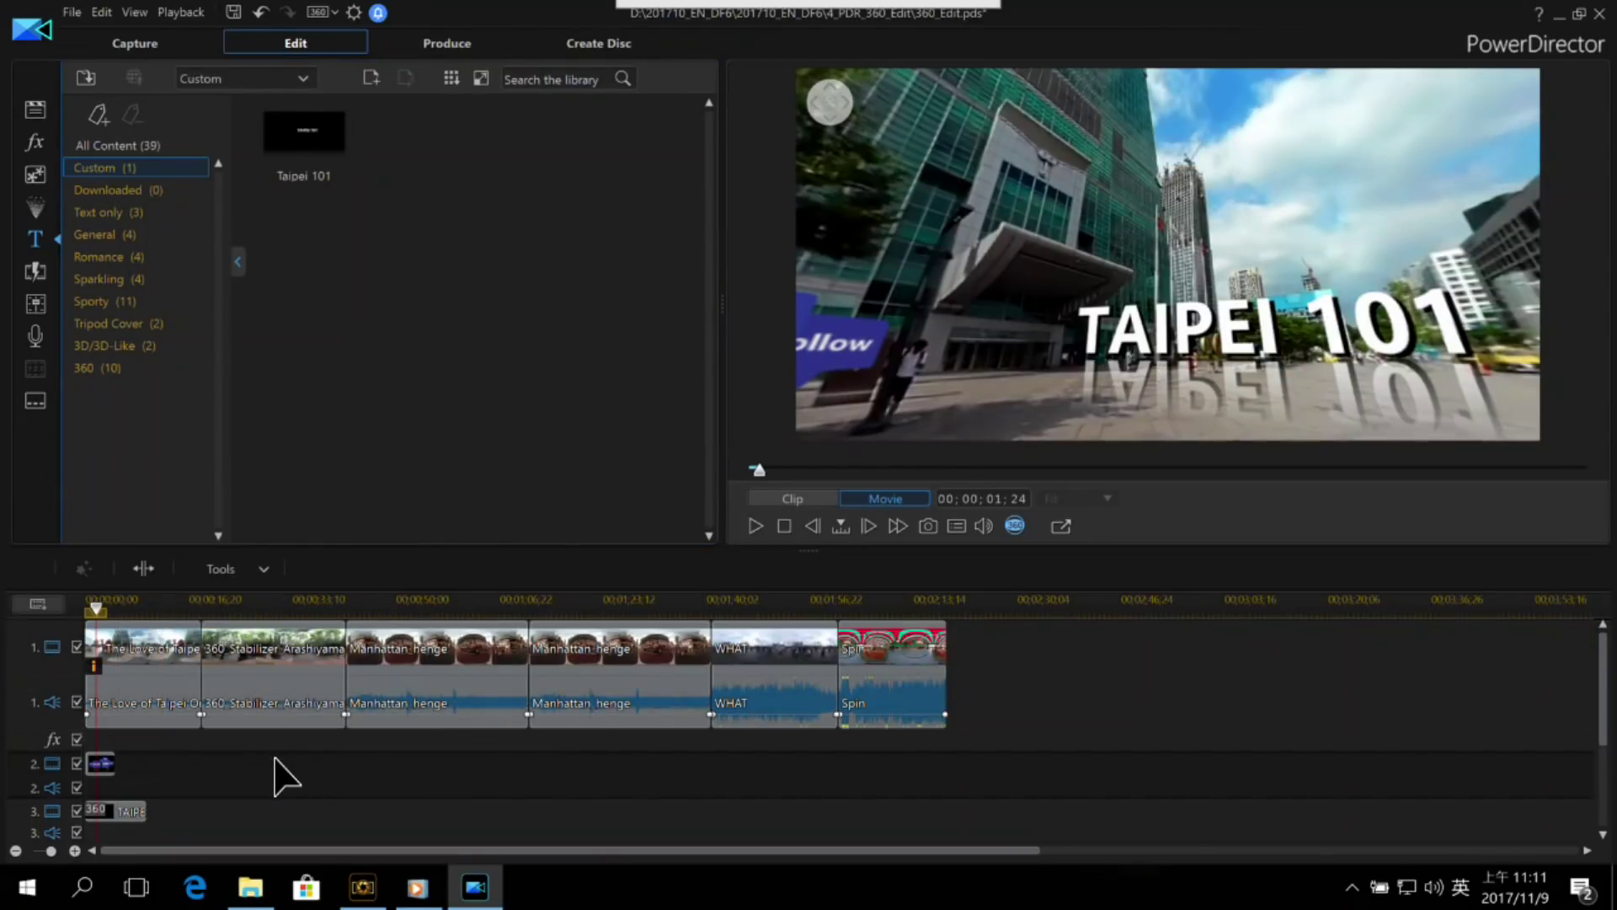
click(133, 644)
click(102, 763)
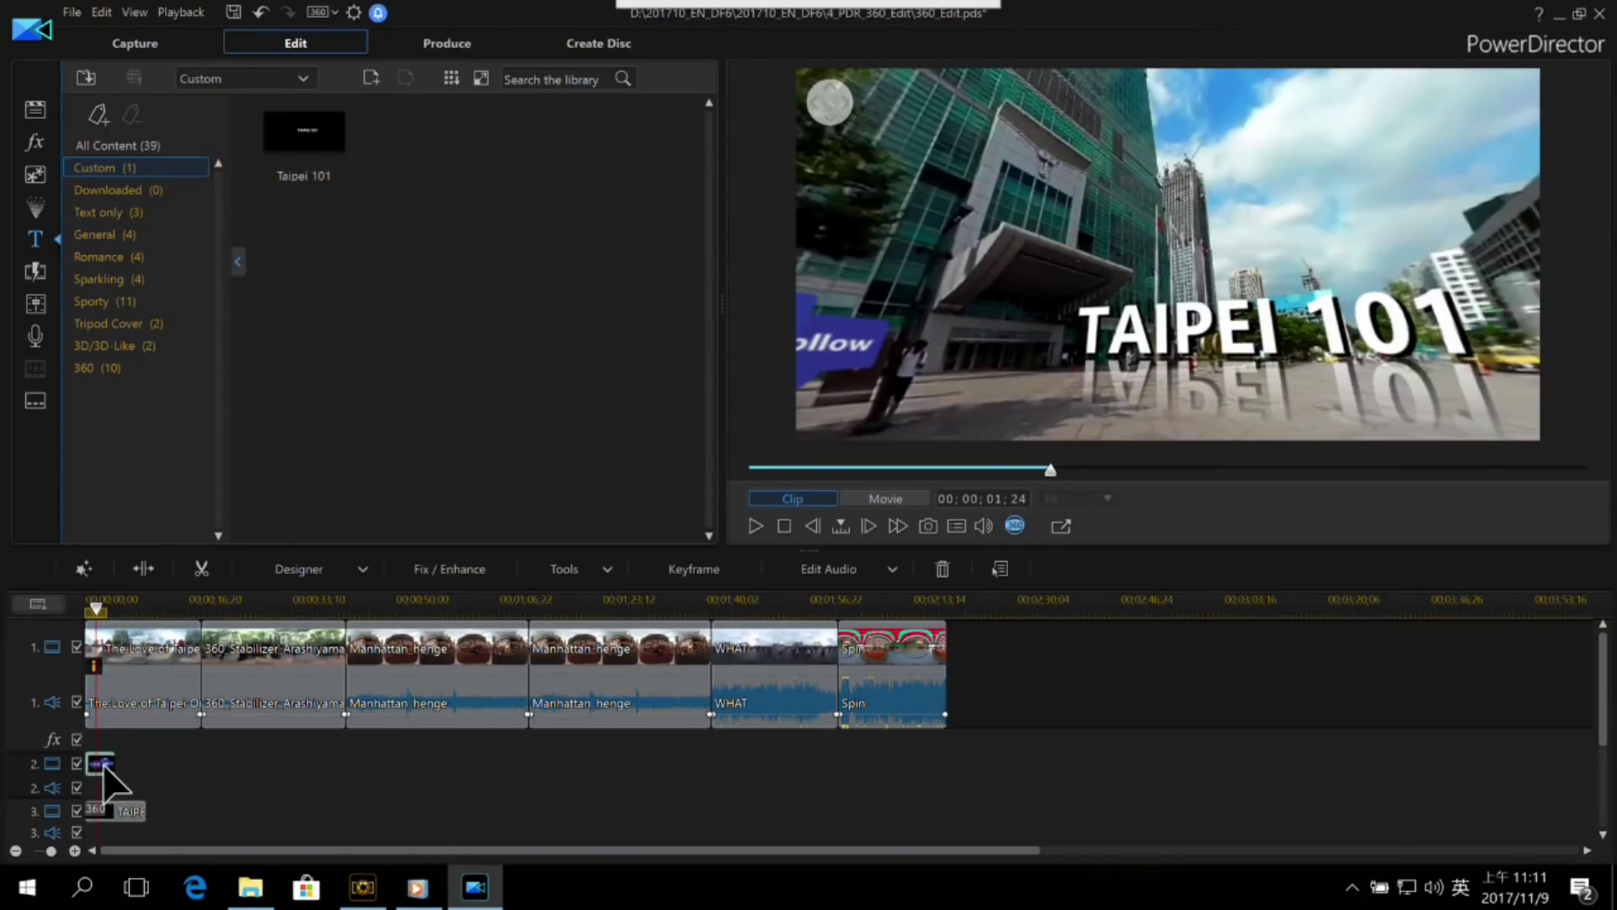
drag(916, 386, 974, 341)
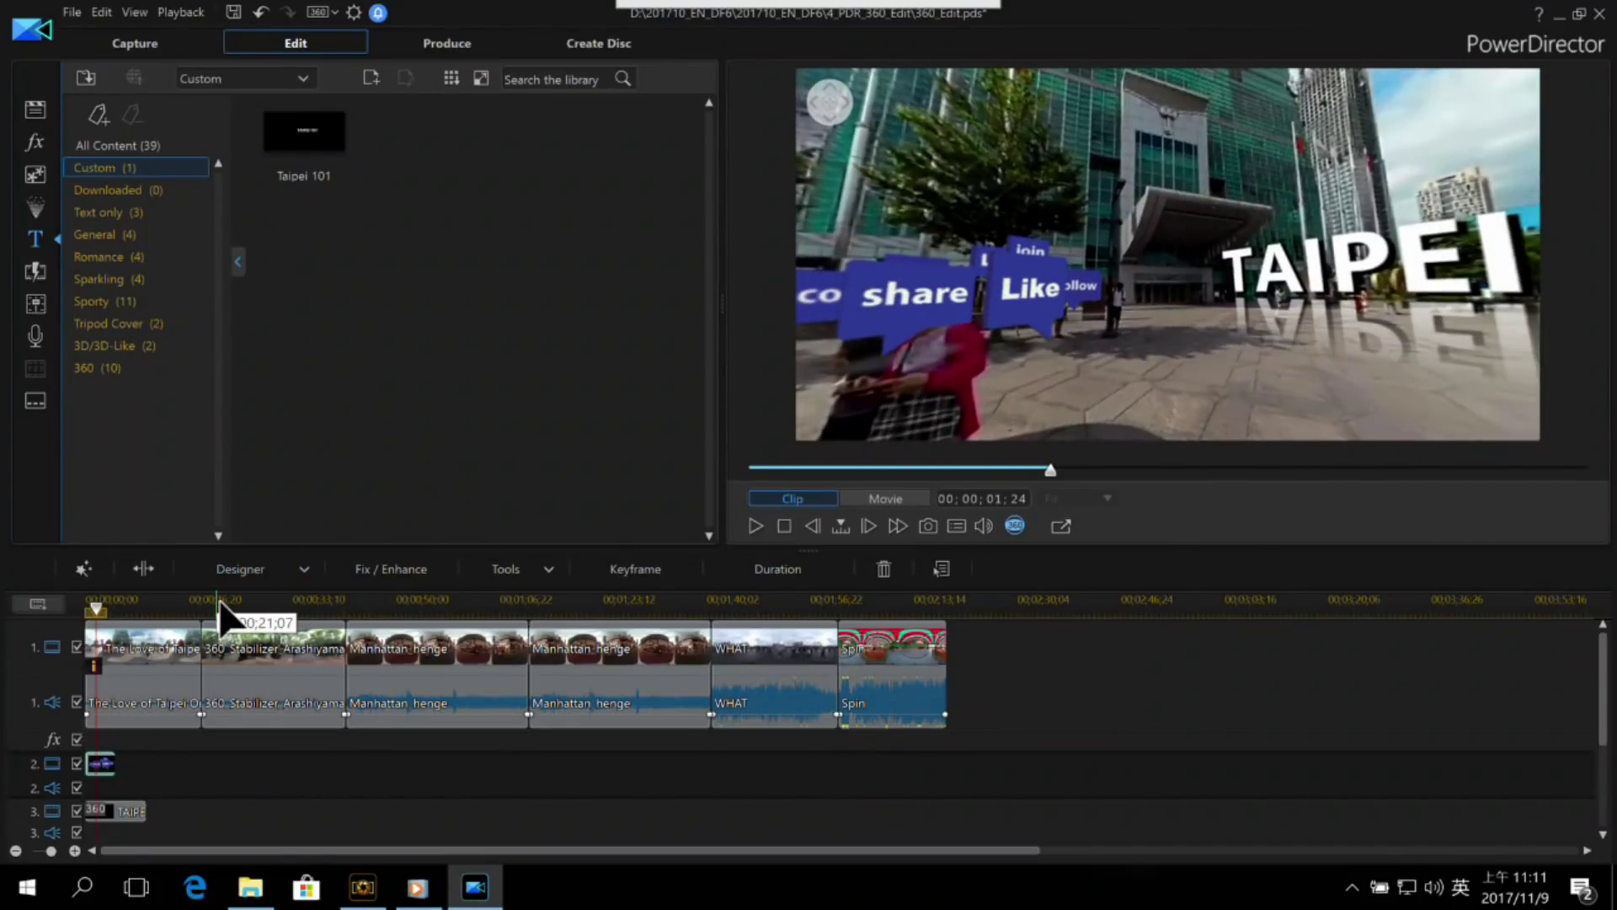
Step: Play the 360_Stabilizer_Arashiyama clip from near its start and examine the camera shake along the bamboo path
click(221, 641)
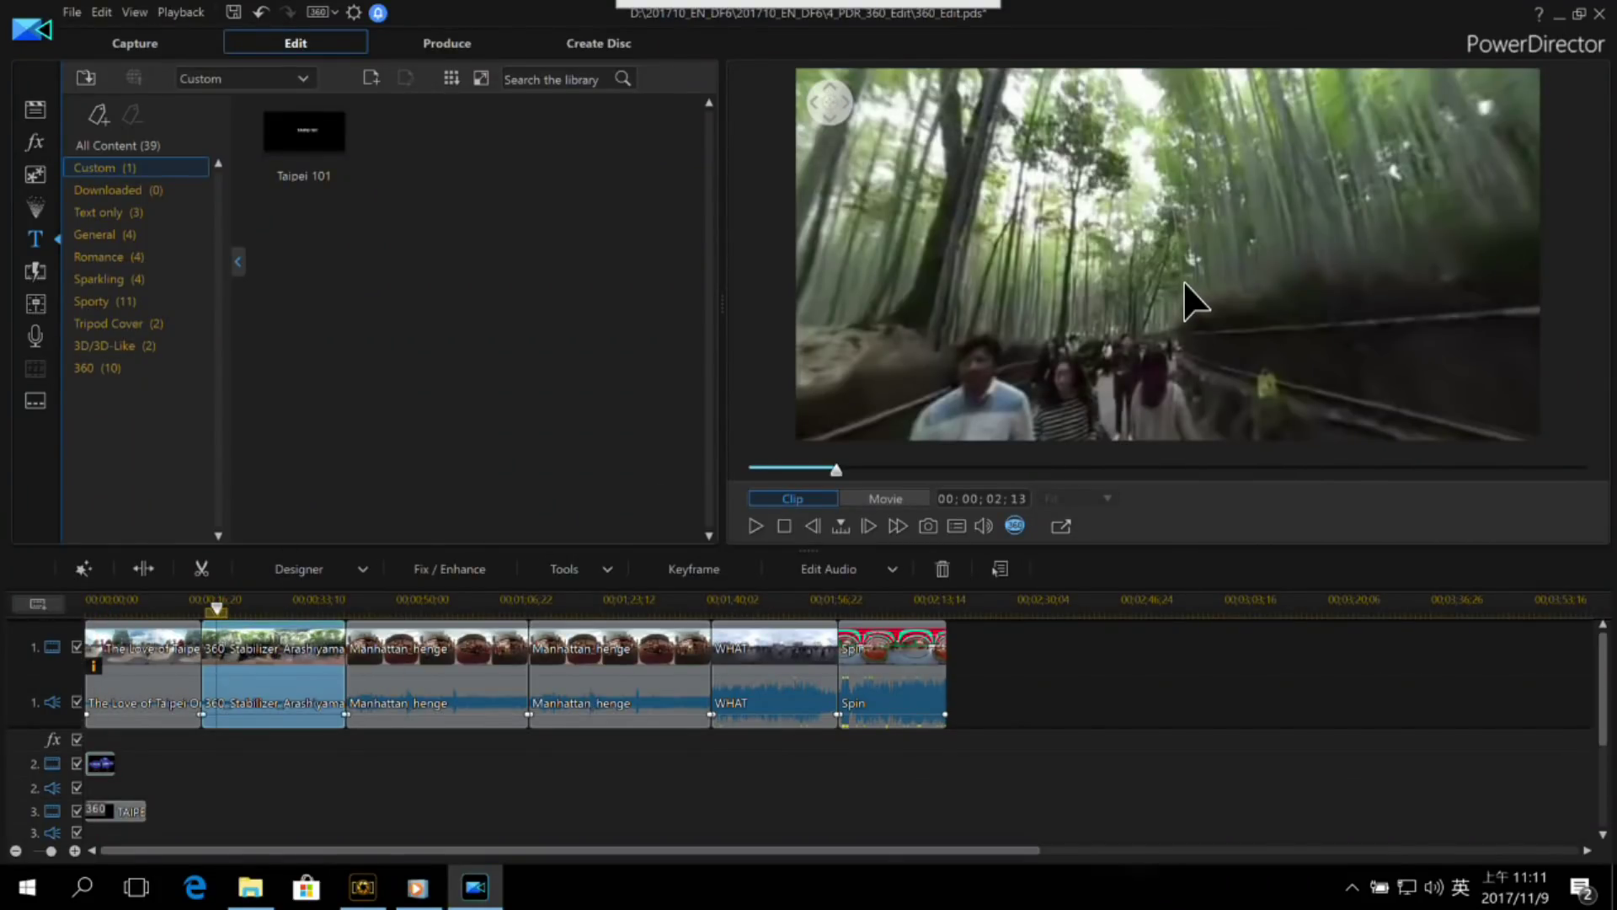
drag(1144, 292, 1219, 271)
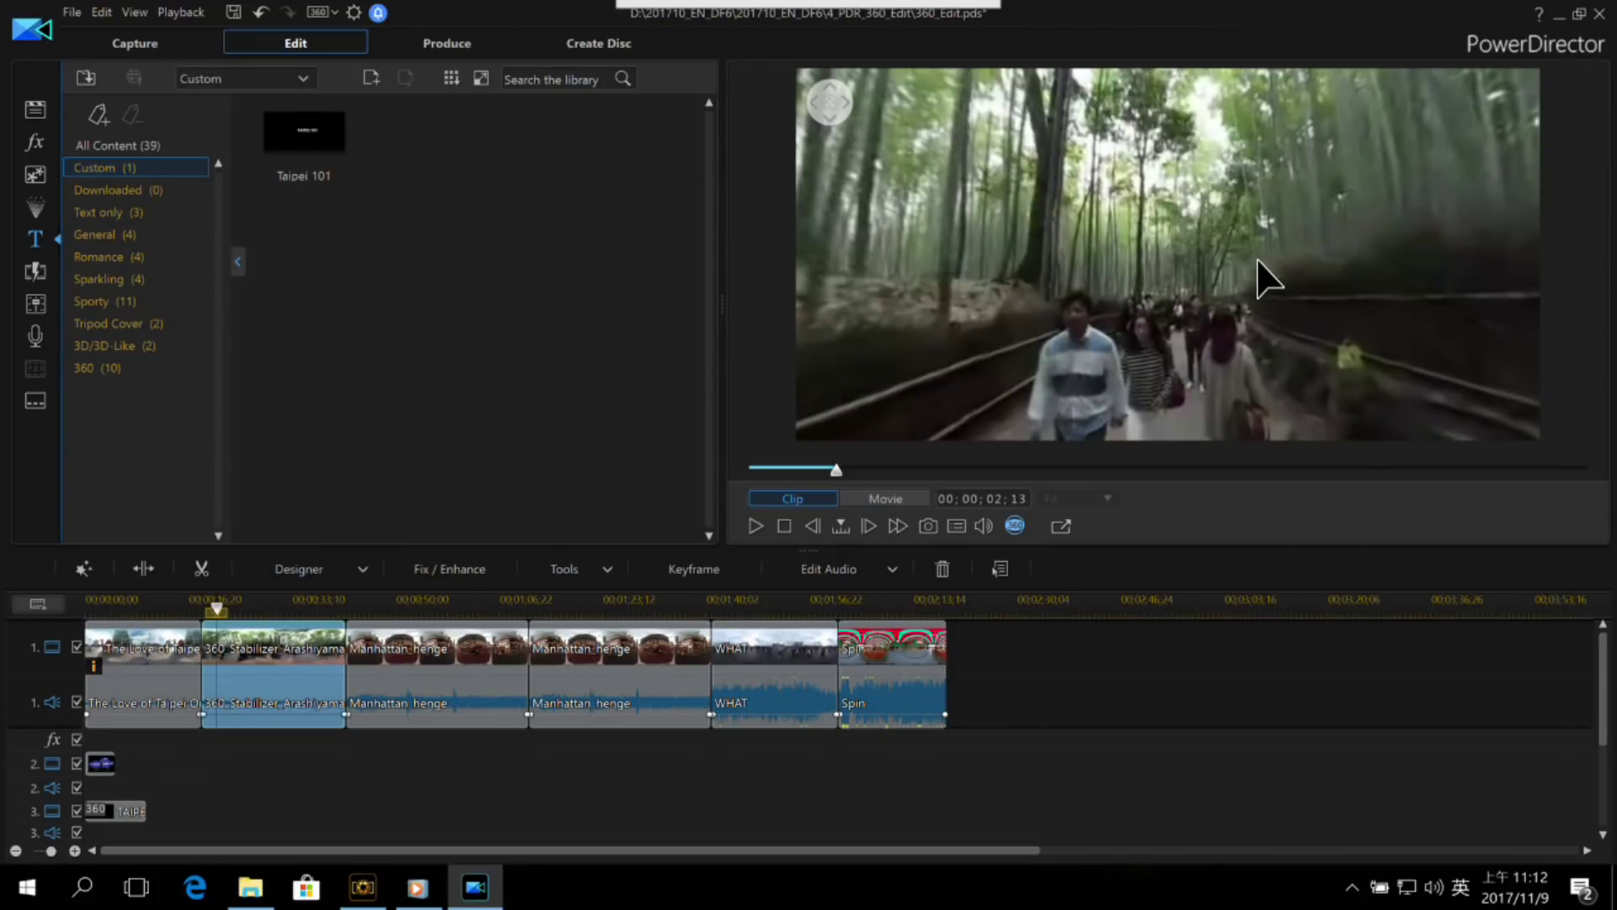
drag(1173, 297, 880, 400)
click(212, 603)
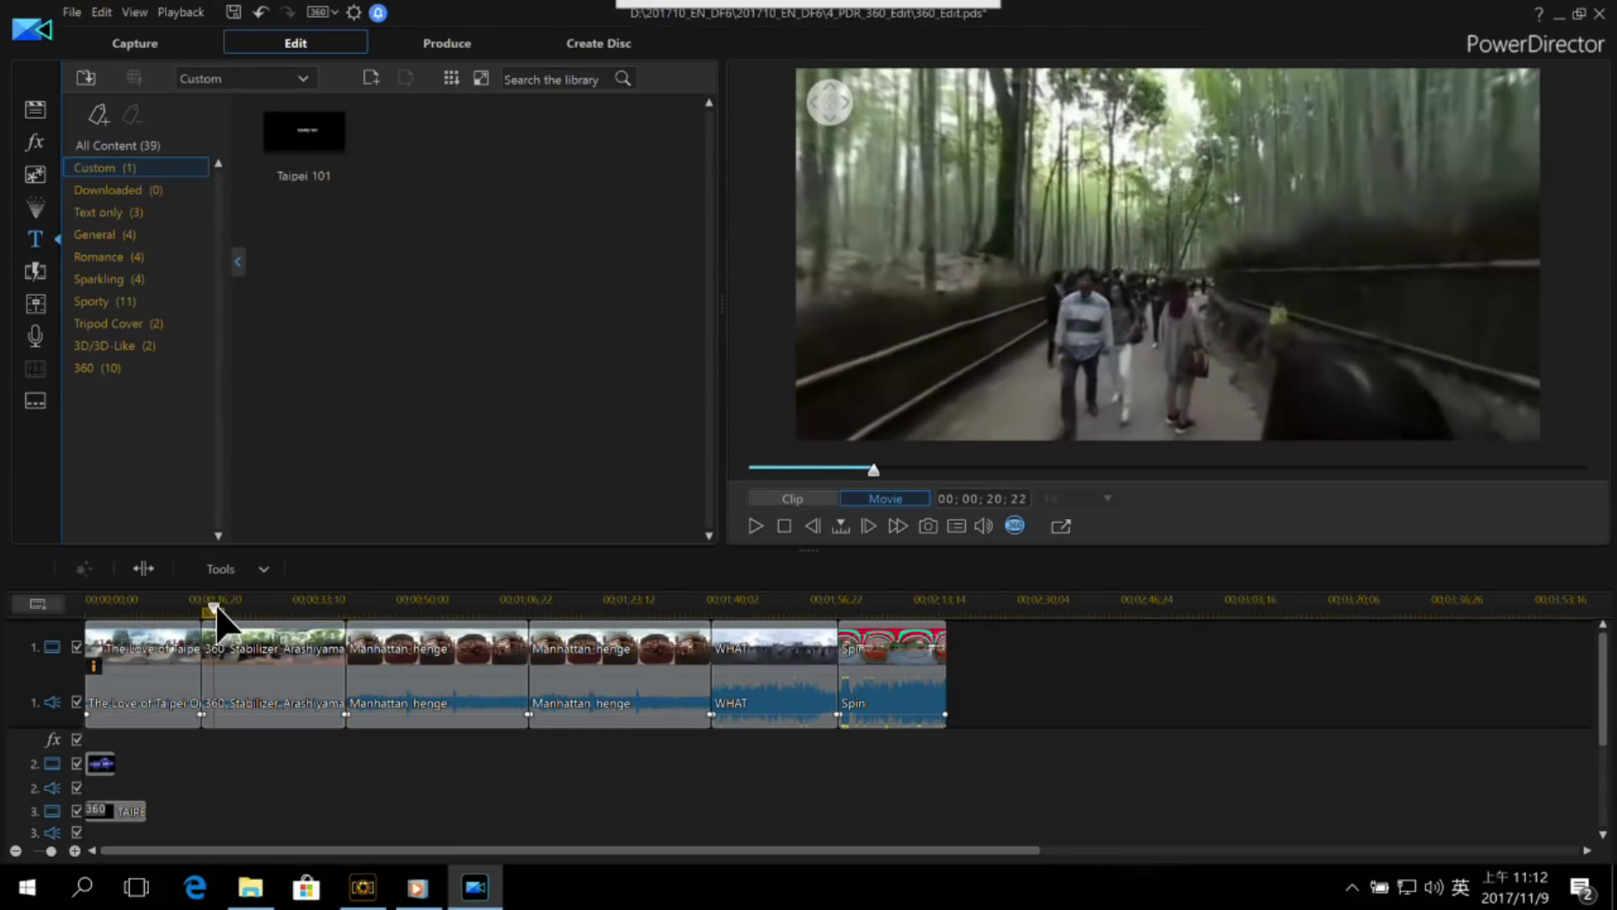
click(270, 627)
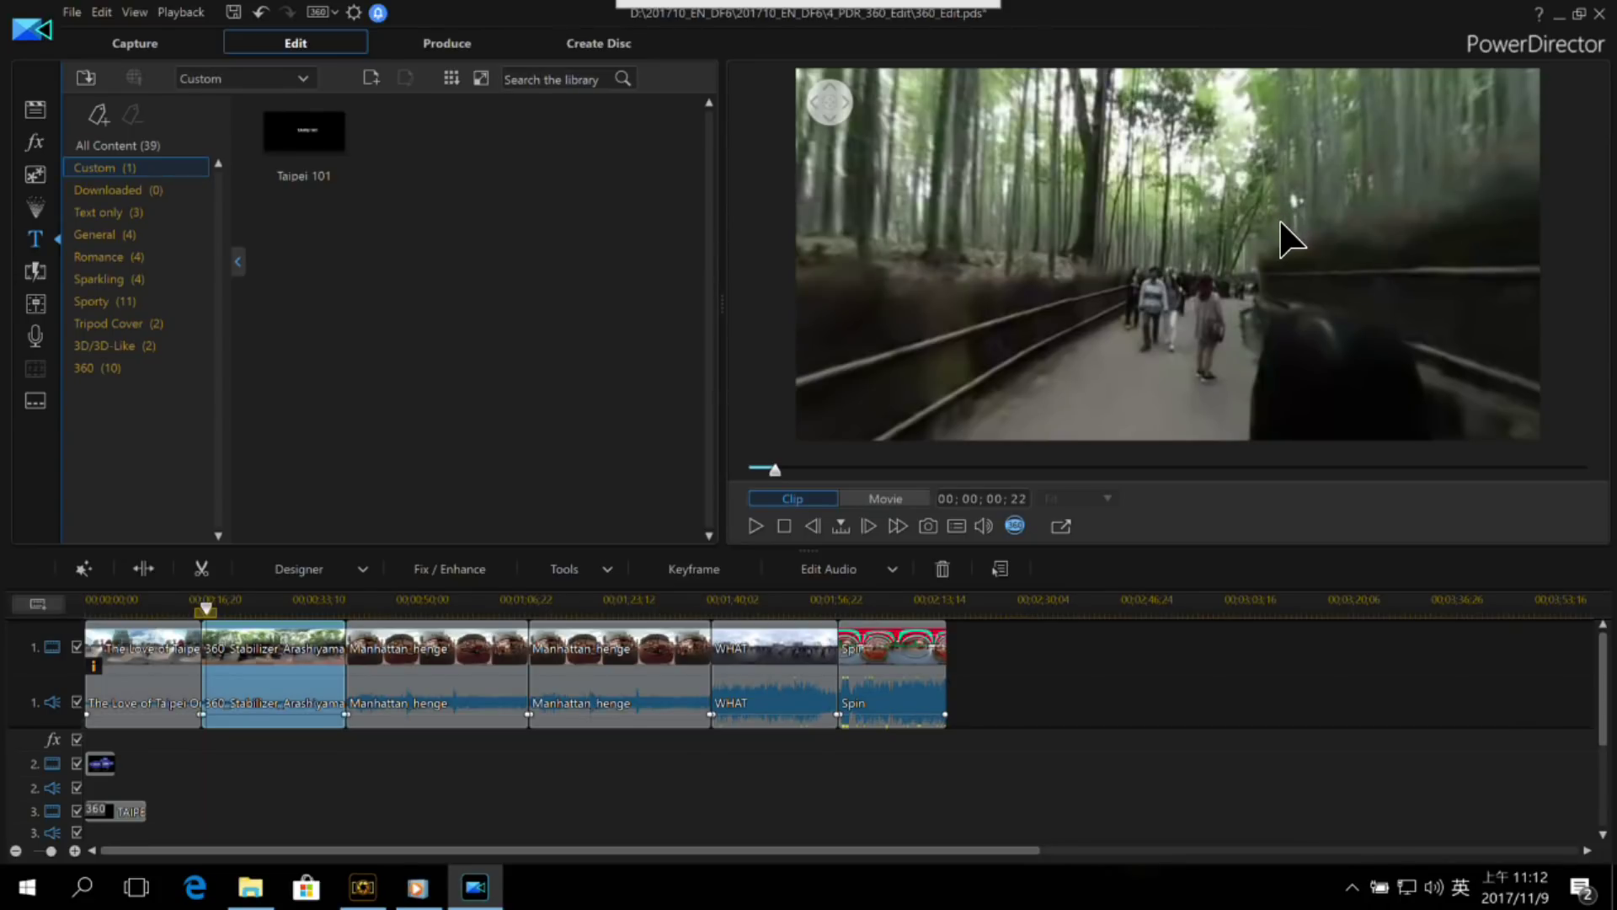
drag(1289, 240, 1260, 247)
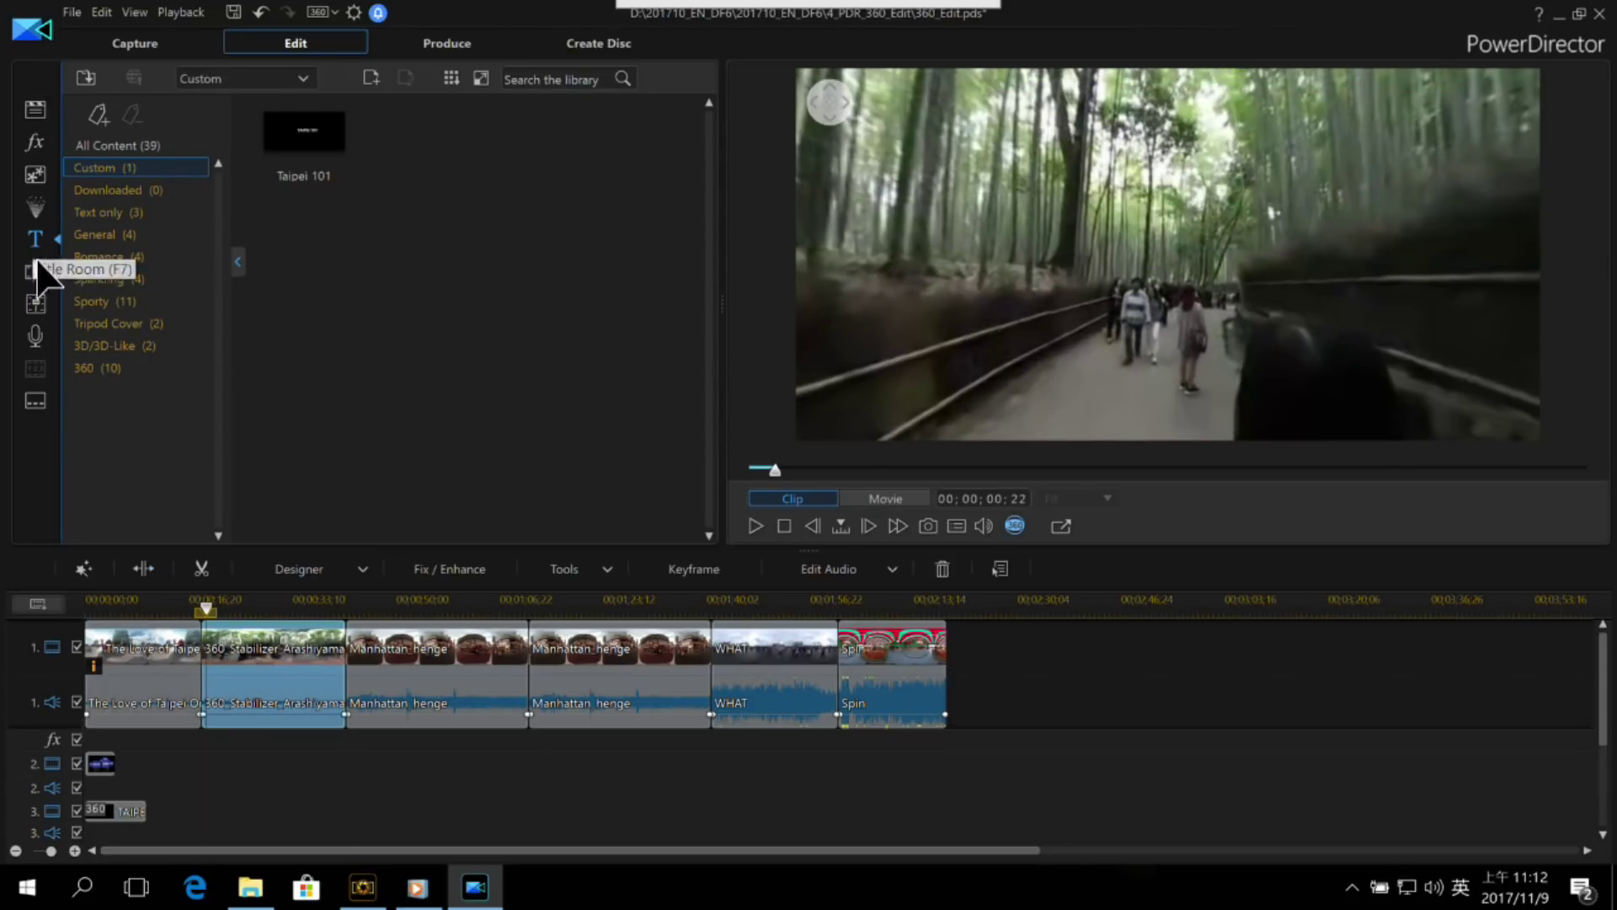
drag(1087, 404, 1232, 324)
drag(1240, 269, 1264, 261)
click(756, 526)
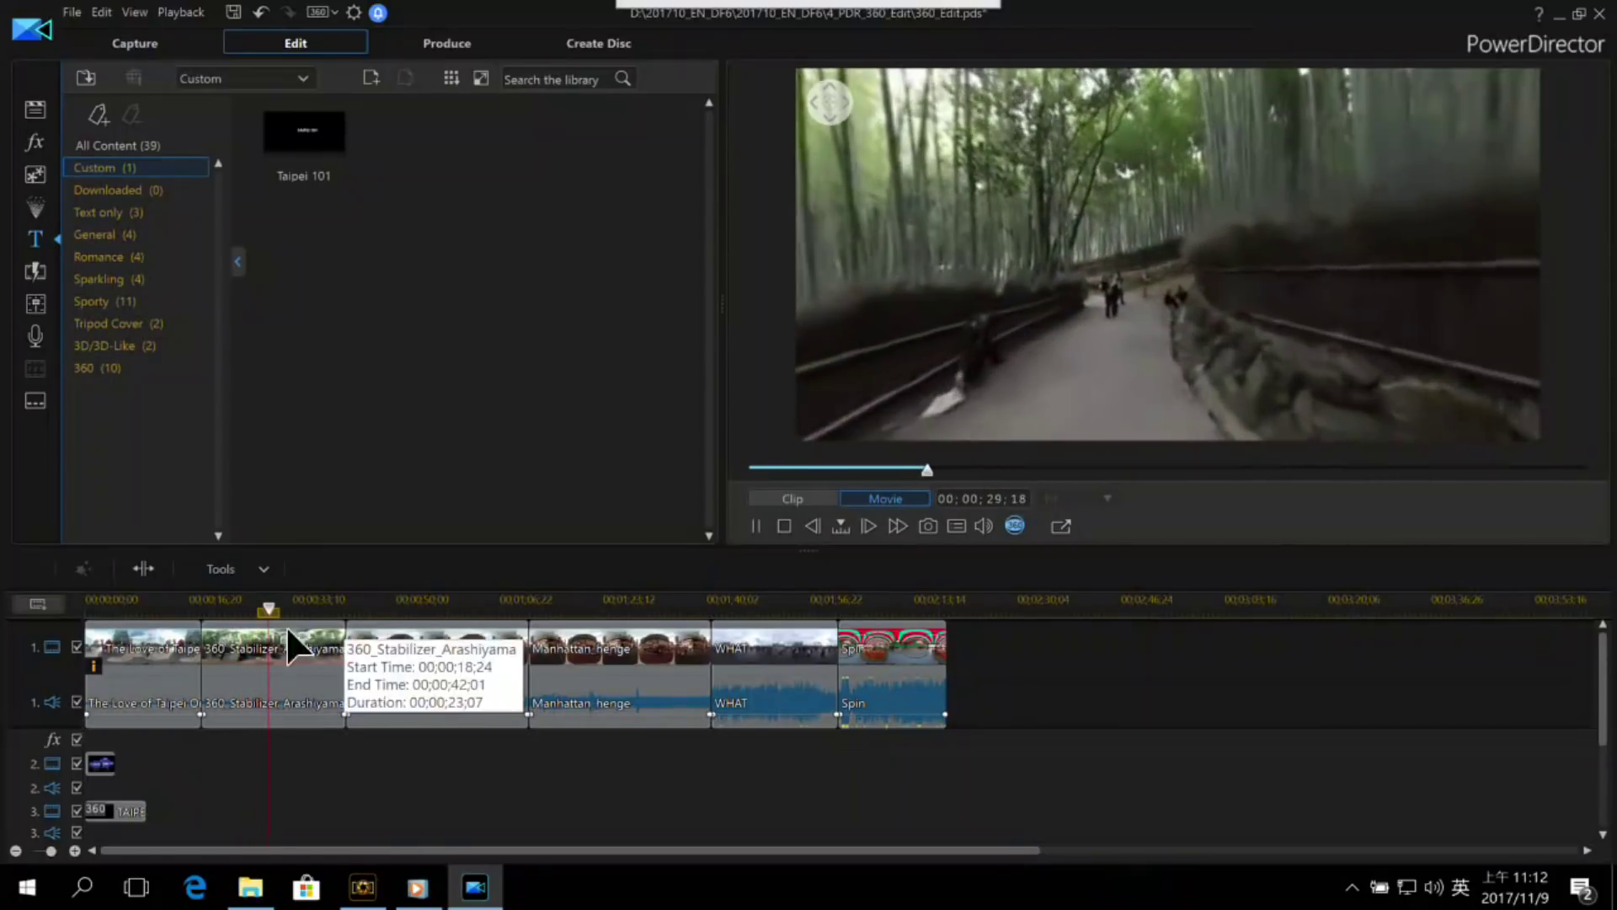
Step: Apply the Video Stabilizer to the 360_Stabilizer_Arashiyama clip with a strength of 90
click(210, 605)
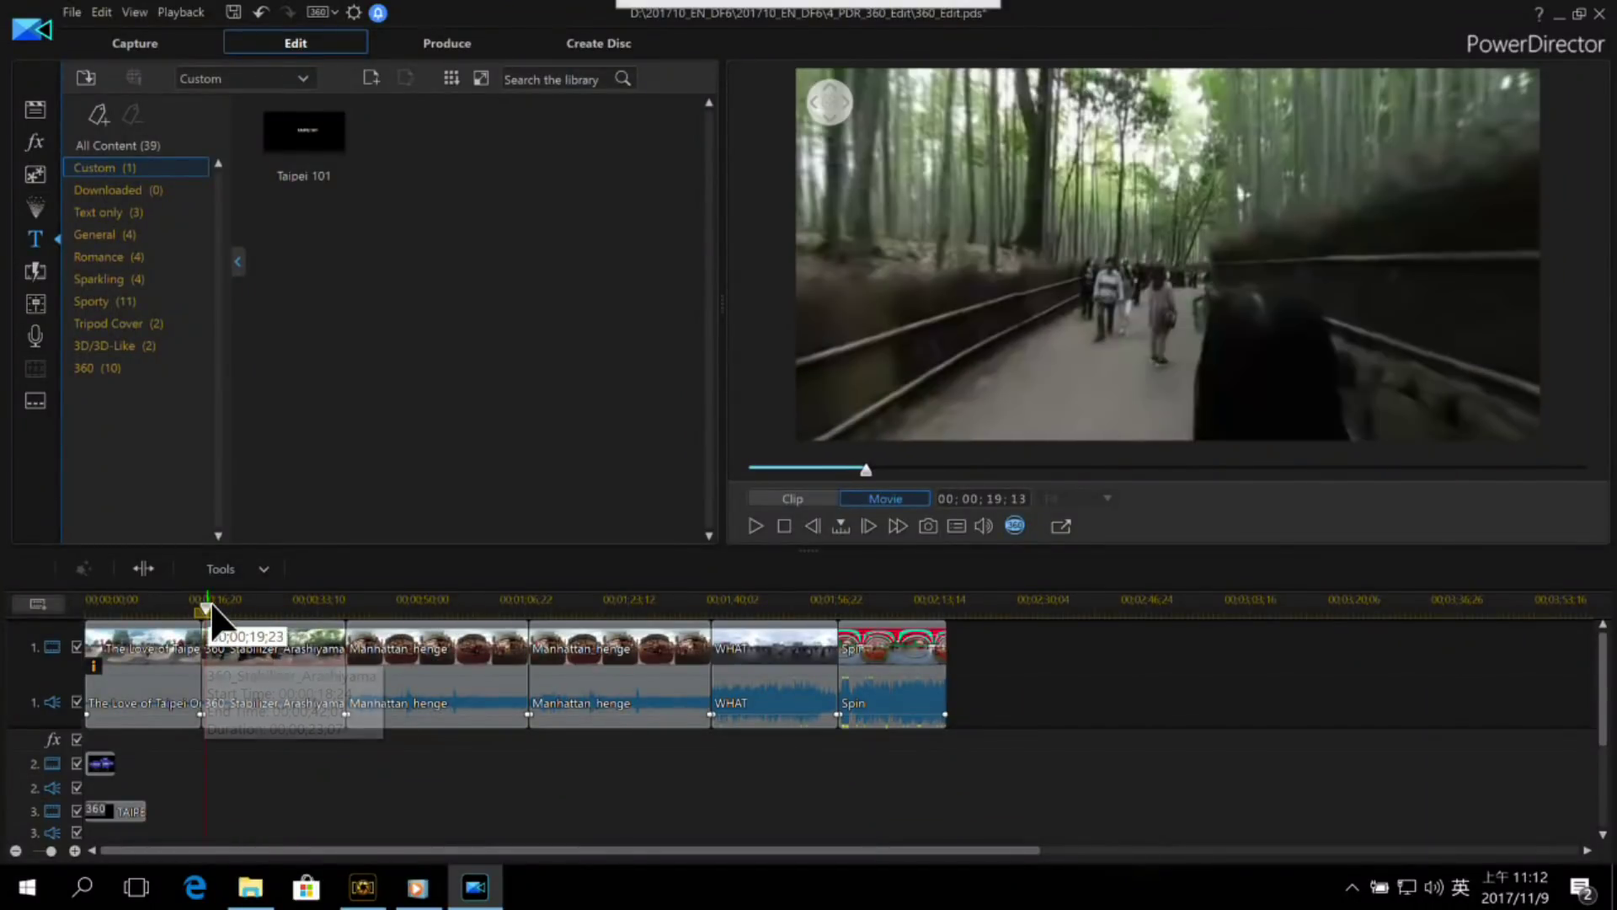
click(239, 630)
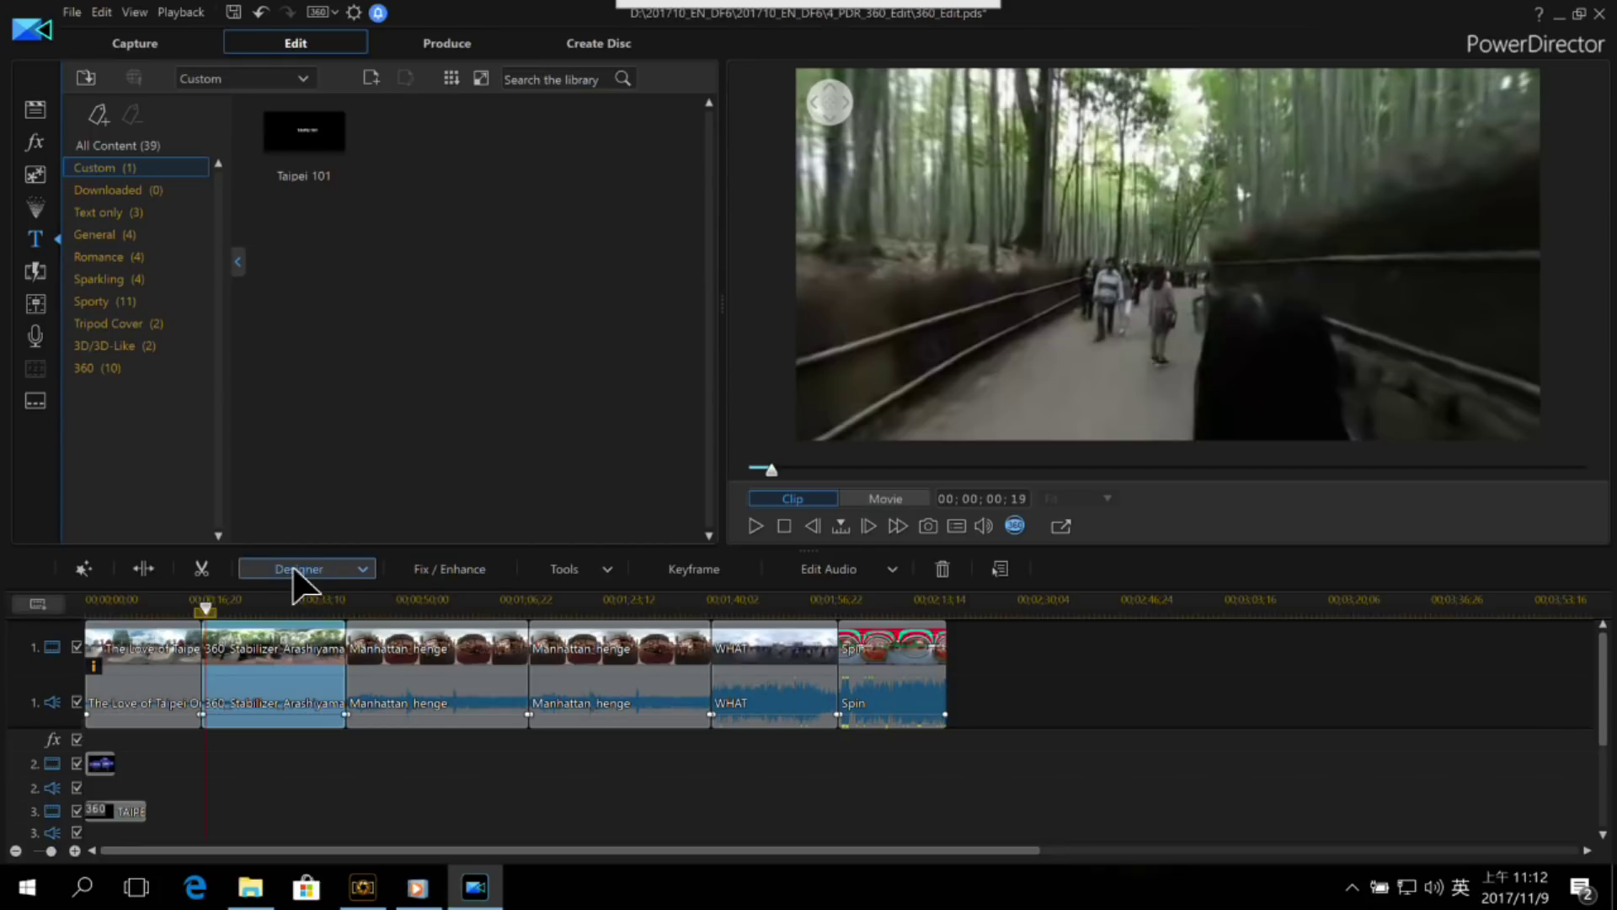
click(455, 570)
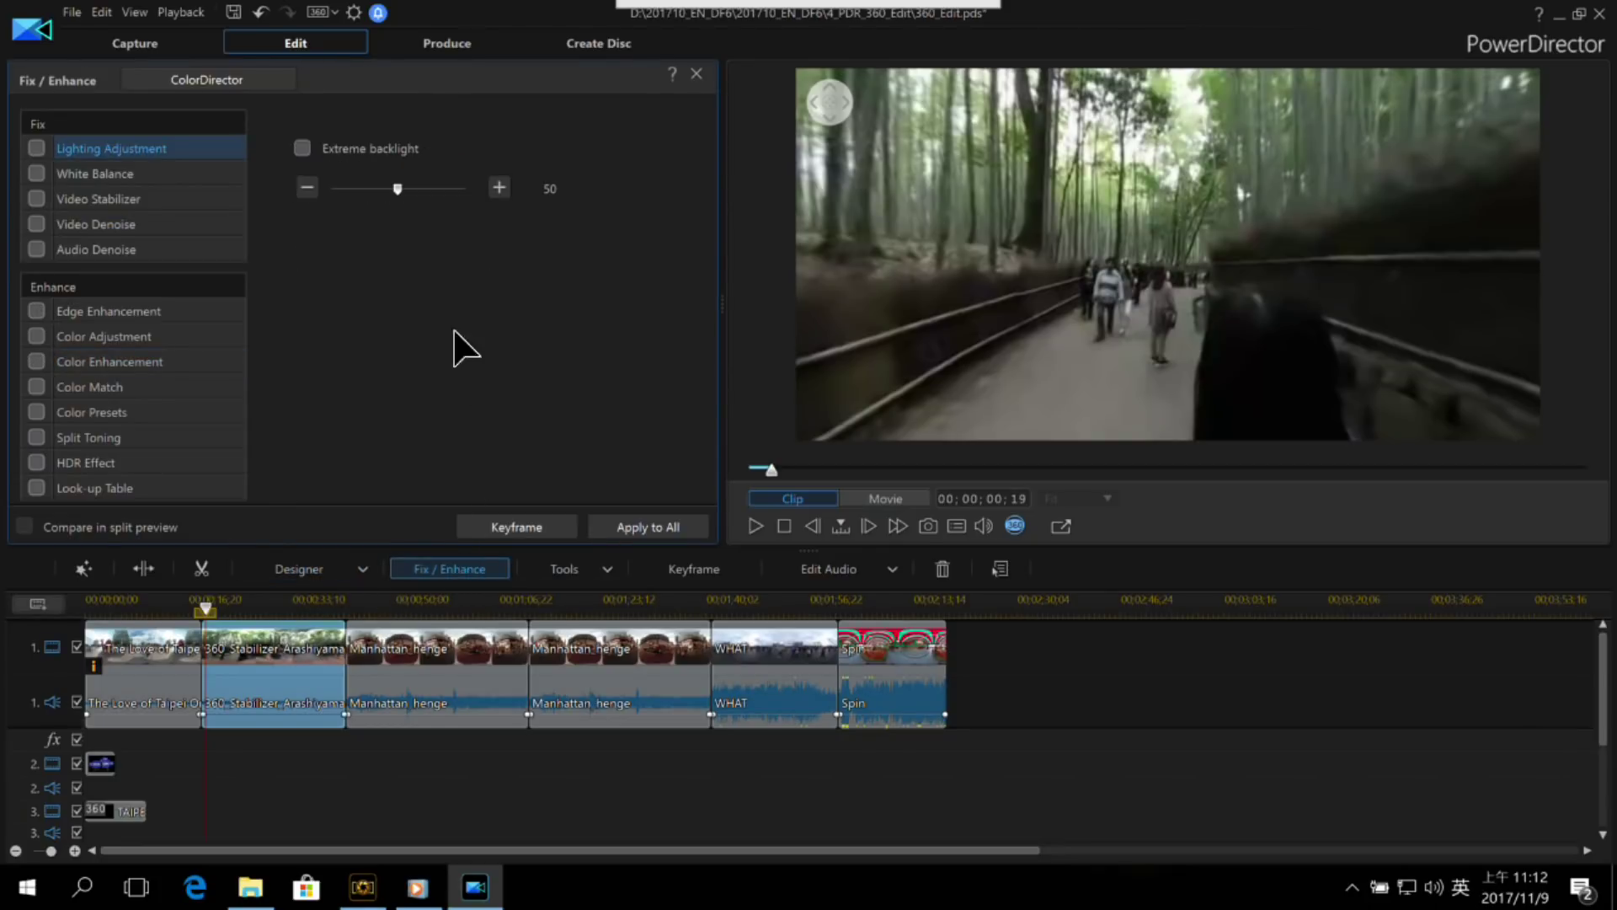
click(36, 199)
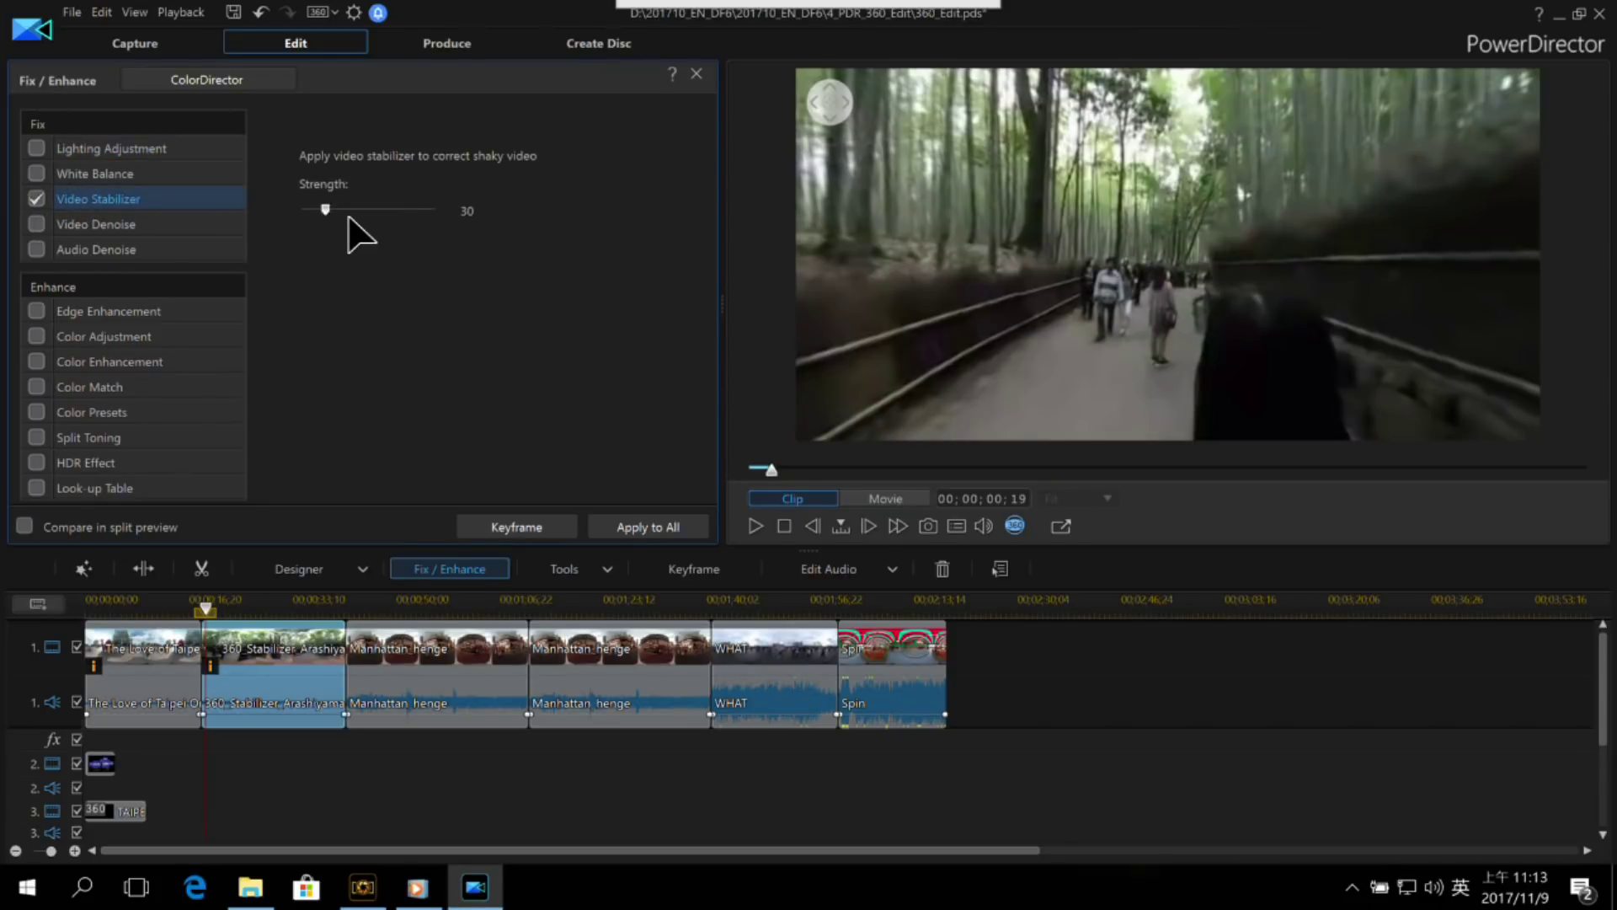
drag(327, 208, 386, 221)
Step: Preview the stabilized Arashiyama clip at full screen and turn on comparison in split preview
double_click(892, 358)
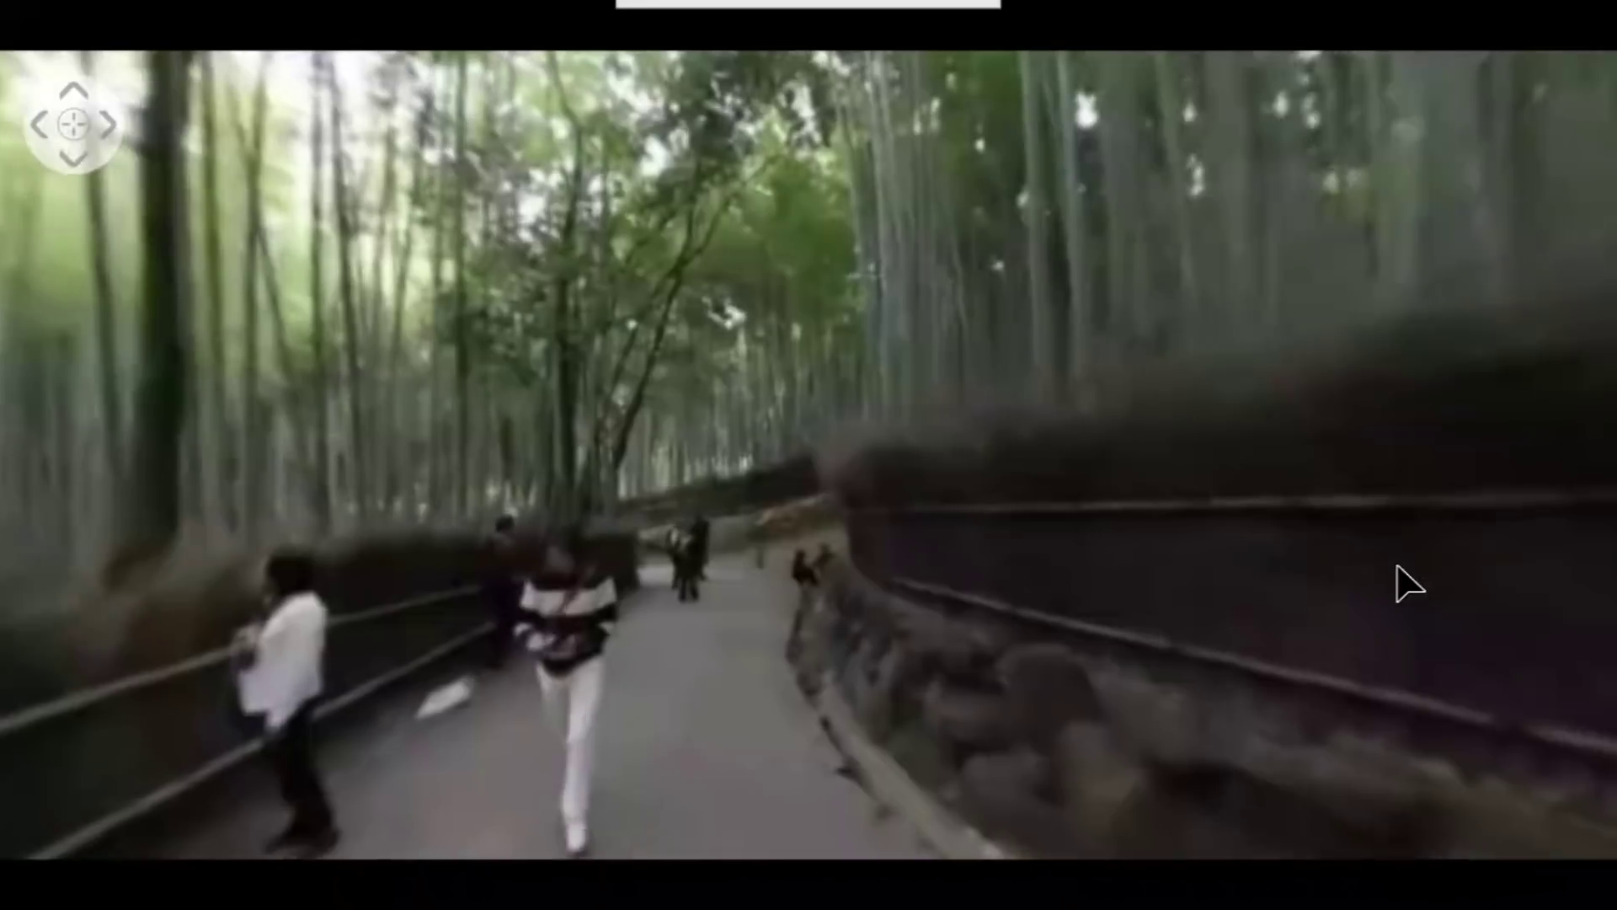
mouse_move(1398, 585)
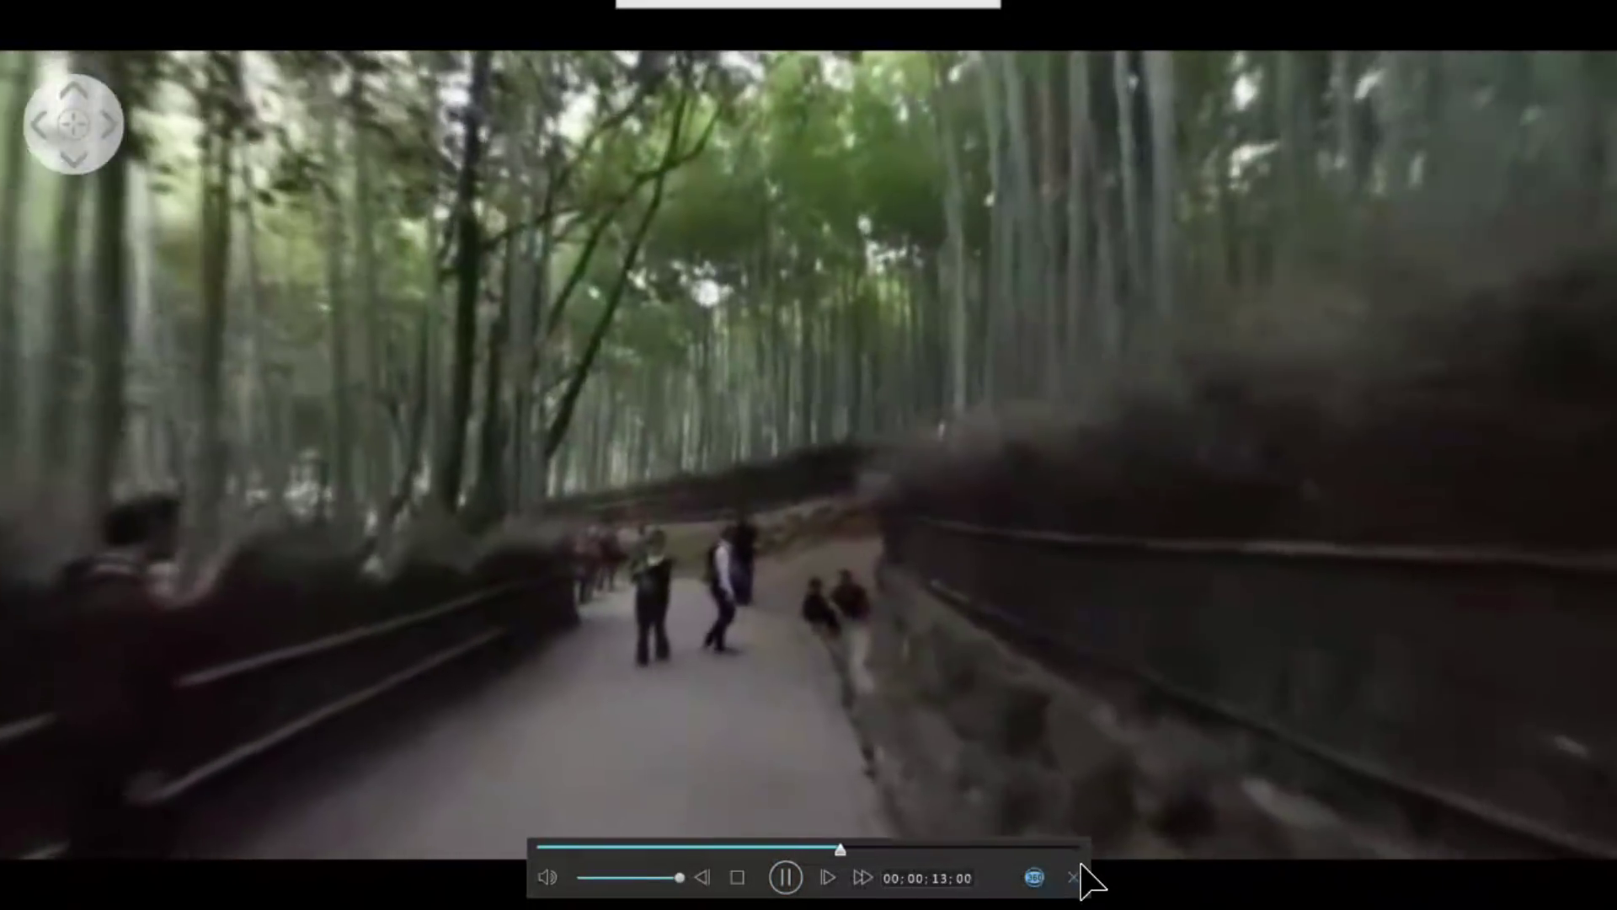
key(Escape)
click(24, 526)
click(984, 493)
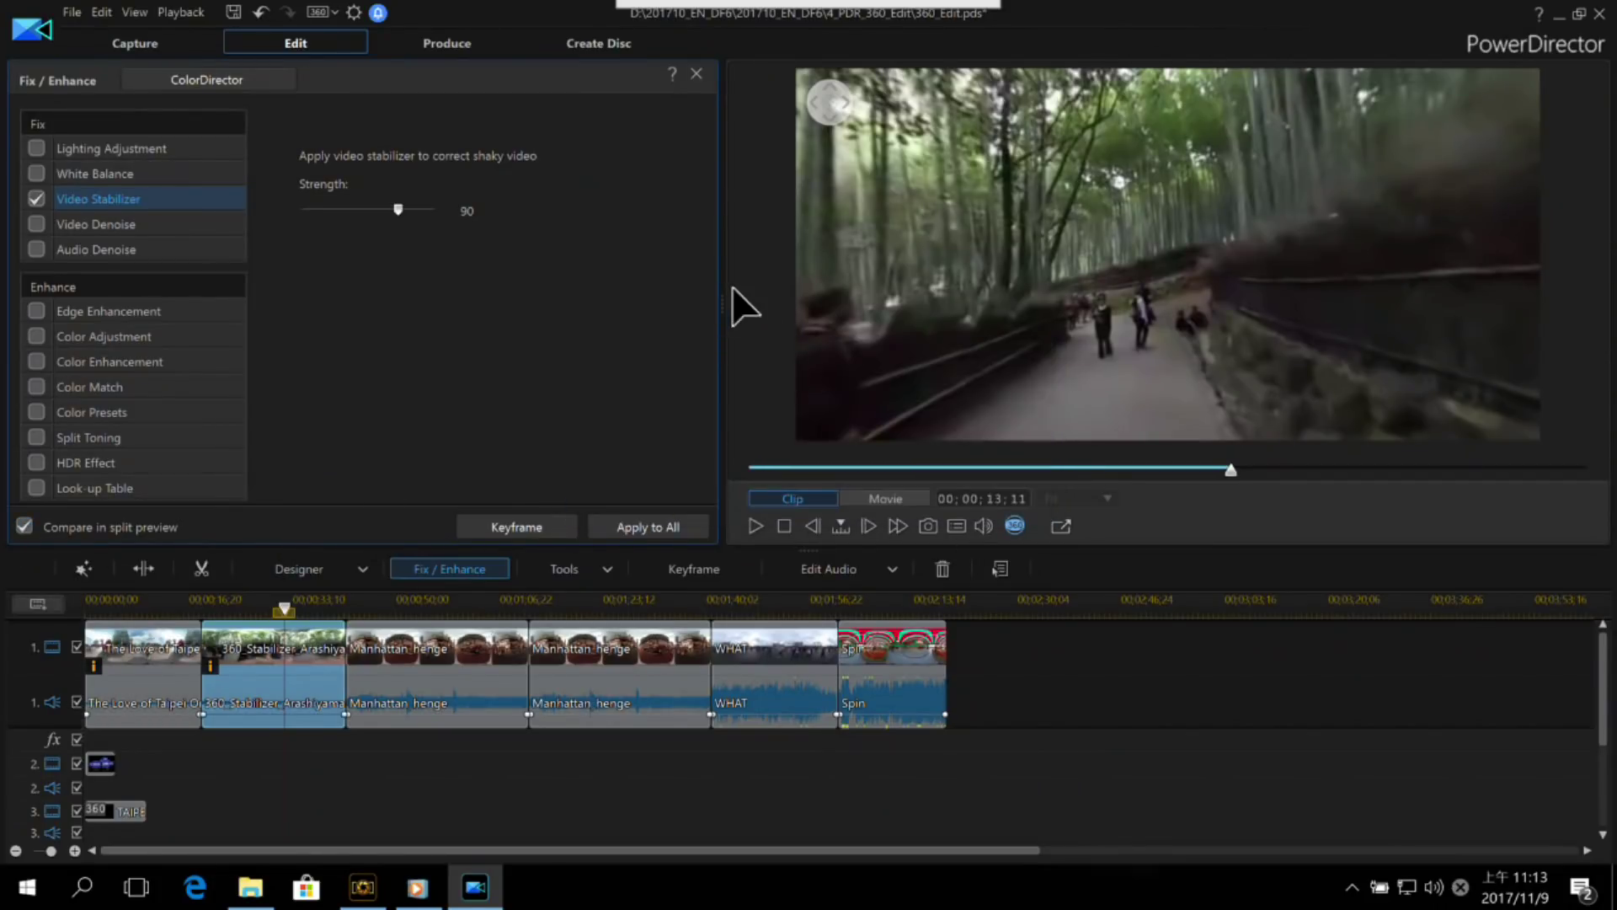
Step: Enlarge the preview area and play the Arashiyama clip from near its start, comparing the original and stabilized halves side by side
drag(715, 303, 529, 327)
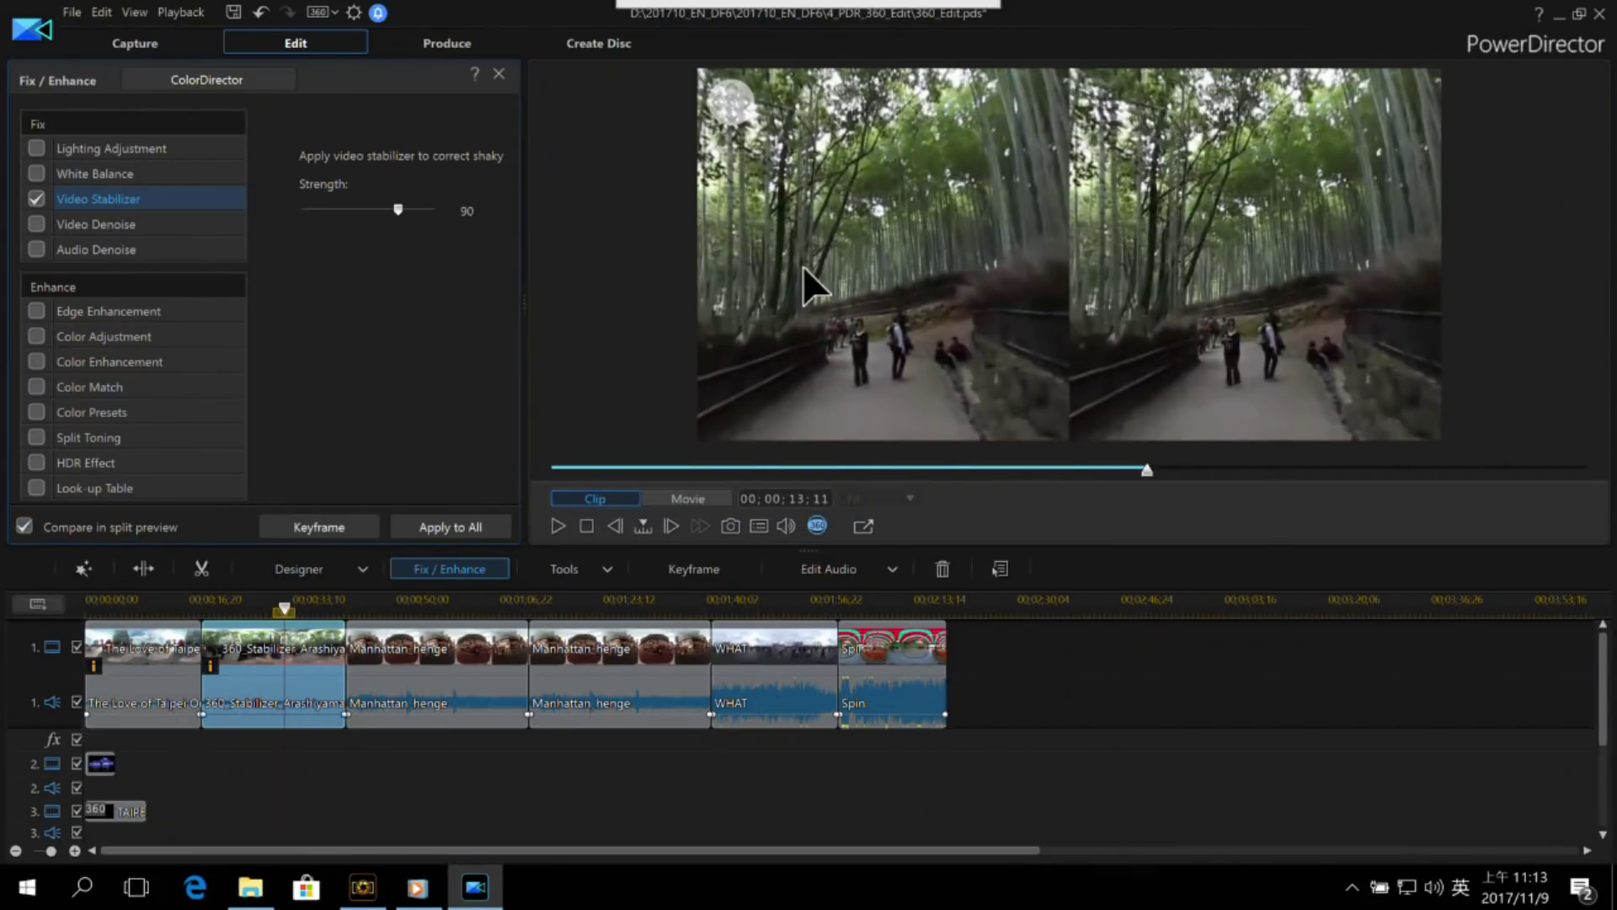
click(208, 639)
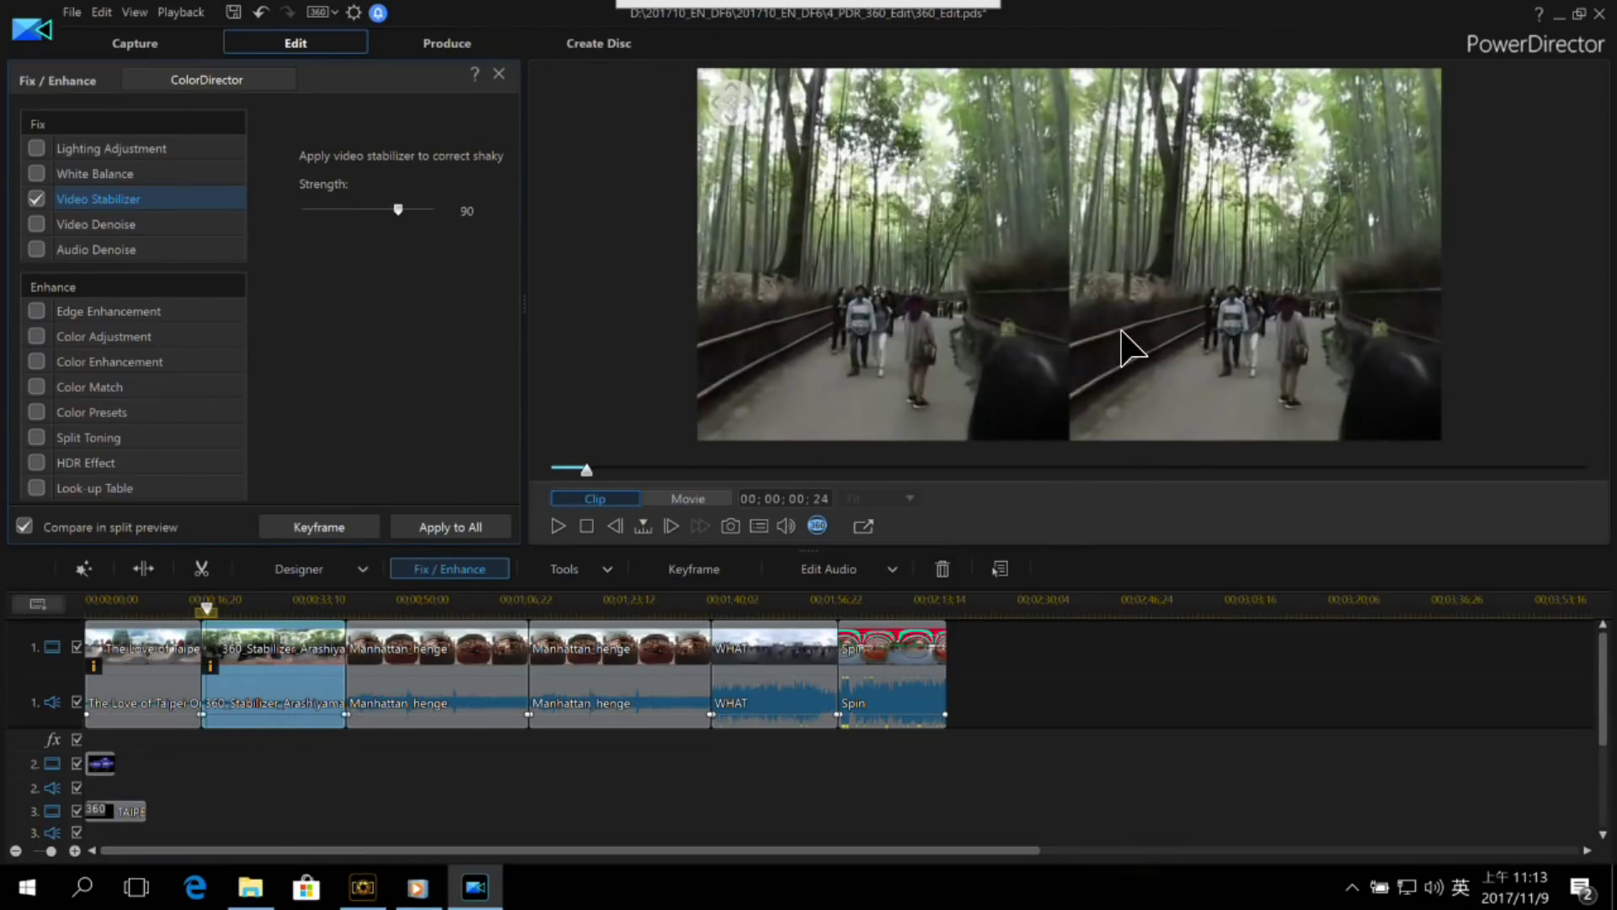
key(space)
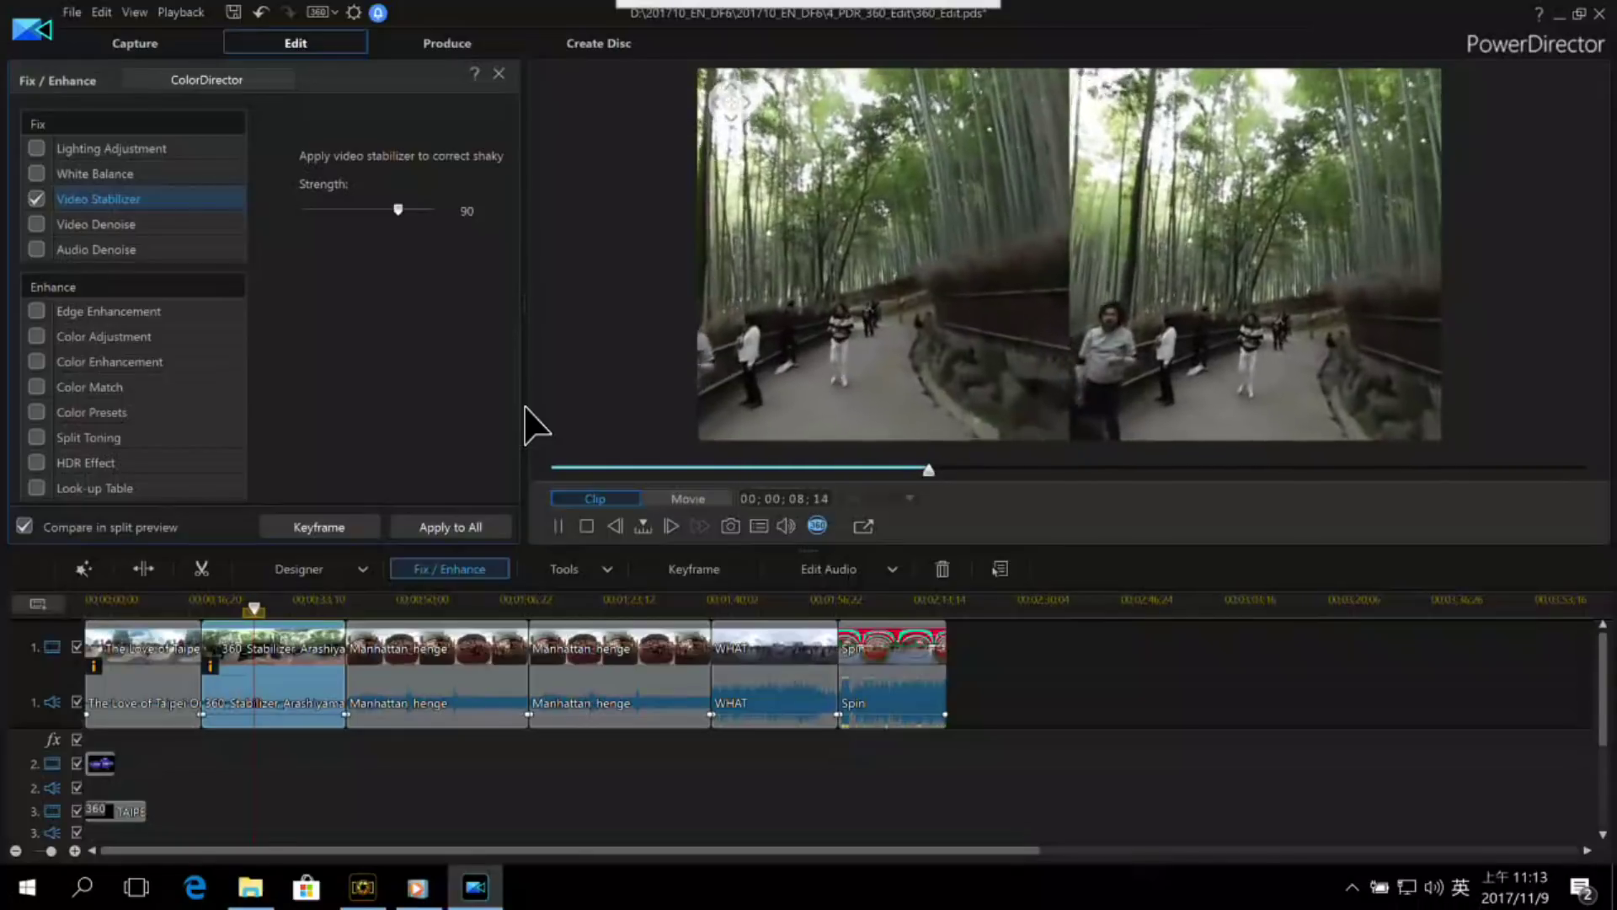
key(space)
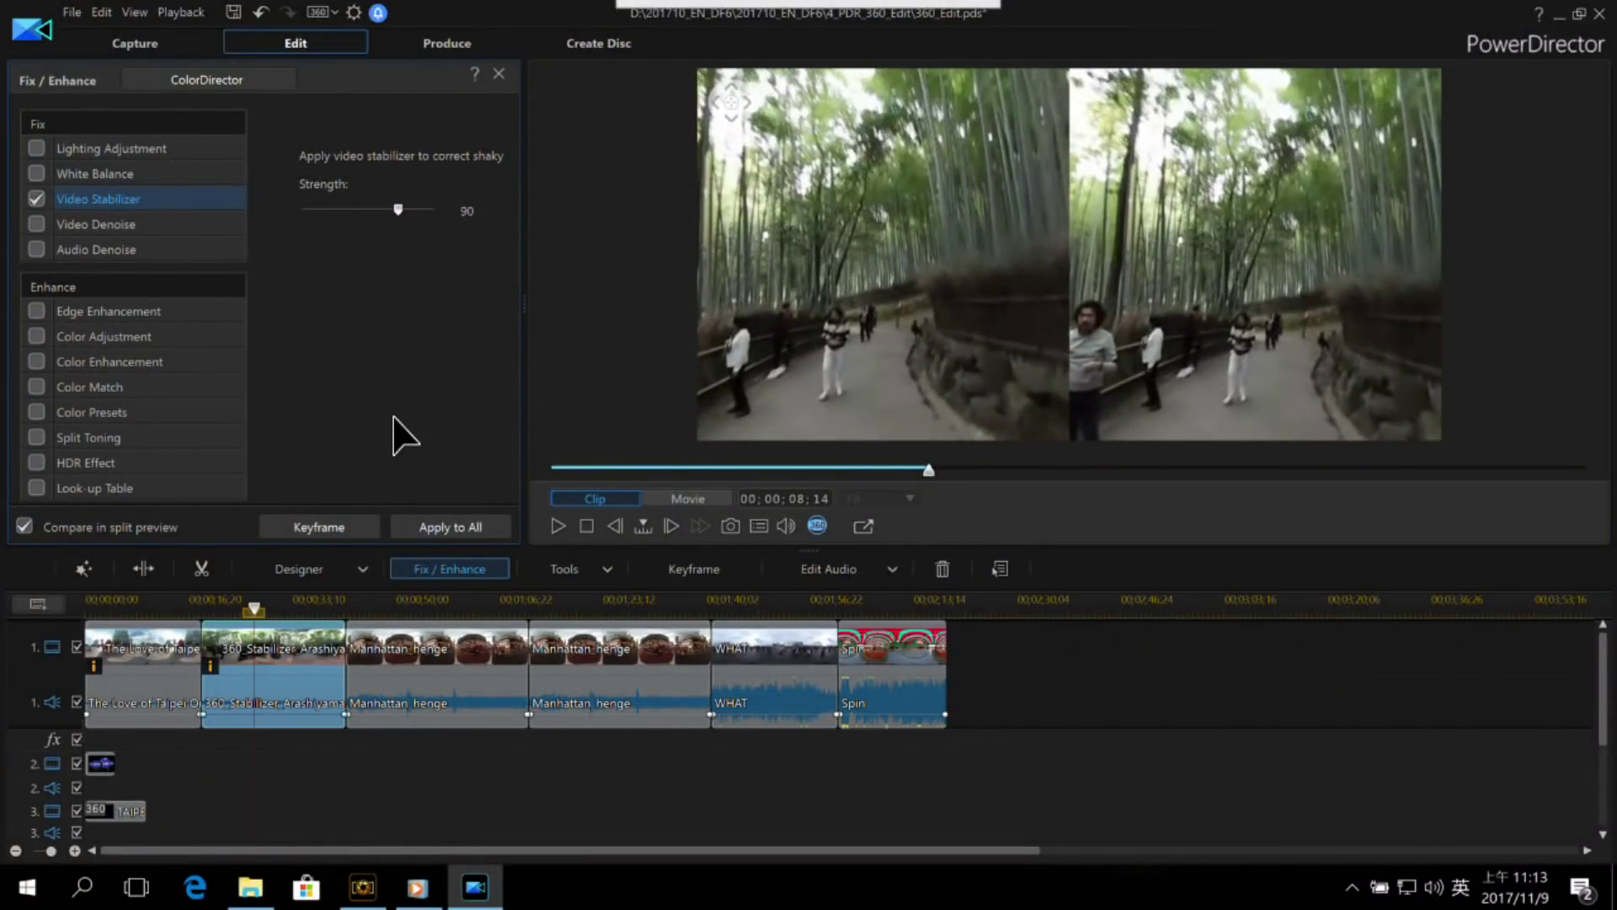
key(space)
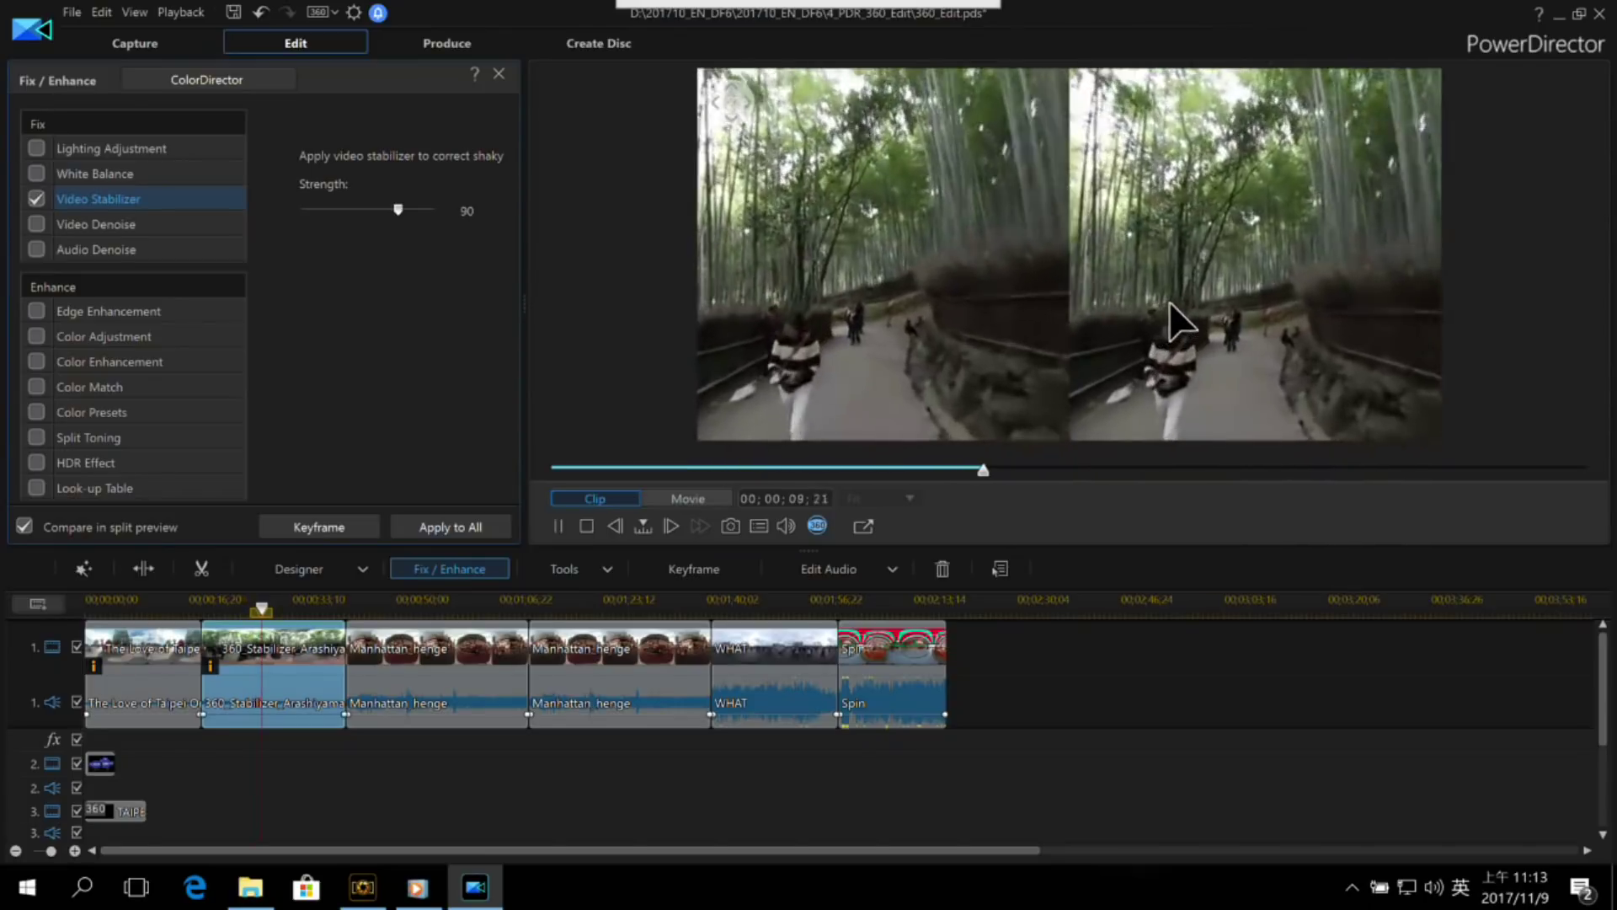
key(space)
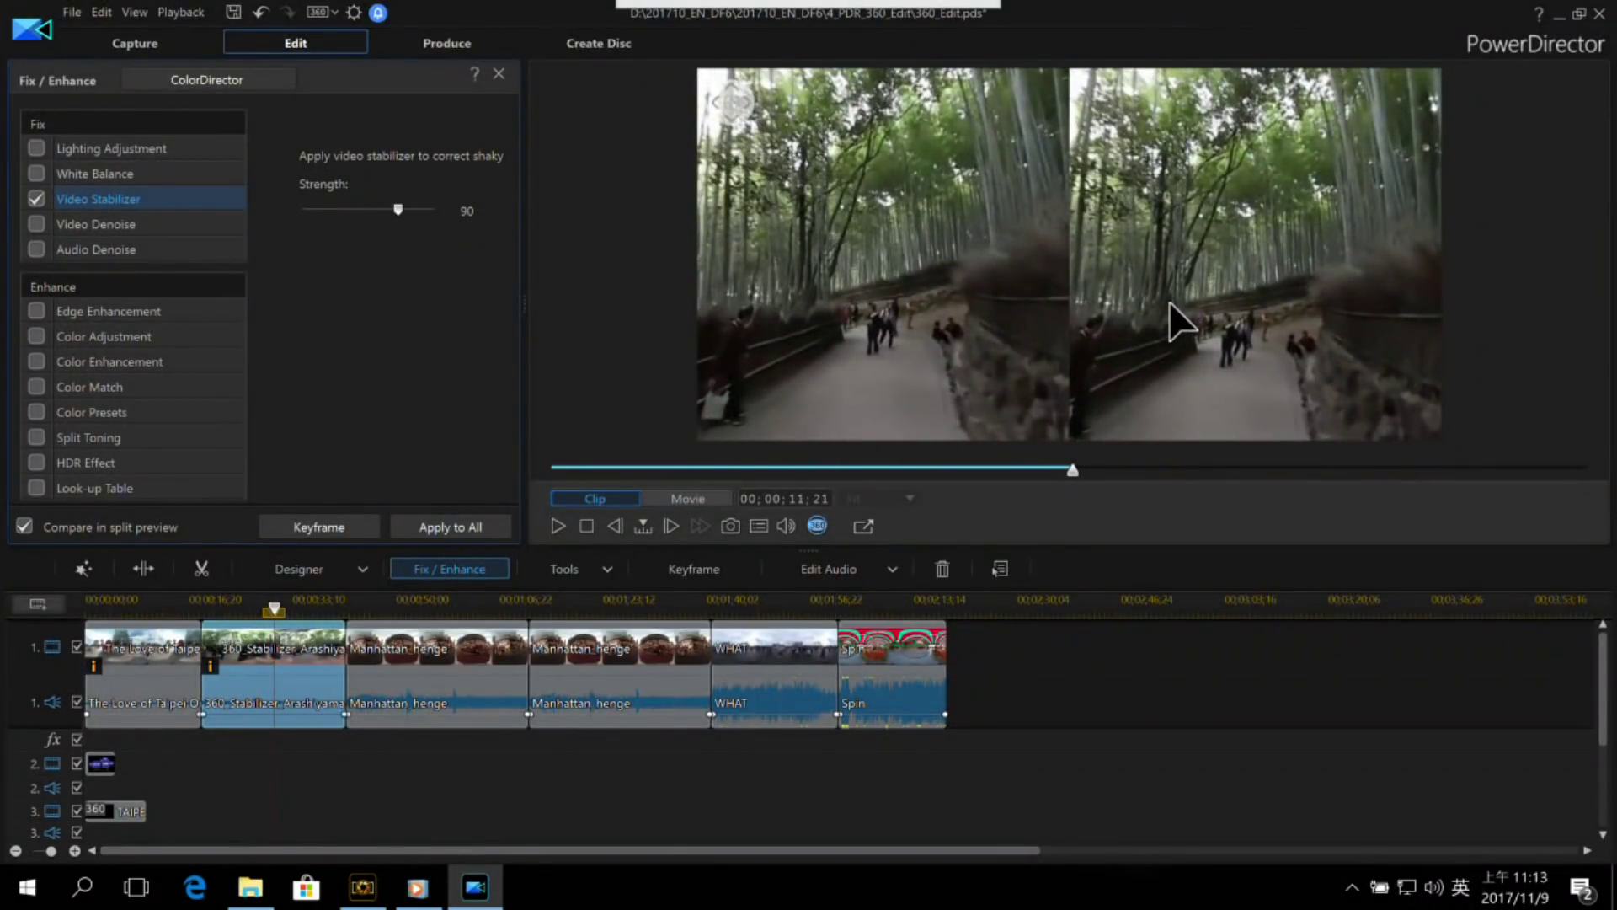
key(space)
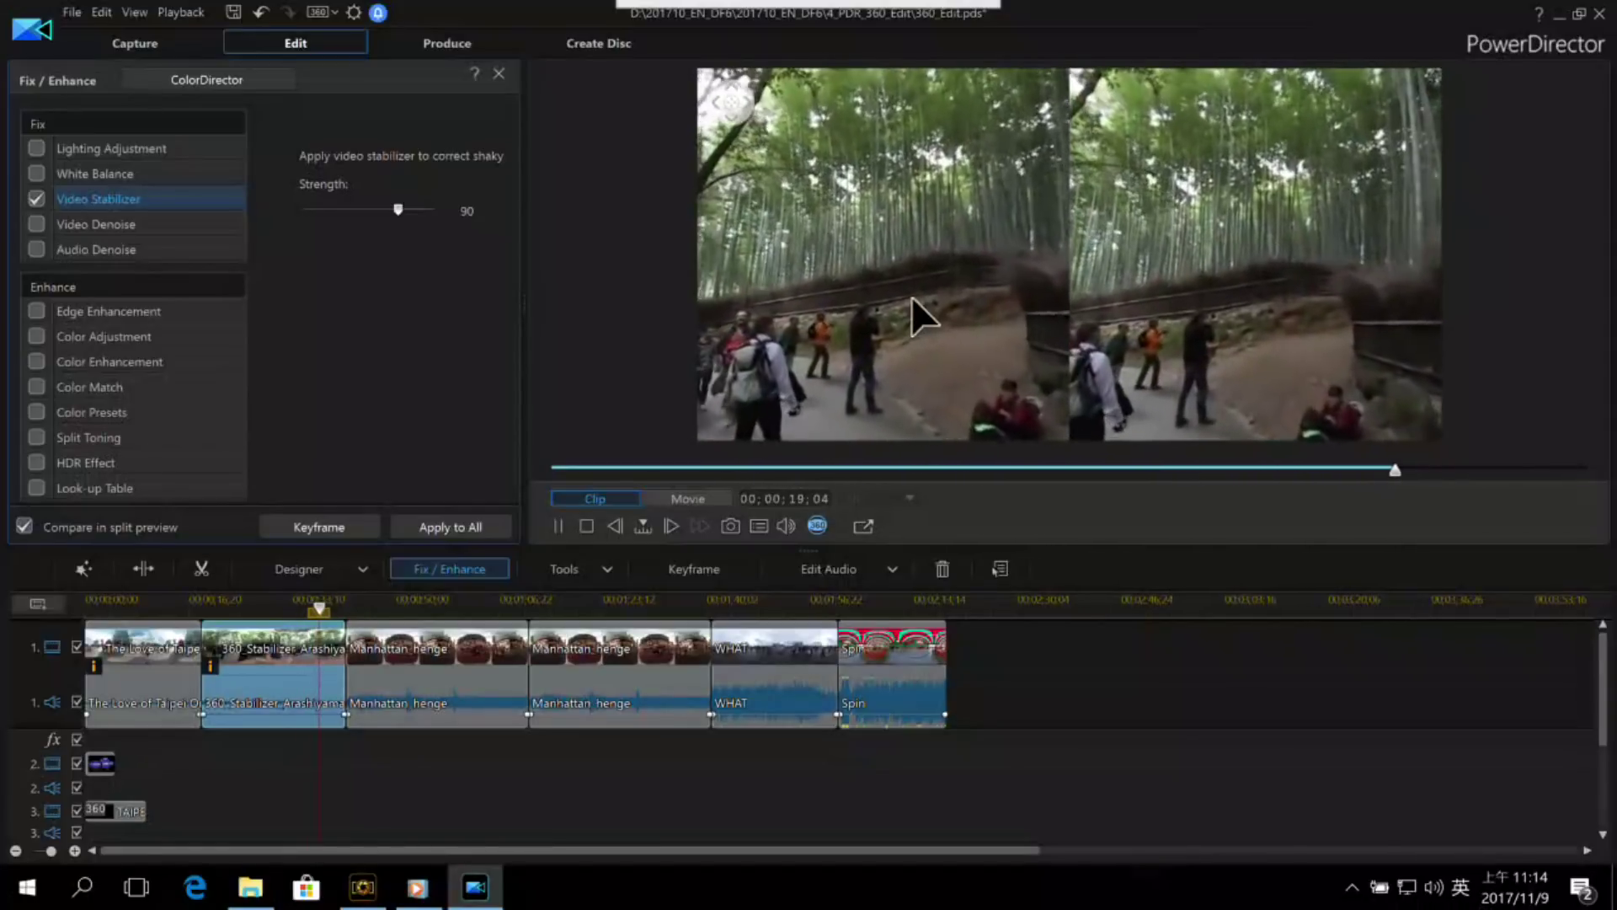
key(space)
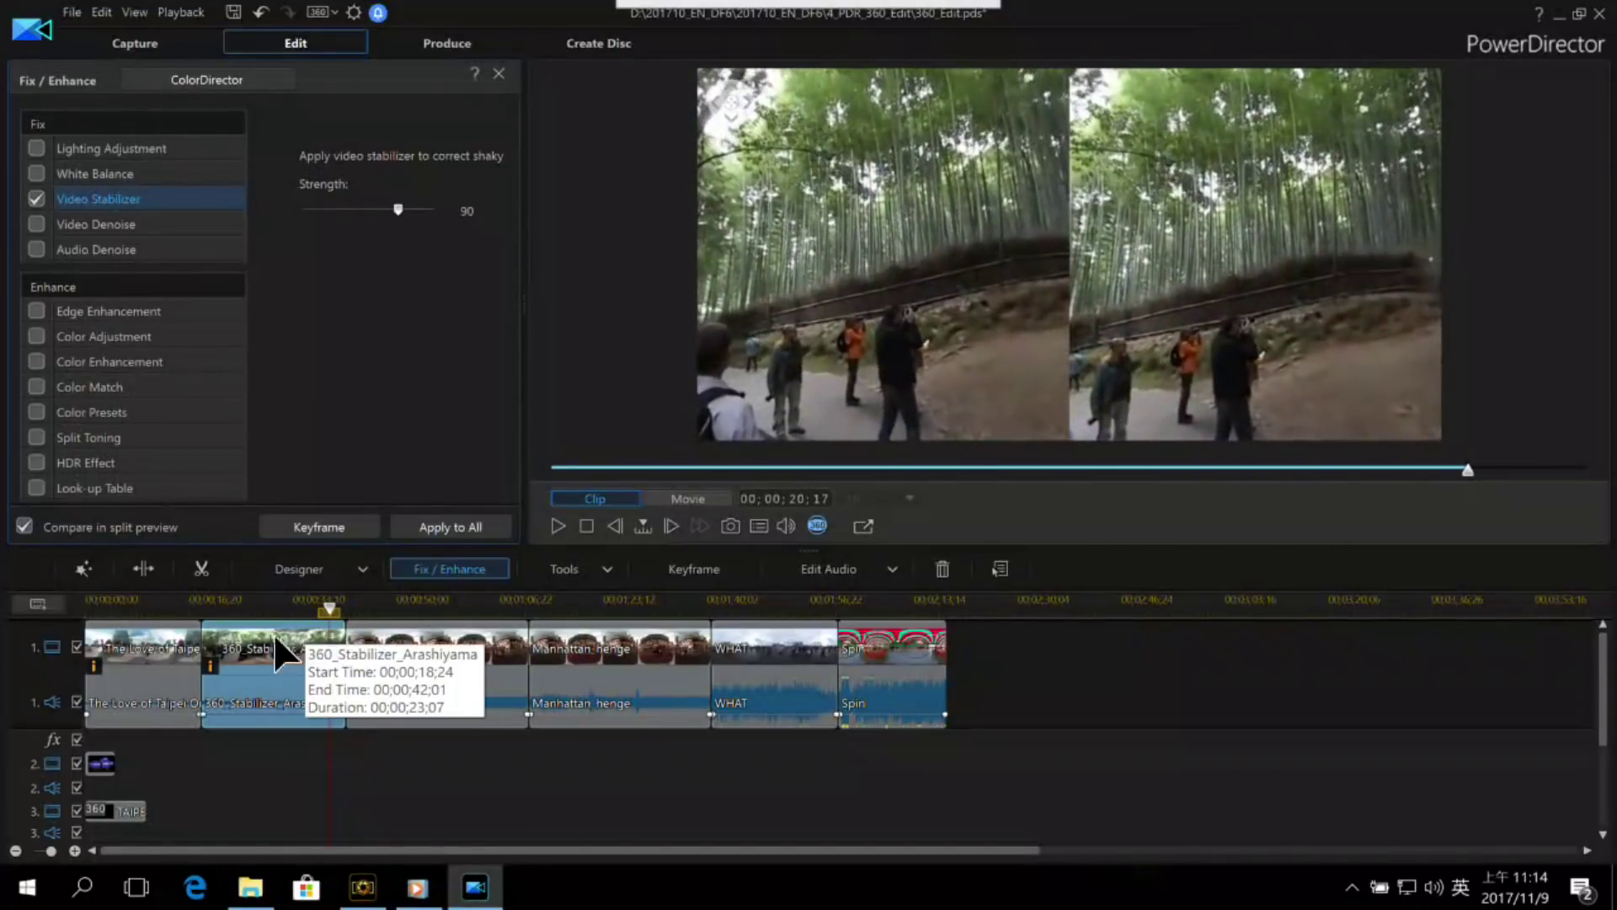
Step: Reopen the Fix / Enhance settings of the 360_Stabilizer_Arashiyama clip to check its Video Stabilizer option
click(295, 823)
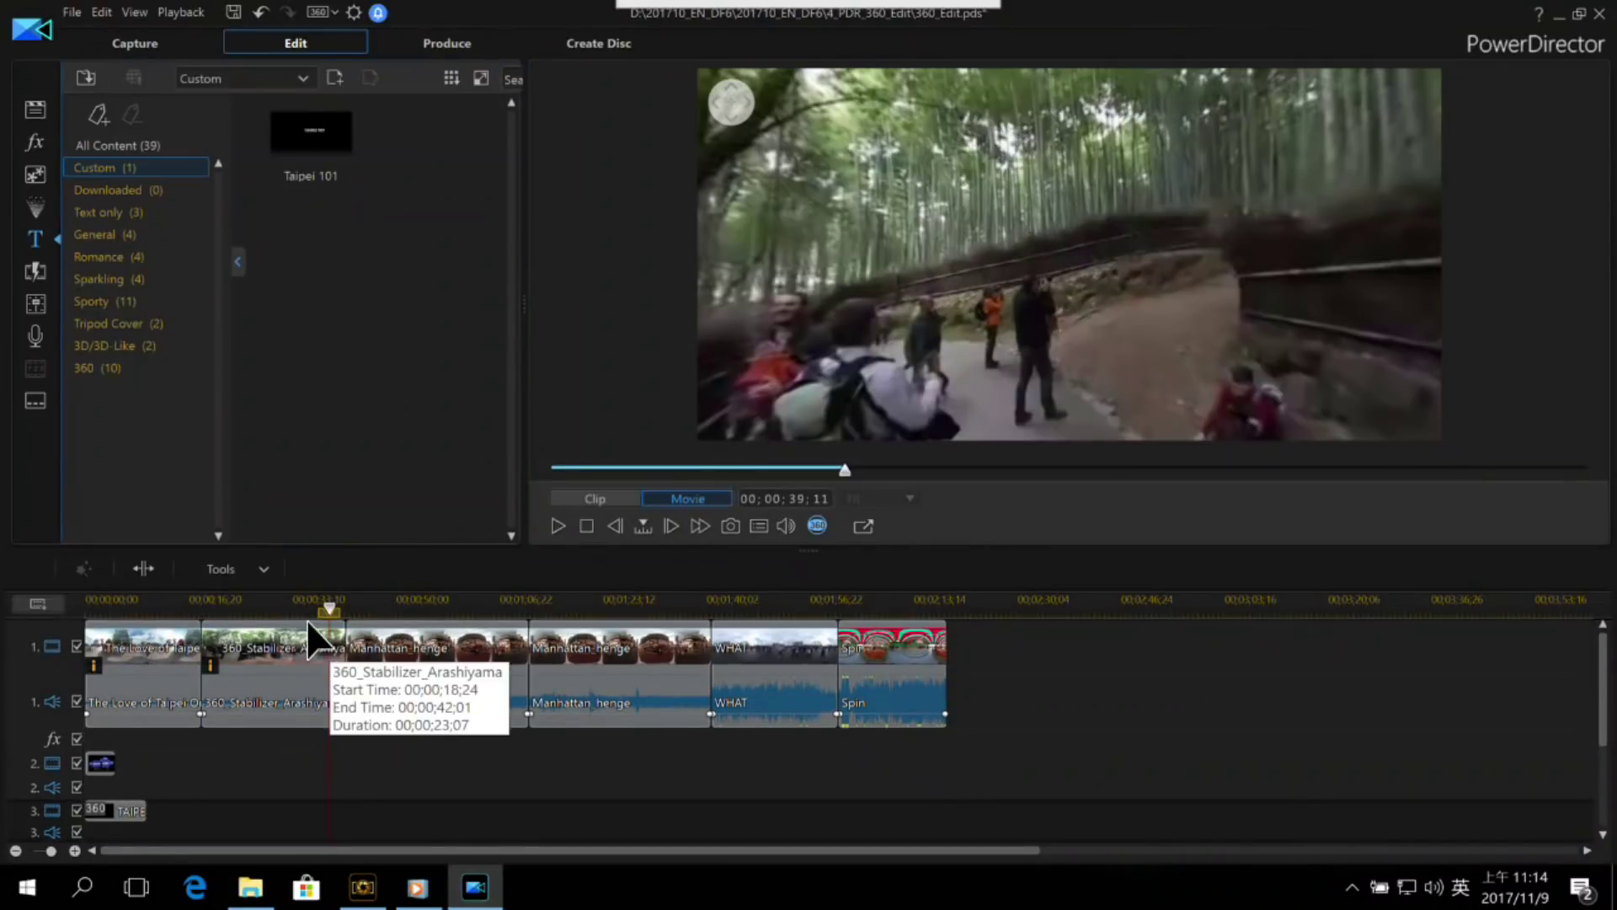
click(273, 644)
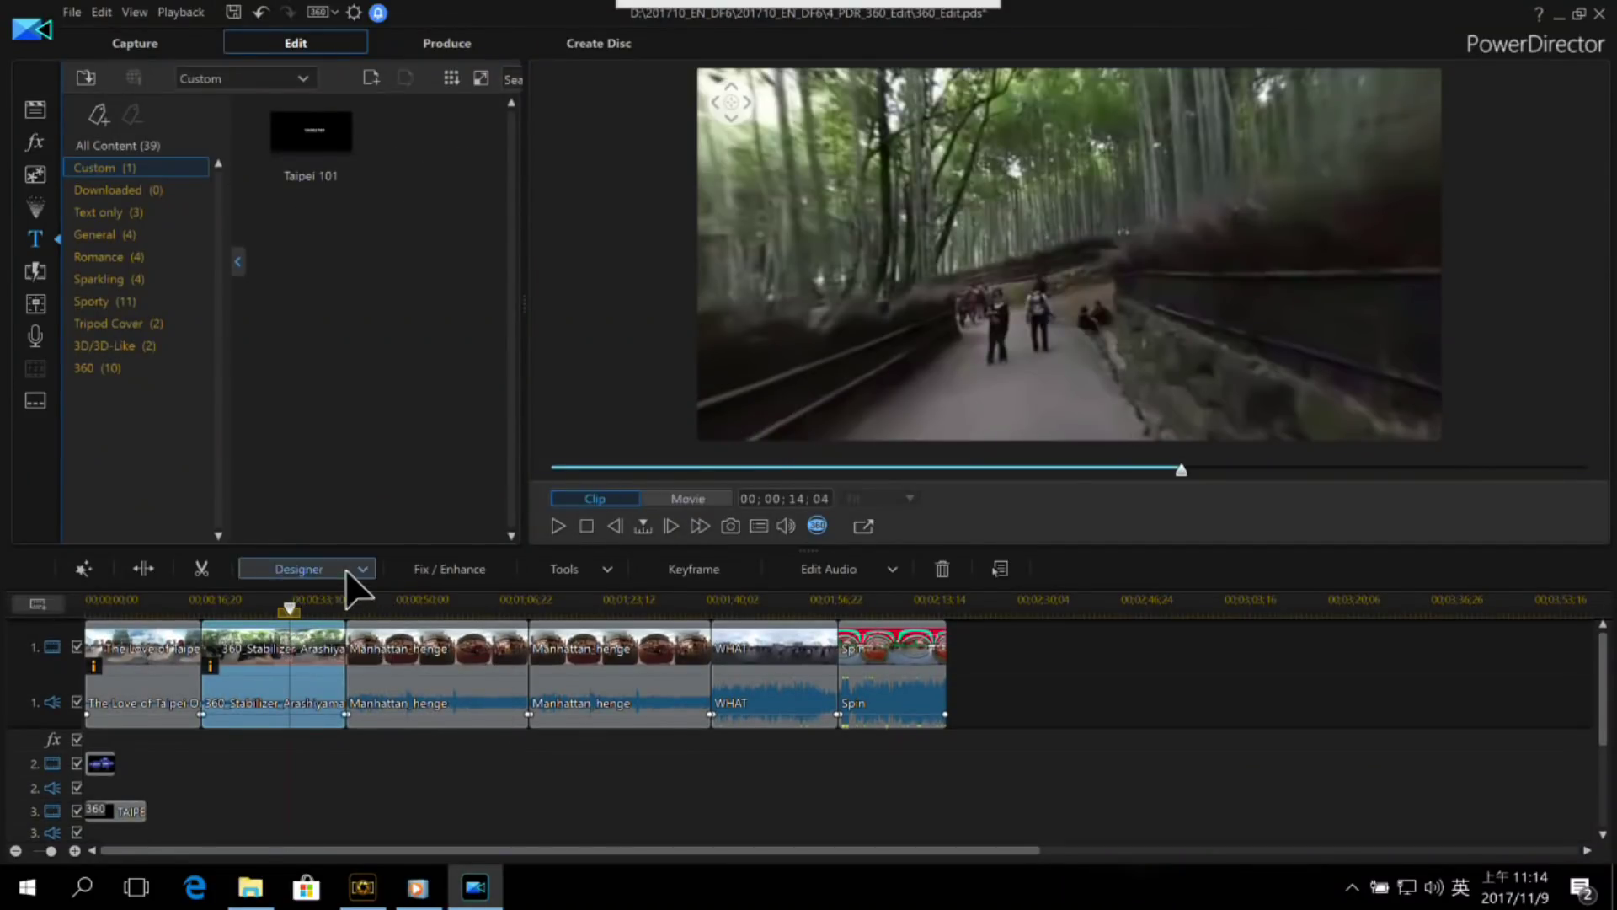
click(449, 569)
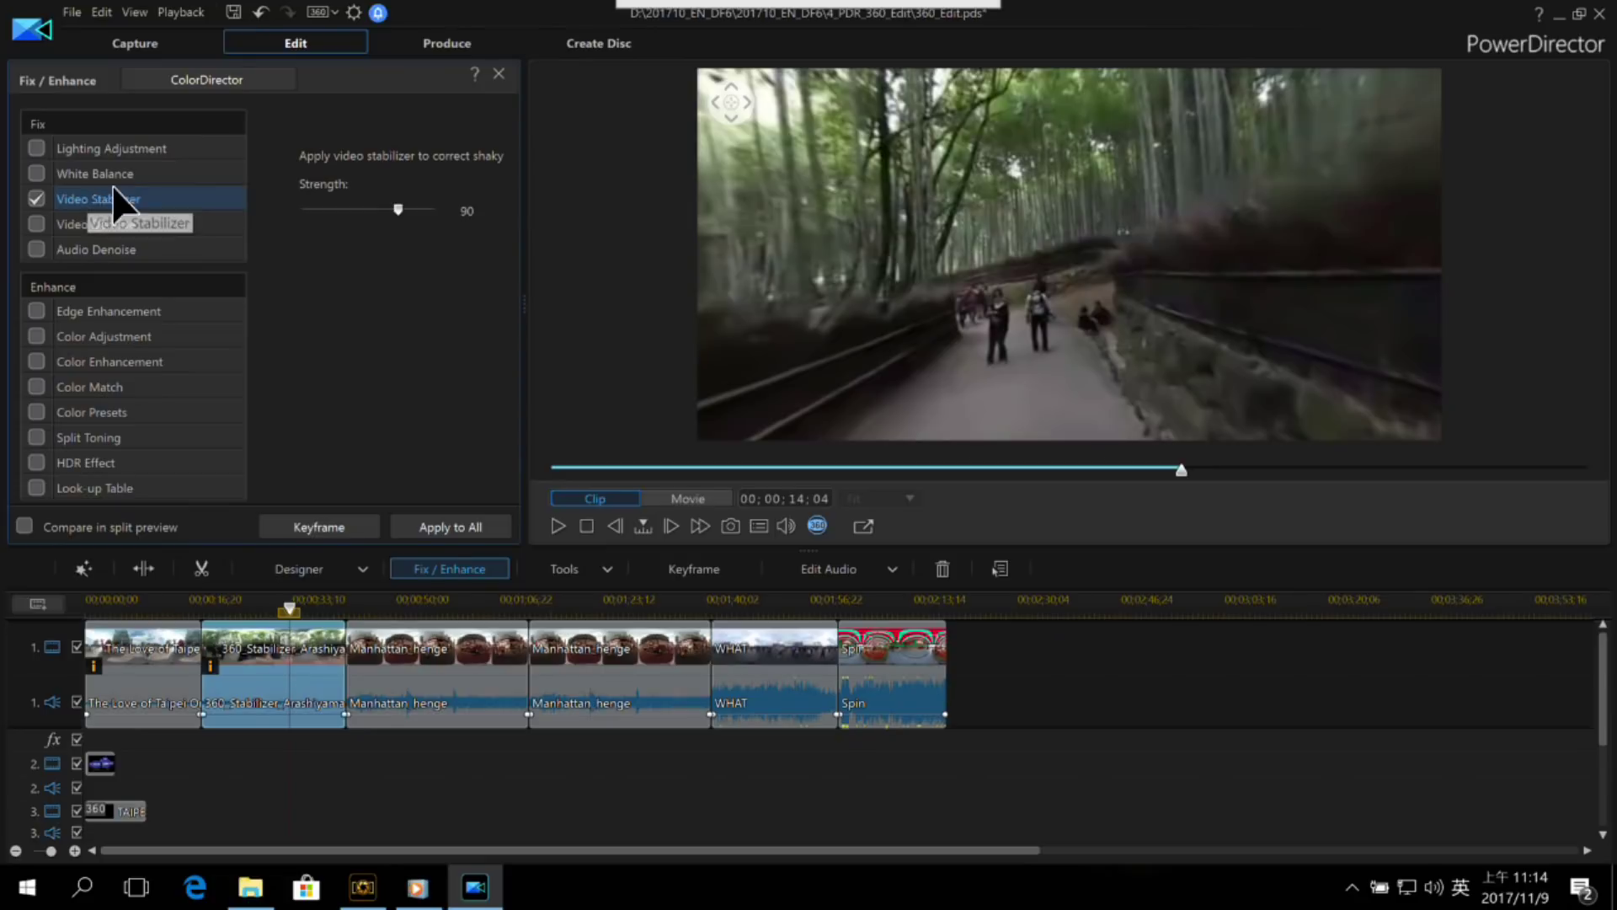
Step: Look around the street and sky in the first Manhattan henge clip in 360 view to examine its lighting and color
click(375, 633)
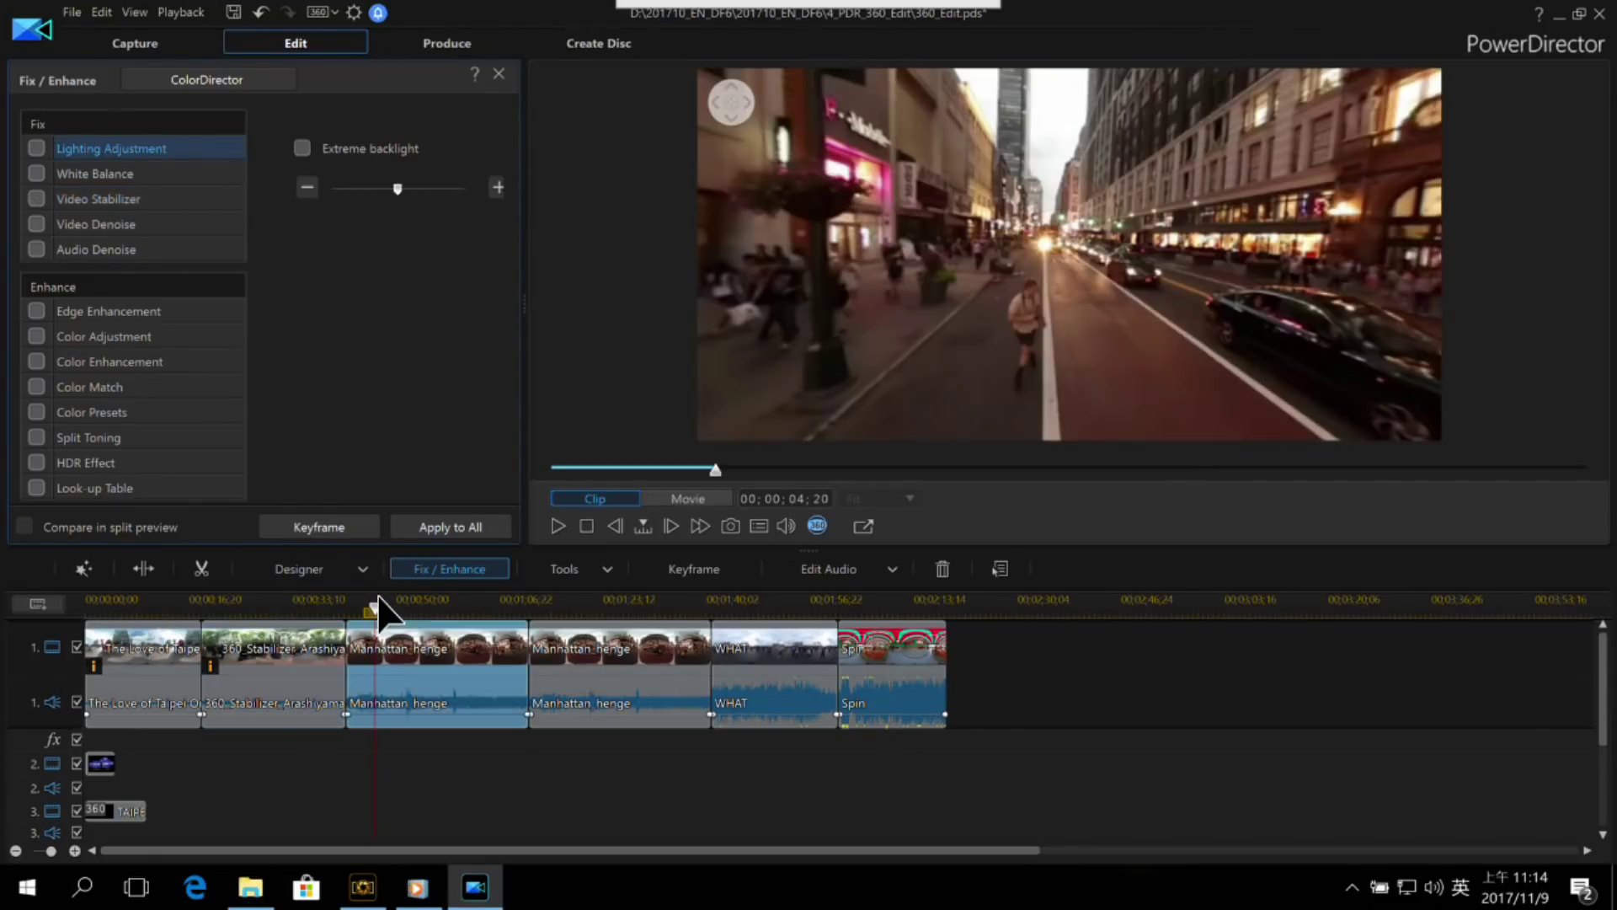
drag(1038, 306, 972, 263)
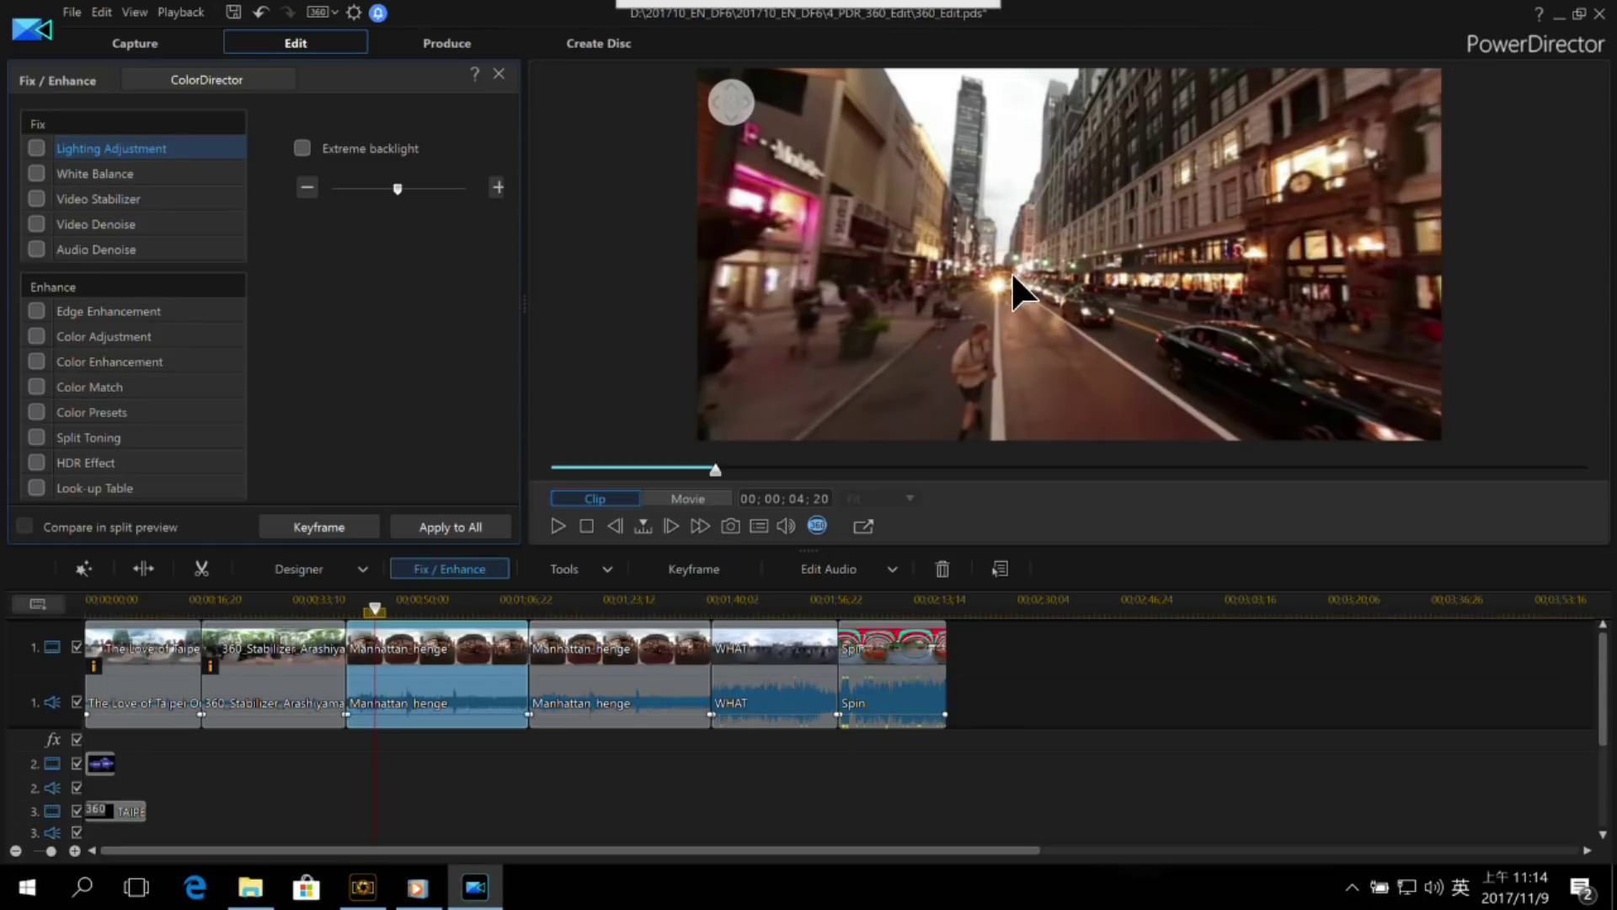
drag(1013, 273, 1049, 291)
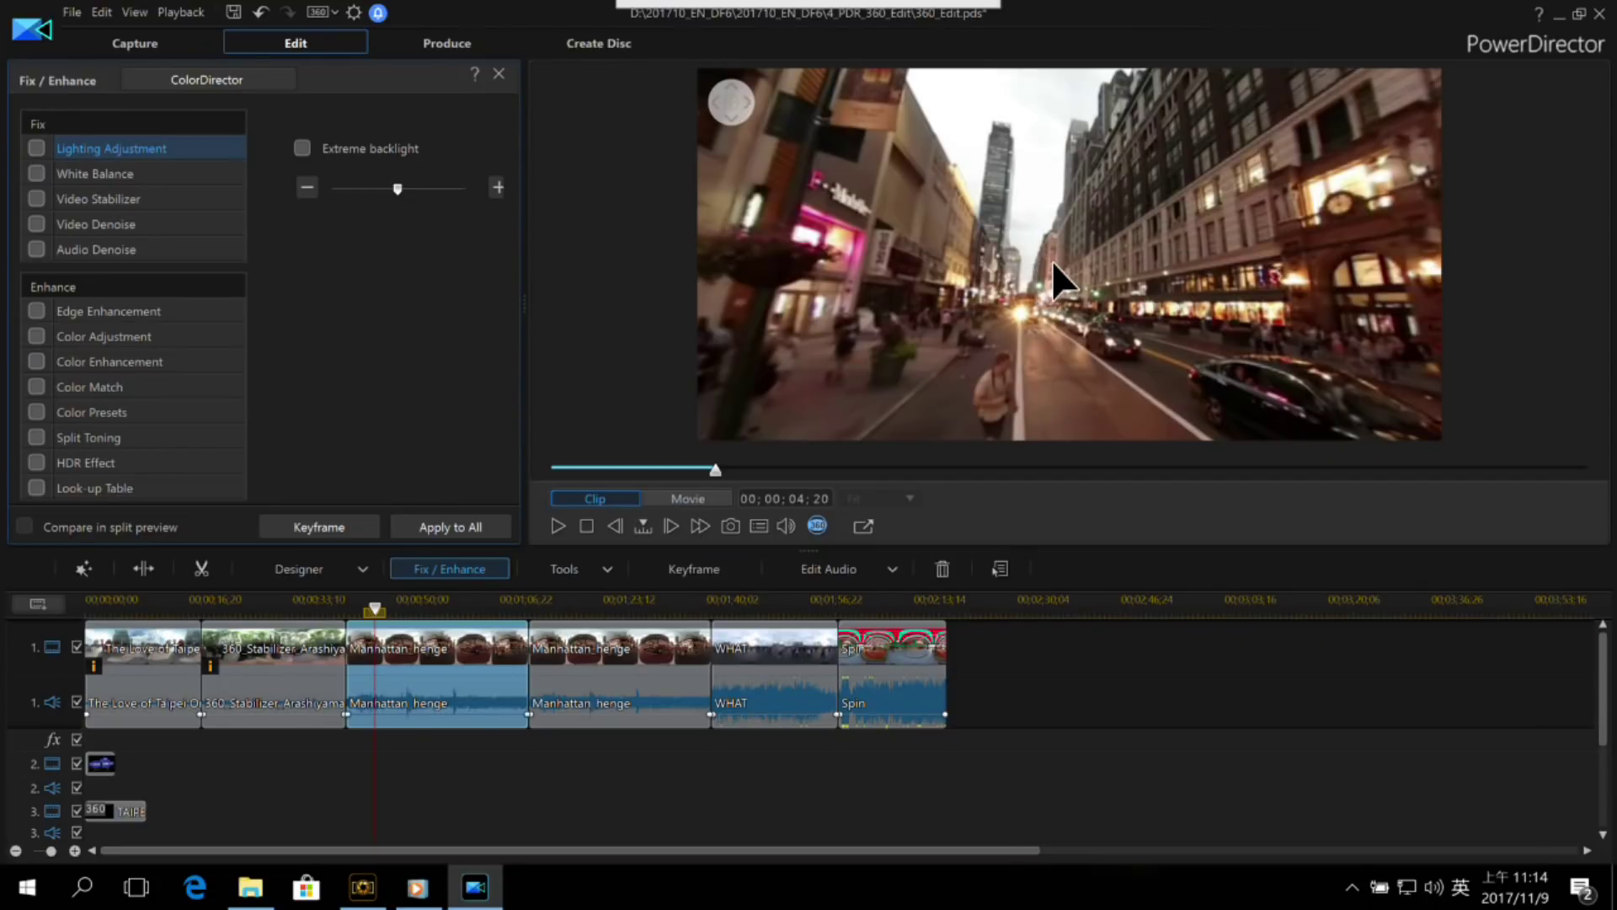
mouse_move(1067, 235)
mouse_down()
mouse_move(1109, 255)
mouse_move(1078, 255)
mouse_up()
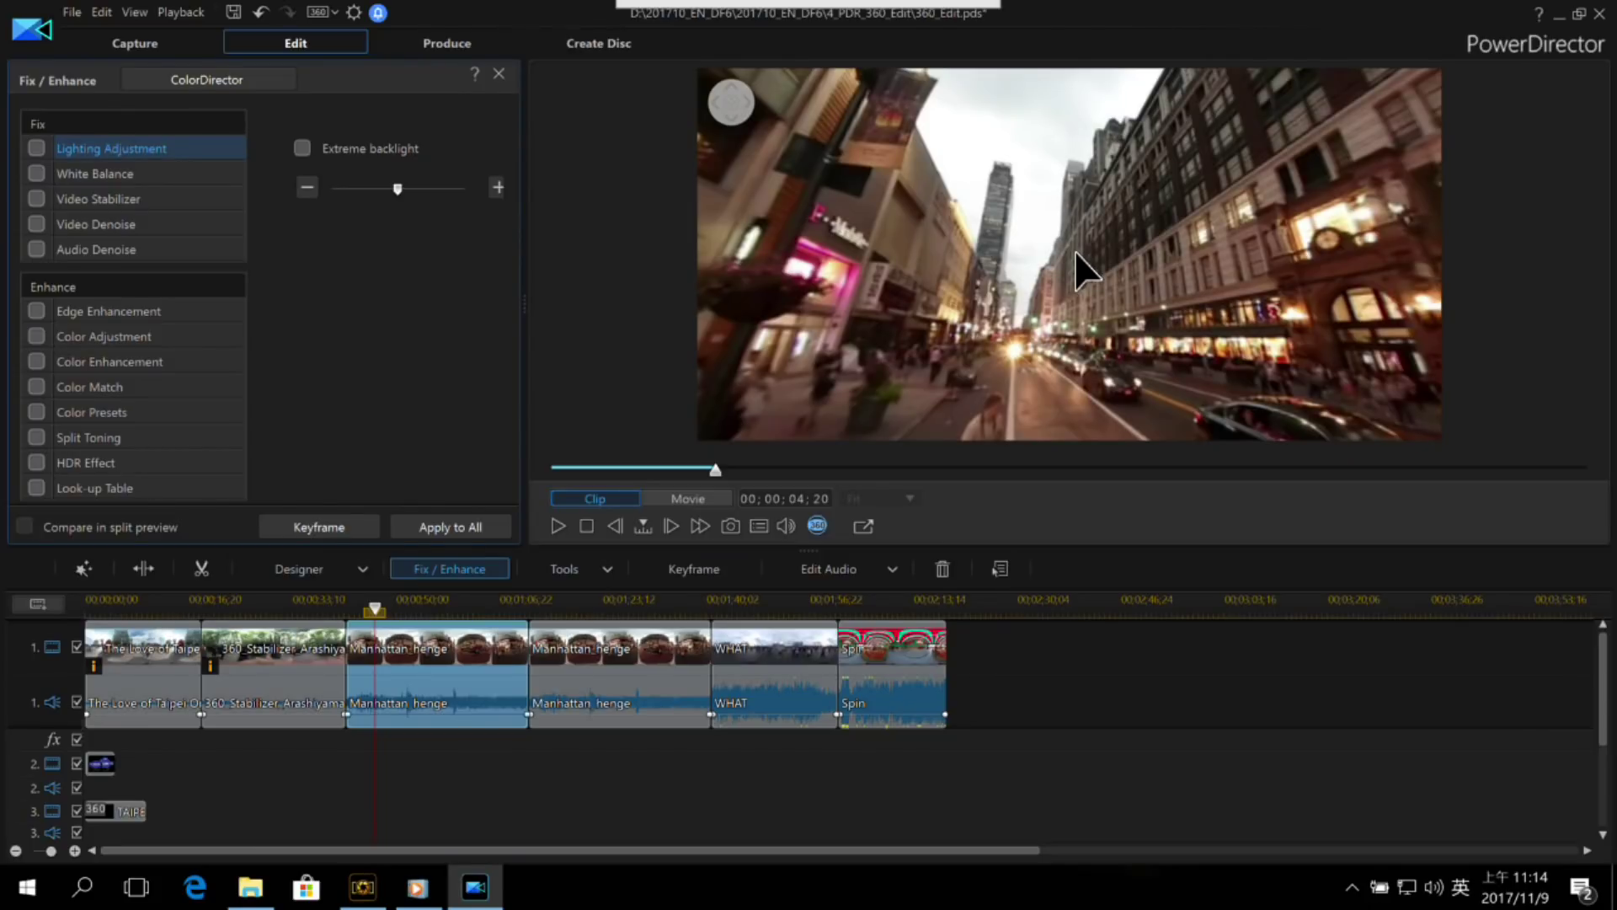
drag(1074, 251, 1024, 262)
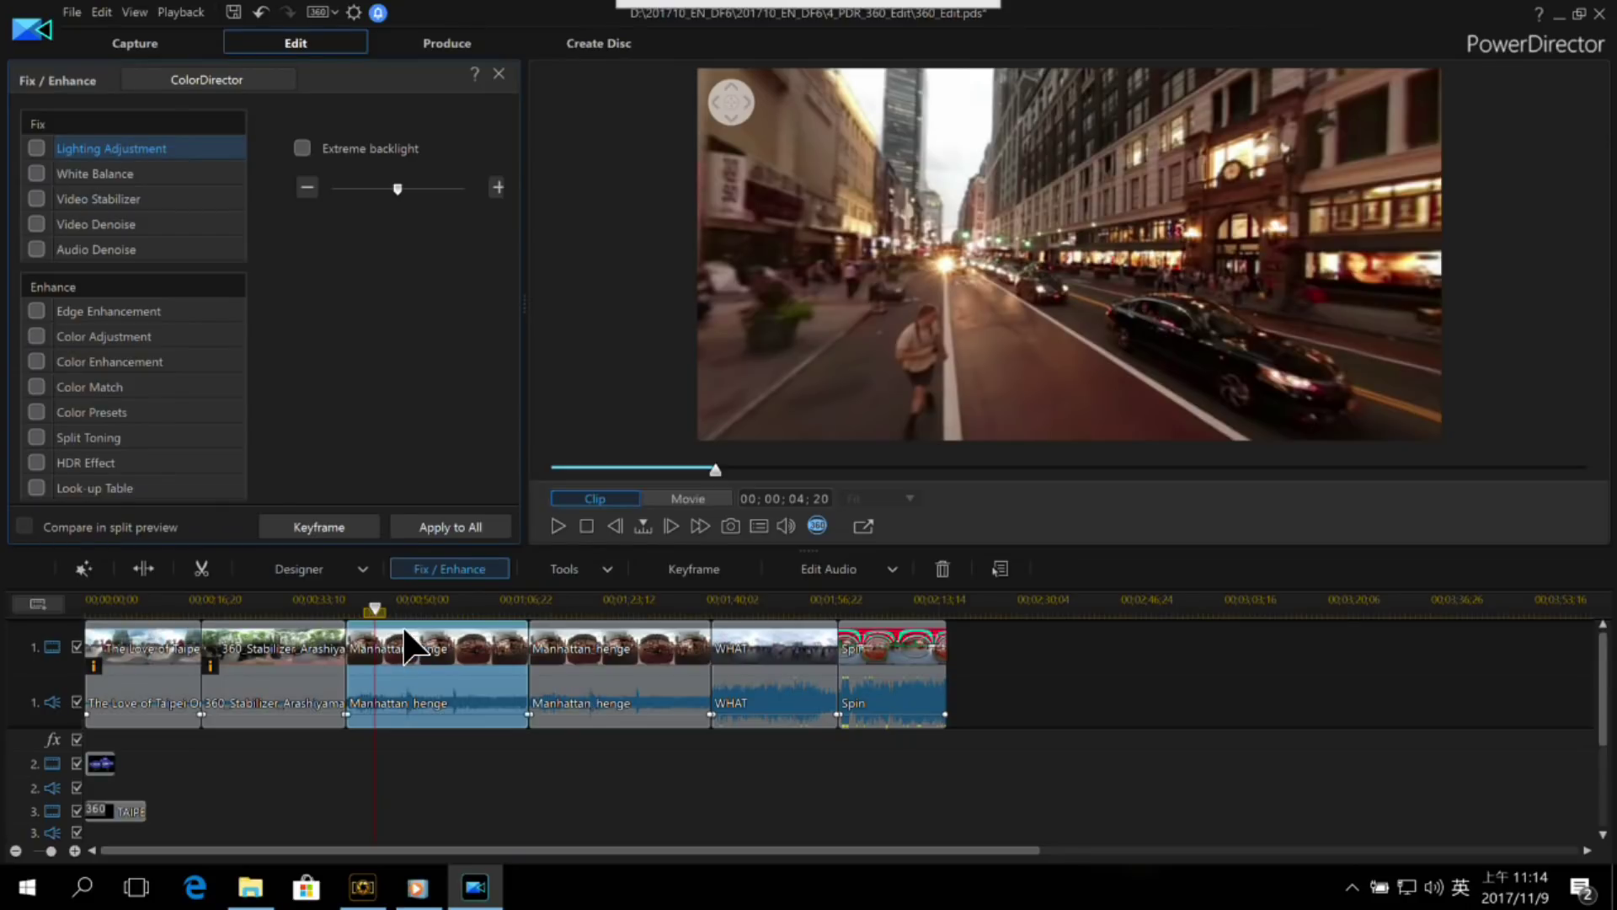
Step: Open the first Manhattan henge clip in ColorDirector and add a gradient mask from the sky down to the street
click(362, 605)
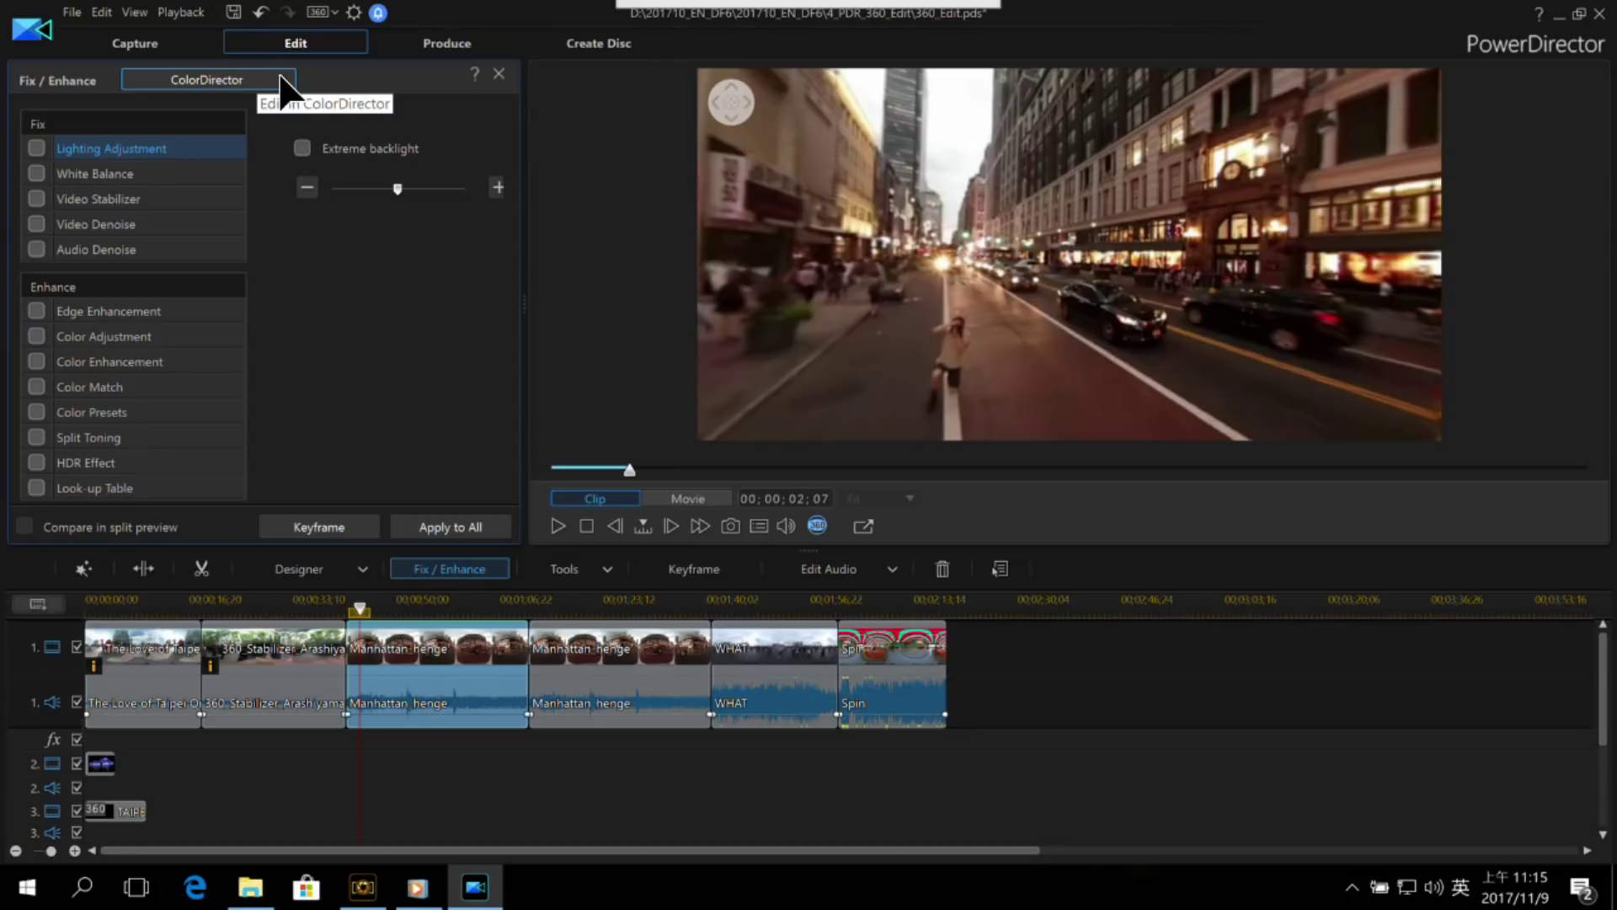
click(285, 85)
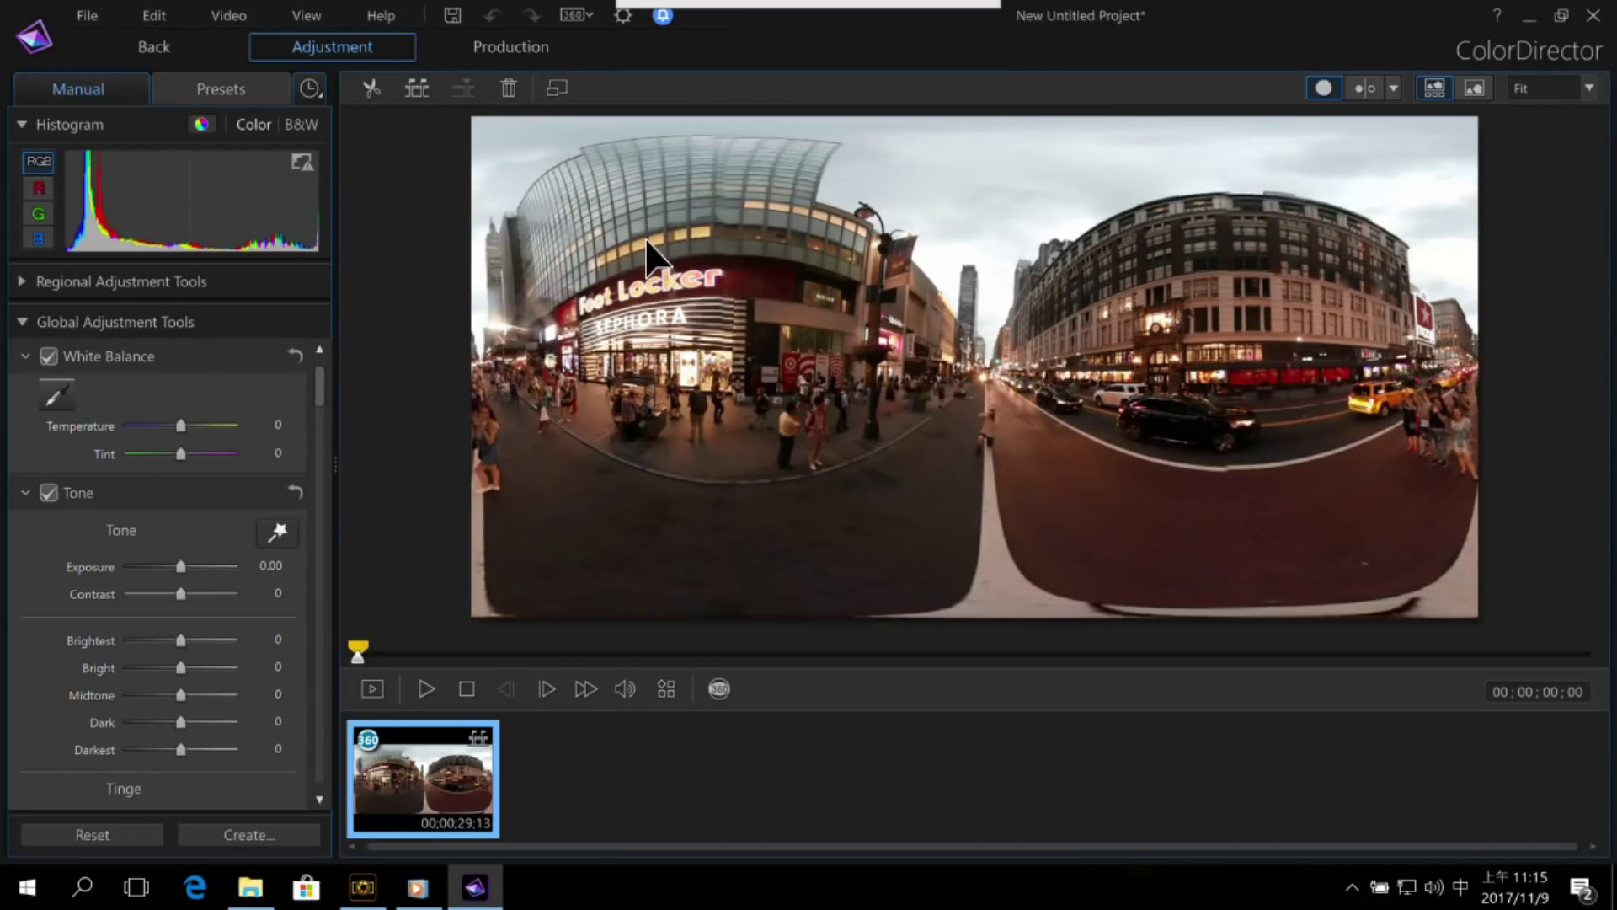
click(25, 282)
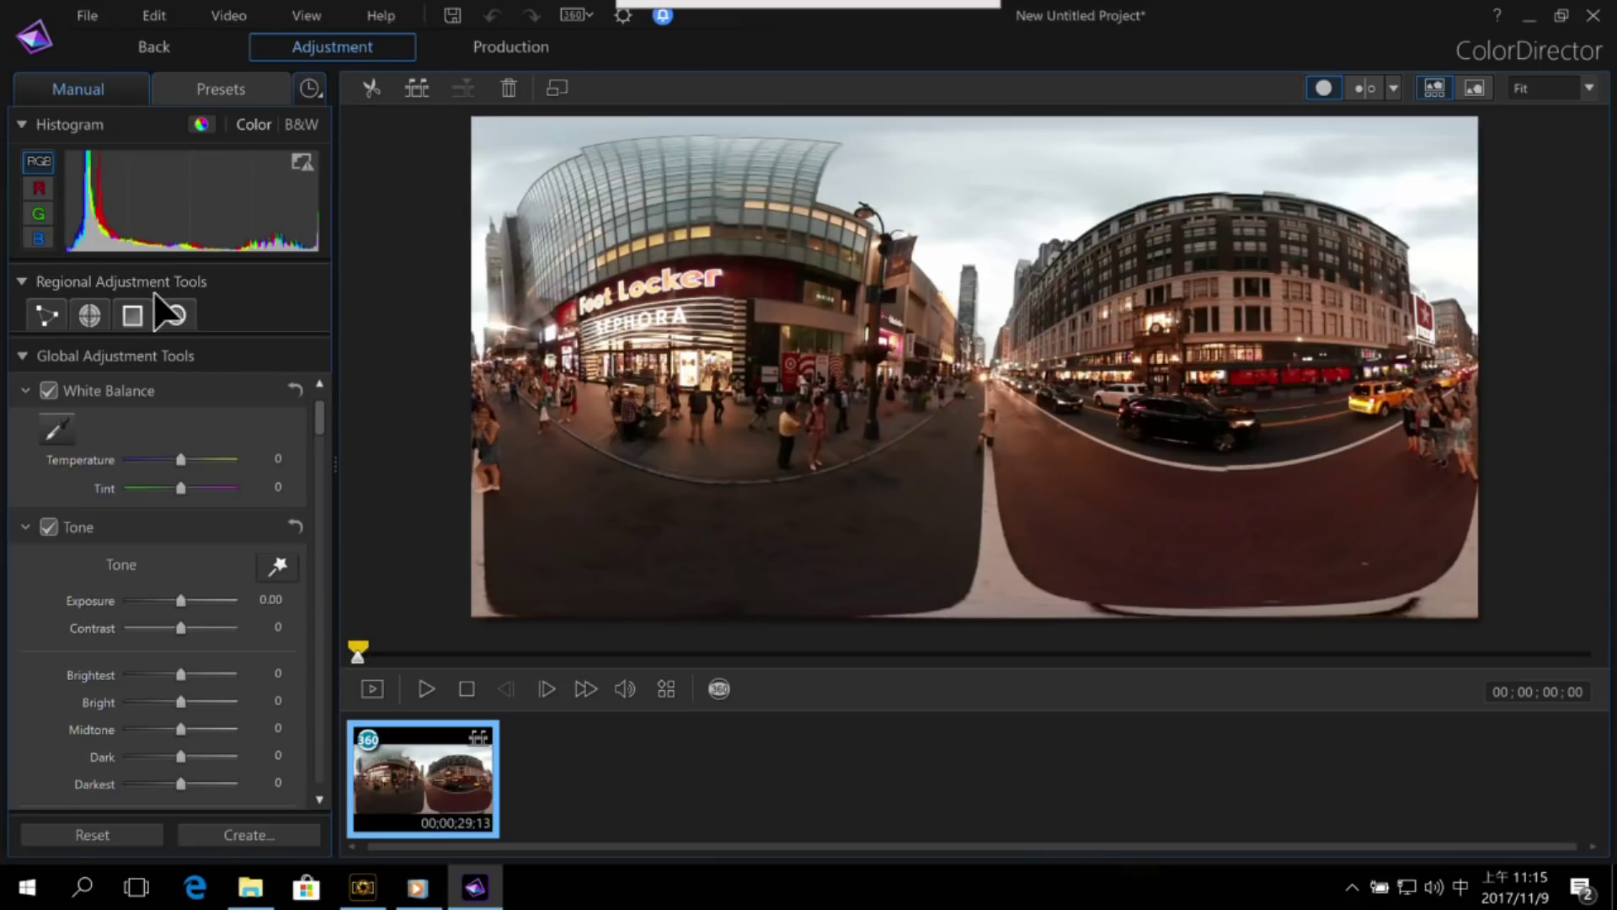
click(135, 319)
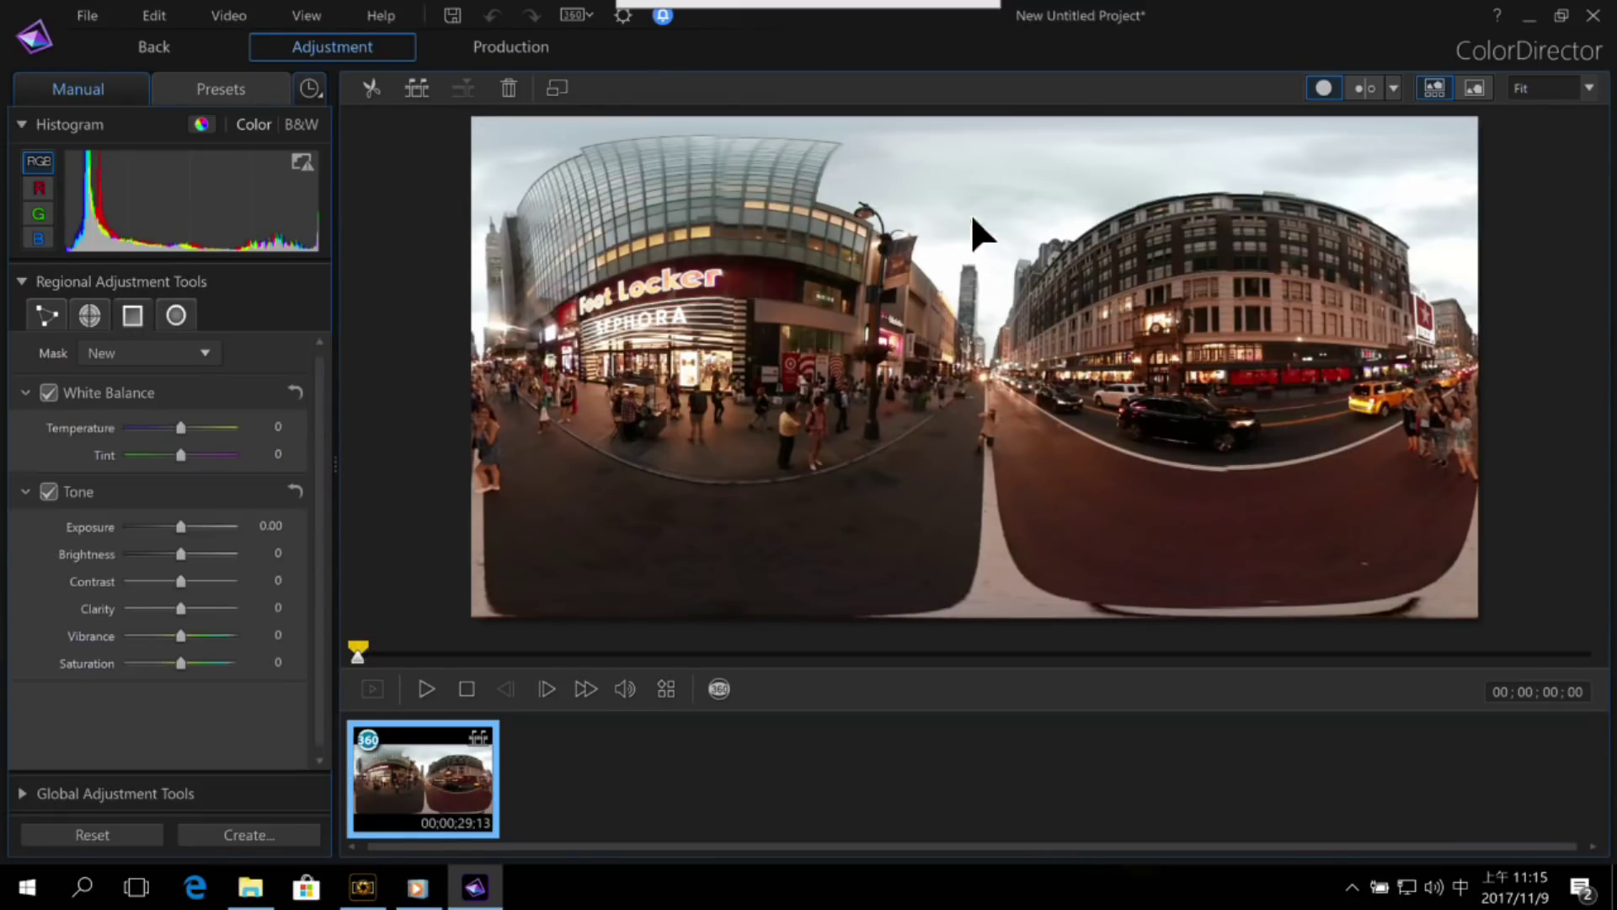
drag(983, 224, 985, 437)
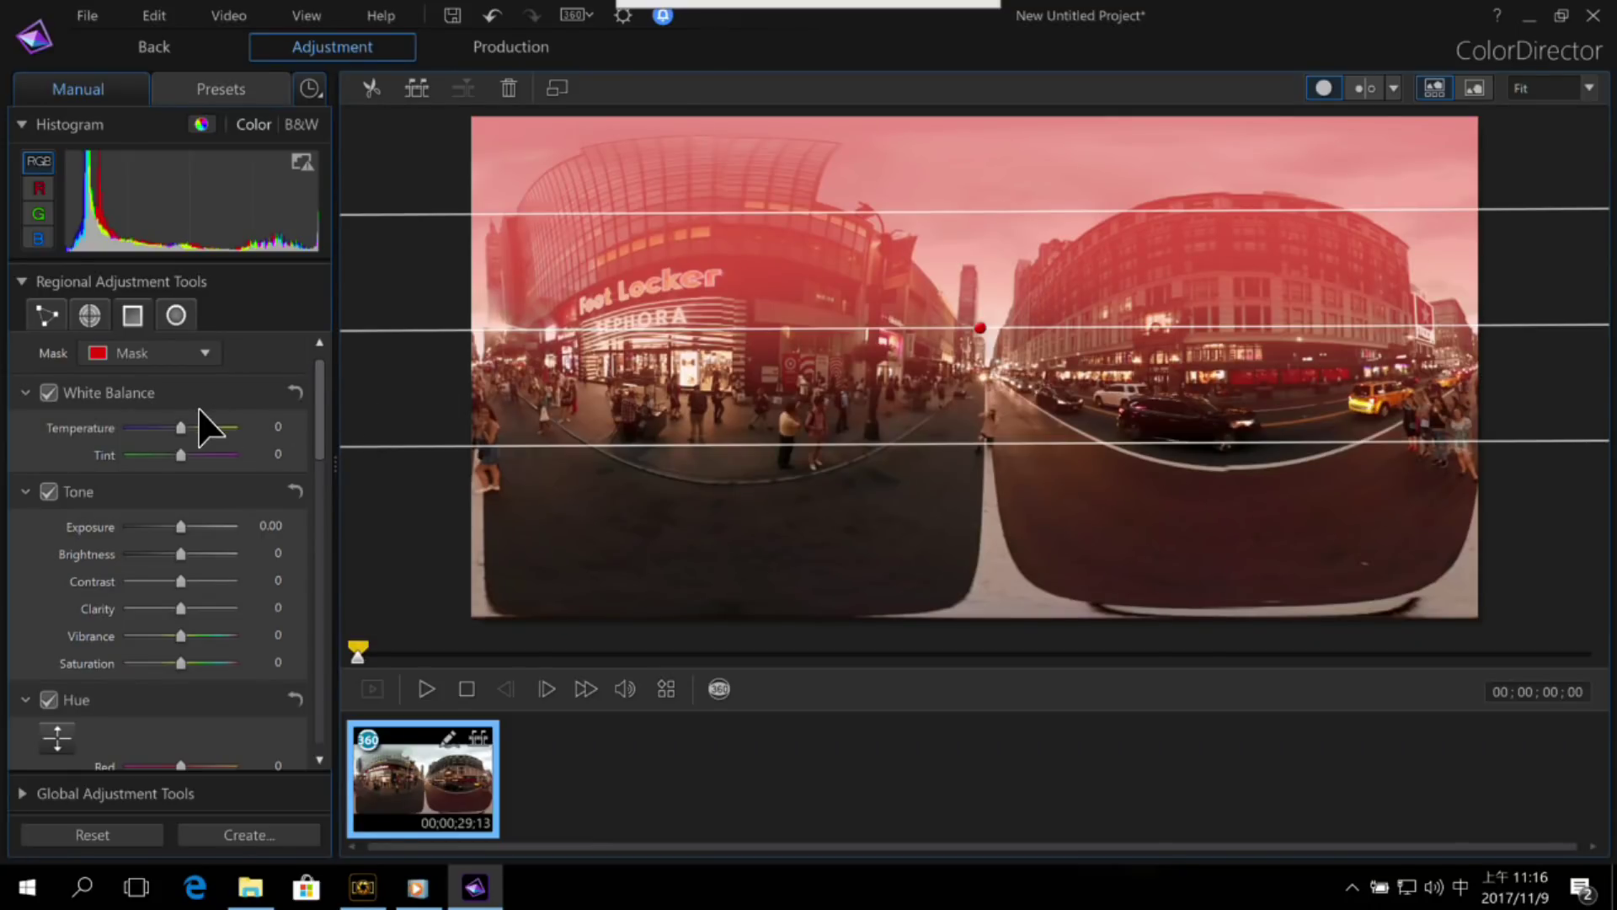
Step: Warm the masked sky by setting Temperature to 50, Tint to 36 and Exposure to -0.40
drag(187, 434, 215, 428)
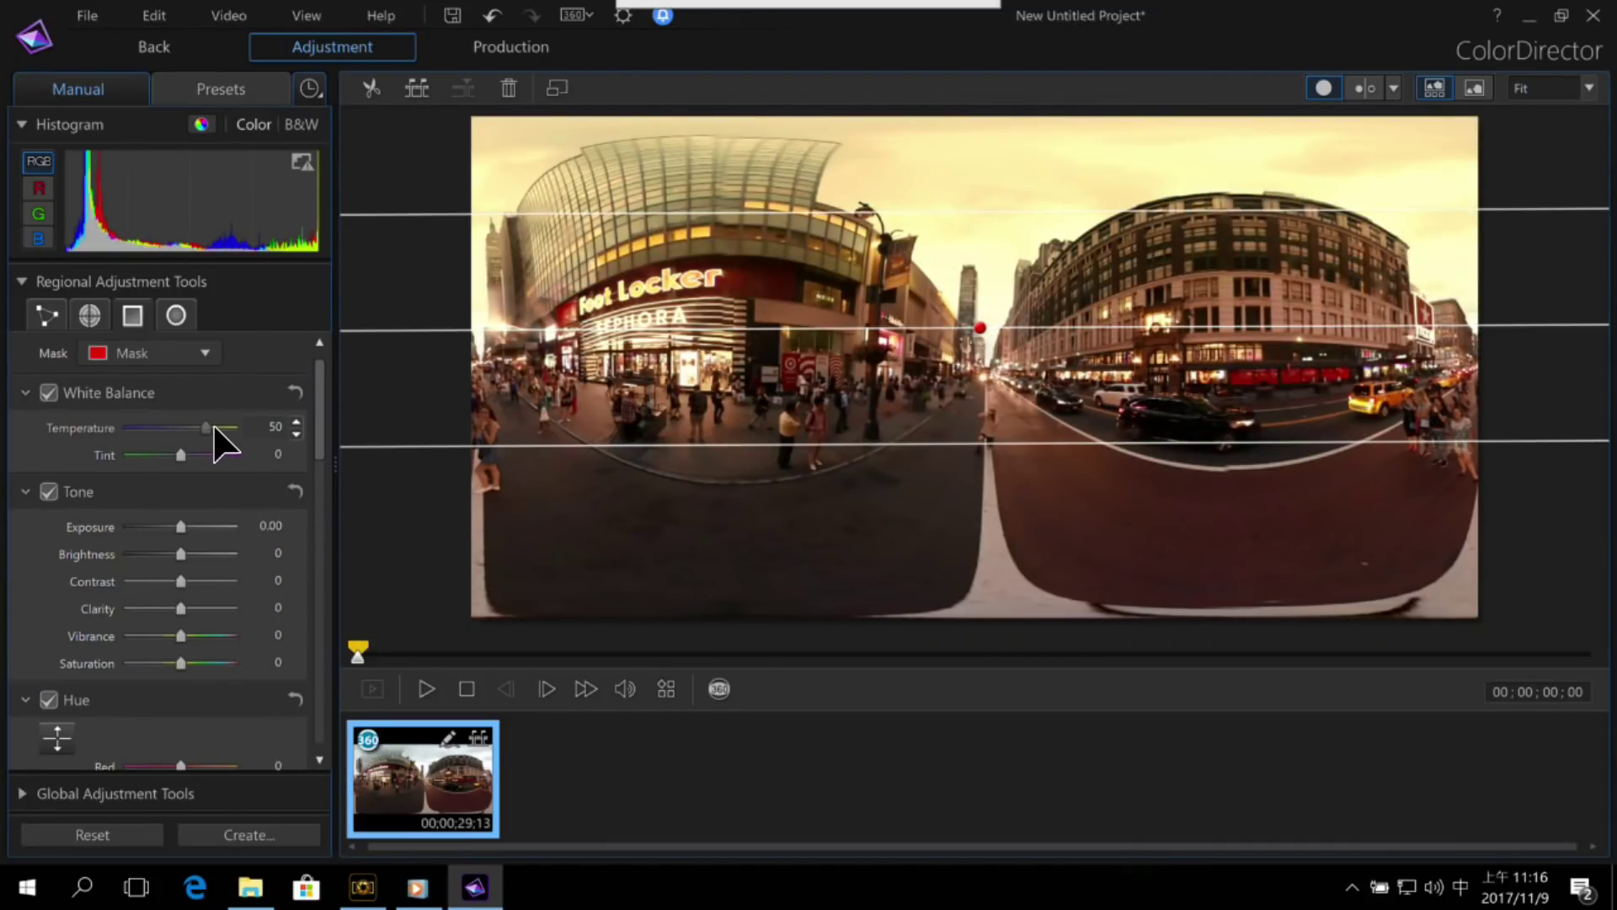
drag(185, 455, 200, 455)
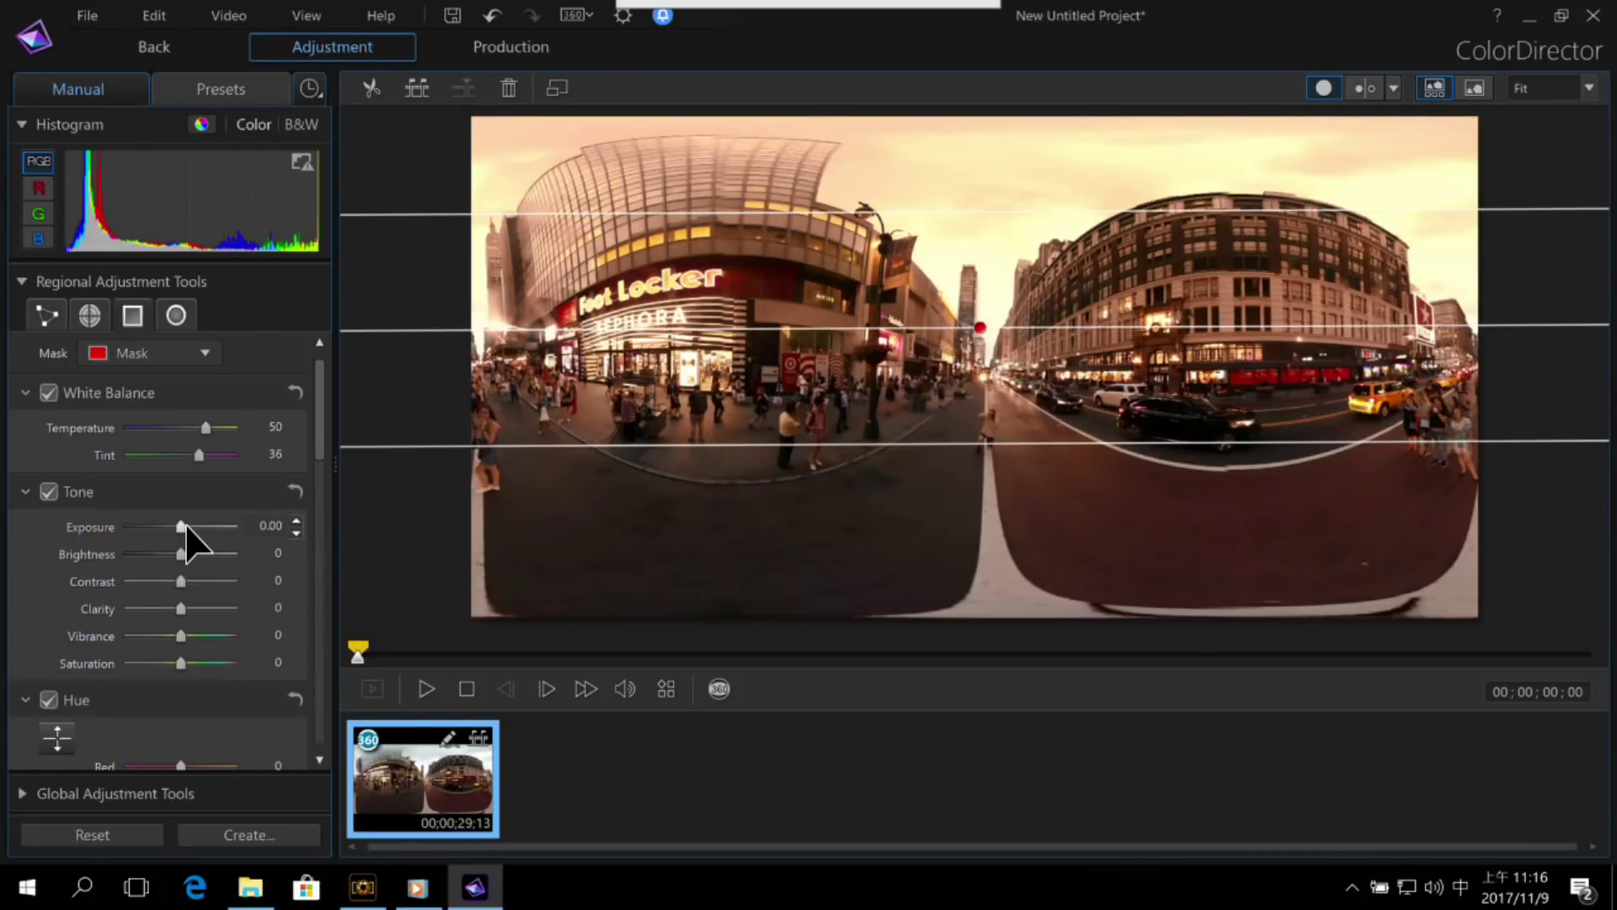
drag(186, 524, 180, 523)
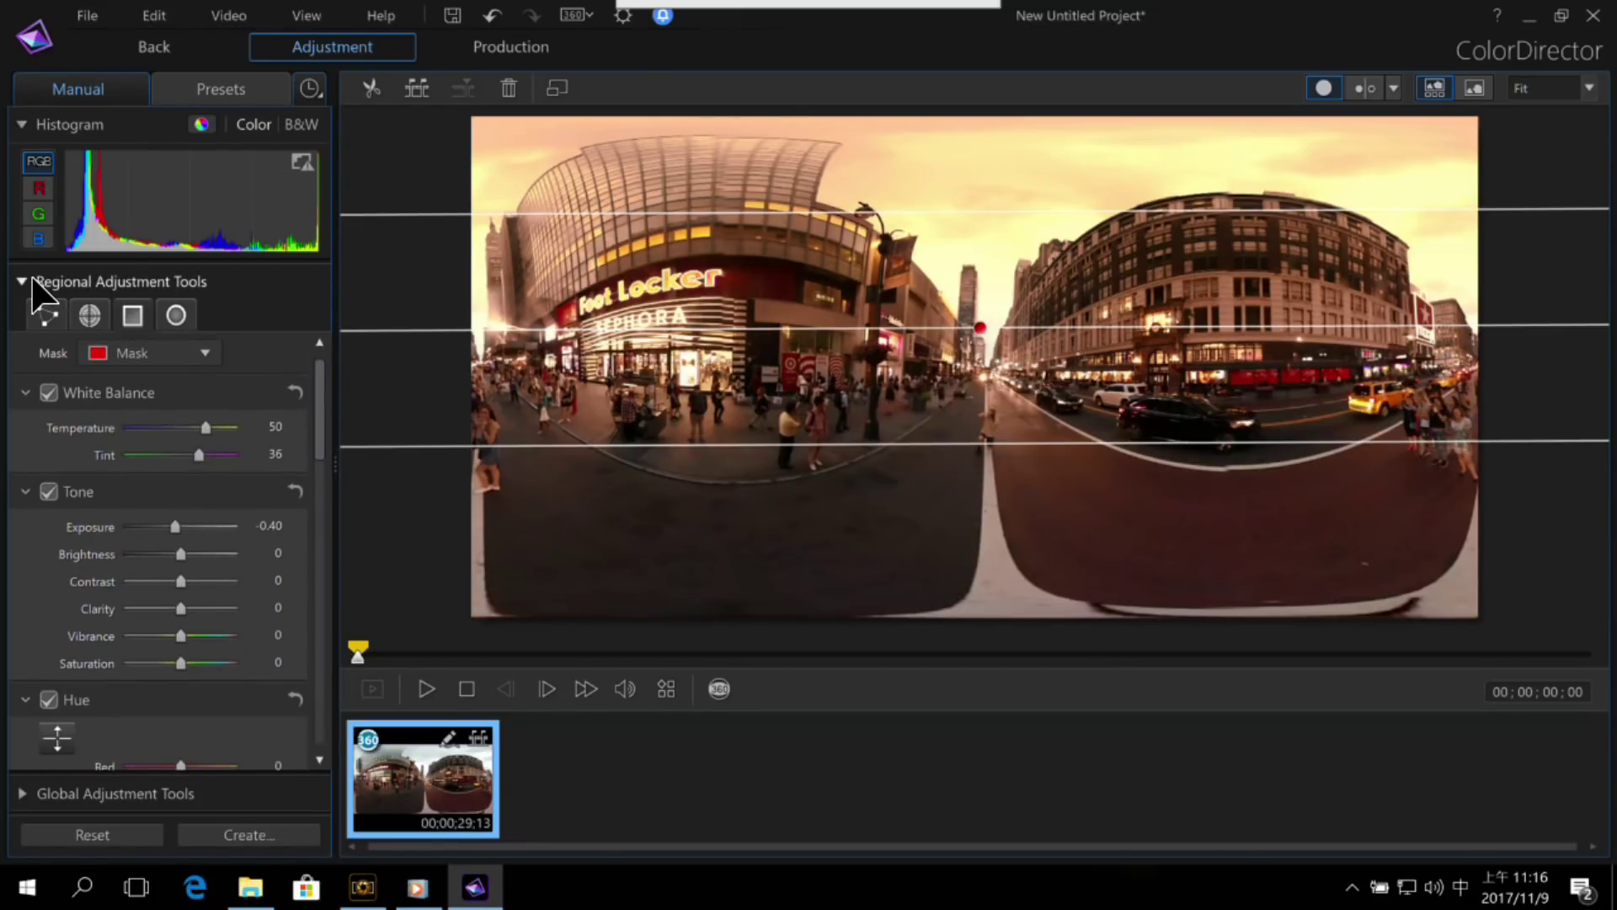
Step: Set the global HDR Effect glow strength to 33 and raise its edge strength, and review the graded clip back in PowerDirector
click(23, 283)
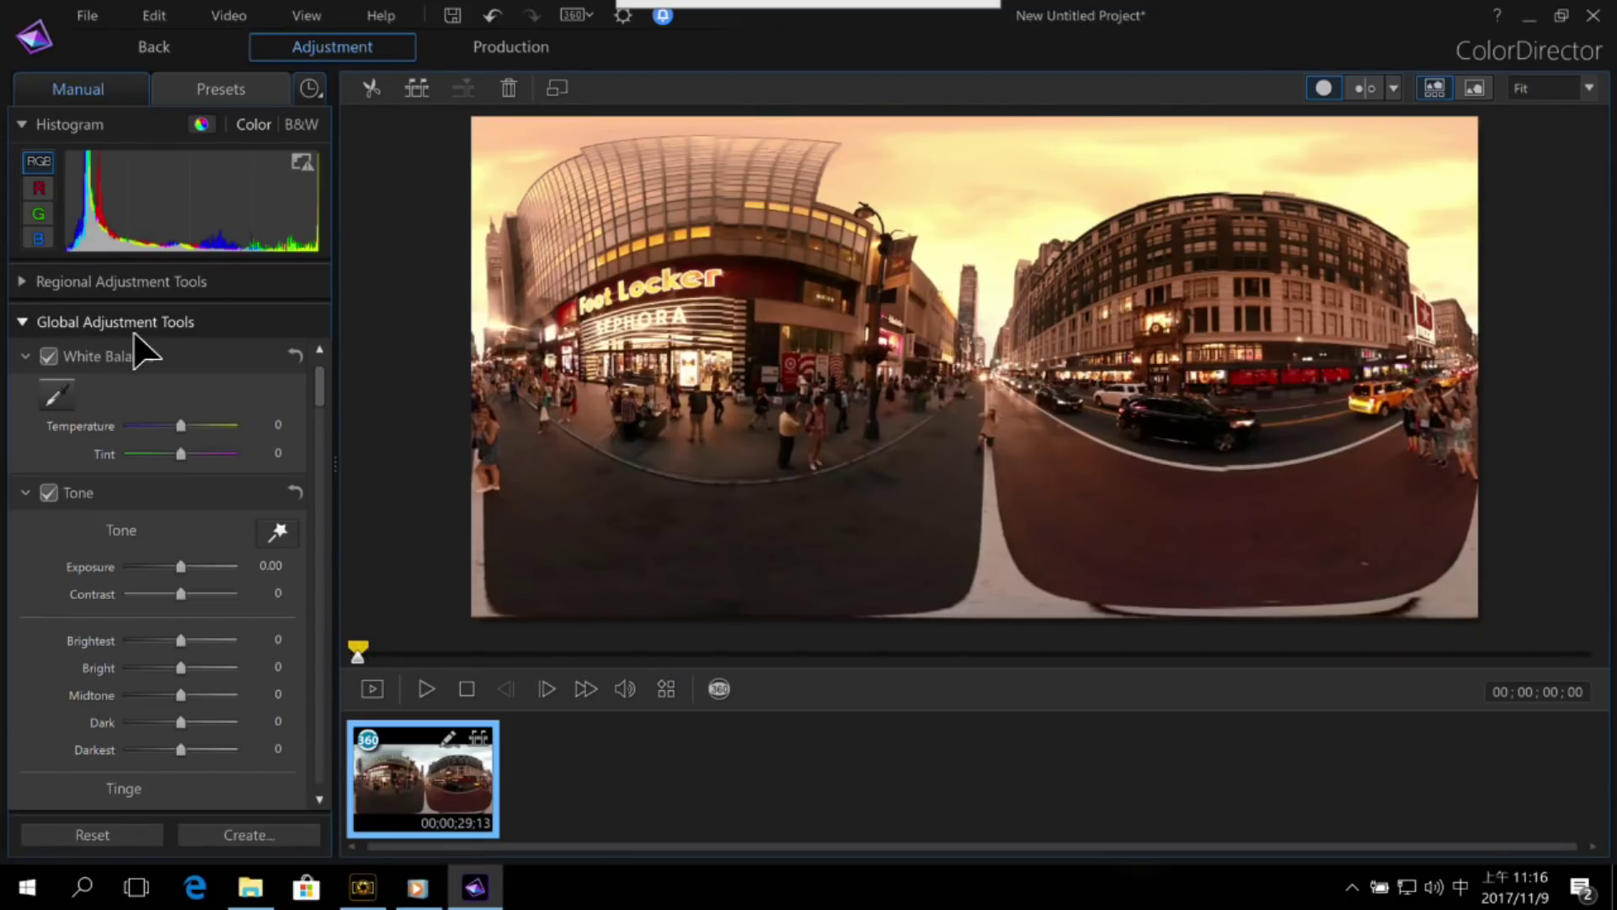
drag(321, 391, 321, 446)
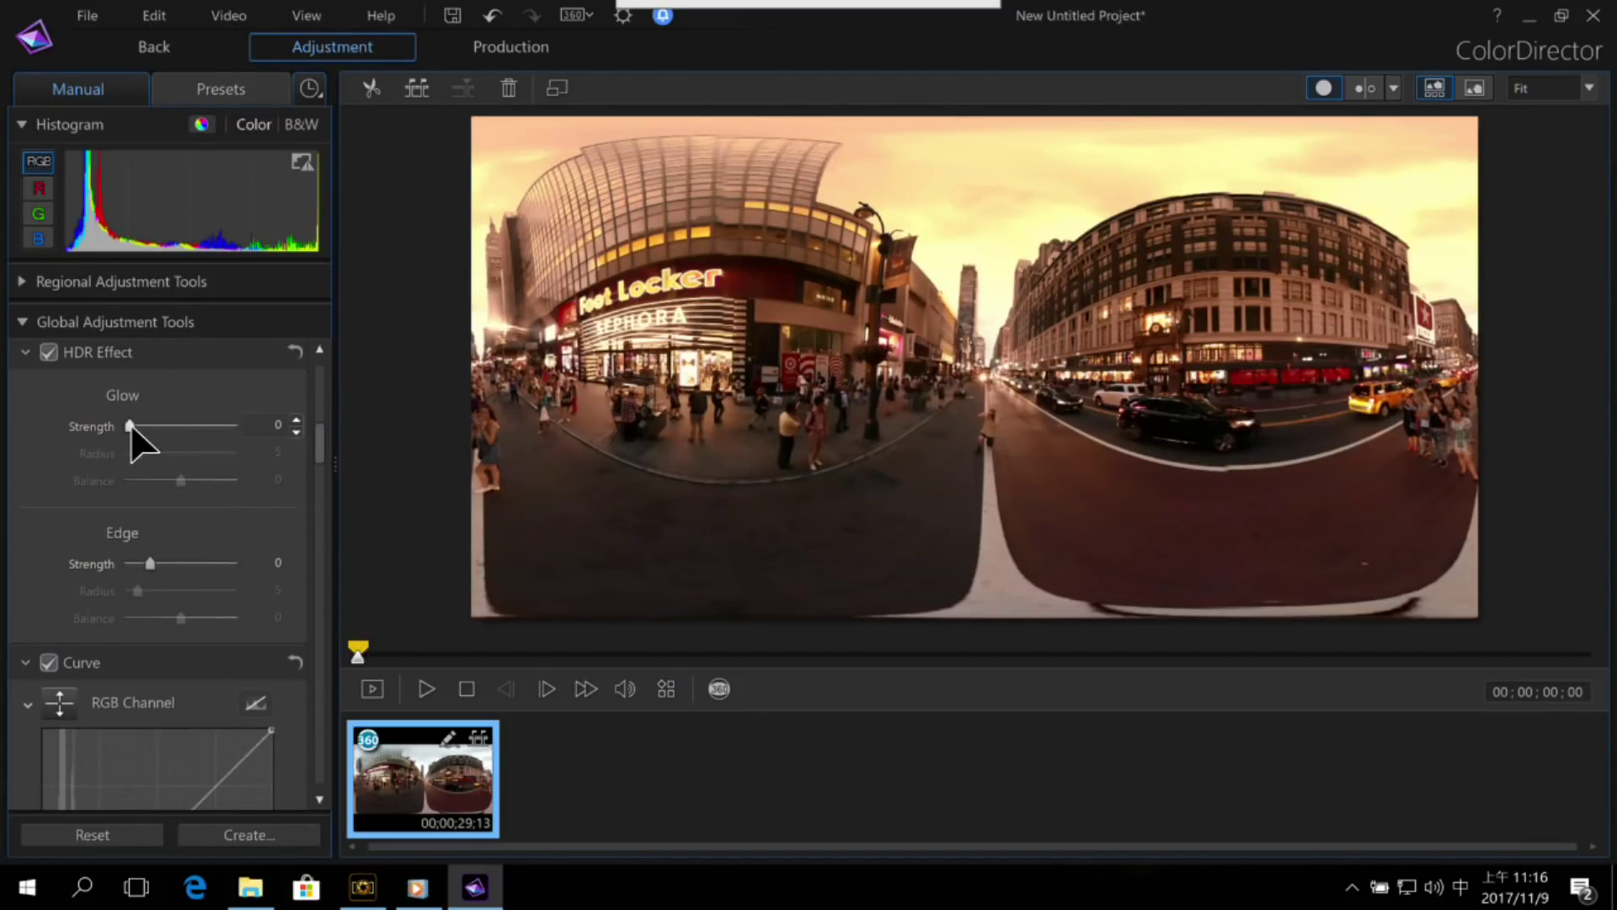
drag(131, 424, 169, 425)
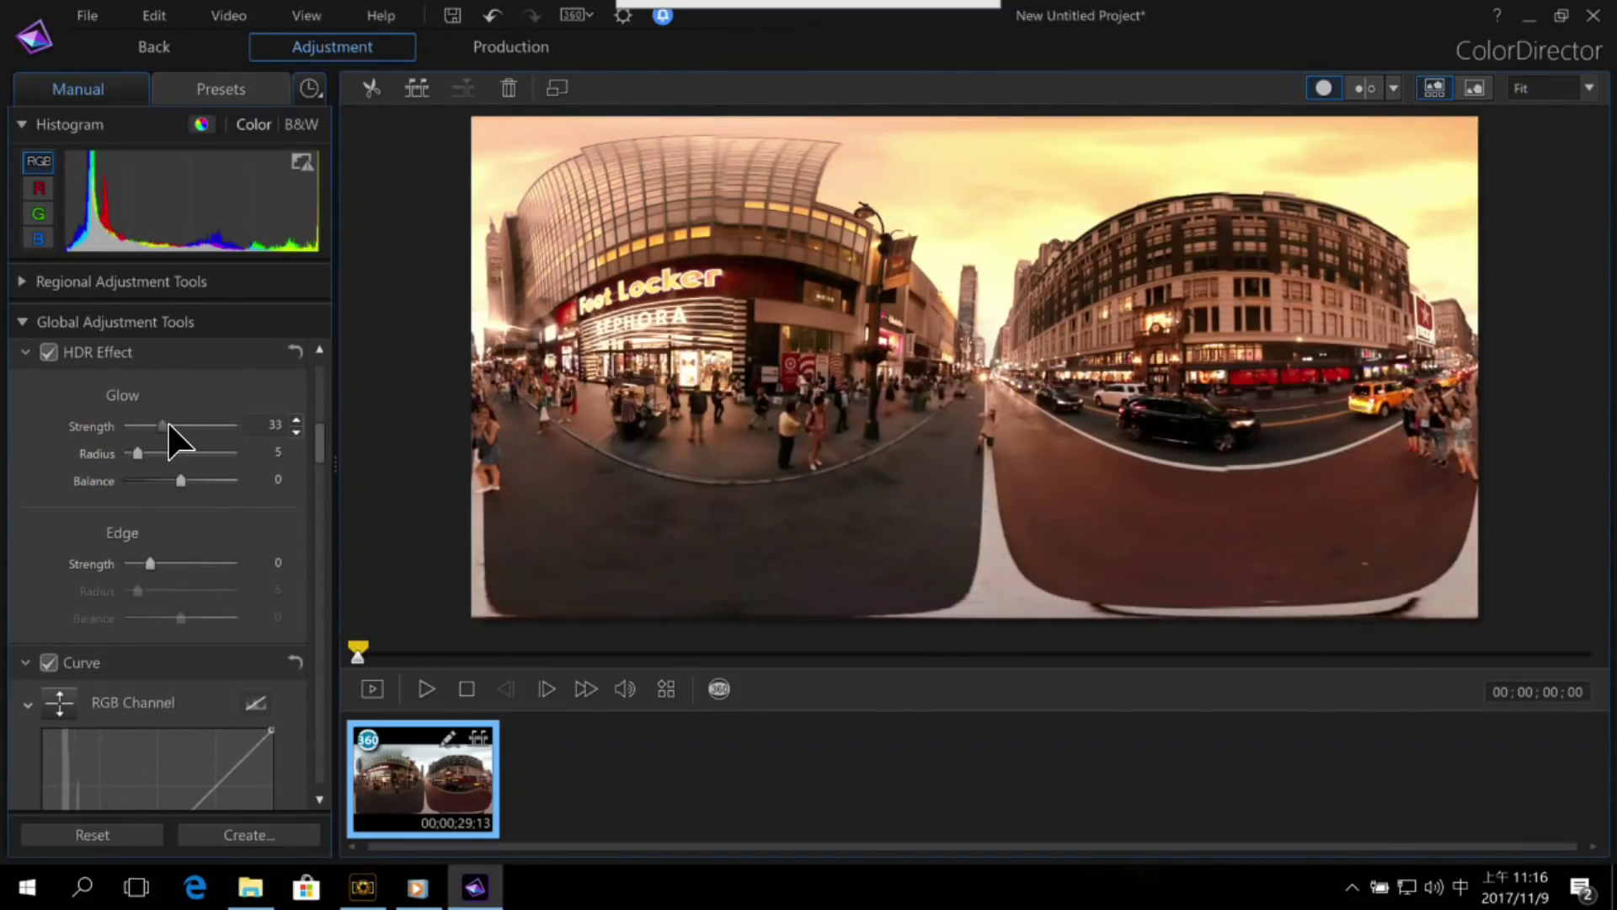
drag(153, 564, 176, 564)
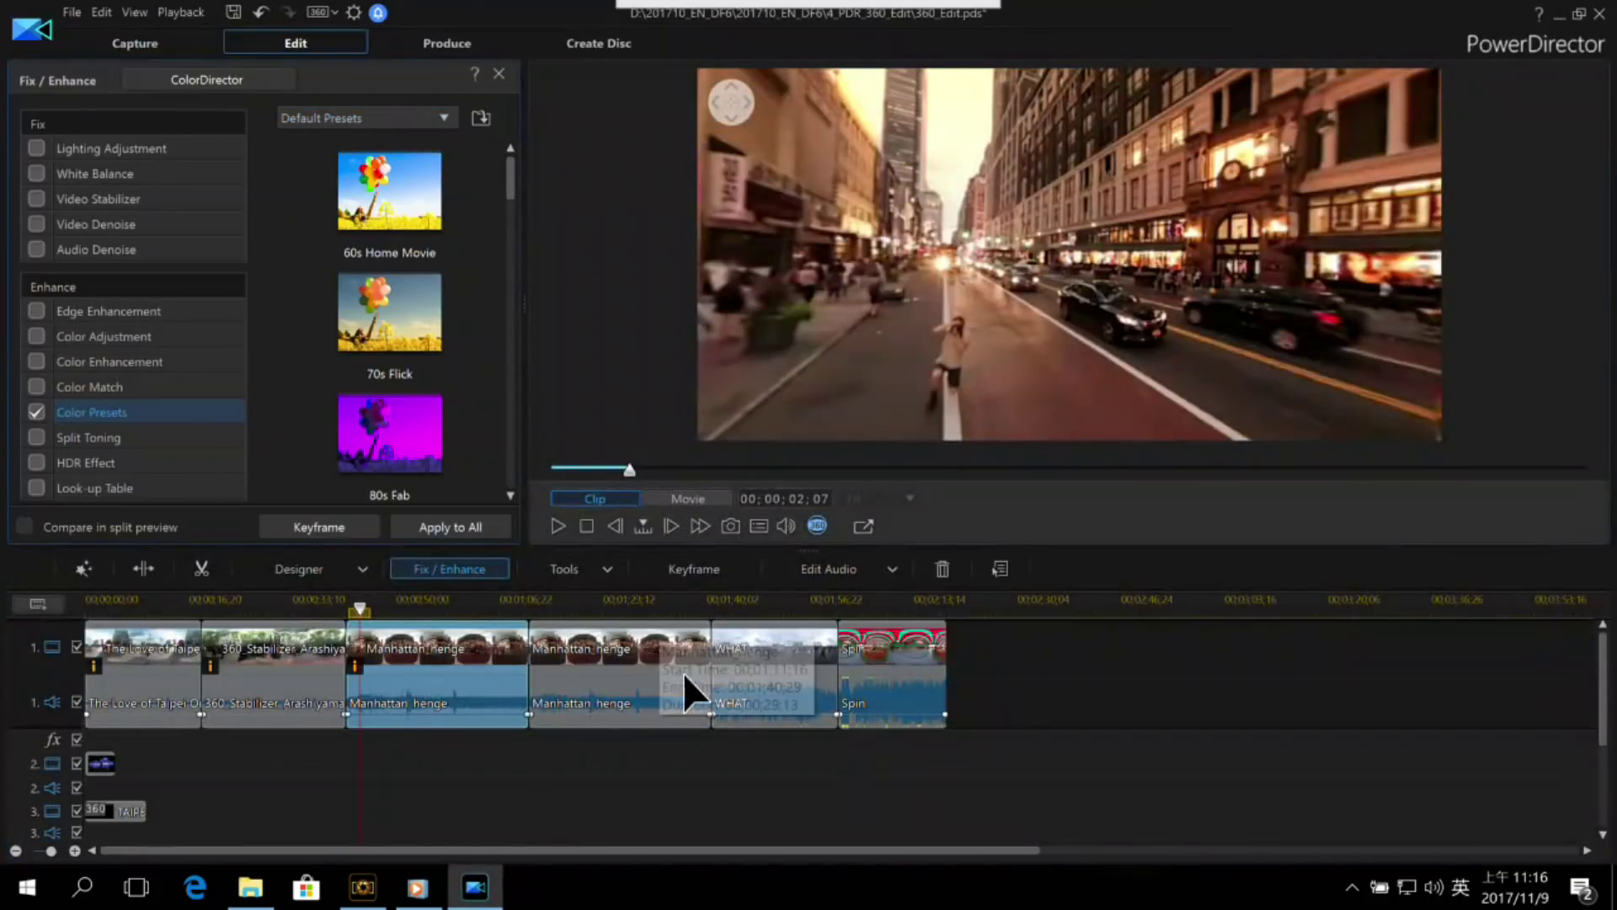
drag(1126, 331, 1103, 244)
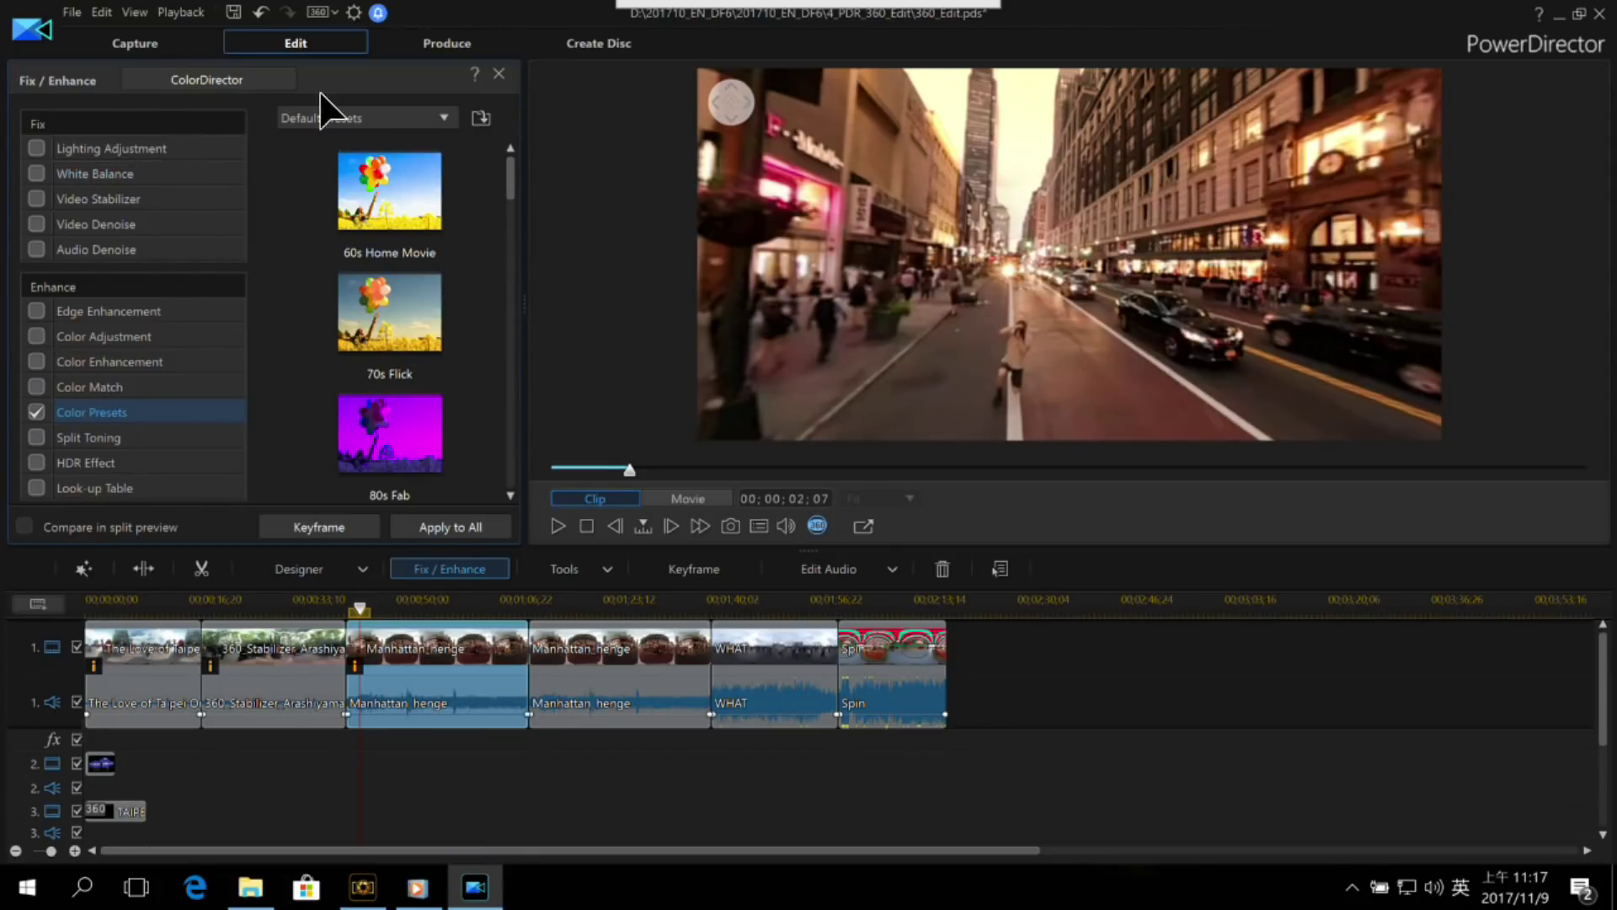
Step: Close the color fix settings and search the video effects library for "lens"
click(498, 75)
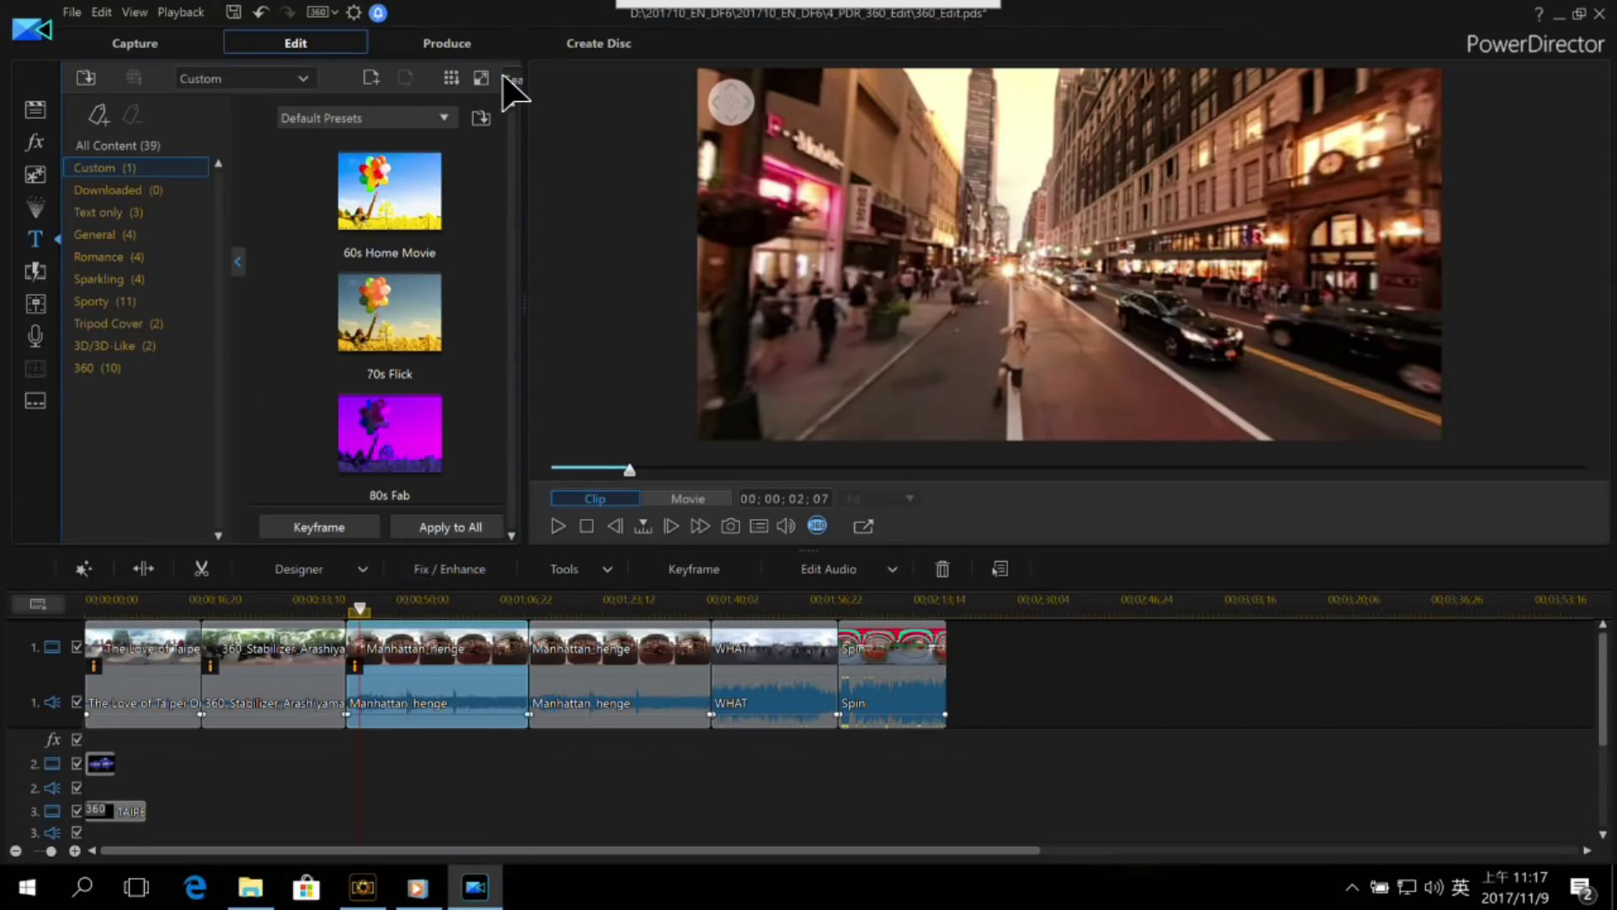
click(35, 143)
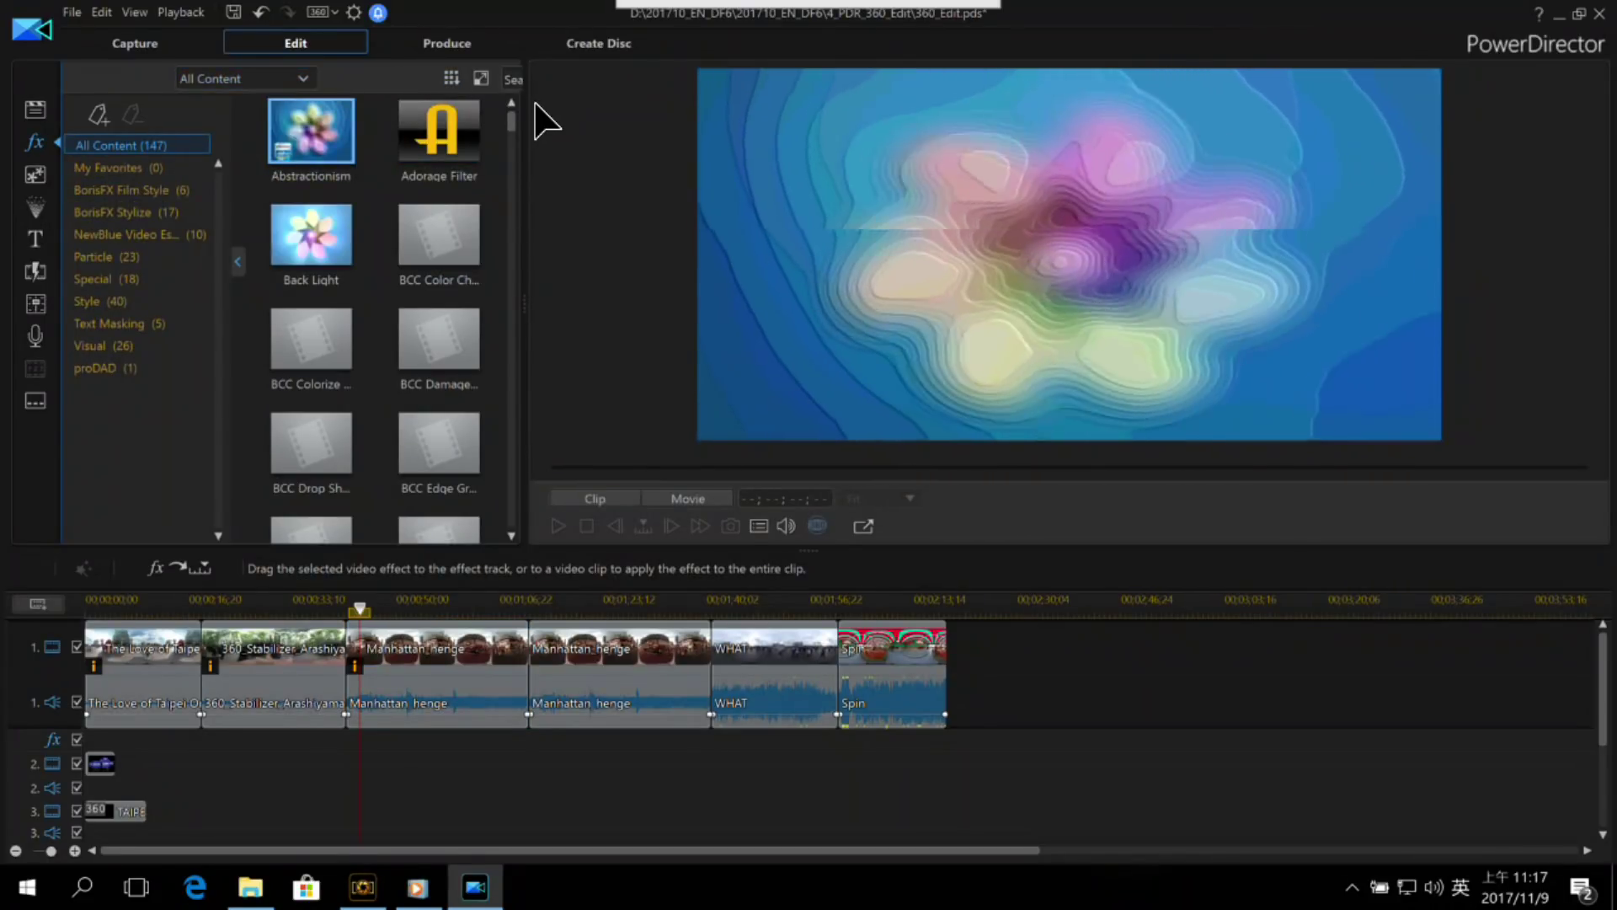
drag(527, 305, 627, 299)
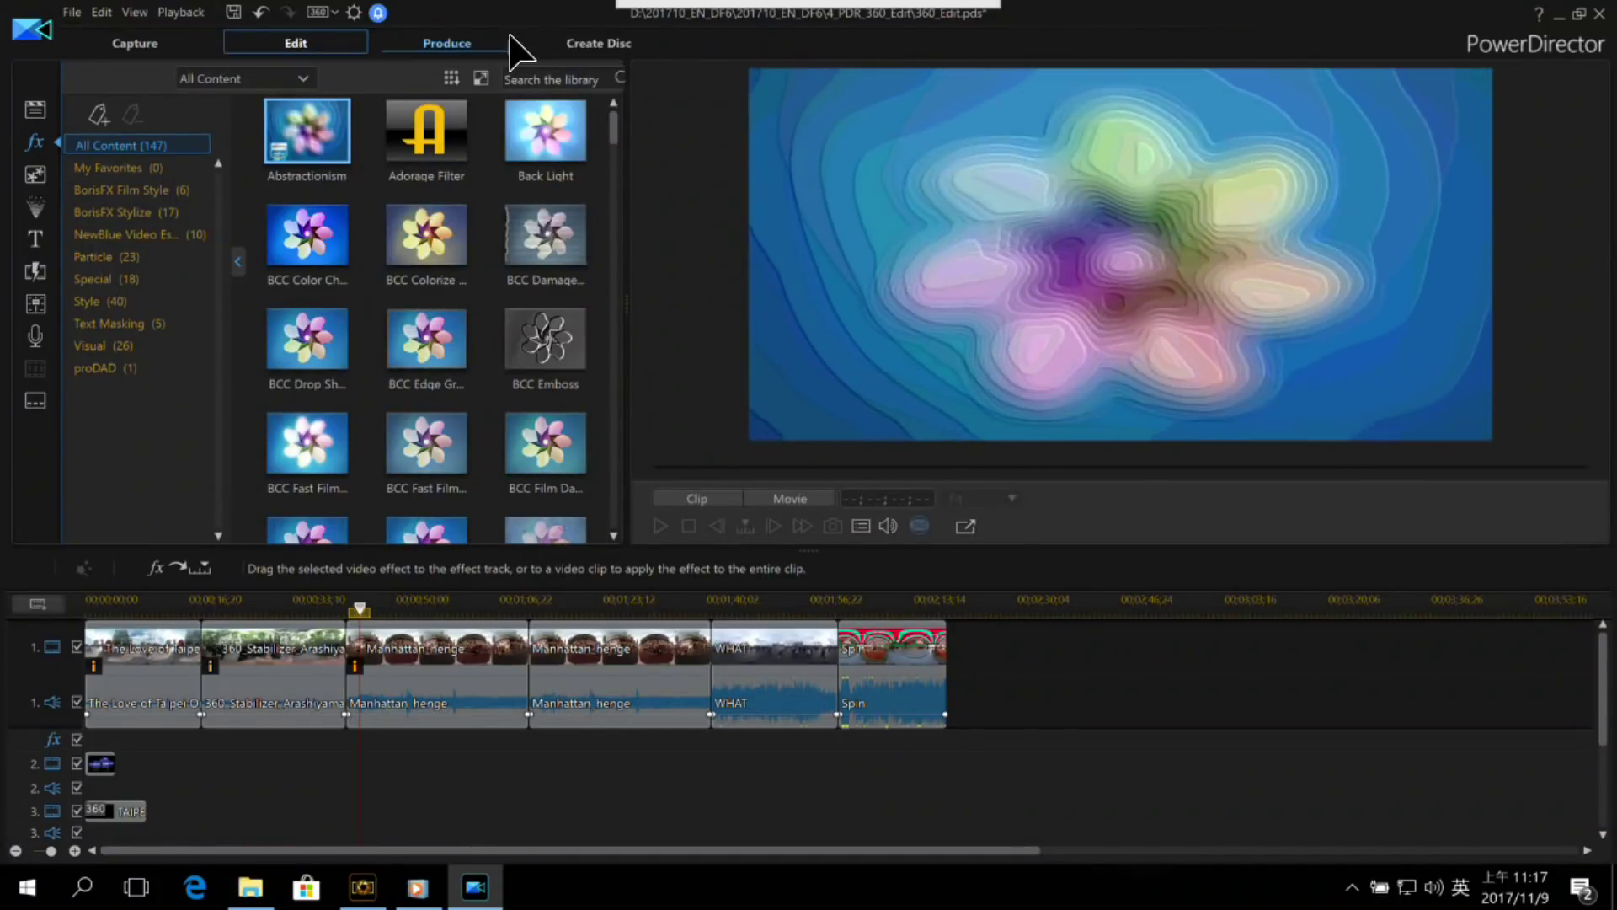
click(539, 75)
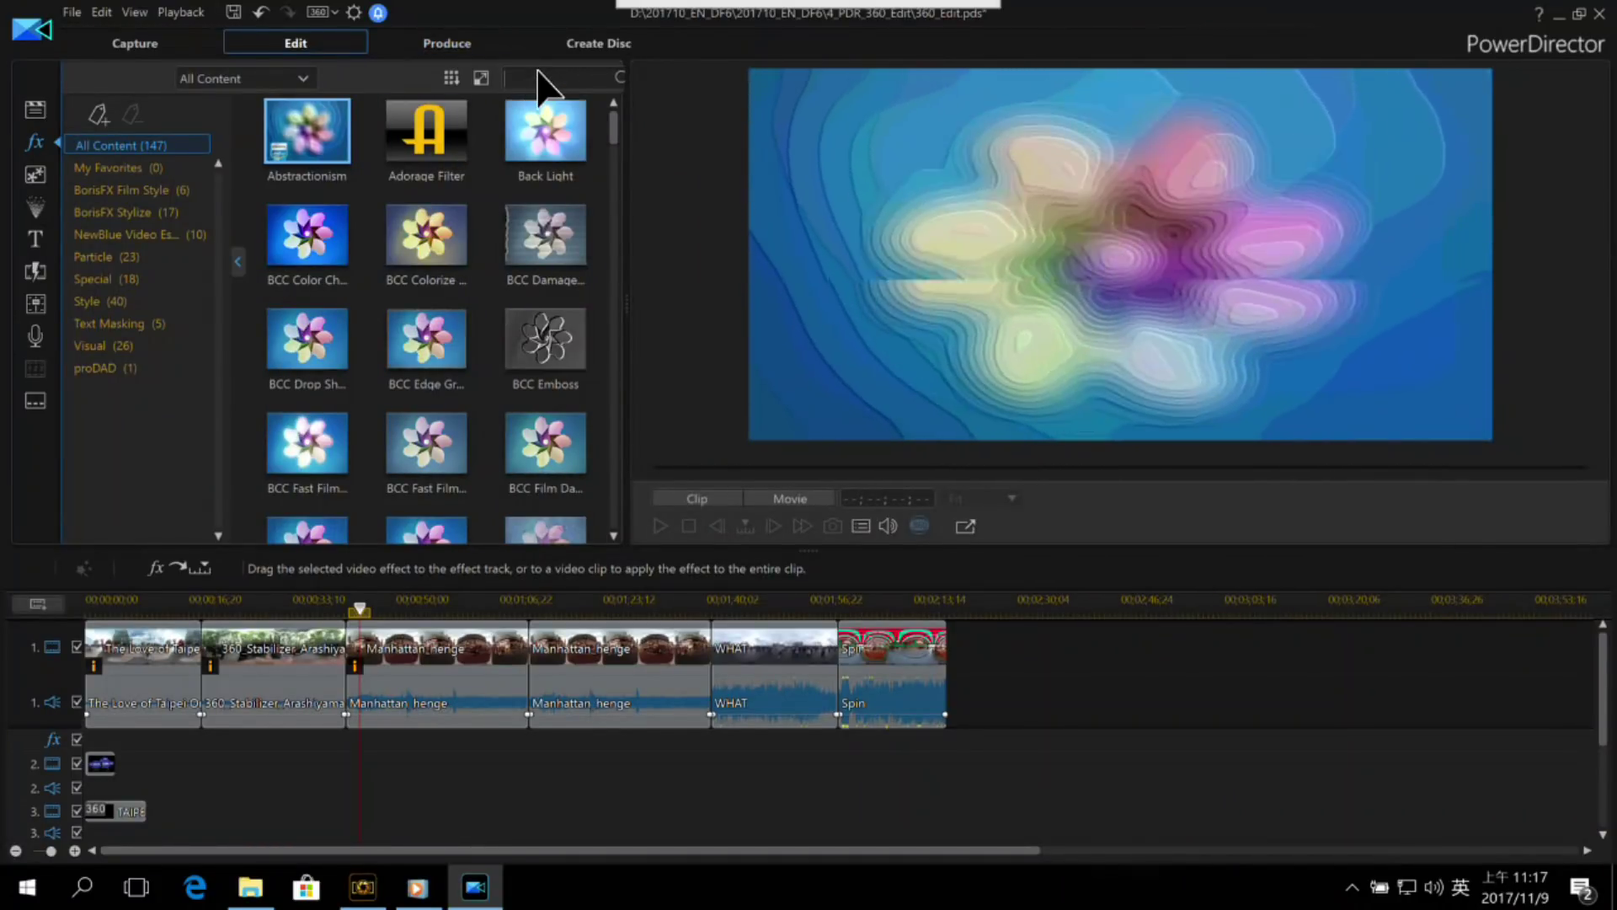
text(lens)
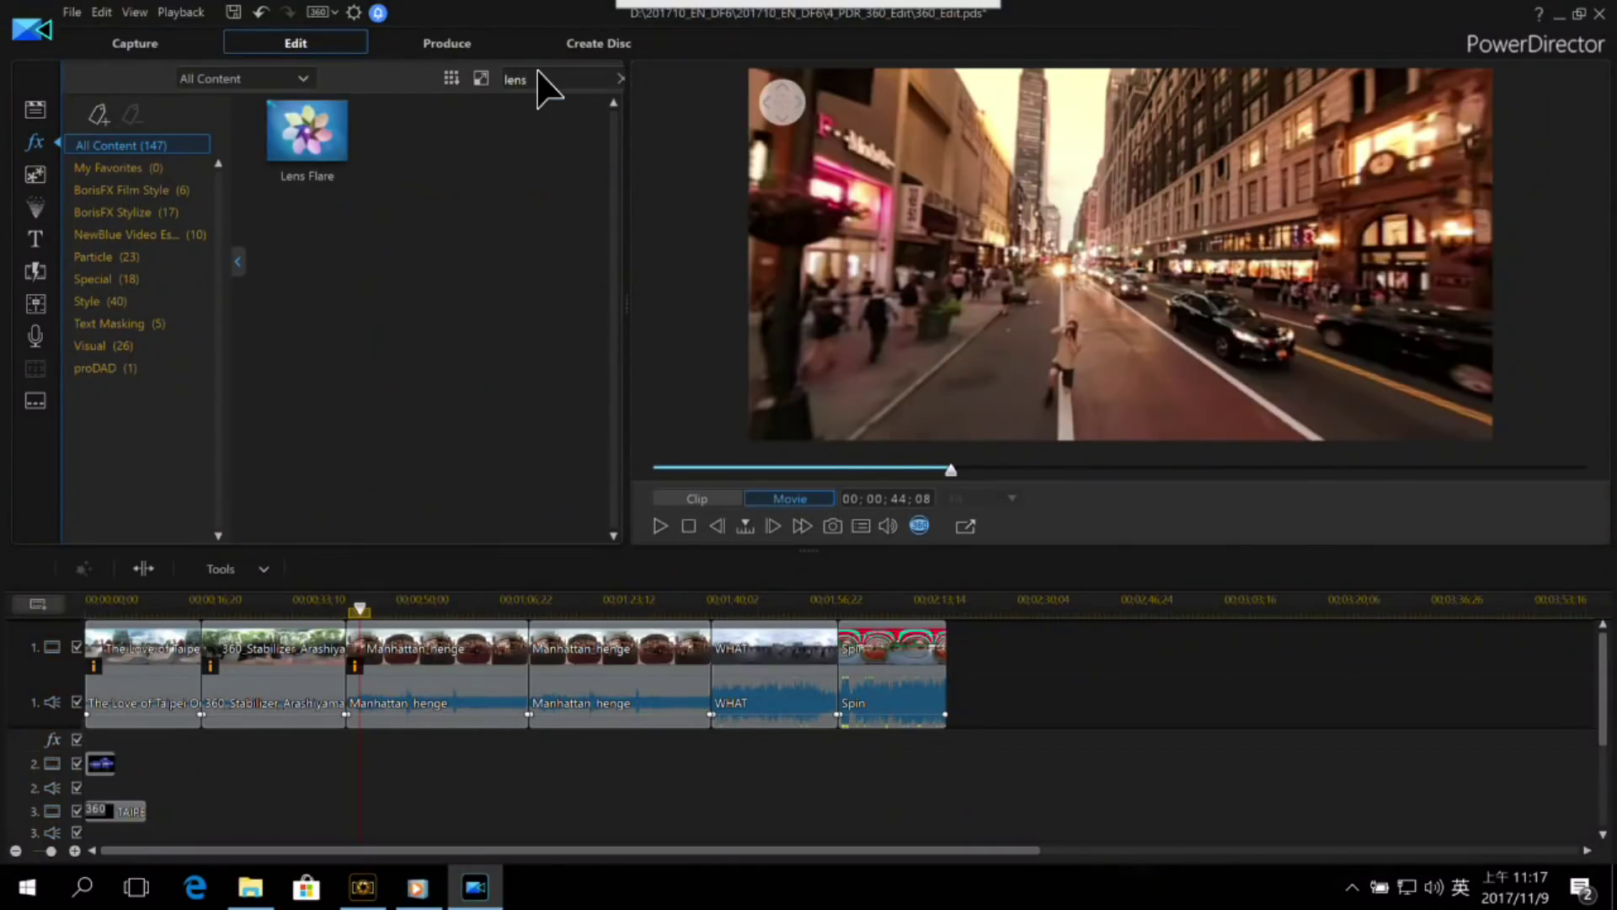
Step: Apply the Lens Flare effect to the first Manhattan henge clip and look around the 360 preview to check the flare
click(319, 128)
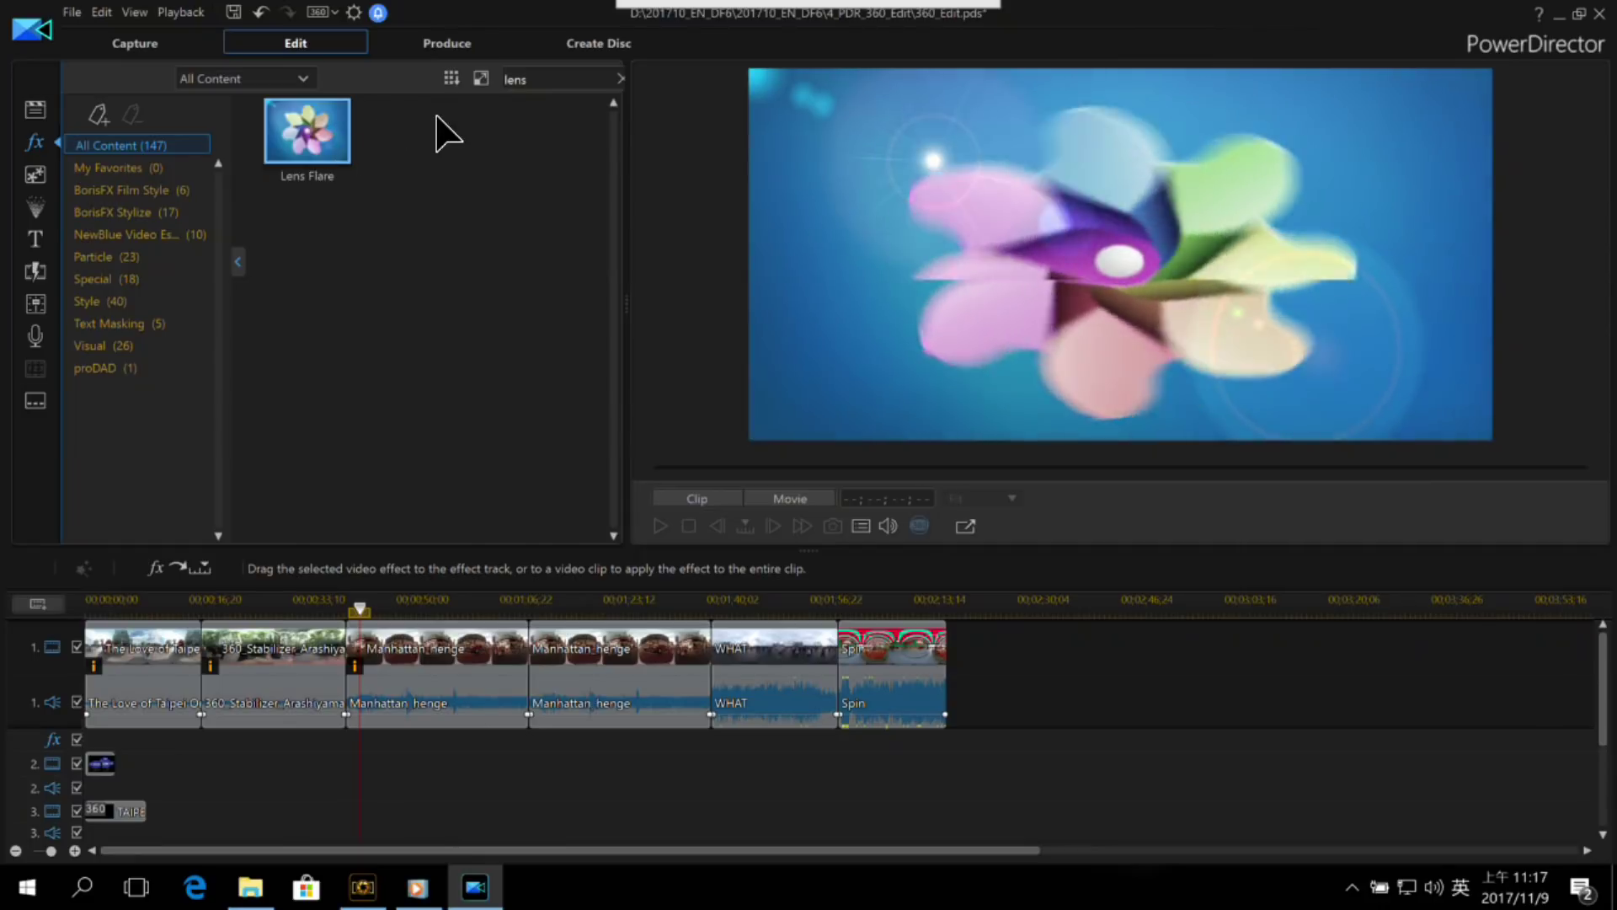
drag(318, 160, 406, 649)
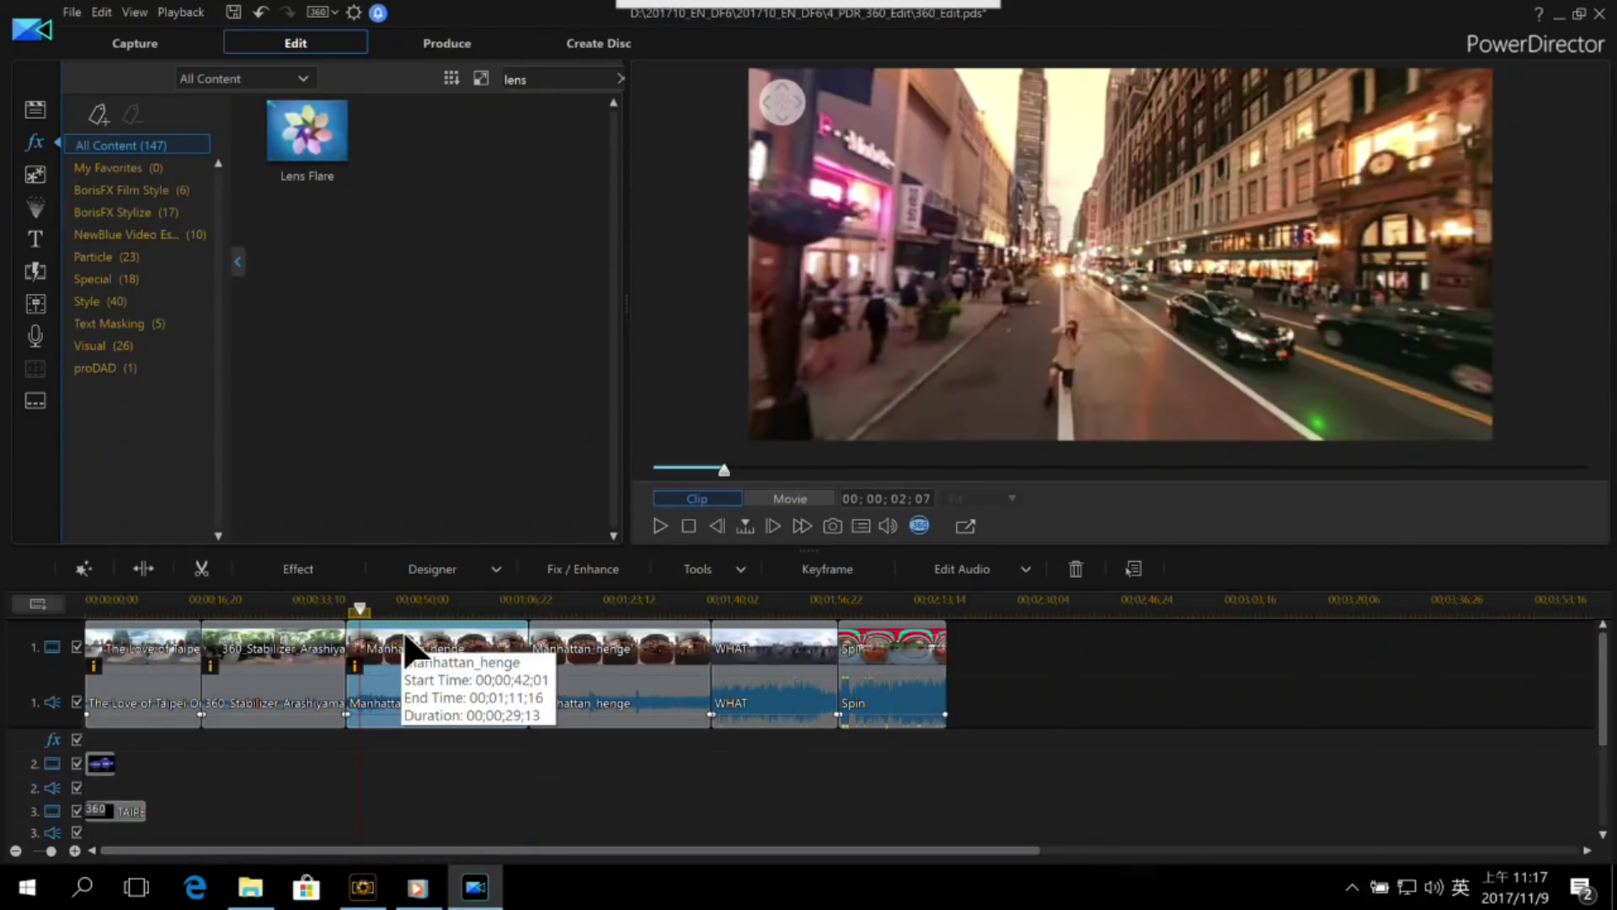
drag(957, 151, 1092, 299)
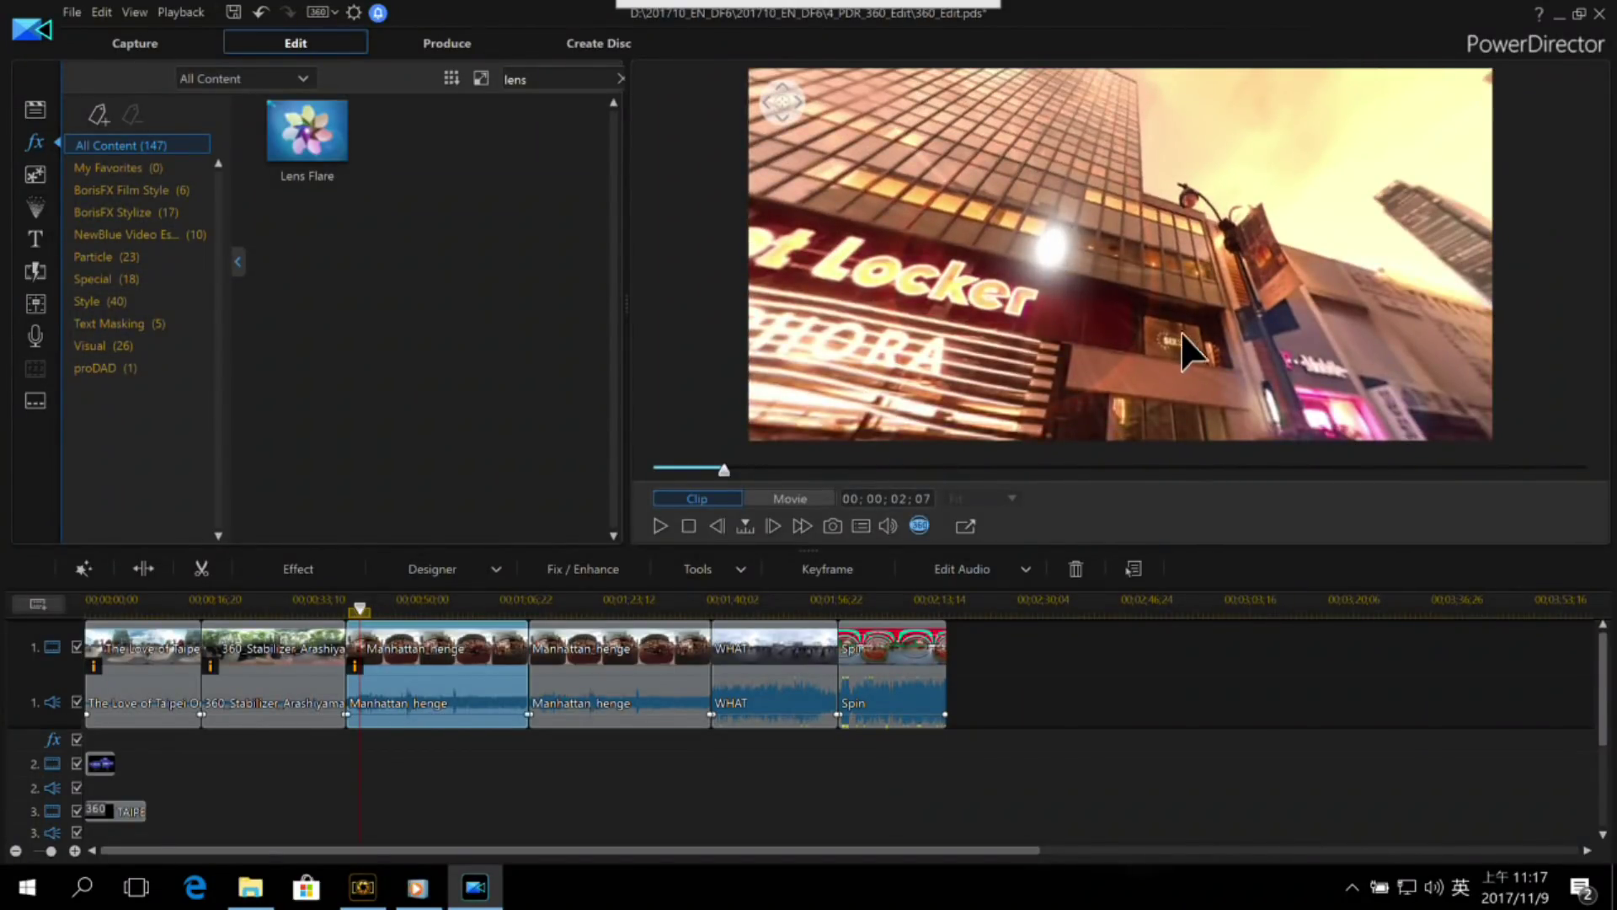
drag(1180, 331, 1231, 310)
drag(968, 167, 1092, 299)
drag(990, 234, 1131, 202)
drag(1296, 362, 1263, 316)
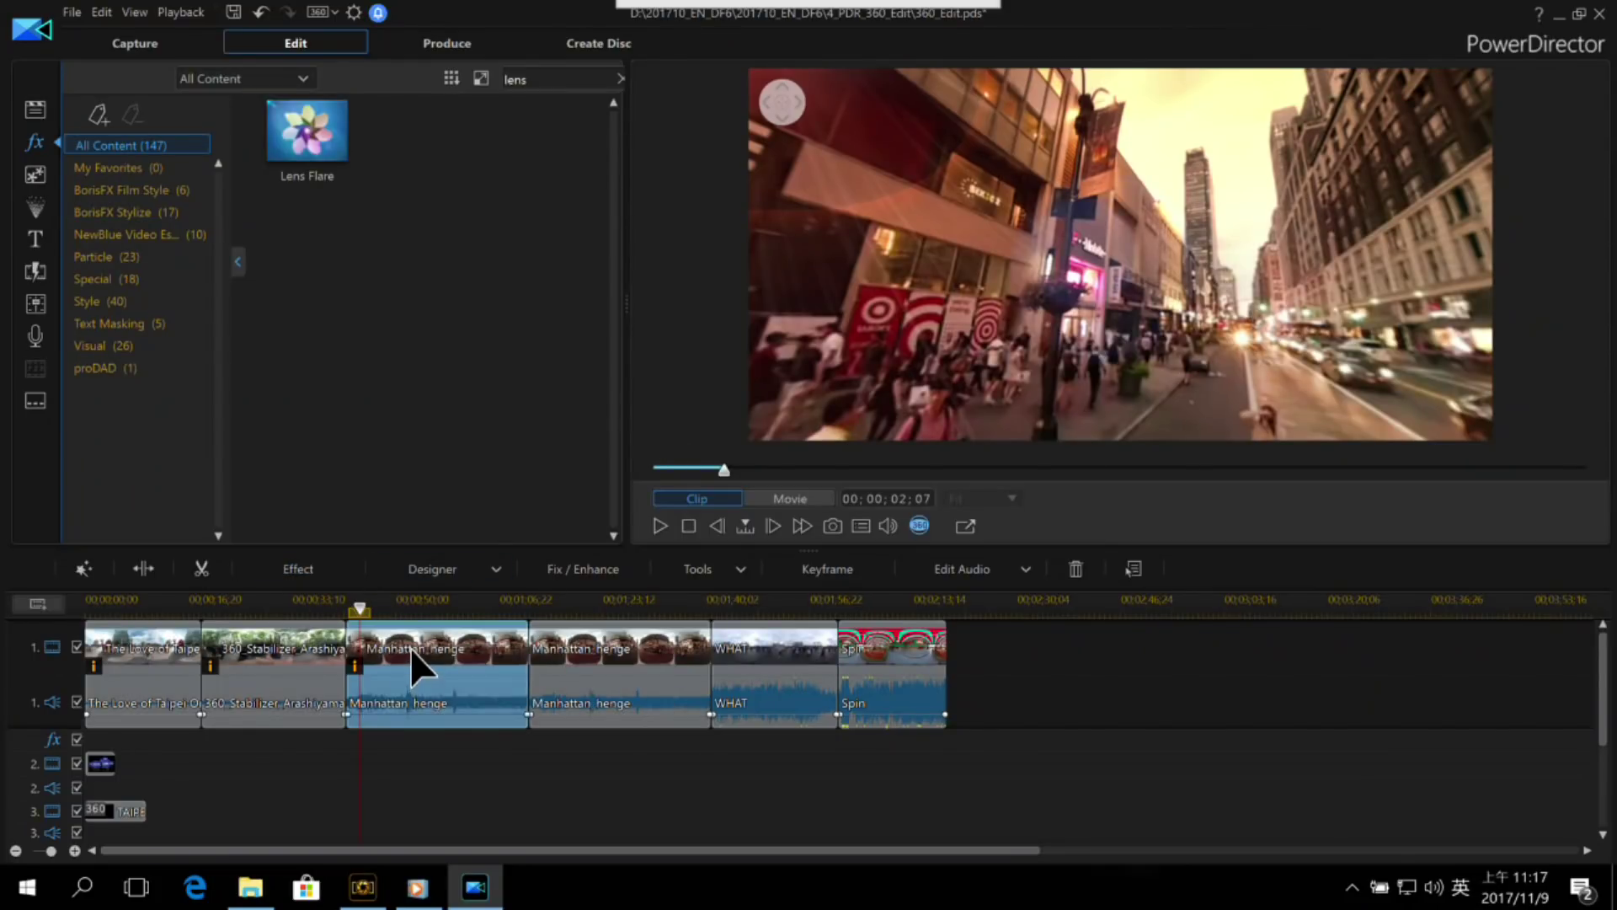
Step: Try lens flare Type 2 on the first Manhattan henge clip, settle on Type 3, and check it around the storefront
click(344, 570)
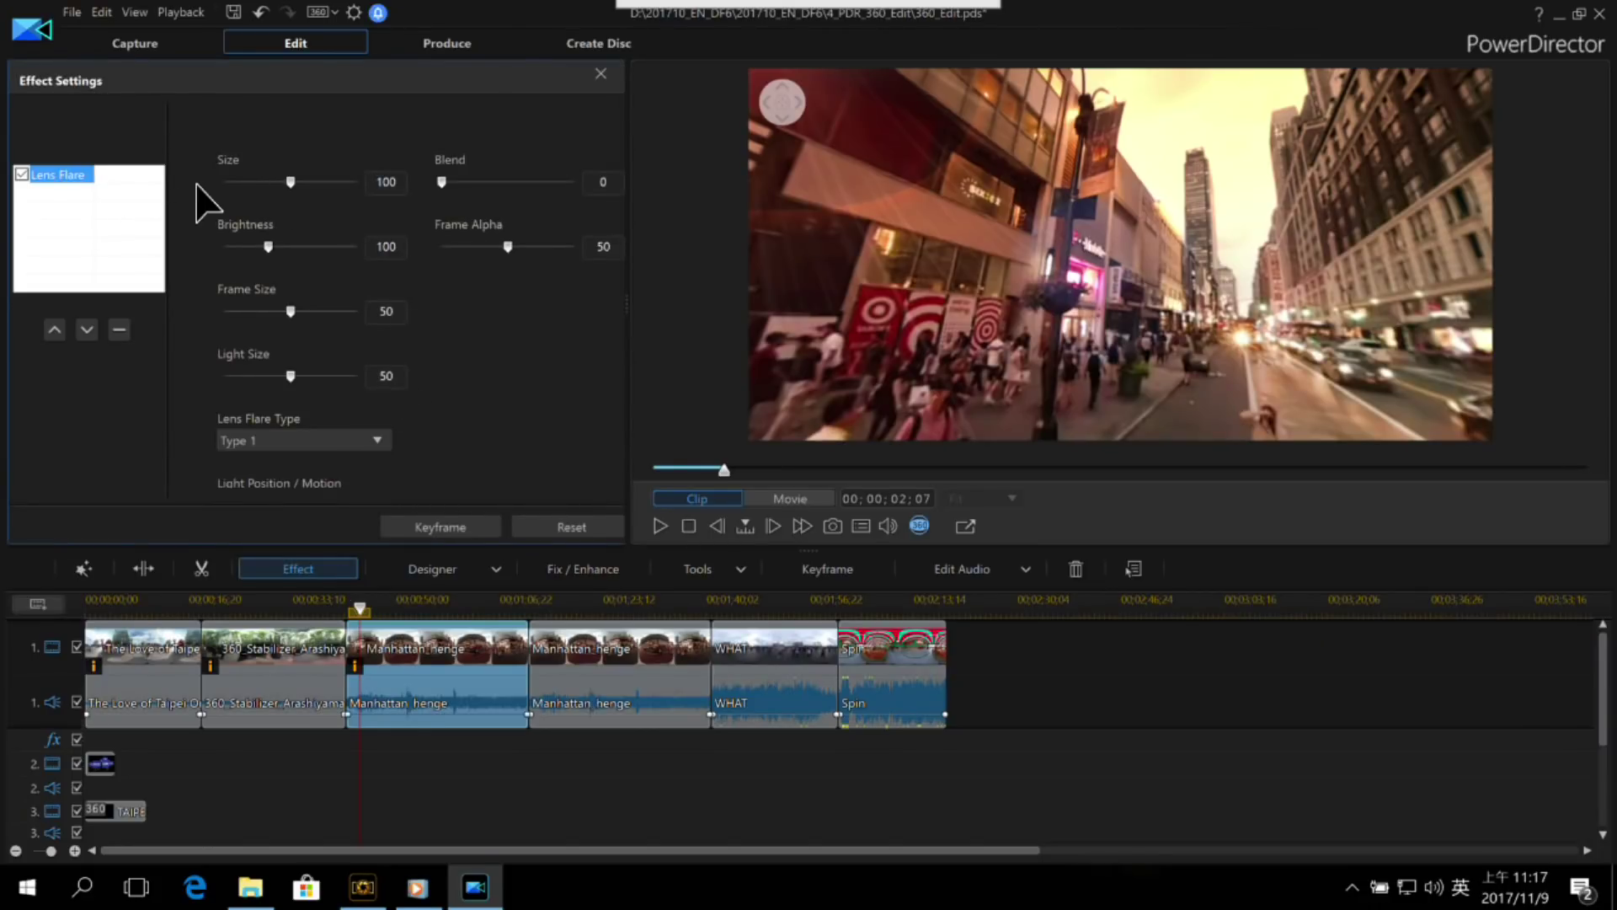
click(360, 439)
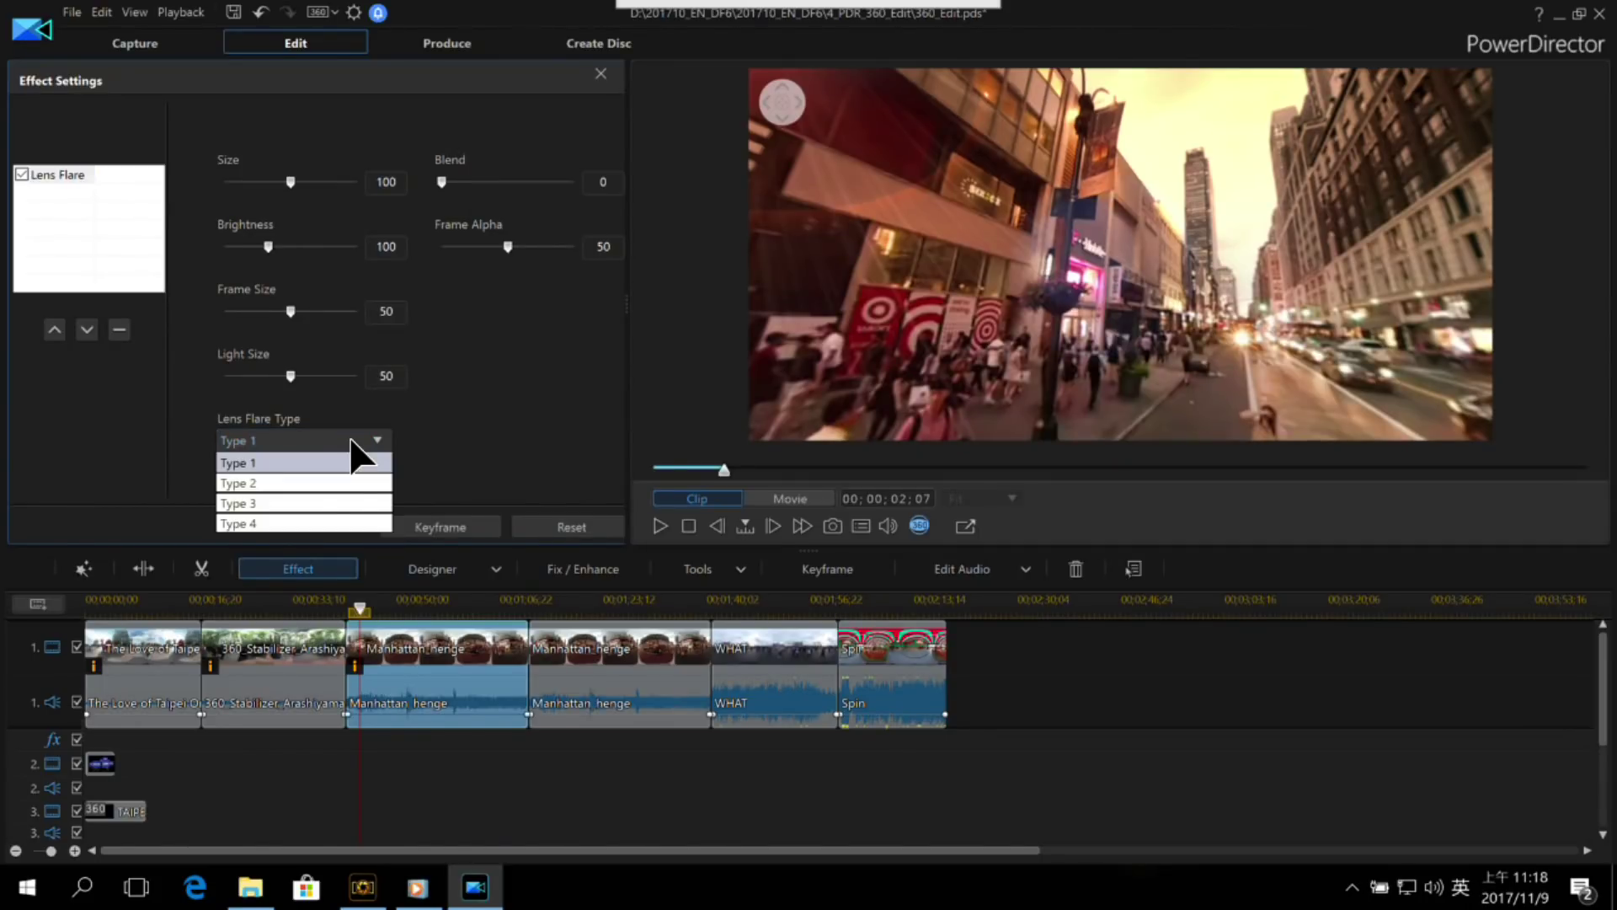
click(343, 495)
drag(801, 259, 1107, 221)
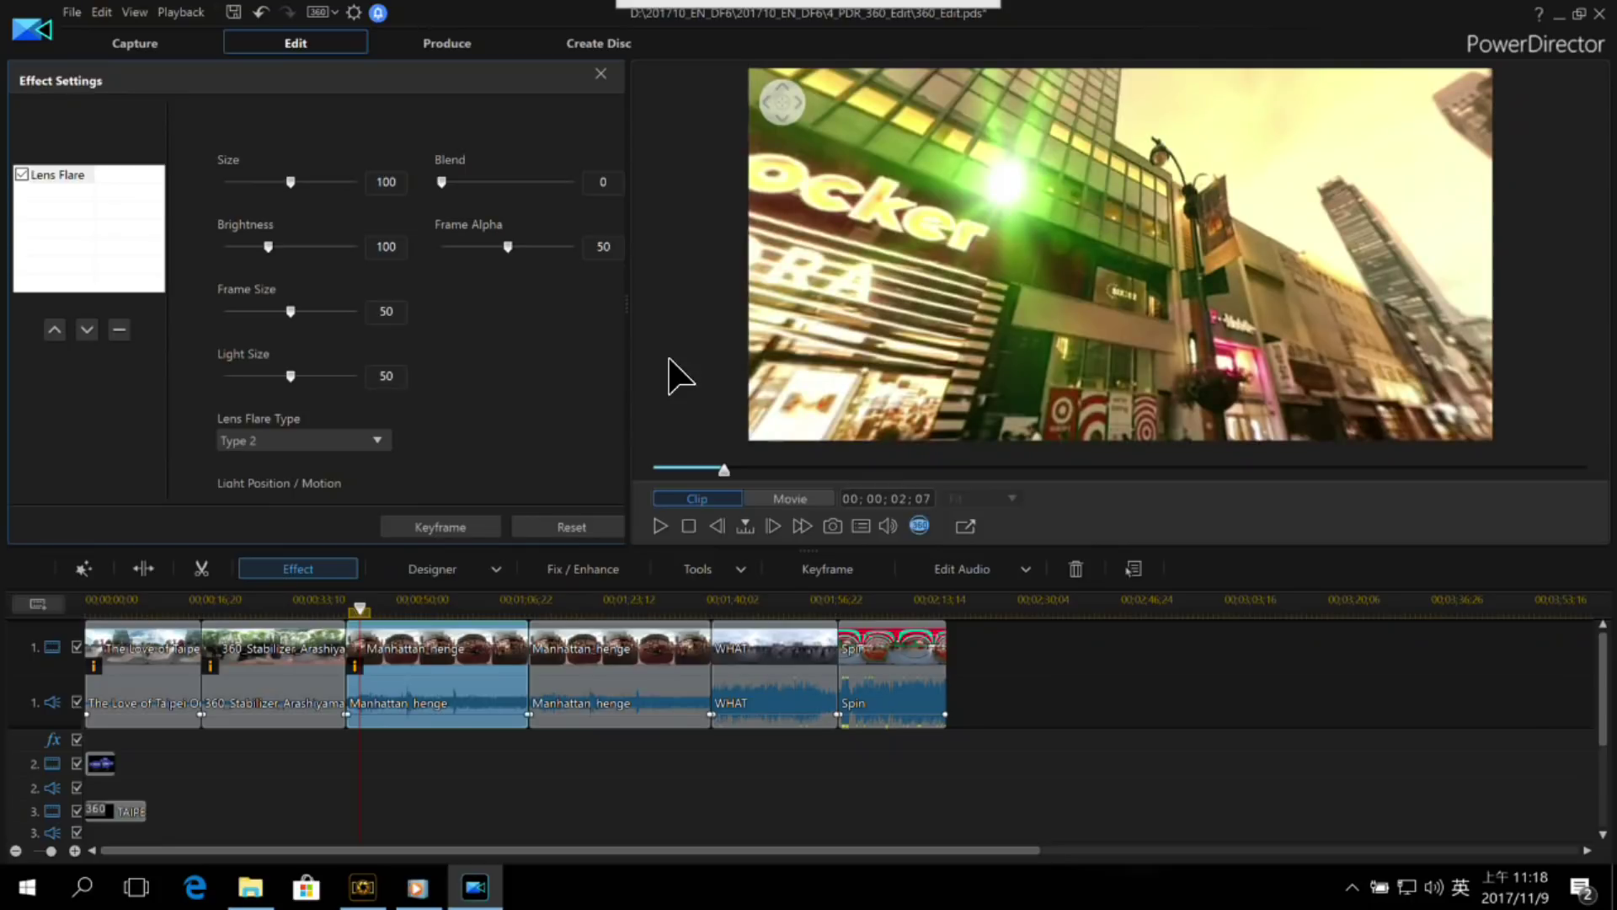
click(364, 440)
click(291, 494)
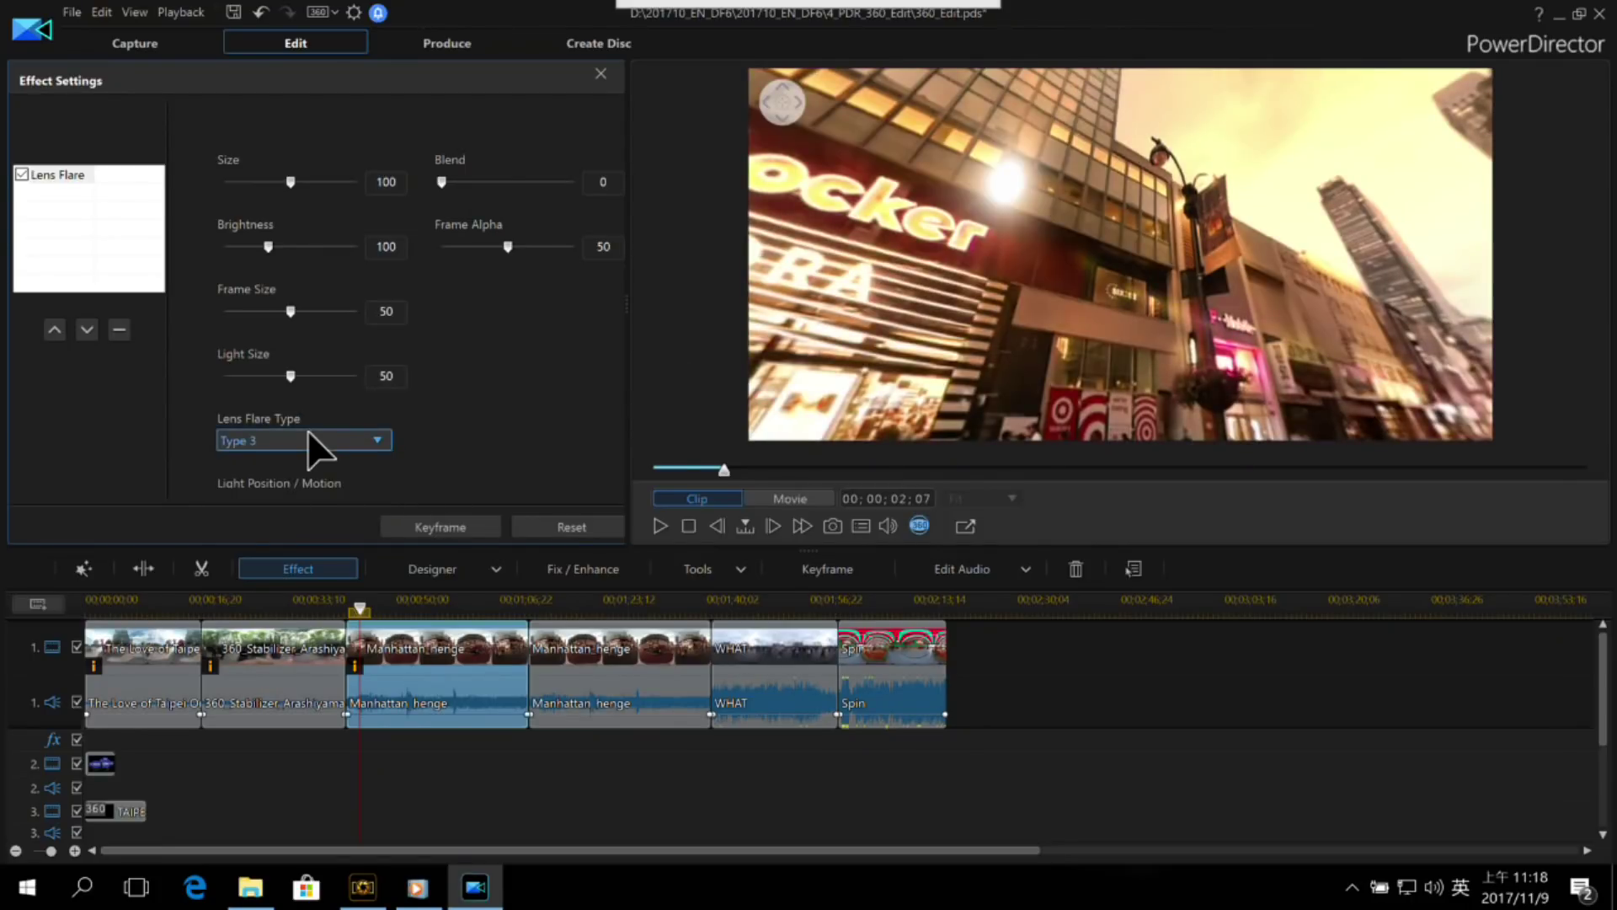
drag(1123, 270, 903, 118)
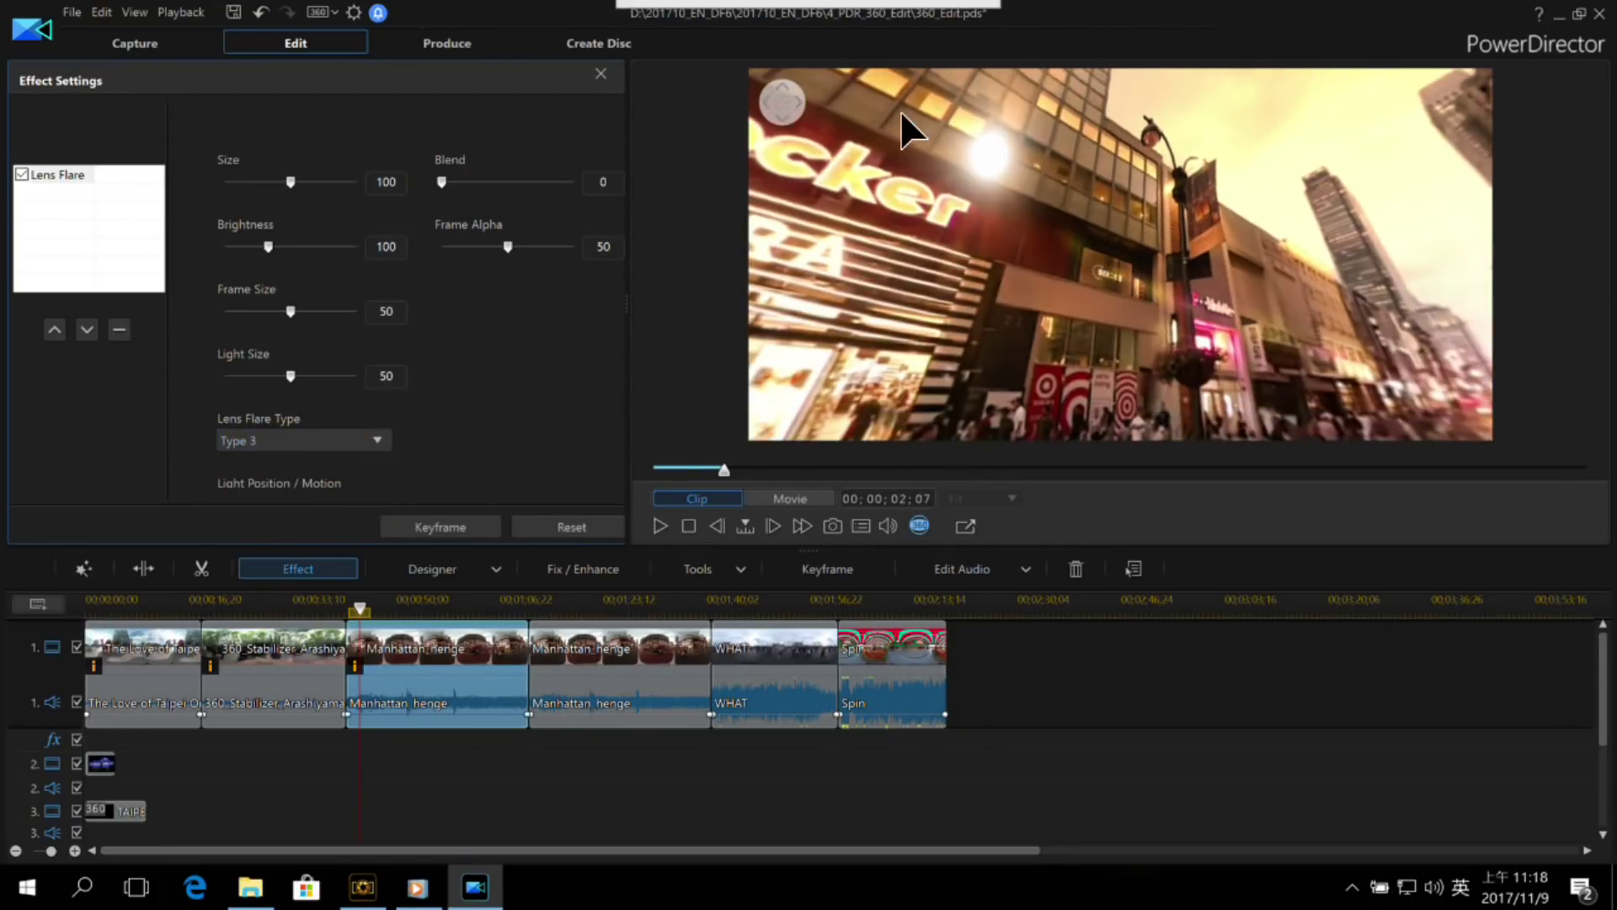
drag(994, 189, 390, 534)
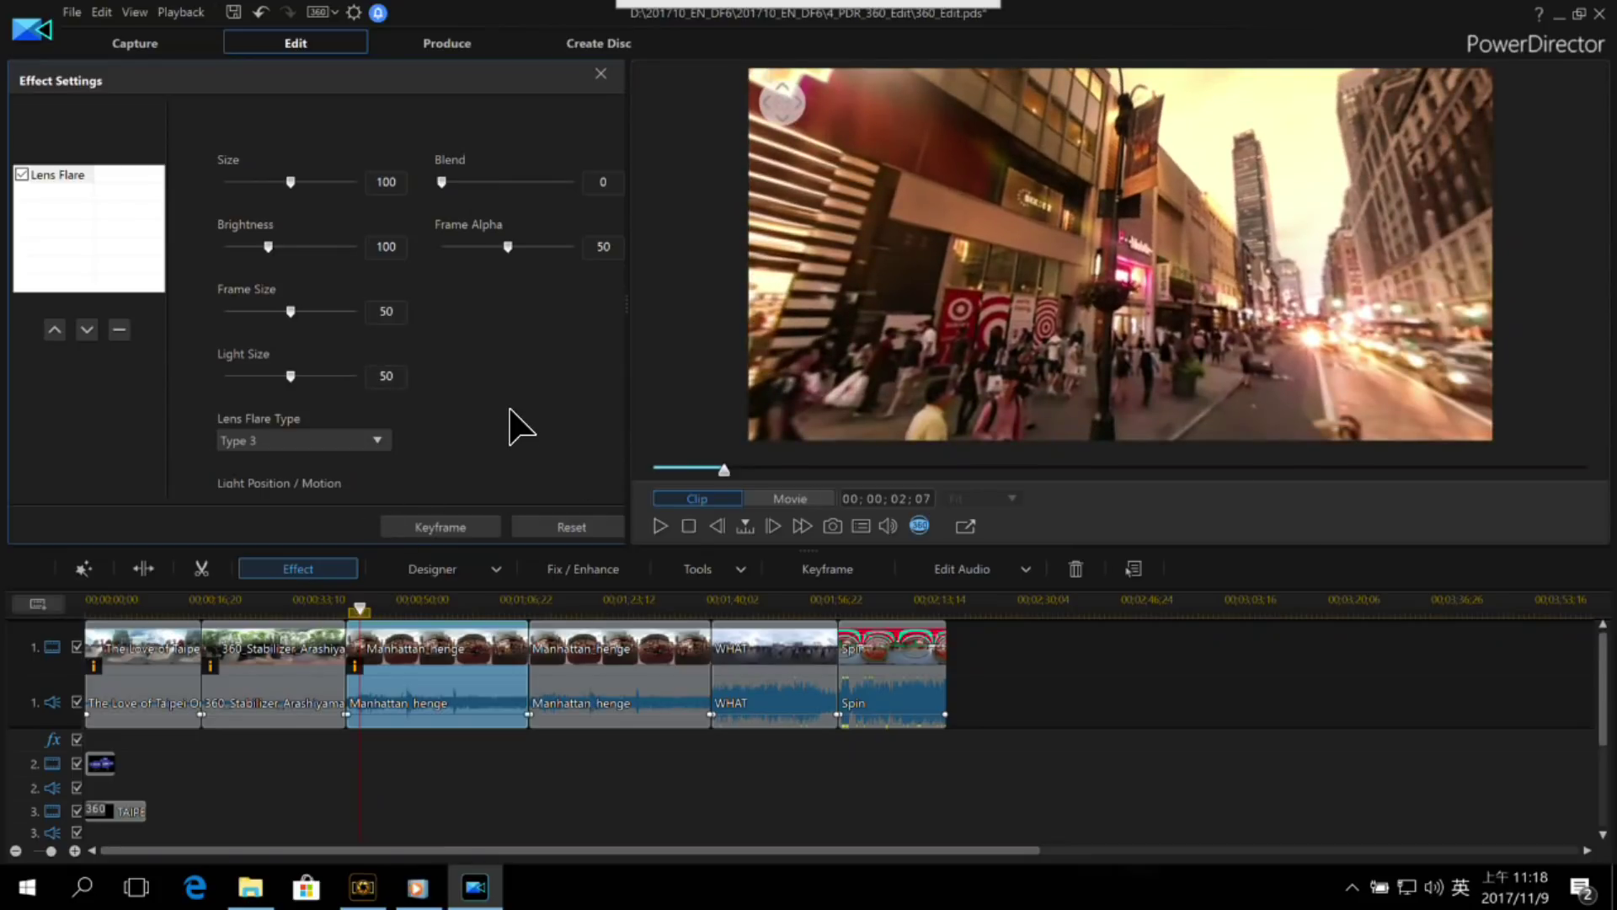
Step: Position the lens flare's light source low at the far end of the street, between the buildings
drag(630, 313, 684, 303)
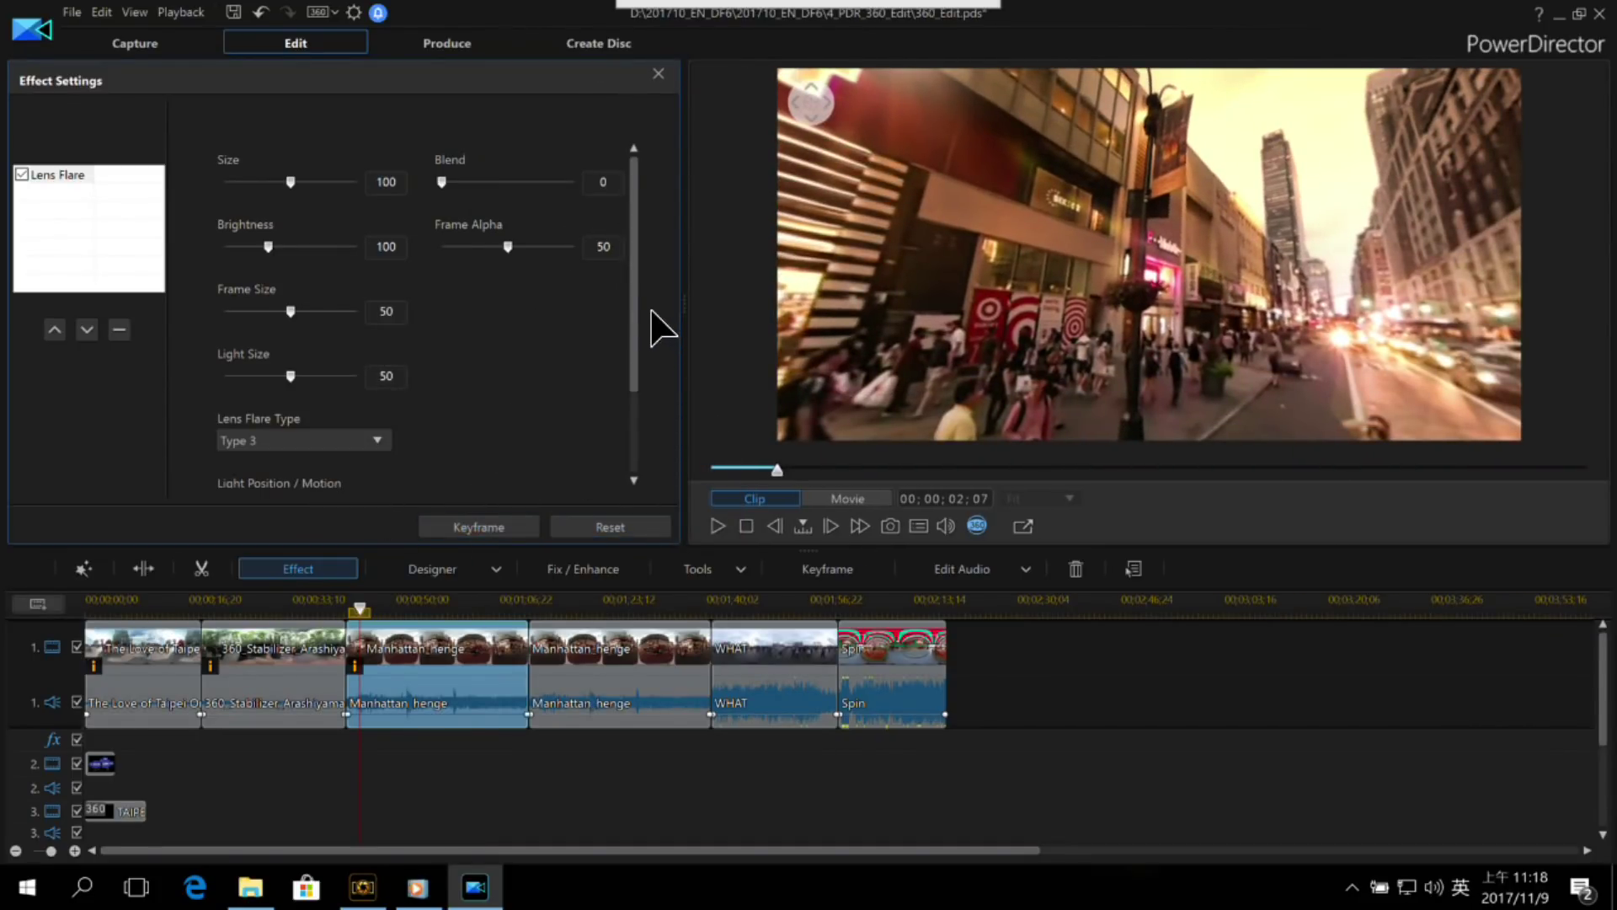
scroll(488, 427, down, 2)
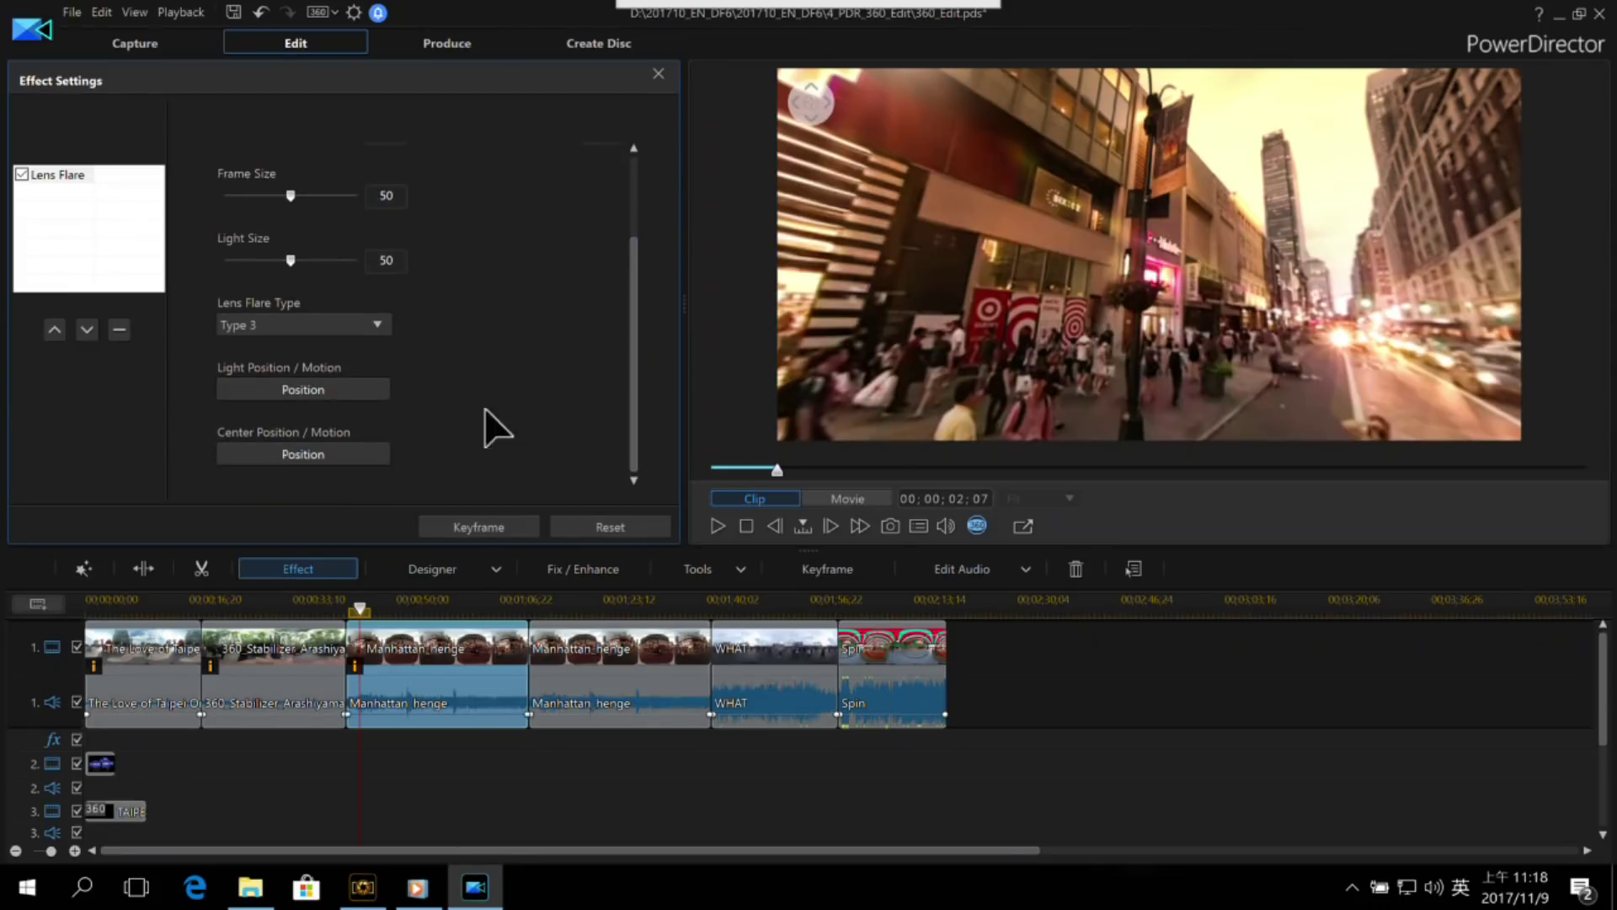
click(297, 380)
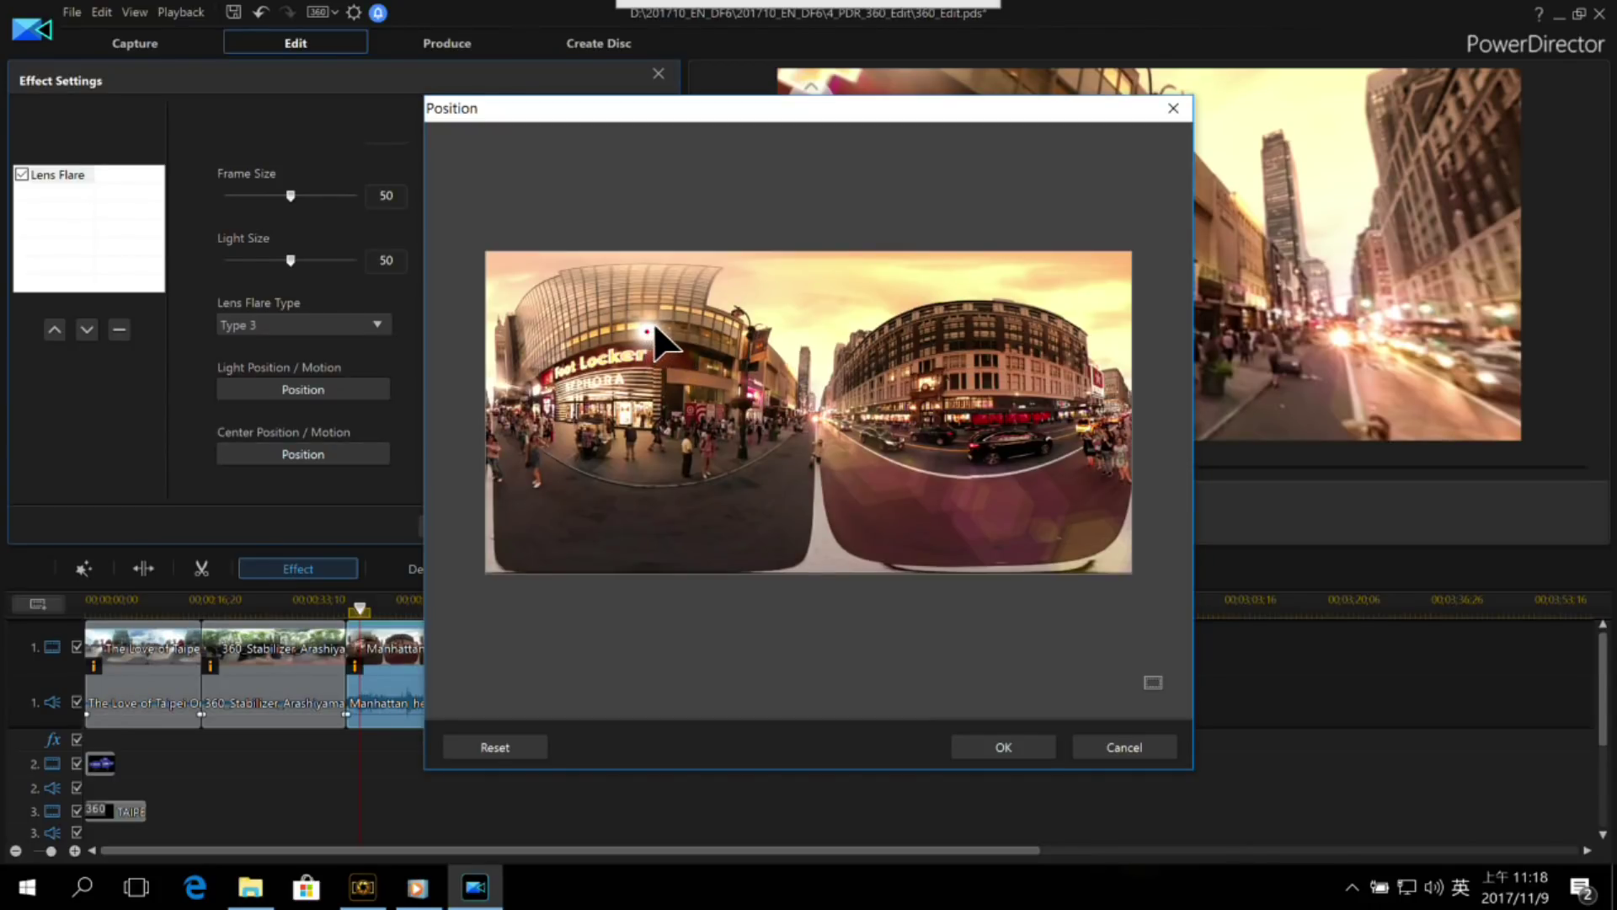
mouse_move(654, 330)
mouse_down()
mouse_move(677, 387)
mouse_move(821, 415)
mouse_up()
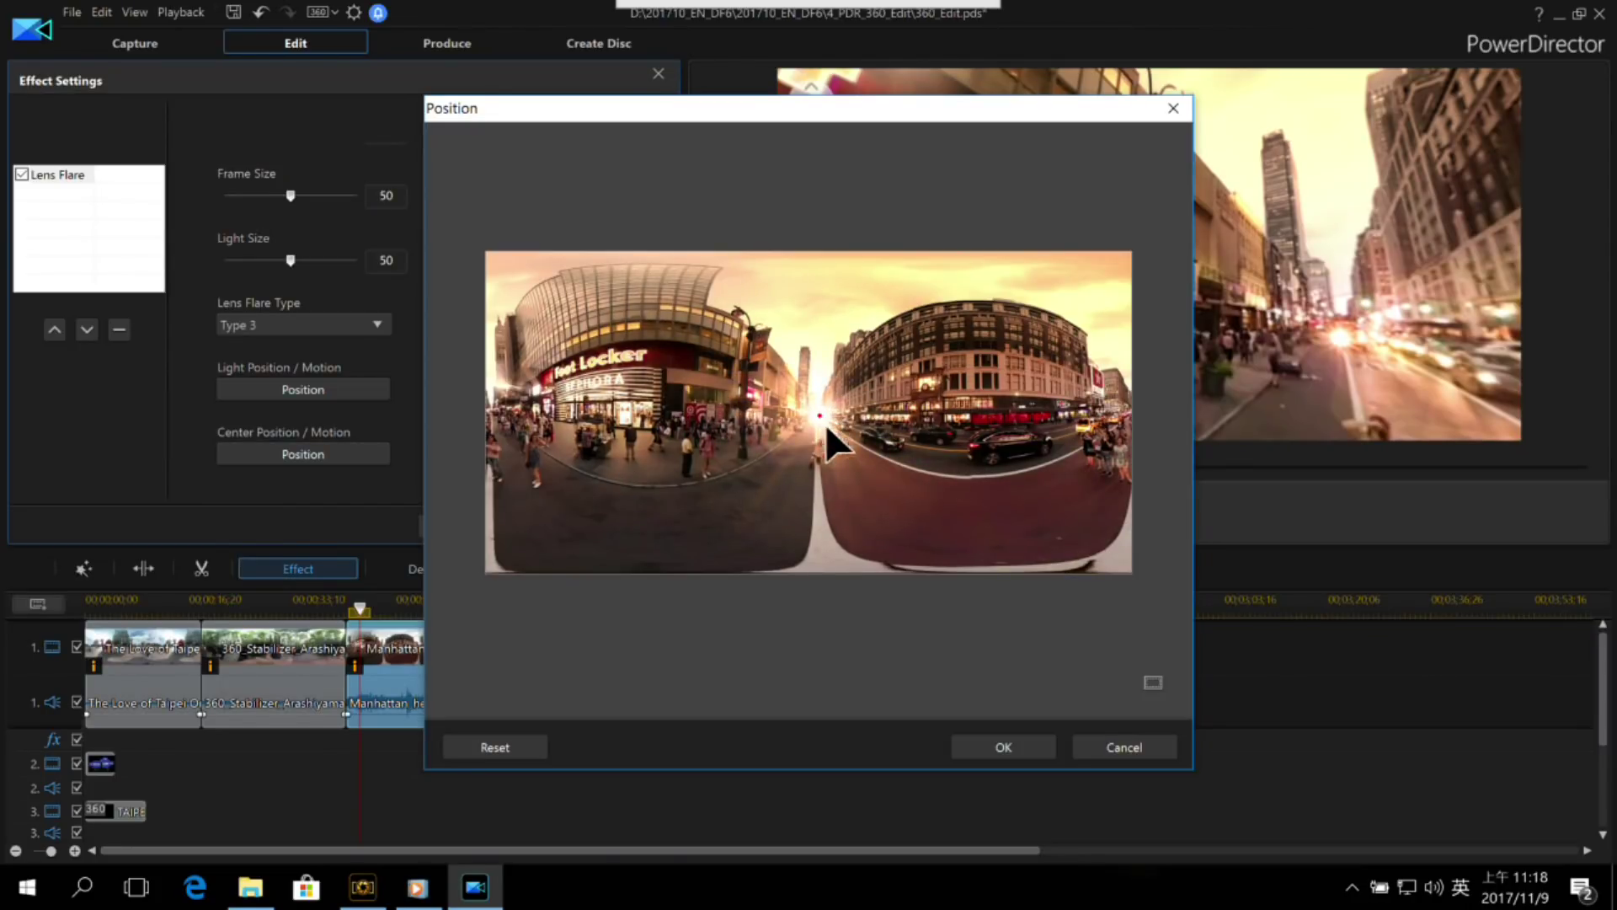
click(1022, 756)
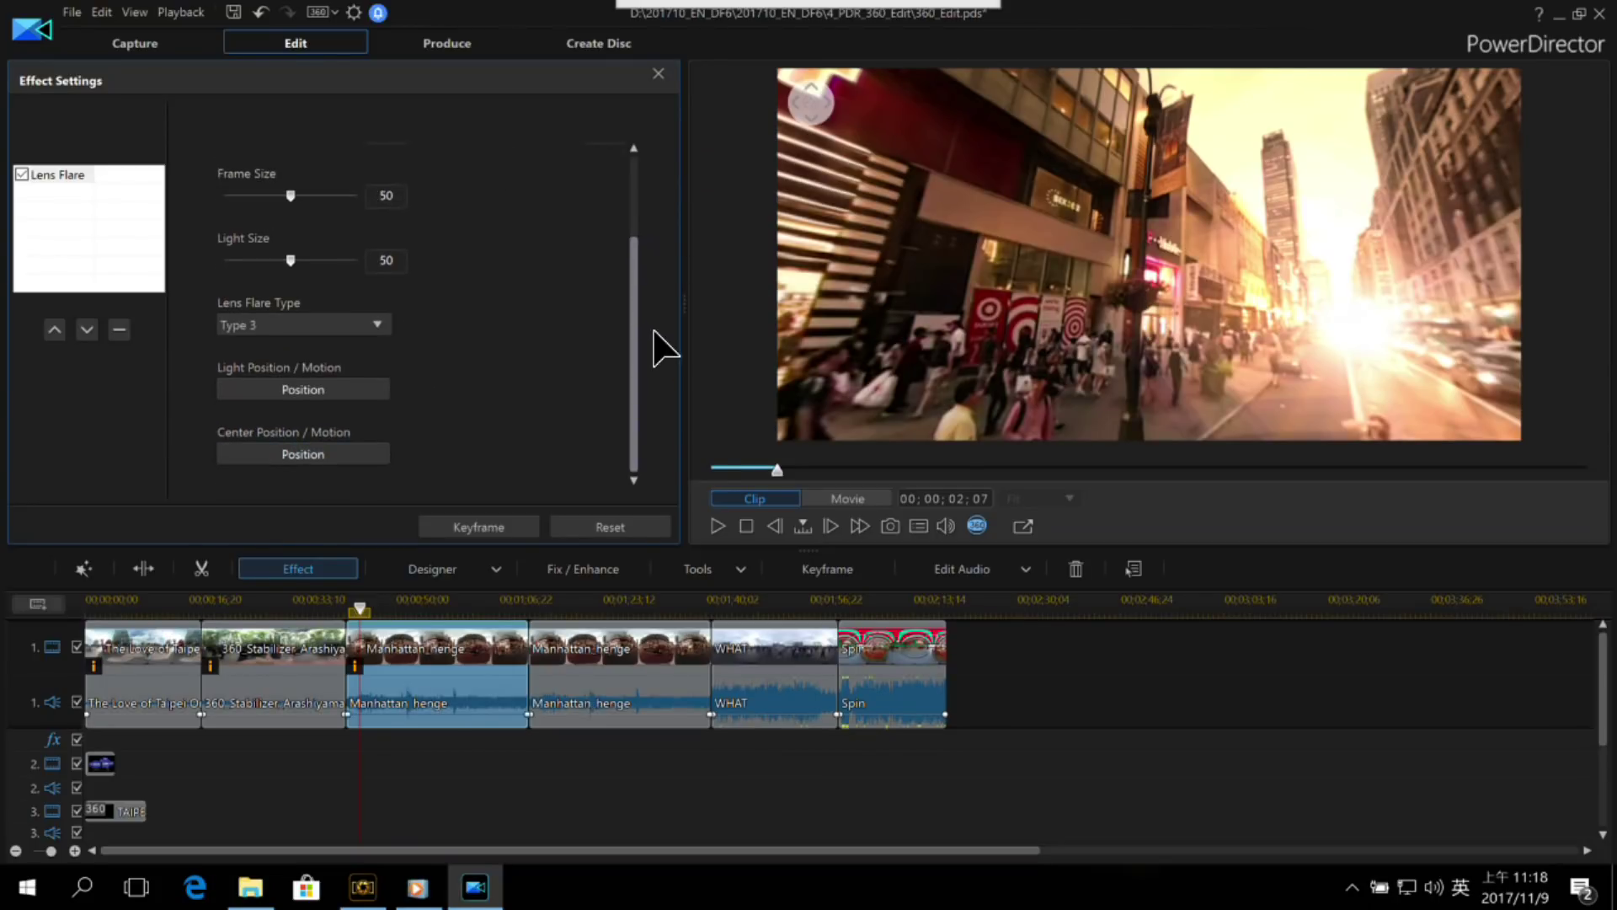
Step: Move the lens flare's center position down onto the pavement beside the light source and check it in the 360 preview
click(351, 454)
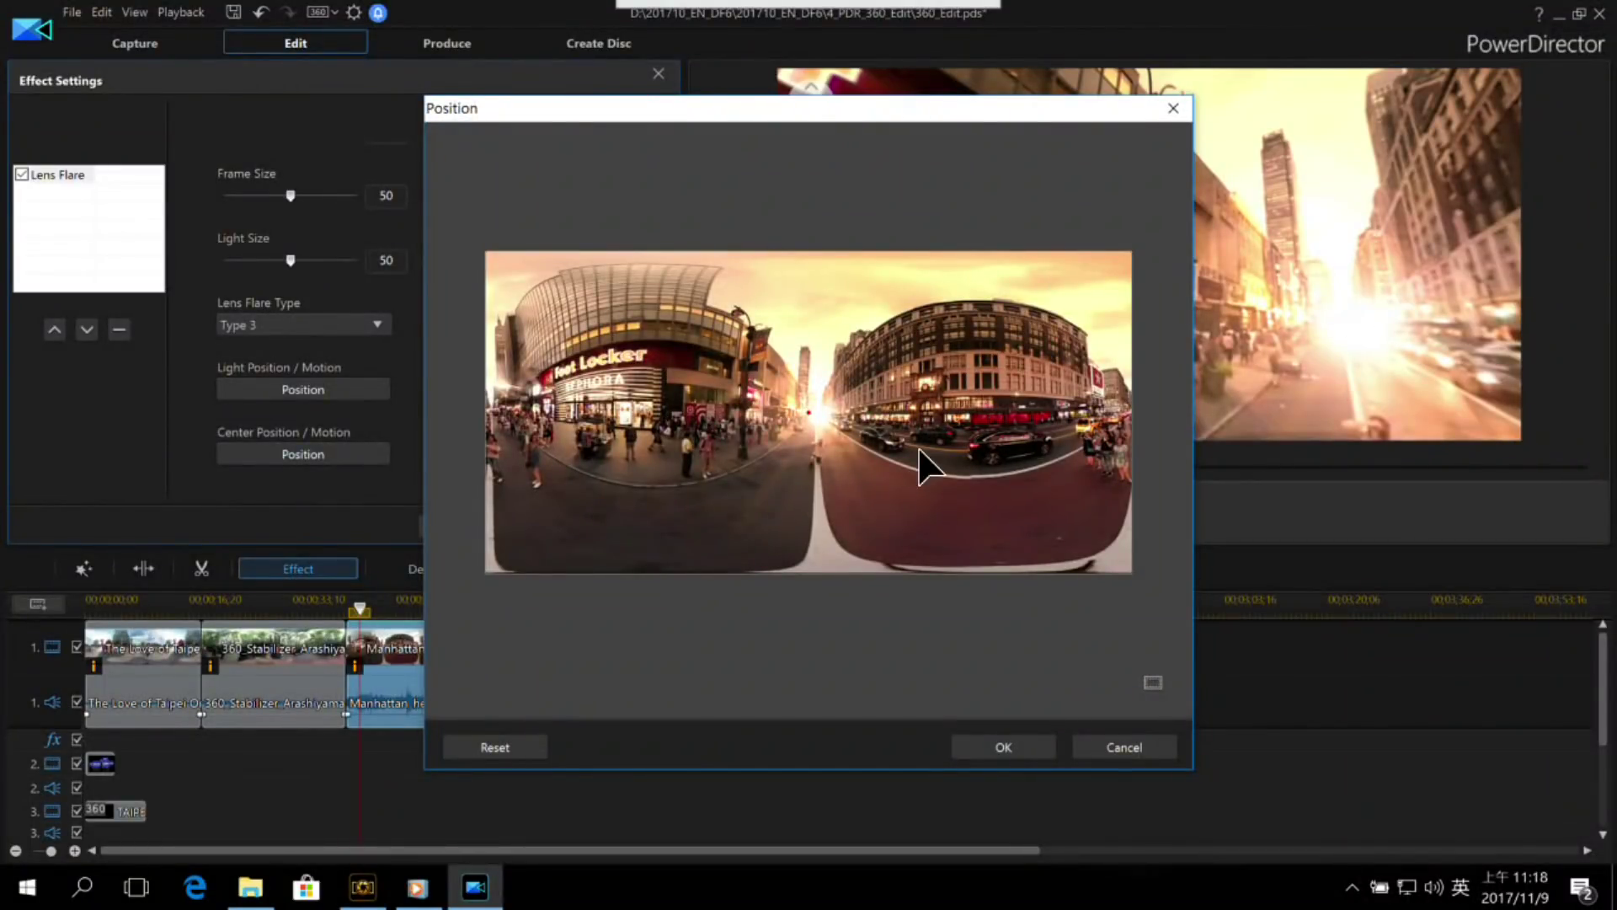
drag(811, 408, 750, 454)
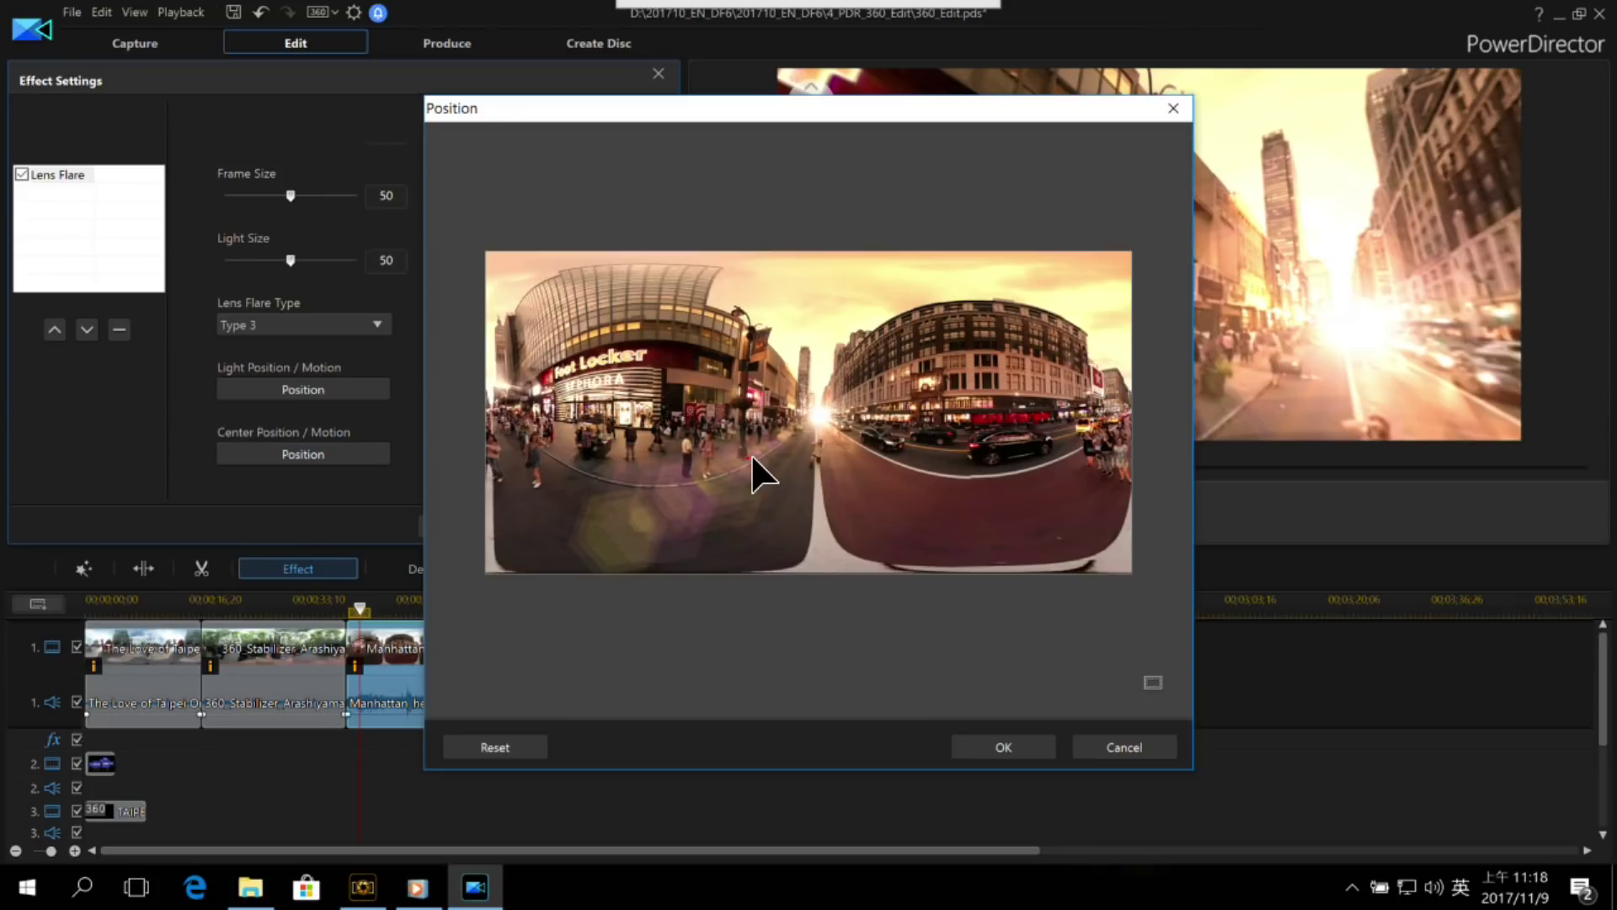
click(1015, 752)
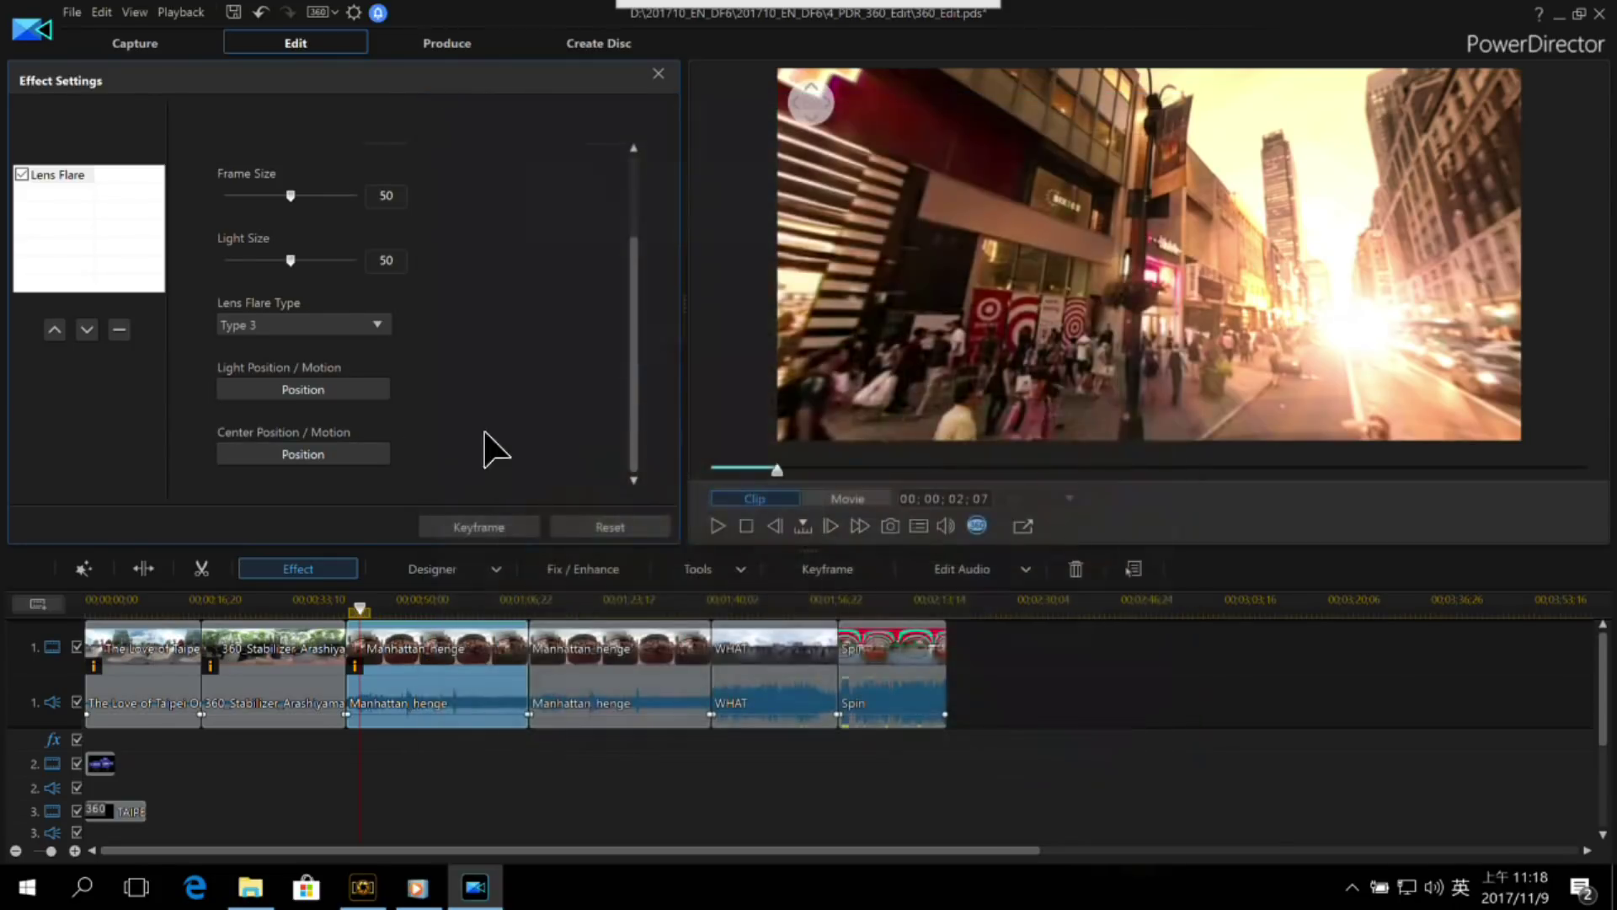
drag(1101, 315, 1221, 337)
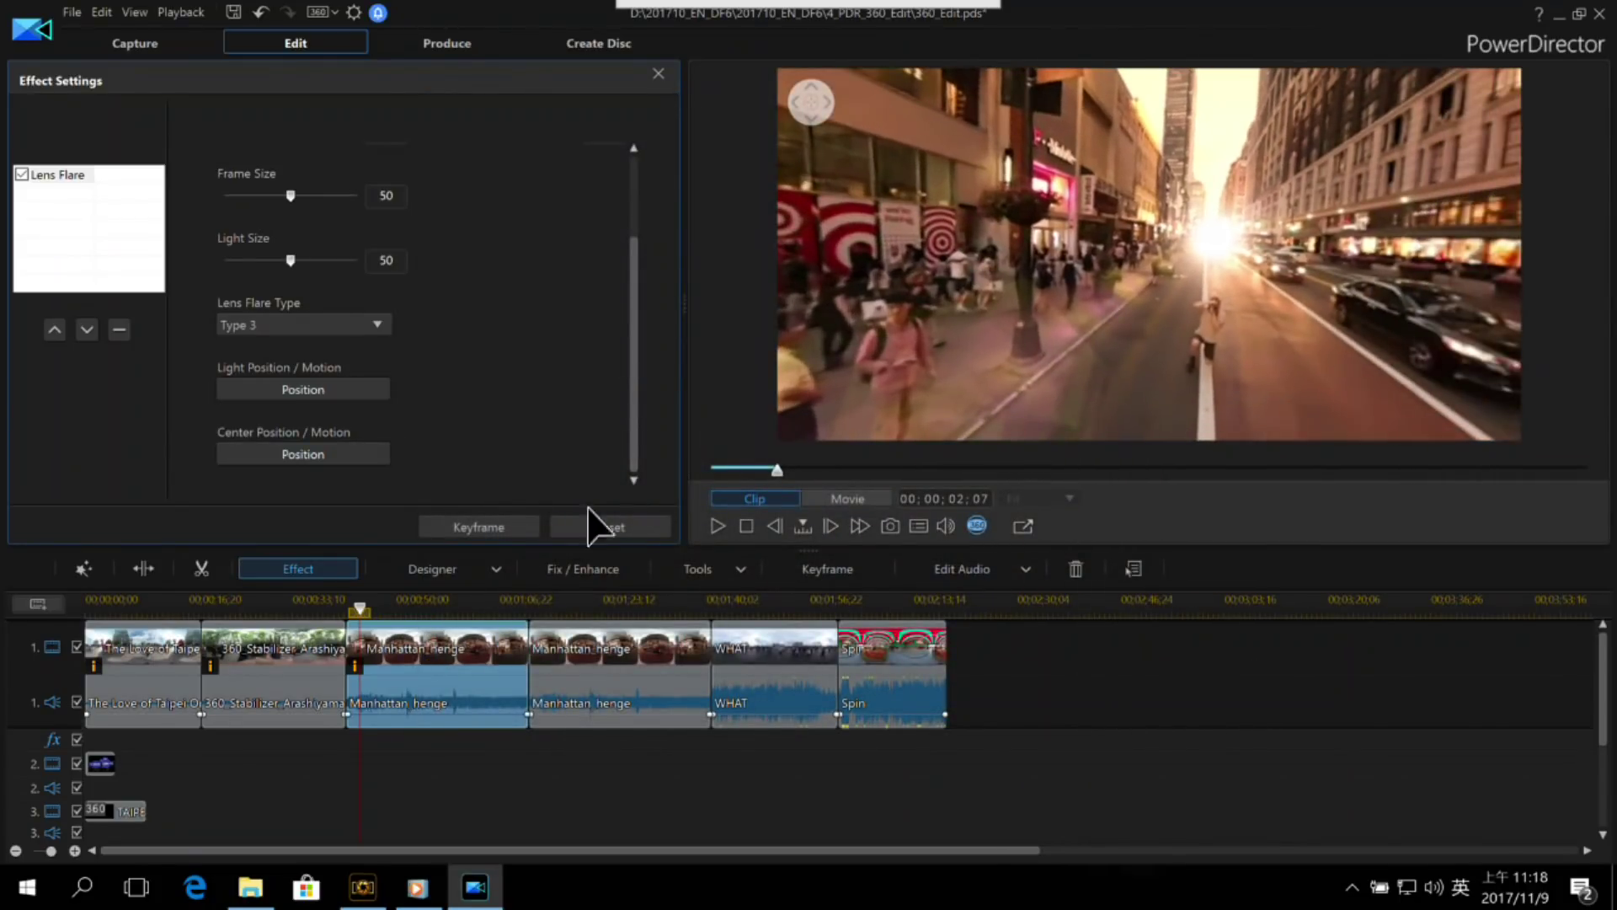
Step: Play the first Manhattan henge clip with its lens flare and compare its look with the ungraded second Manhattan henge clip
click(358, 608)
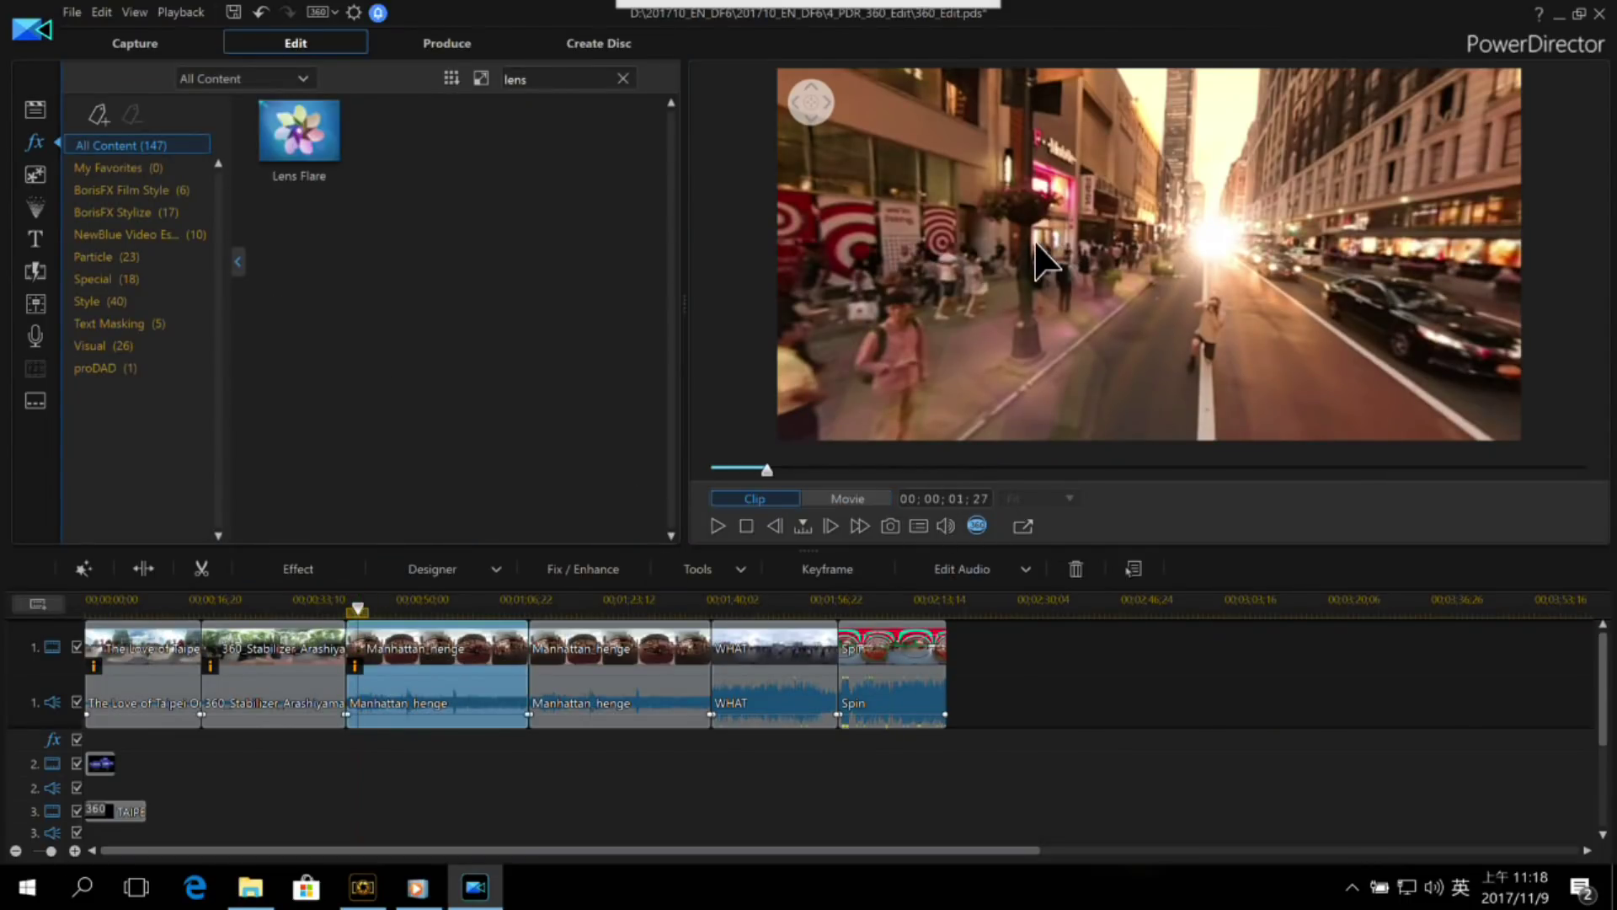
key(space)
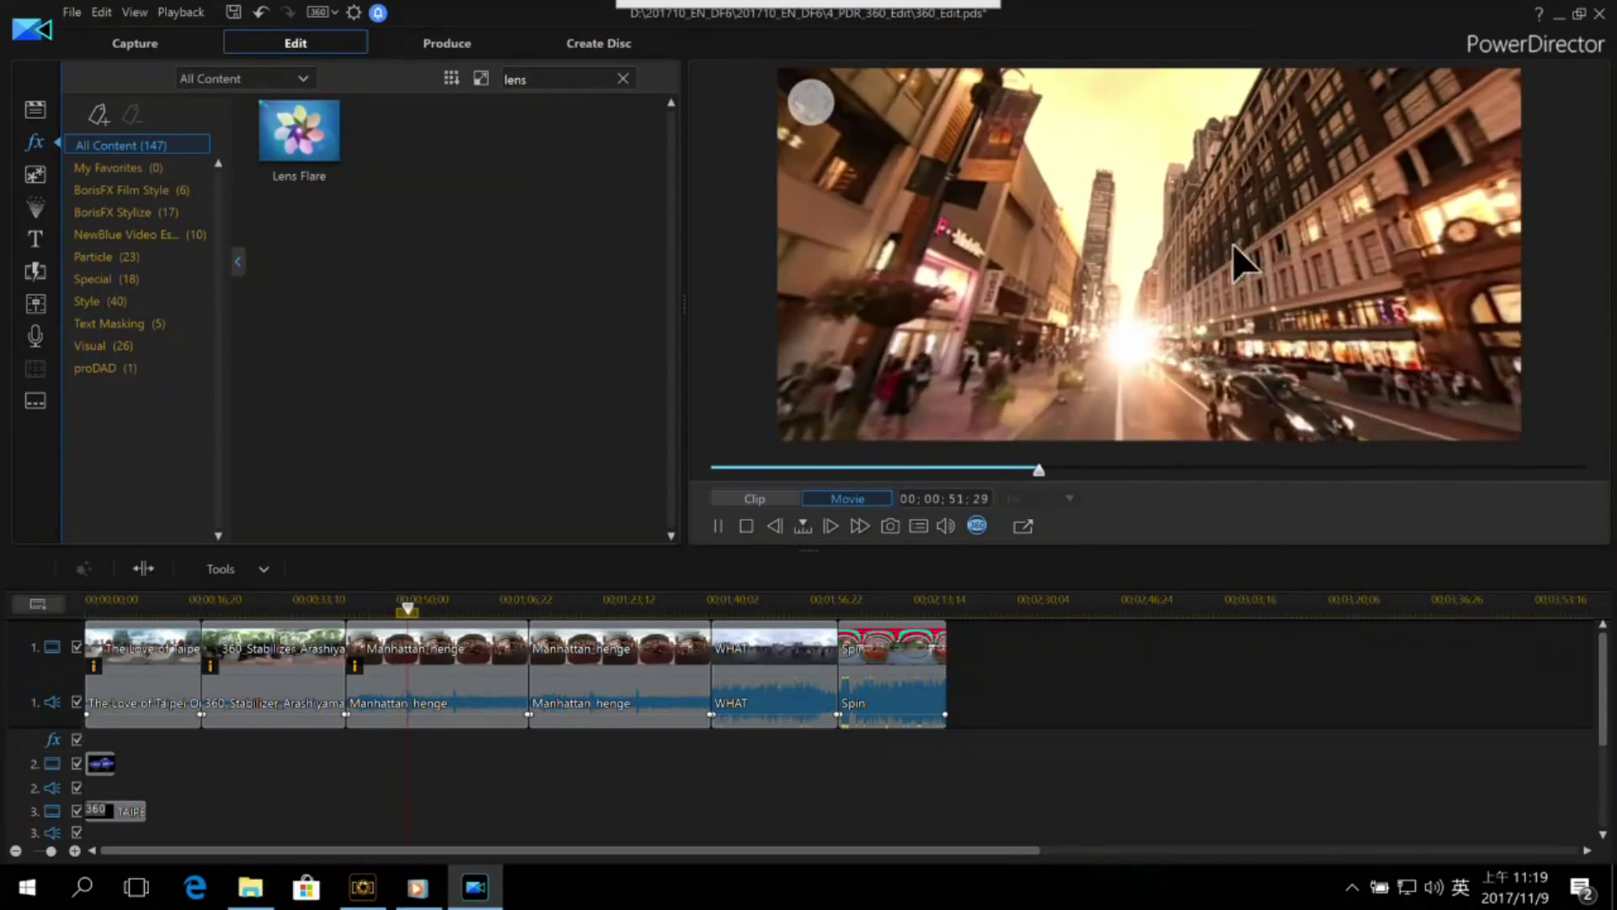
key(space)
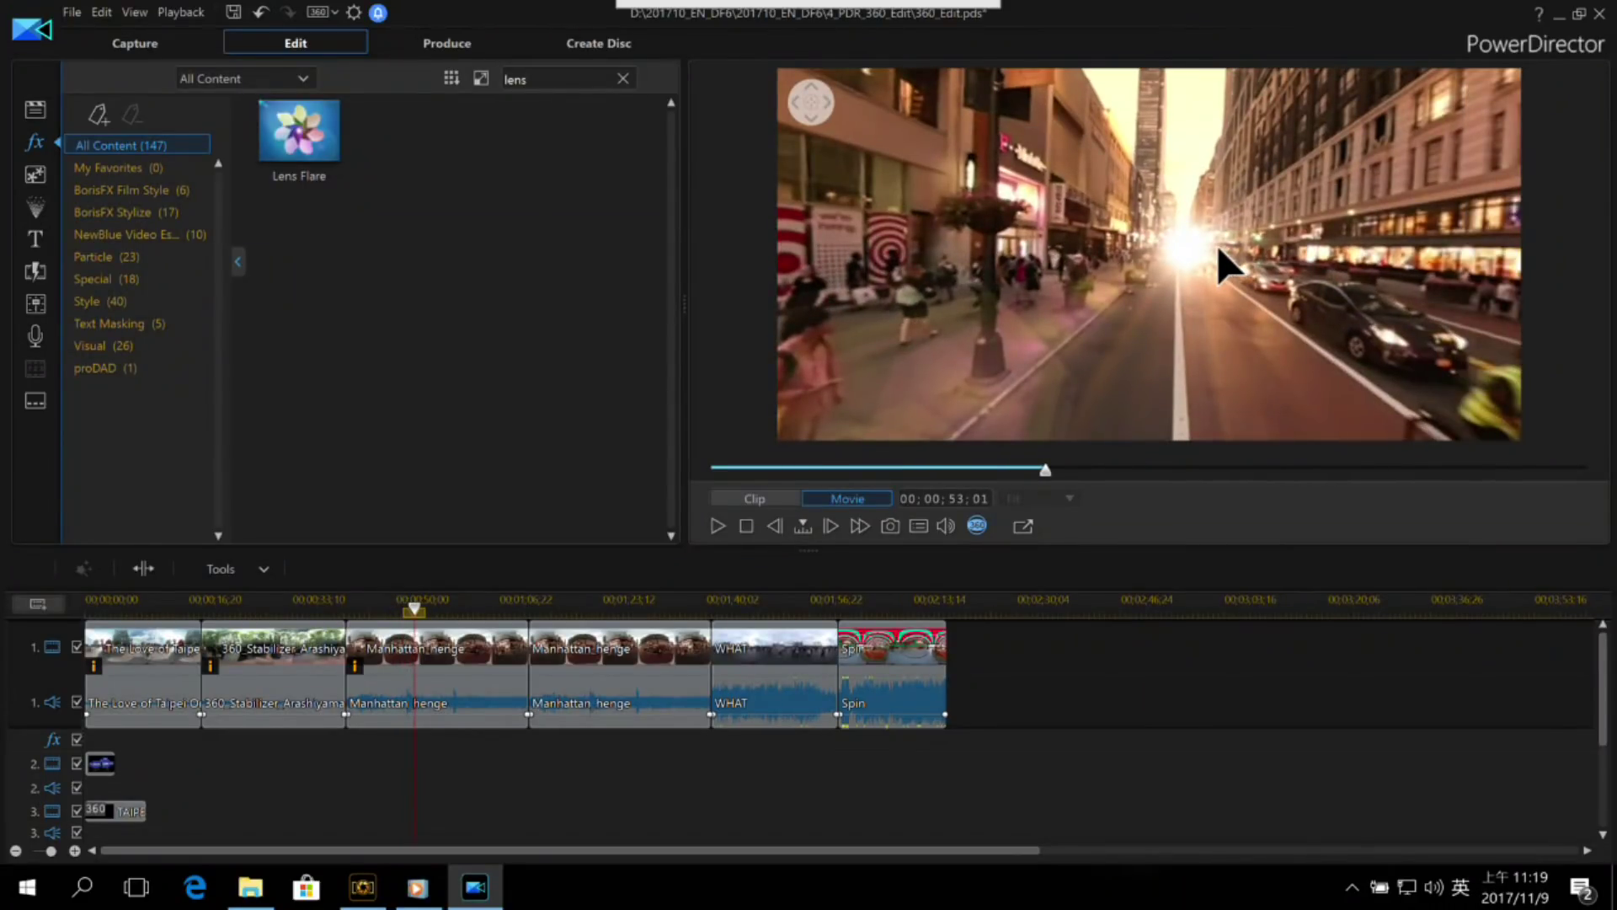
drag(1219, 246, 1107, 220)
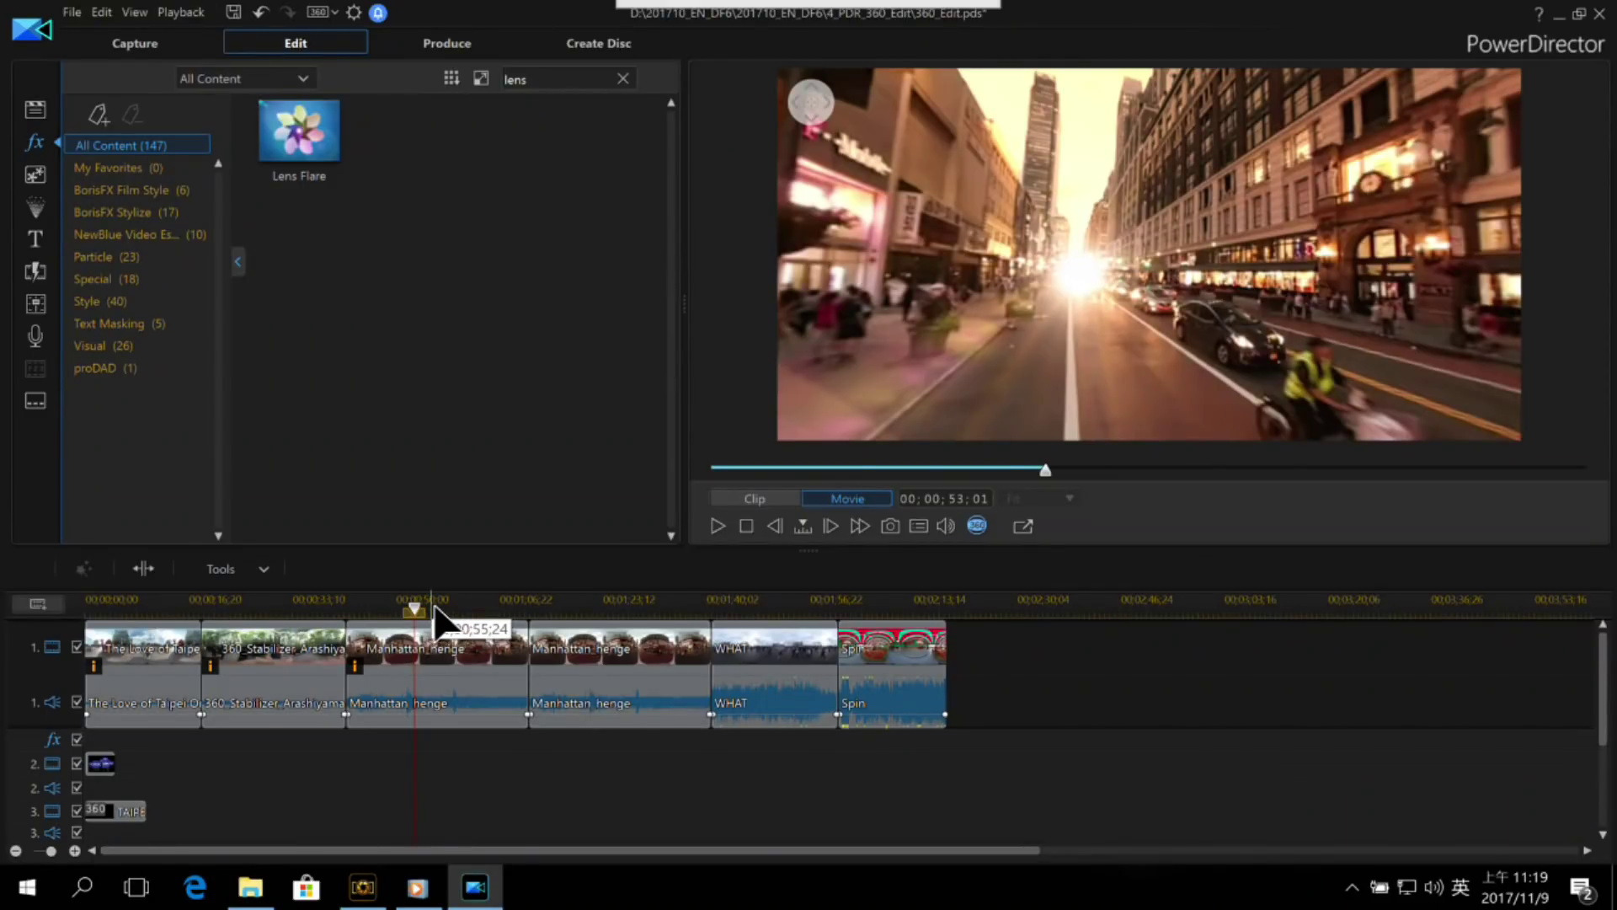
click(387, 666)
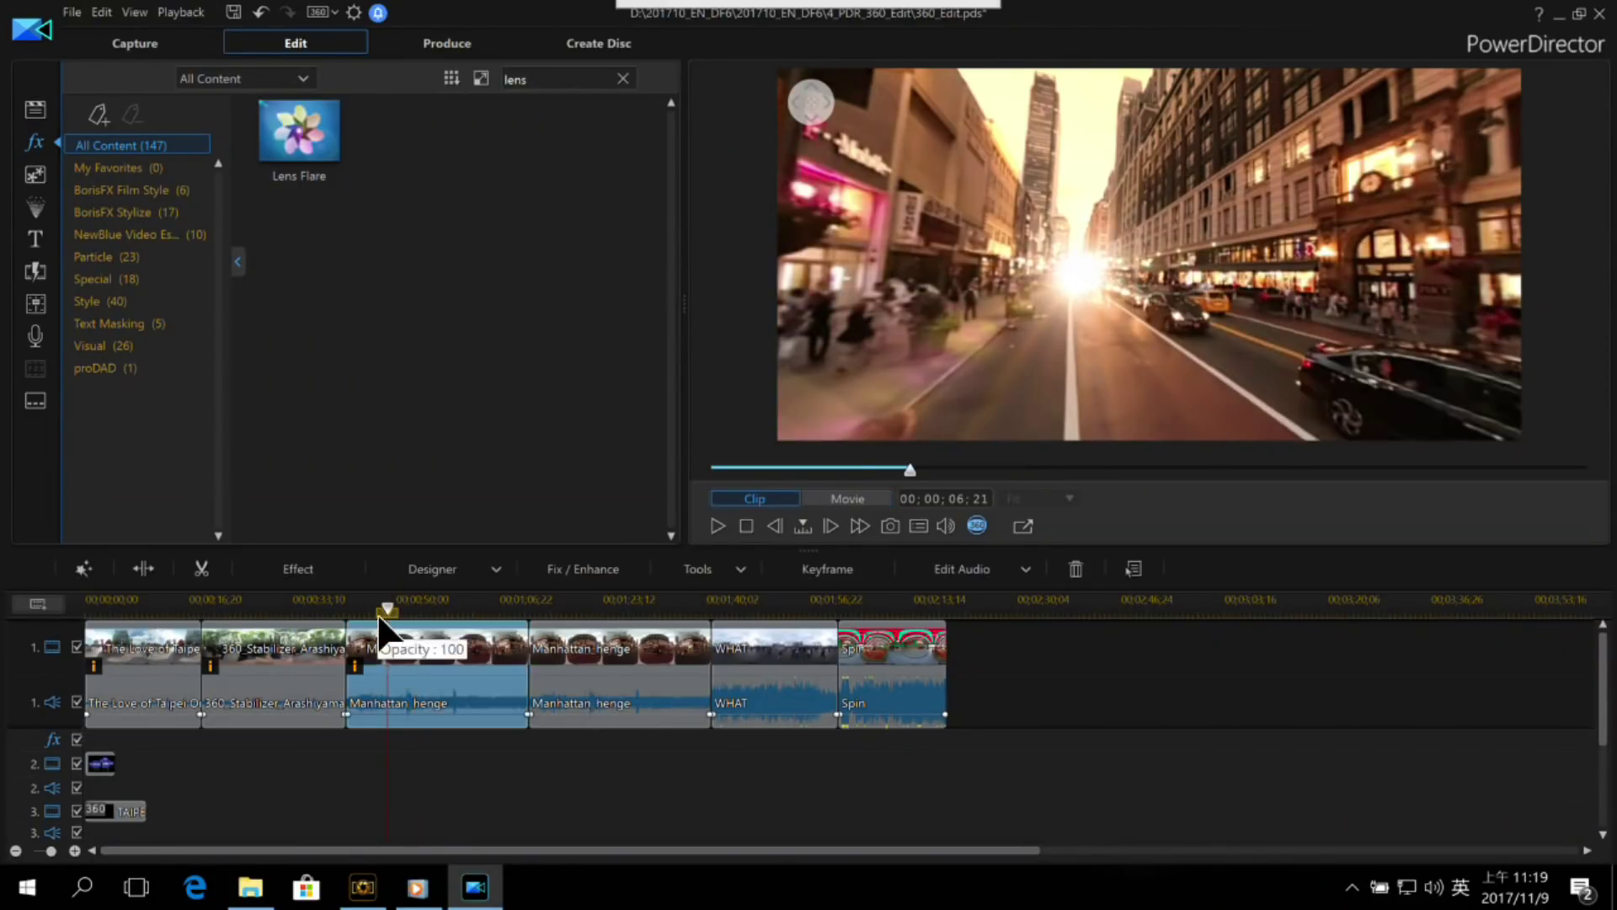
click(571, 573)
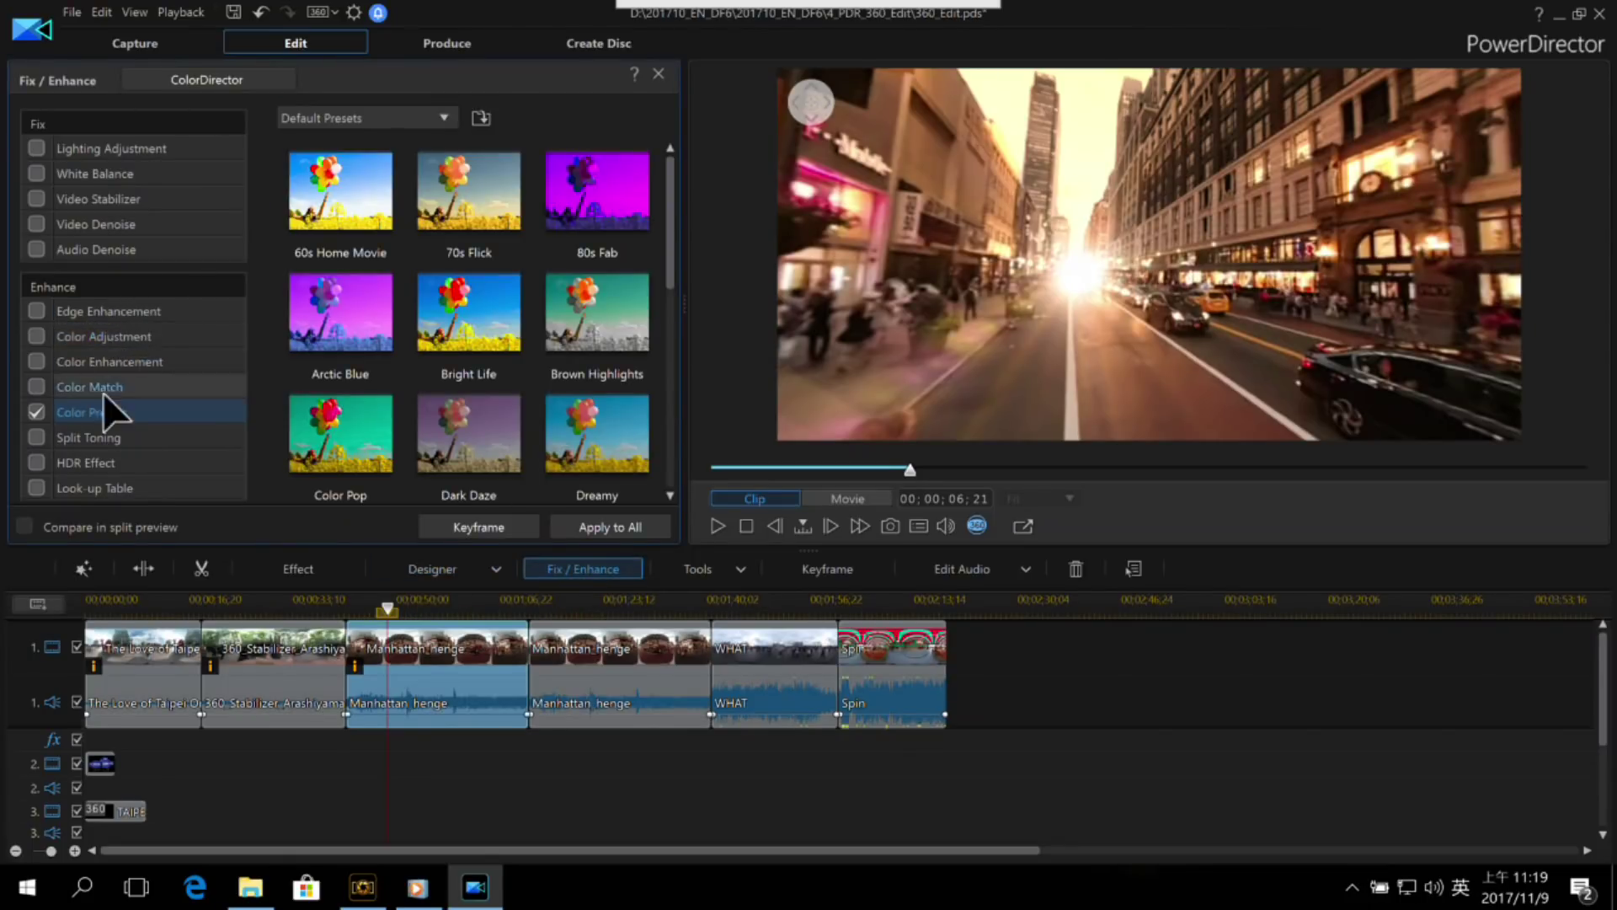
click(437, 603)
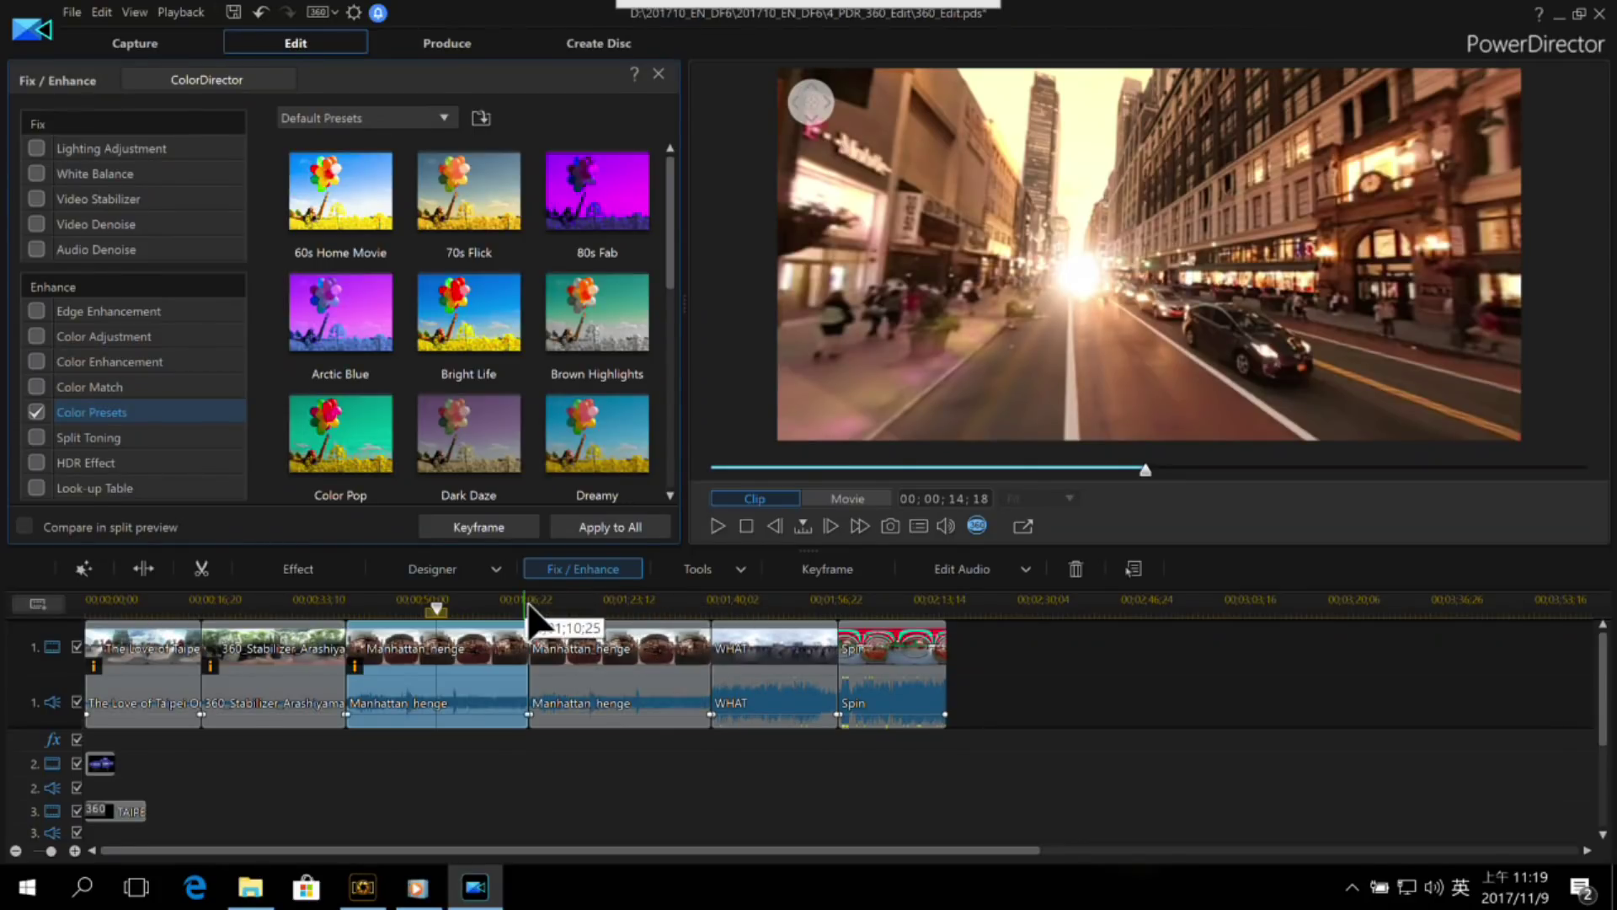
click(573, 610)
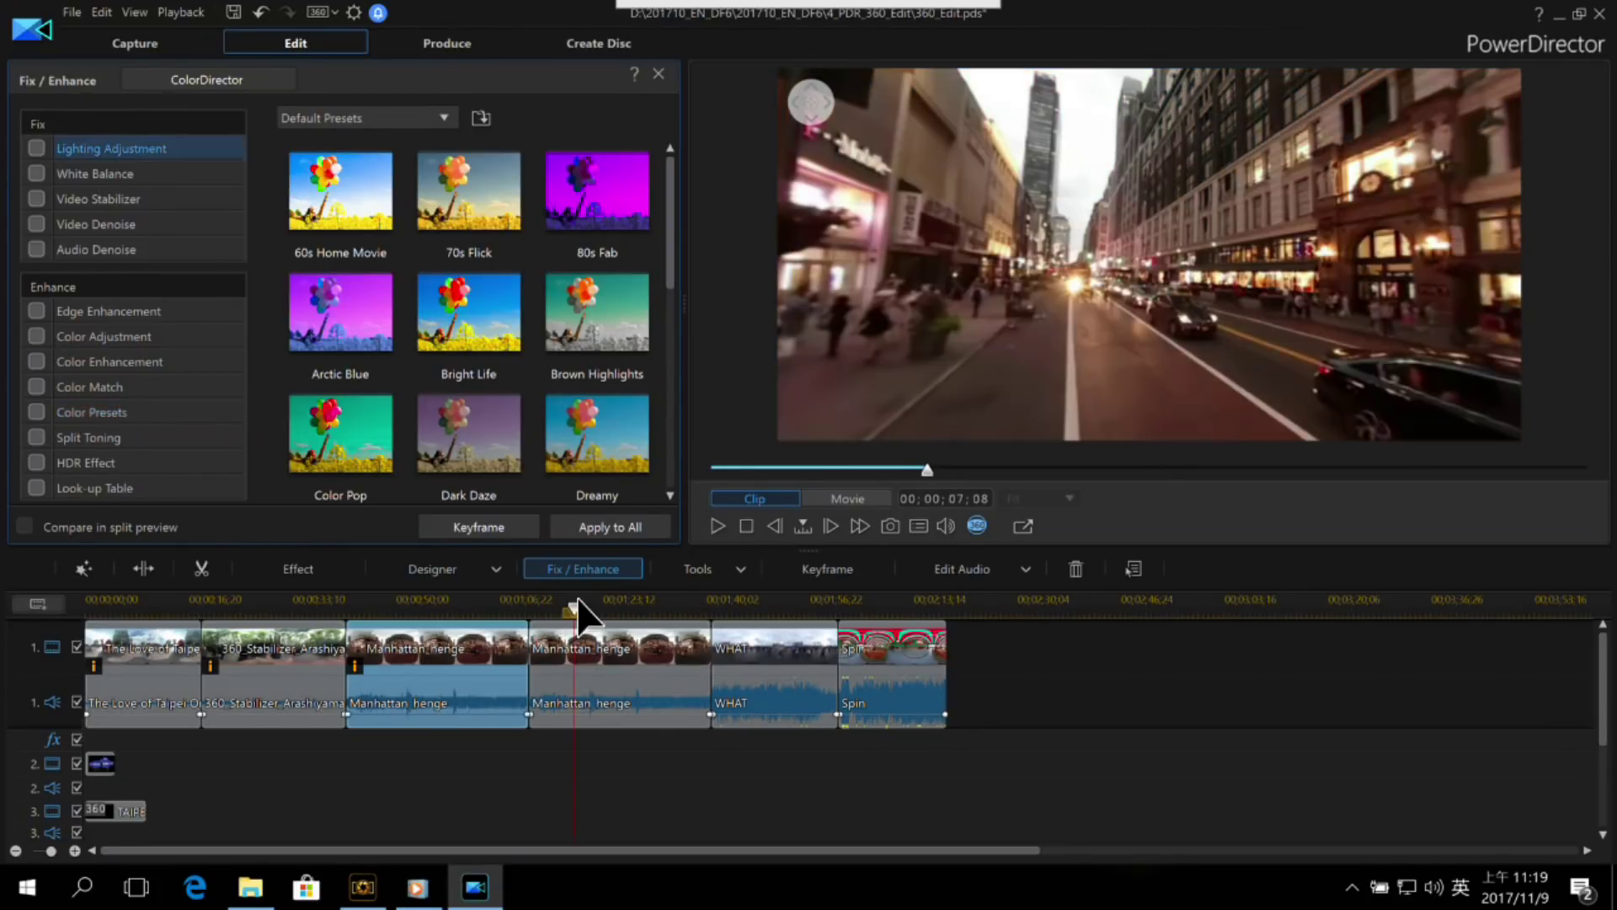
Step: Play the Spin clip from near its start to review its AHHHH! title in the 360 view
click(845, 606)
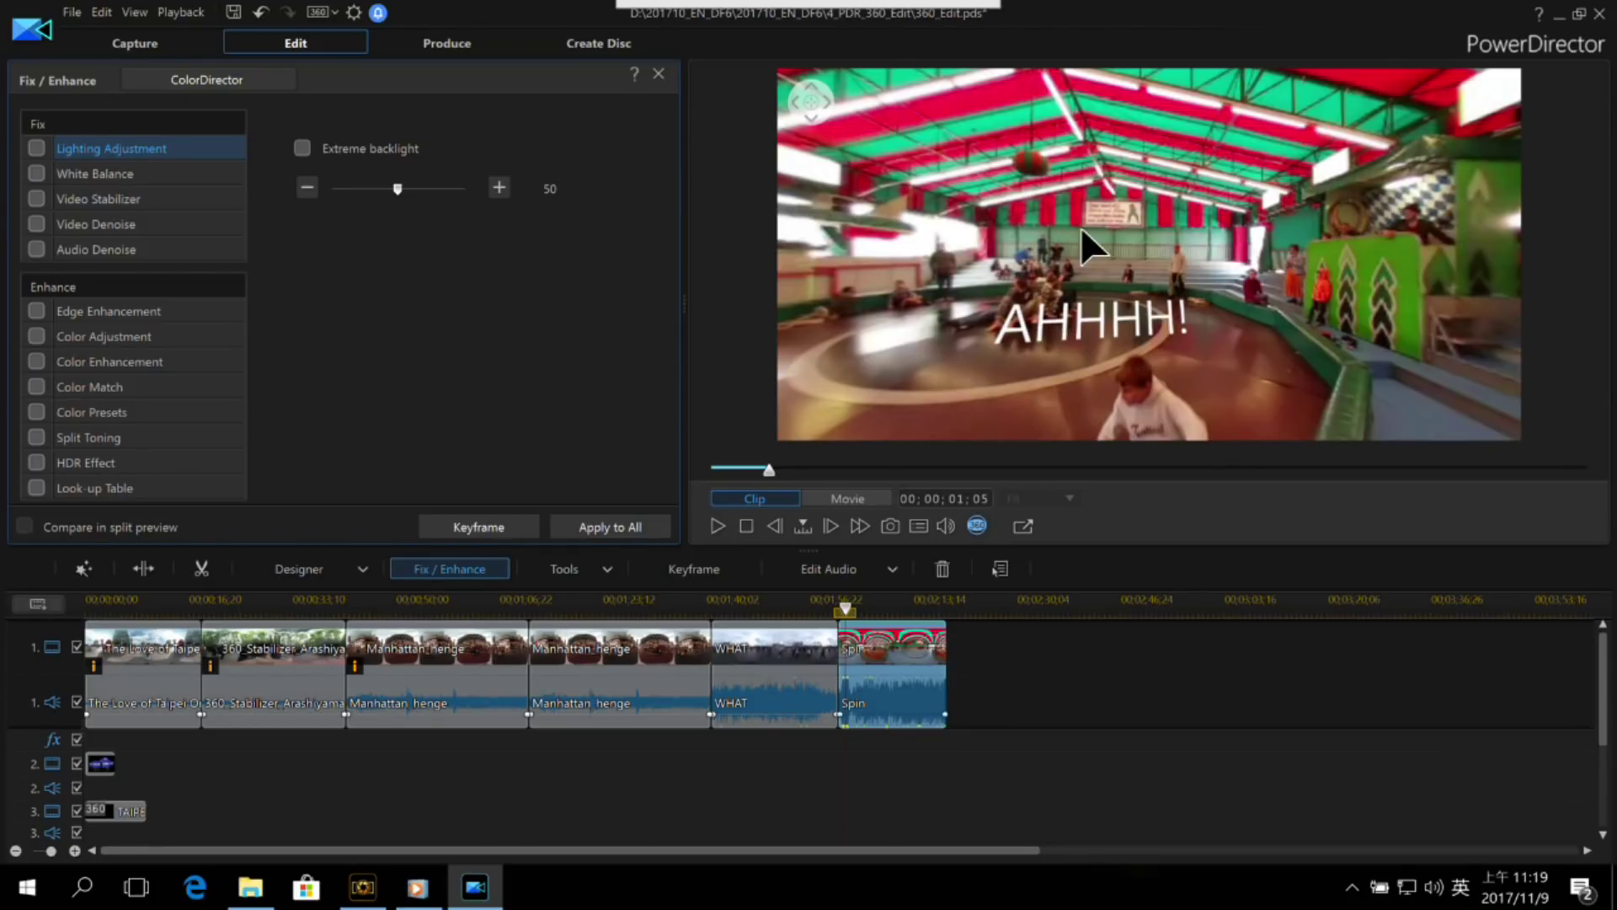
click(844, 604)
drag(1127, 204, 1151, 196)
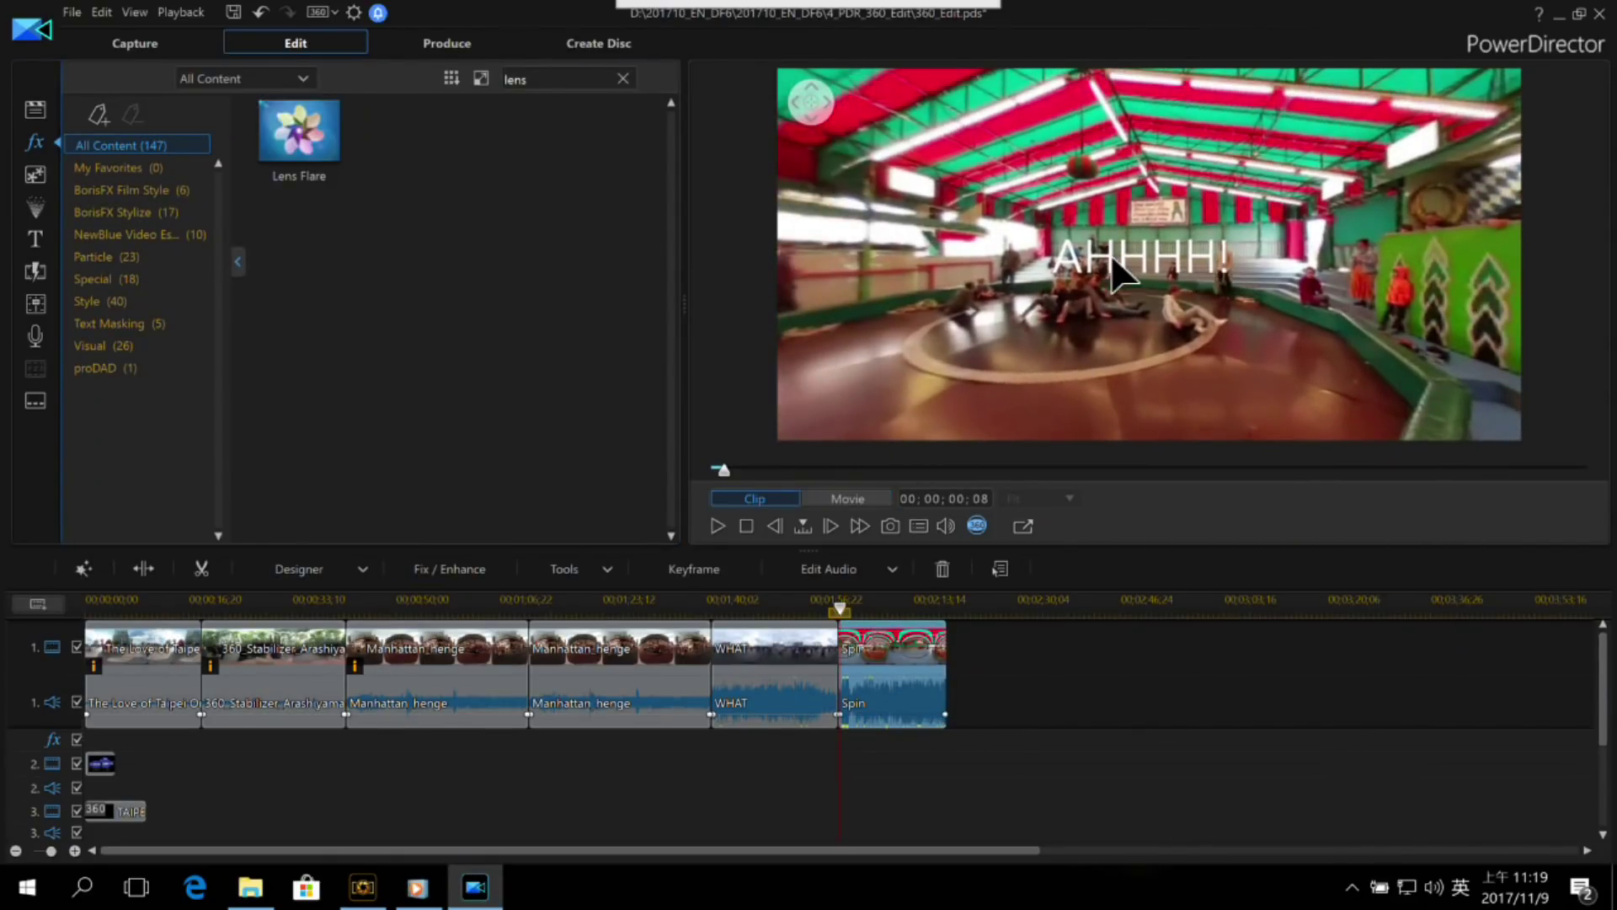
key(space)
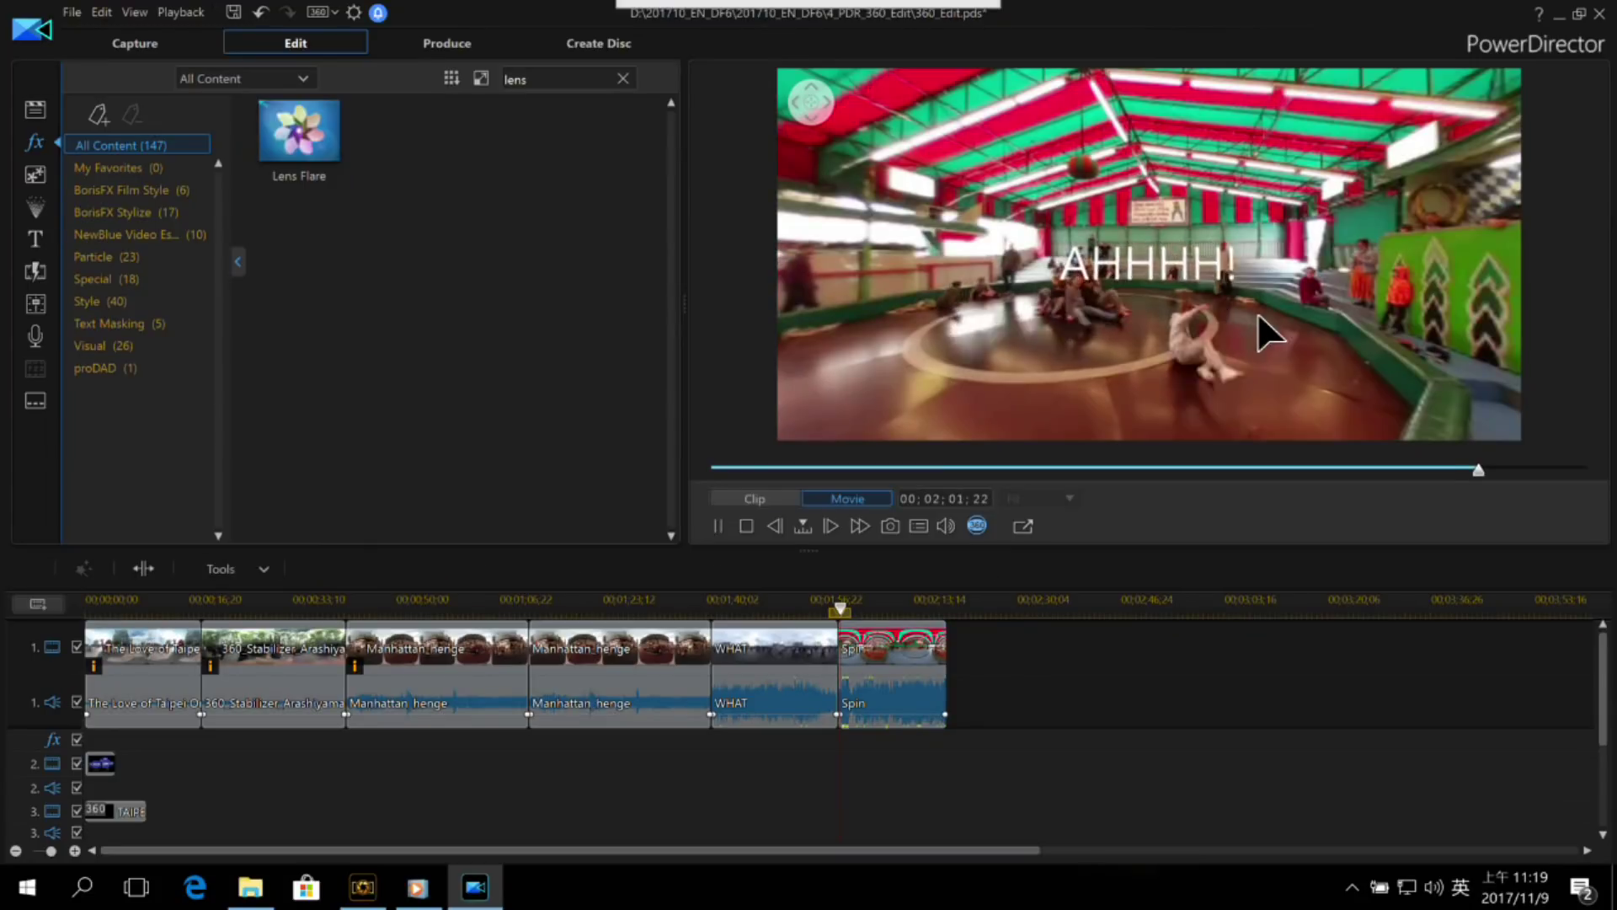
Step: Stop the playback and open the Motion Tracker for the Spin clip
key(space)
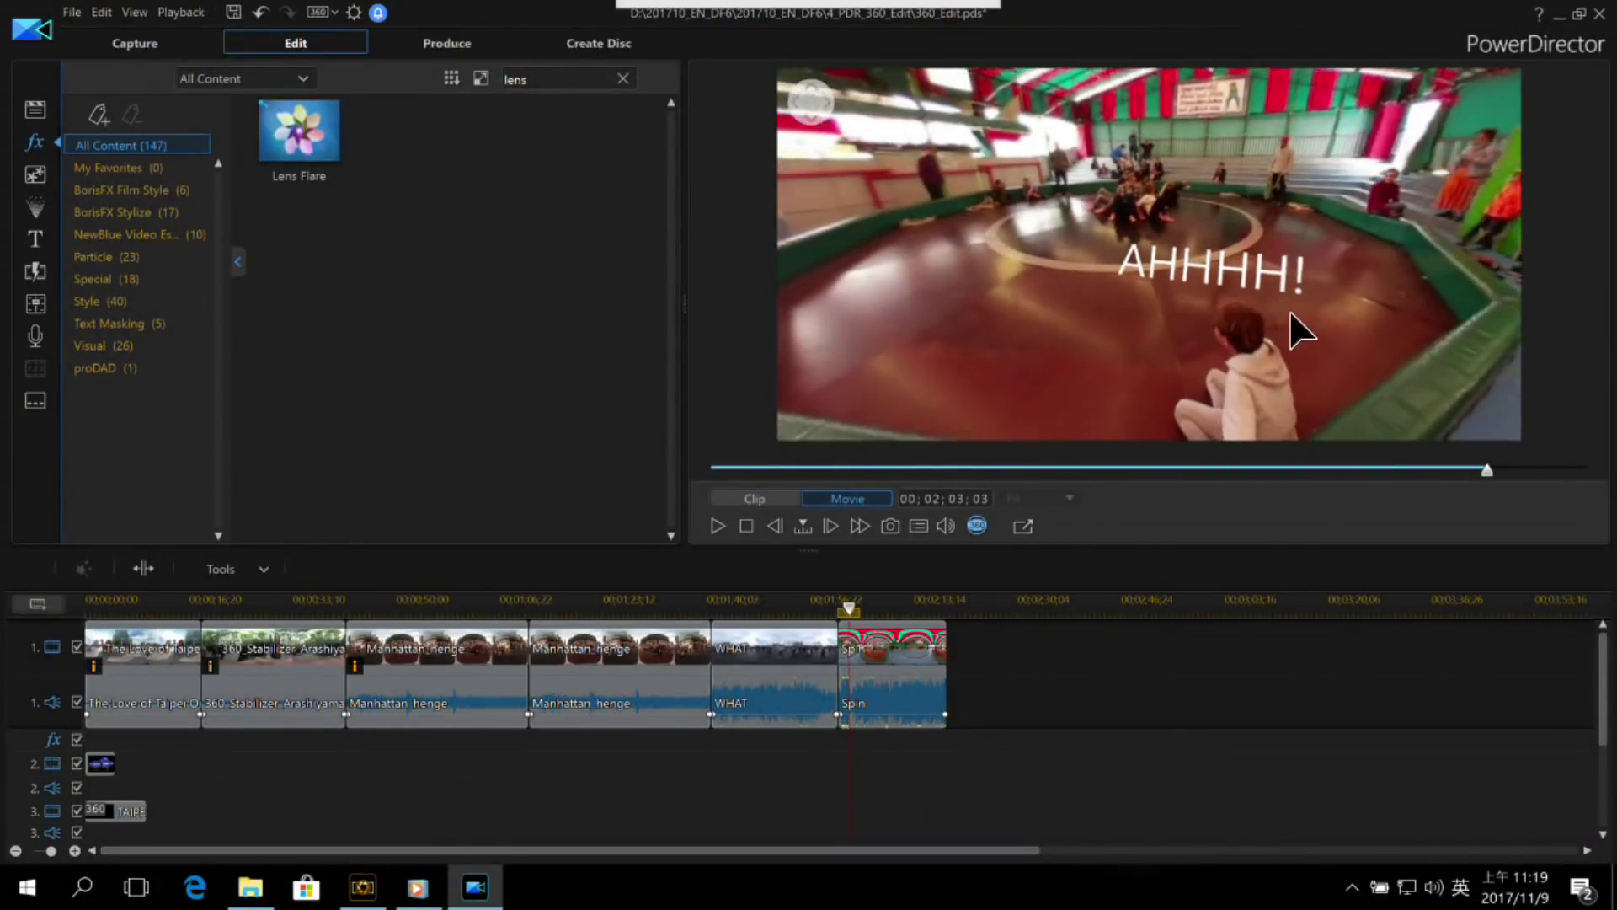
click(918, 636)
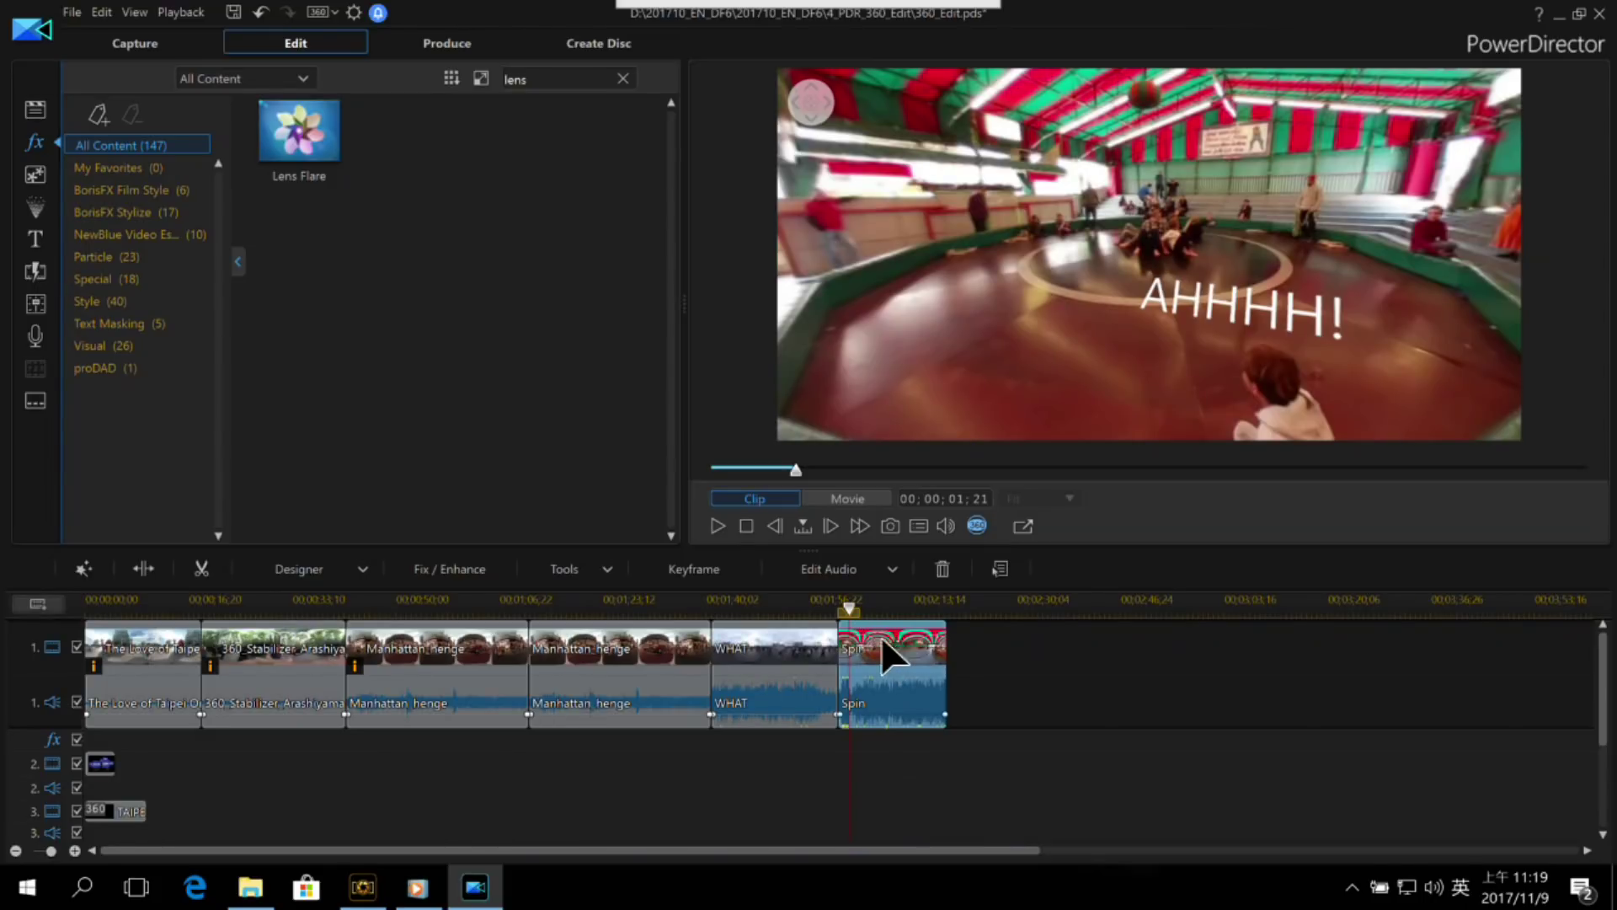
click(619, 561)
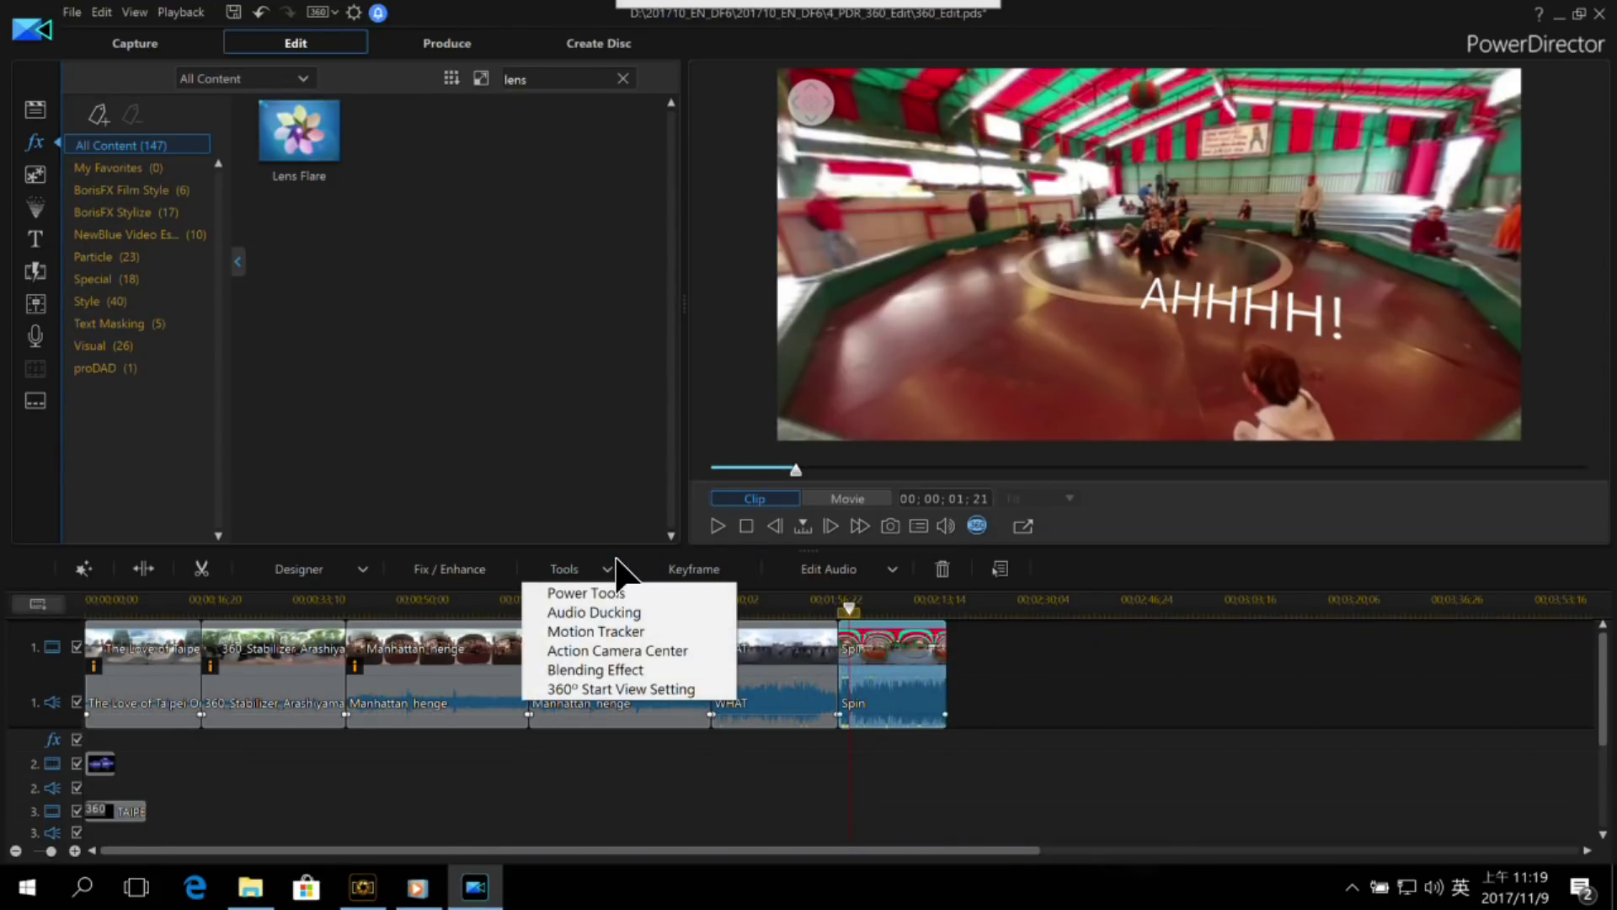
click(624, 634)
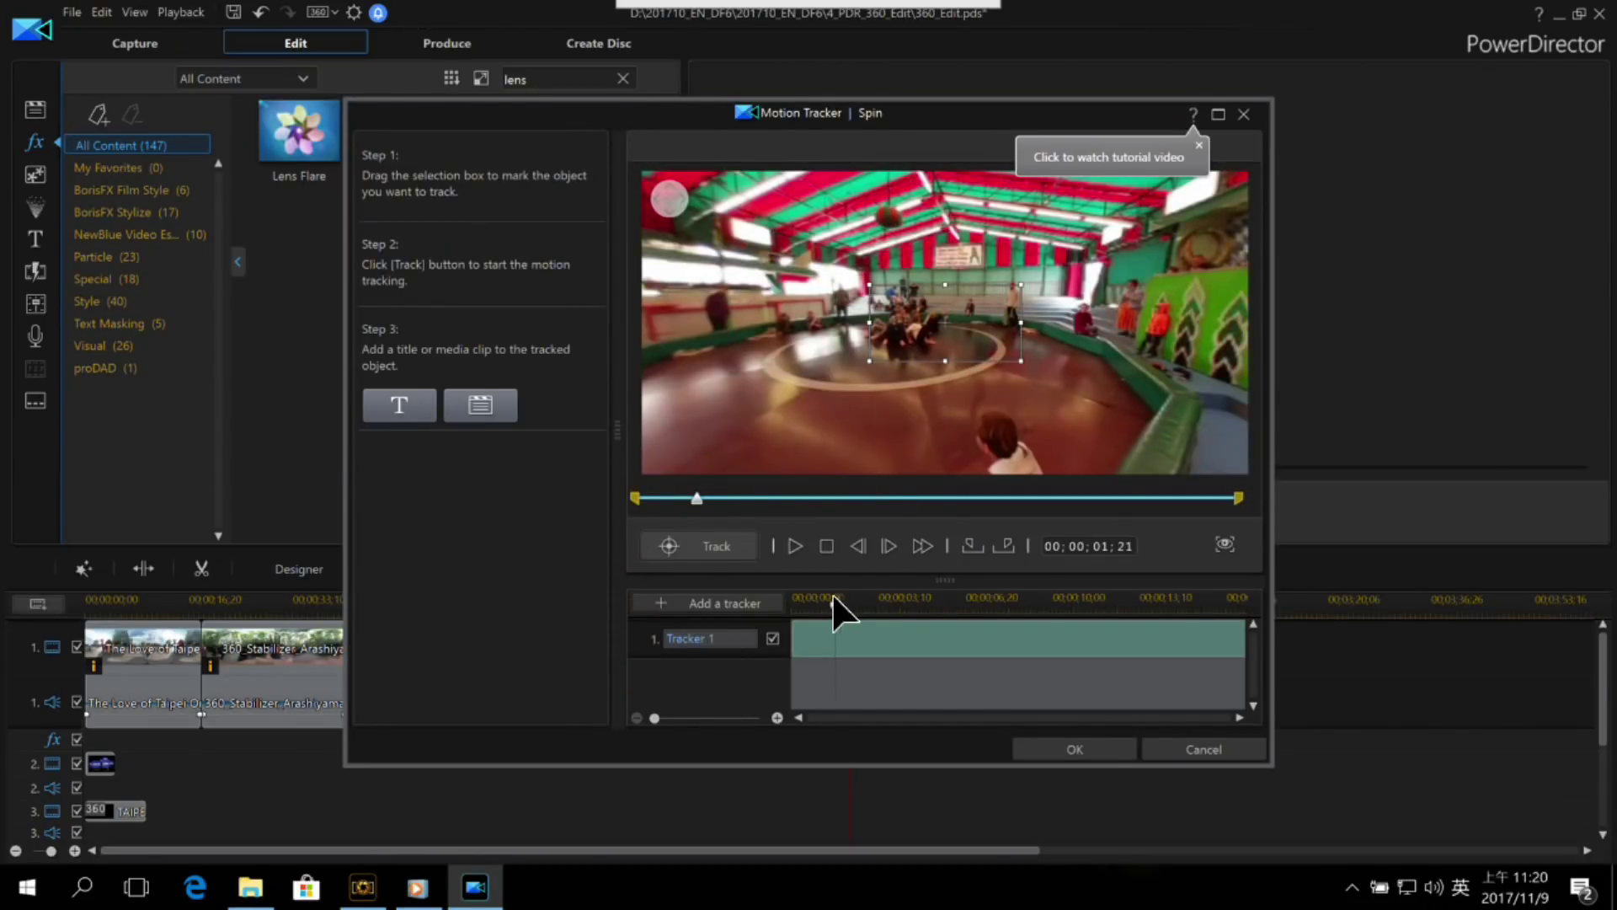
Step: Return the tracker to the clip's start and fit Tracker 1's selection box tightly around the person spinning at the circle's edge
drag(836, 600, 795, 606)
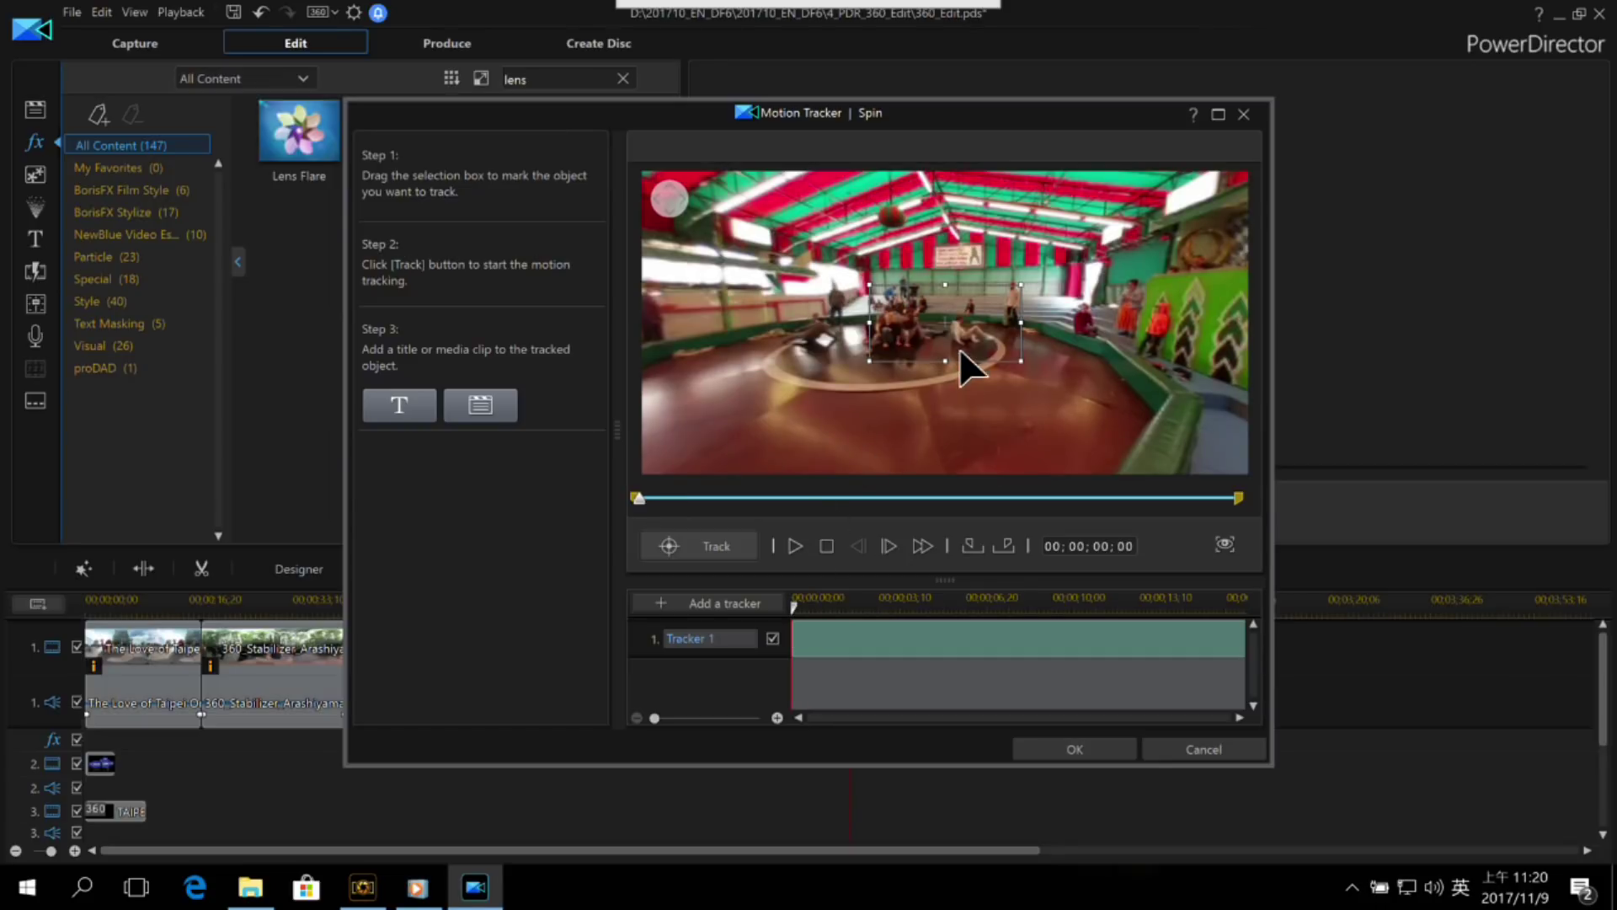
drag(994, 337, 997, 340)
drag(891, 321, 966, 359)
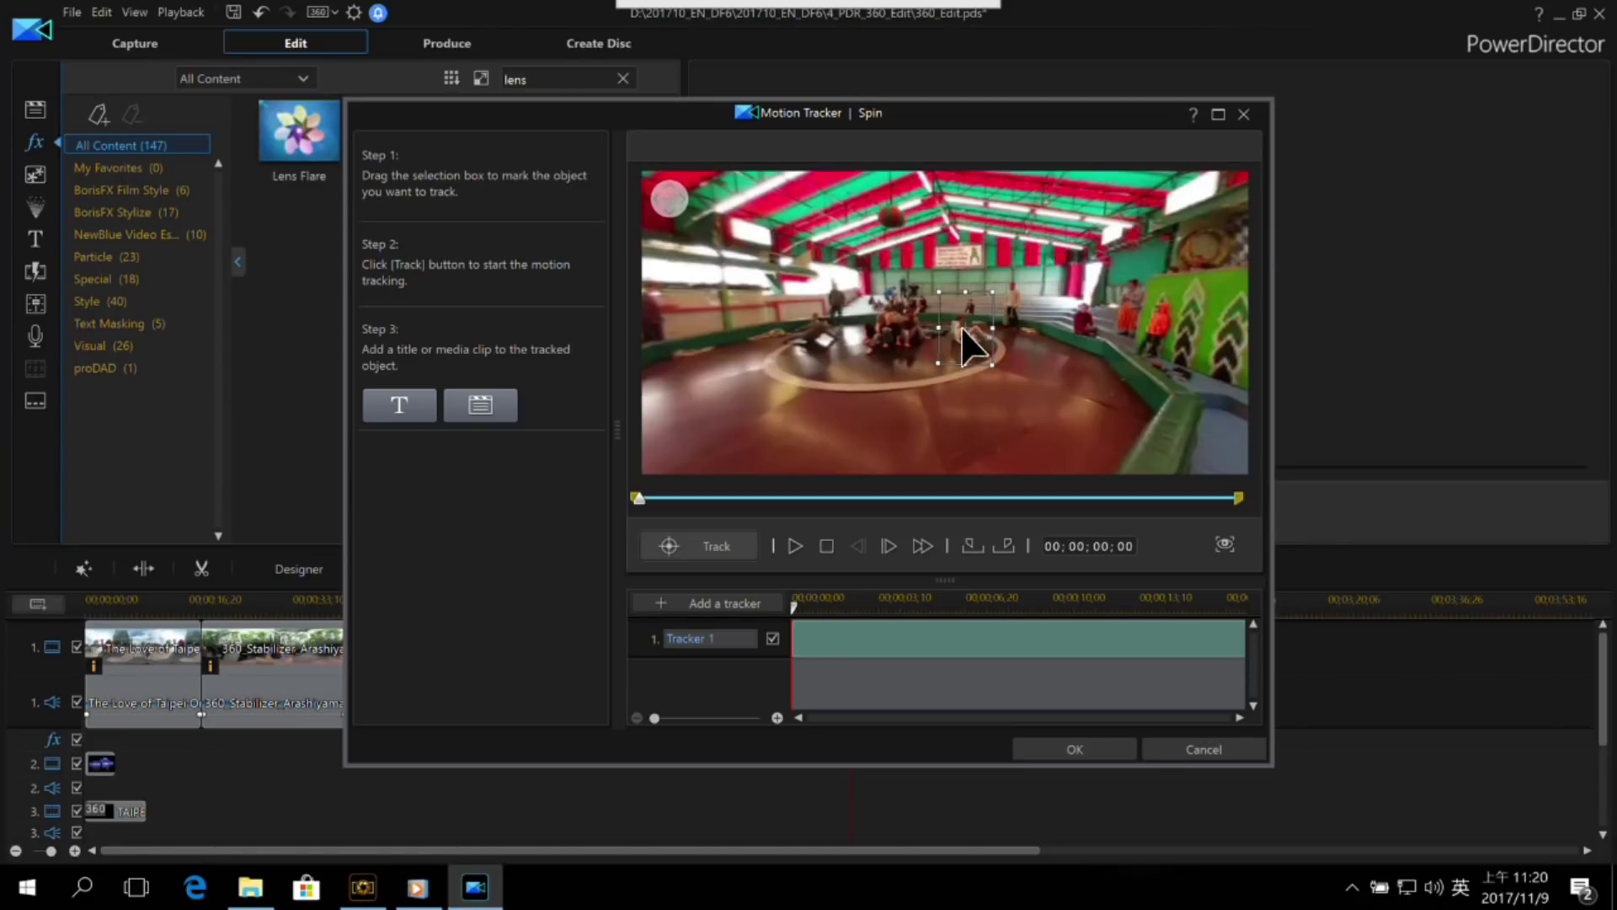
drag(970, 290, 973, 295)
Step: Track the spinning person from the clip's start, resuming from 00;00;00;20 and stopping at 00;00;02;24
click(716, 548)
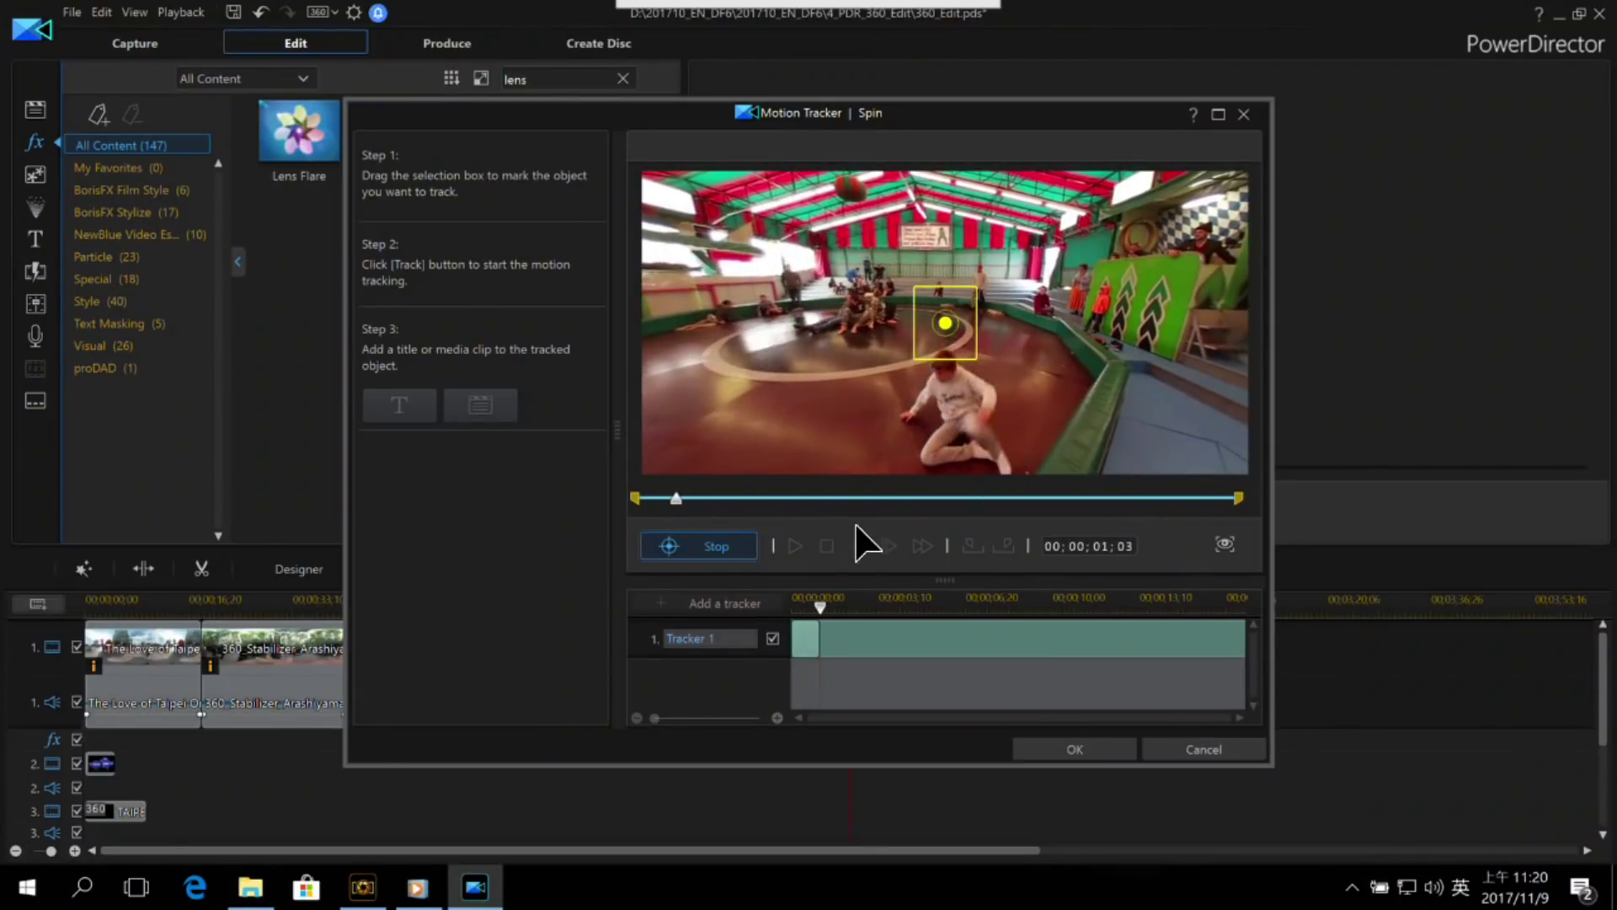
click(697, 548)
drag(831, 598, 811, 597)
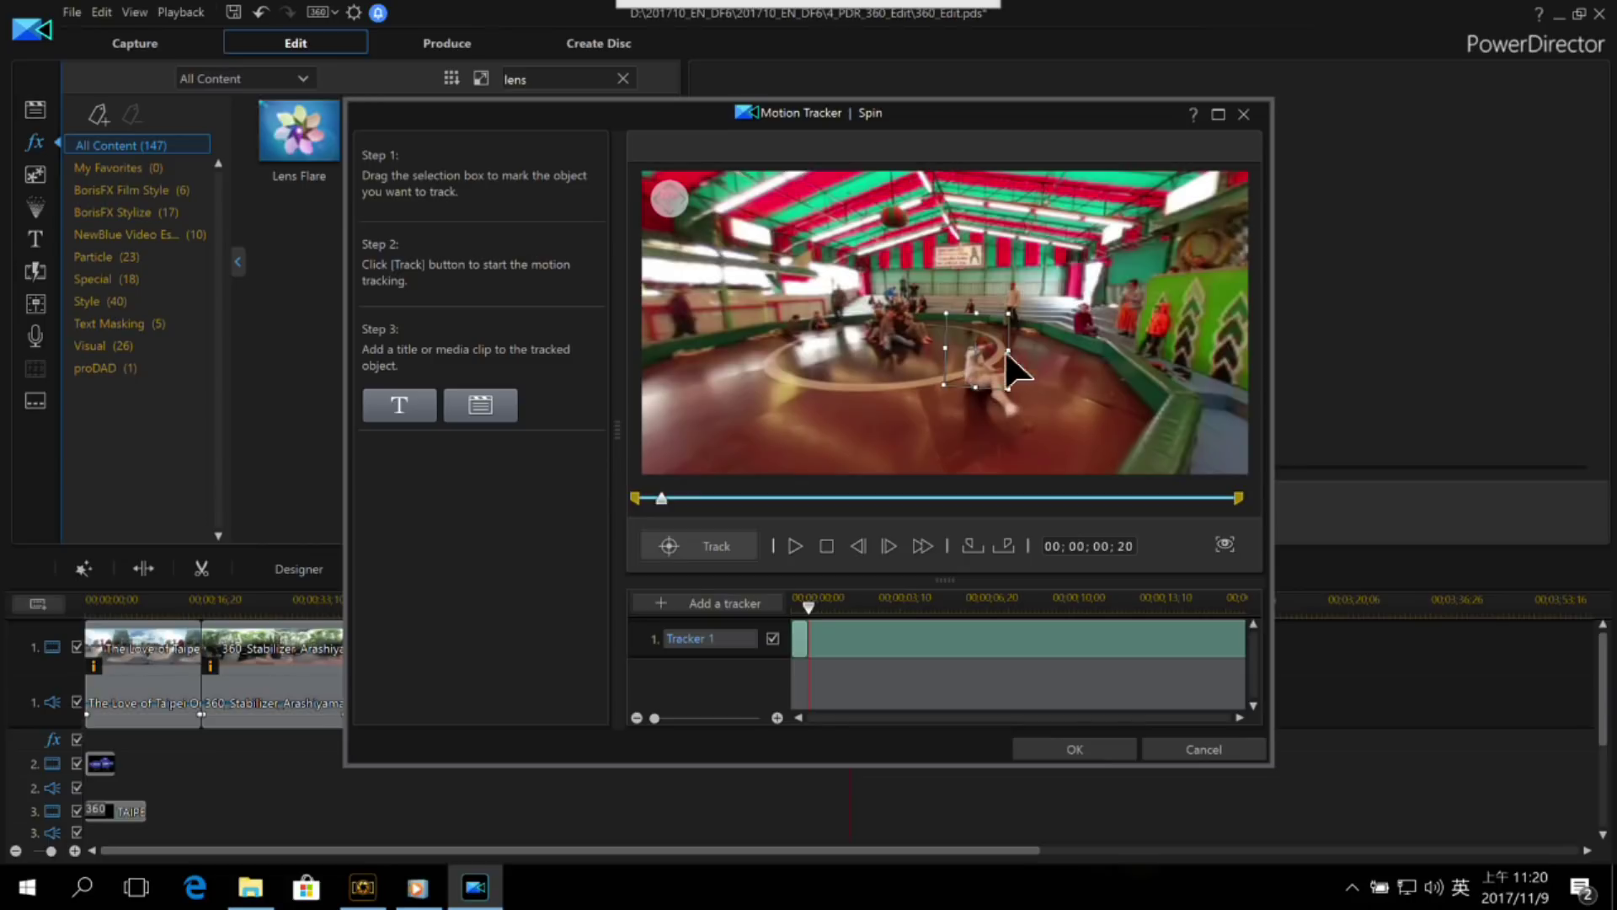
click(667, 552)
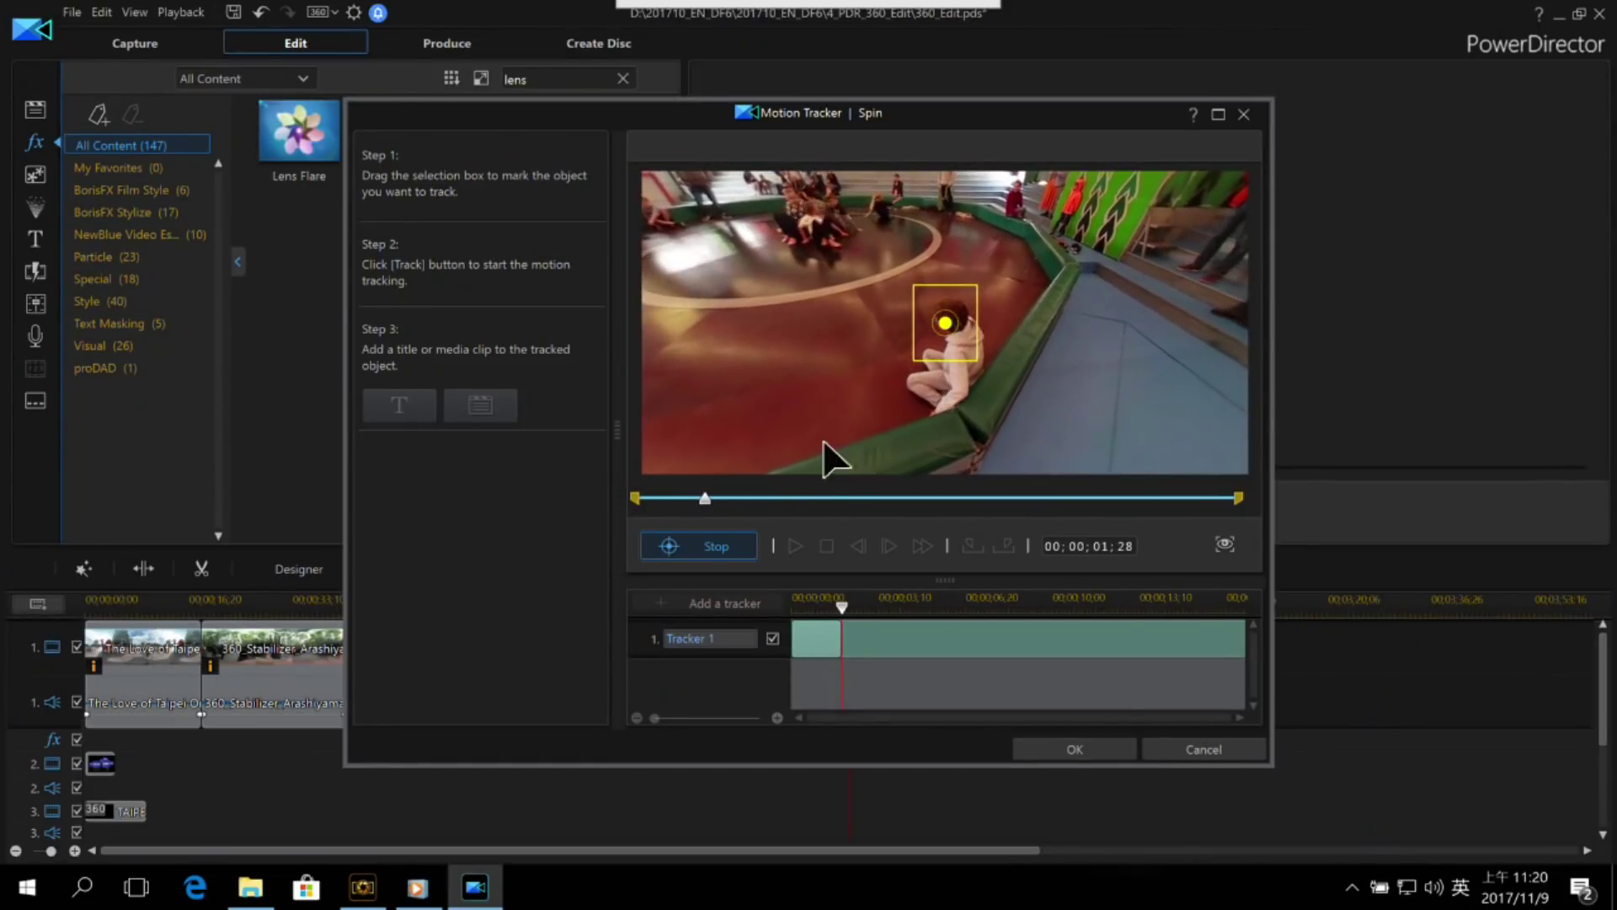
click(734, 547)
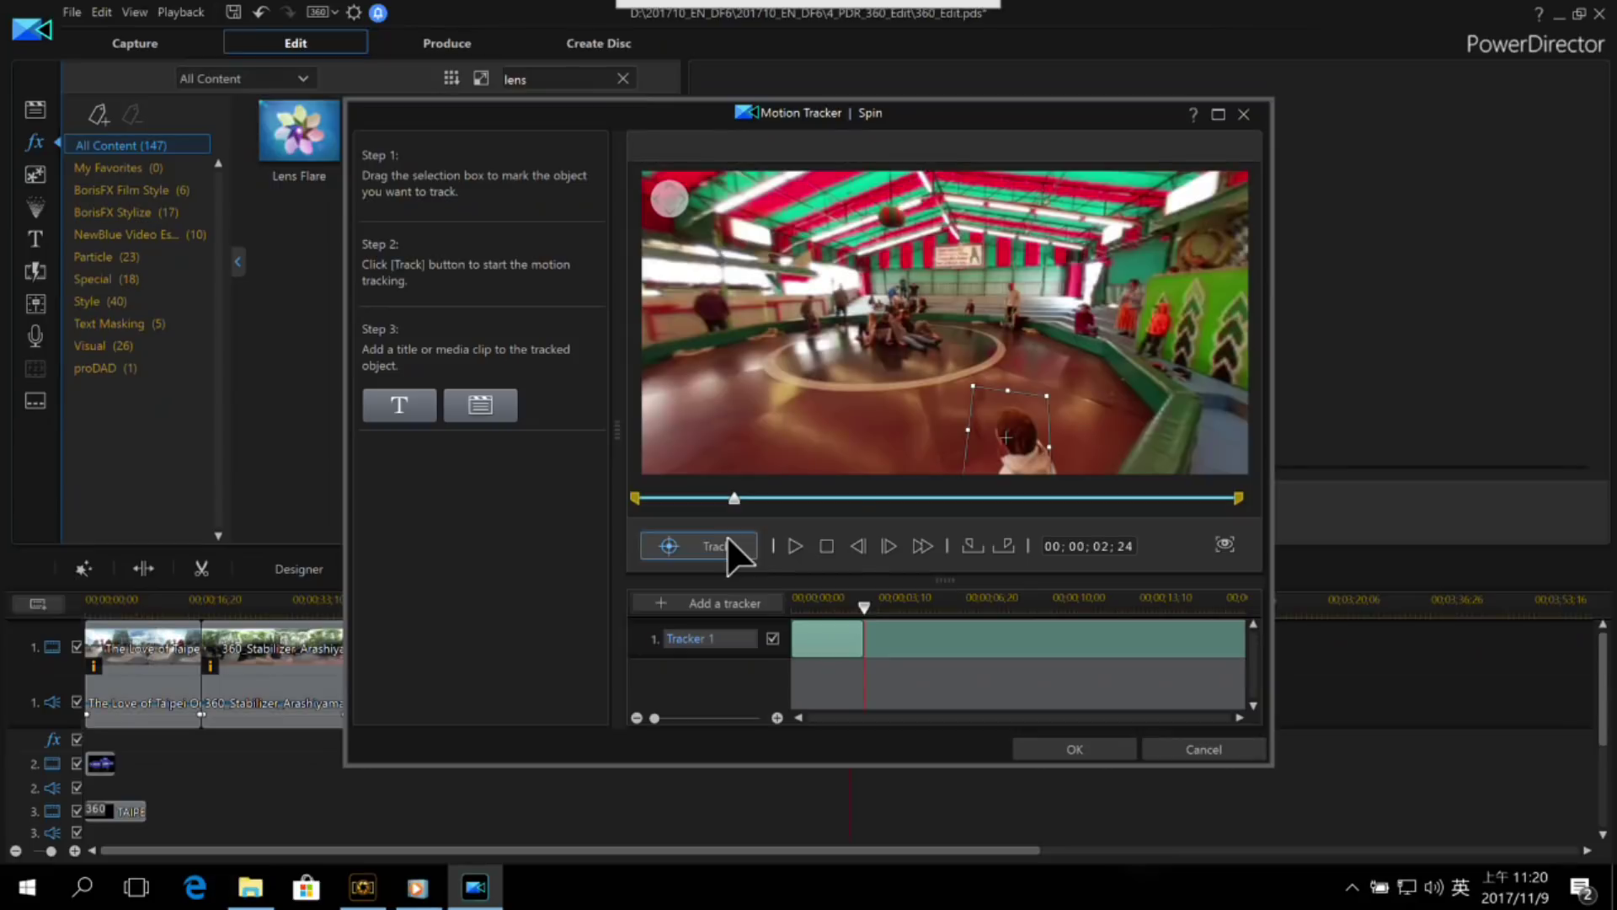
Step: Attach the Tire Tracks object from the Video Overlay Room to Tracker 1, with the playhead at 00;00;00;05
click(796, 600)
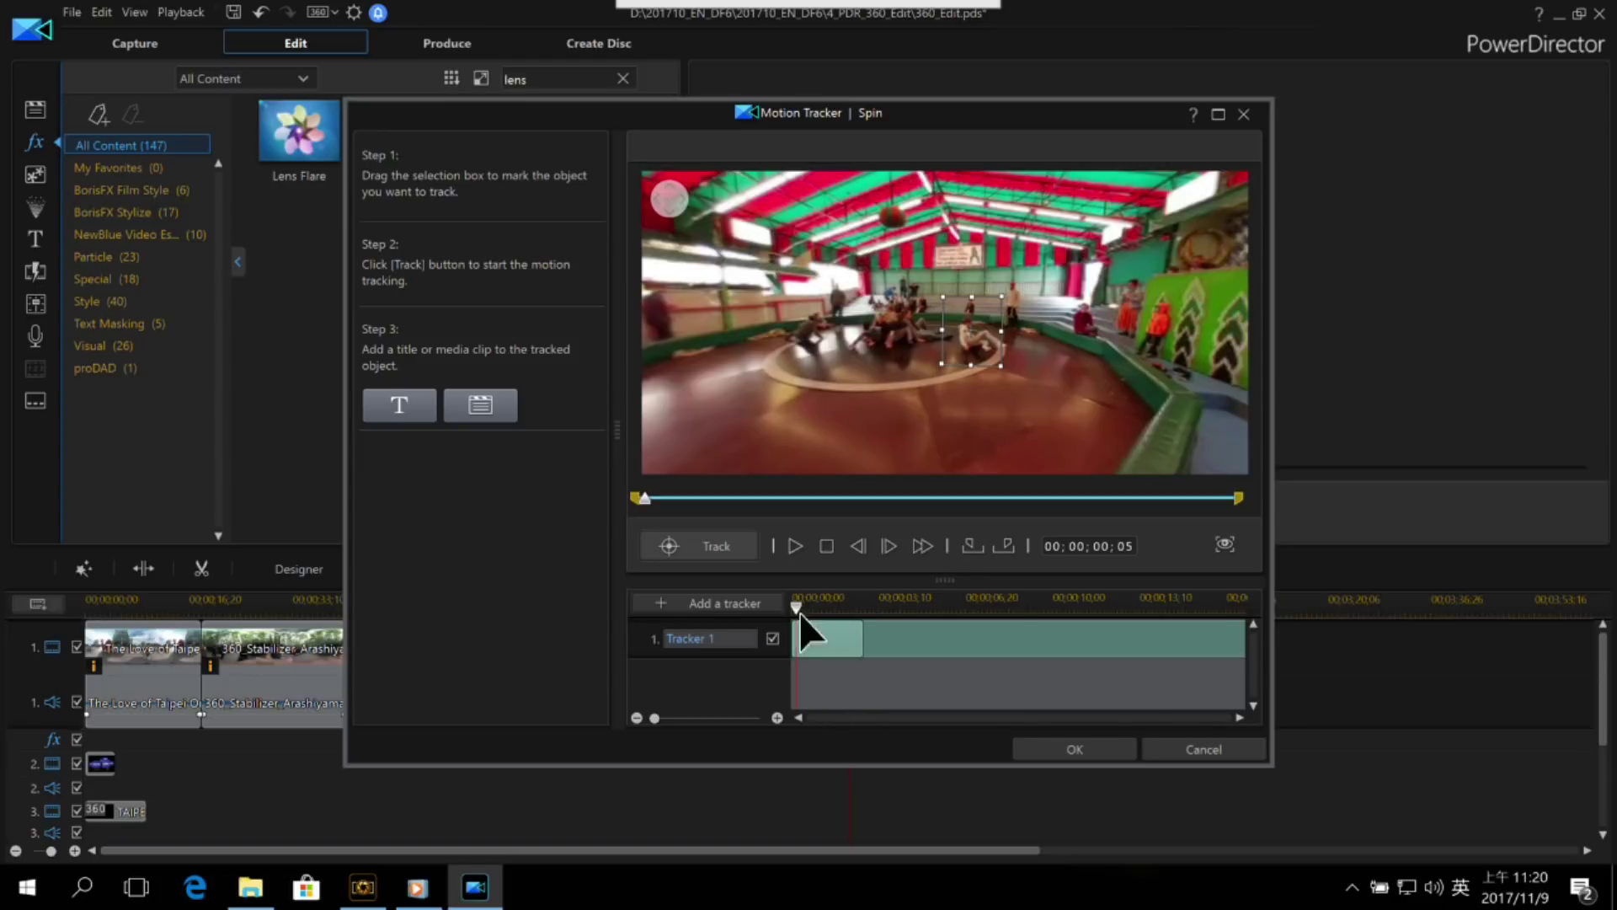
click(470, 411)
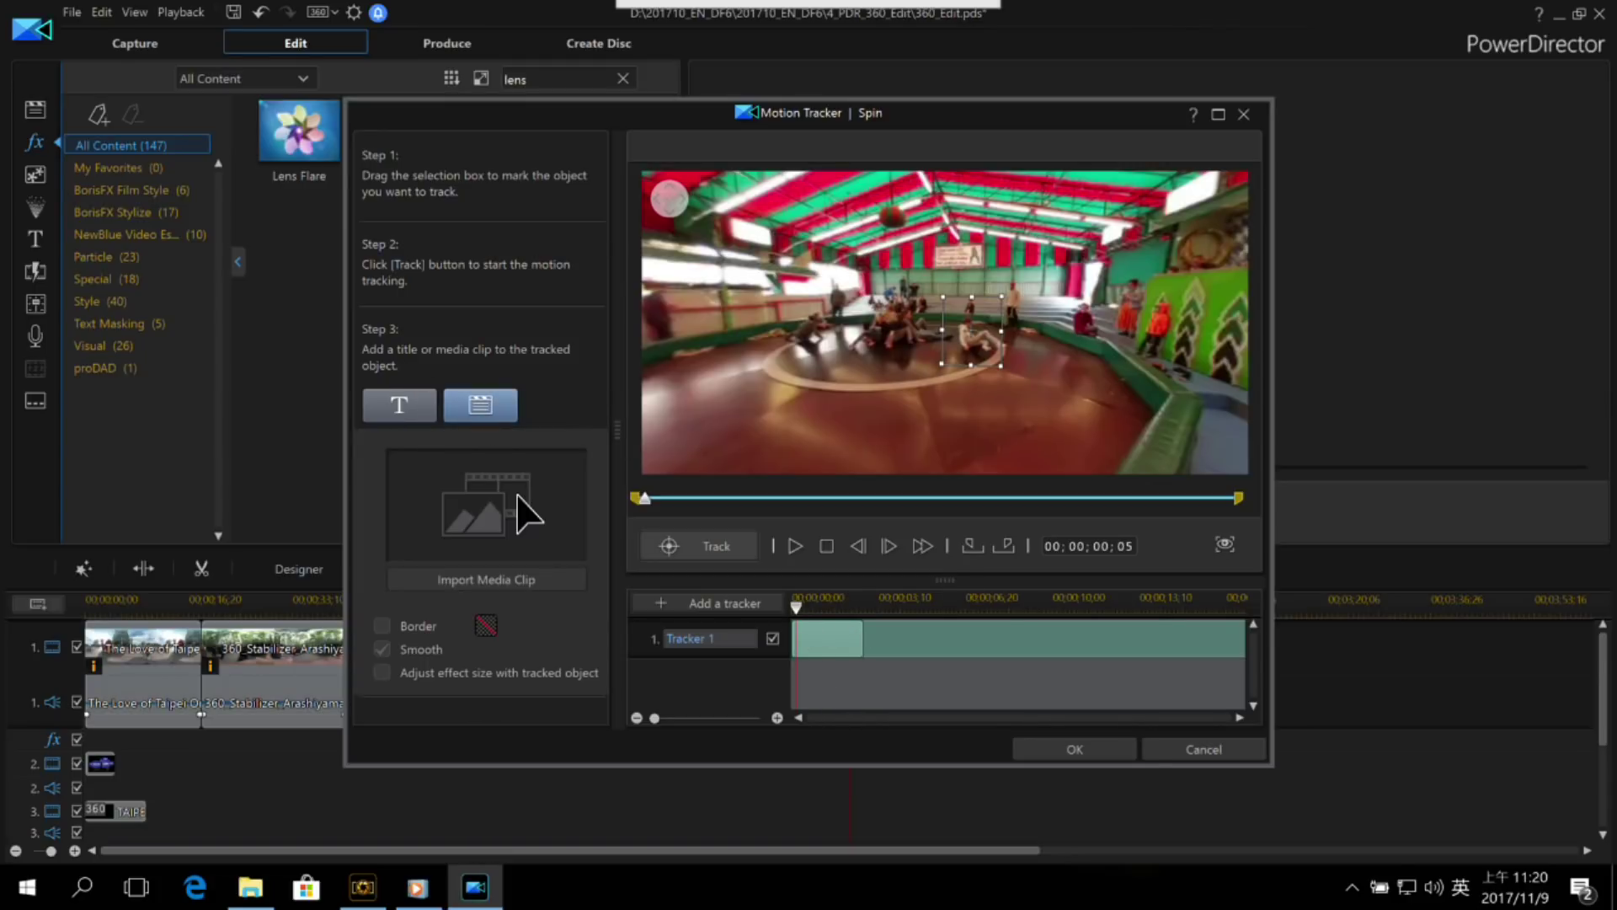
click(522, 581)
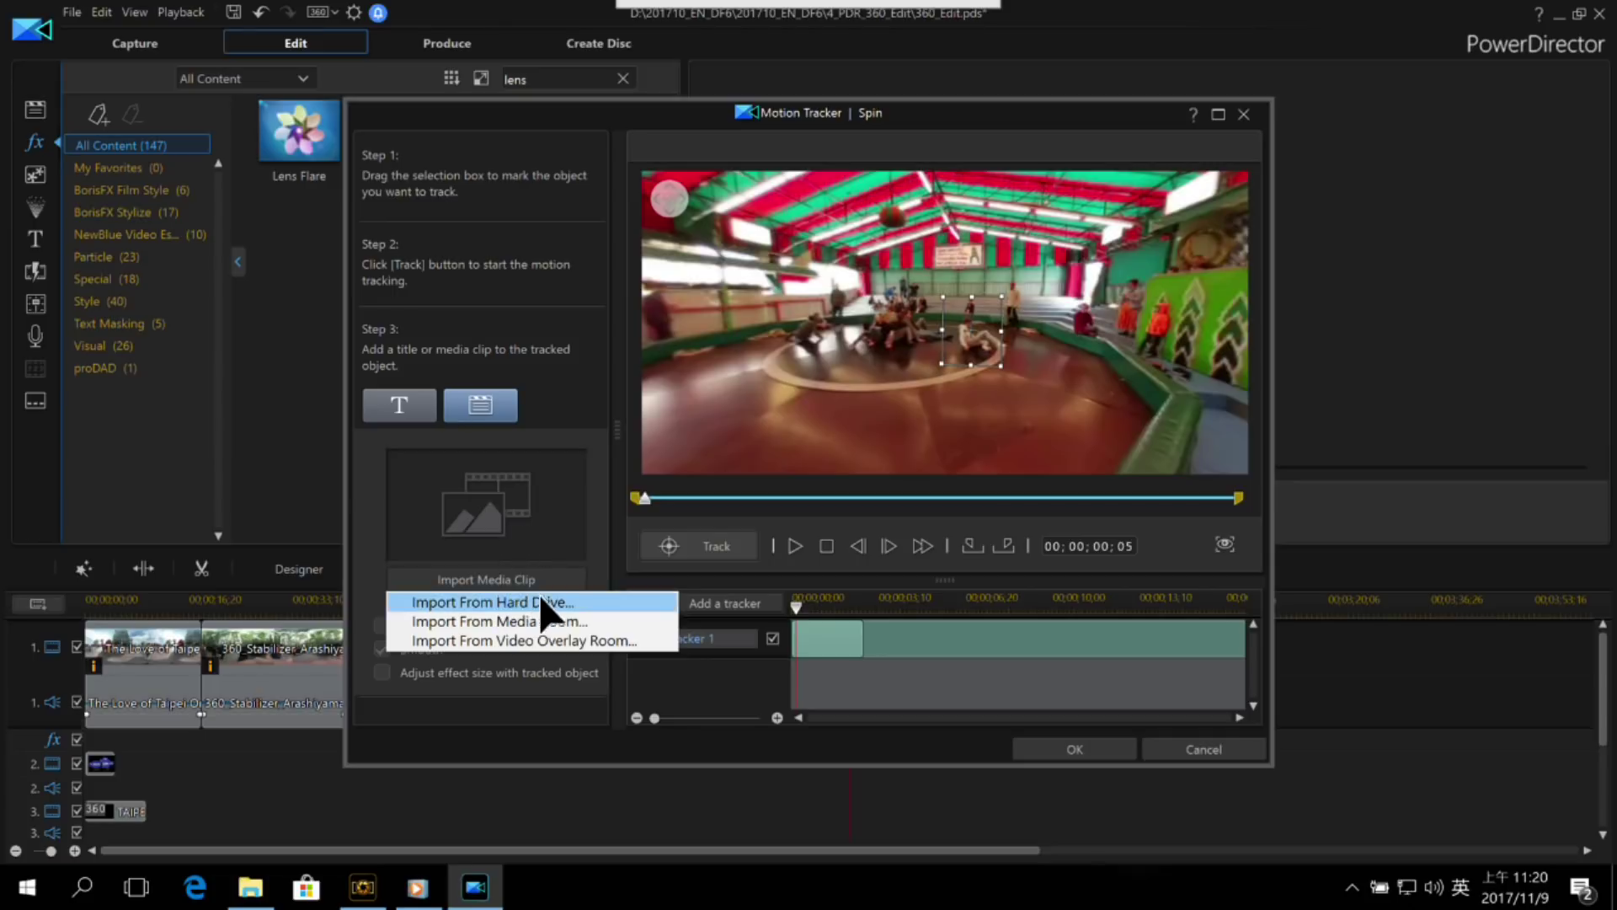
click(571, 640)
drag(1073, 334, 1073, 497)
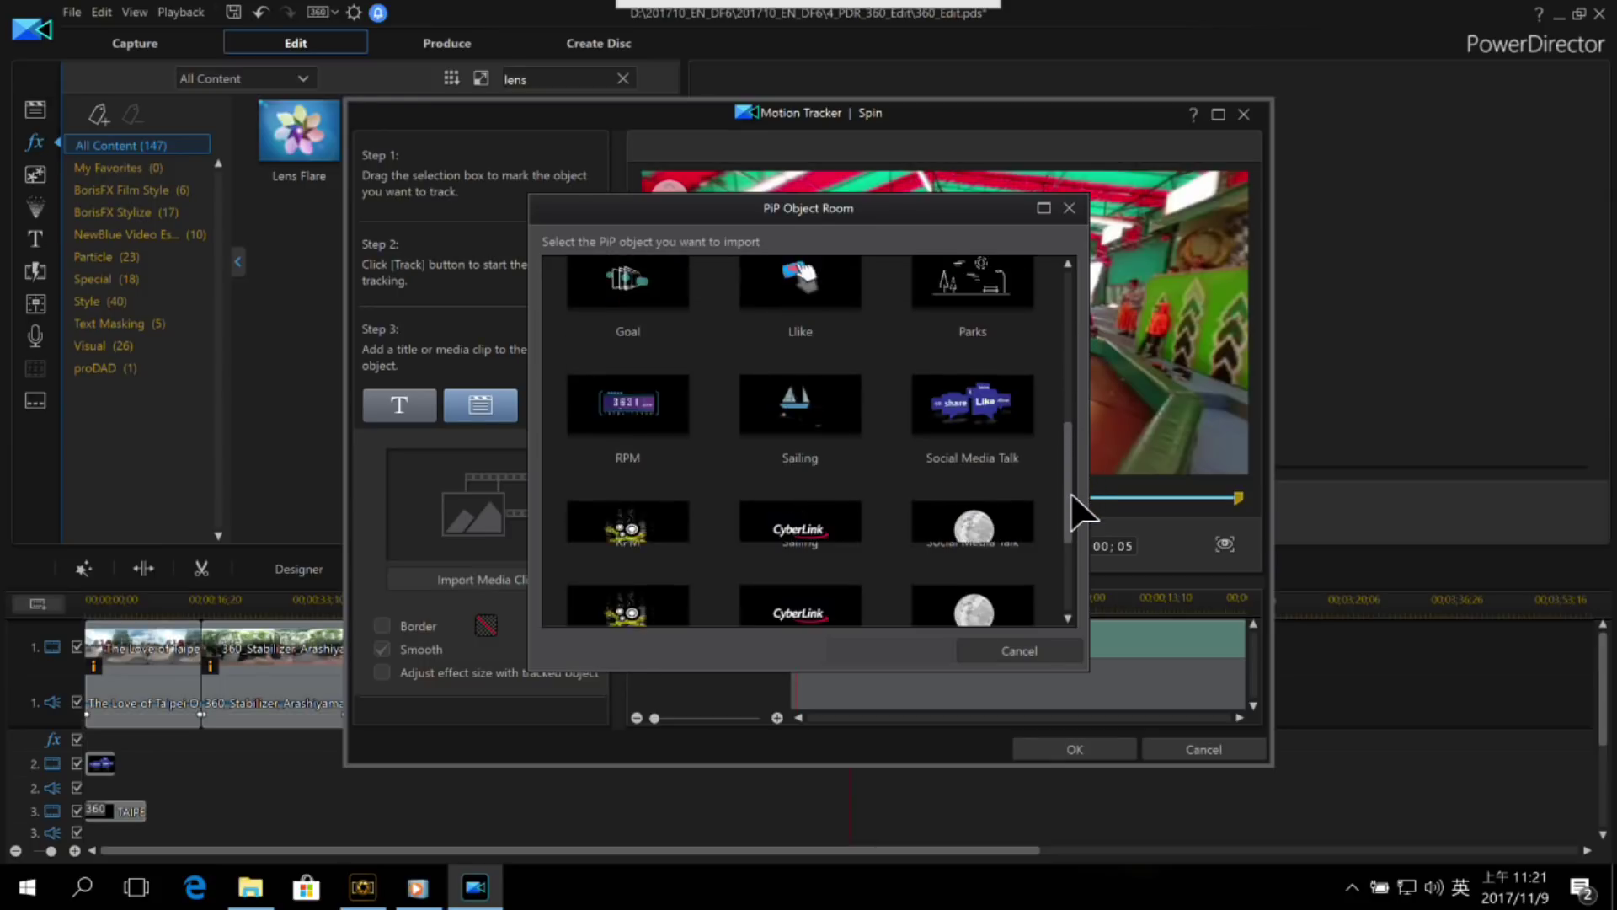
click(628, 455)
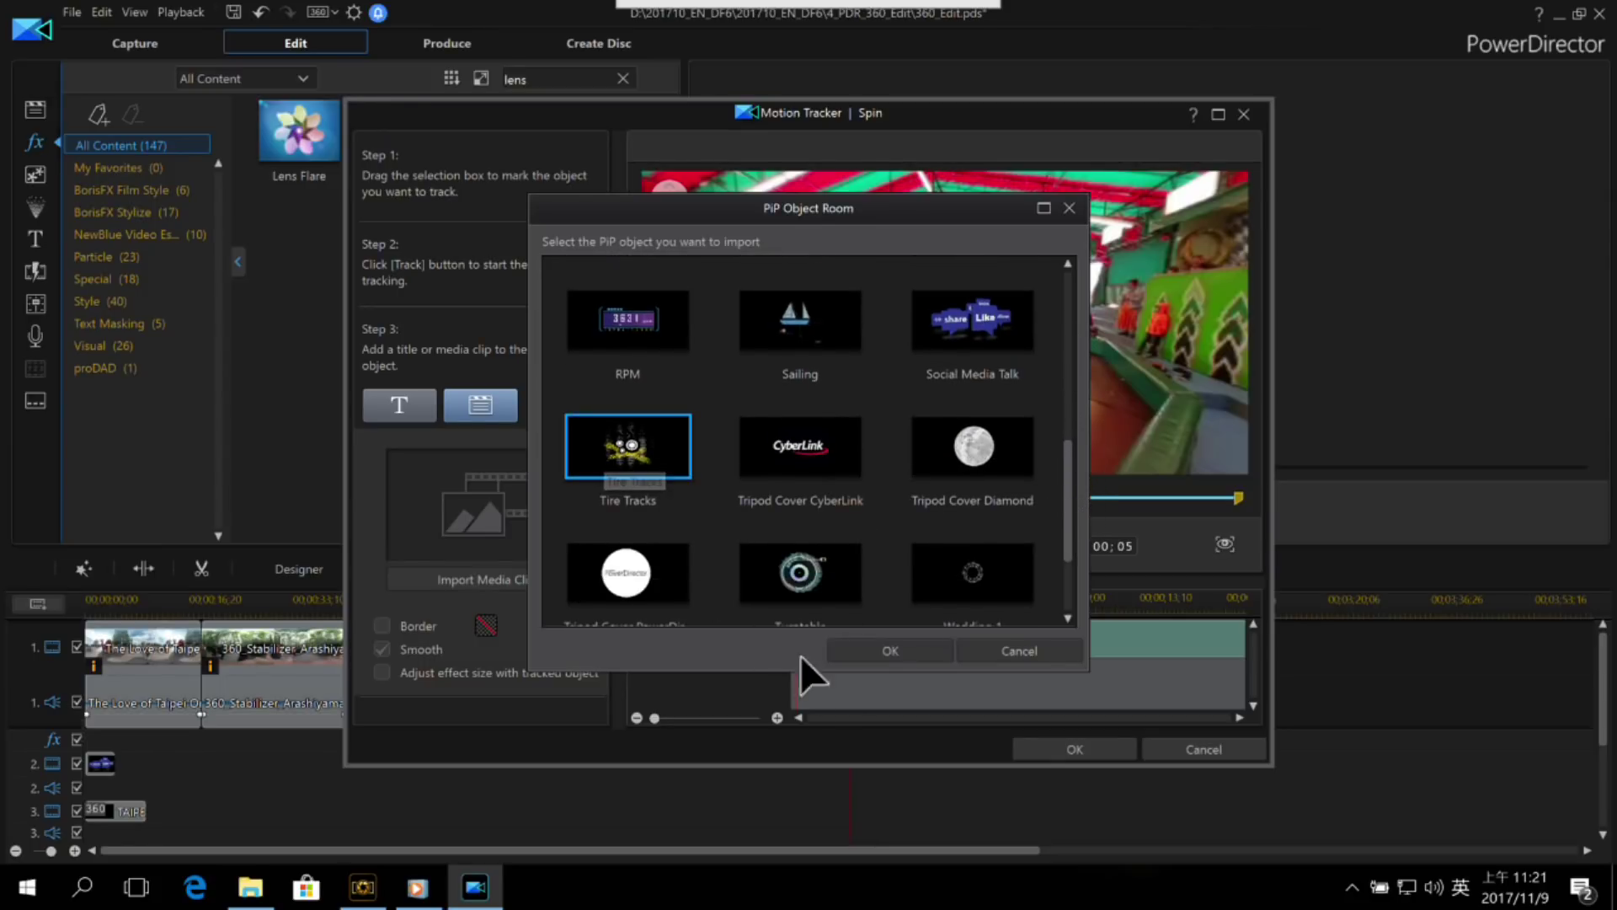
click(871, 649)
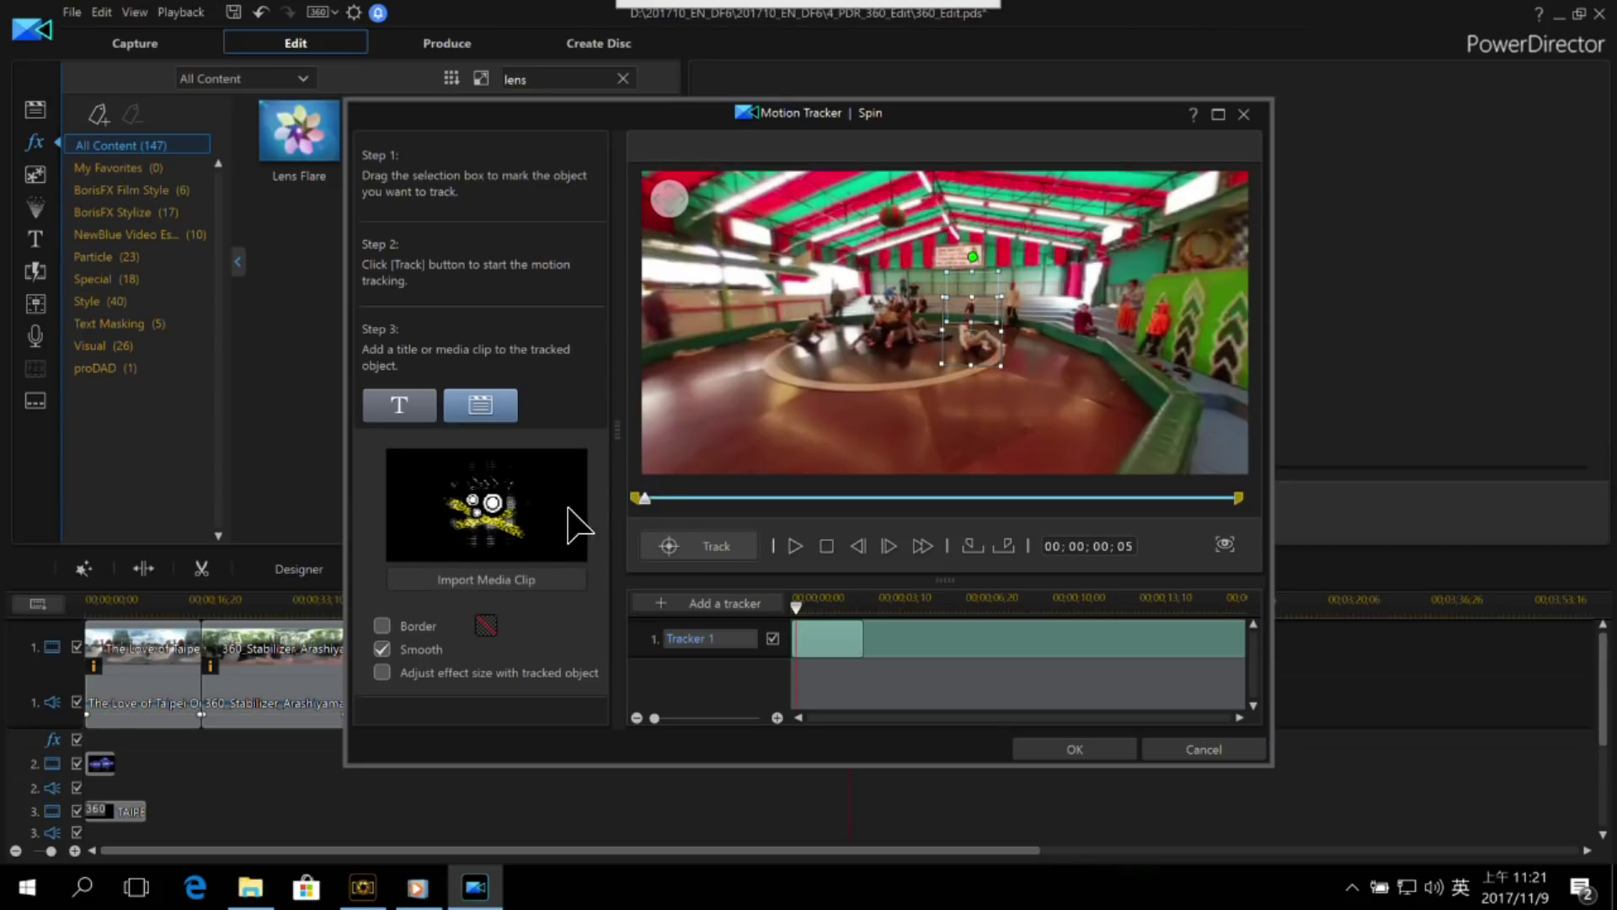
Step: Move the Tire Tracks object beside the tracked person, preview the tracking, and apply the motion tracking to the Spin clip
drag(996, 270, 939, 298)
click(800, 545)
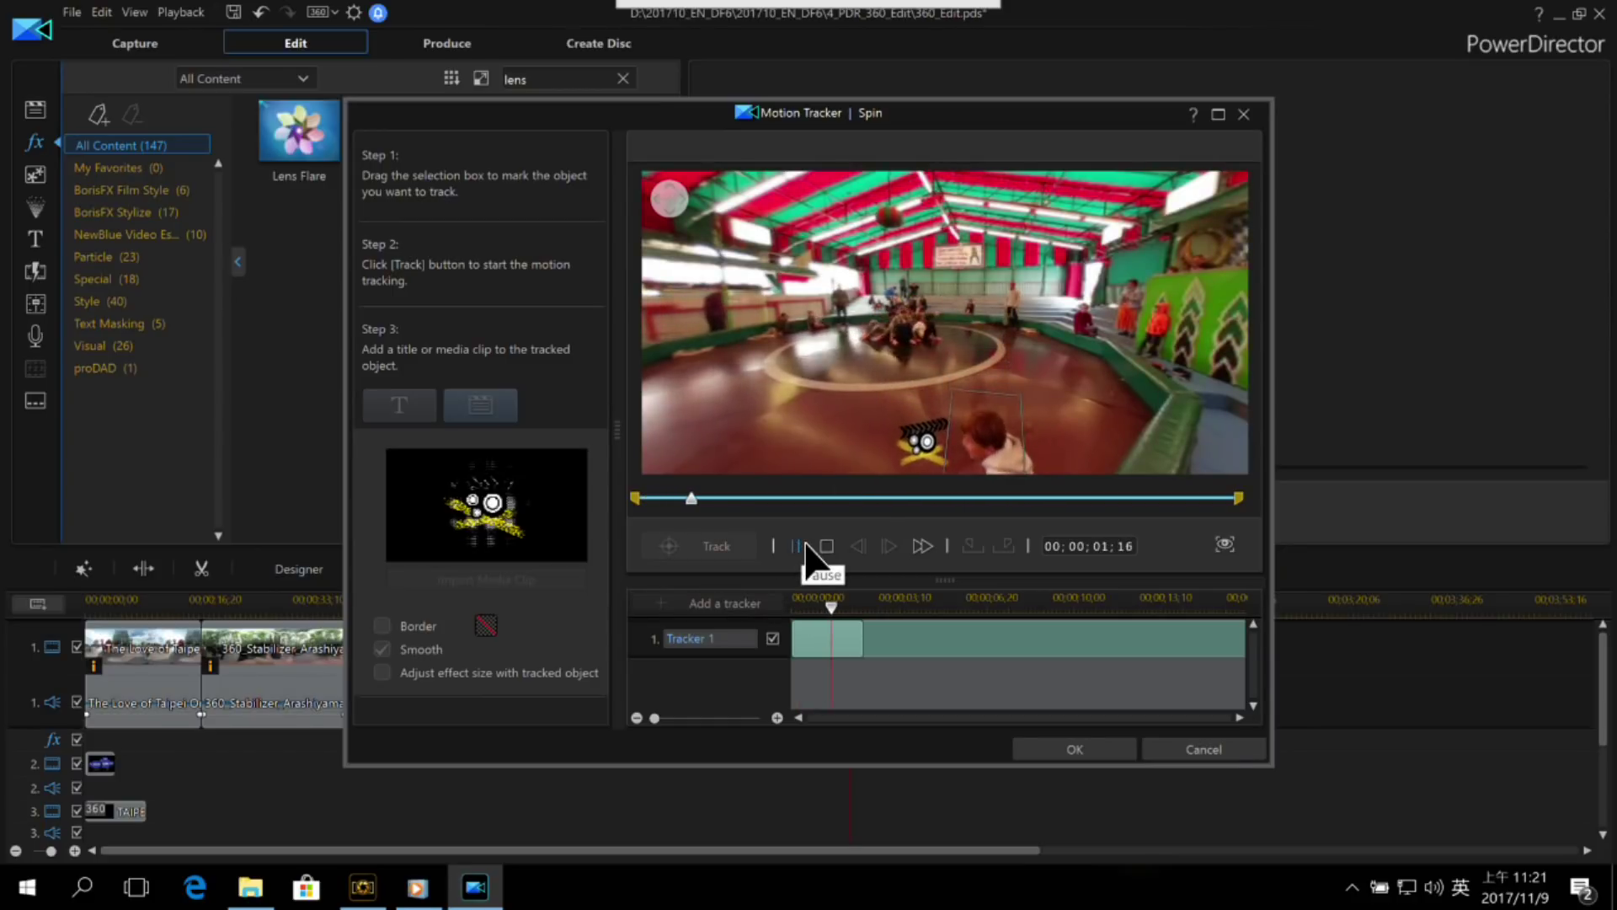
click(804, 546)
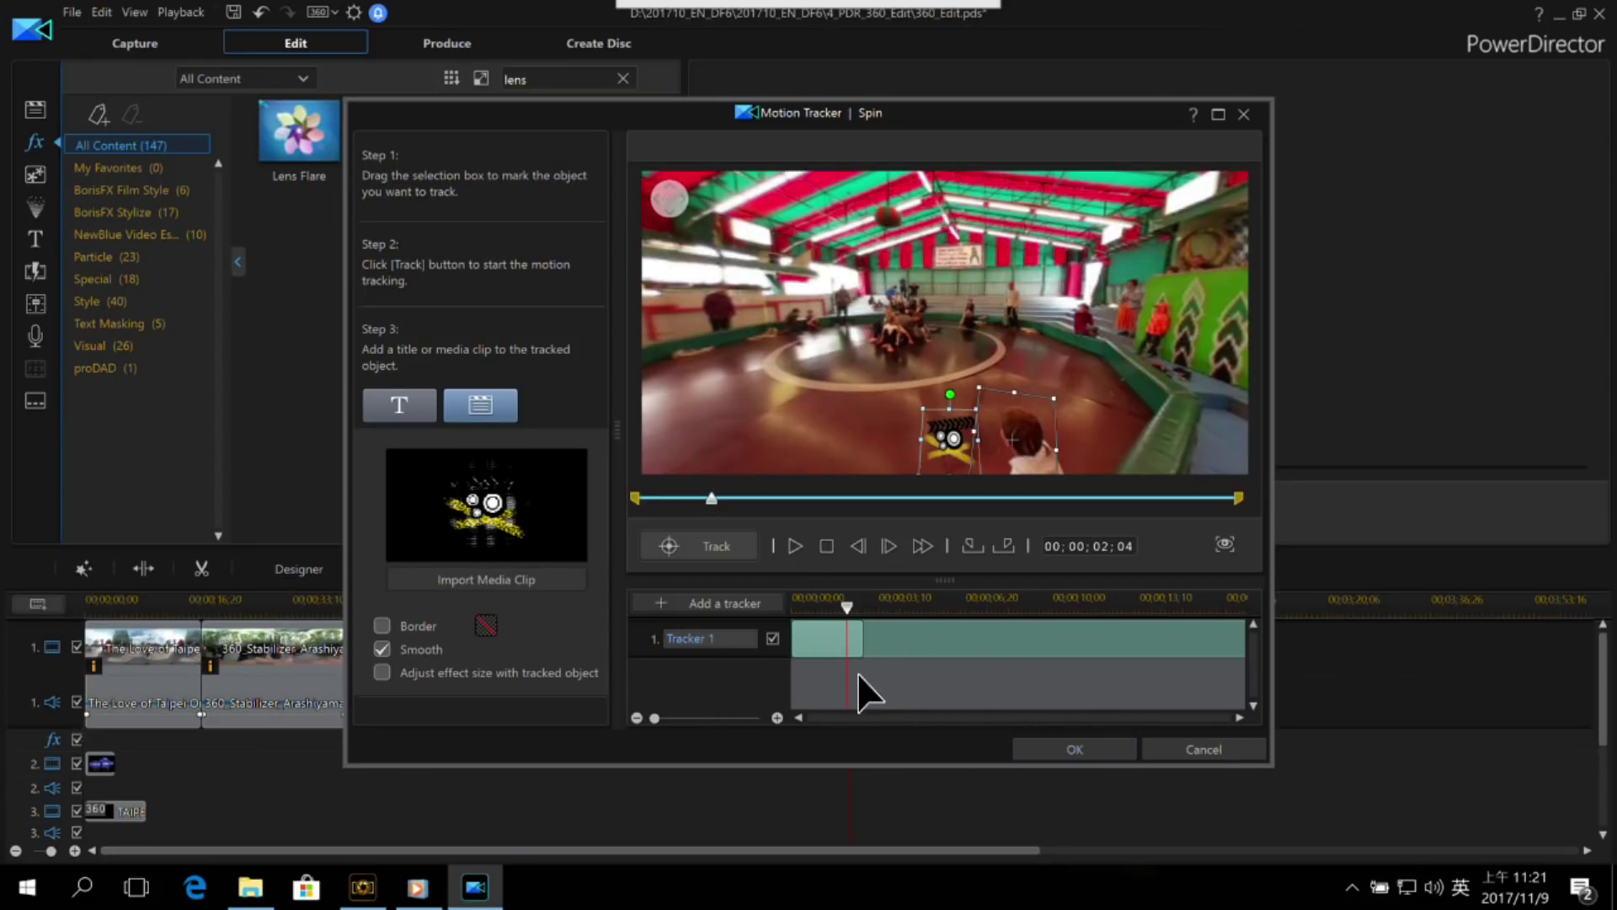
click(1075, 748)
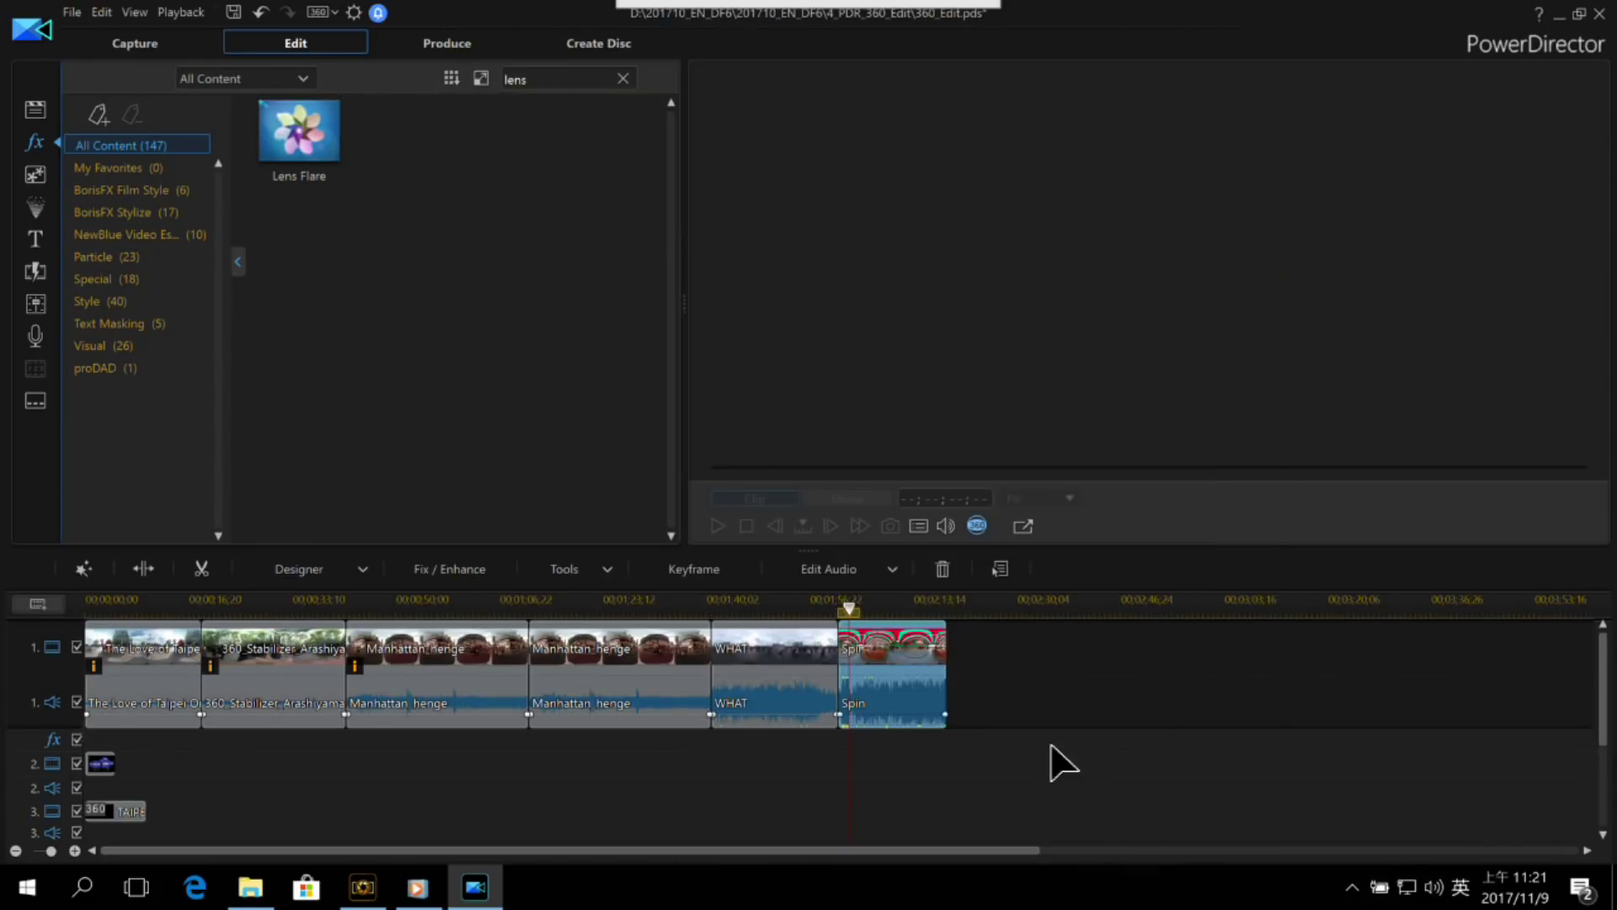
Step: Play the Spin clip from near its start to check how the Tire Tracks object follows the person in the 360 view
click(849, 599)
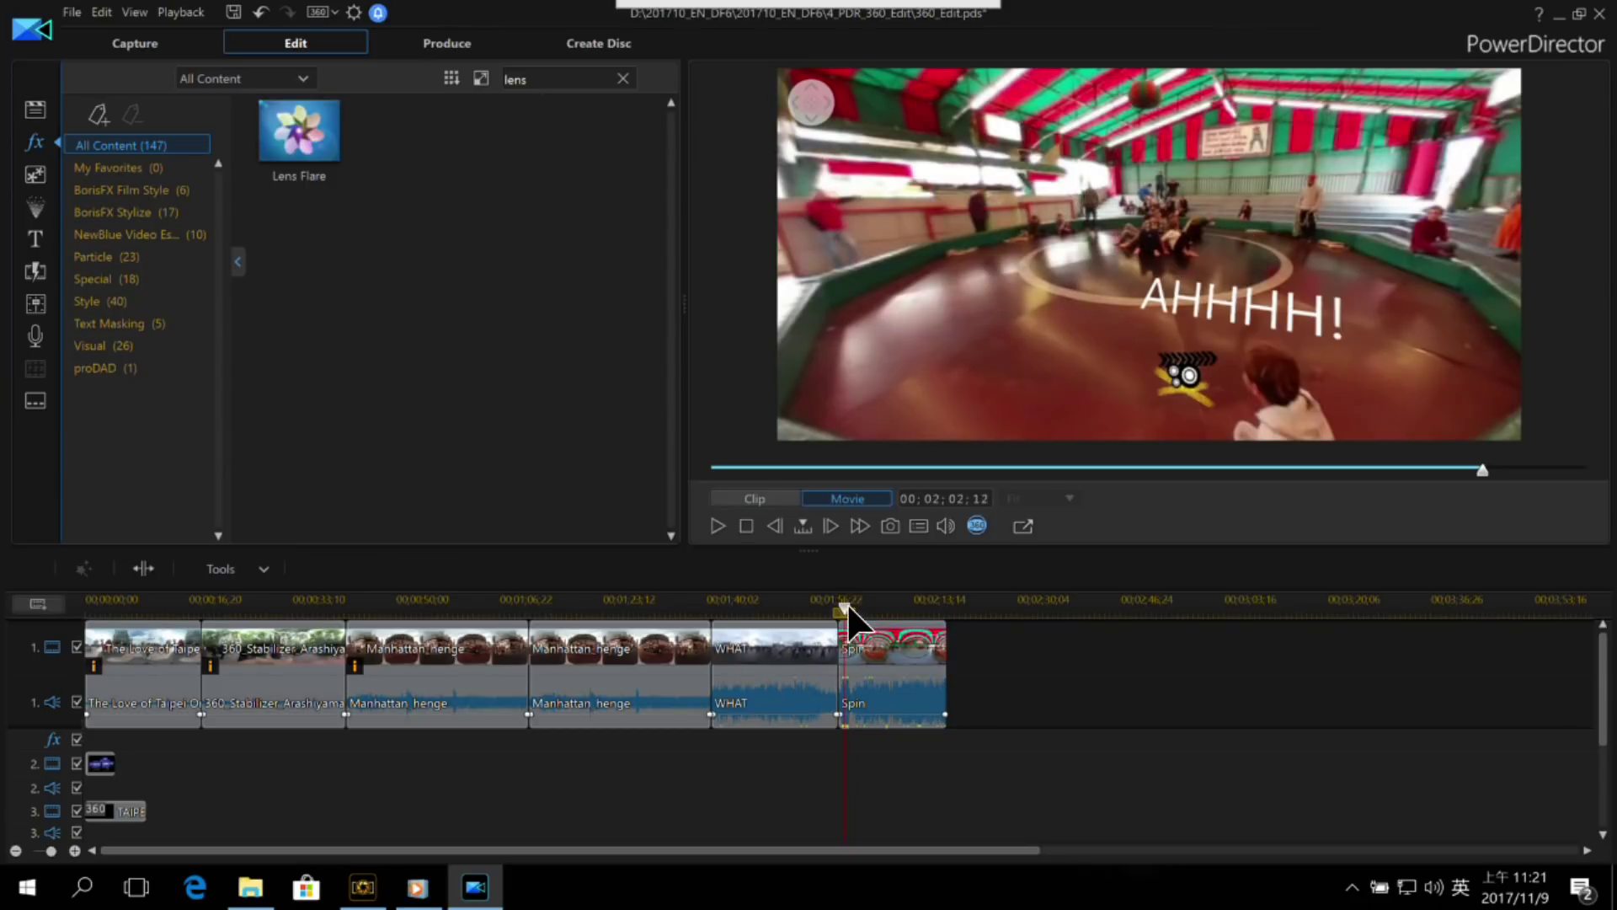
click(846, 625)
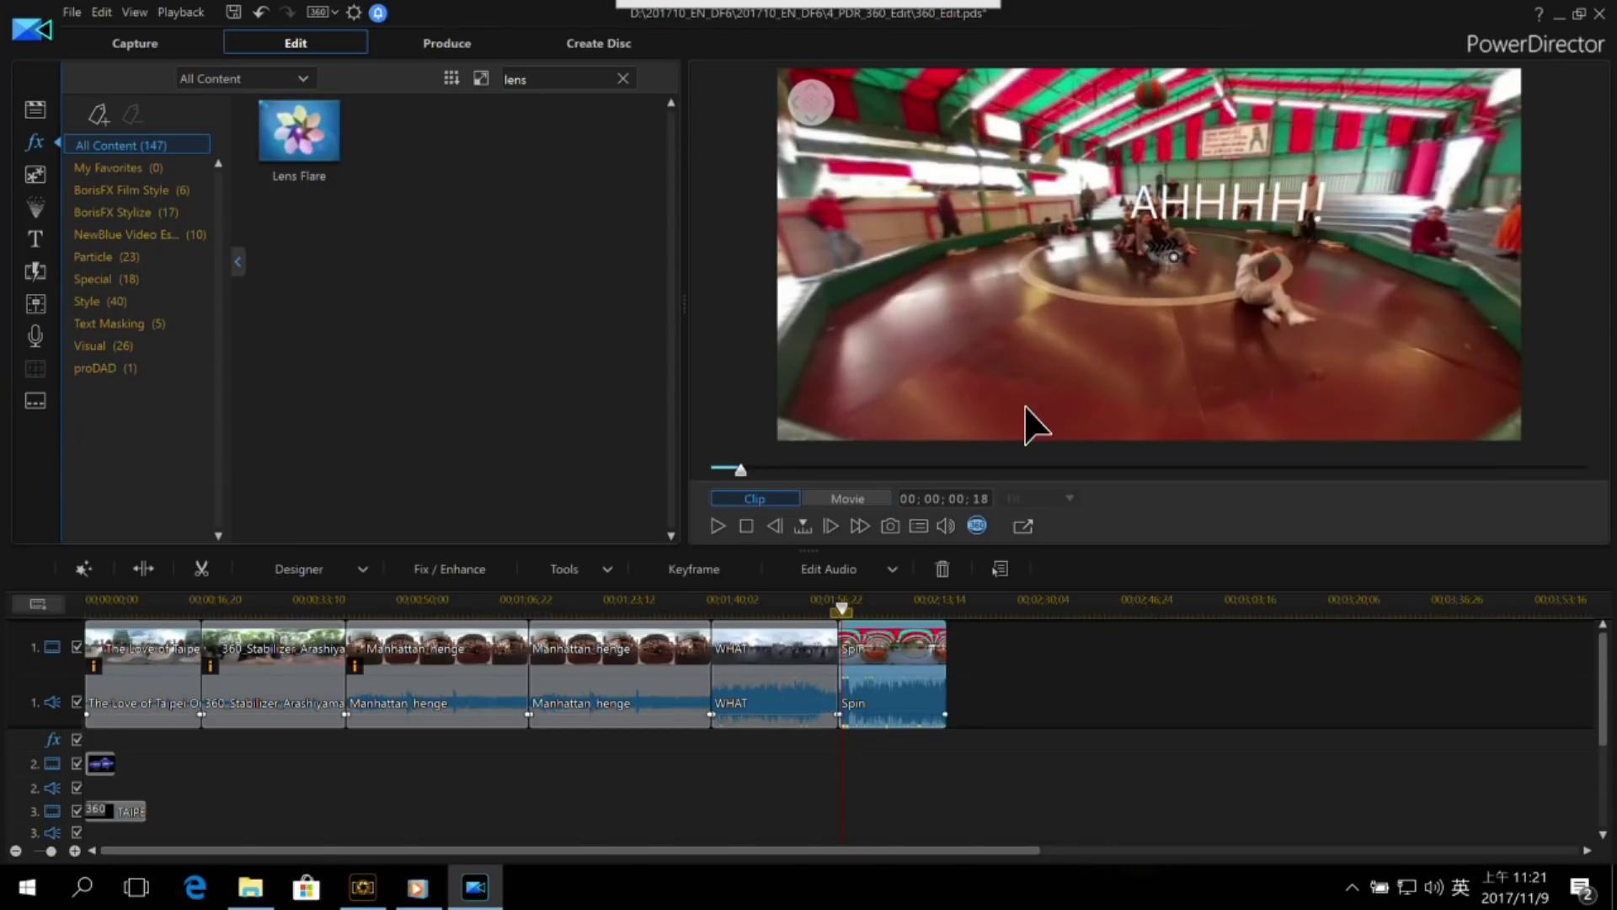
key(space)
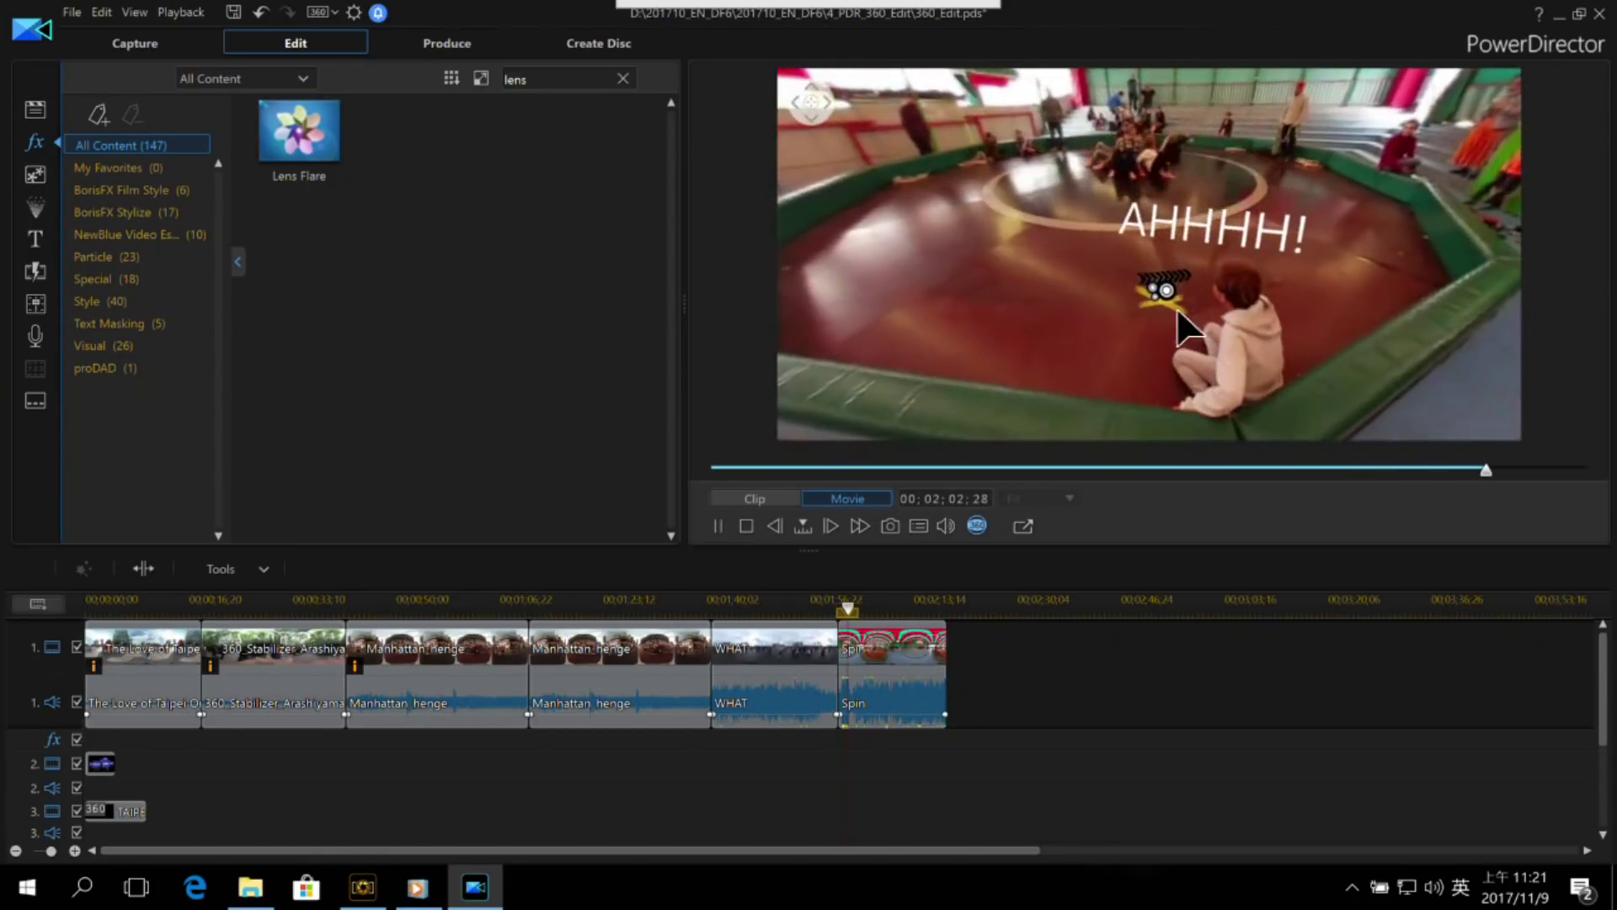
key(space)
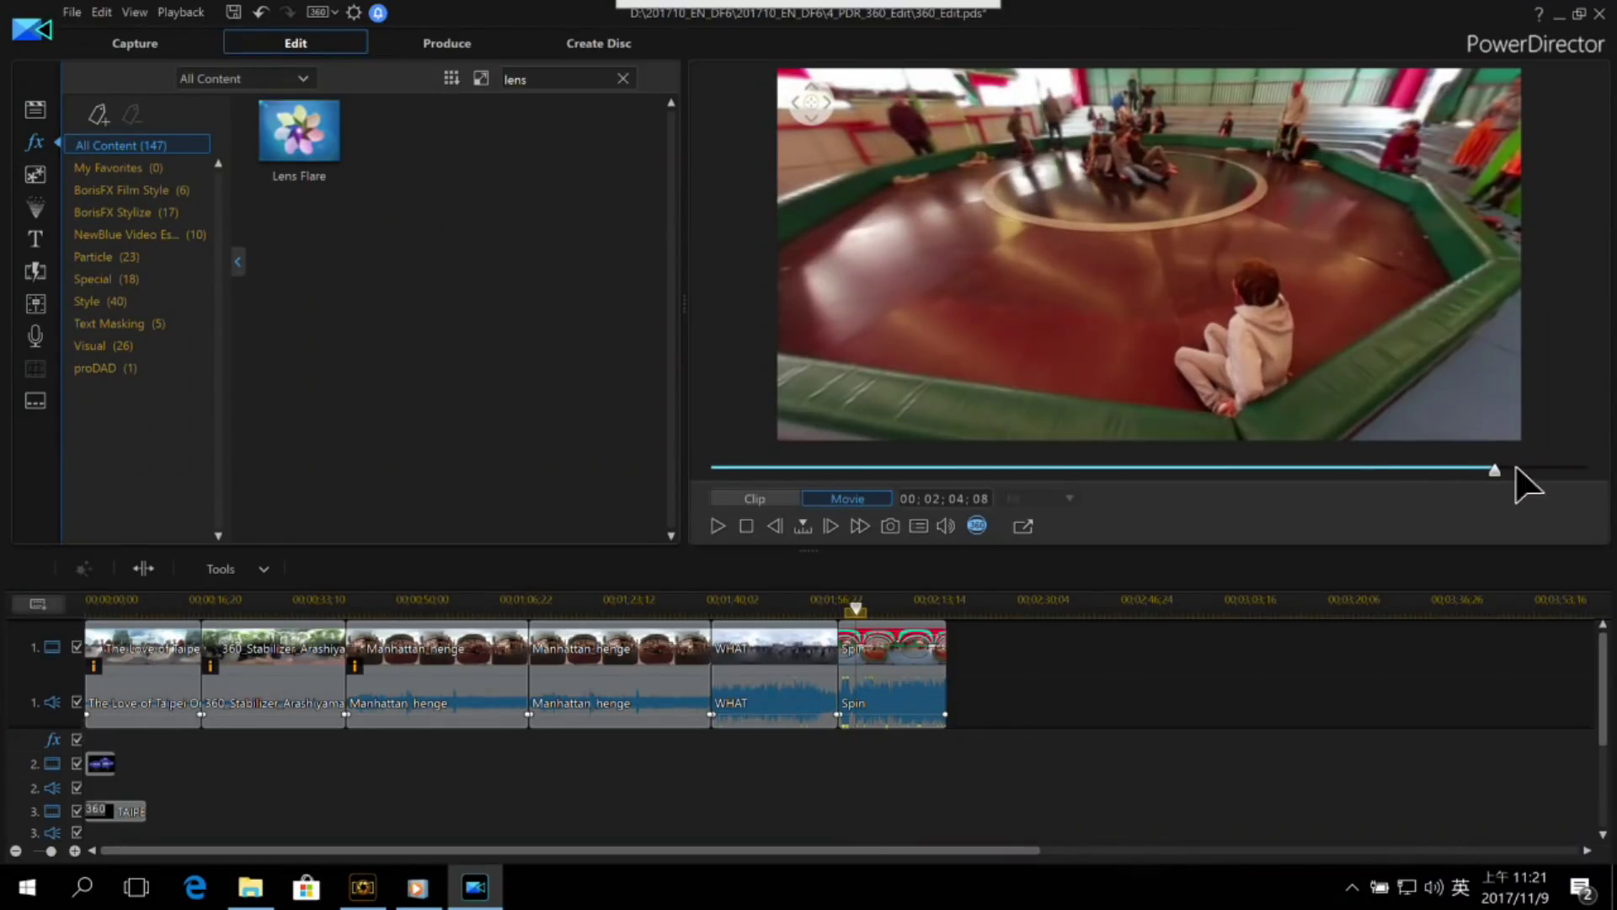
Step: Extend the Tire Tracks clips on tracks 4 and 6 and the AHHHH! title on track 5 to about 00;00;08;27
drag(1605, 678, 1596, 800)
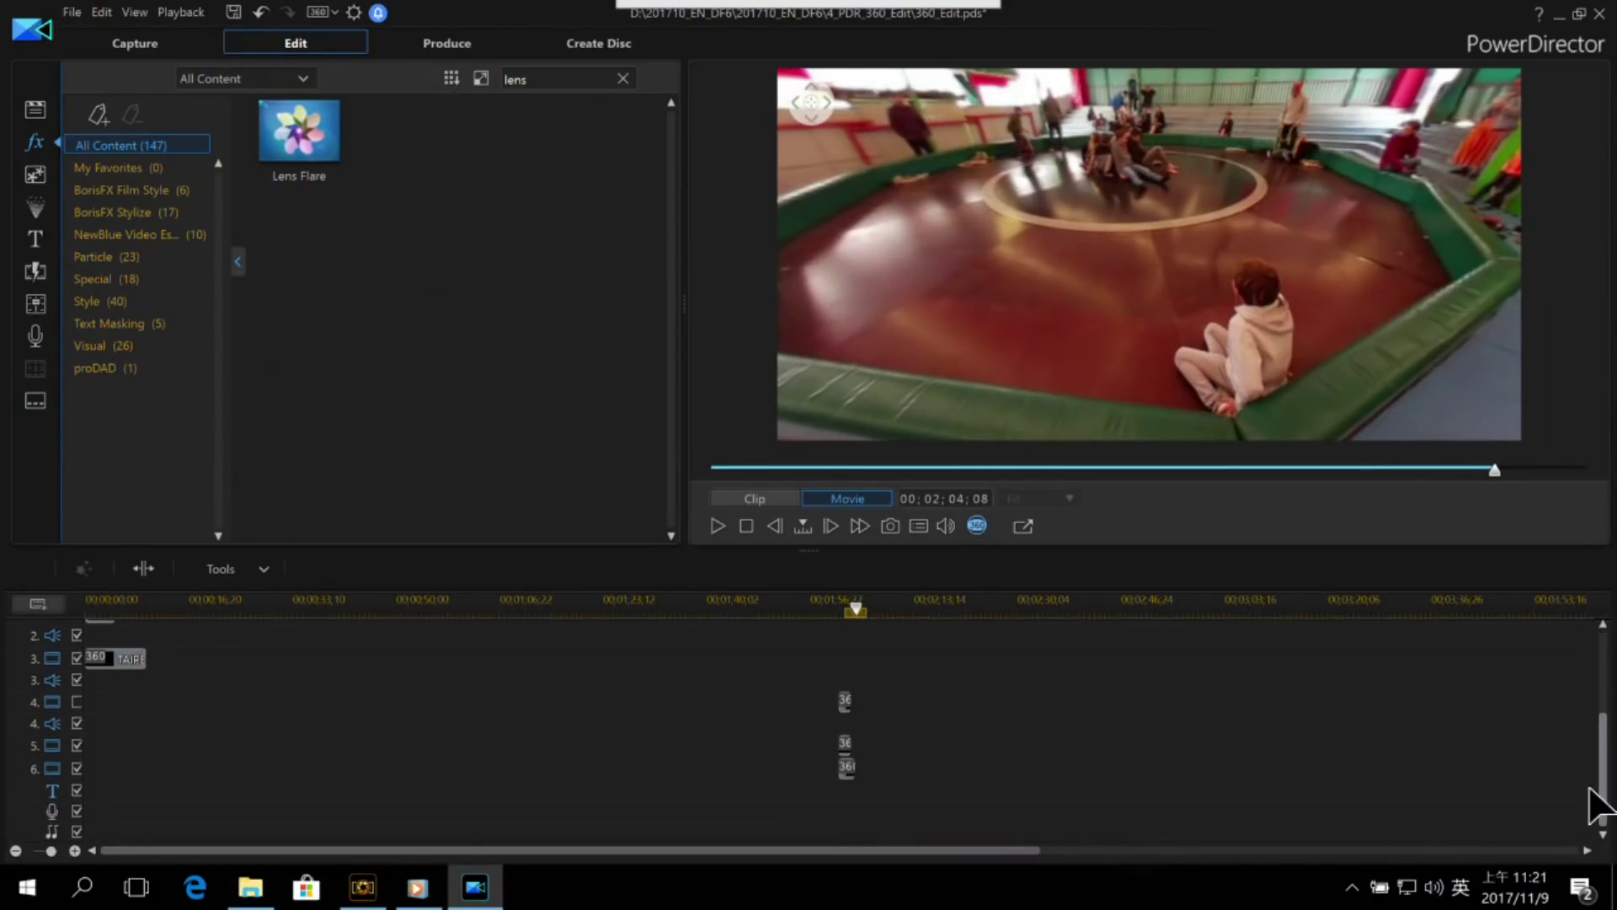
click(849, 703)
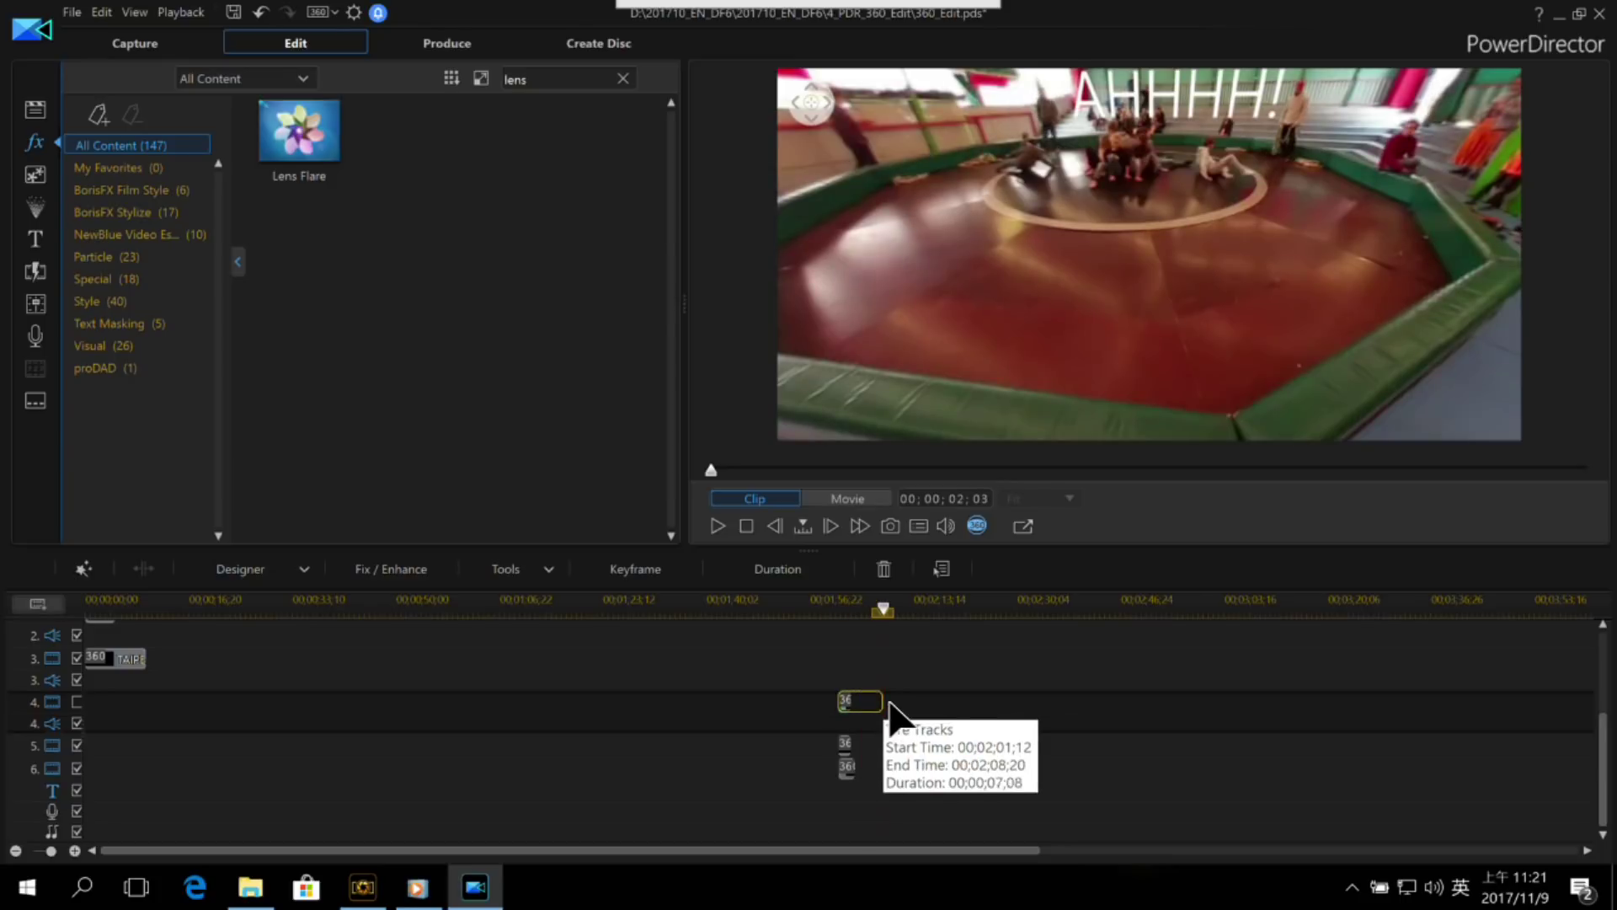
click(845, 765)
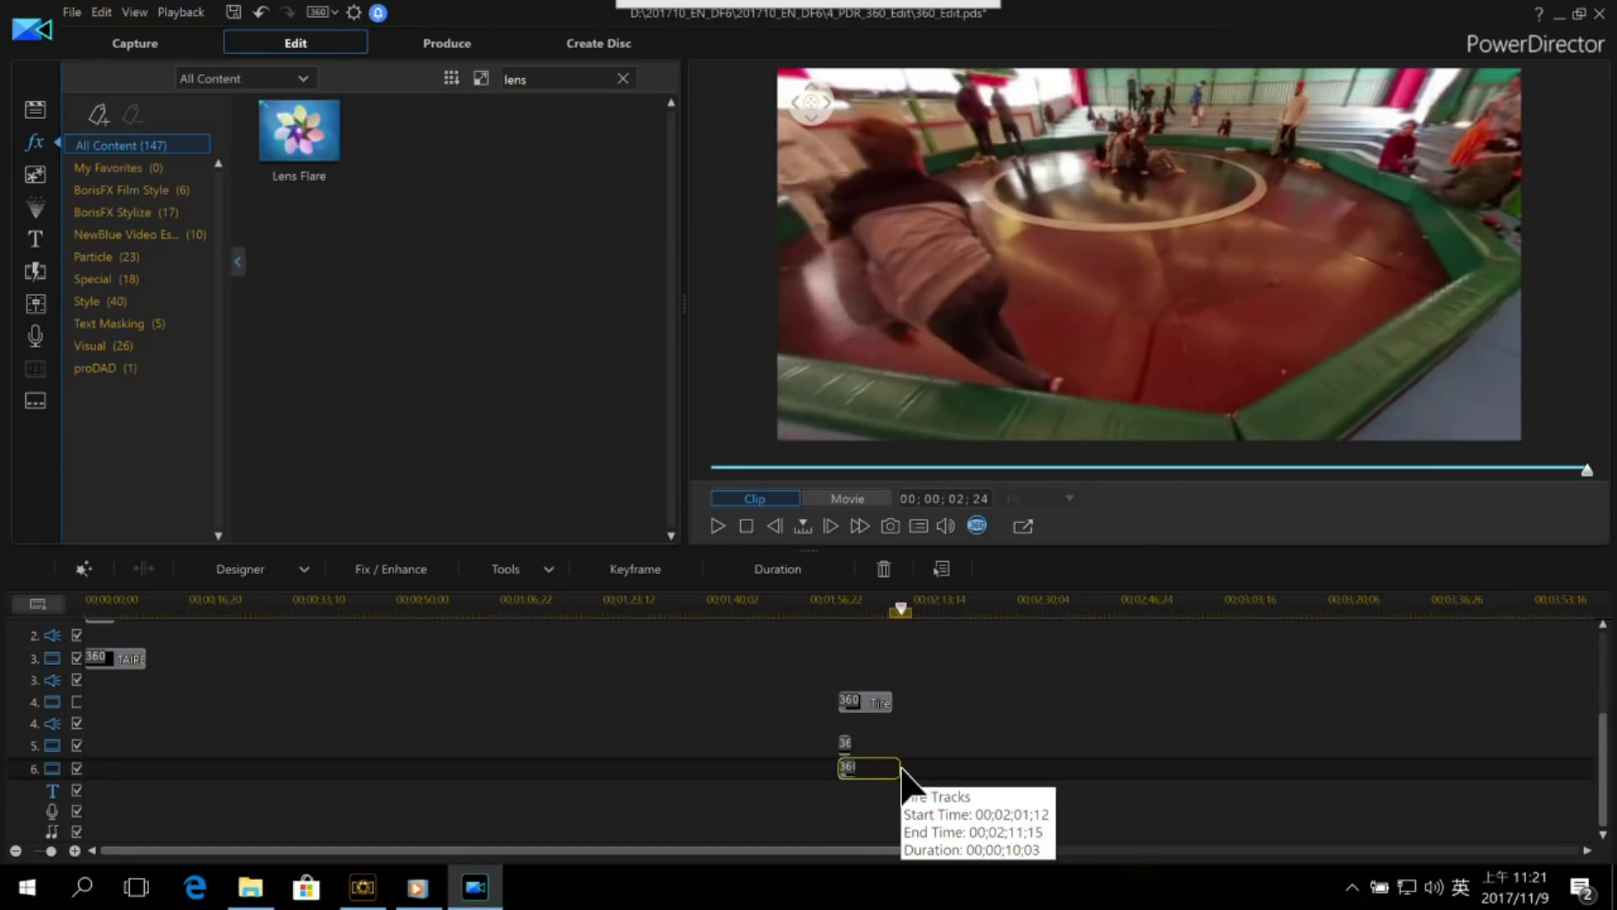
click(855, 744)
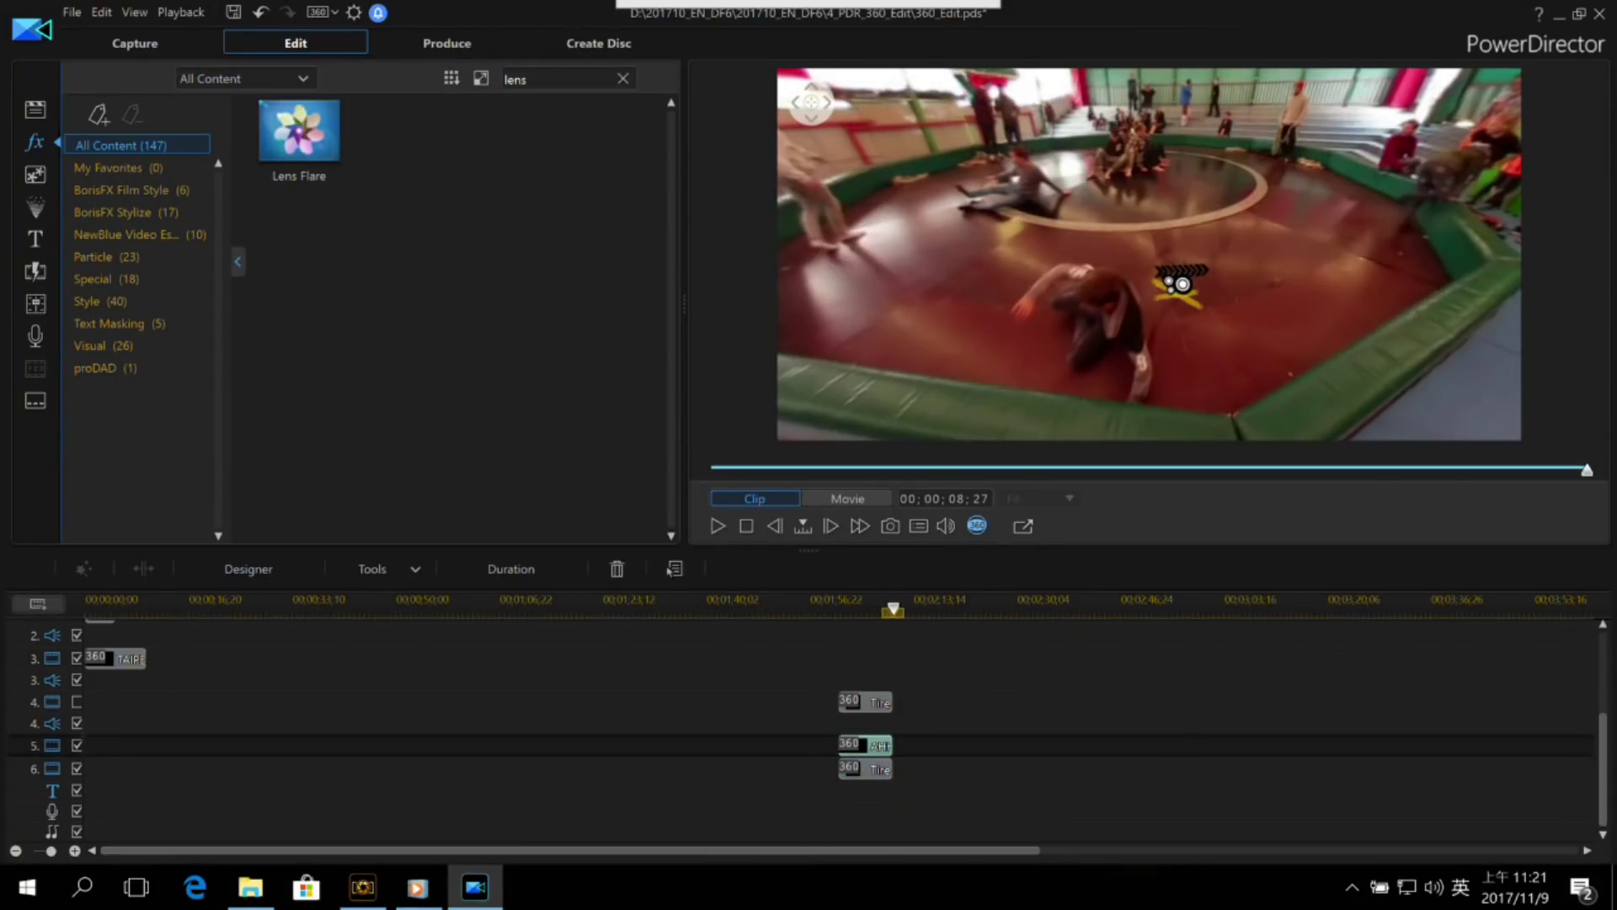
Step: Replay the start of the Spin clip with the extended overlays, and jump back to the WHAT clip at 00;01;53;02
drag(1606, 740, 1612, 684)
click(842, 603)
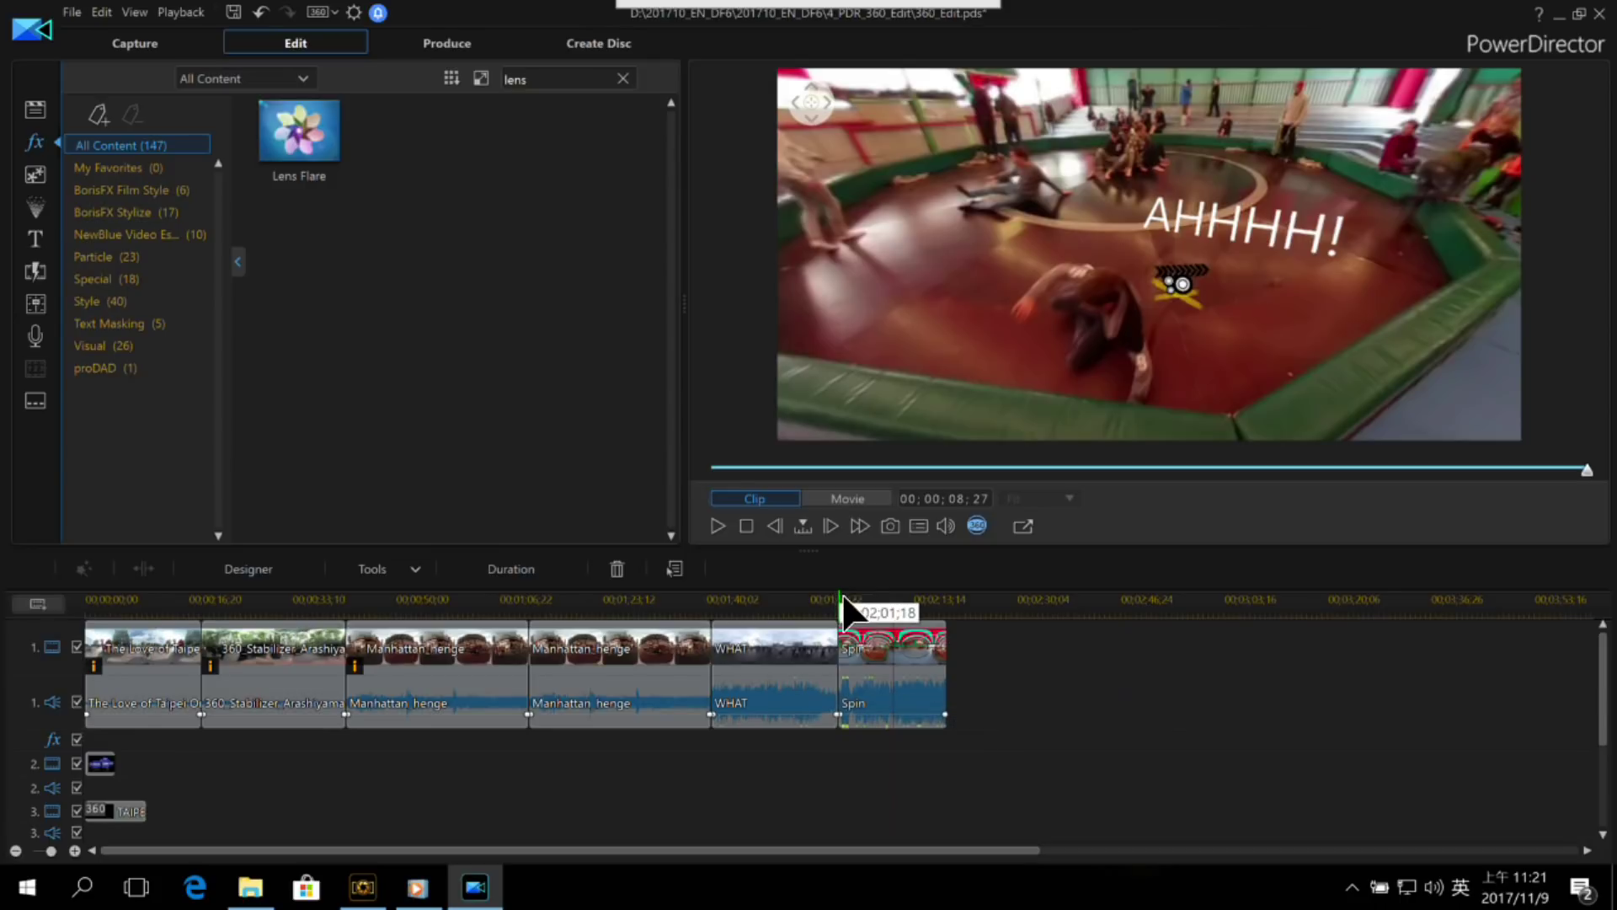
key(space)
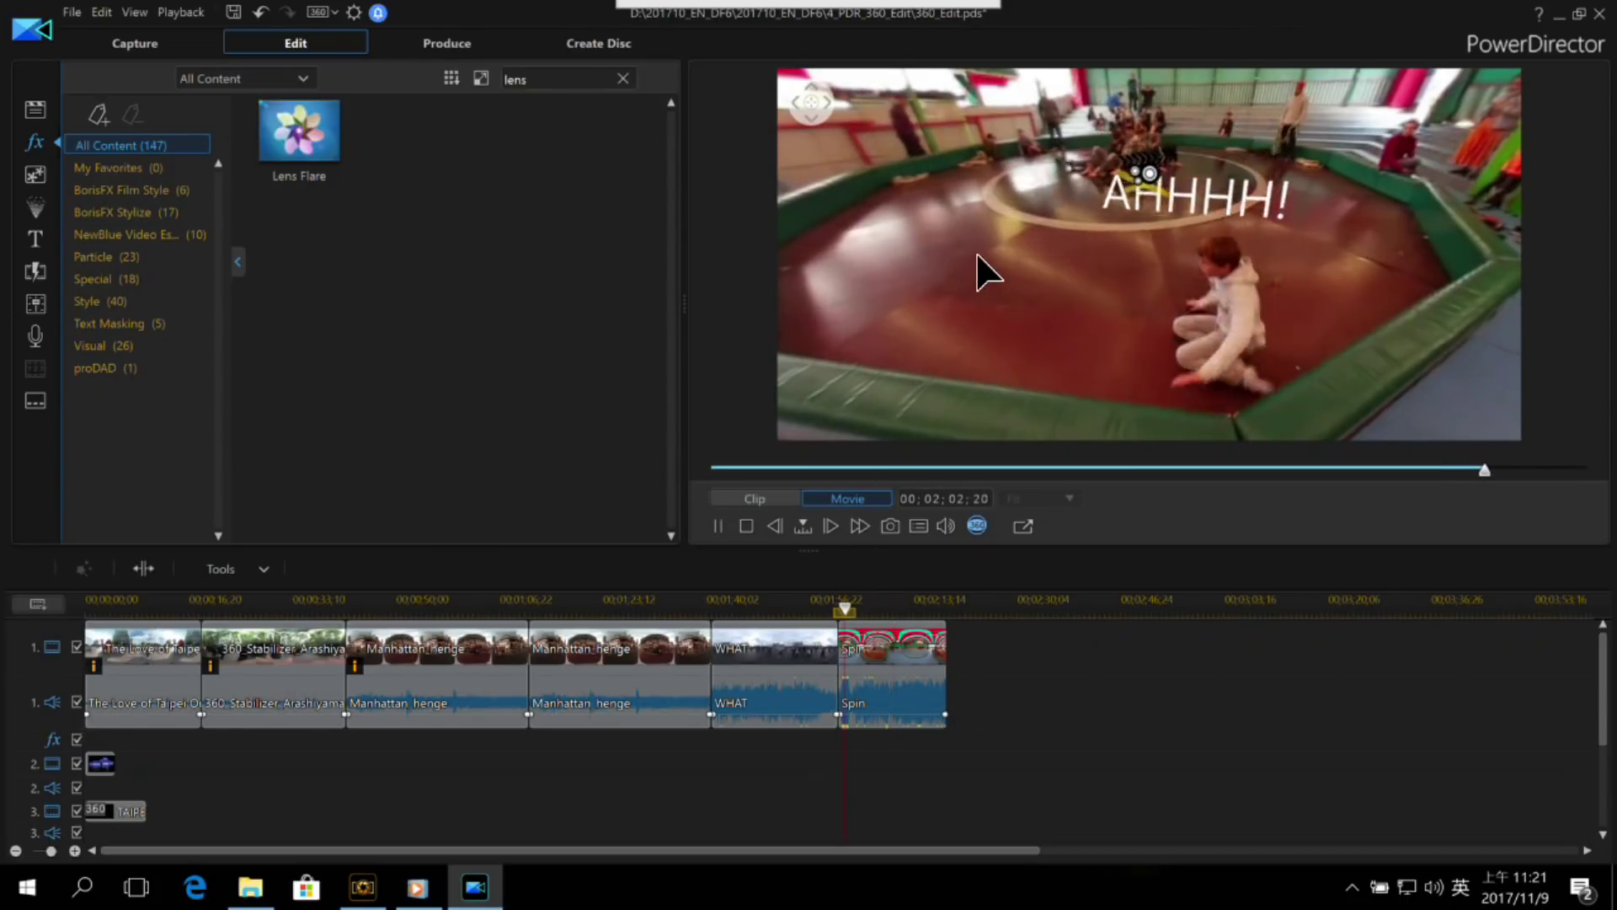
key(space)
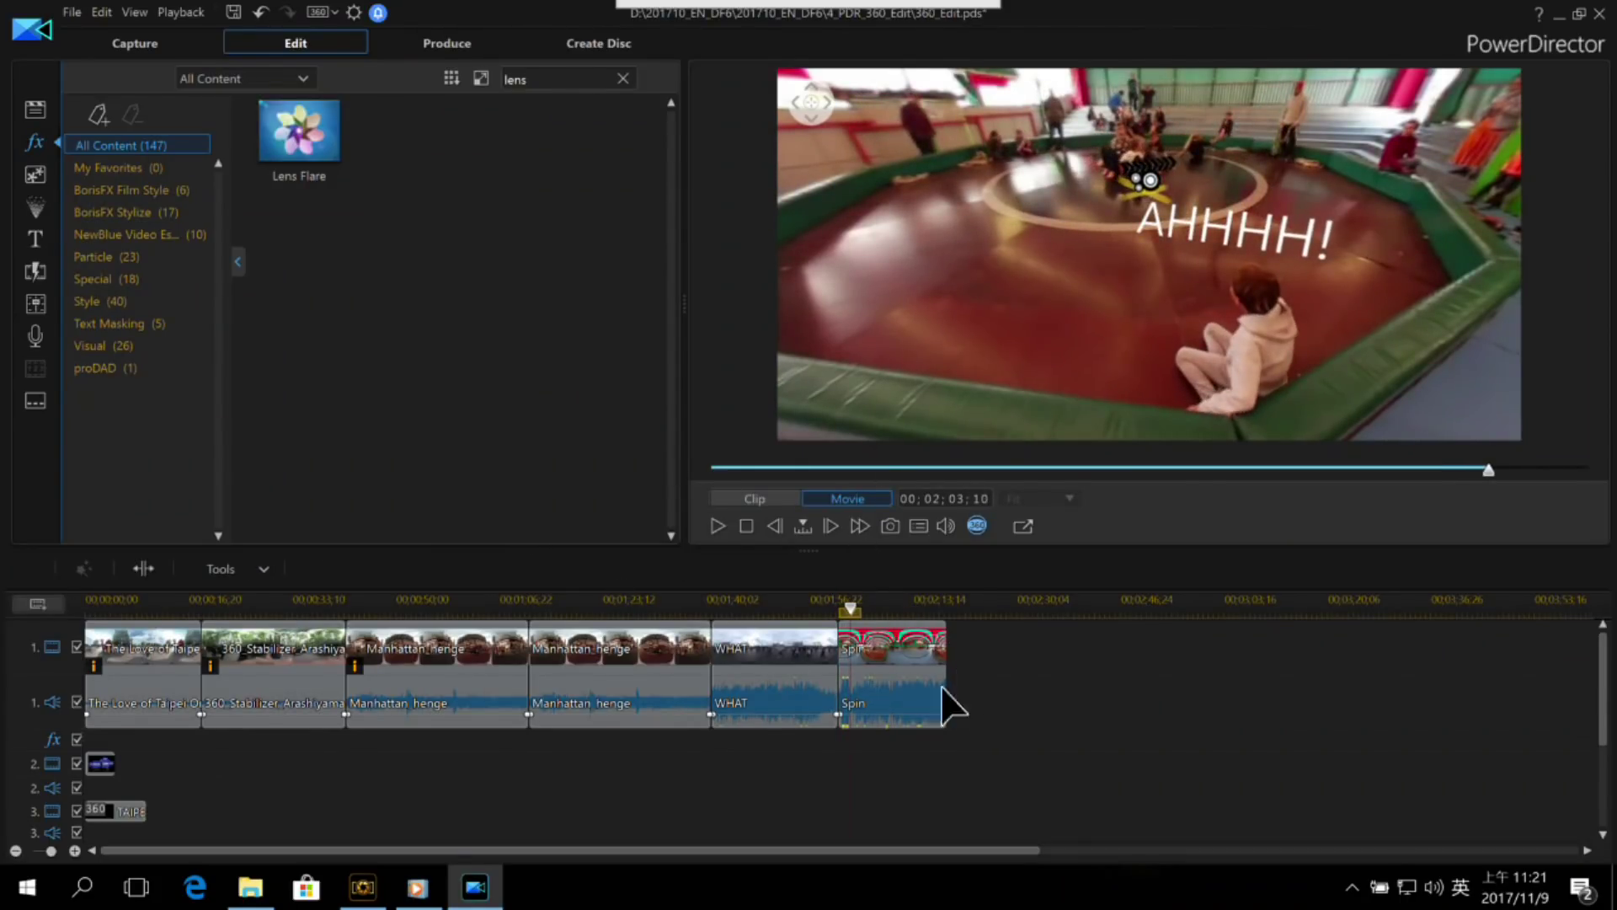
click(790, 601)
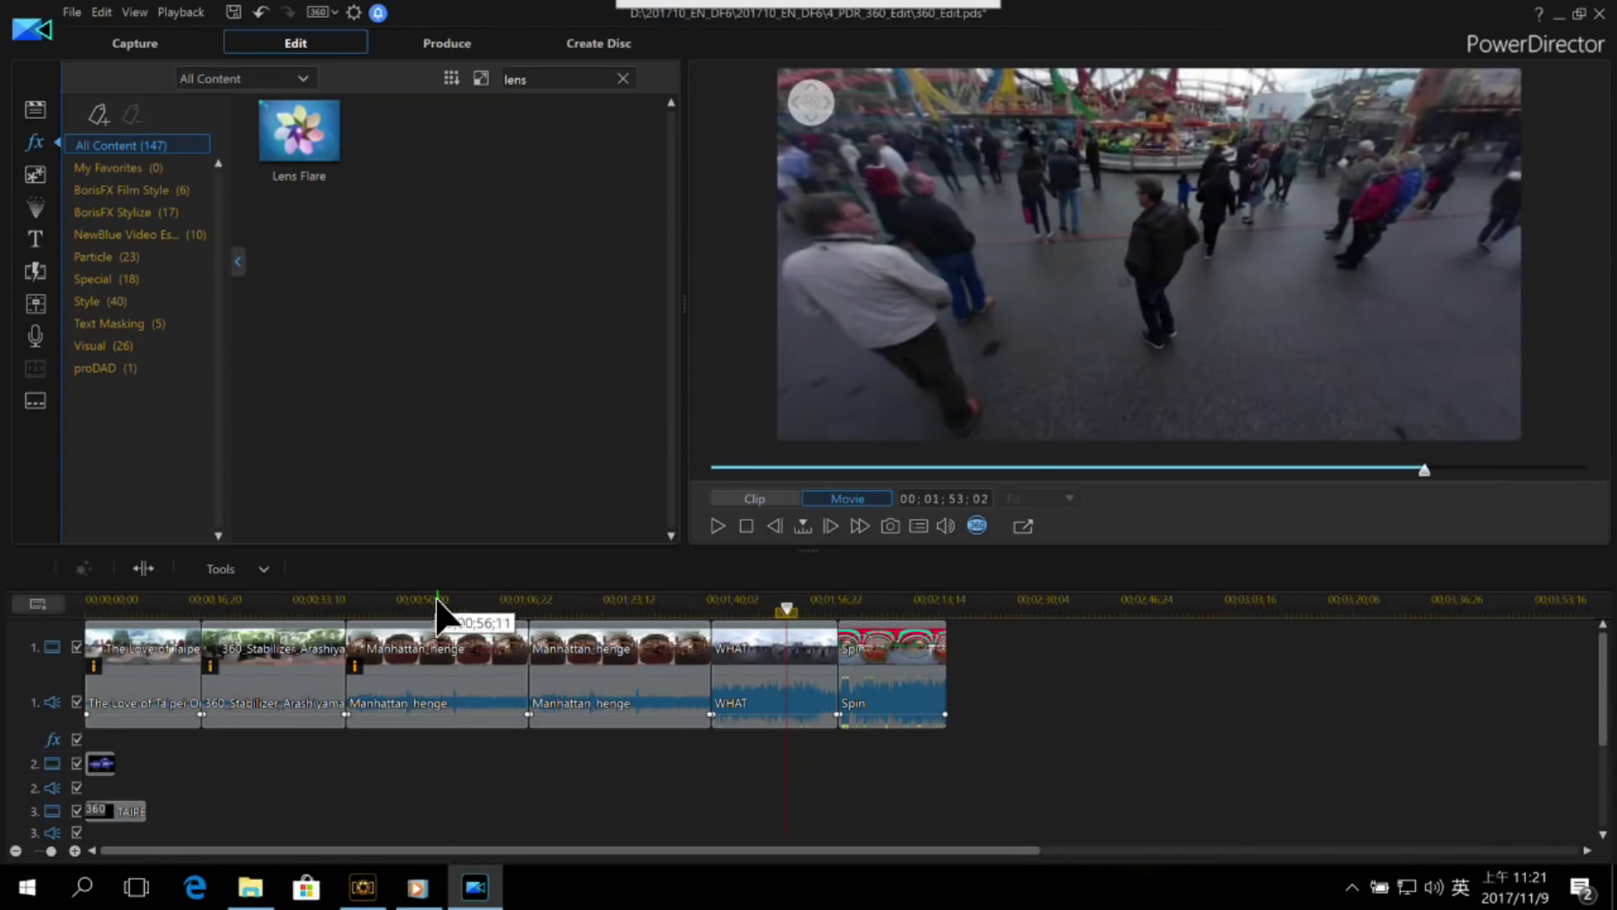
Step: Close the project without saving its changes and open the 5_PDR_ViewDesigner_LittlePlanet folder in File Explorer
mouse_move(847, 5)
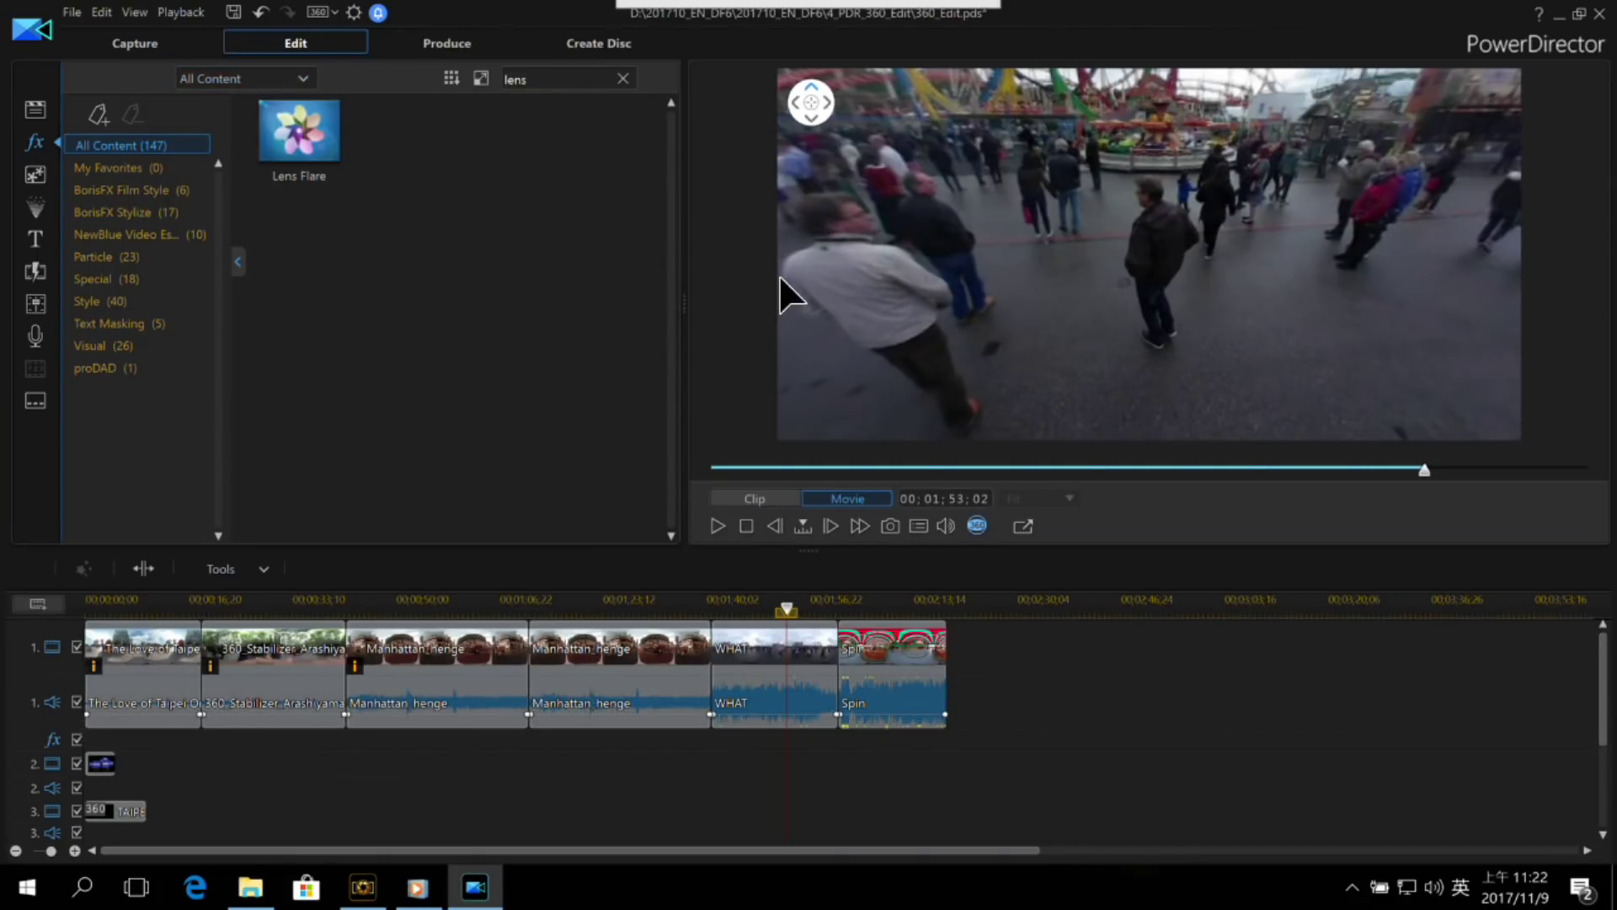
click(1599, 13)
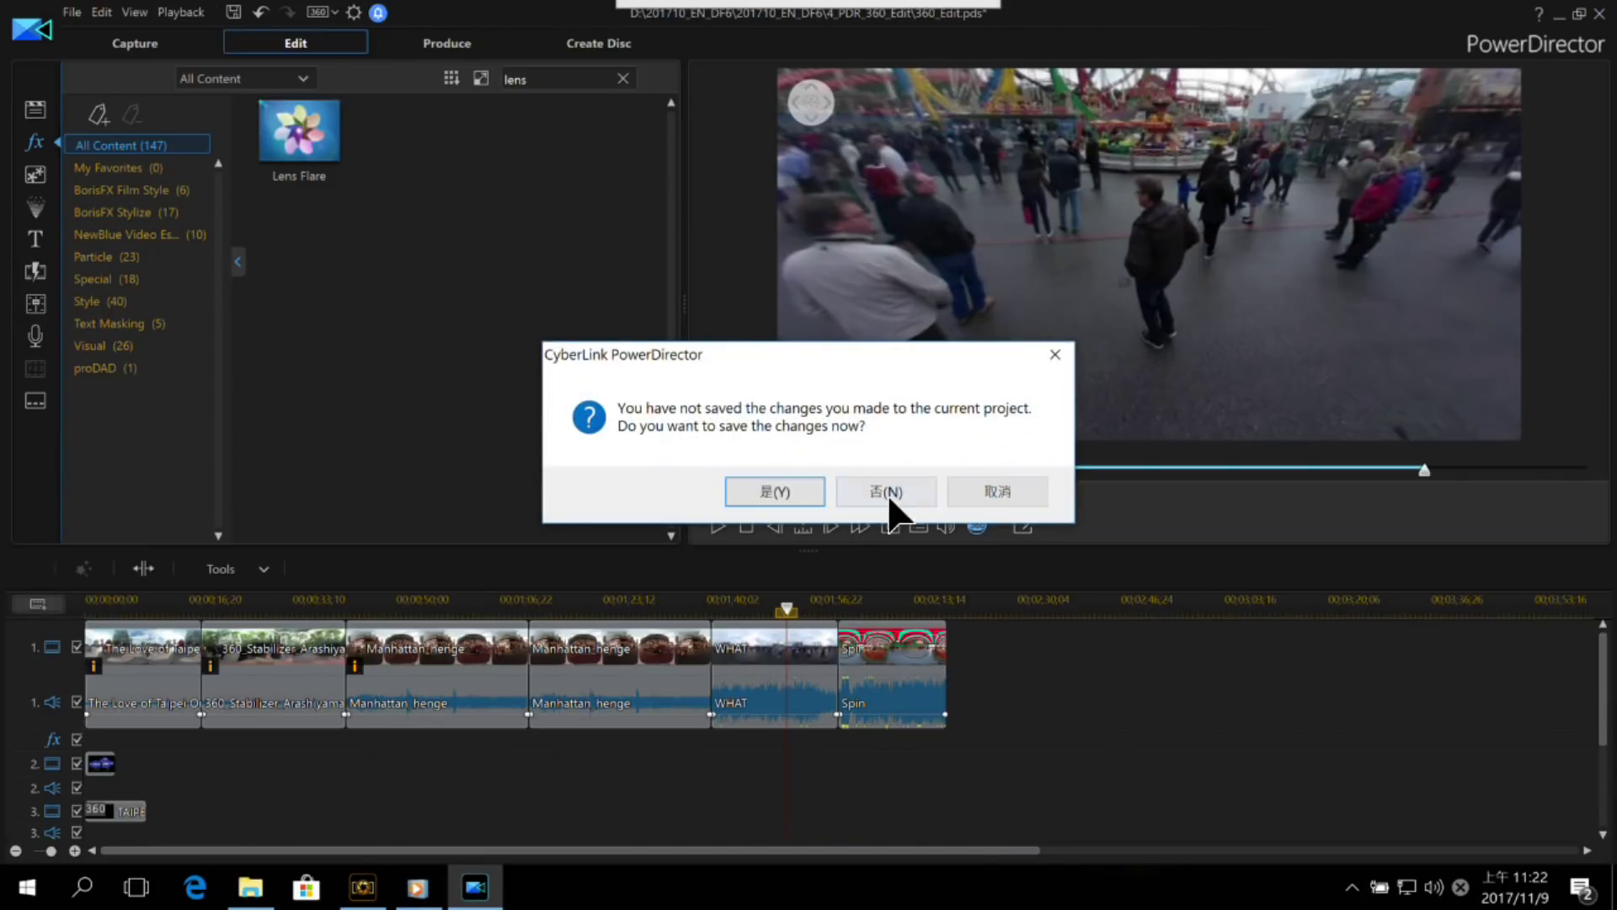
click(895, 506)
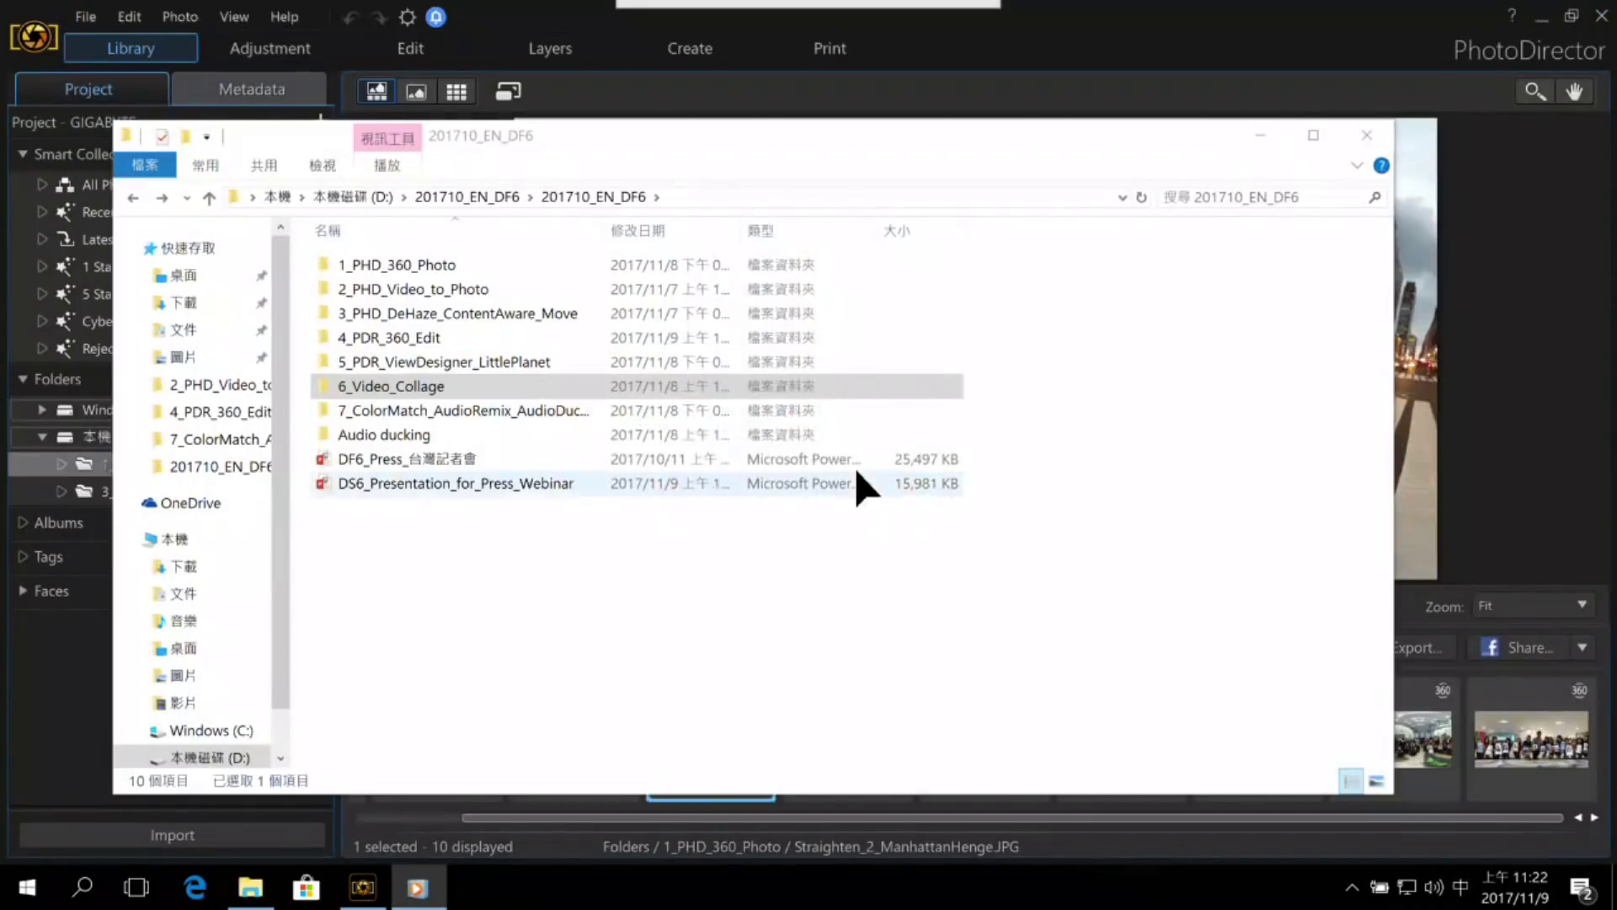
double_click(488, 364)
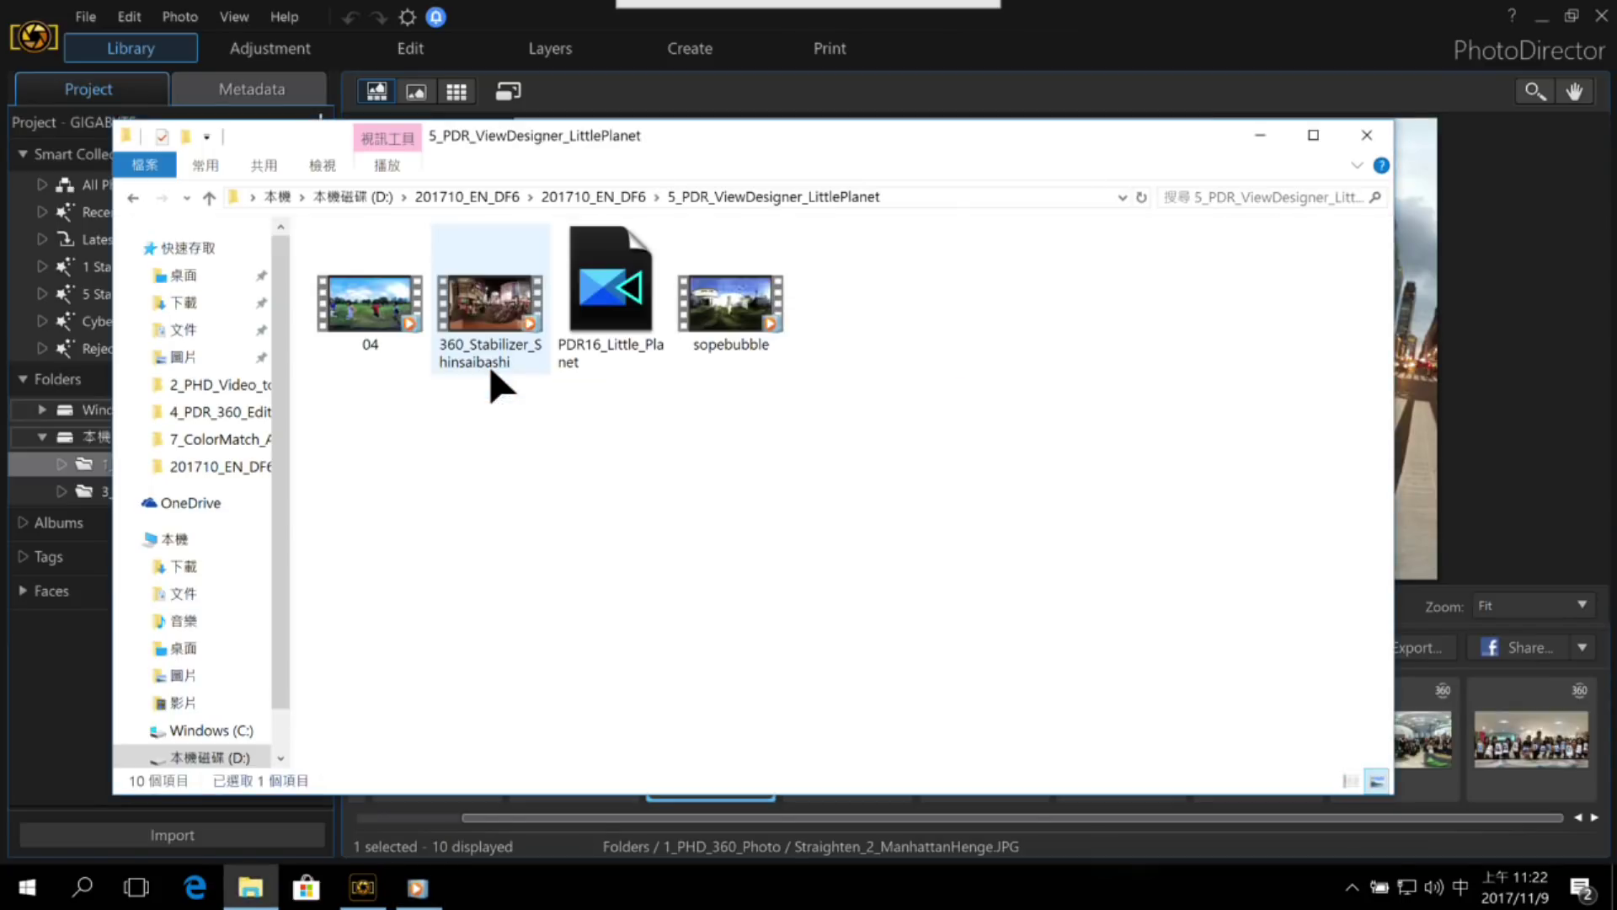
Step: Open the PDR16_Little_Planet project and preview the beginnings of the first and second sopebubble clips
click(612, 289)
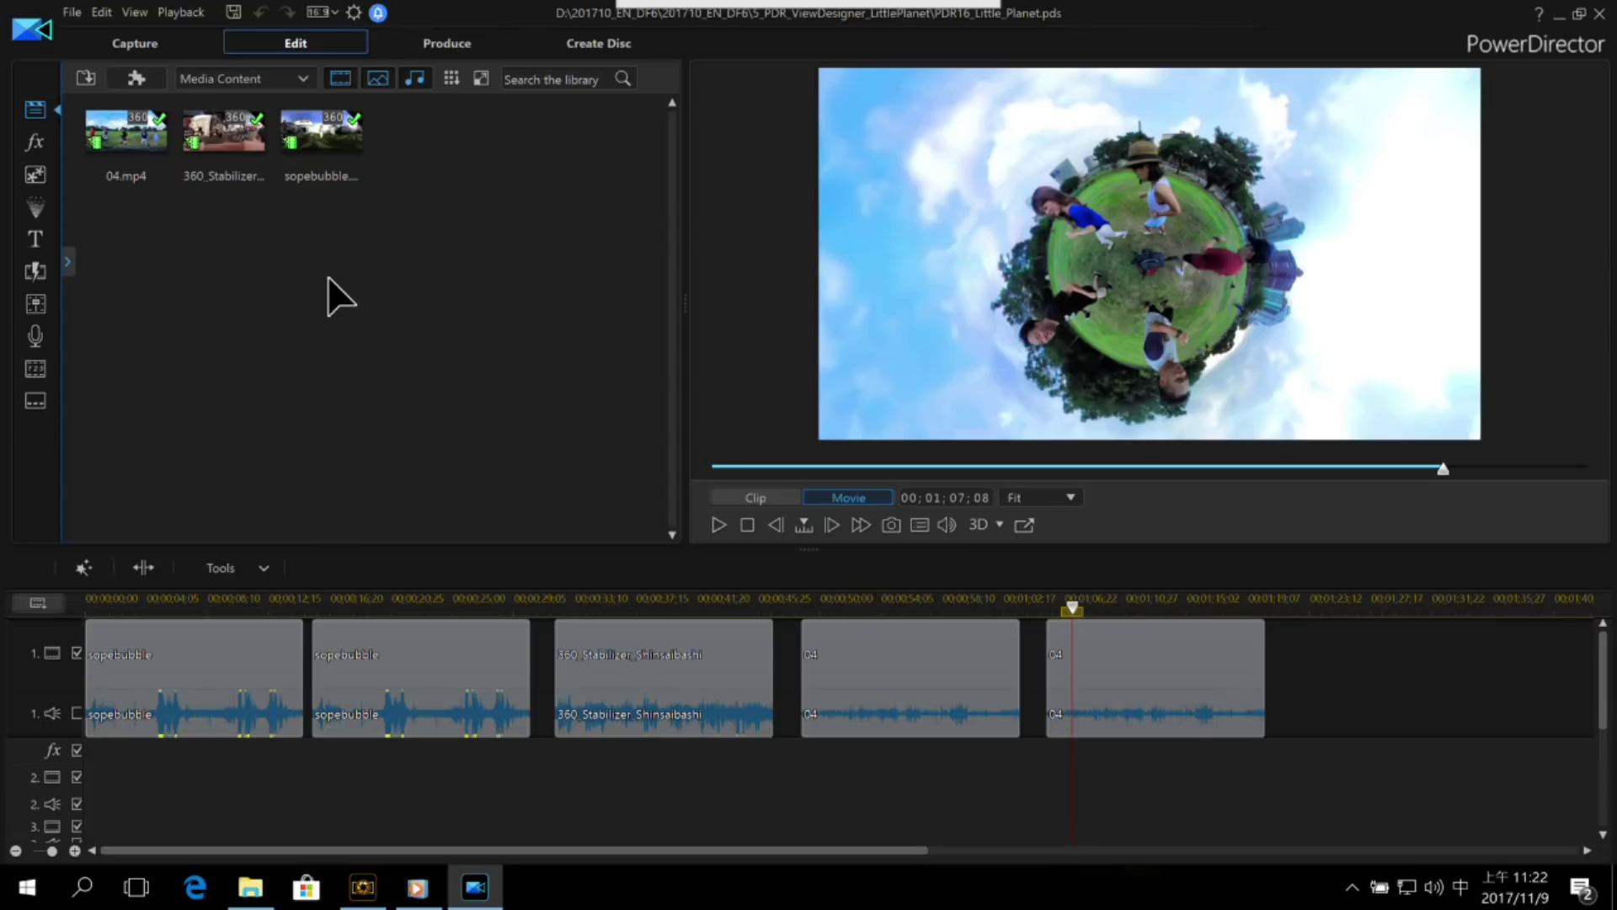
click(109, 601)
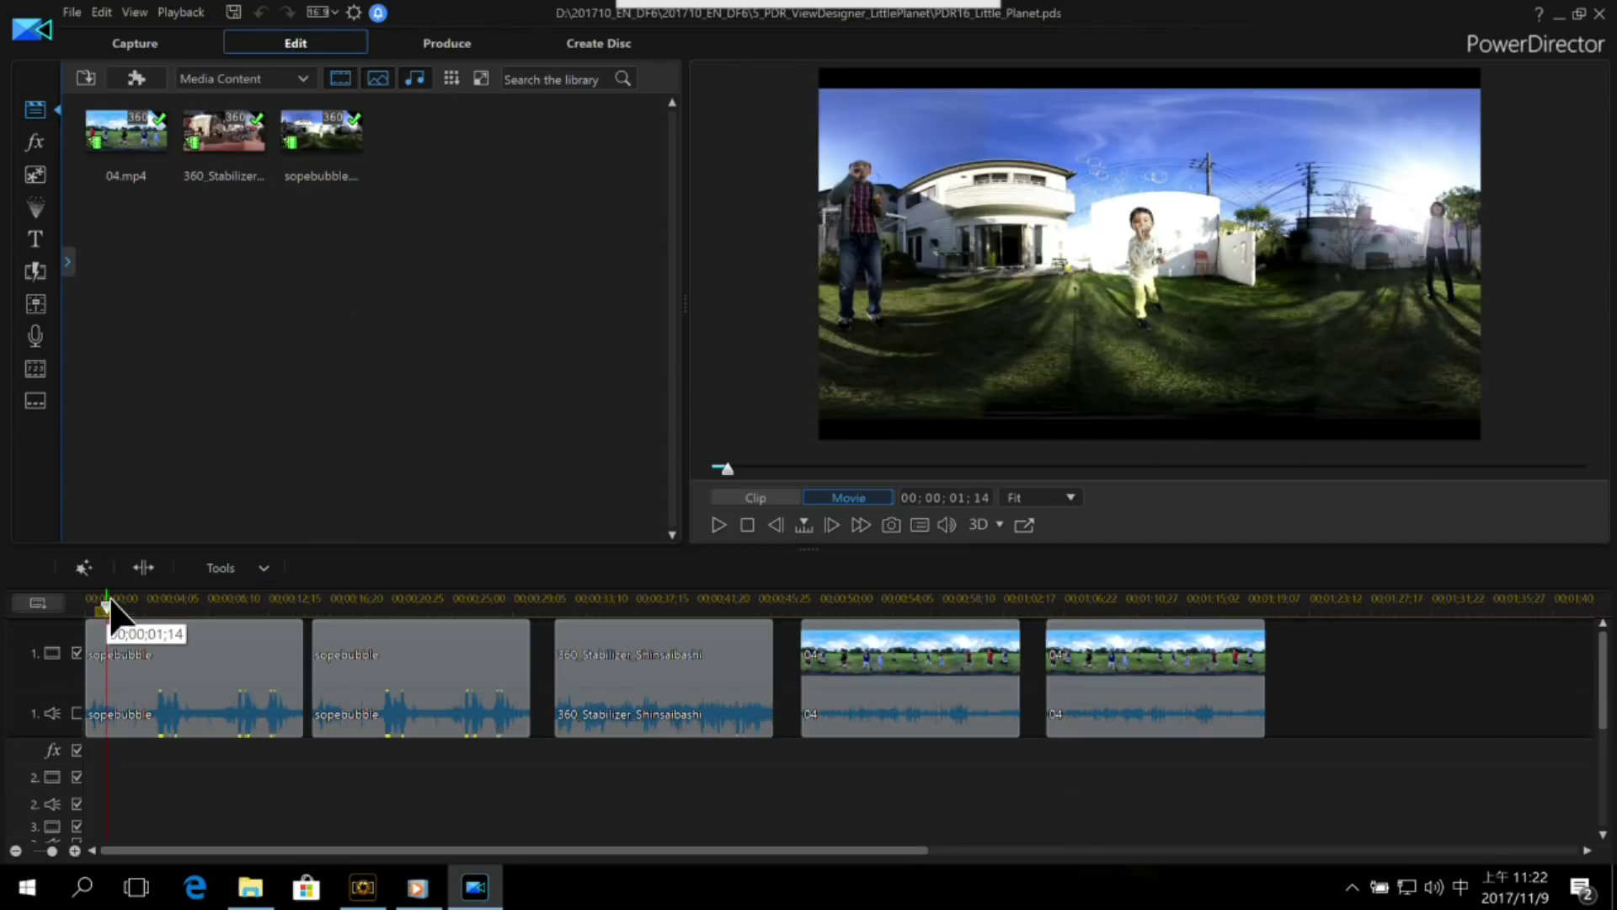
click(333, 603)
drag(332, 608, 316, 610)
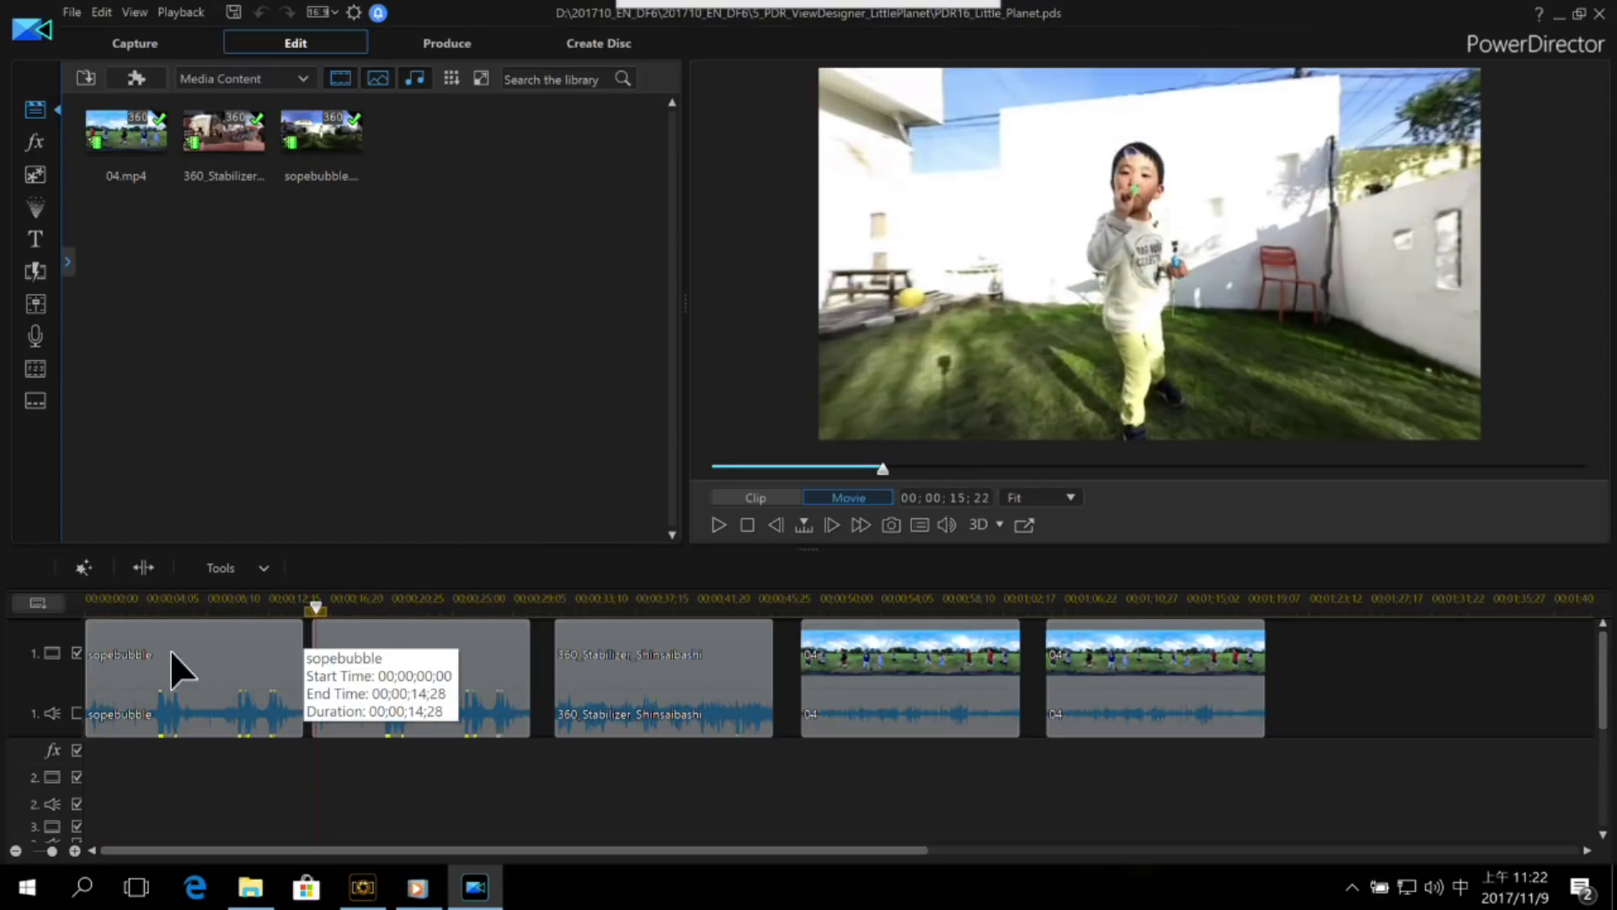
Step: Compare the first sopebubble clip's full 360 frame with the second one, and play the second clip's view changes
click(136, 603)
click(213, 664)
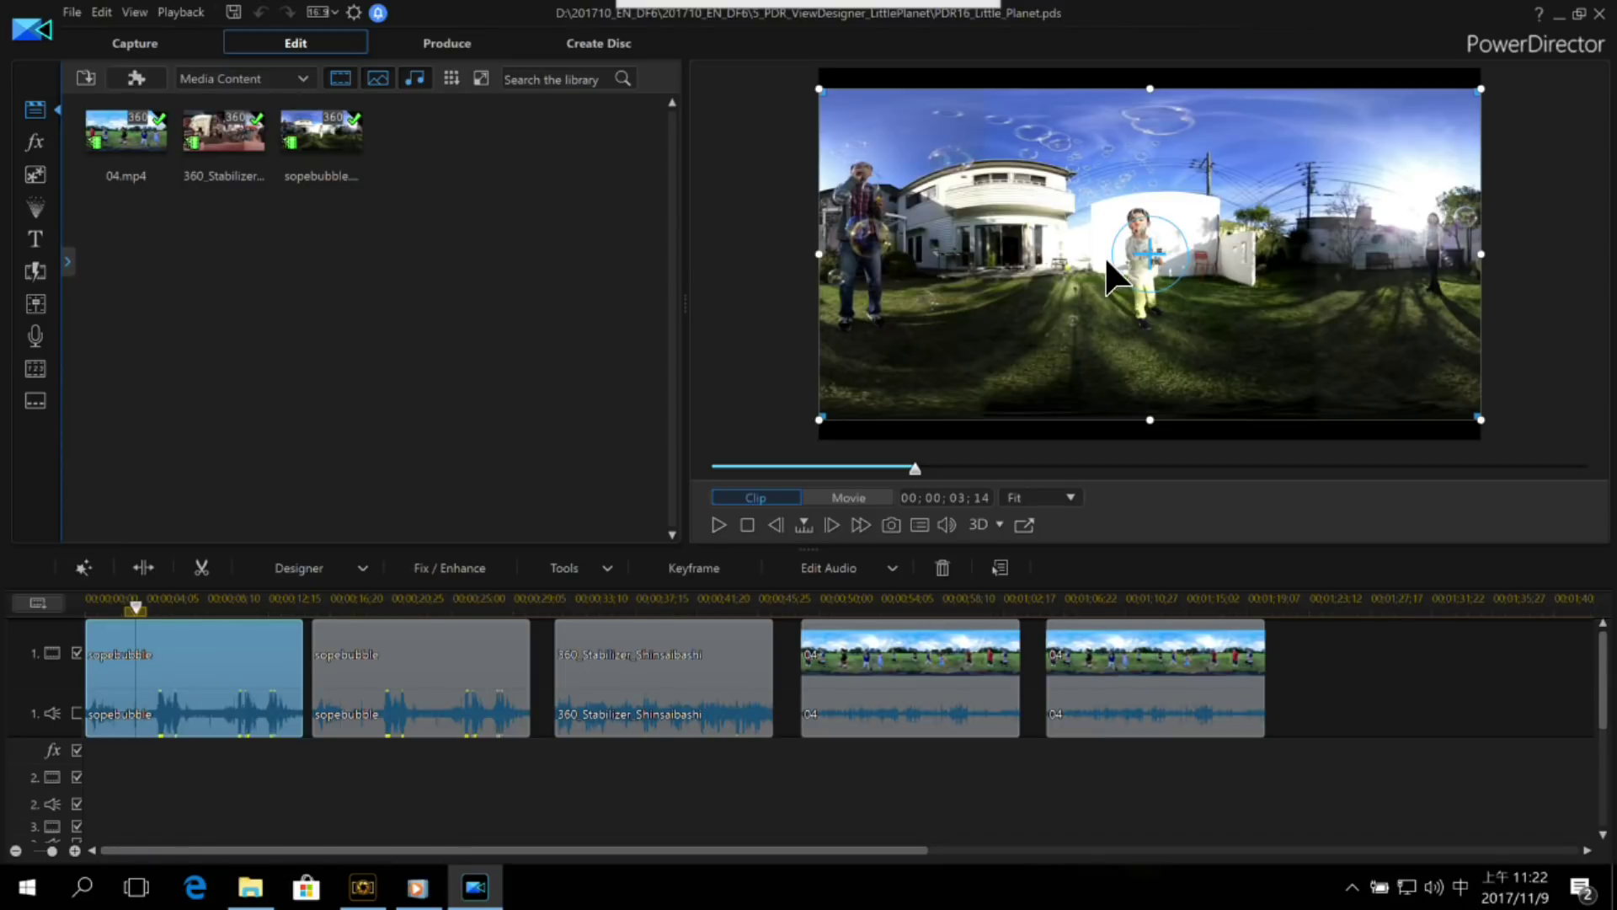
click(327, 623)
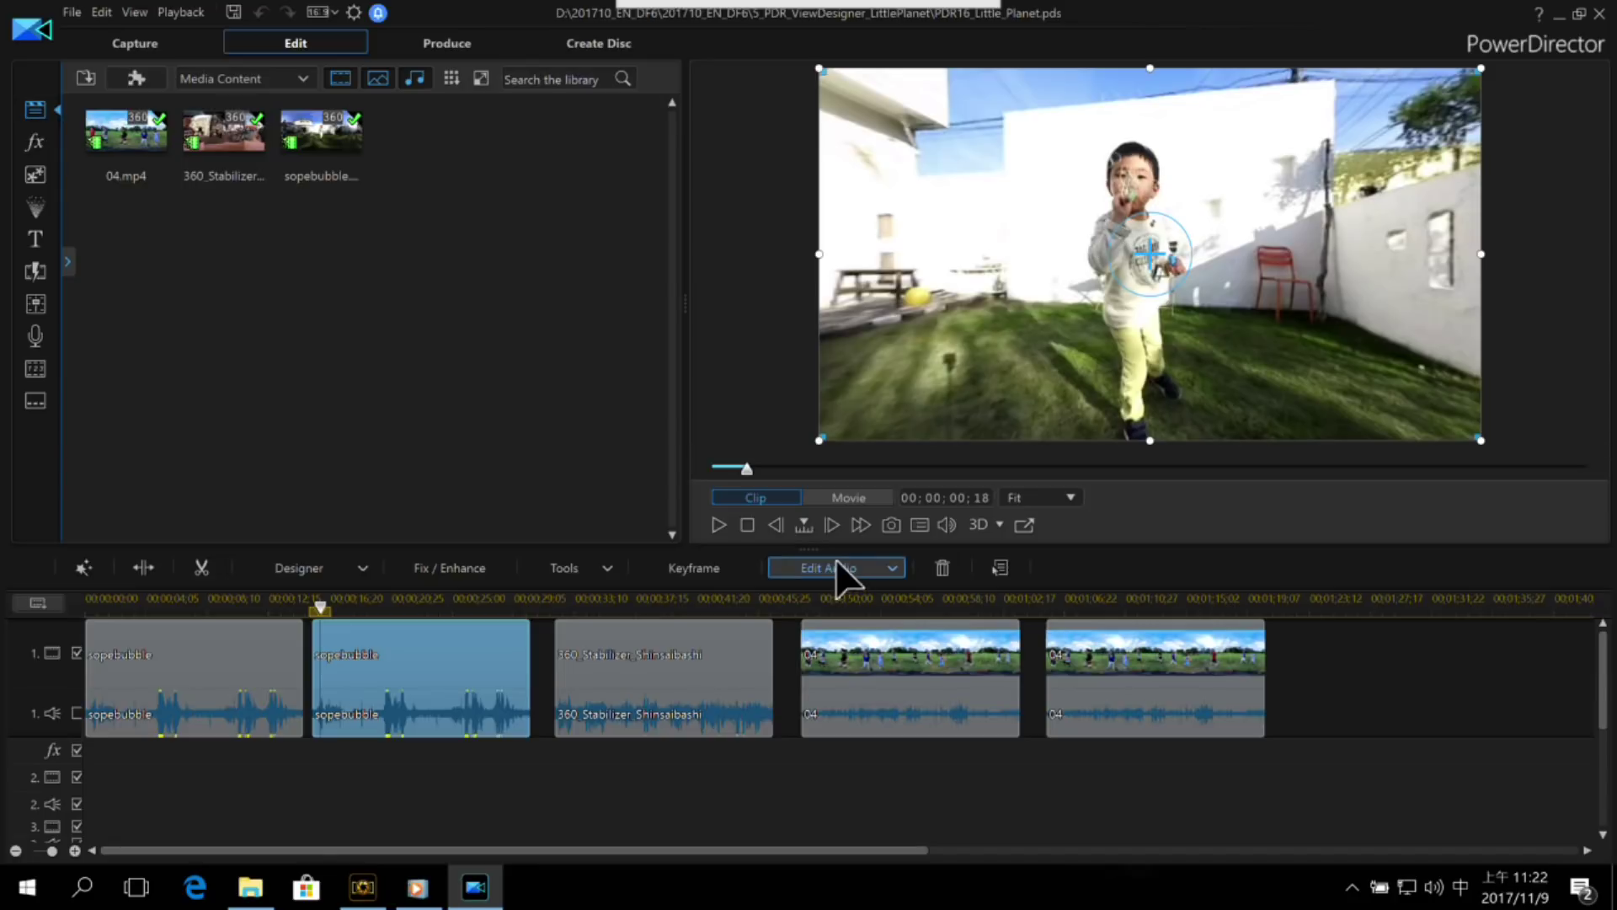
click(721, 524)
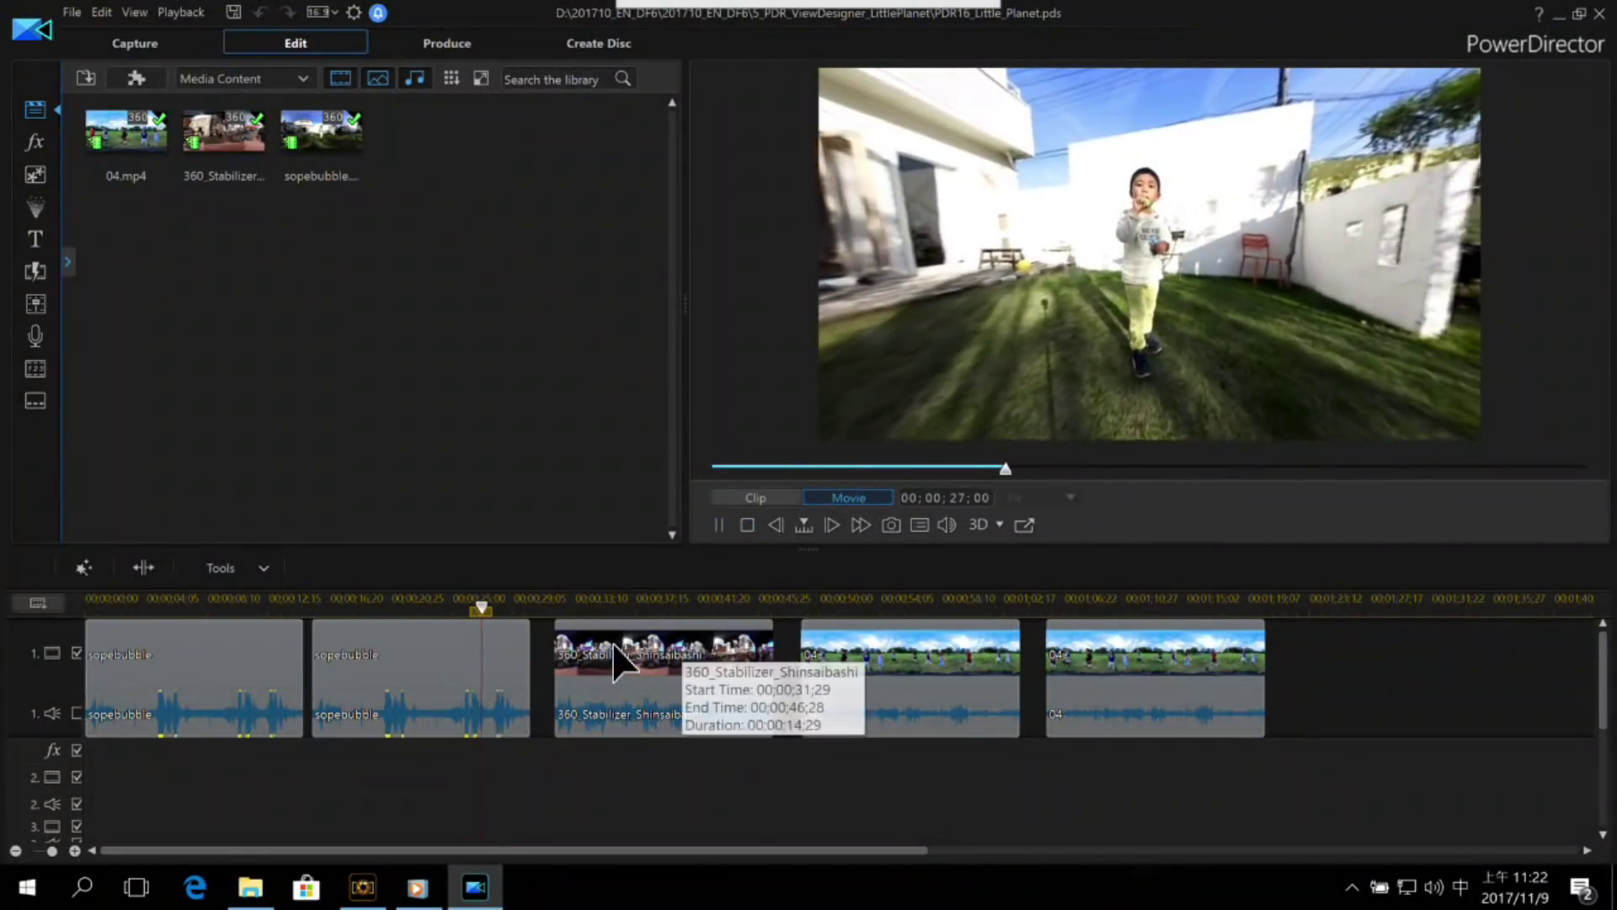
click(451, 761)
click(455, 601)
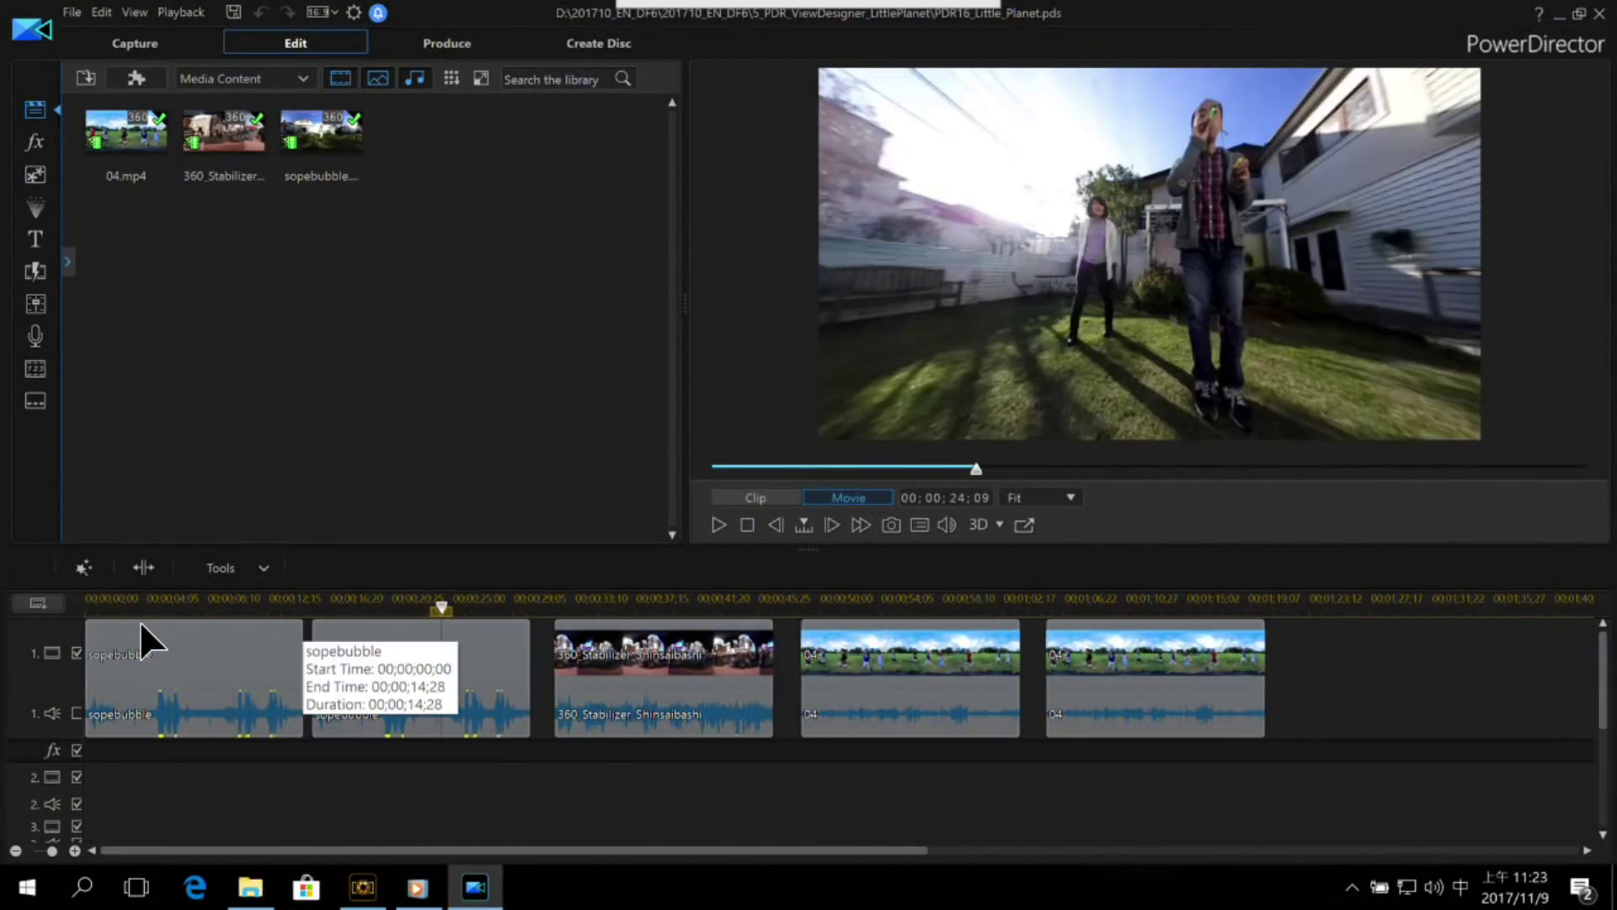
Step: Return to the start of the timeline and open the first sopebubble clip in View Designer
click(102, 600)
click(74, 603)
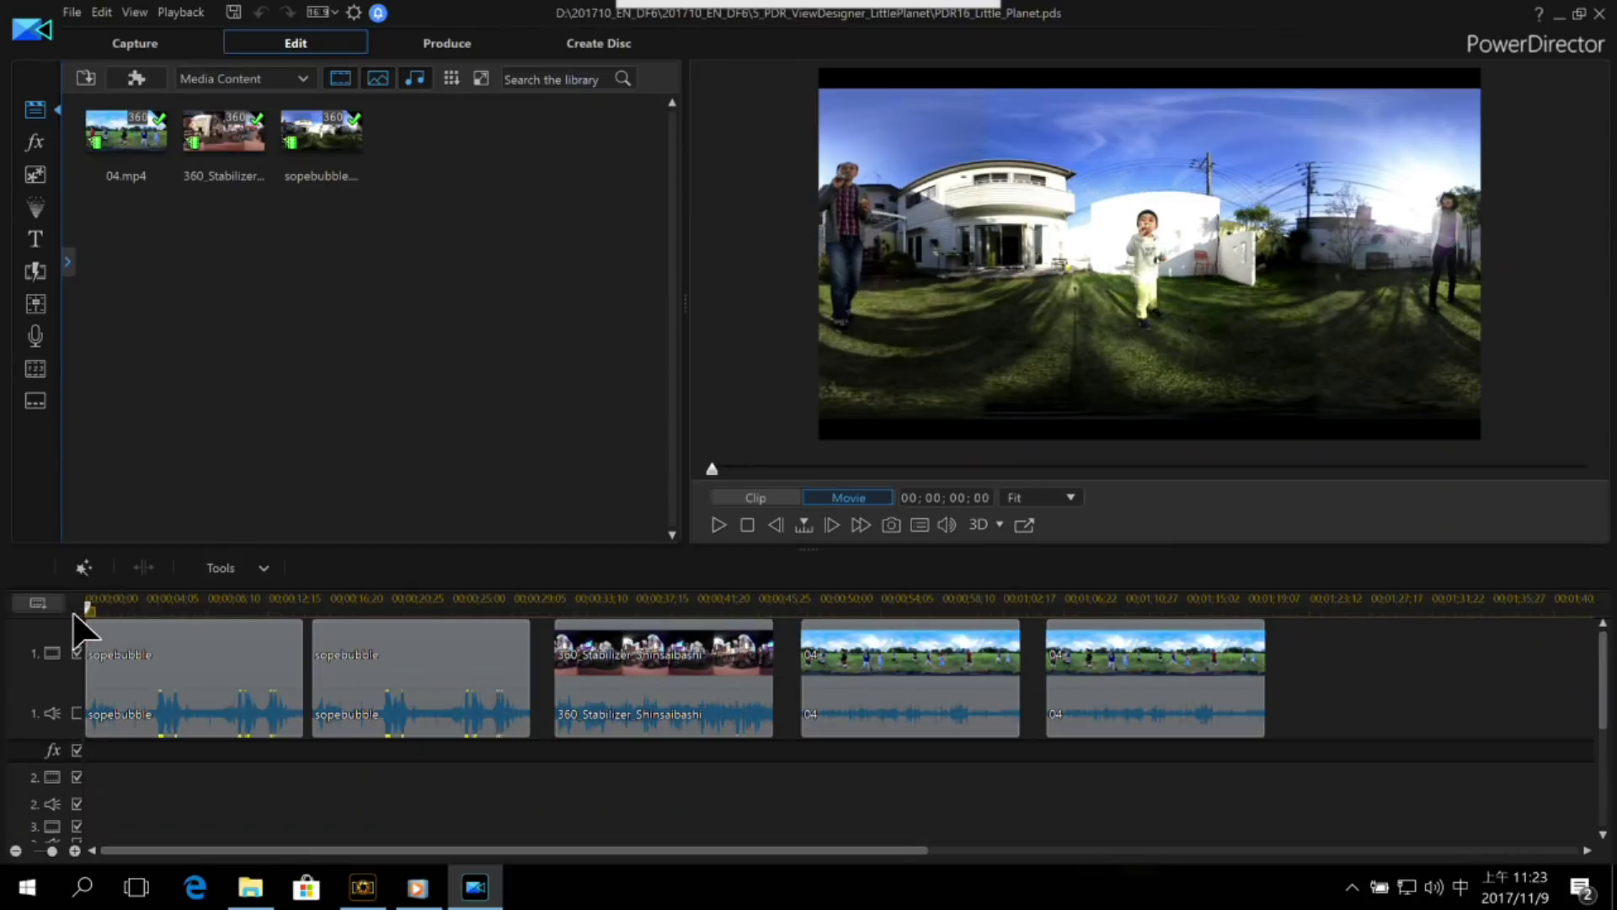
click(192, 634)
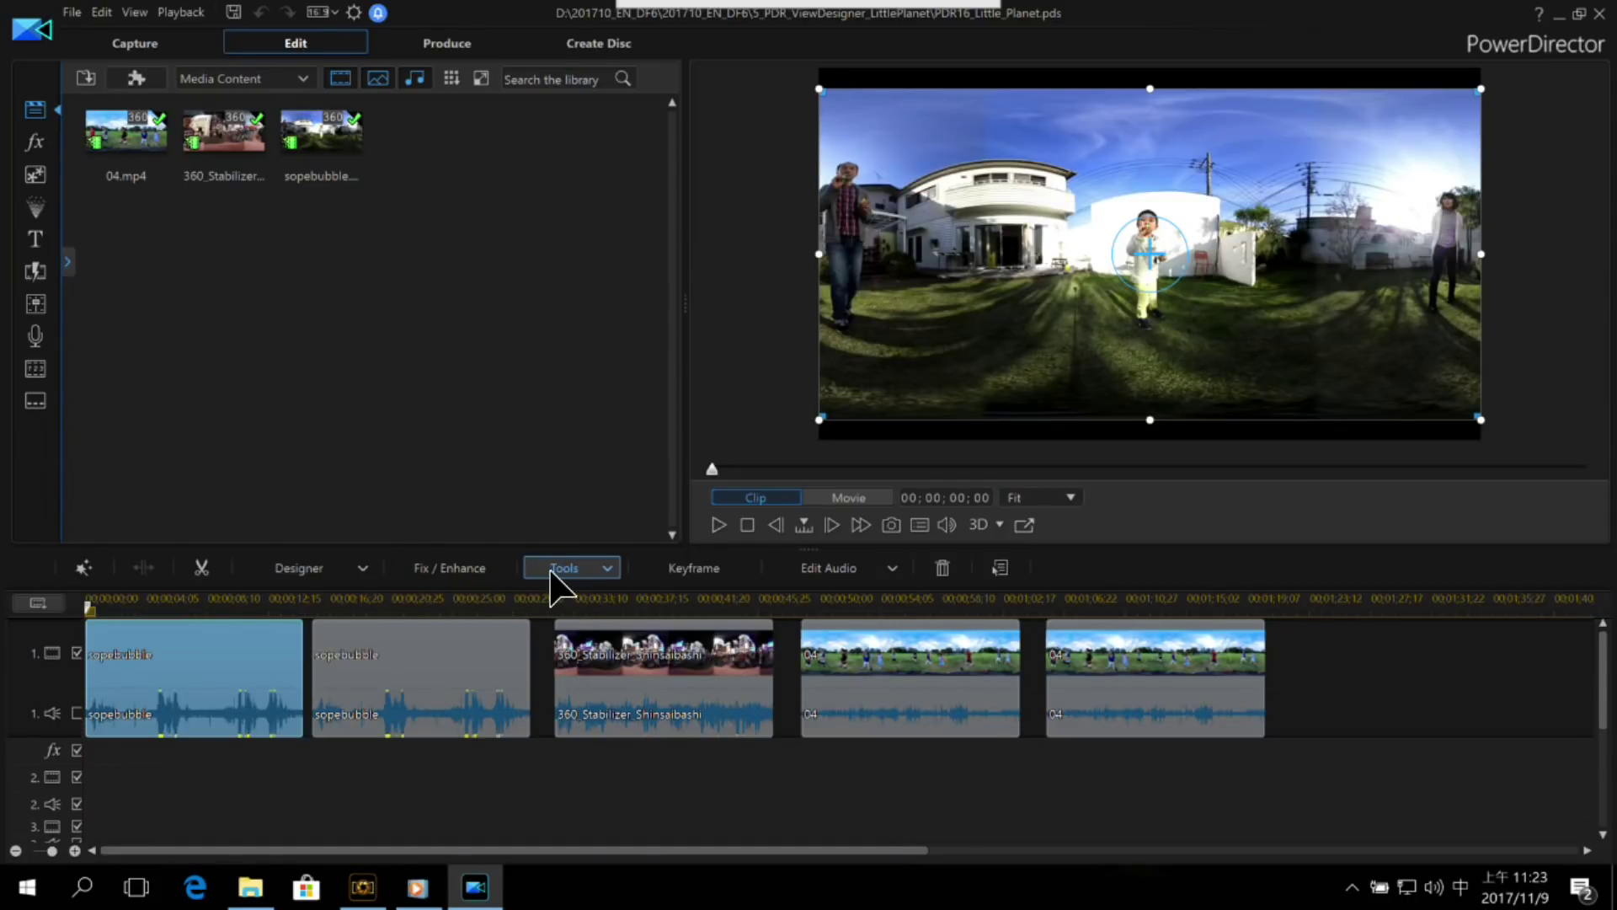
click(559, 570)
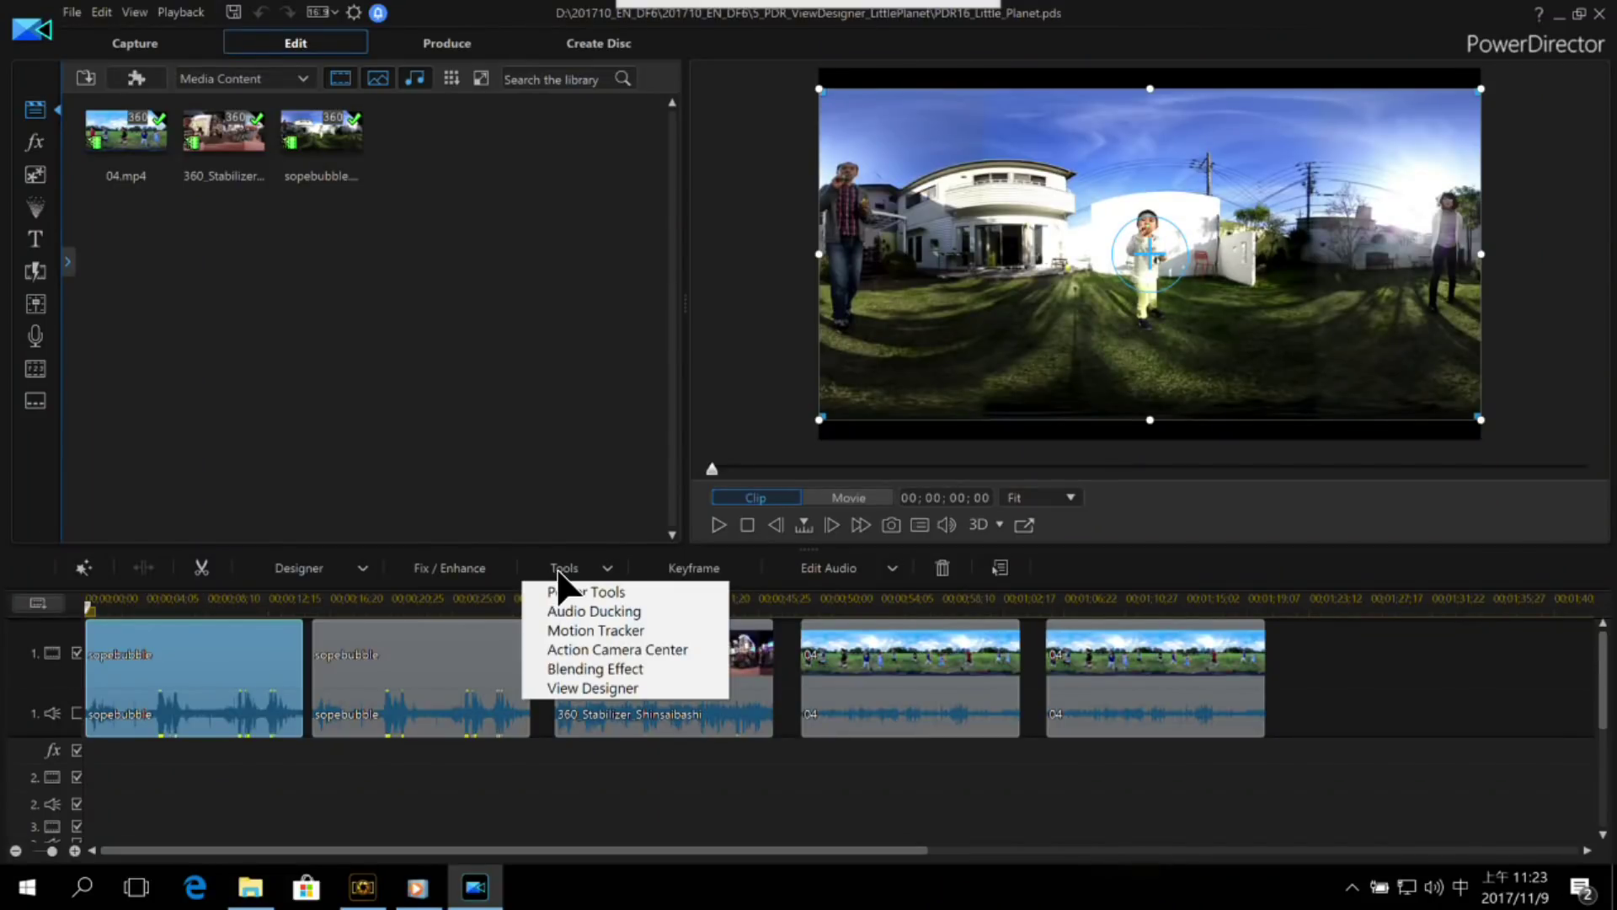
click(593, 686)
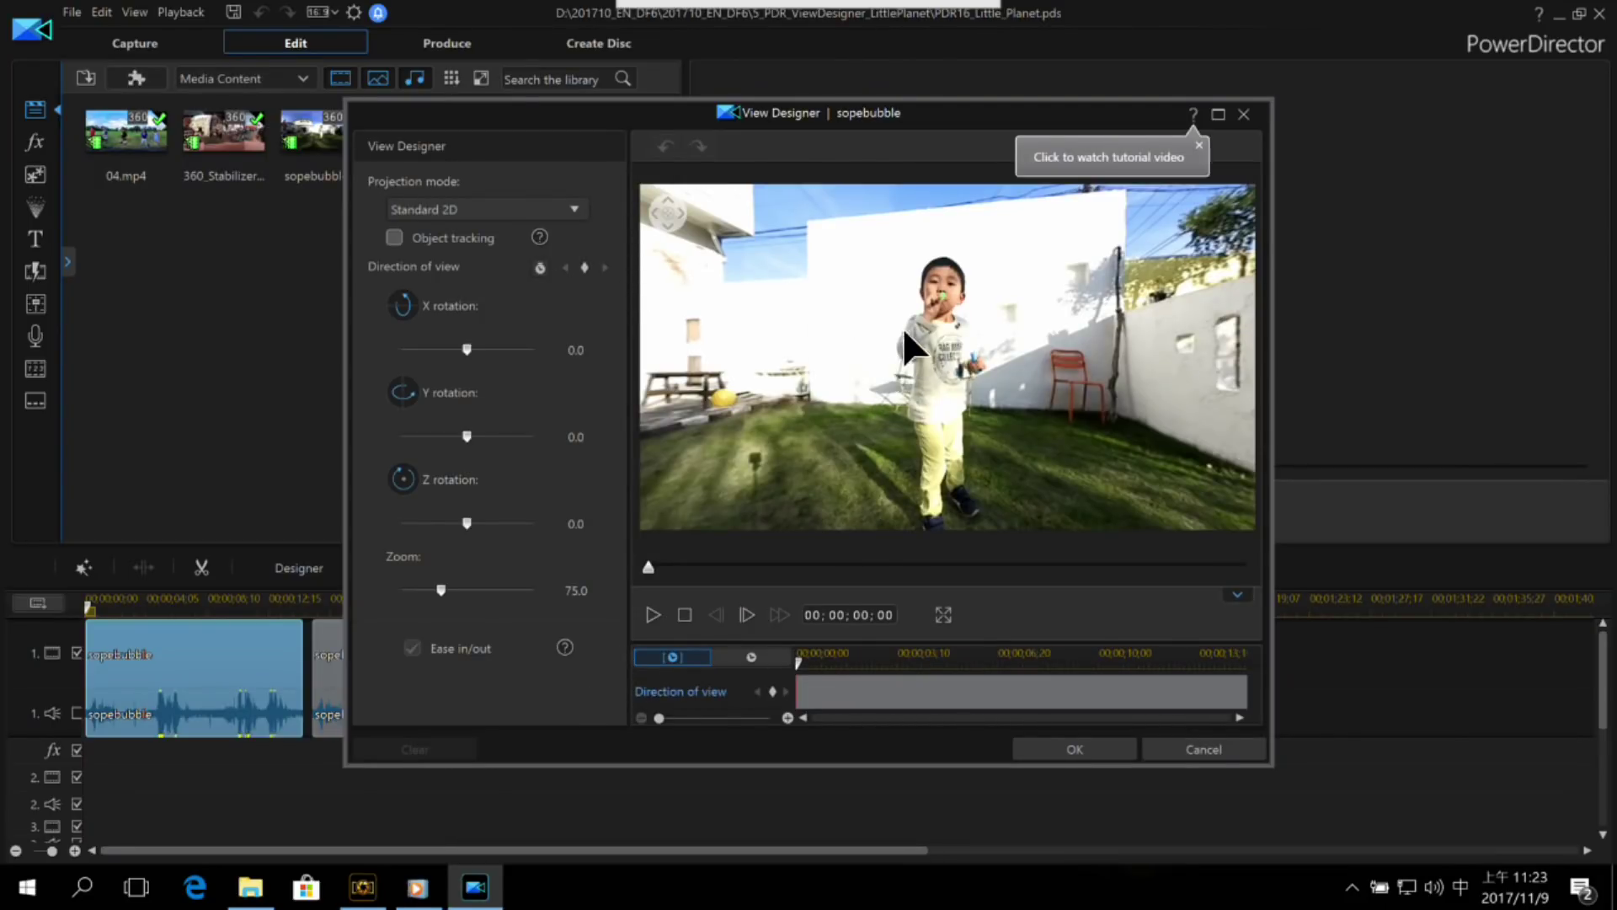
Step: Keyframe the view of the boy at 00;00;00;00 with Y rotation 3.8, and at 00;00;01;25 with Y rotation 0.5 and zoom 67.5
mouse_move(947, 346)
mouse_down()
mouse_move(939, 332)
mouse_move(945, 346)
mouse_up()
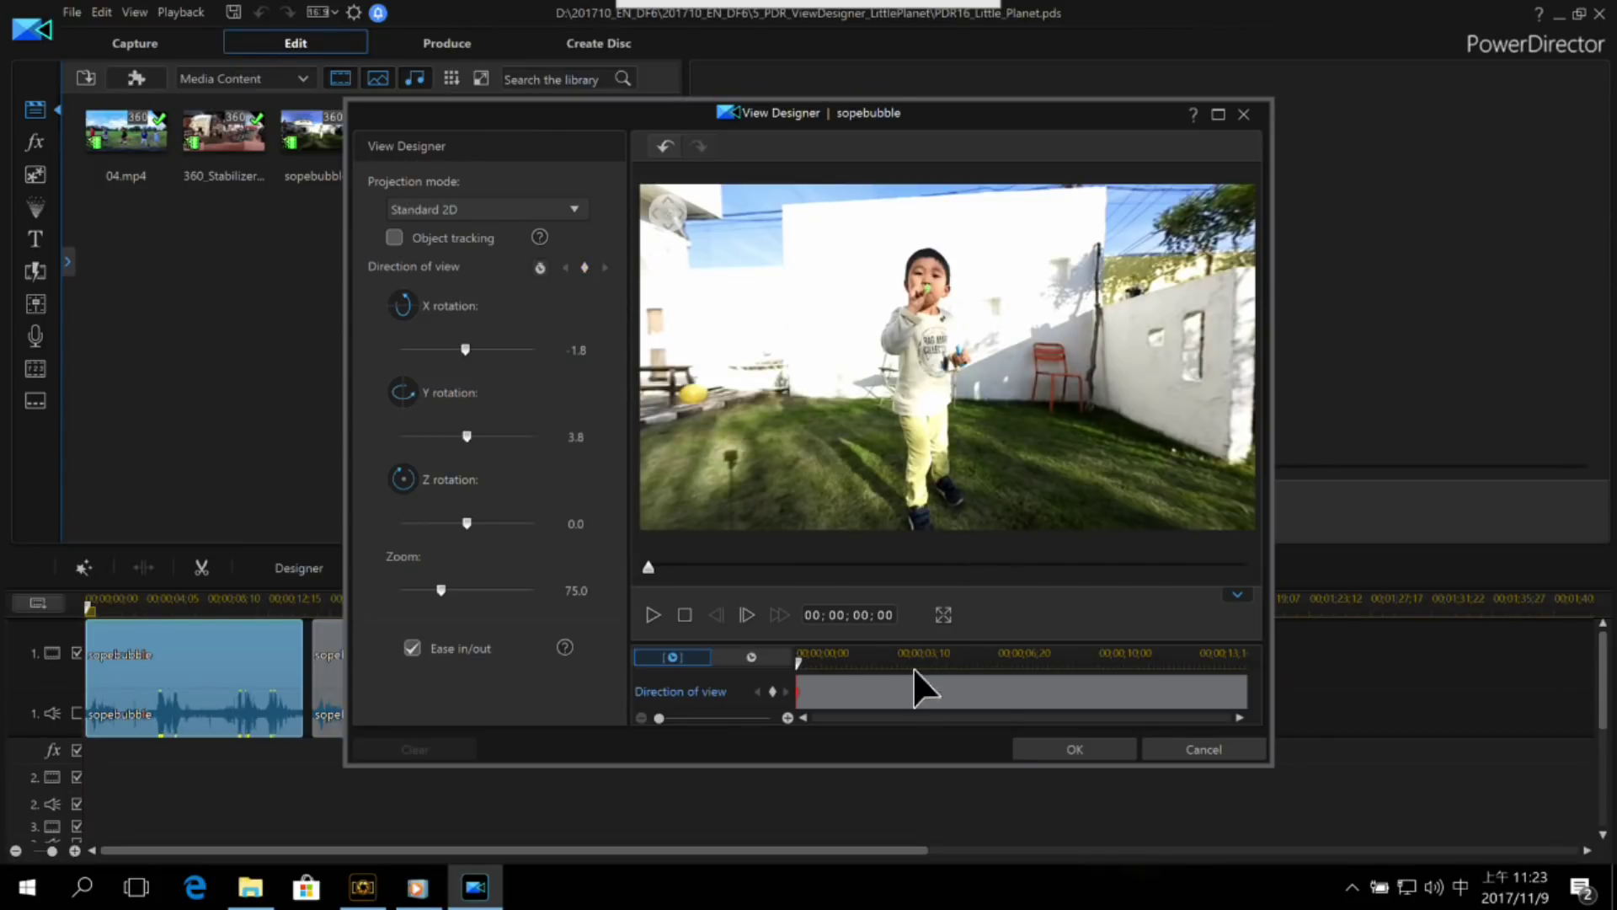
drag(803, 653, 859, 654)
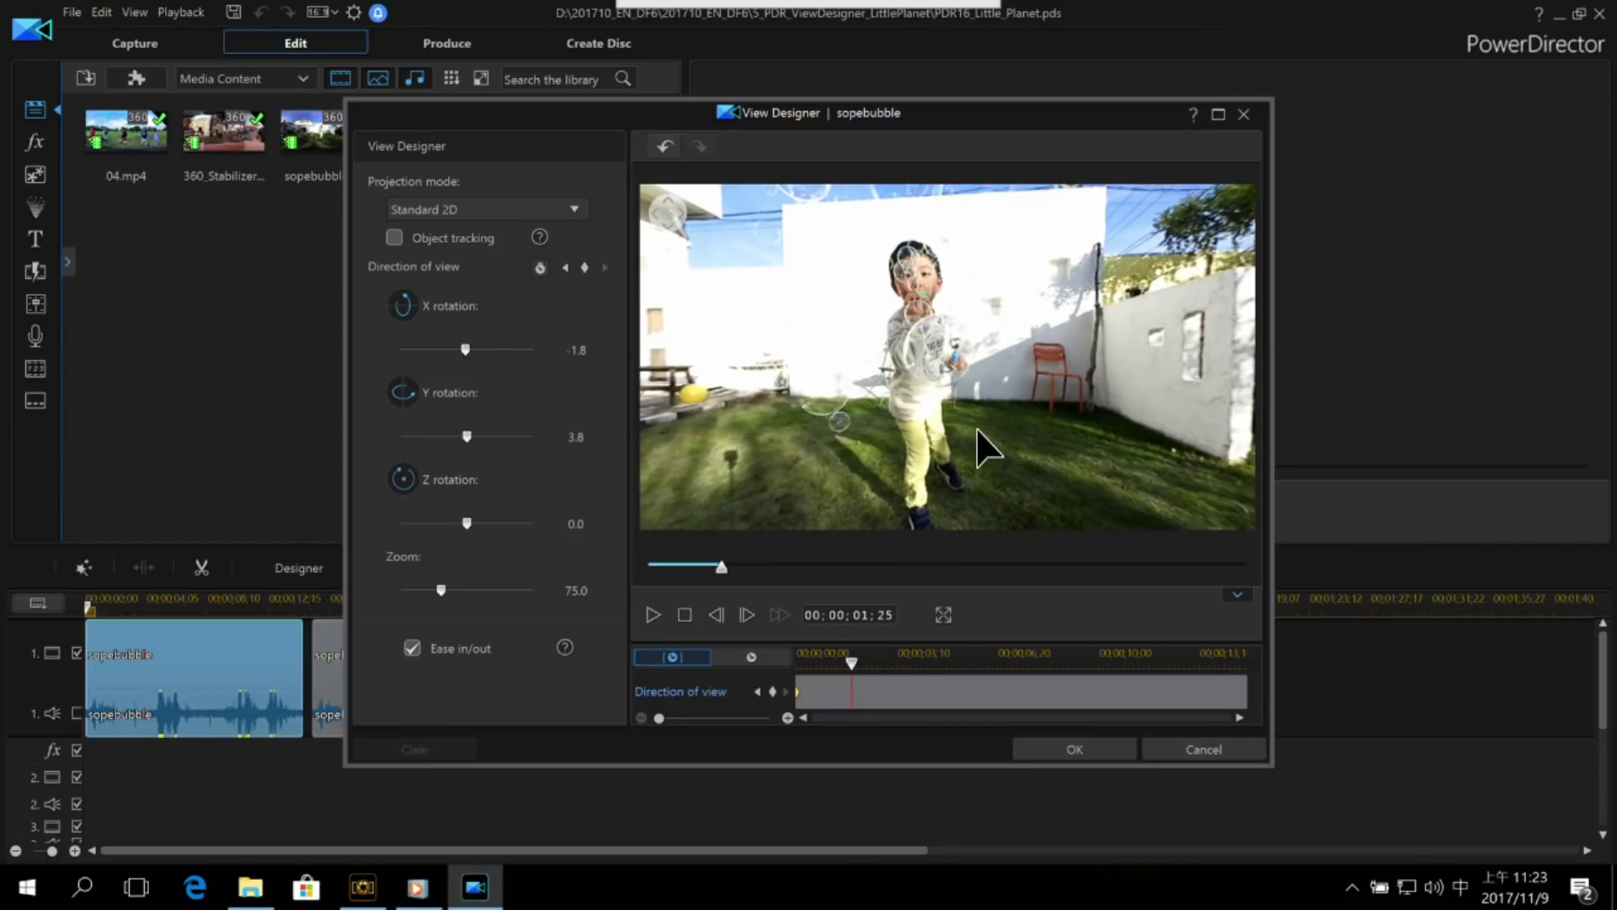
scroll(982, 448, down, 3)
drag(982, 447, 1006, 436)
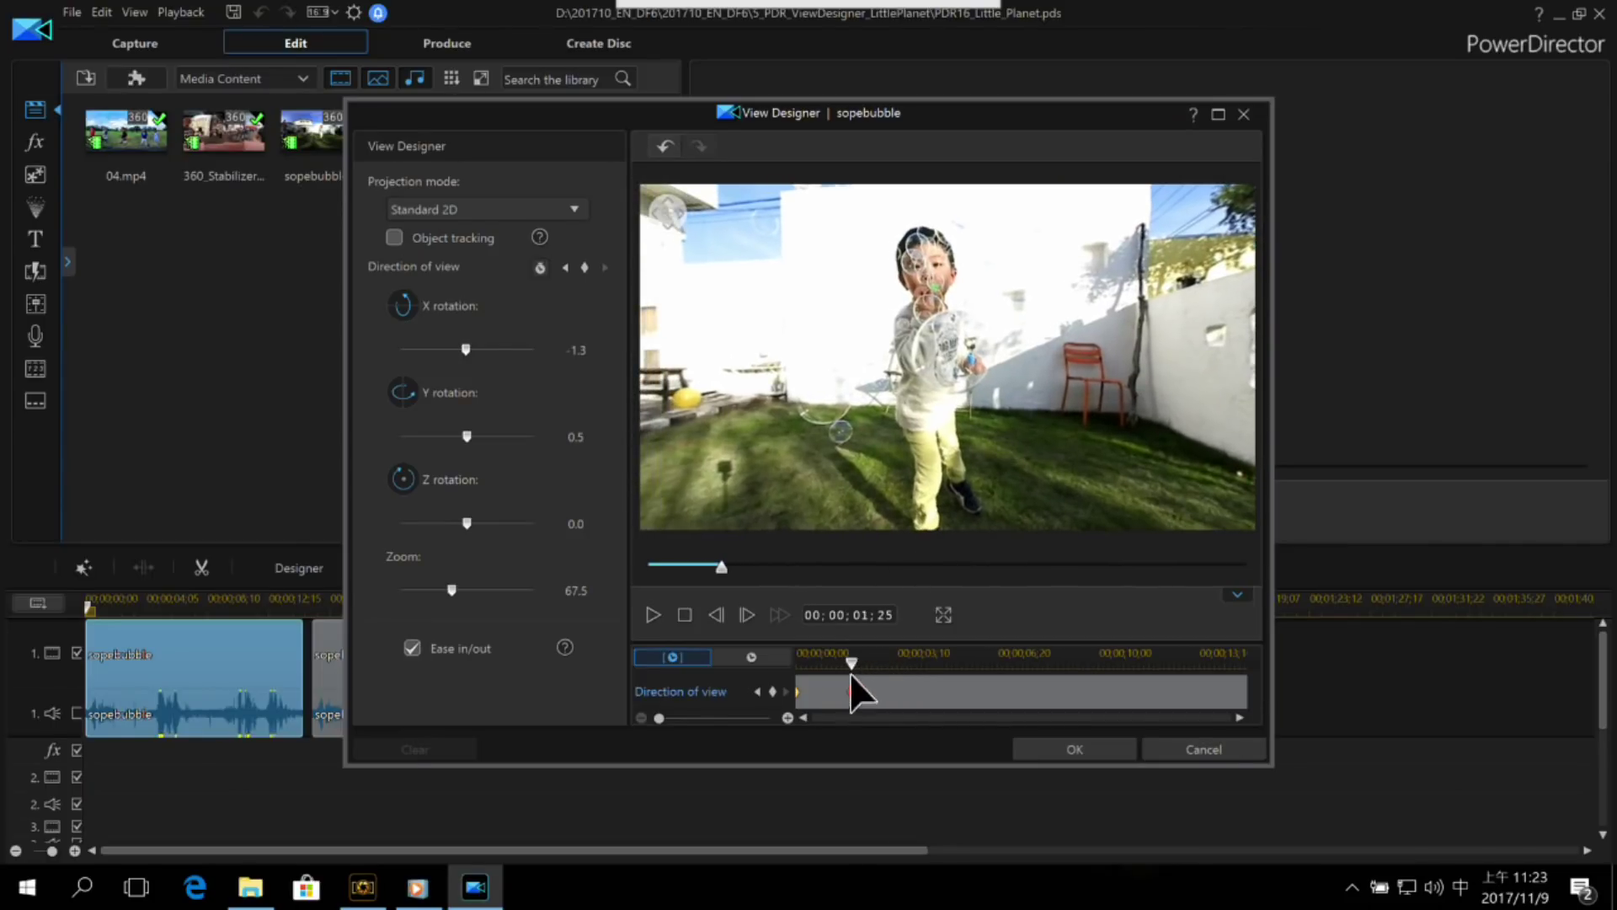
Step: Turn the view to the man at 00;00;05;01 with Y rotation about -148.6, and set the zoom to 75.0 at 00;00;06;17
drag(859, 660, 951, 660)
drag(765, 401, 952, 460)
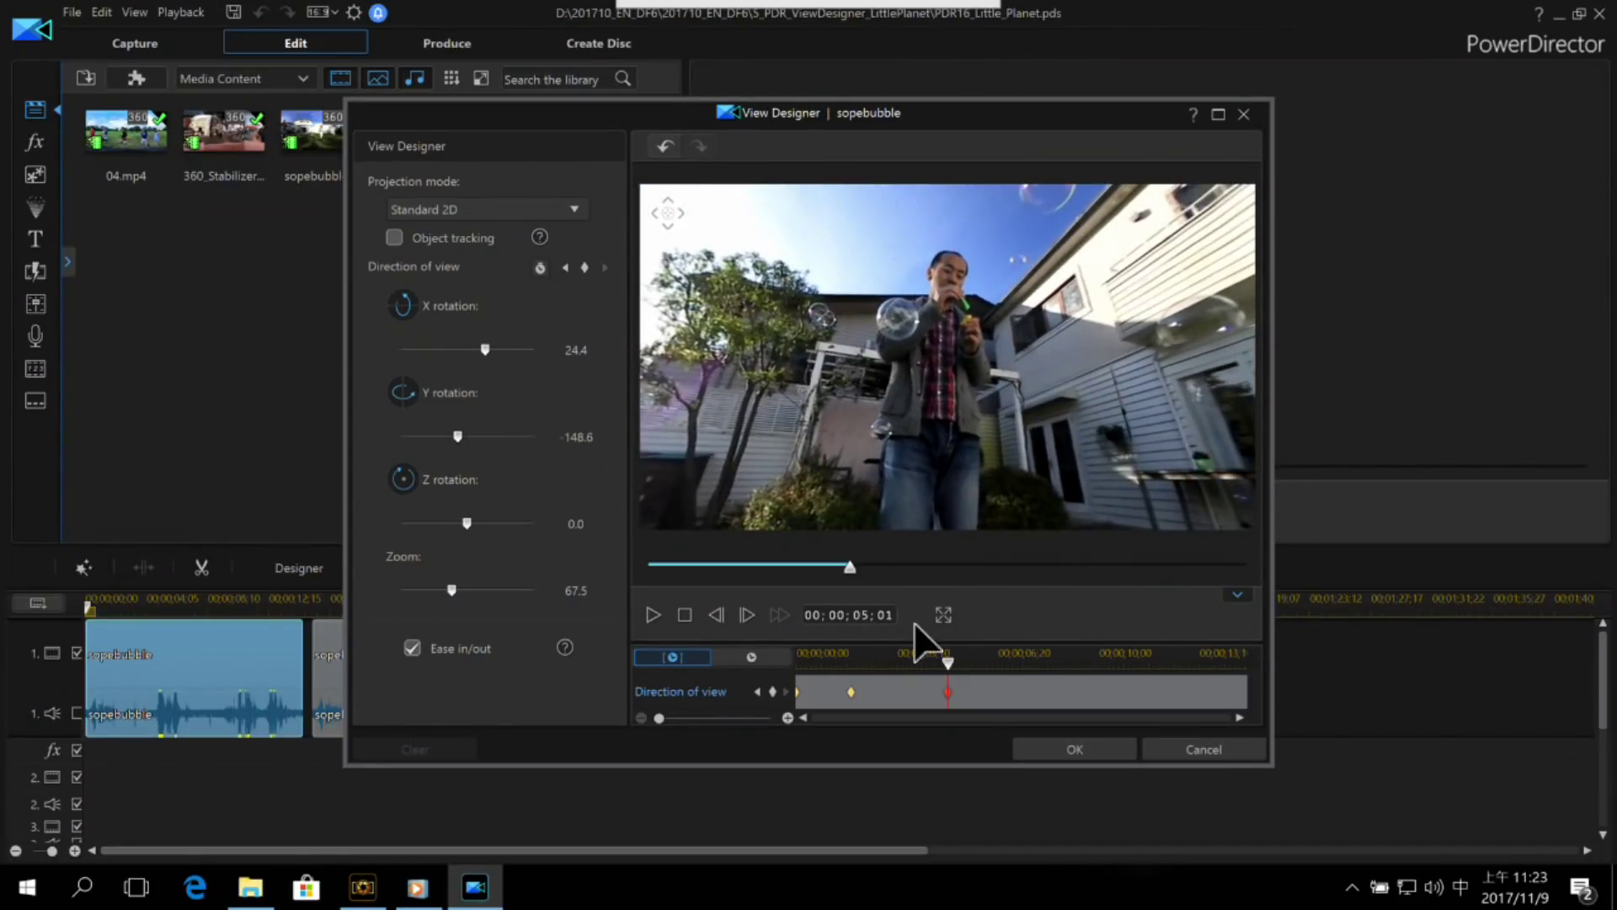
drag(945, 654, 995, 656)
scroll(969, 459, down, 3)
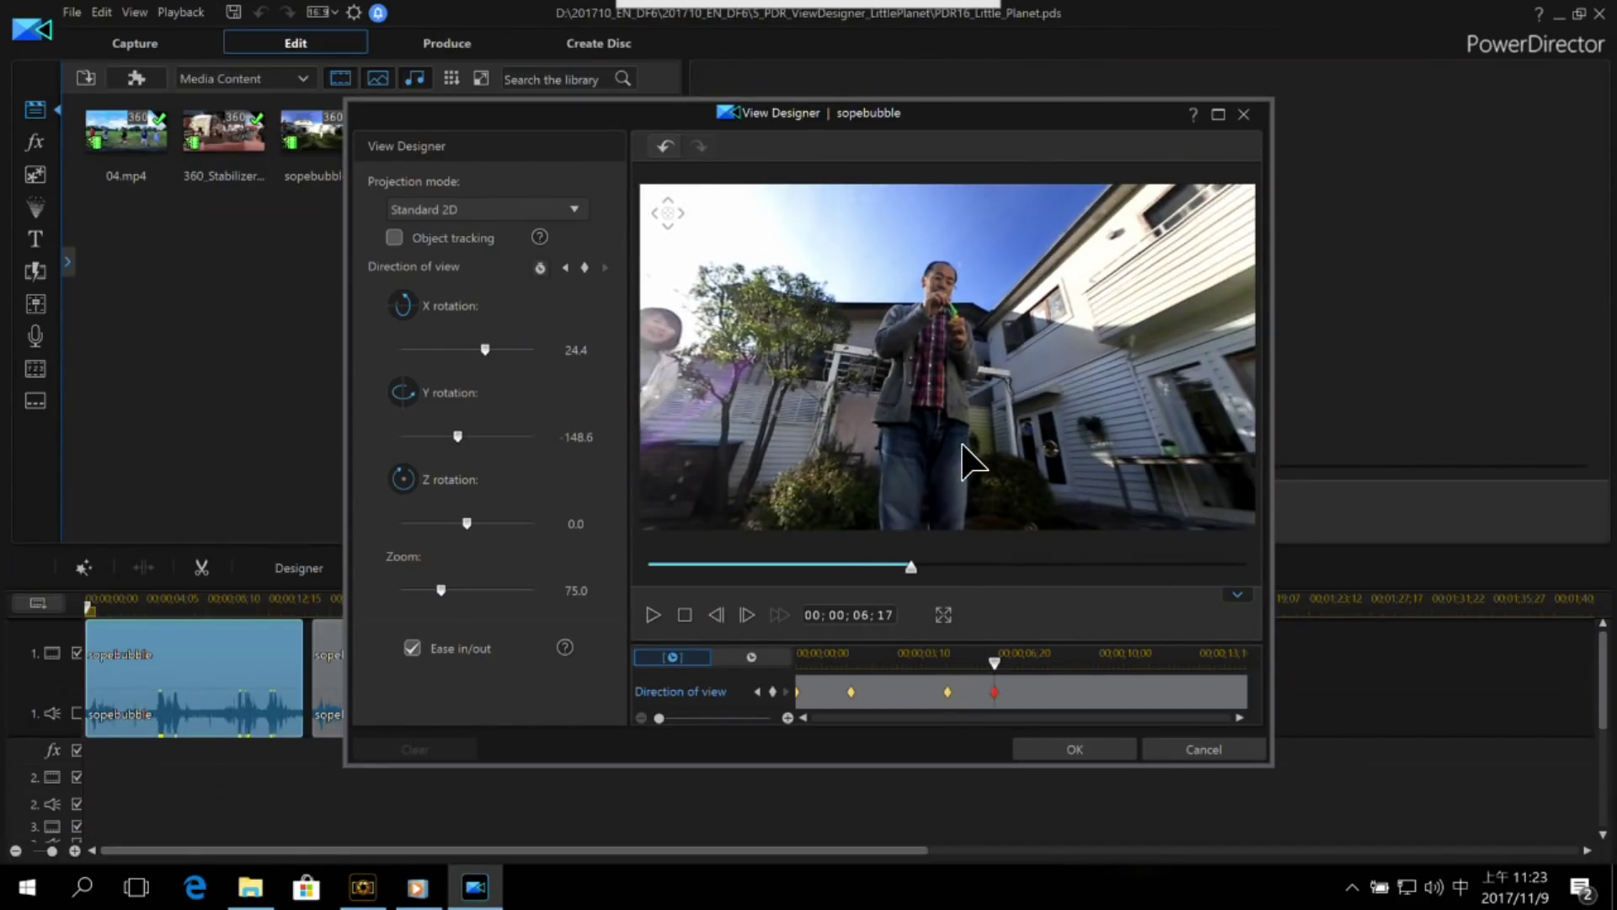
Step: Add direction-of-view keyframes that turn the view back to the boy, reaching Y rotation about -365.9 and zoom 60.0 at 00;00;12;13
click(1066, 674)
drag(847, 394, 1010, 374)
drag(1068, 692, 1057, 692)
click(1089, 662)
scroll(1061, 657, up, 5)
drag(1089, 662, 1171, 663)
drag(801, 383, 1007, 364)
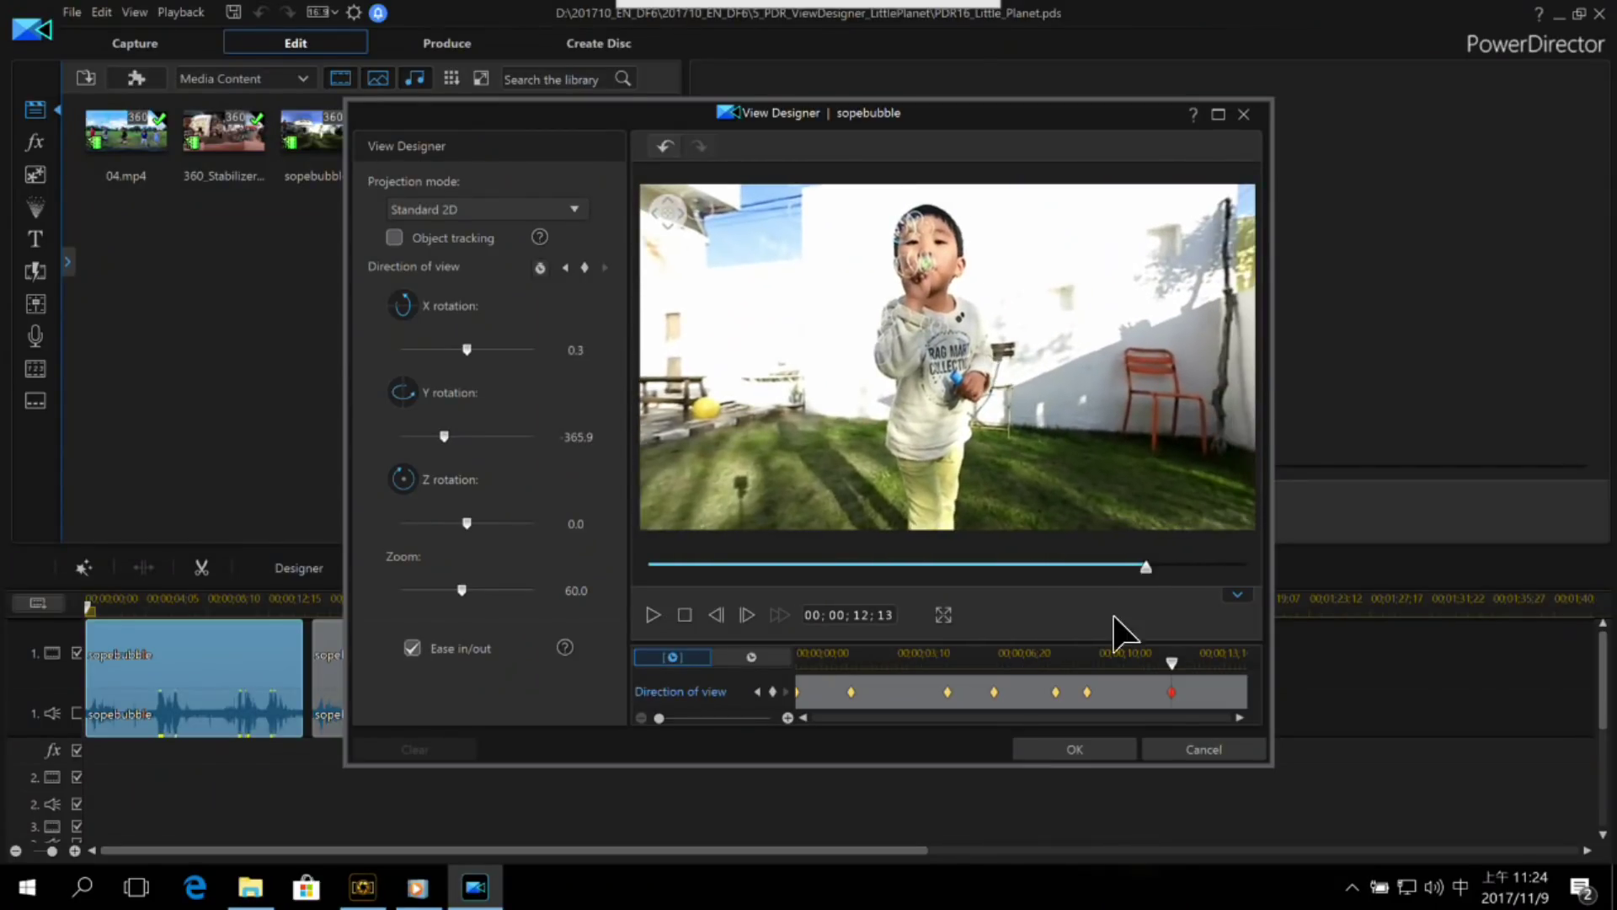
Step: Add a closing keyframe at 00;00;14;02 with zoom 82.5, X rotation -4.2 and Y rotation -360.5
drag(1172, 660, 1223, 662)
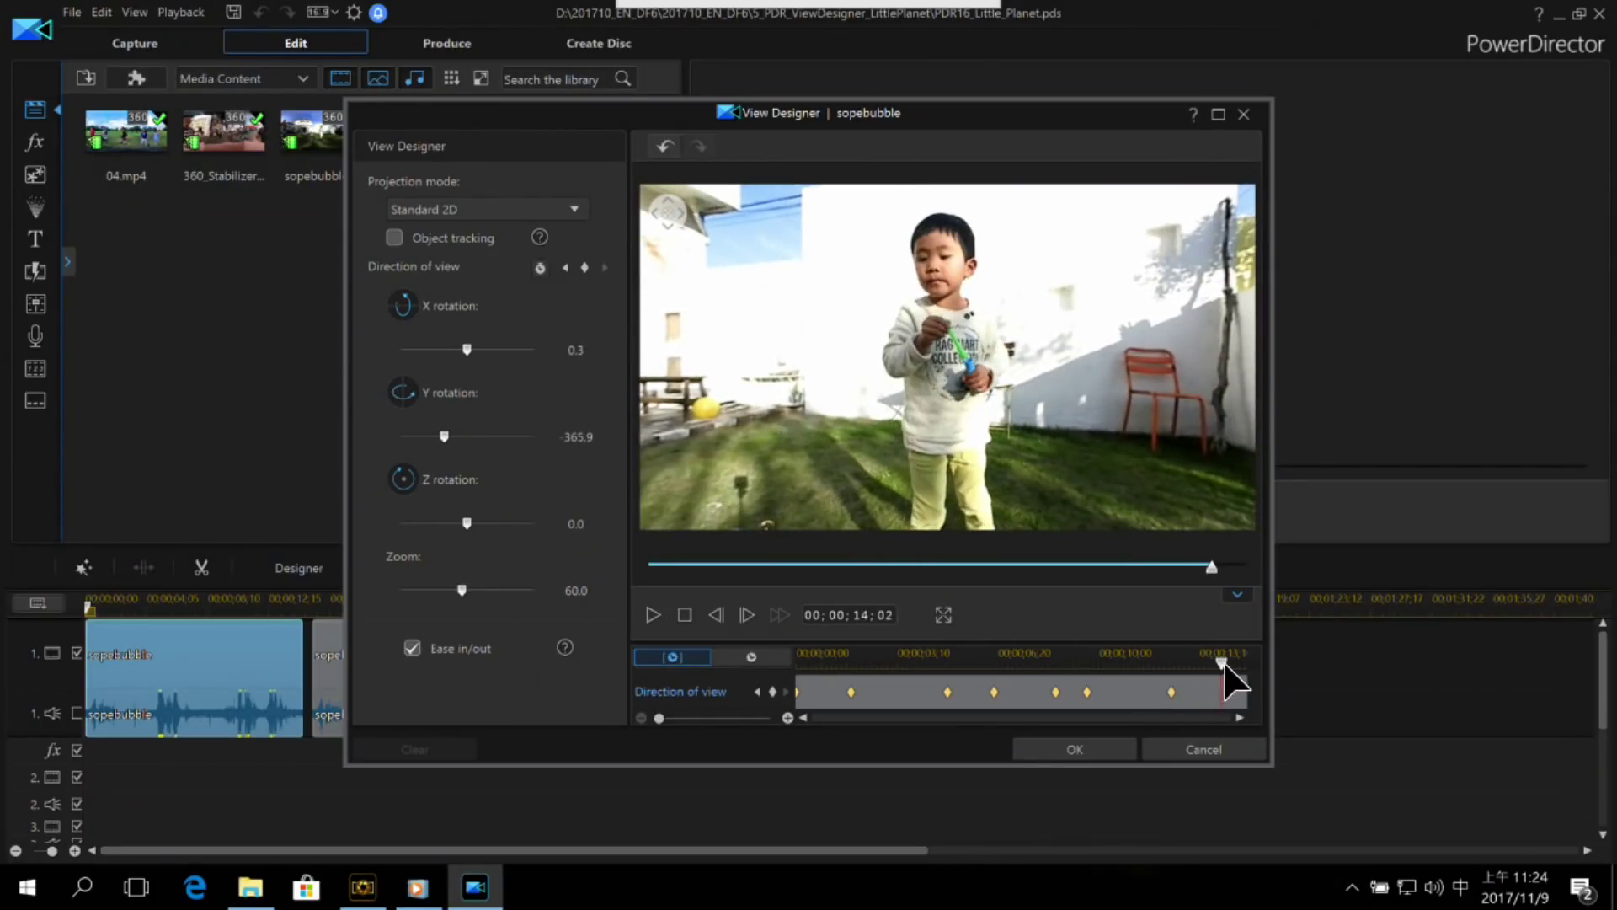
scroll(1004, 447, down, 5)
drag(1025, 441, 982, 417)
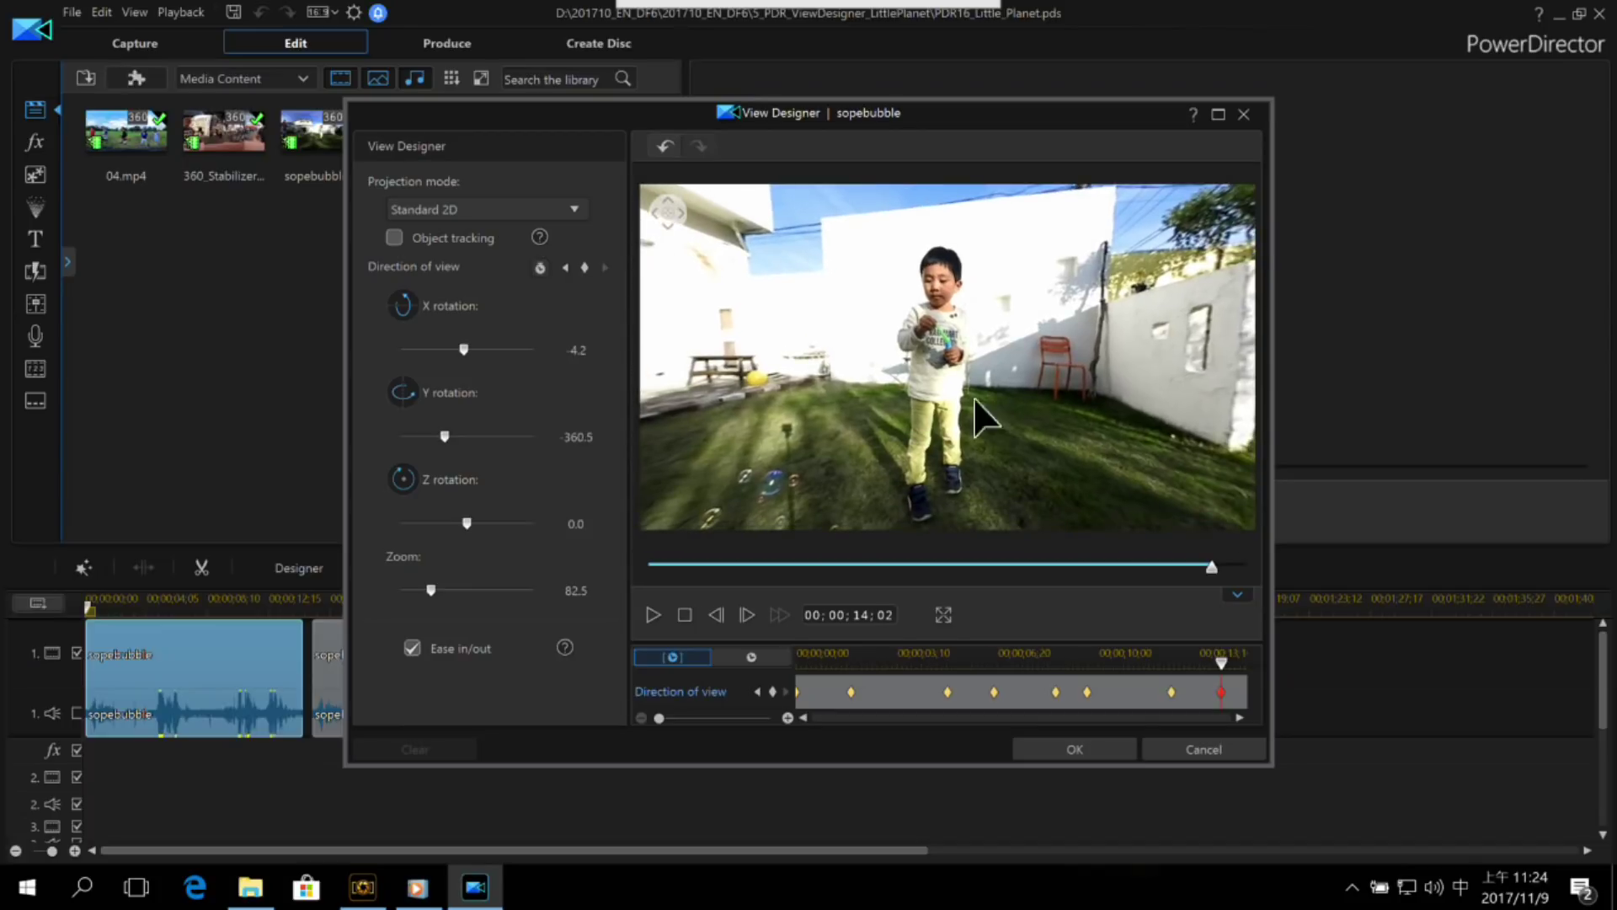
Step: Play the keyframed view from near its start and apply the View Designer changes to the sopebubble clip
click(657, 568)
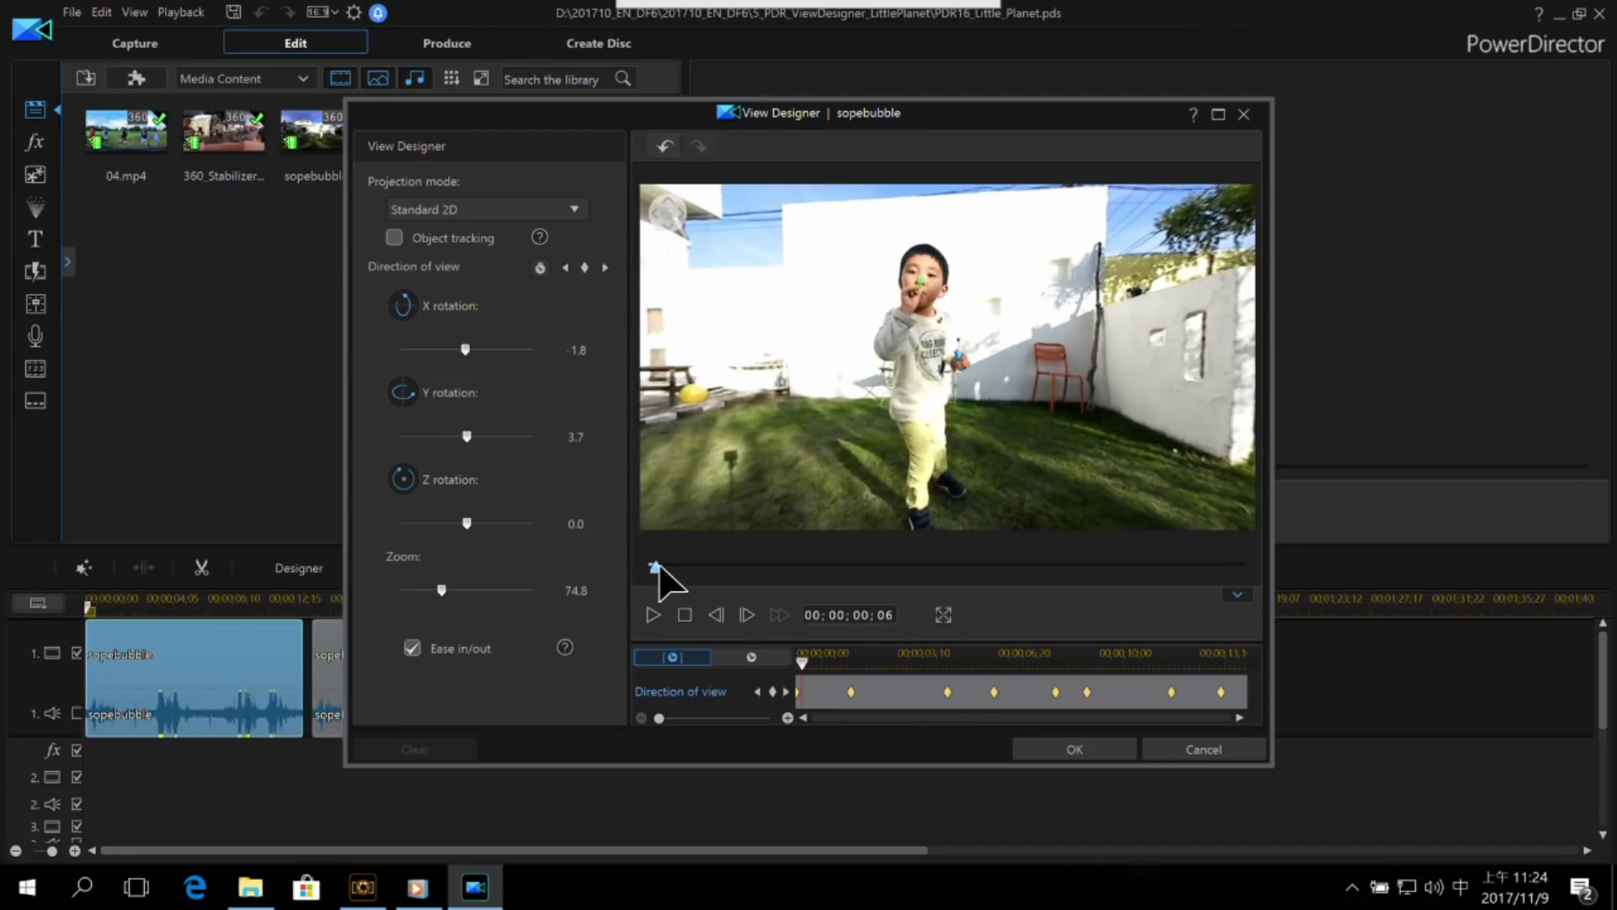
click(653, 614)
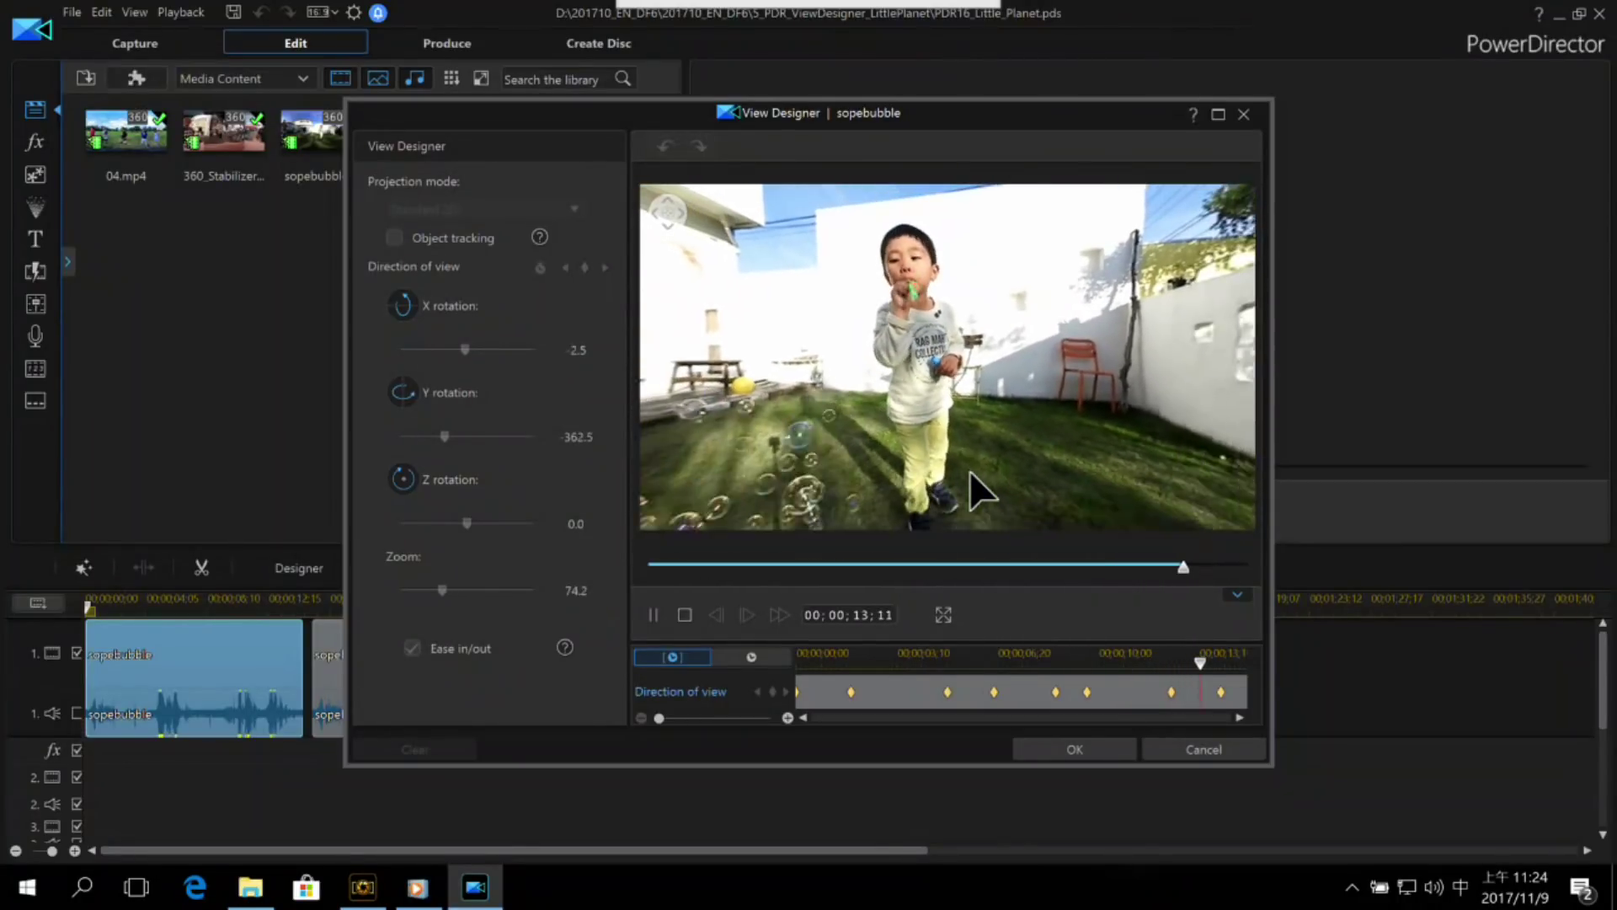
click(1095, 751)
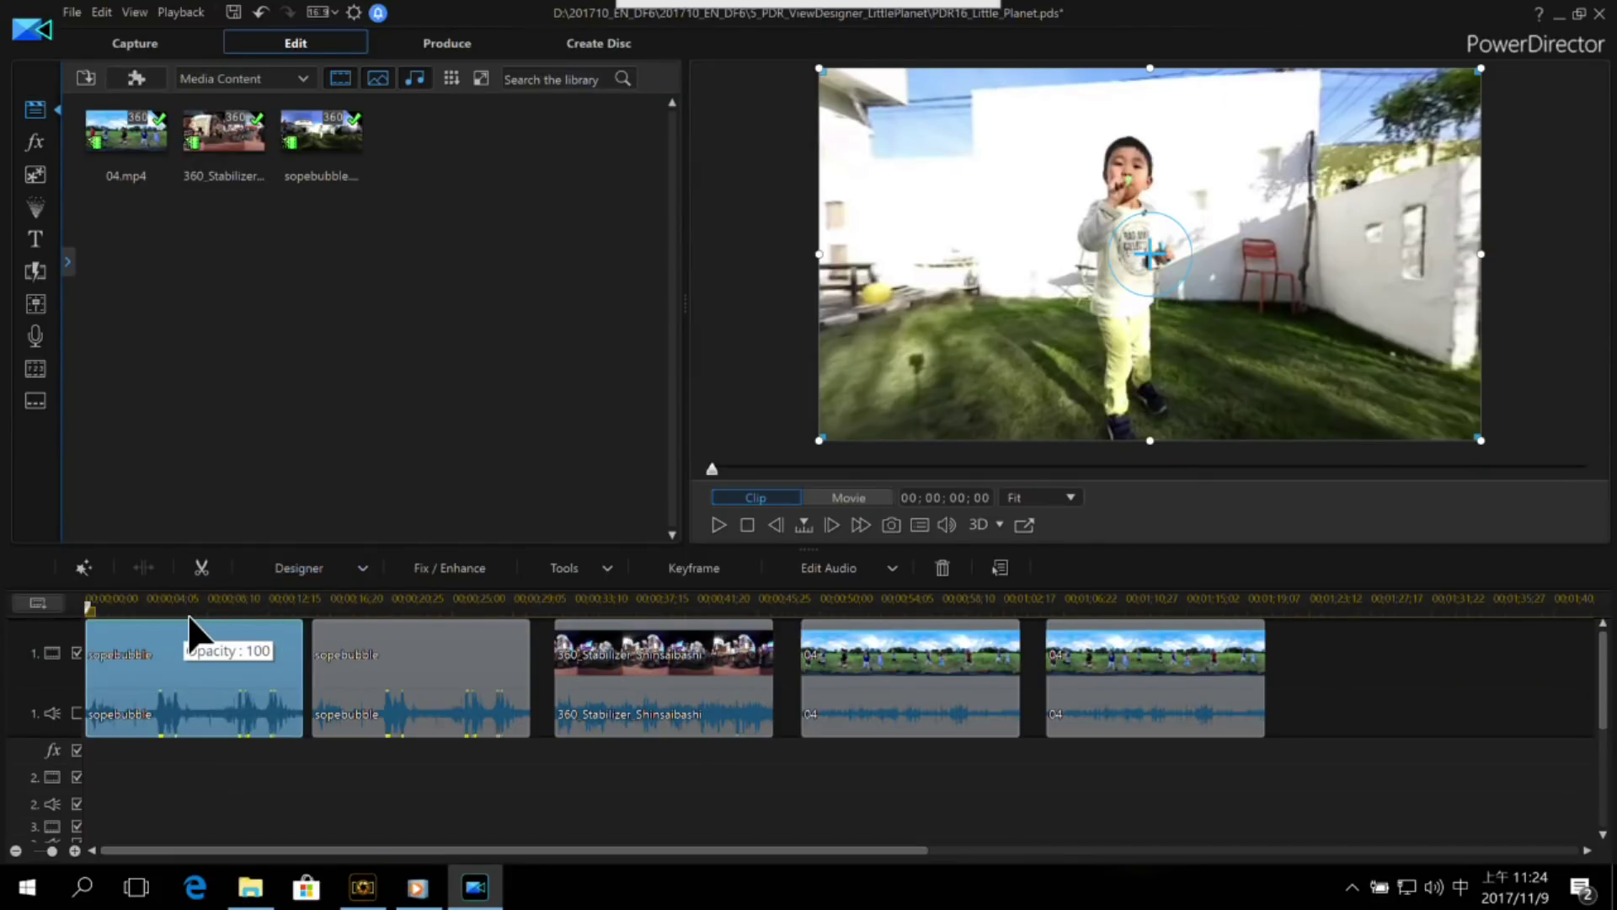
Step: Play the first sopebubble clip on the timeline to about 00;00;06;15 to check its designed view
click(237, 814)
key(space)
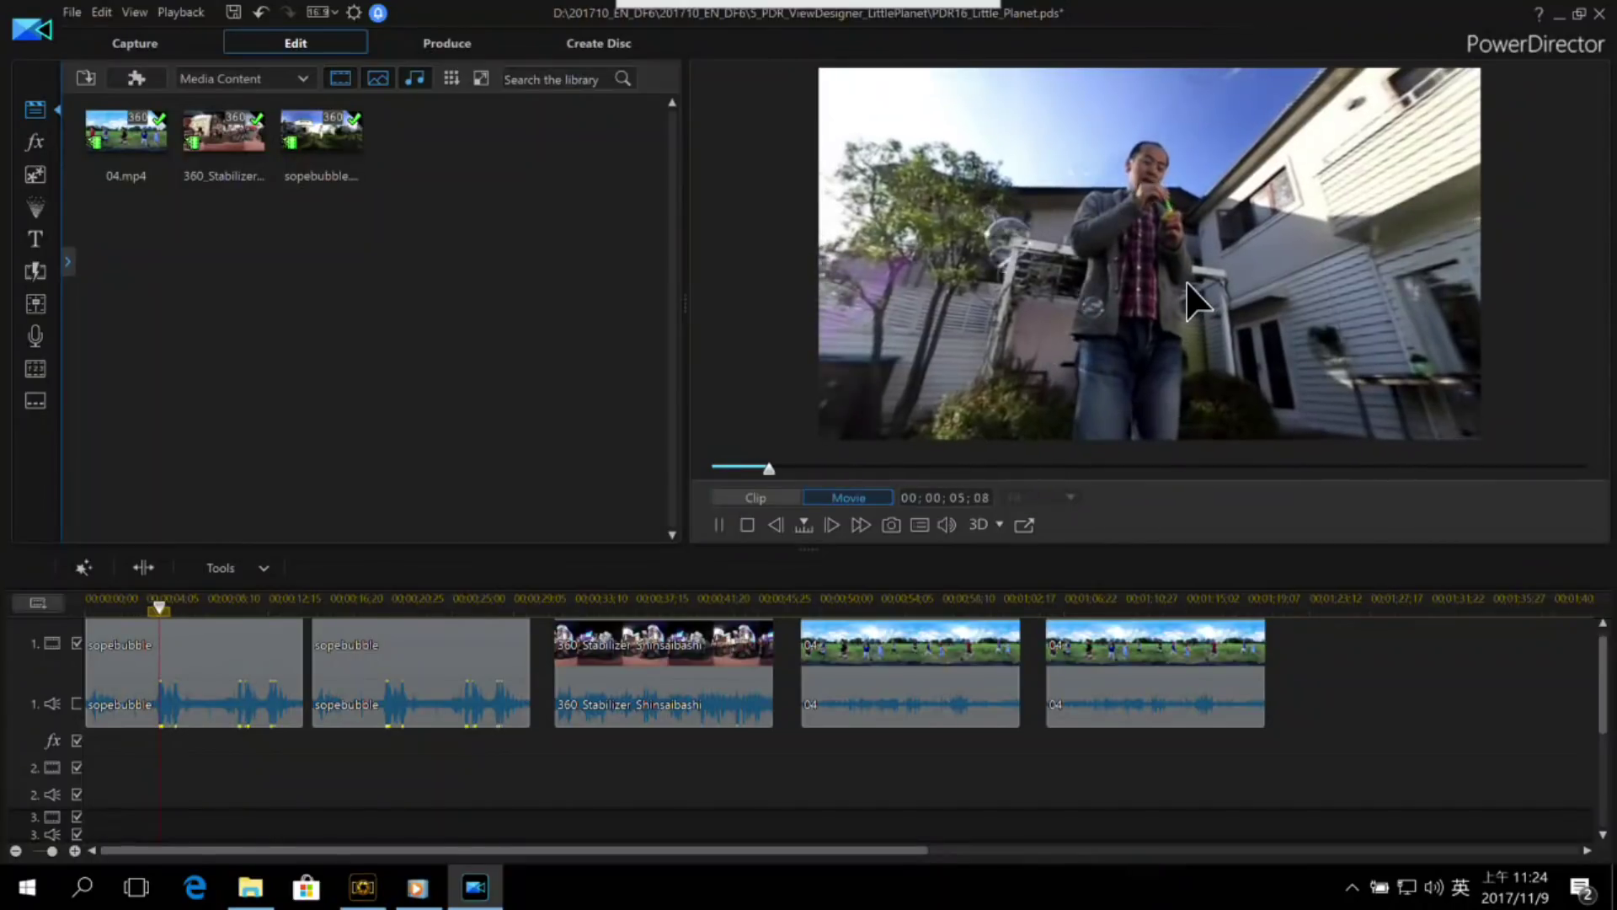
key(space)
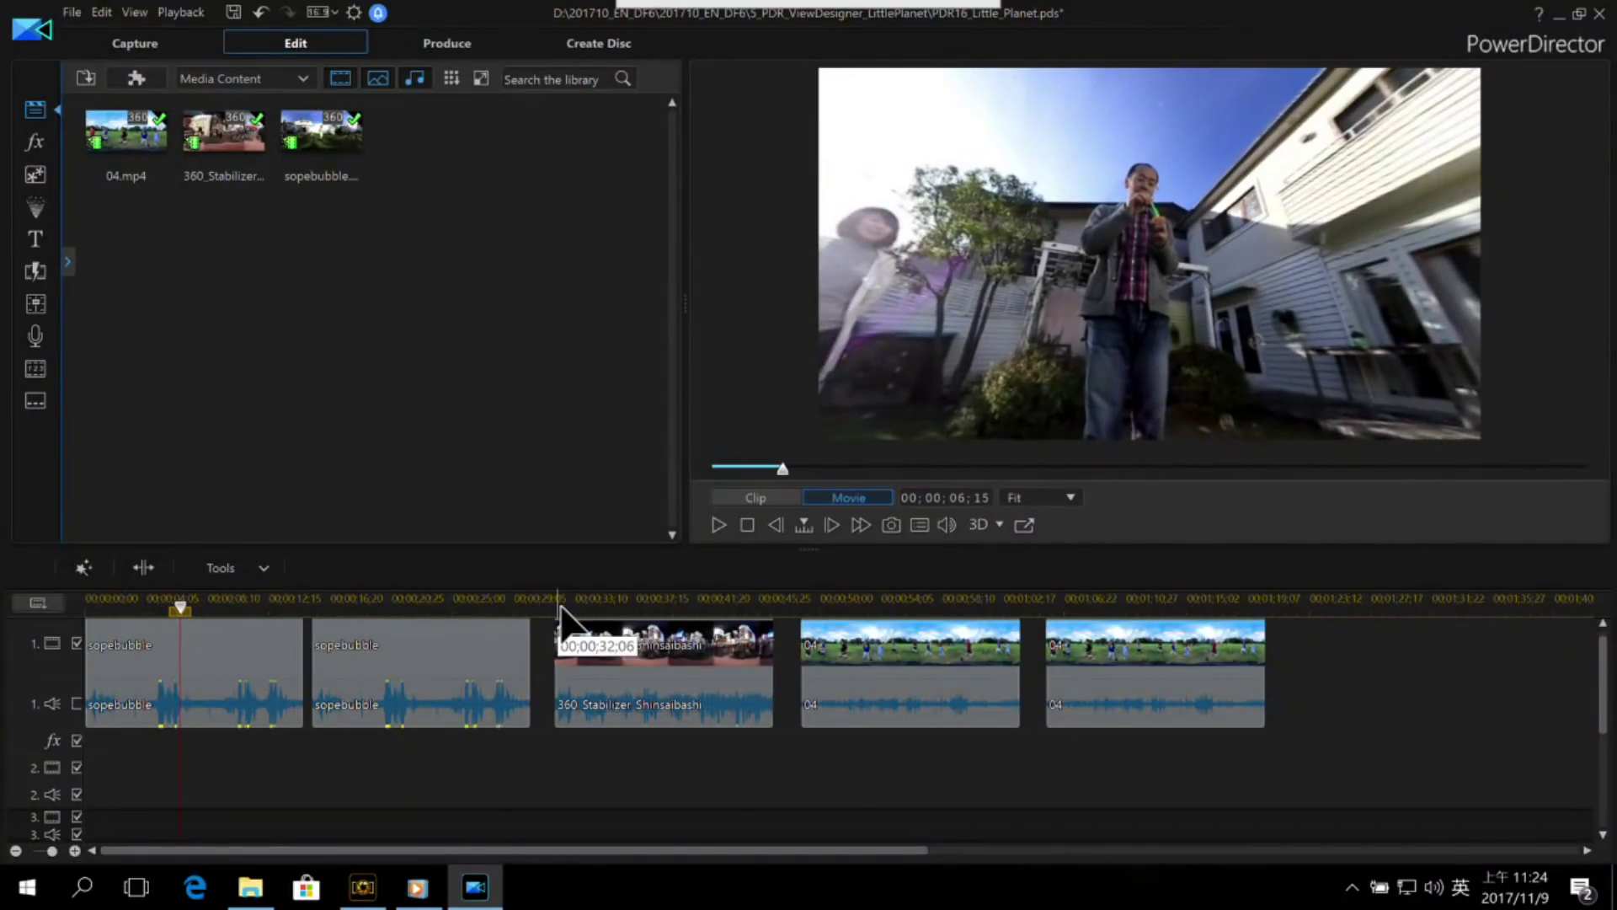
Step: Go to 00;00;49;11 on the timeline and open the first 04 clip in View Designer
click(810, 599)
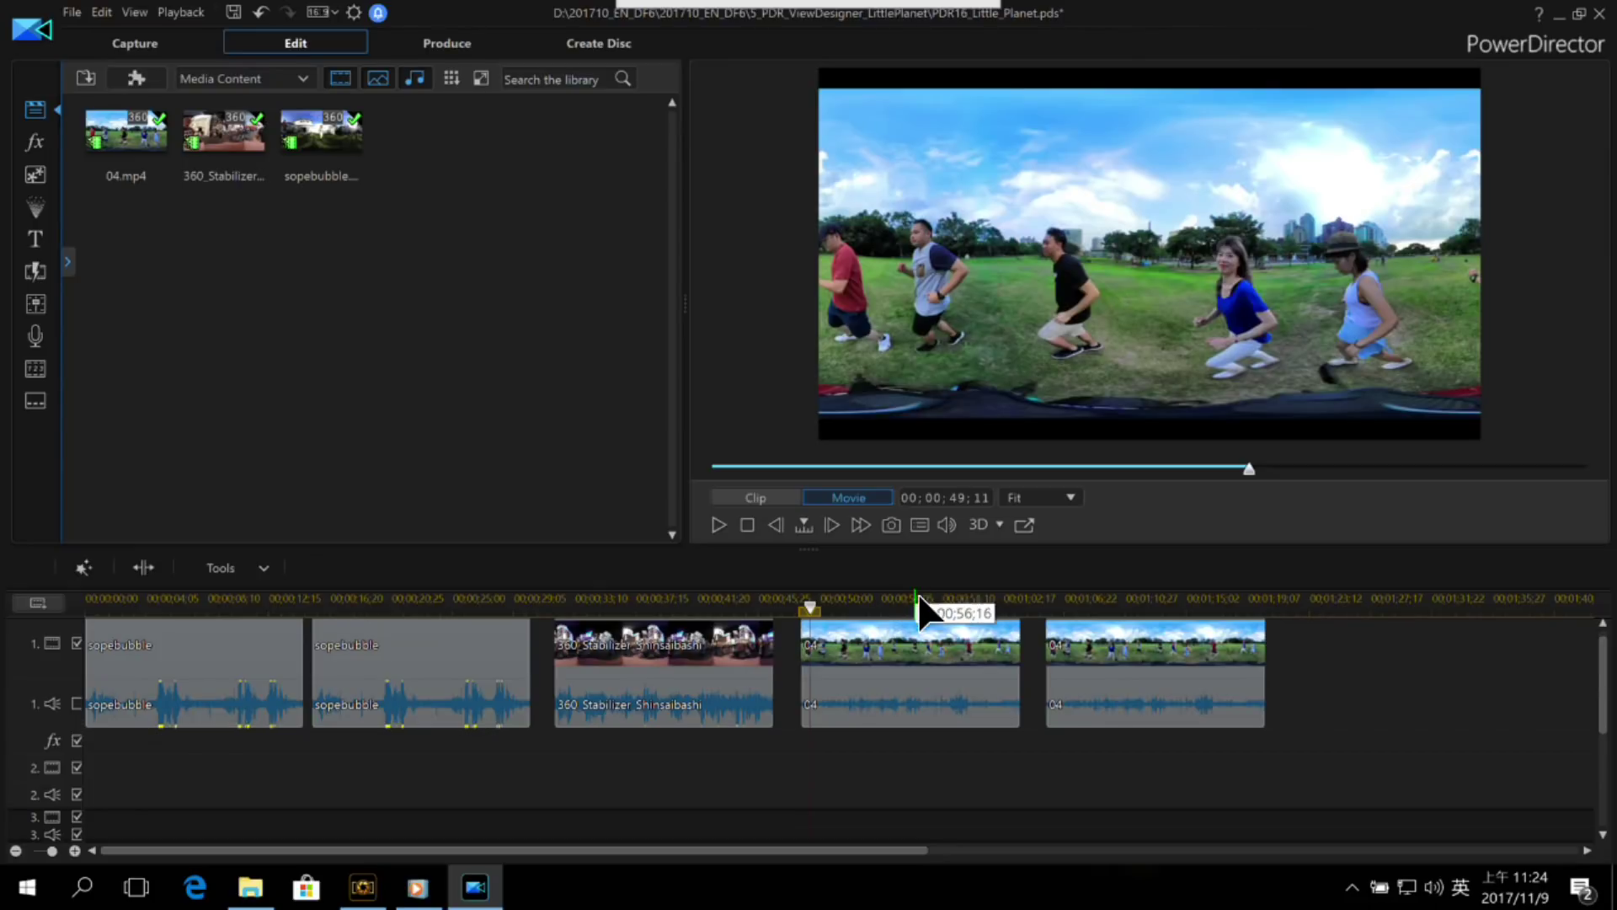
click(889, 633)
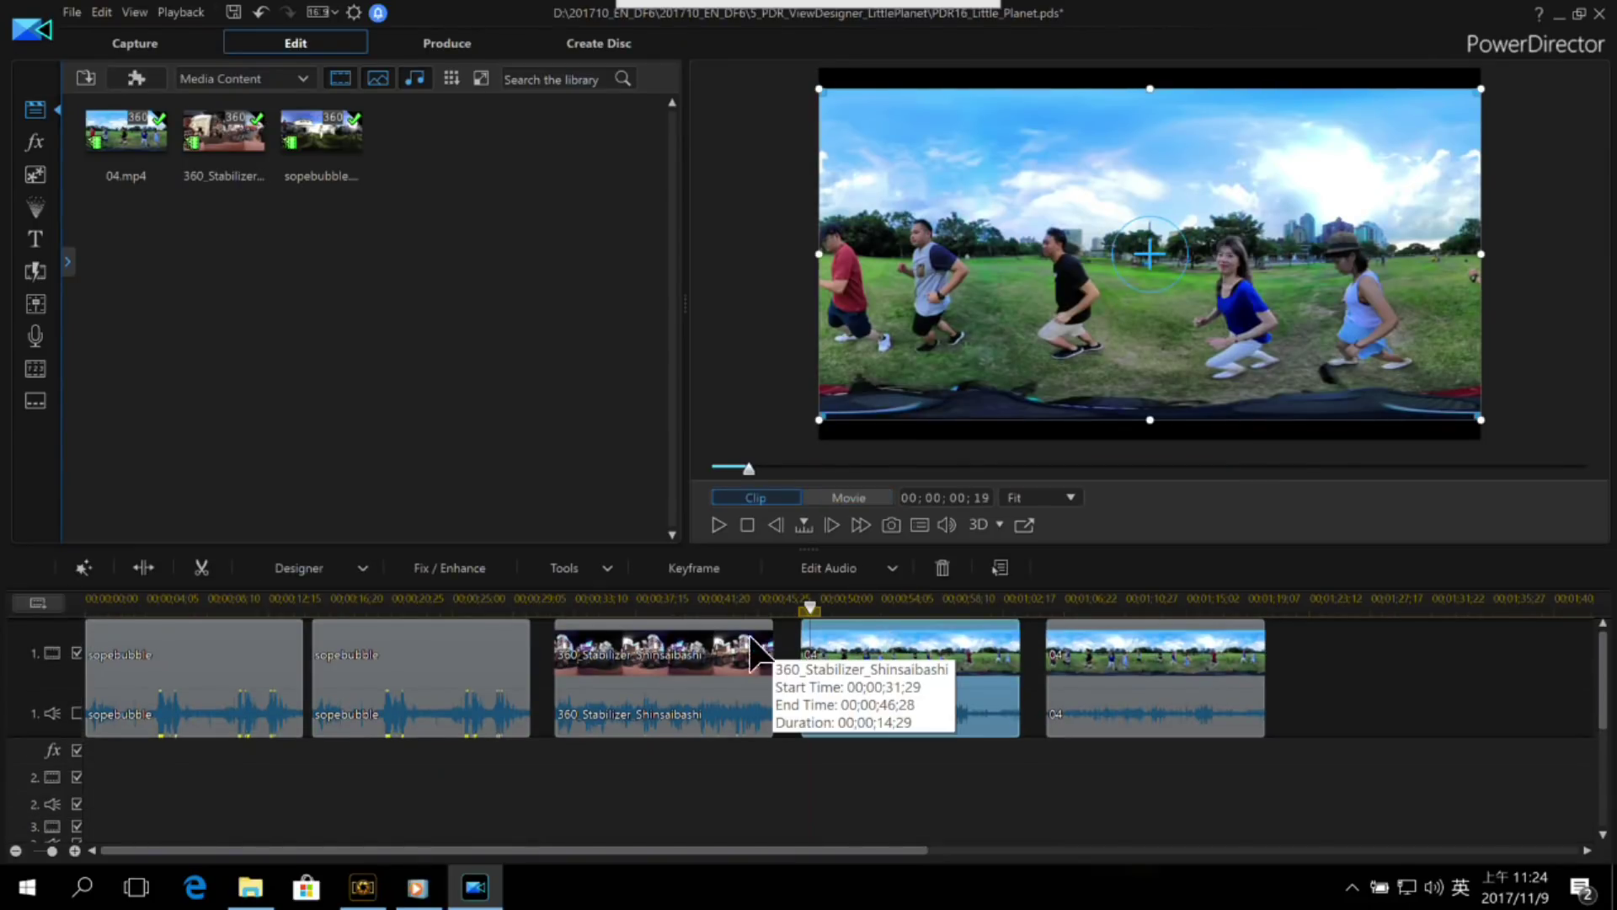
click(589, 571)
click(608, 687)
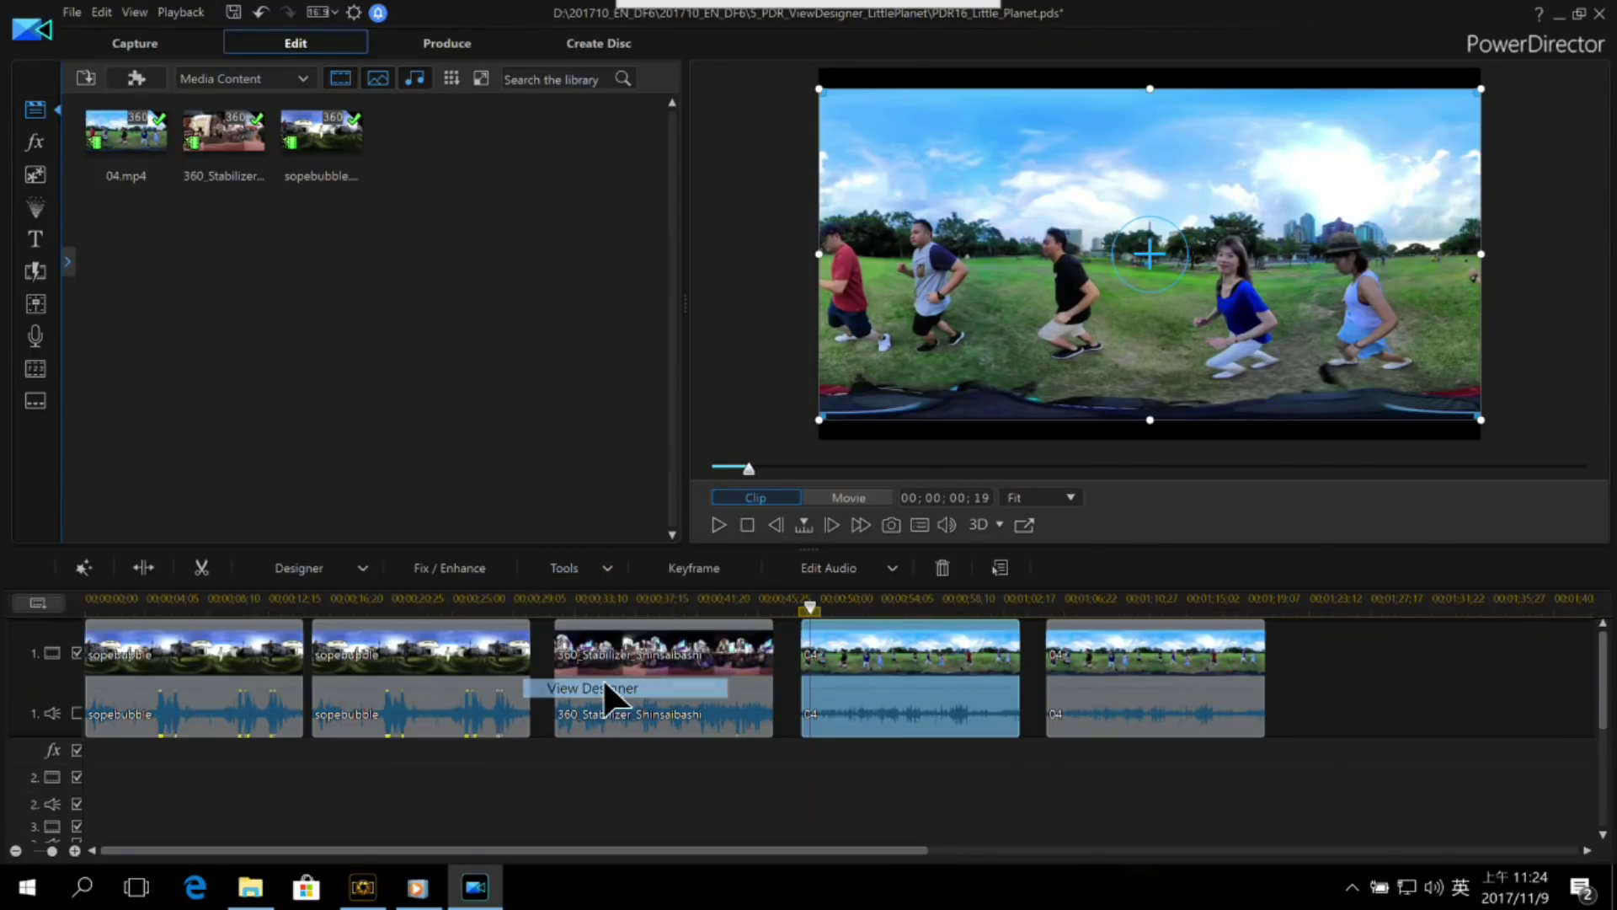
click(571, 208)
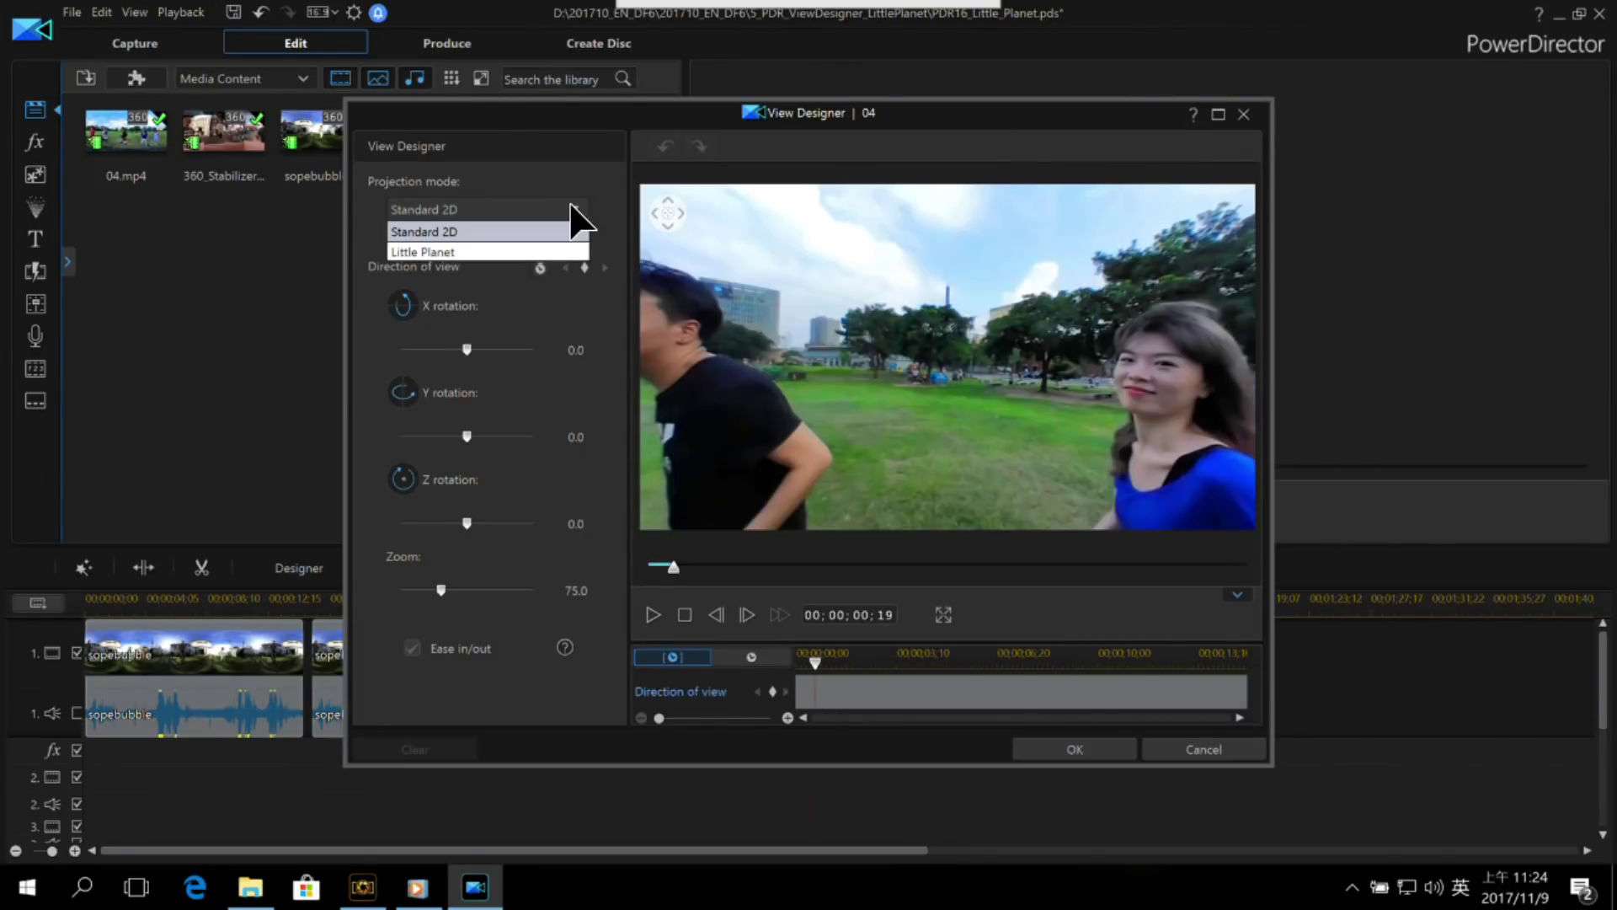
click(429, 251)
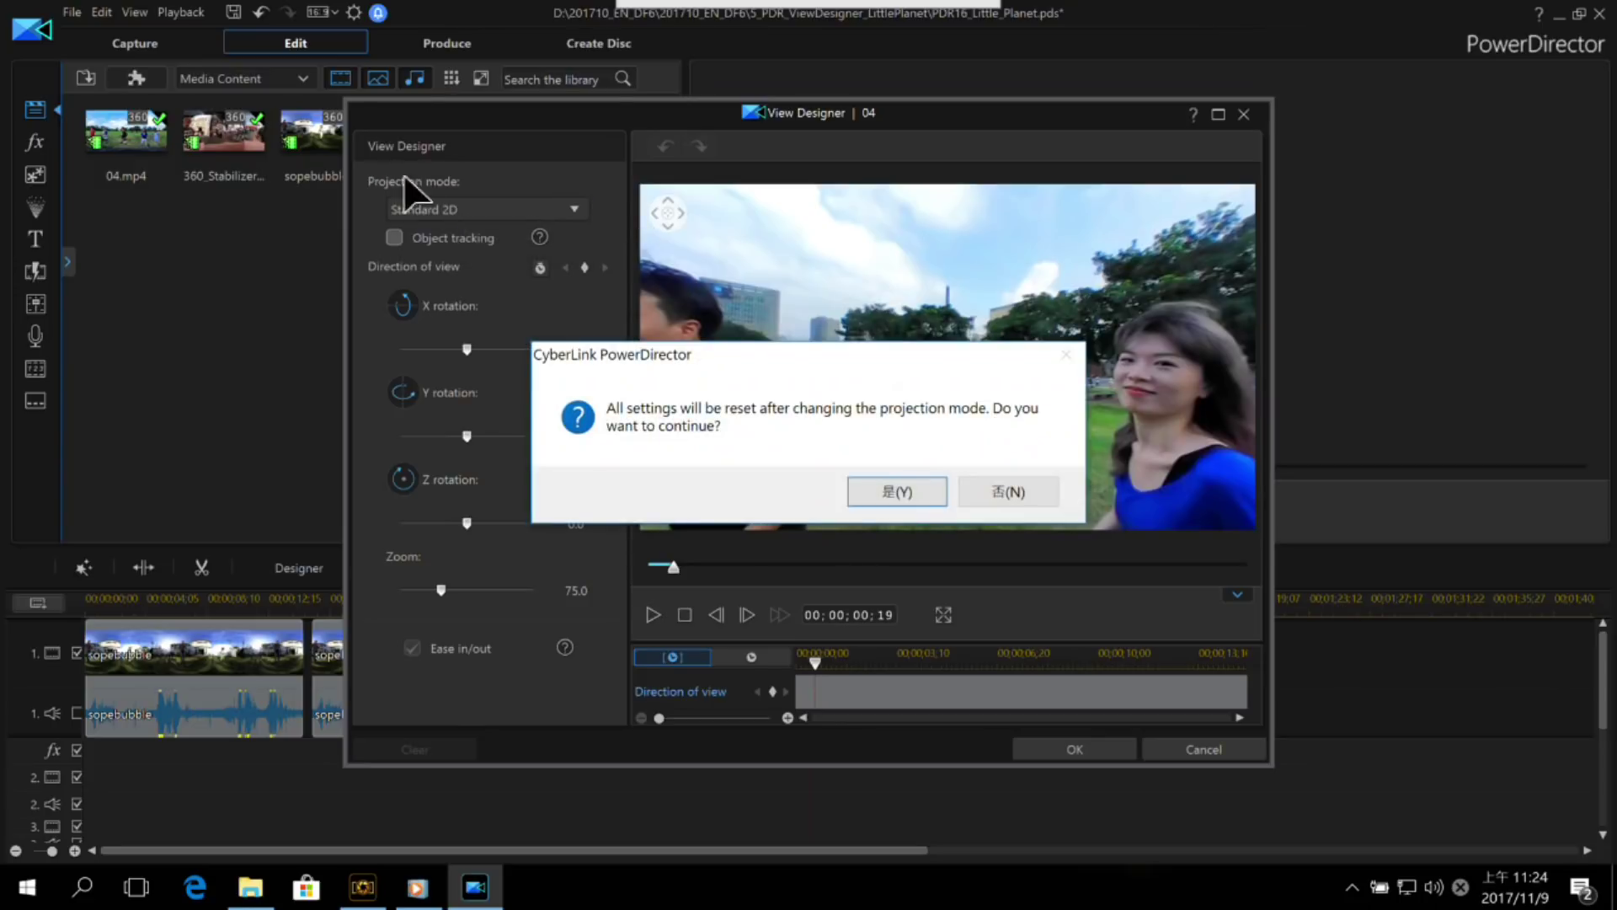
click(1015, 497)
Step: Change the 04 clip's projection mode to Little Planet and accept resetting its settings
click(486, 211)
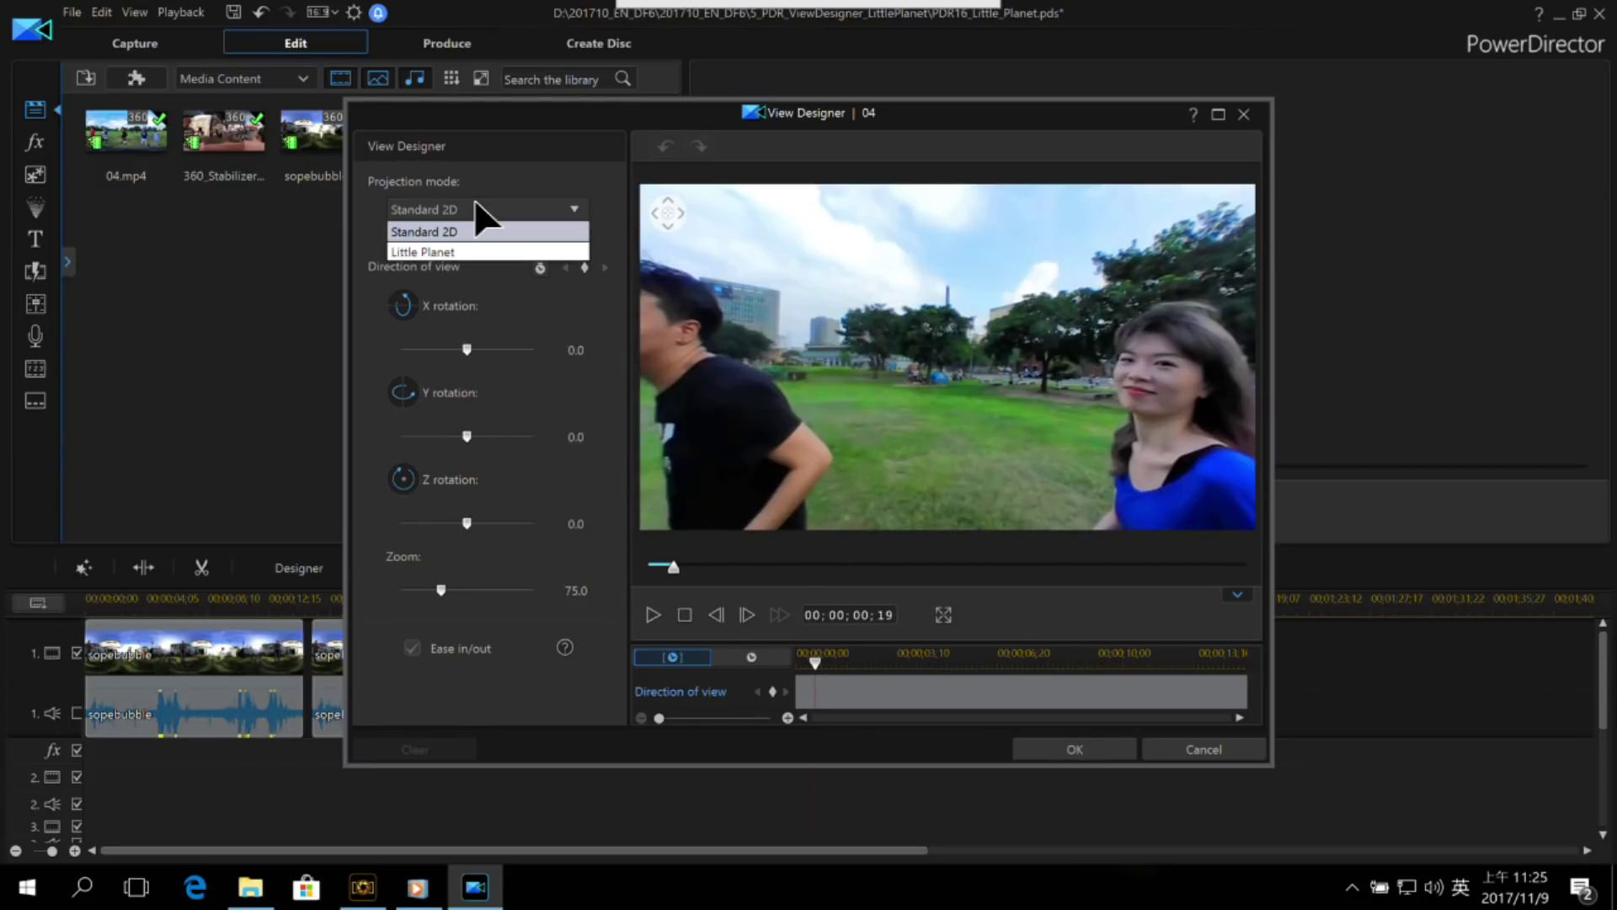
click(434, 255)
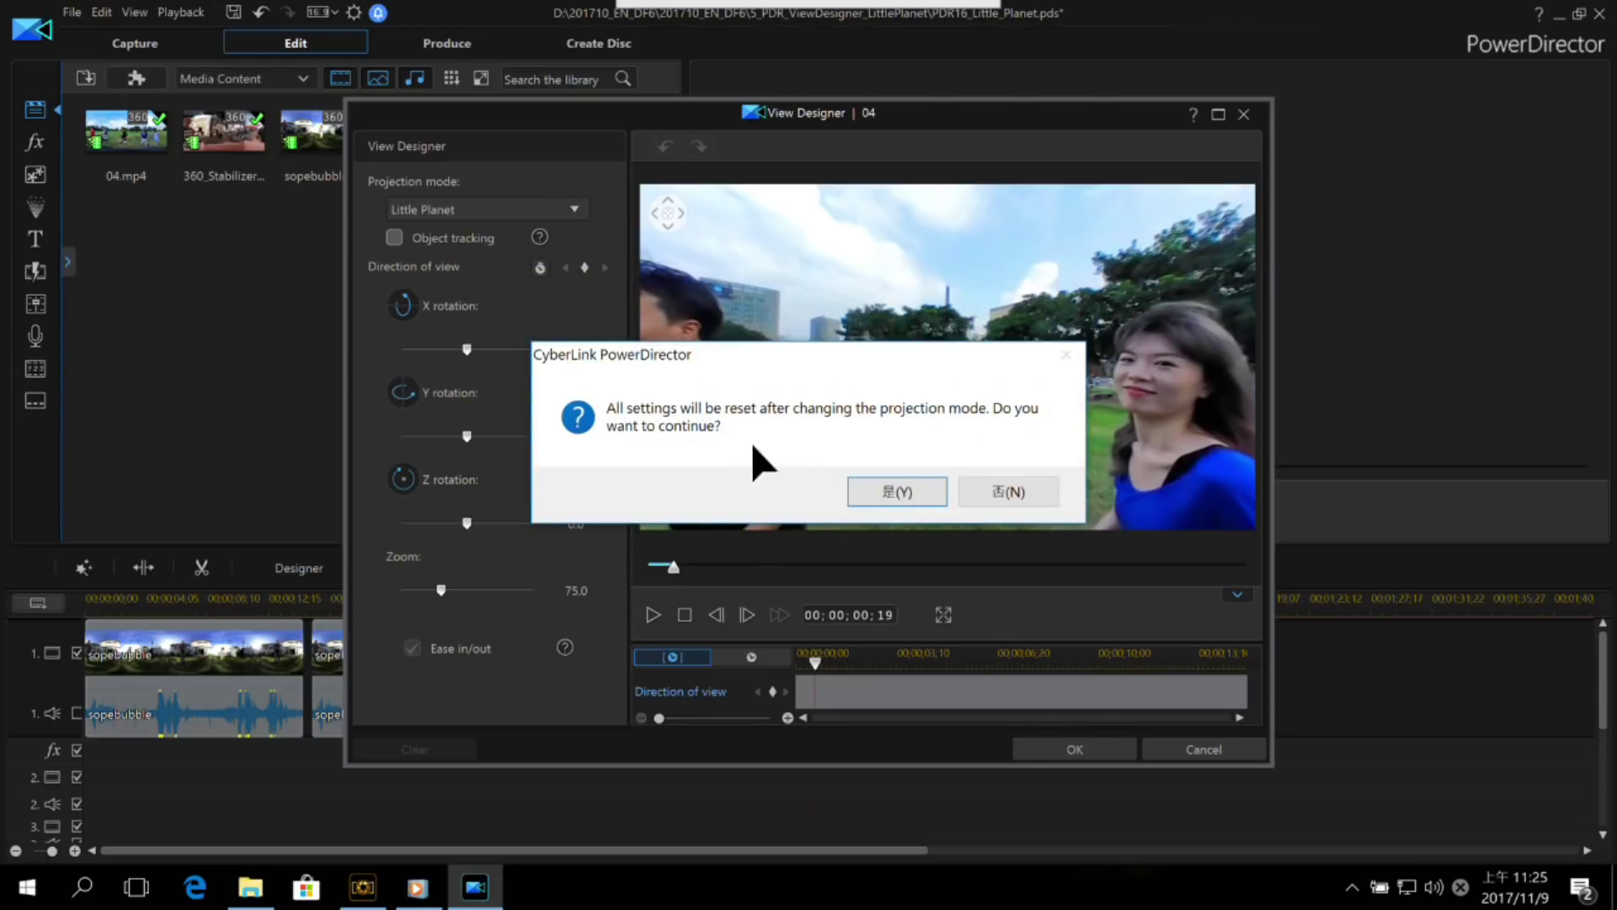
click(895, 493)
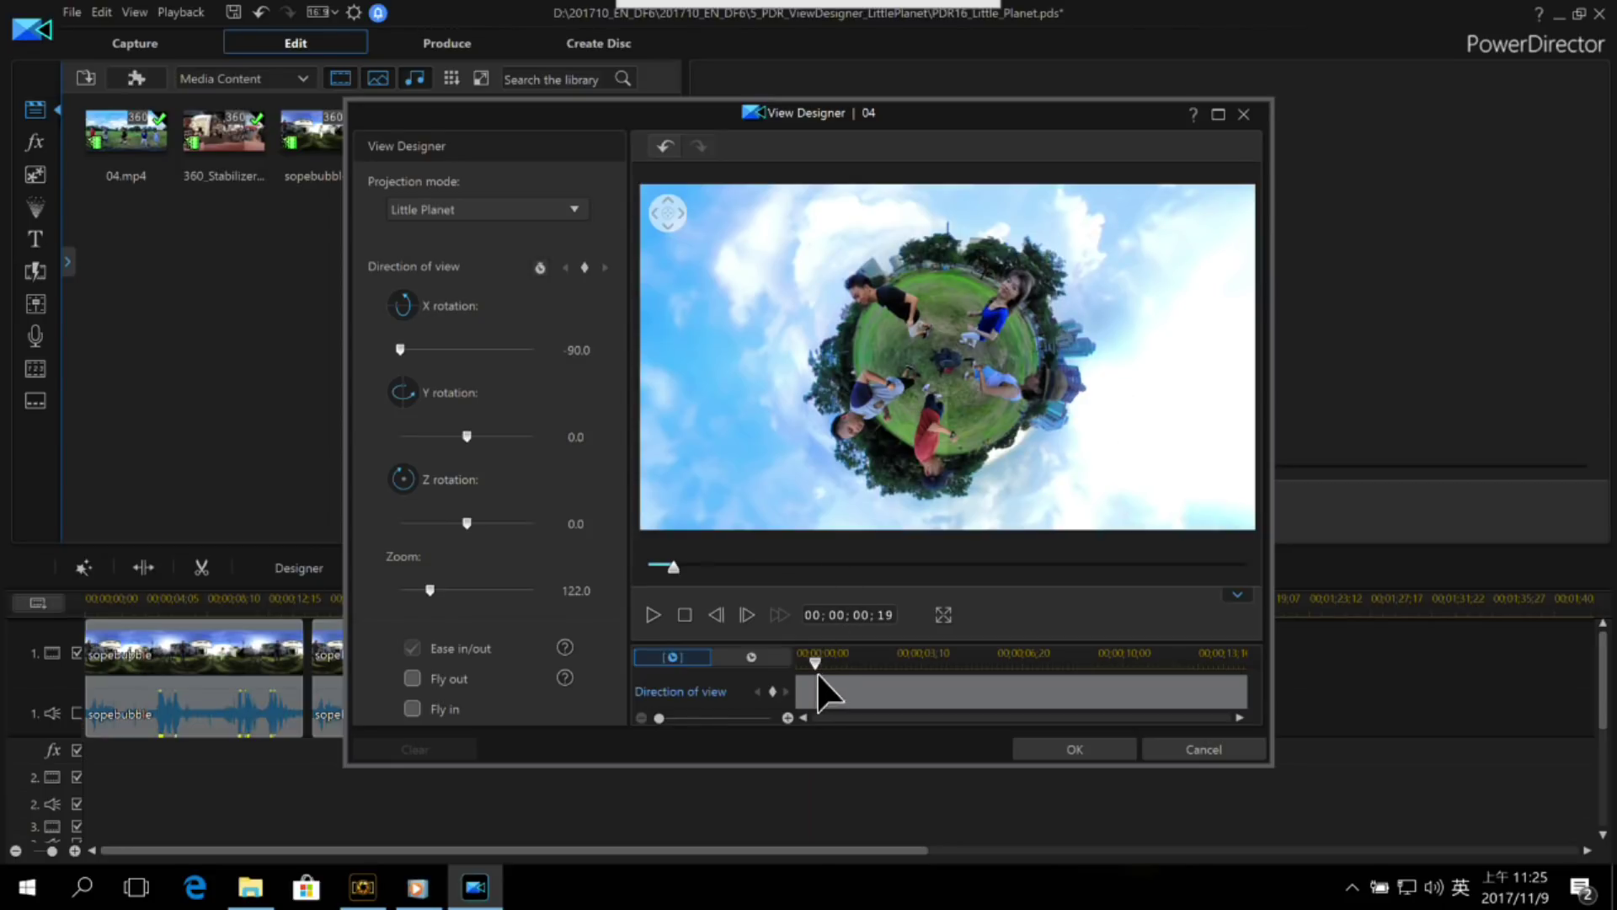
Step: Set a ground-level starting keyframe at 00;00;00;00 with X rotation about -13.3, Y rotation -5.9 and zoom 61.0
drag(822, 659, 786, 654)
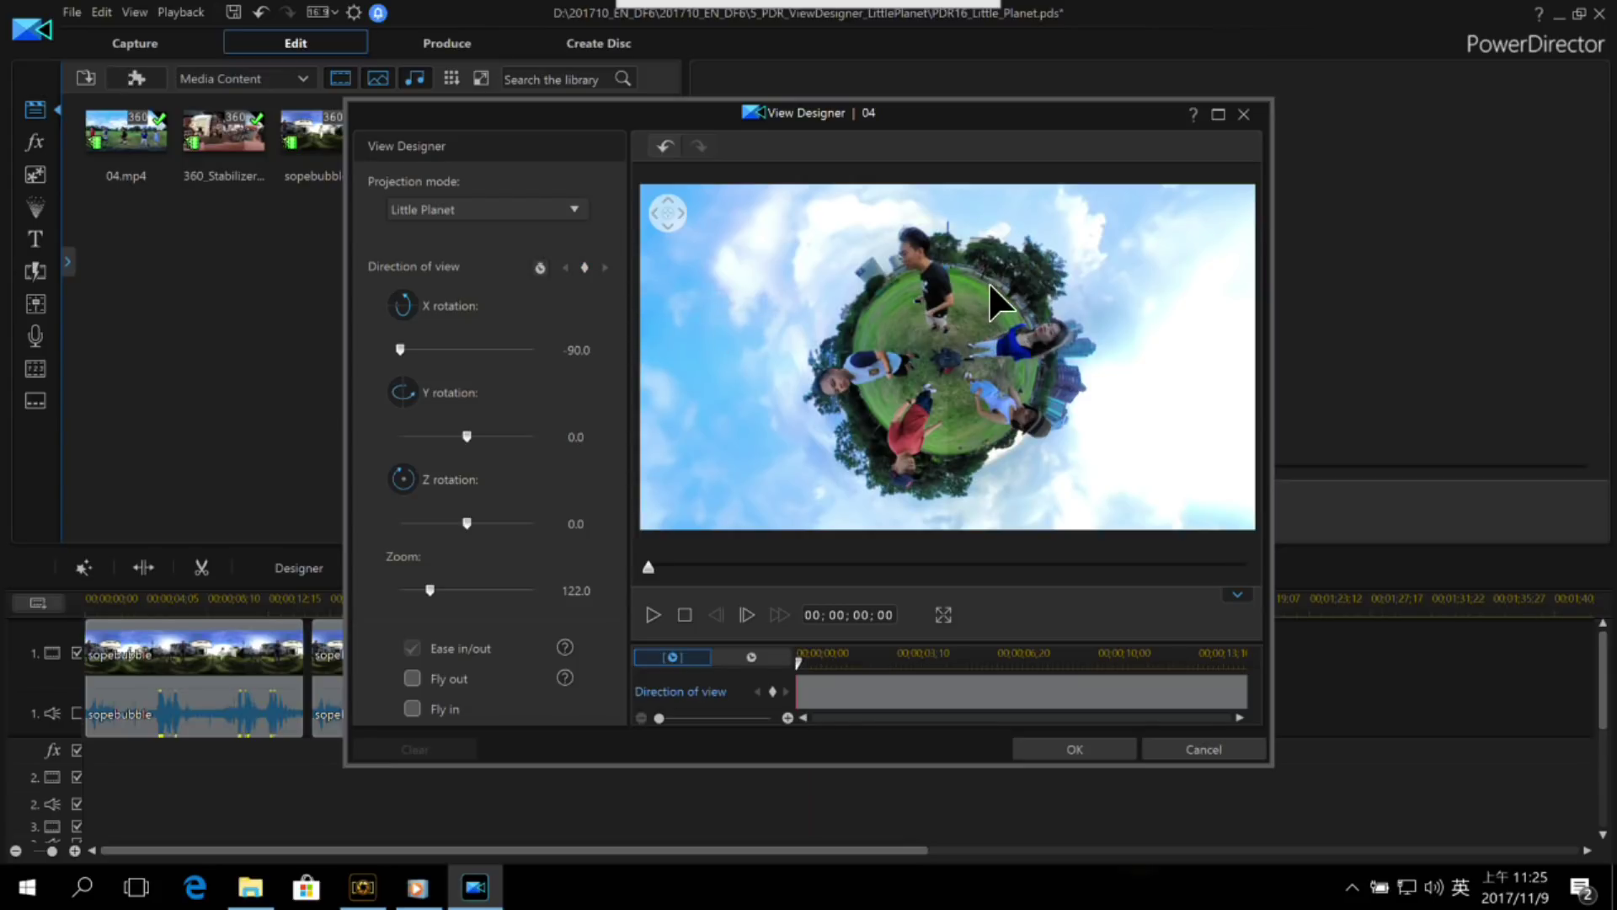
drag(990, 286, 994, 486)
scroll(989, 350, up, 5)
drag(989, 346, 1022, 381)
scroll(1006, 427, up, 4)
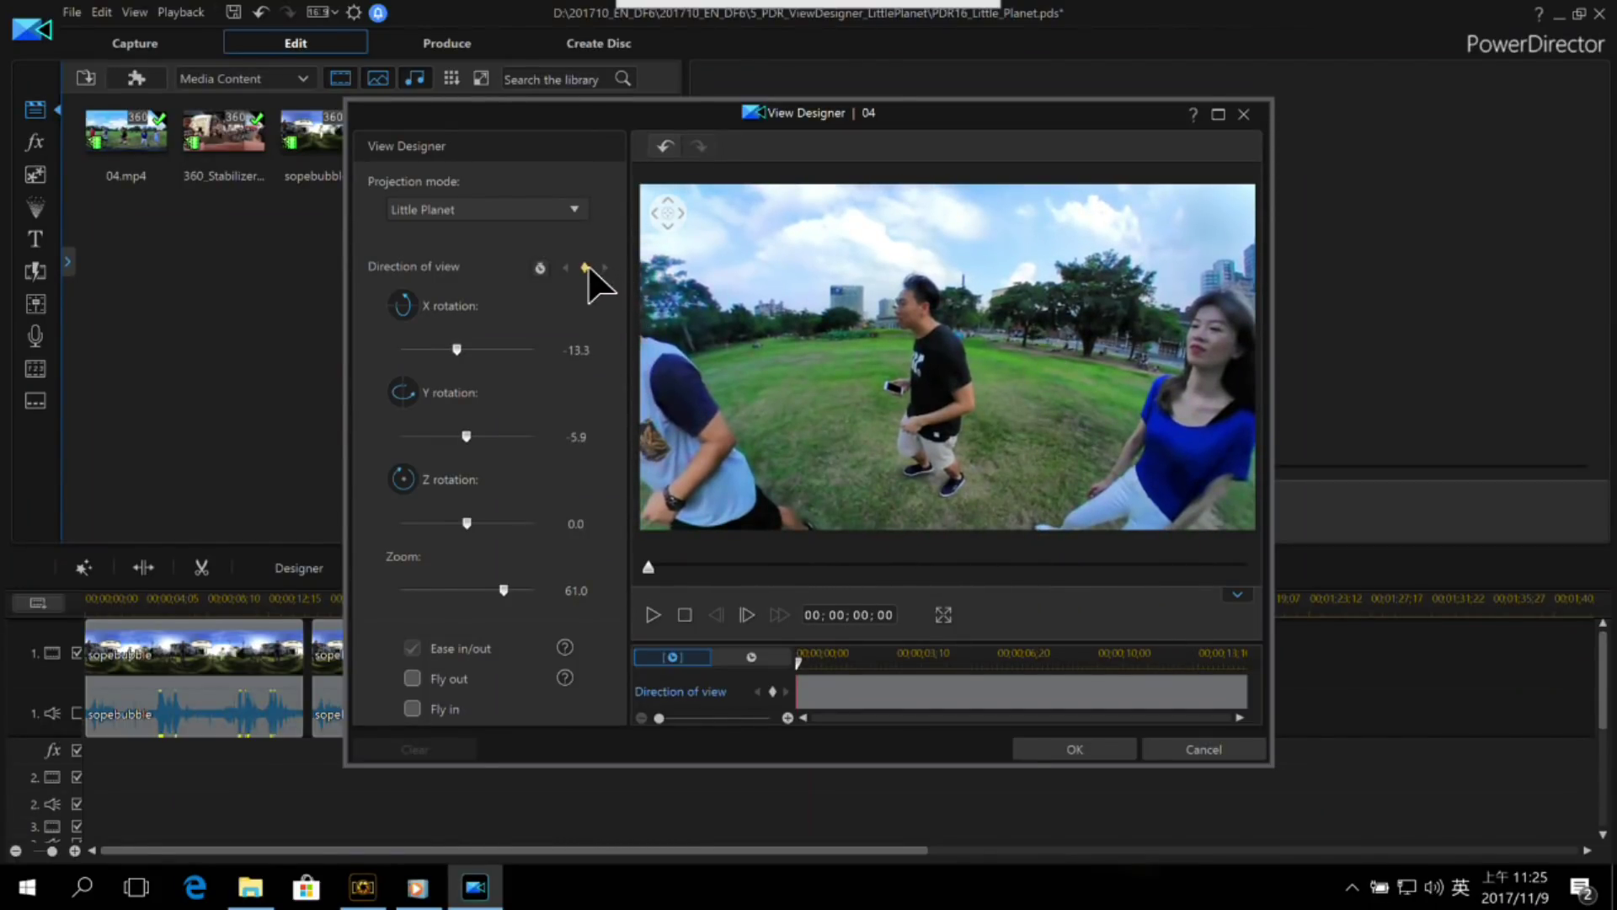
Step: Add a planet-view keyframe at 00;00;01;27 with X rotation -90.0, Y rotation about -12.8 and zoom 122.0
drag(800, 660, 857, 664)
mouse_move(985, 345)
mouse_down()
mouse_move(1042, 269)
mouse_move(1005, 322)
mouse_up()
scroll(1048, 290, down, 4)
scroll(1006, 305, down, 3)
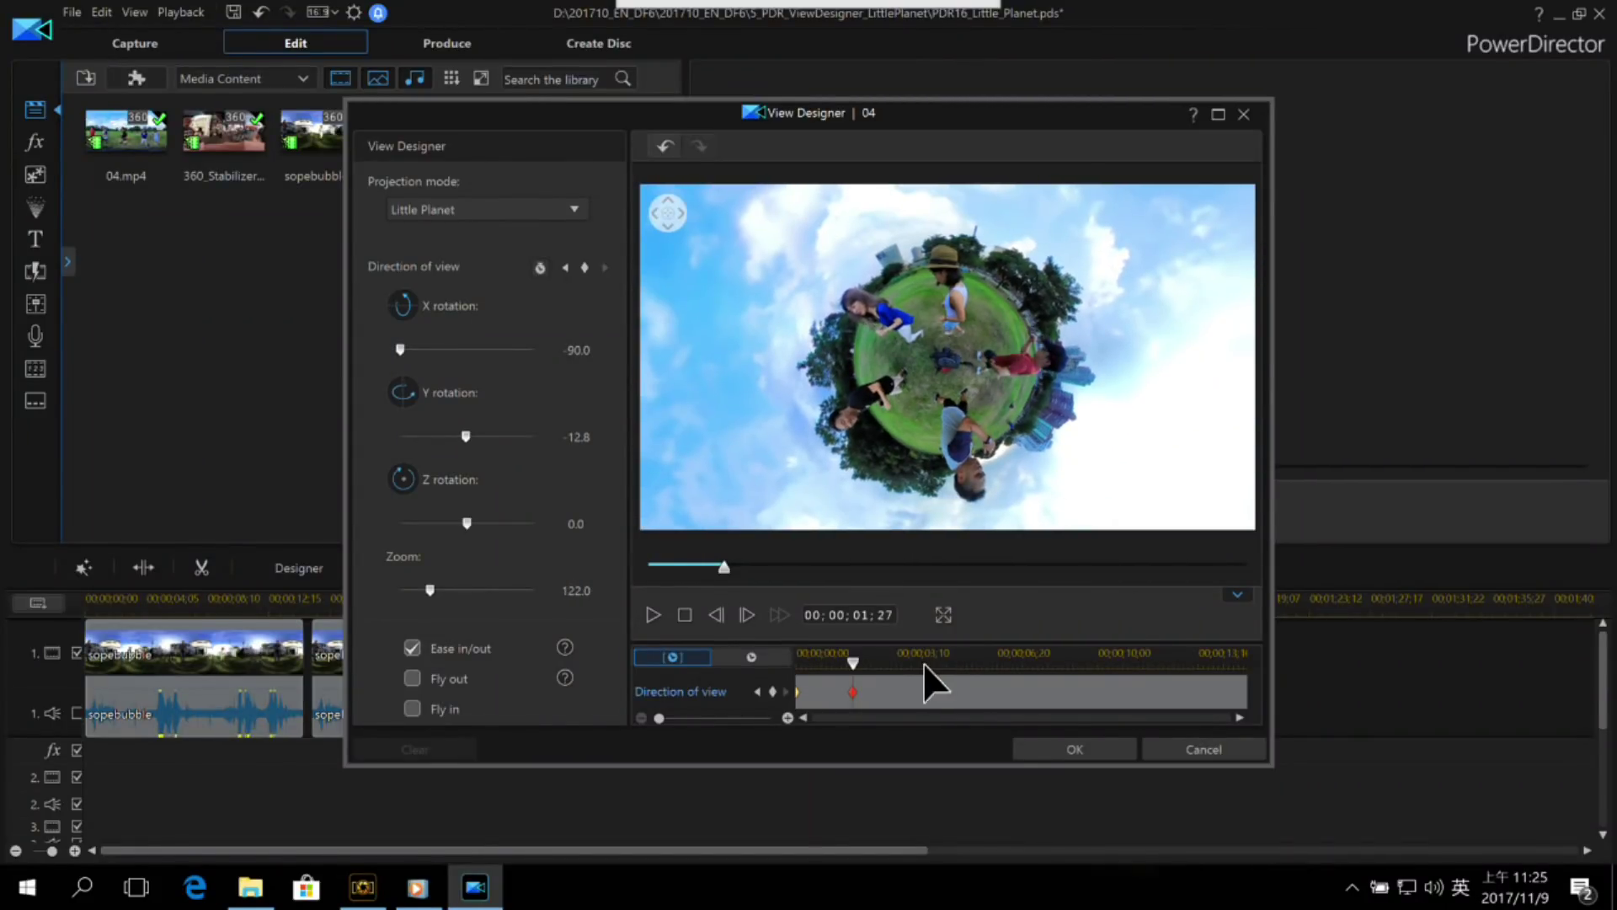
Step: Preview the ground-to-planet transition up to 00;00;02;22 and add a keyframe there with Y rotation 65.5
click(653, 615)
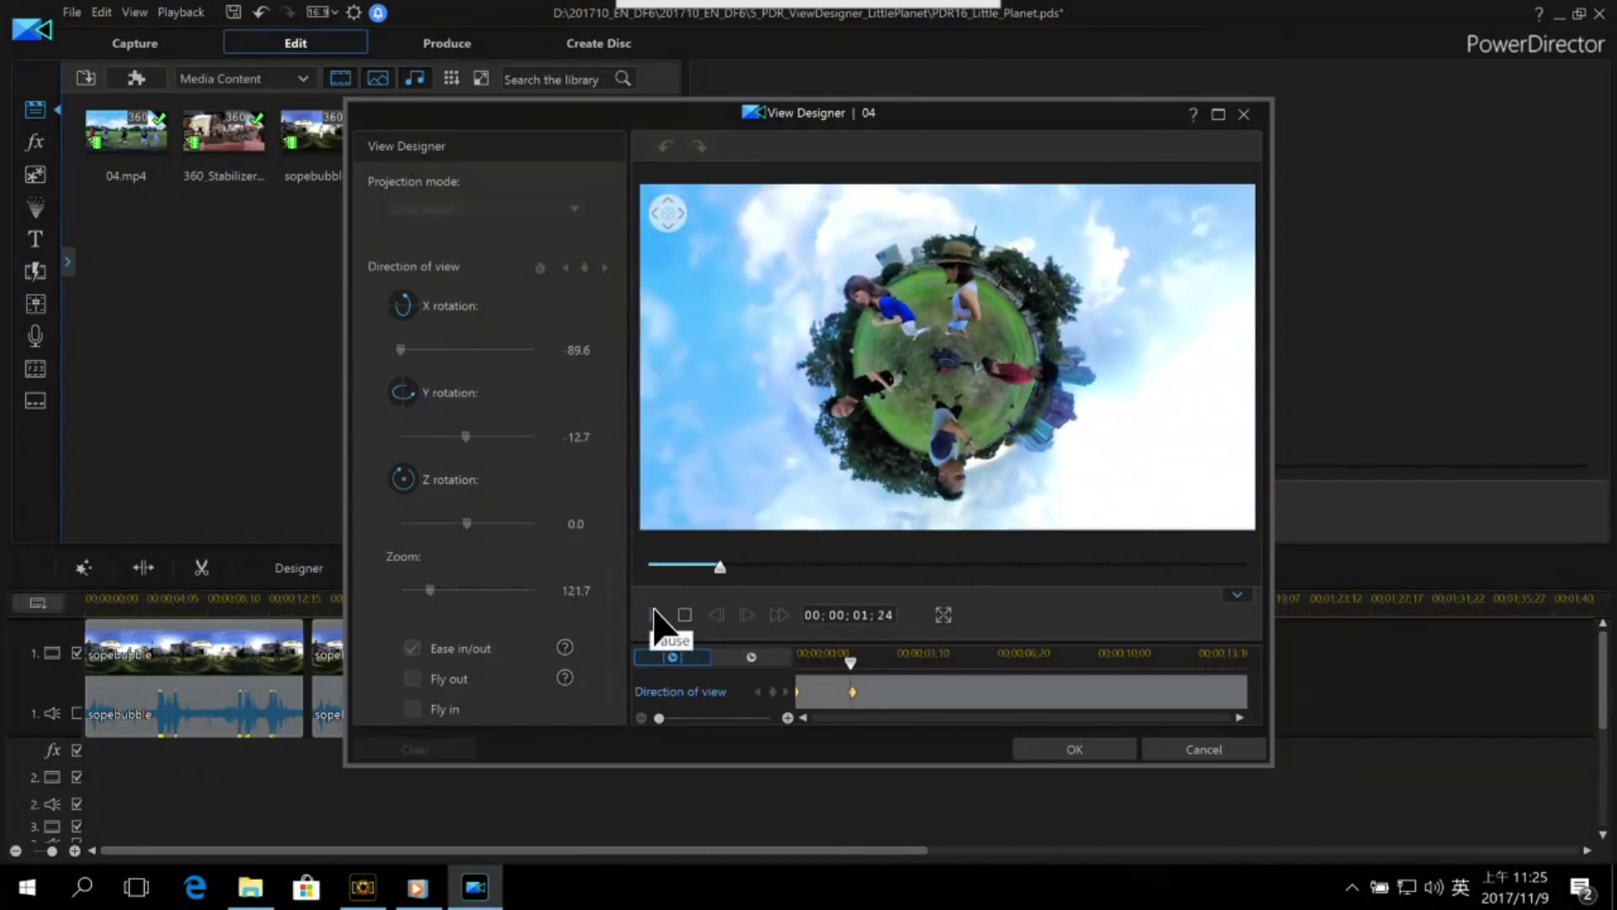
click(653, 614)
click(654, 615)
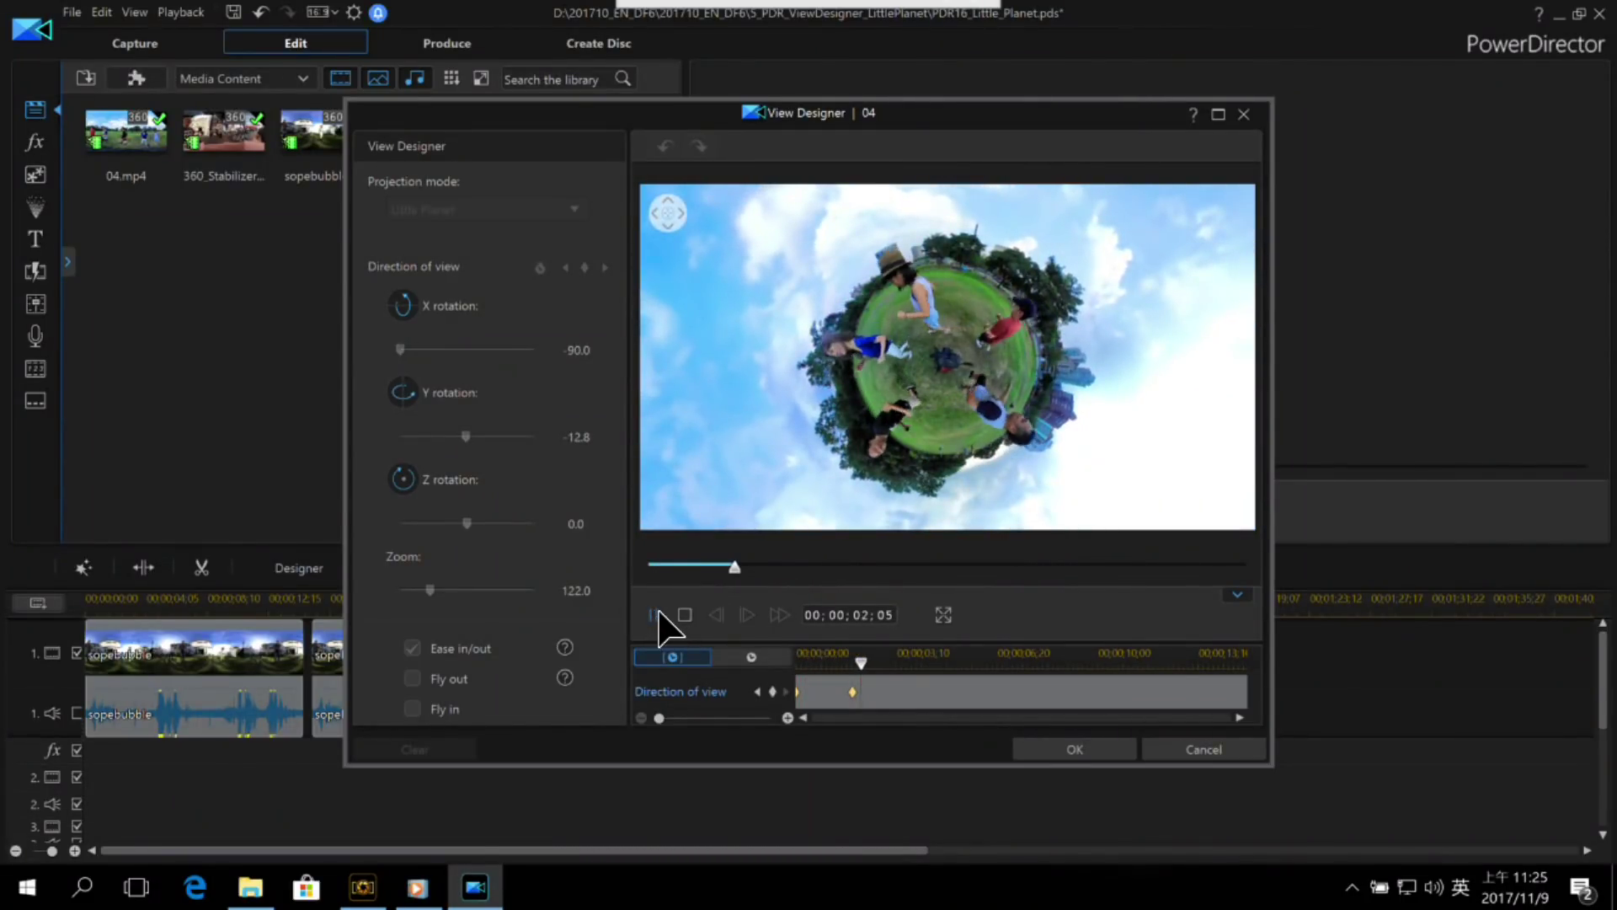
click(654, 615)
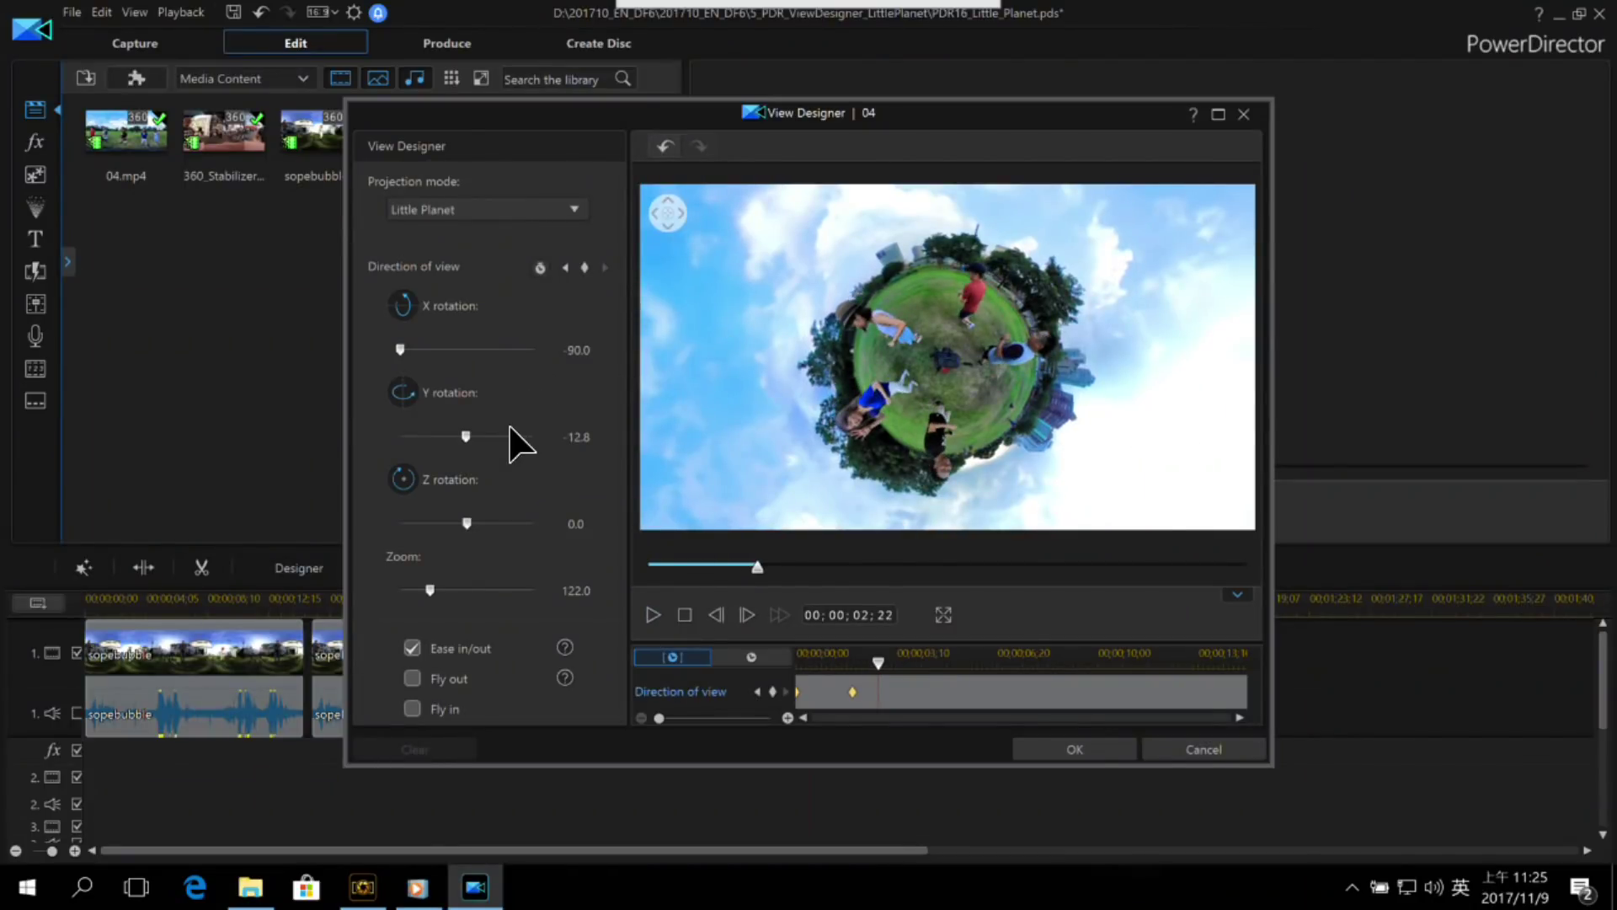
drag(471, 438, 477, 439)
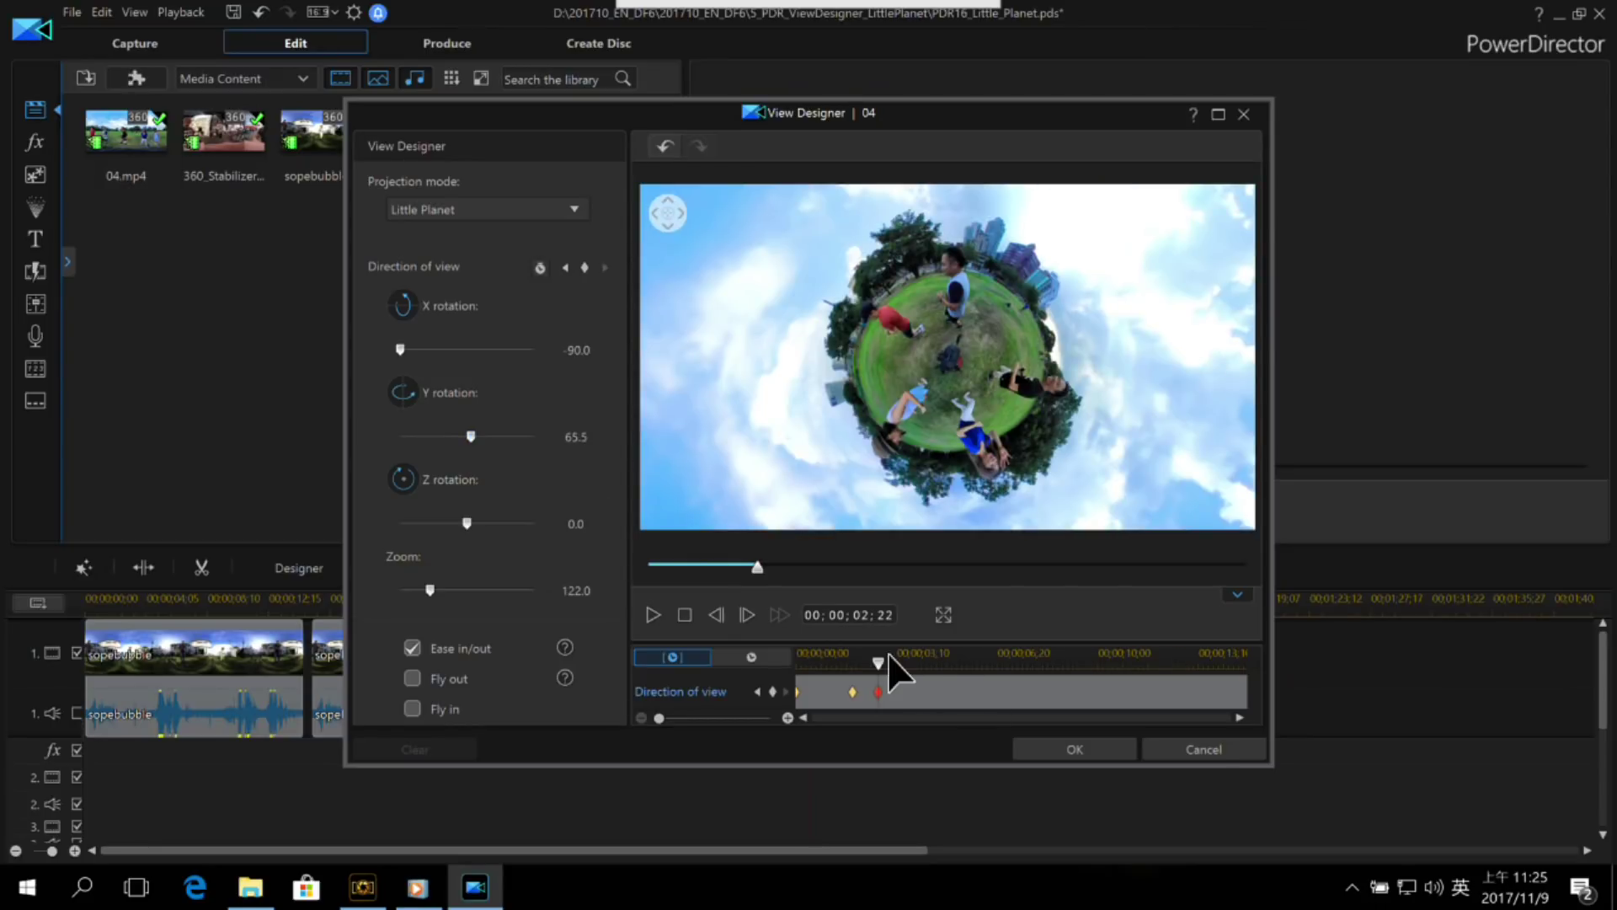
Step: Create a zoom pulse on the planet with keyframes at 00;00;03;29 with zoom 109.8 and 00;00;04;23 with zoom 122.0
drag(877, 660, 916, 669)
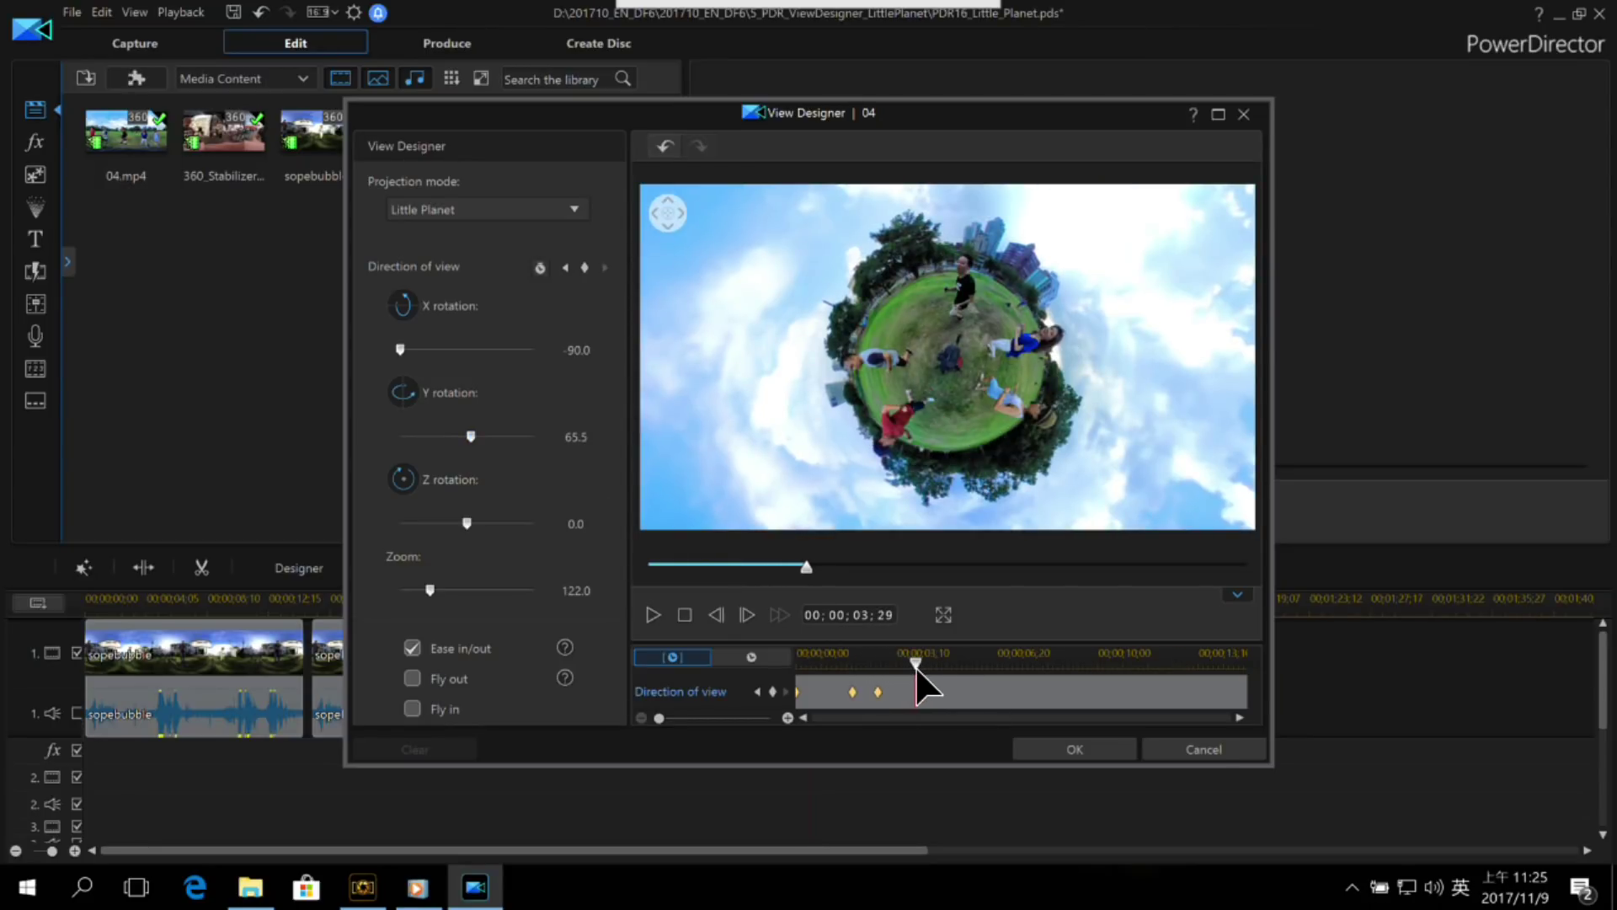
scroll(983, 376, up, 2)
click(938, 656)
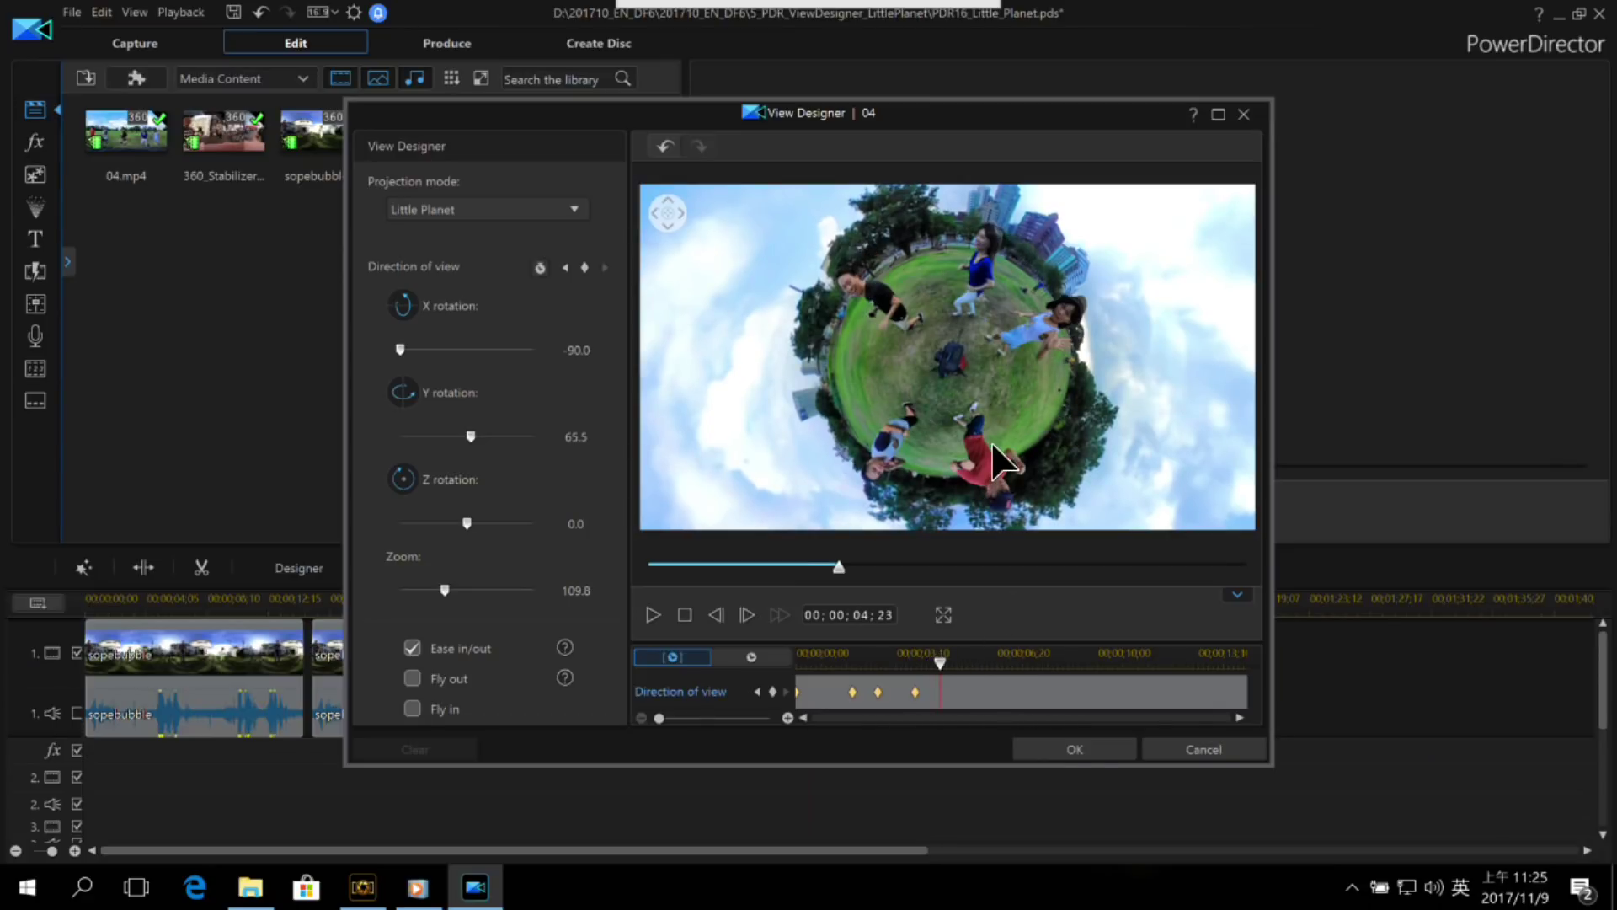
scroll(993, 461, down, 2)
Step: Add a keyframe at 00;00;05;22 with Y rotation 71.0 and zoom 109.8, and a tunnel-view keyframe at 00;00;08;00 with X rotation 90.0 and Y 75.0
drag(943, 660, 968, 662)
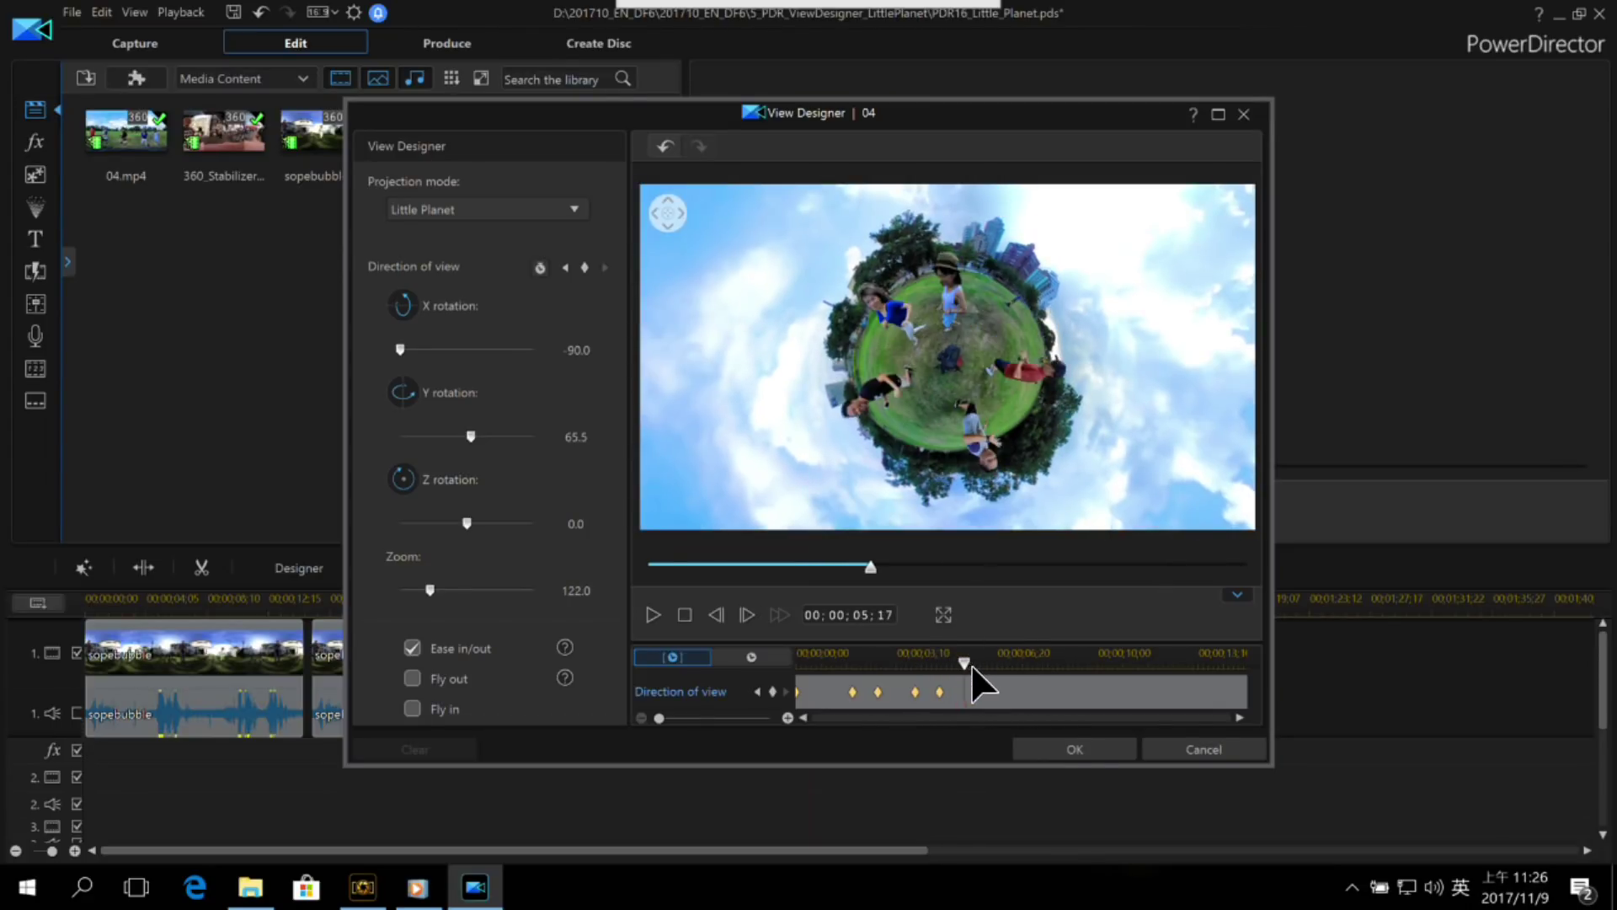
scroll(1026, 455, up, 2)
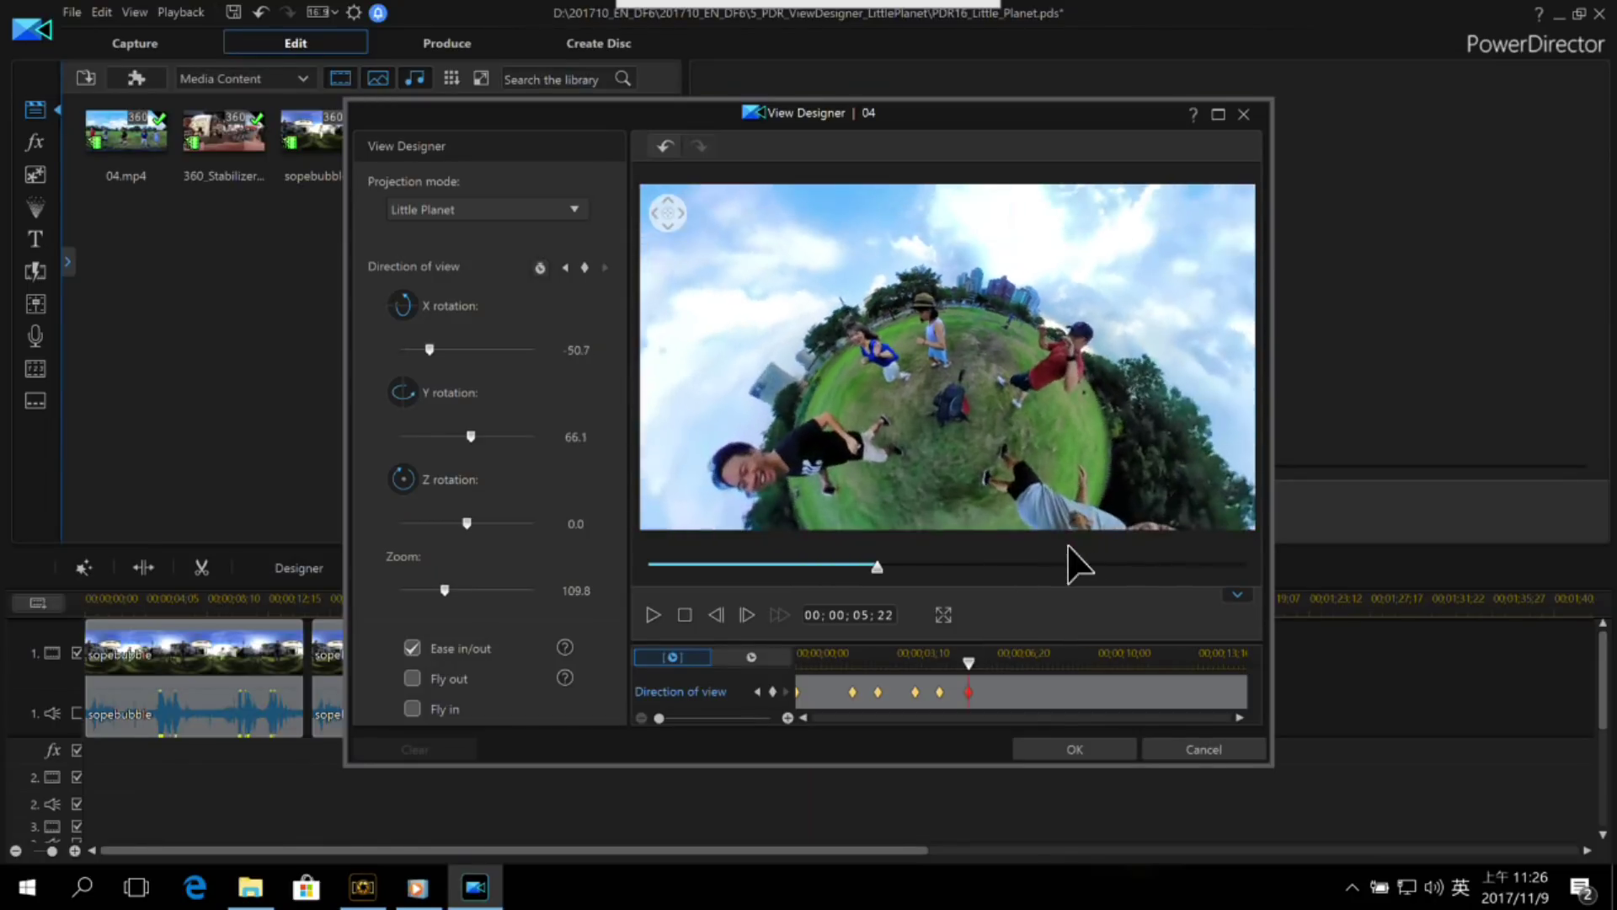
drag(1083, 390, 1033, 259)
drag(974, 660, 1046, 669)
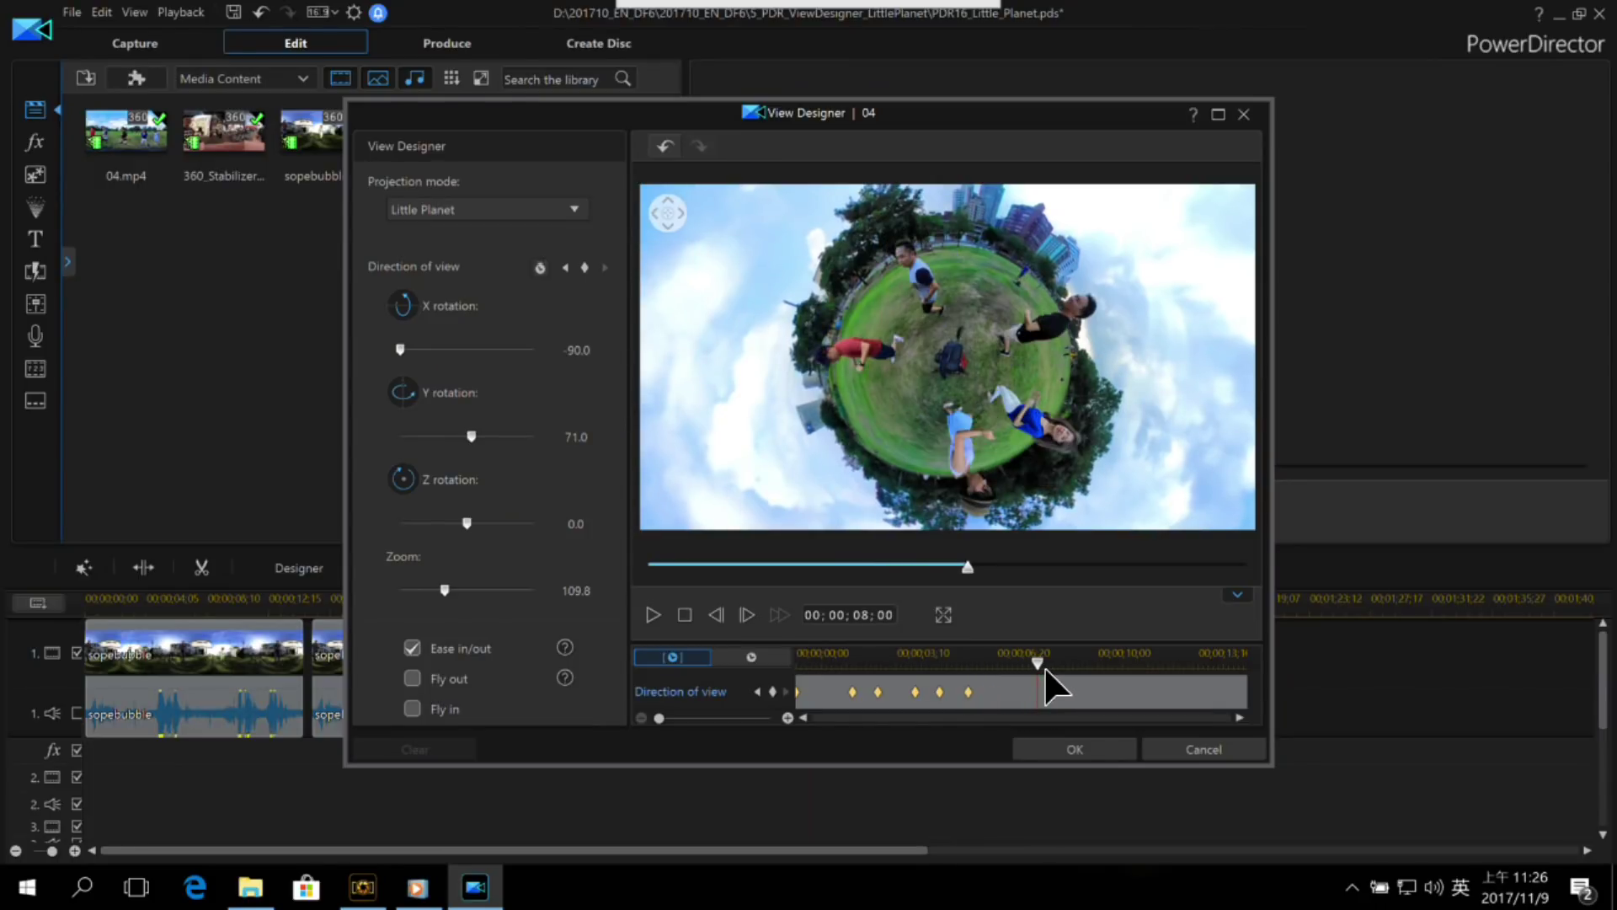
drag(1070, 321, 931, 405)
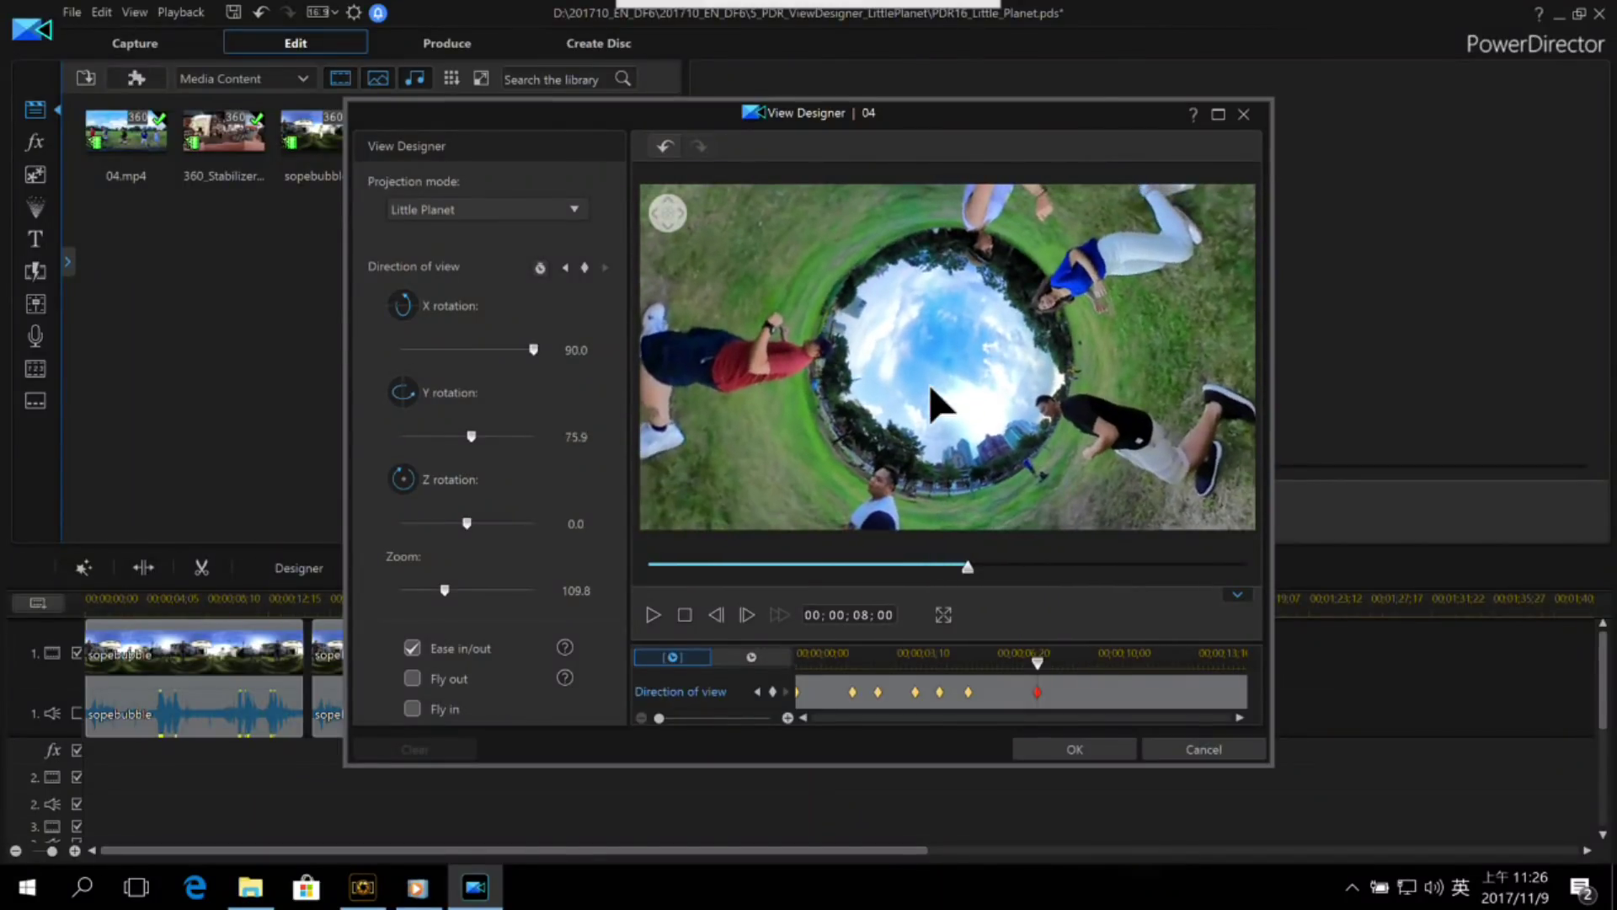
Step: Play the keyframed Little Planet animation from near the clip's start through the tunnel view and pause at 00;00;09;23
click(801, 658)
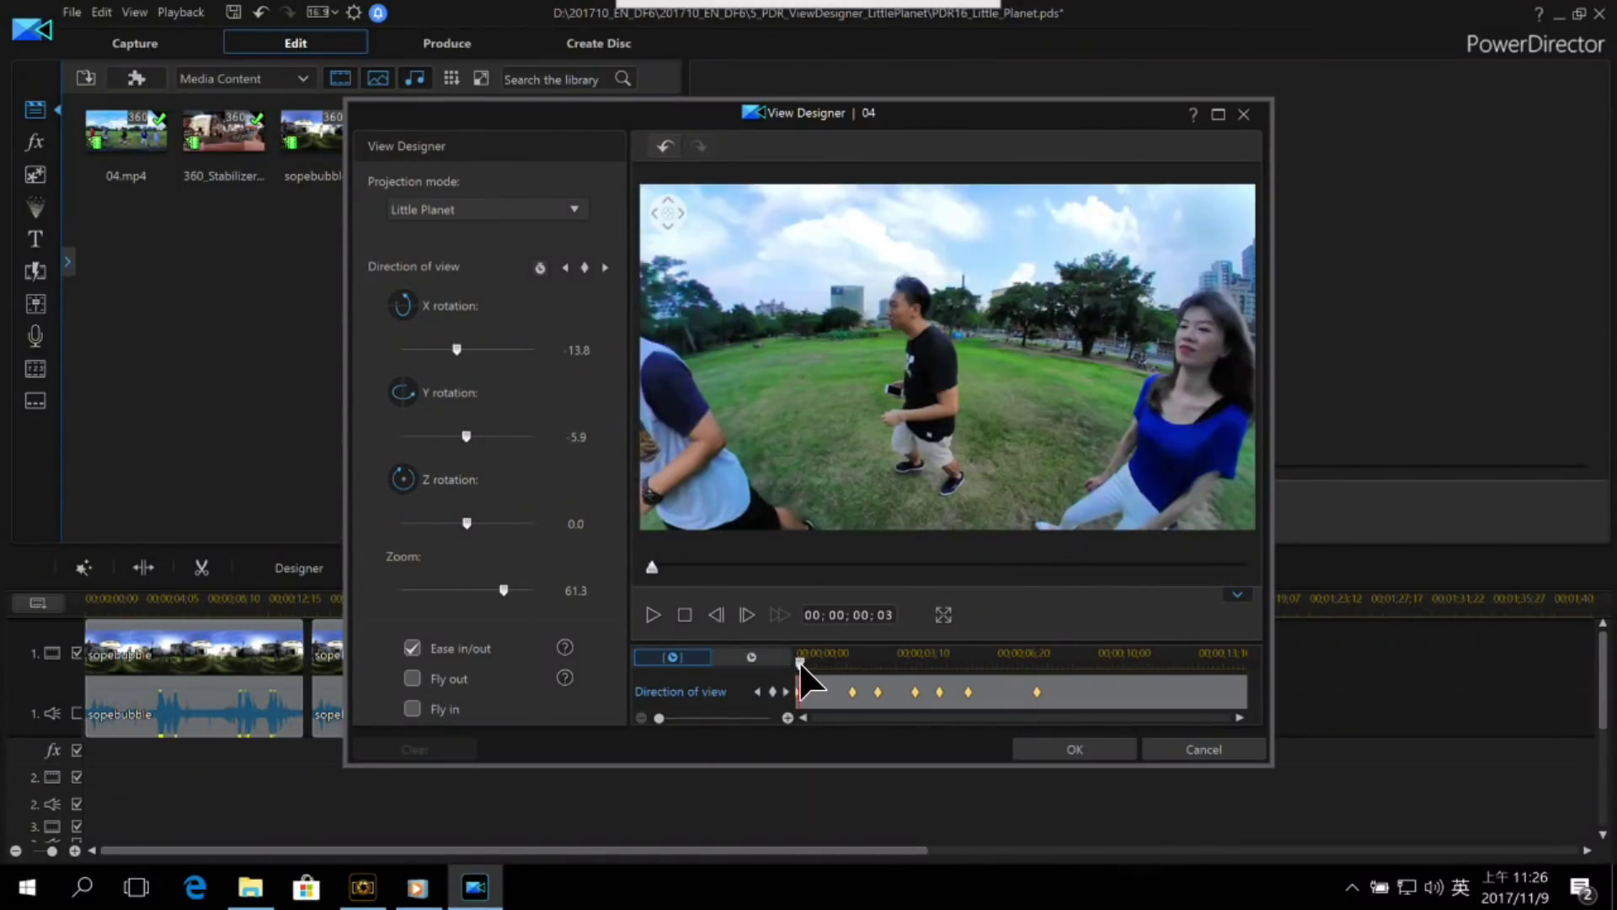
click(651, 614)
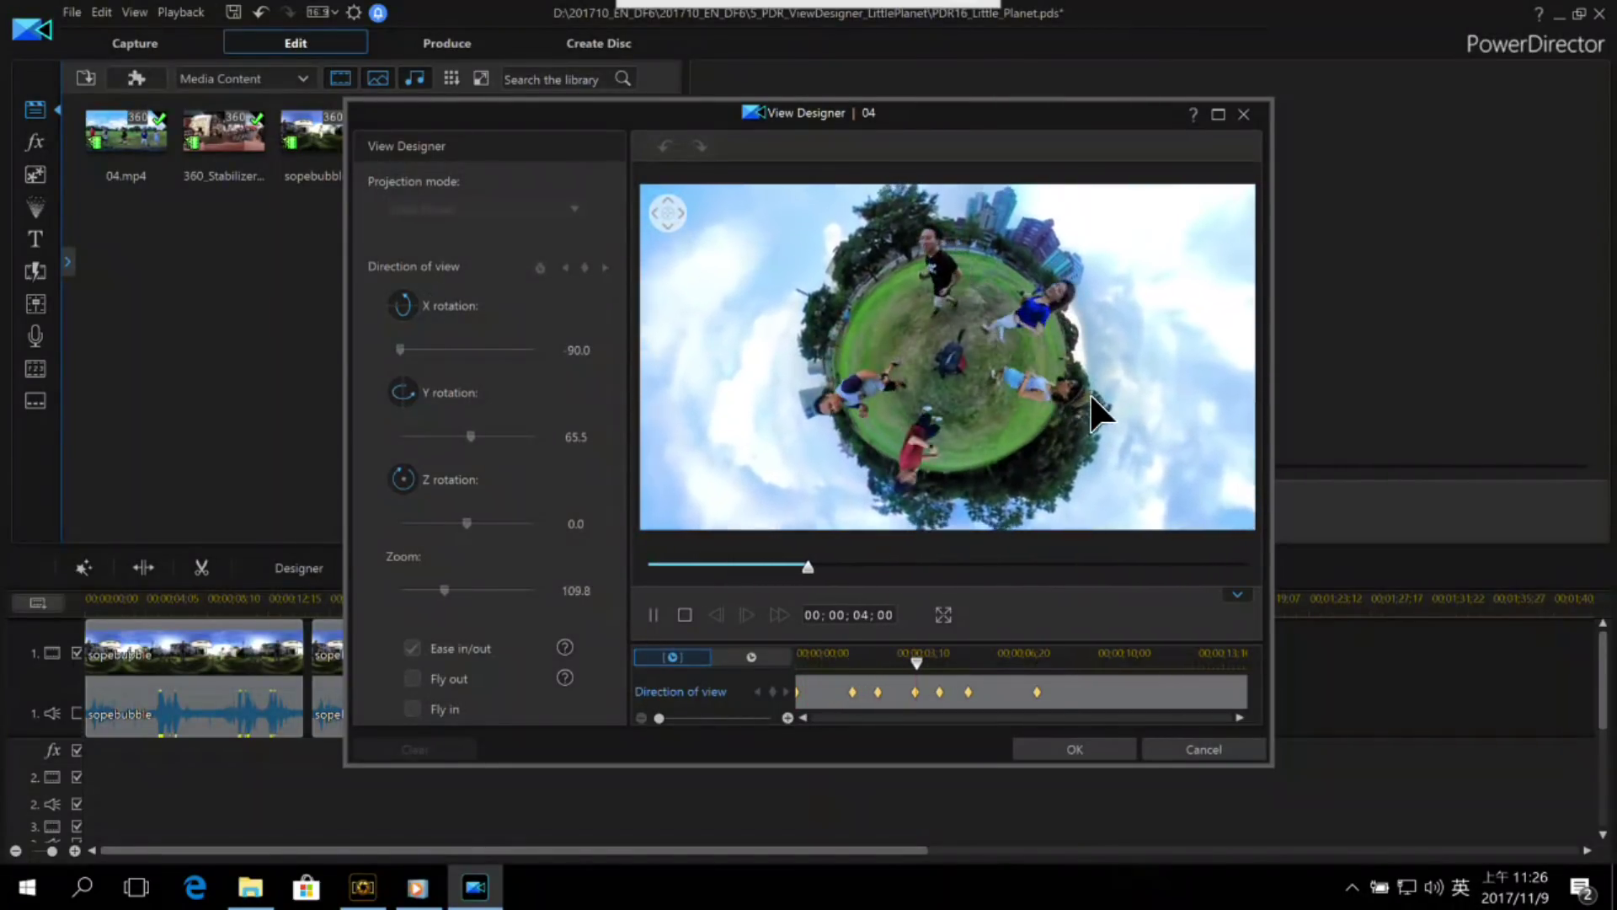
click(657, 615)
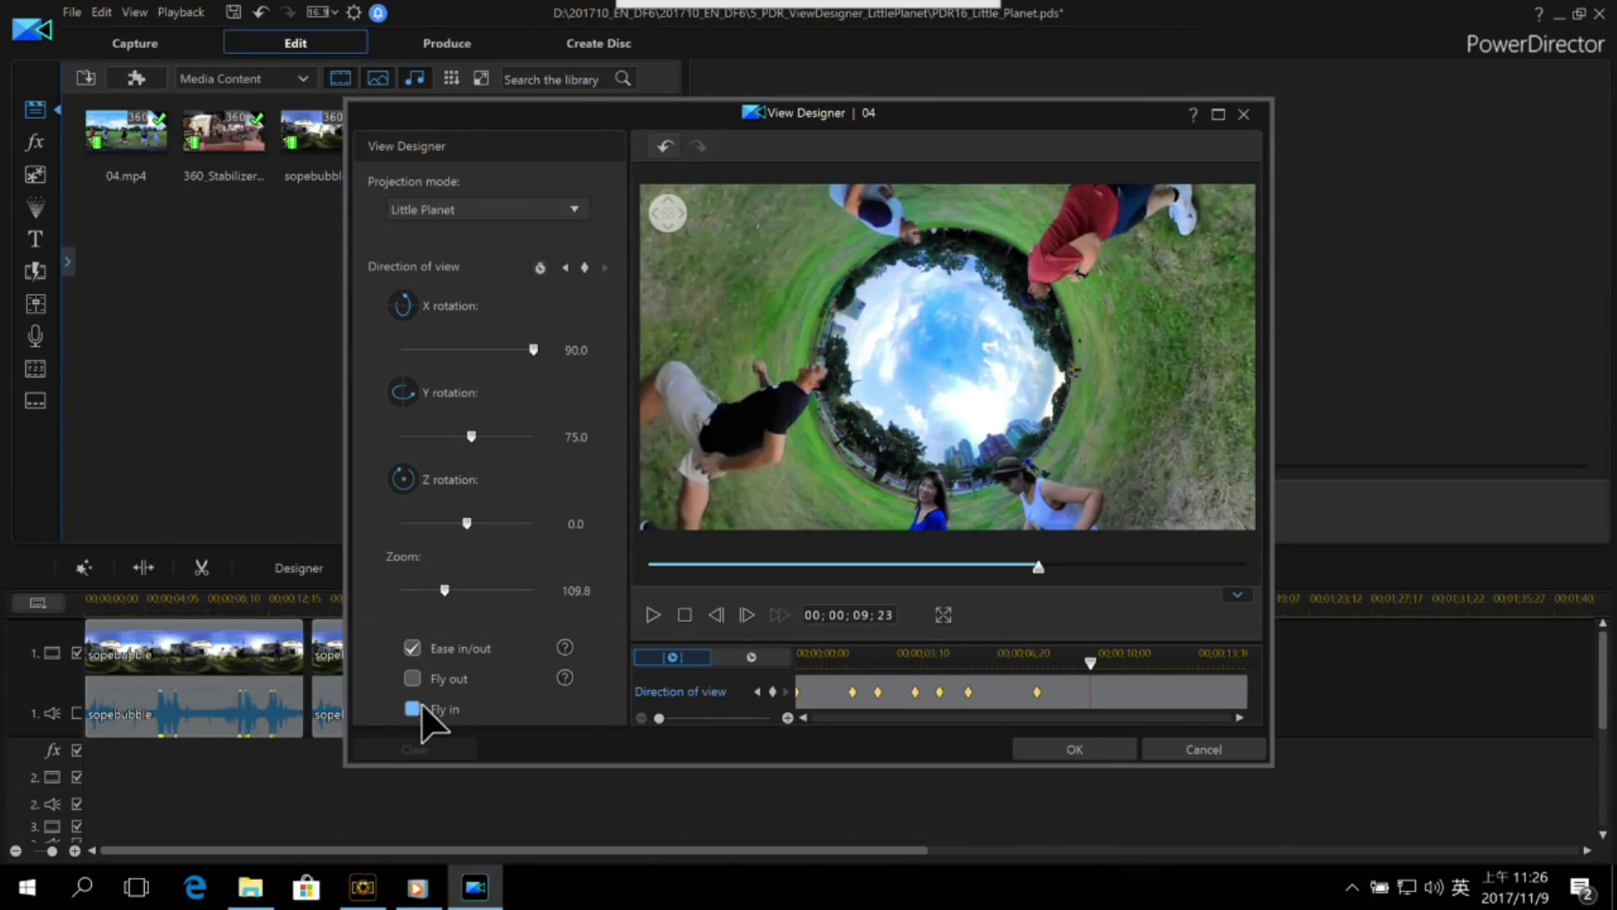
Step: Remove all direction-of-view keyframes from the 04 clip and accept resetting the property
right_click(846, 685)
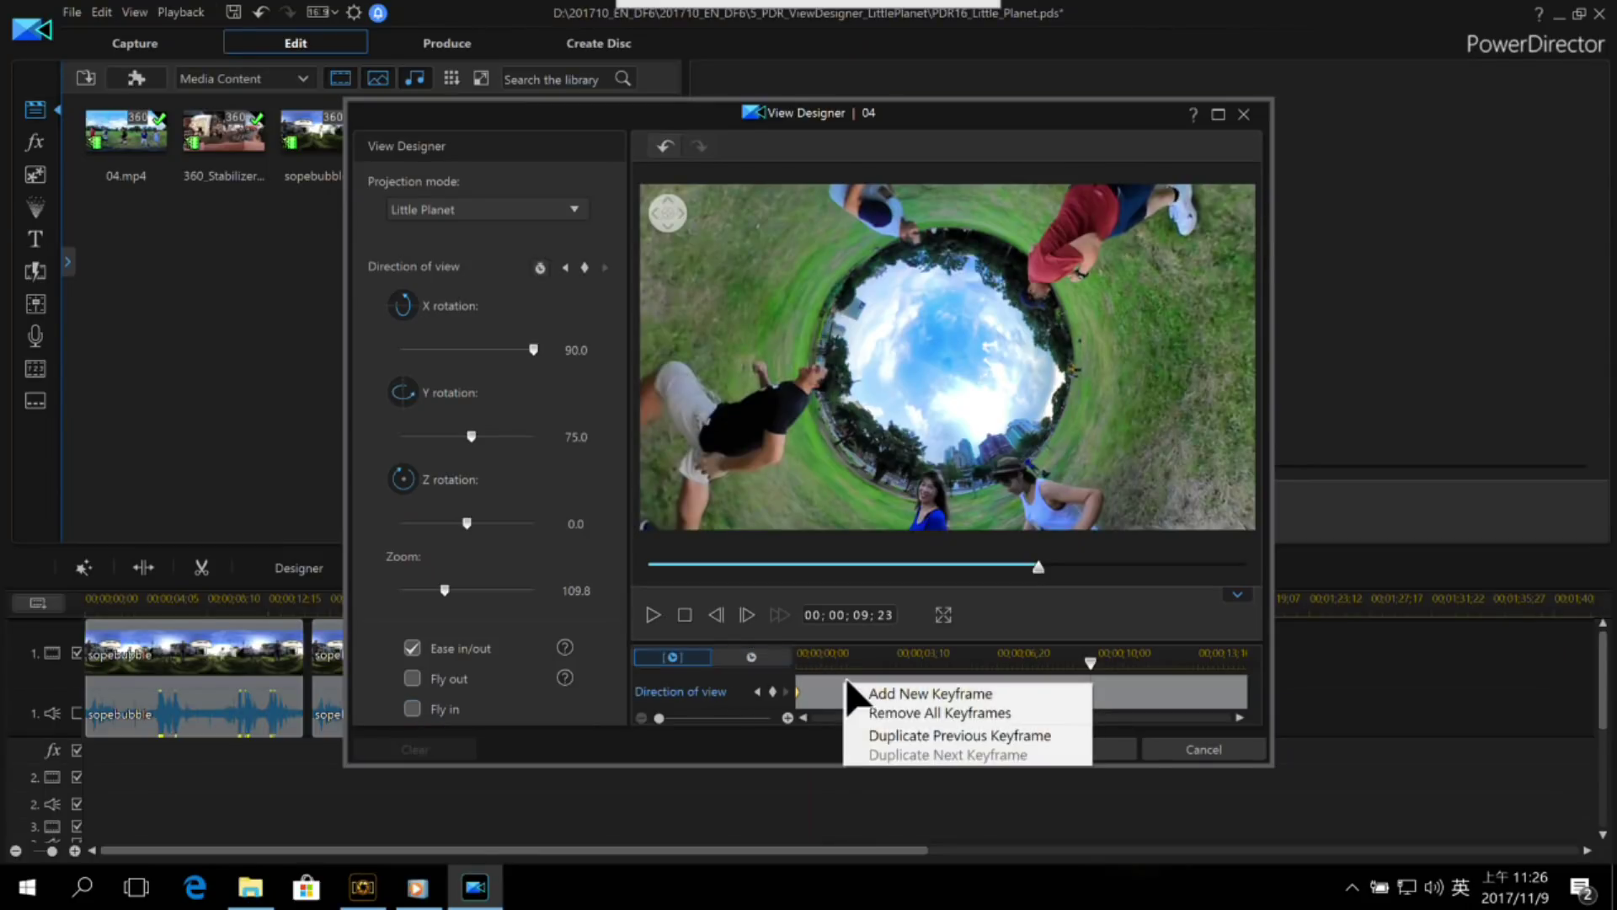
click(942, 713)
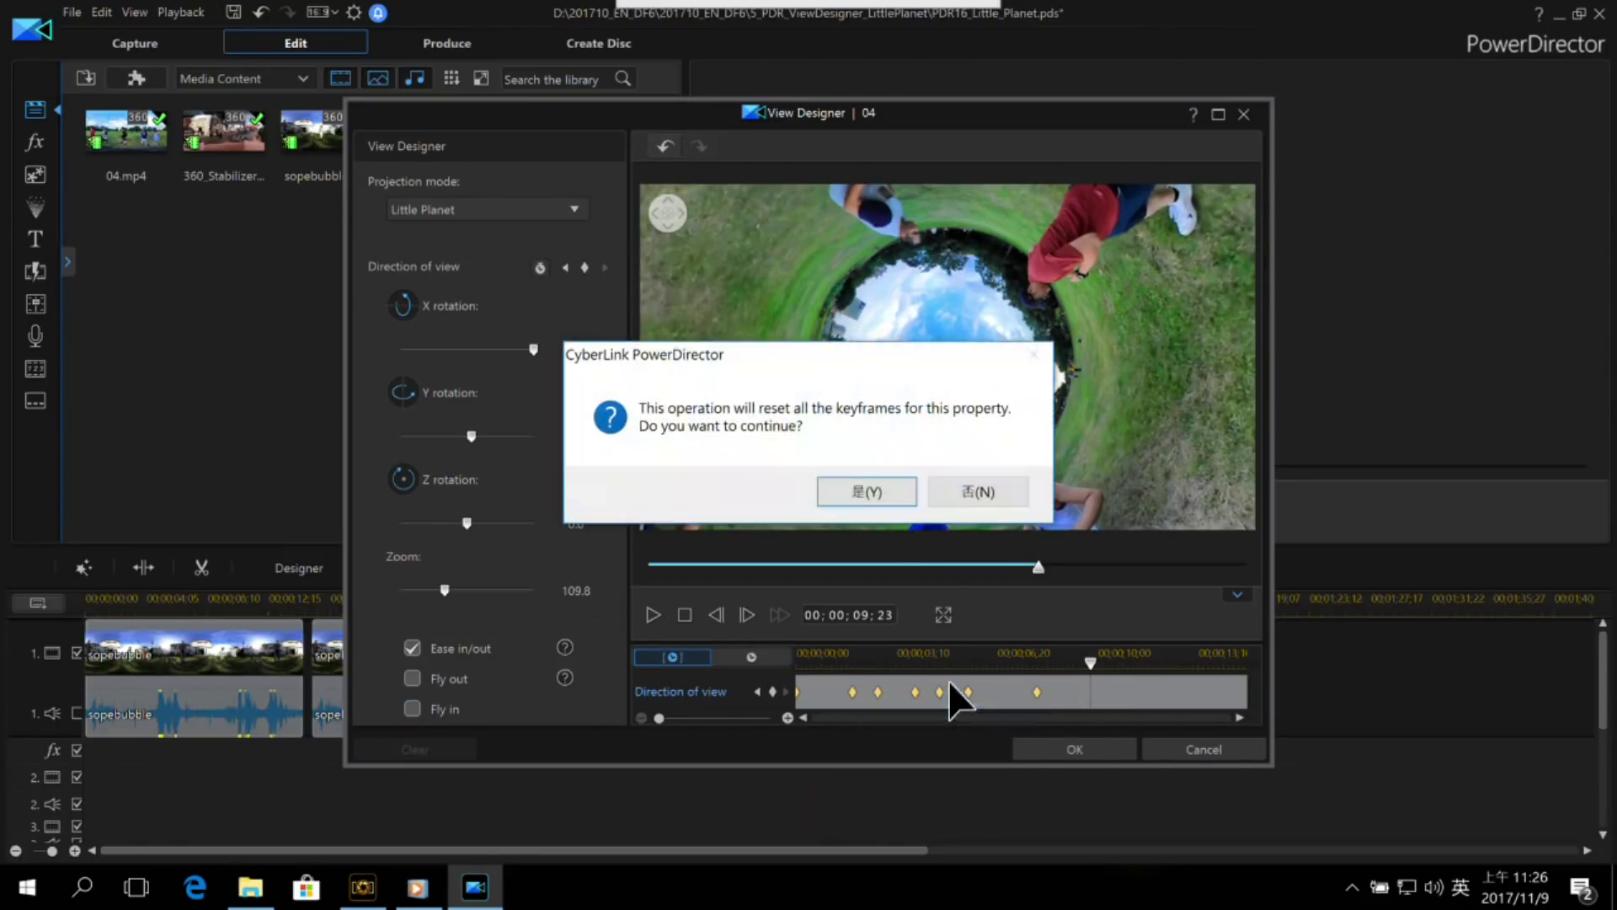
click(868, 491)
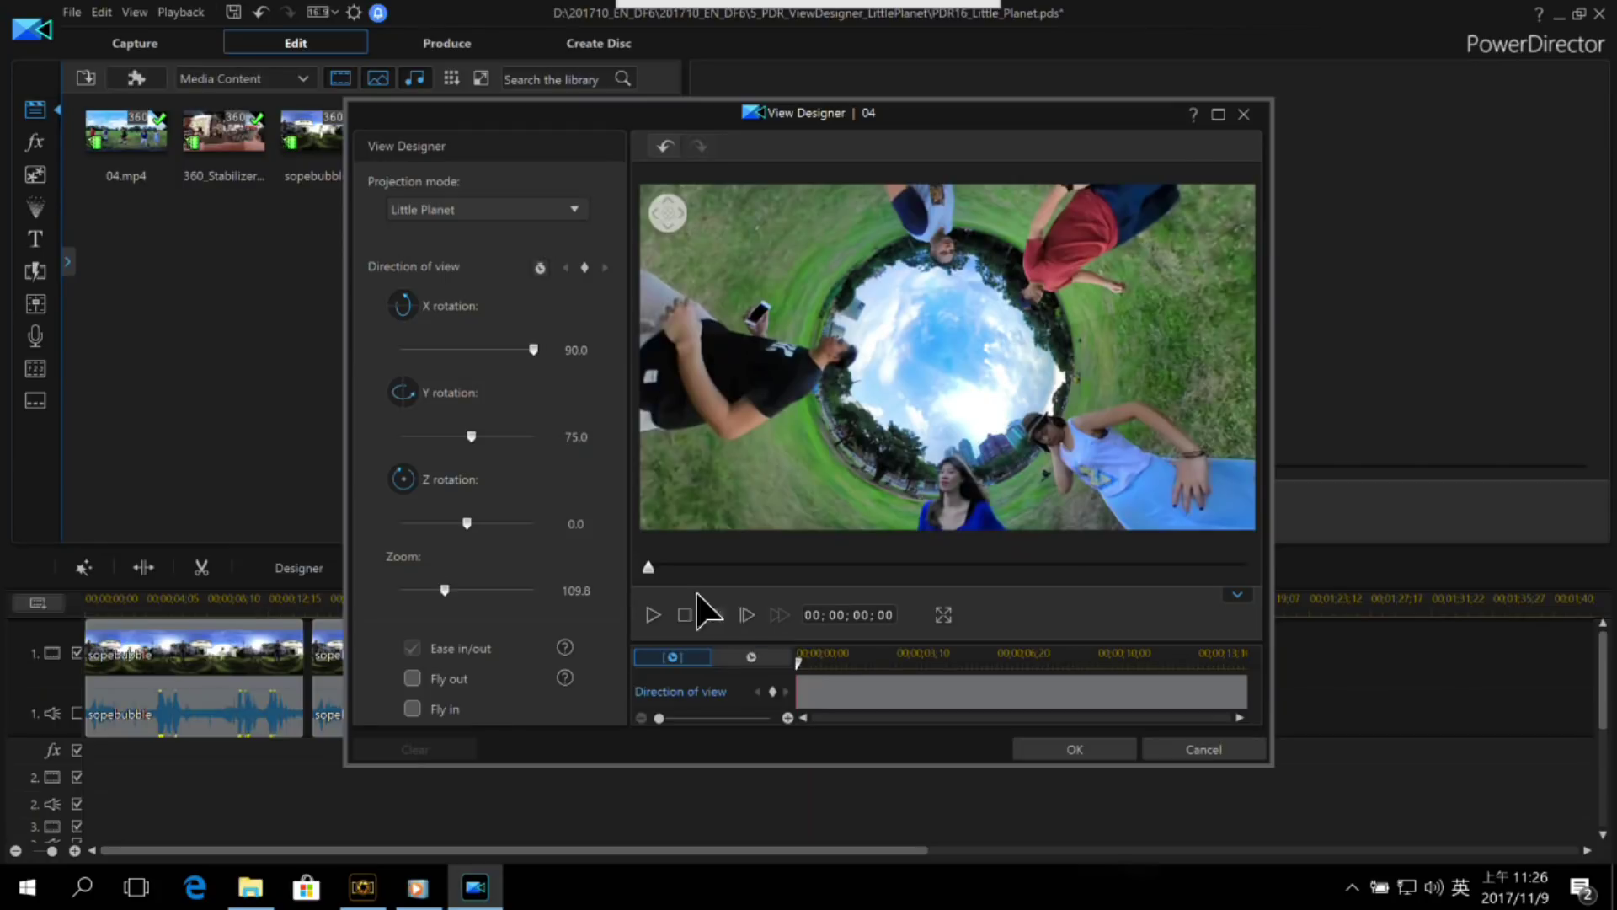
Step: Turn the Little Planet view into a small globe, add the Fly out animation, preview it and apply the design
drag(950, 268, 983, 336)
scroll(983, 336, down, 3)
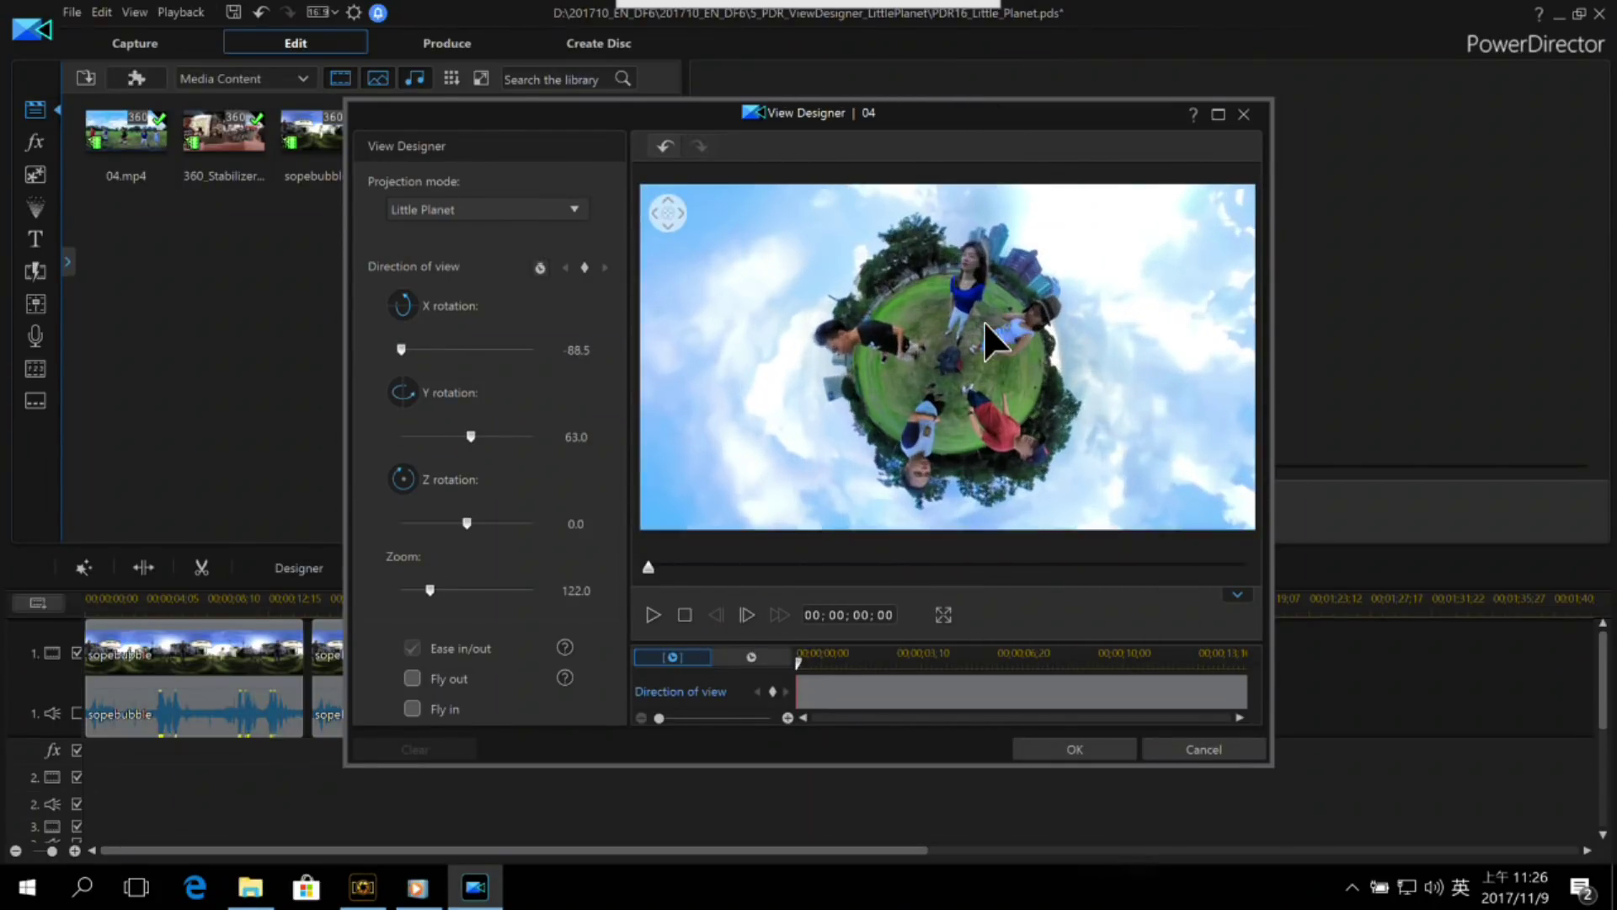
click(421, 678)
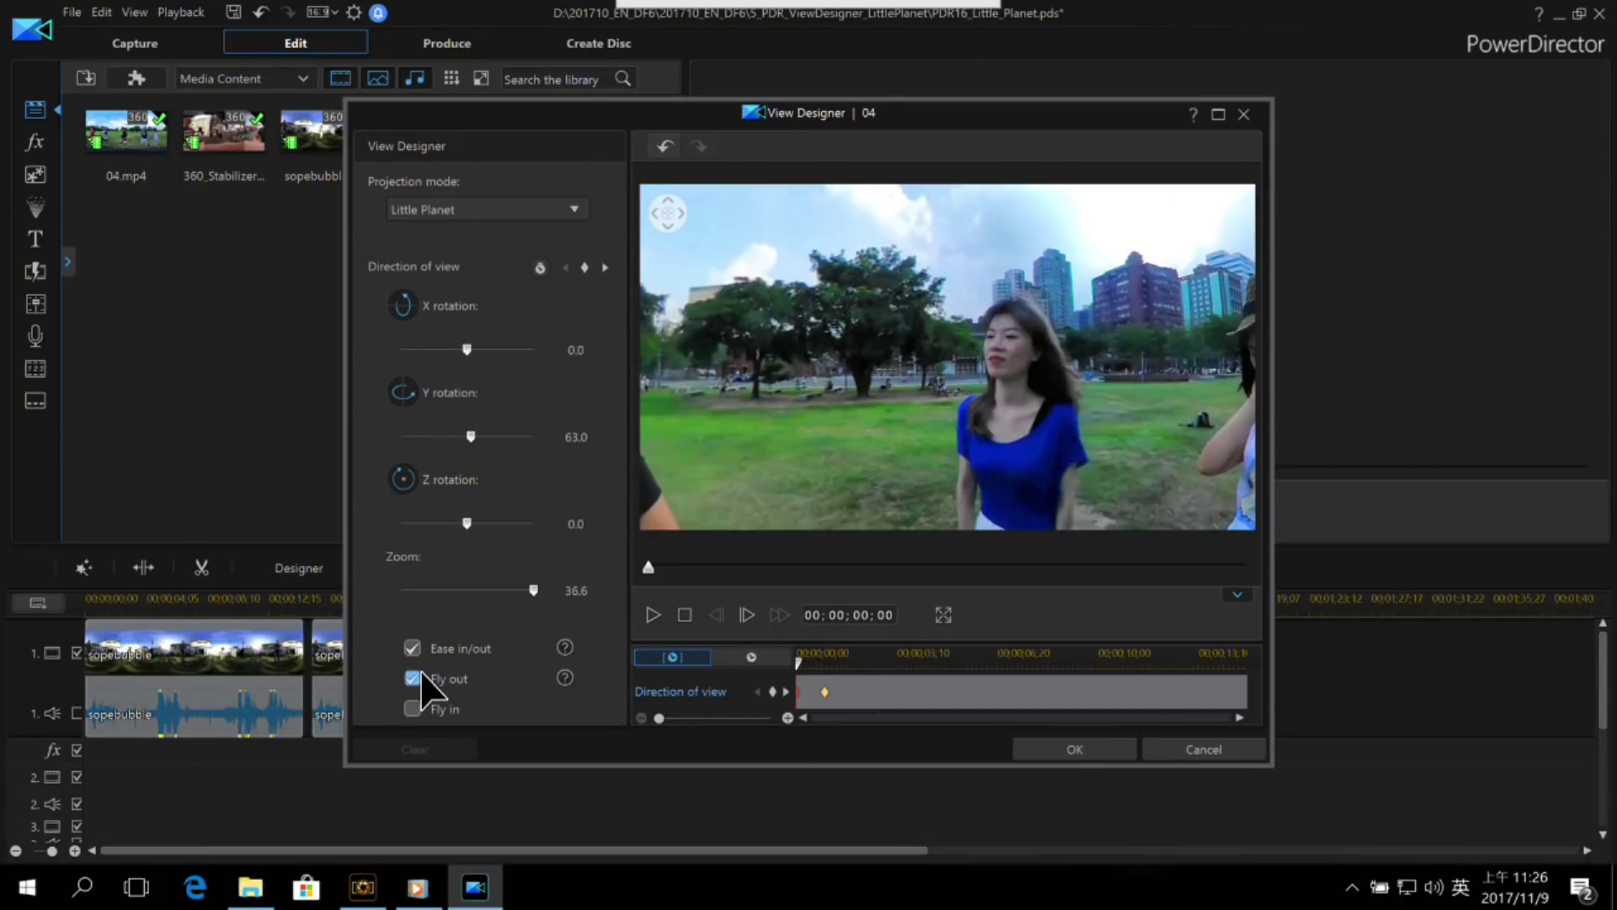
click(654, 615)
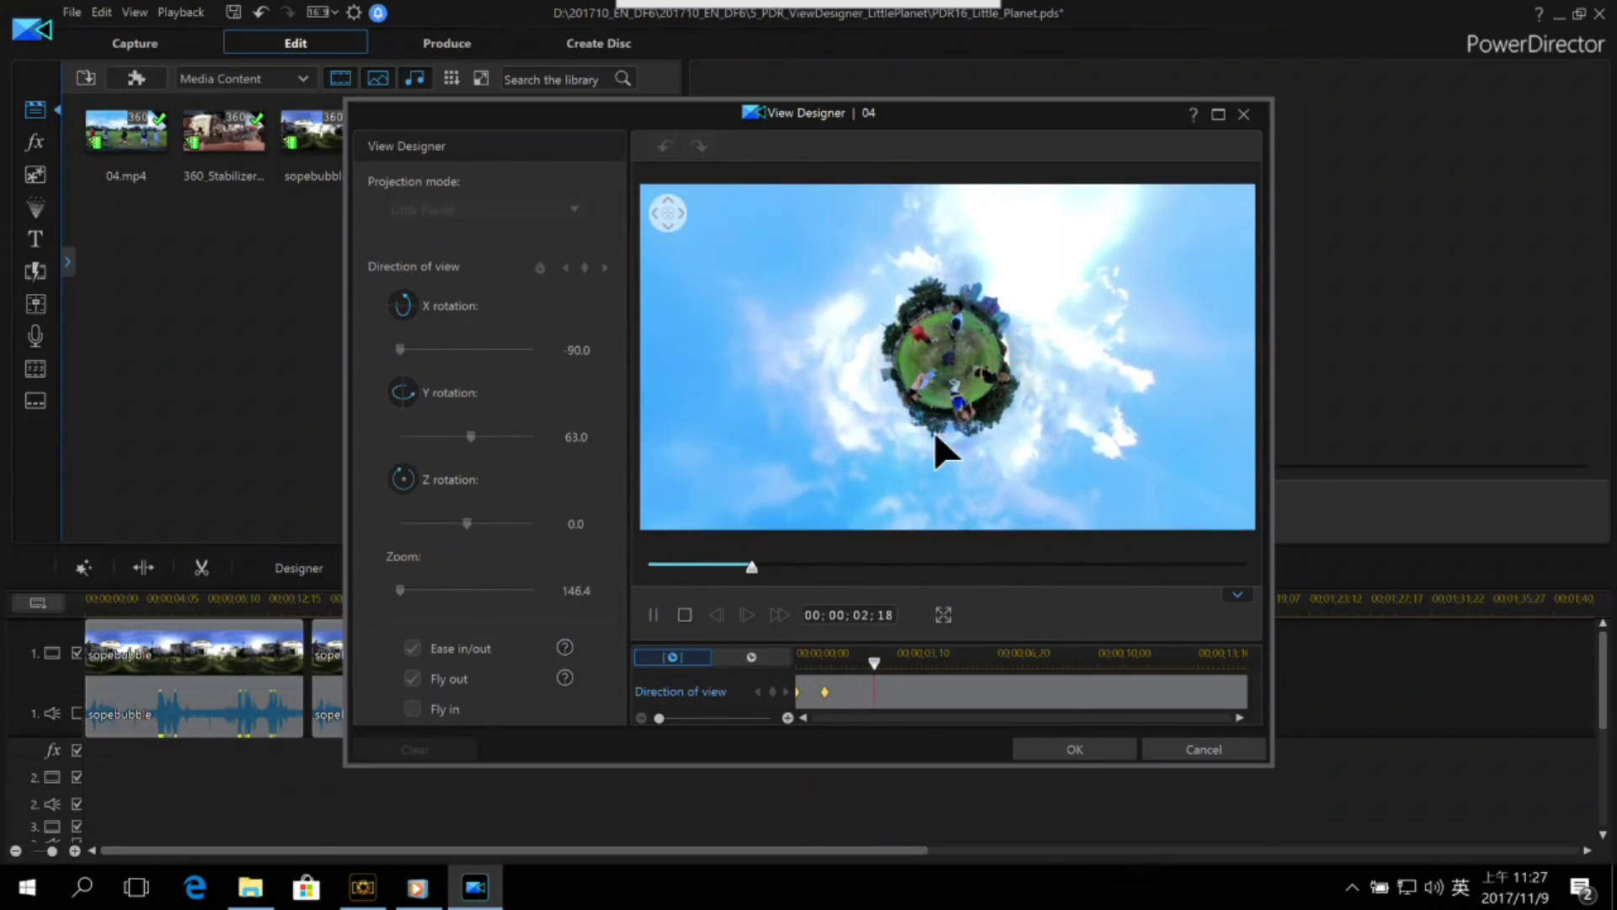
click(653, 615)
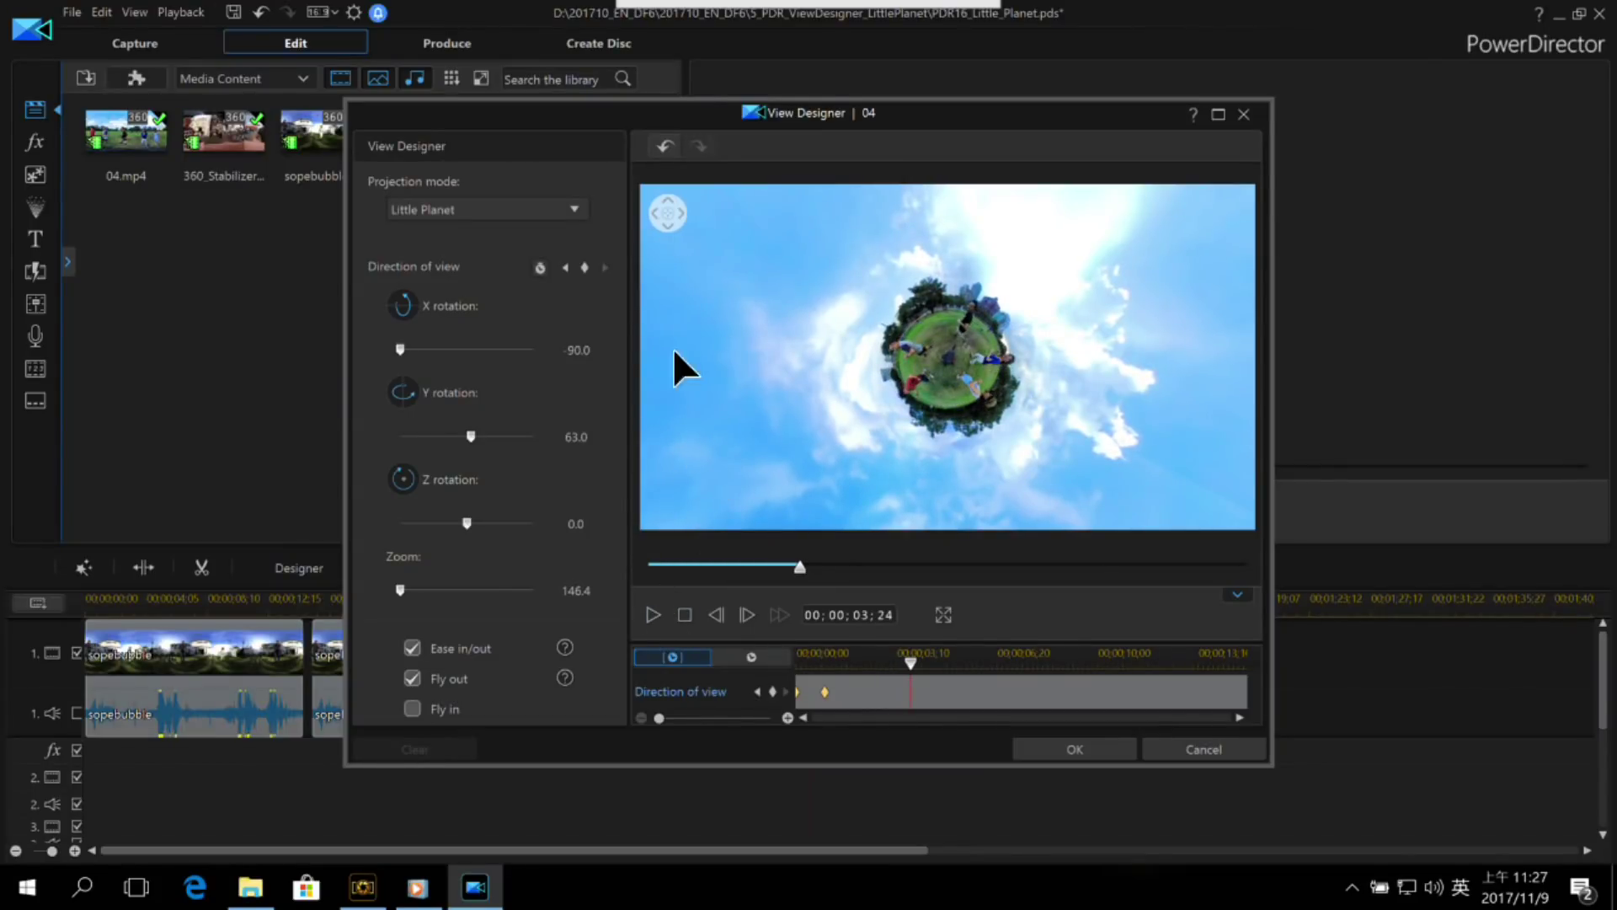
click(1074, 749)
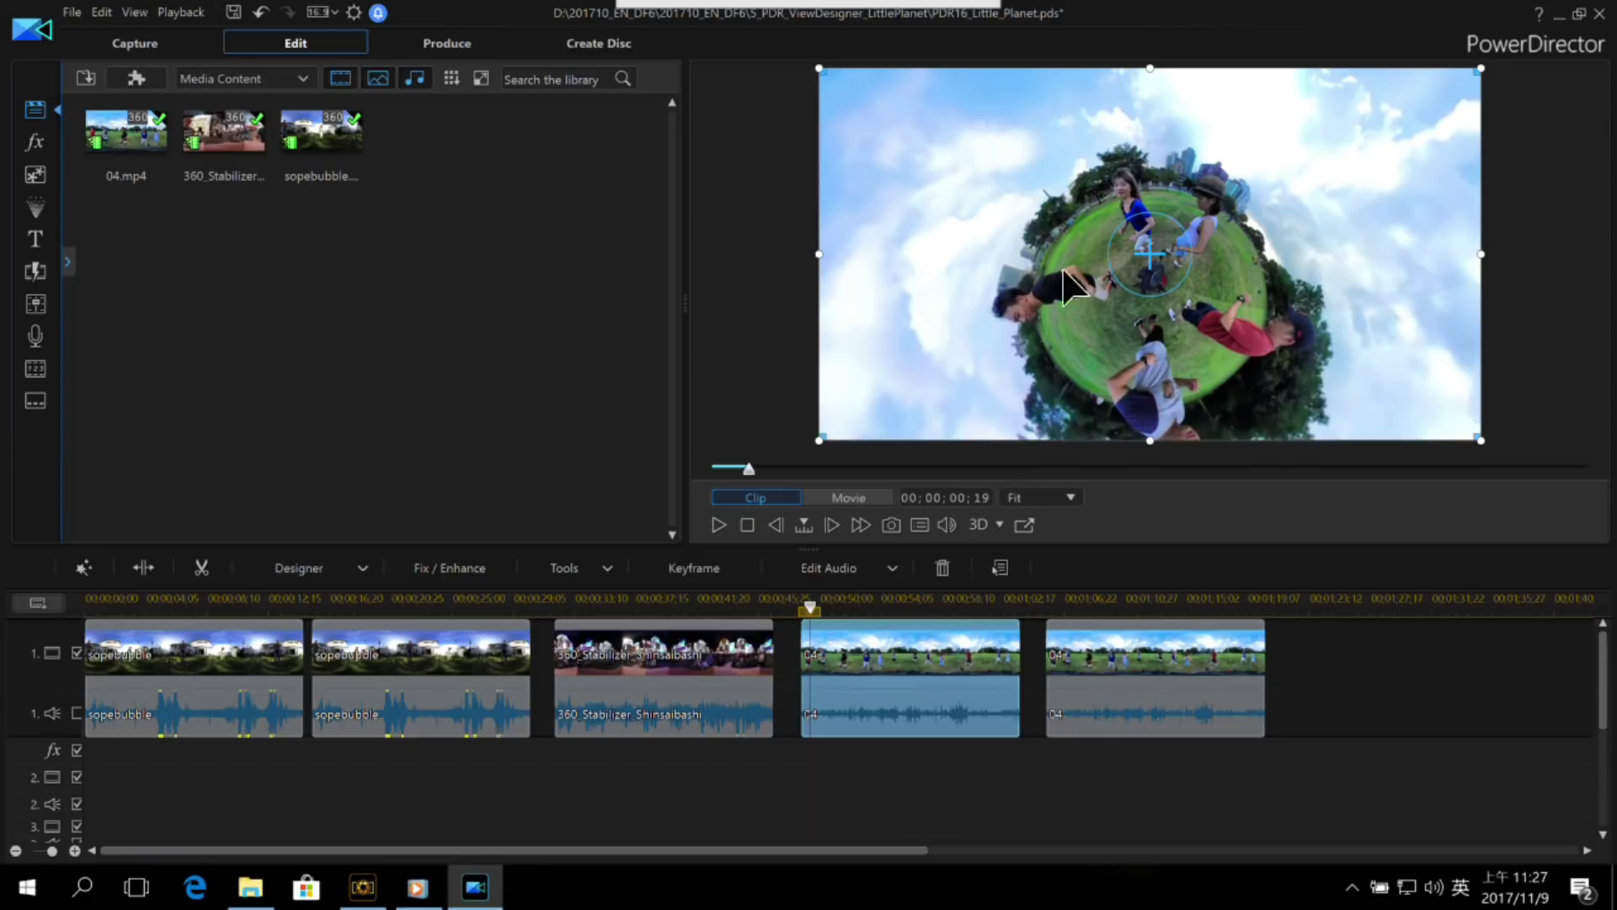
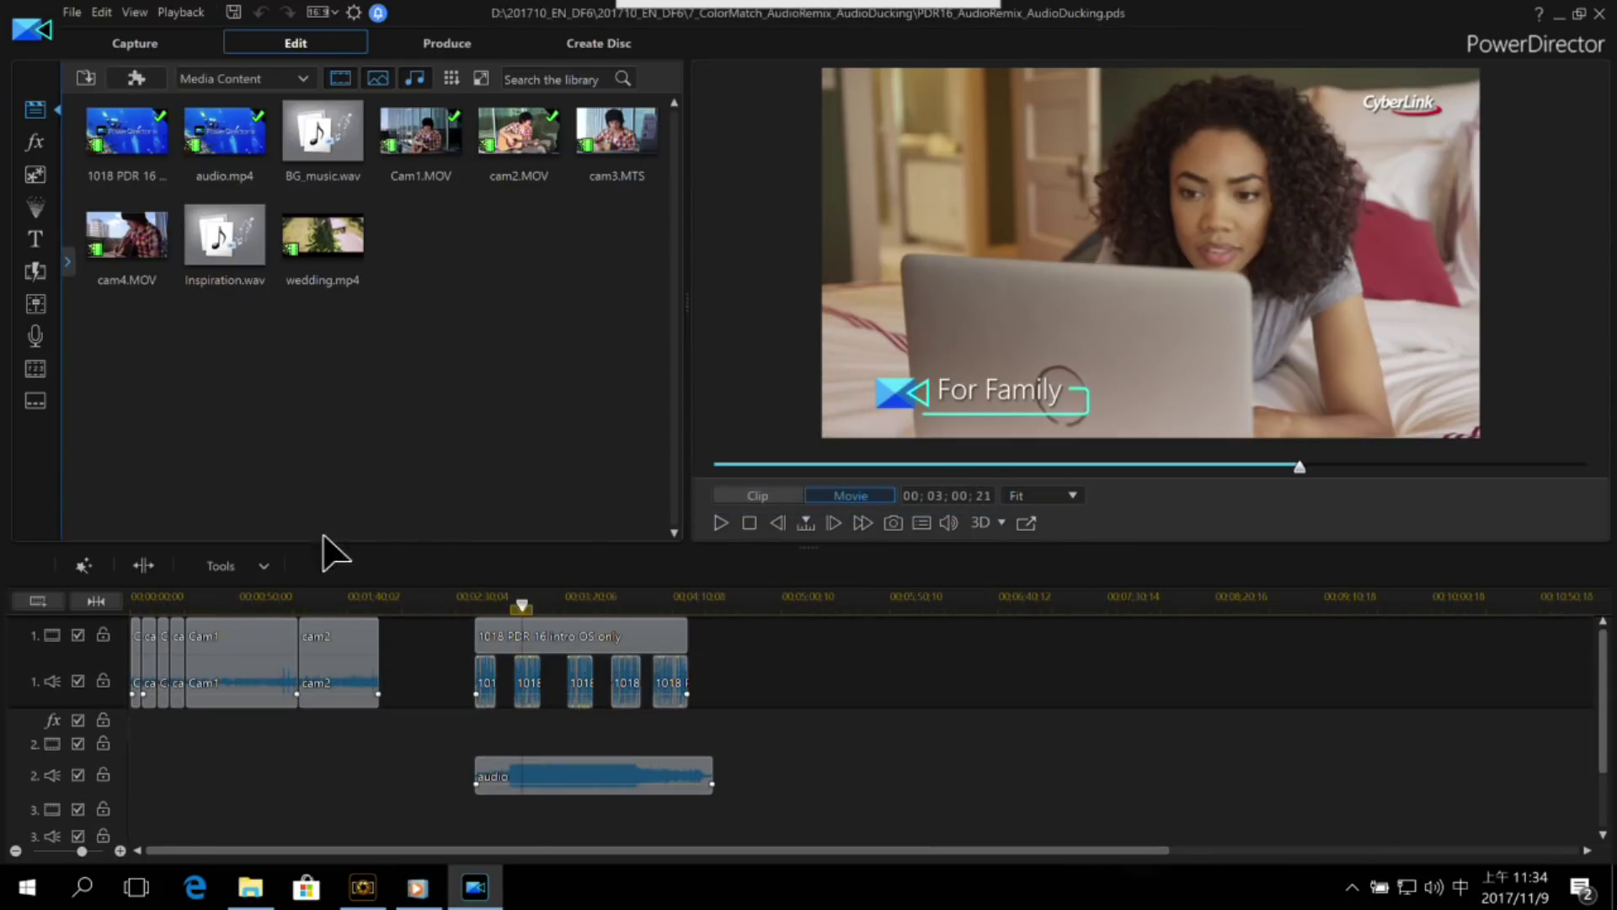
Step: Enlarge the preview area and compare the colors of the first Cam1 and cam2 clips on the zoomed timeline
click(133, 599)
scroll(206, 619, up, 3)
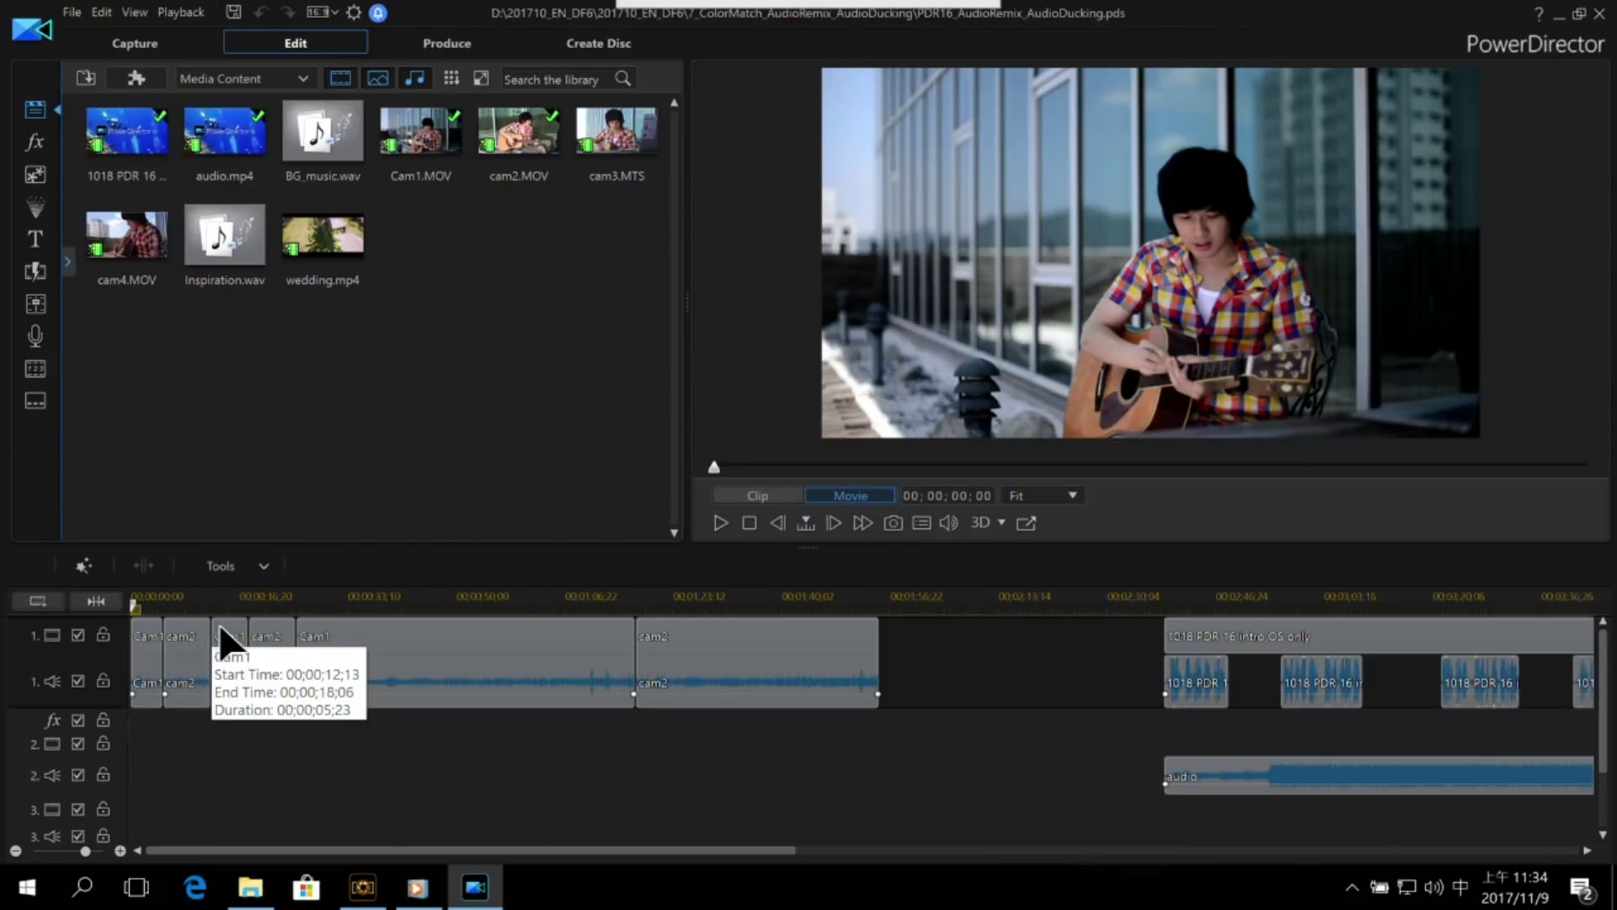
click(145, 600)
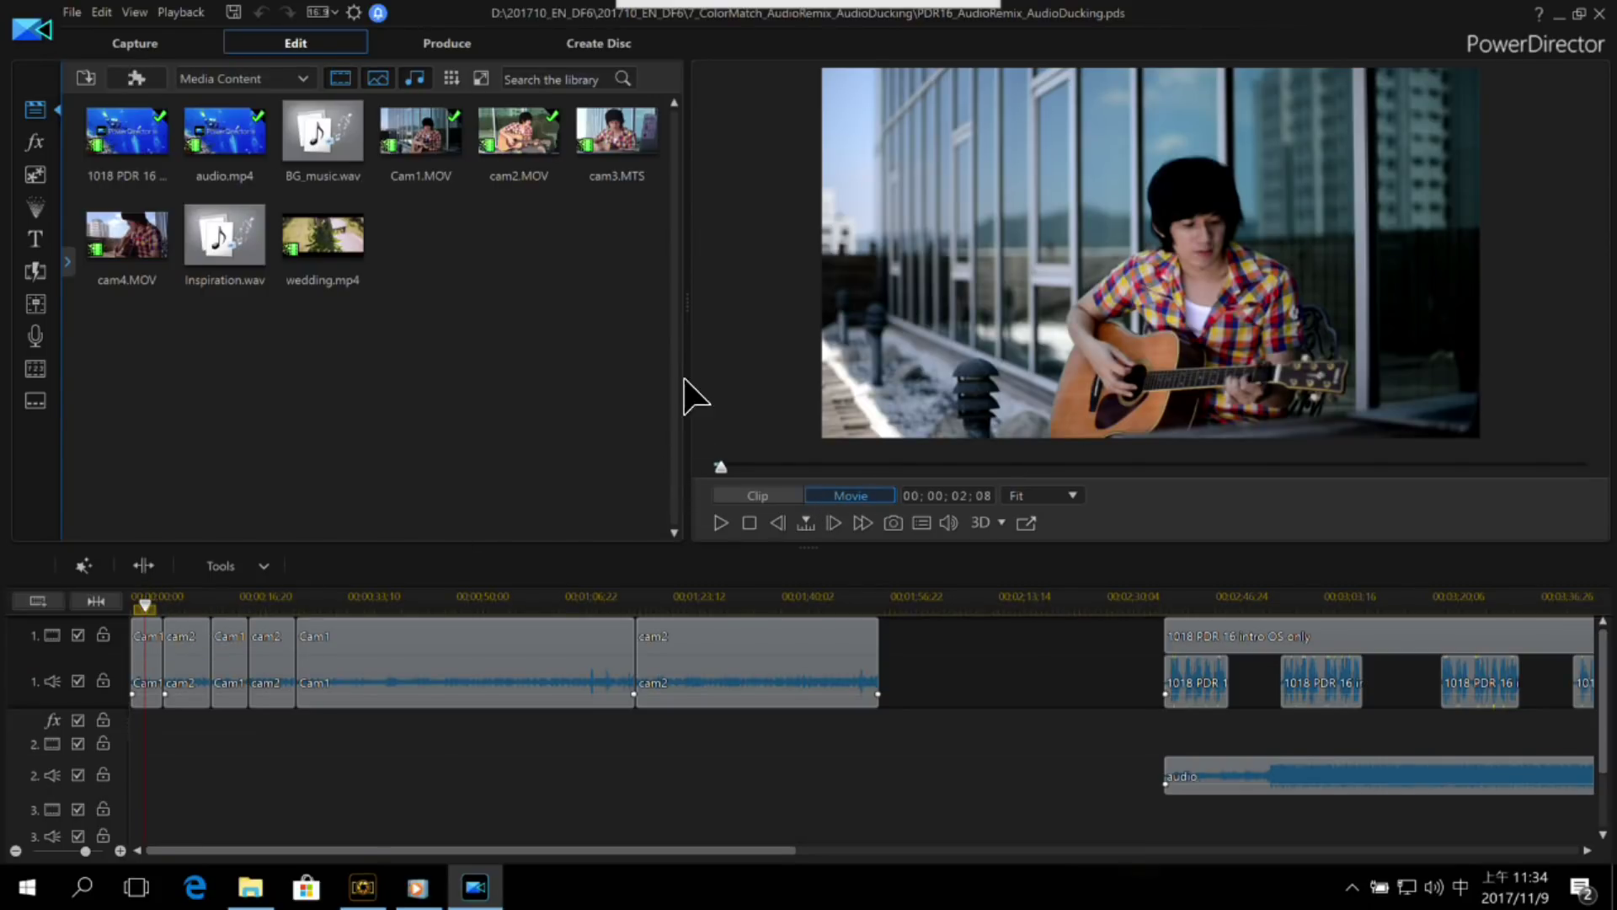
drag(689, 314, 573, 354)
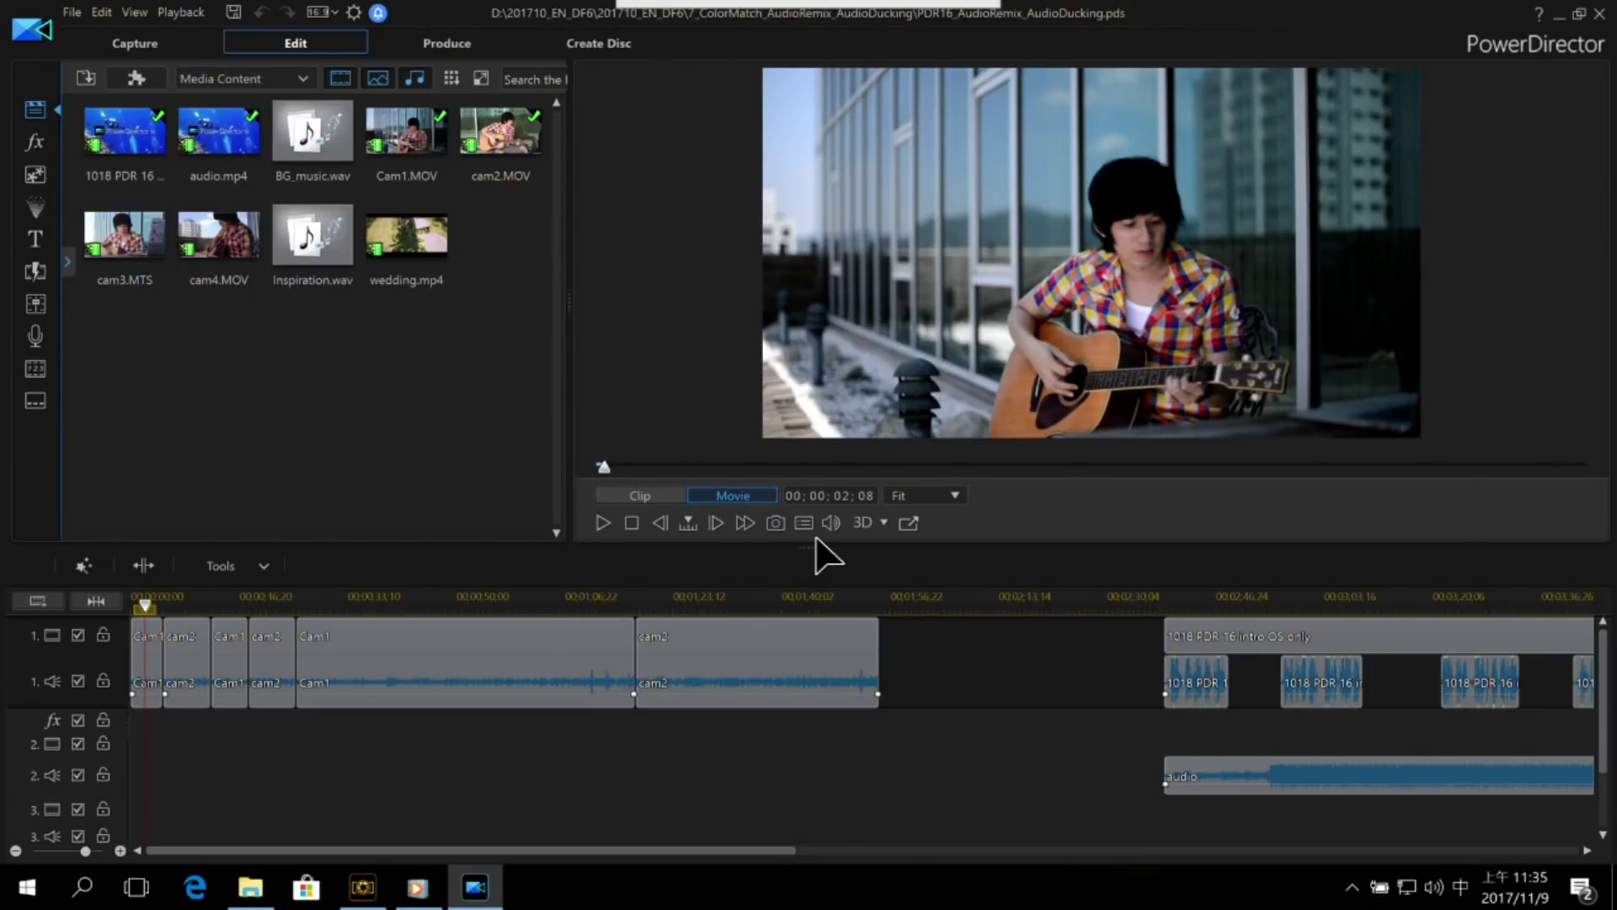
drag(815, 543, 812, 596)
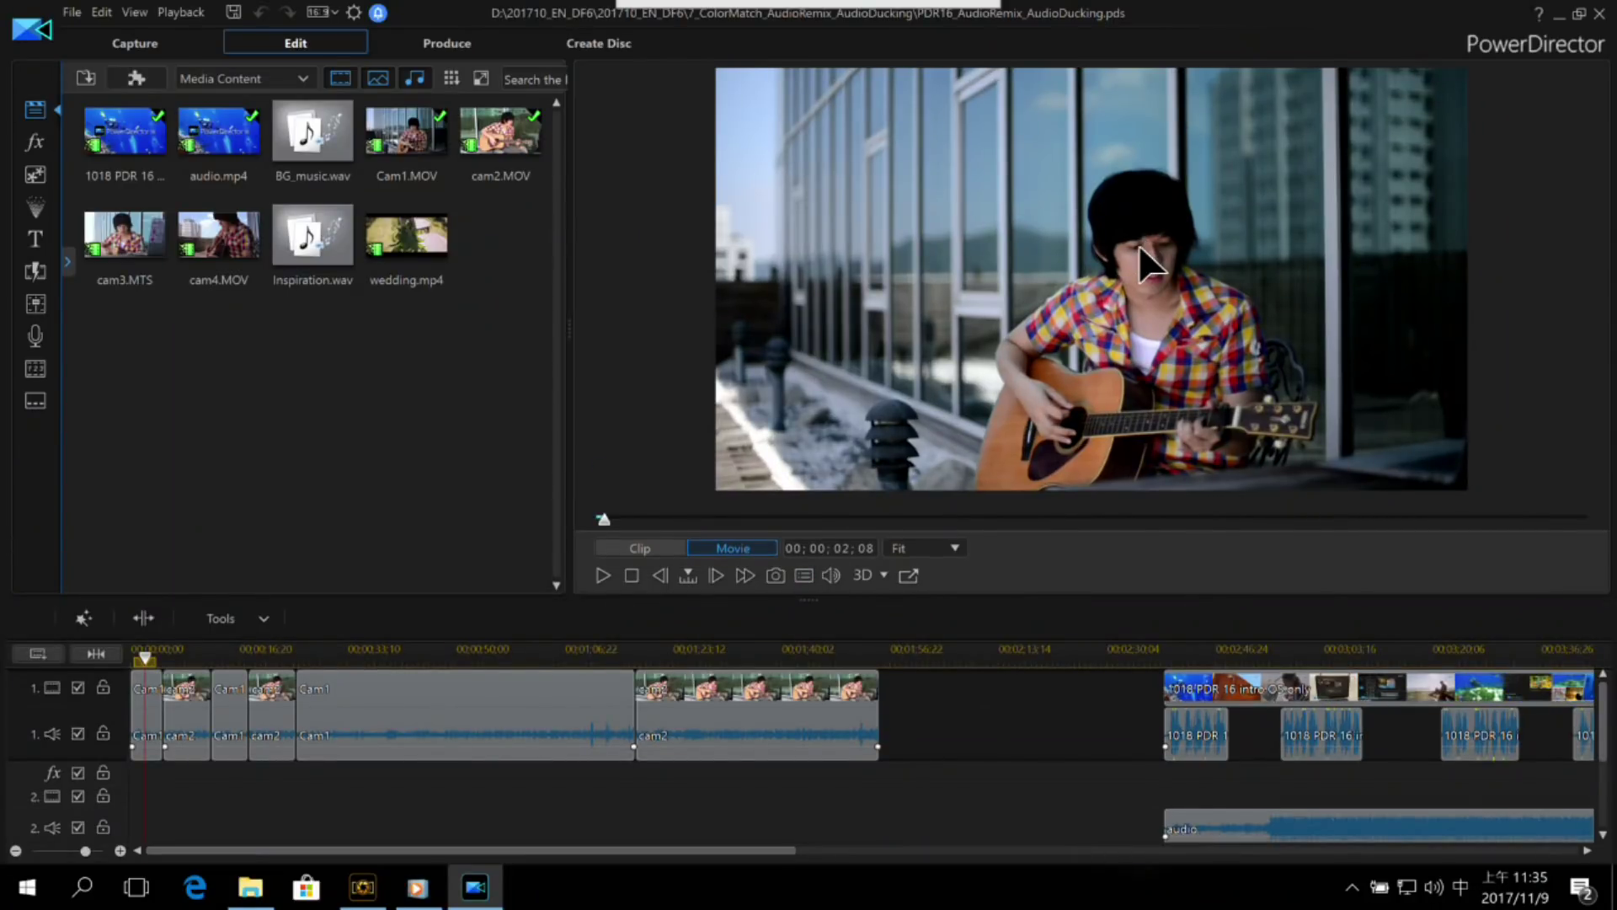
click(179, 656)
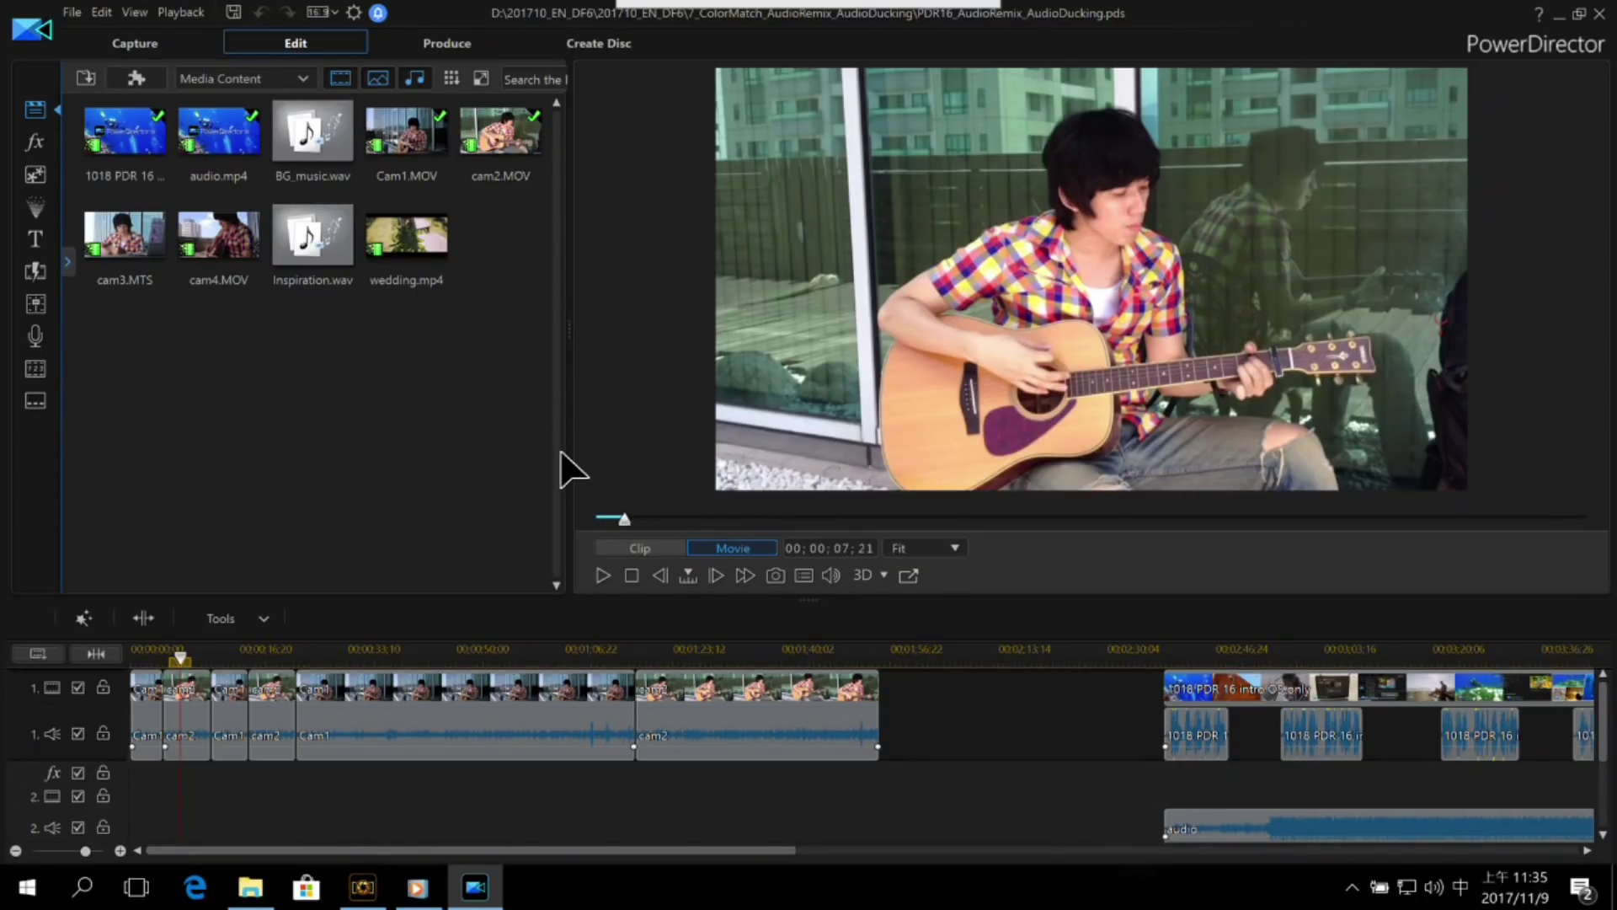
click(151, 655)
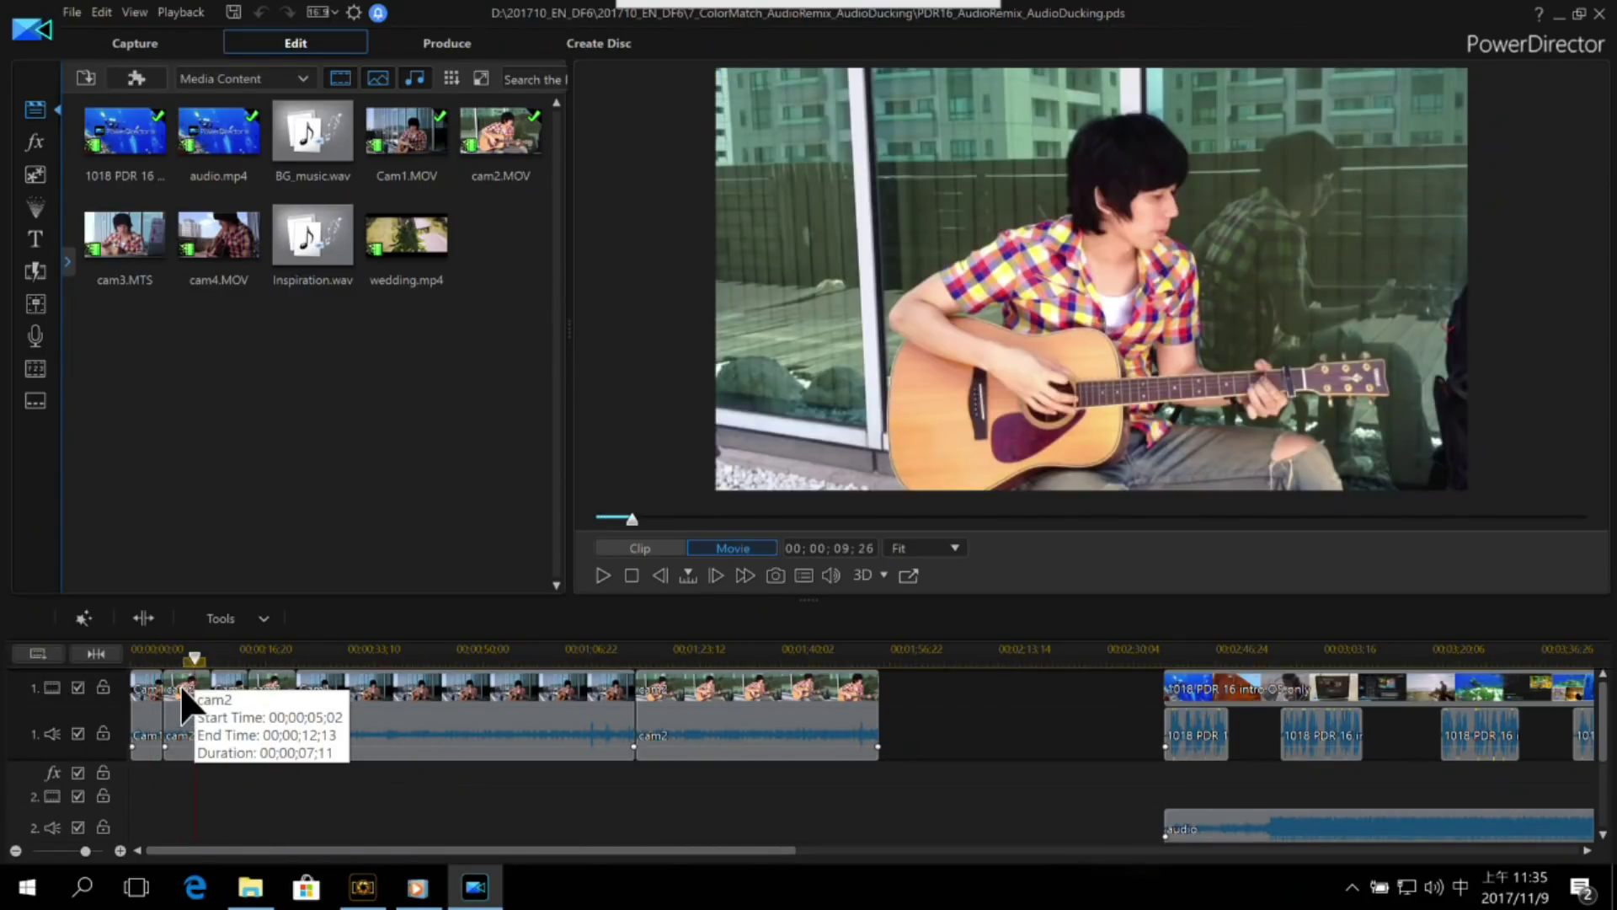
Step: Match the colors of the first cam2 clip to the first Cam1 clip with Color Match at level 1.0
click(176, 678)
click(187, 687)
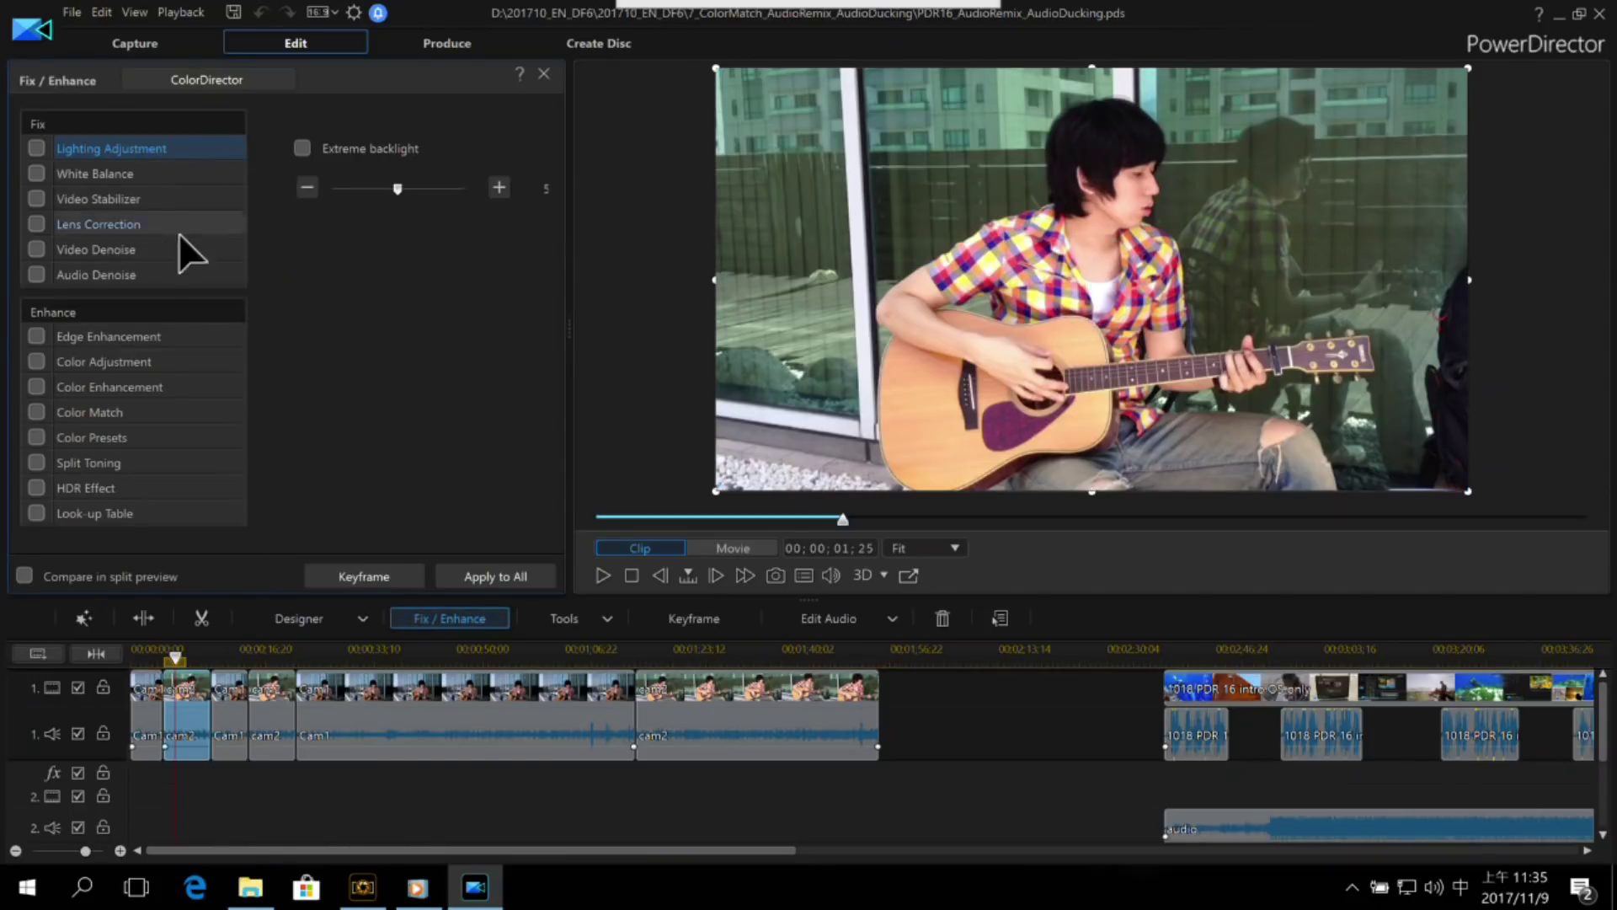
click(39, 411)
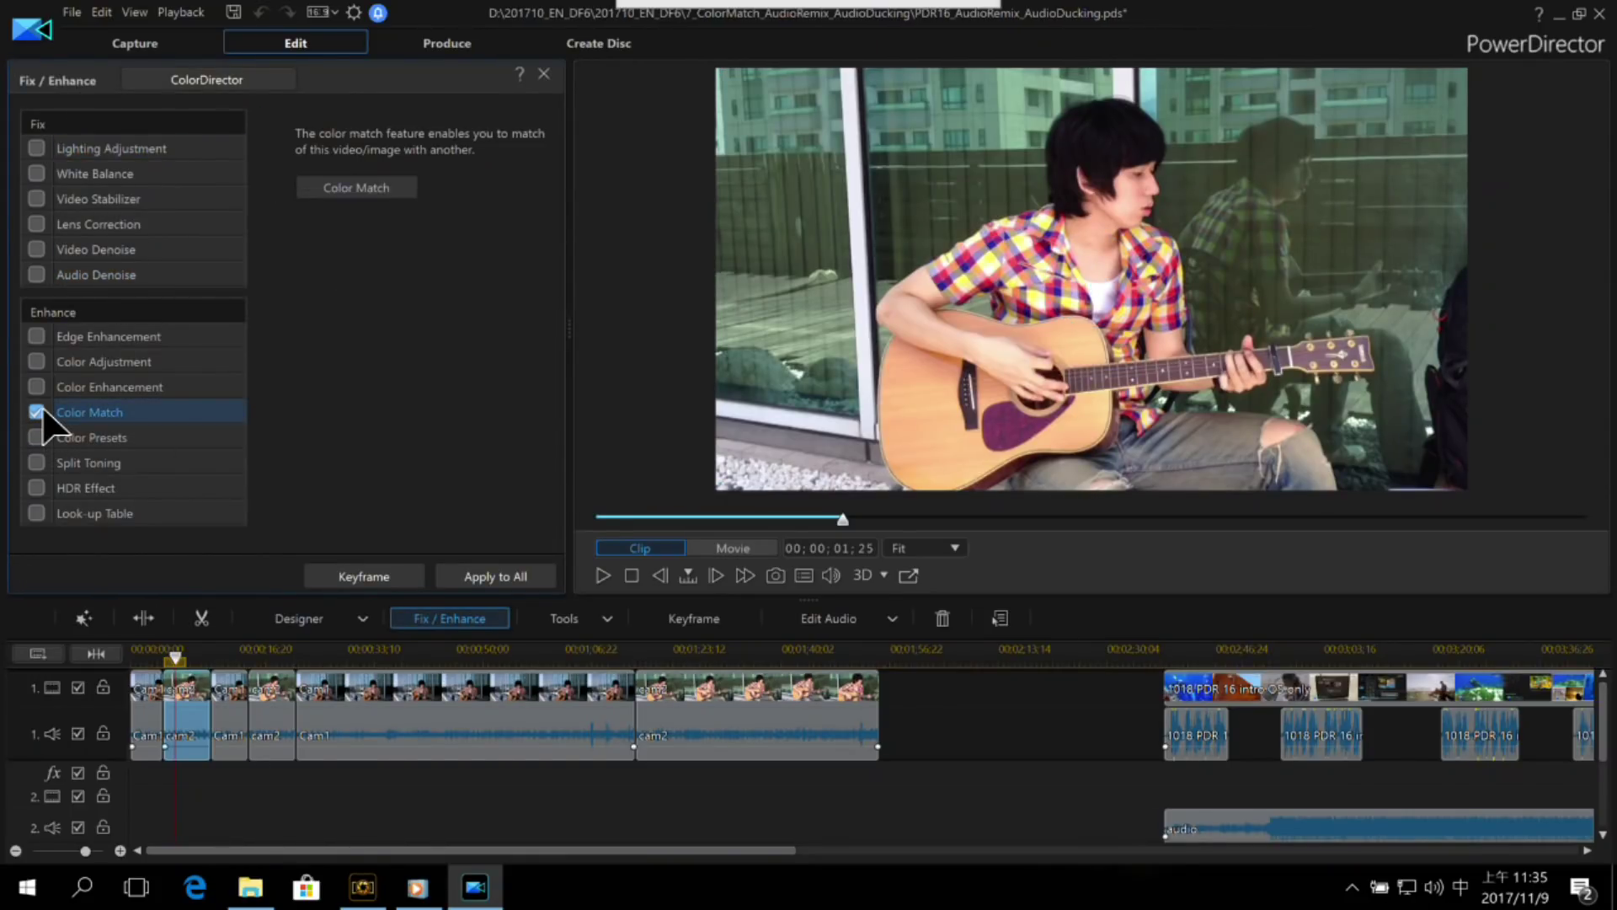
click(360, 191)
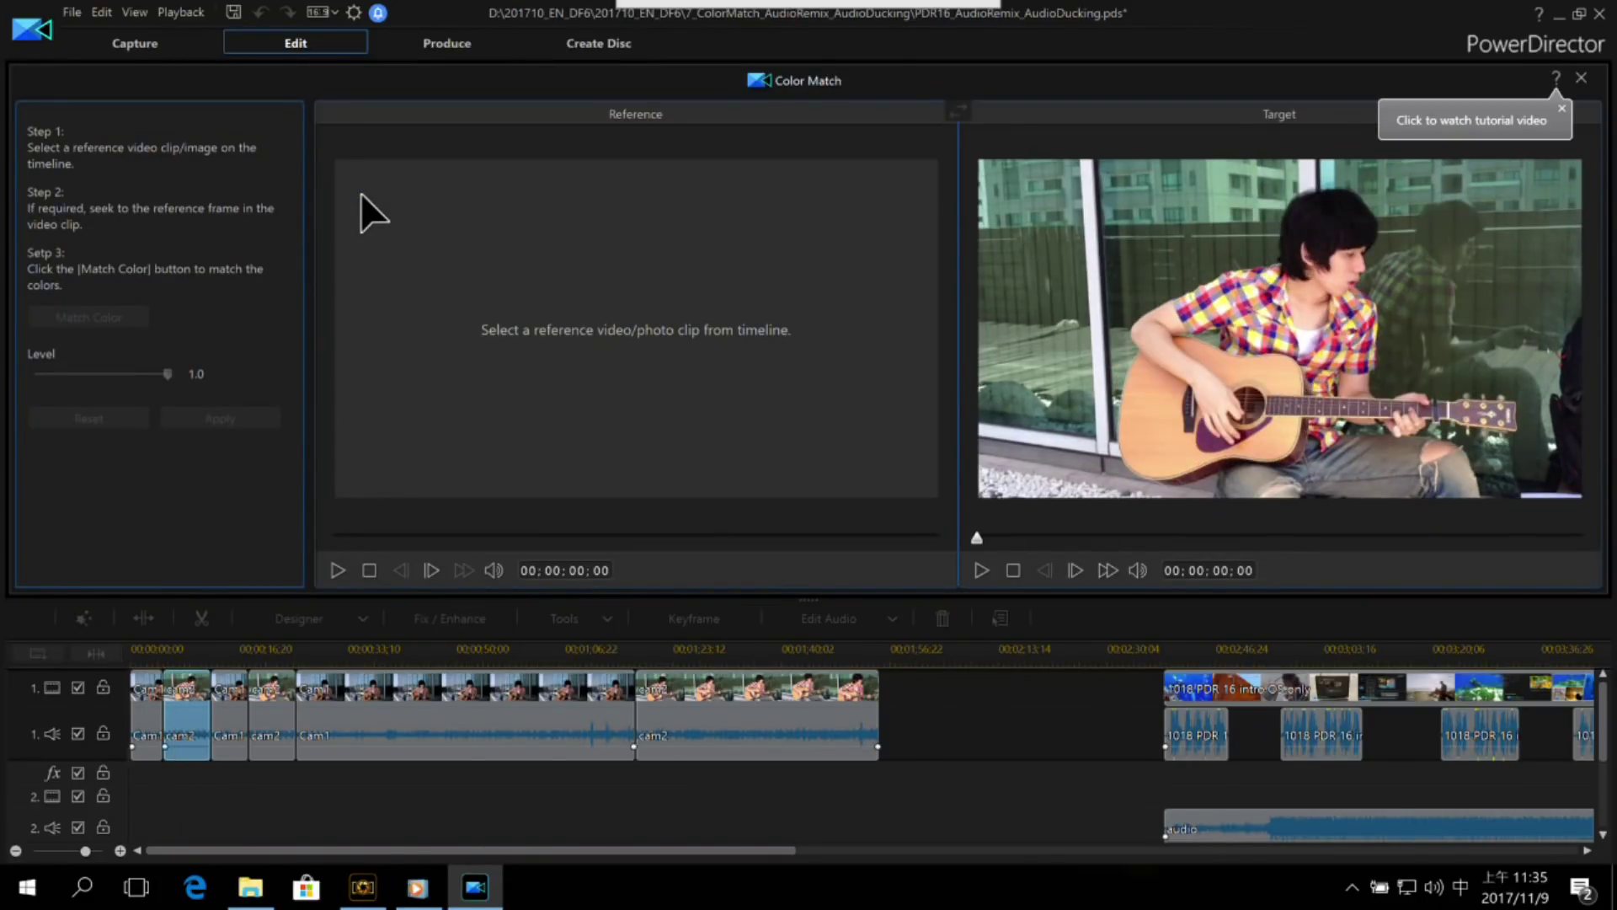
click(1562, 108)
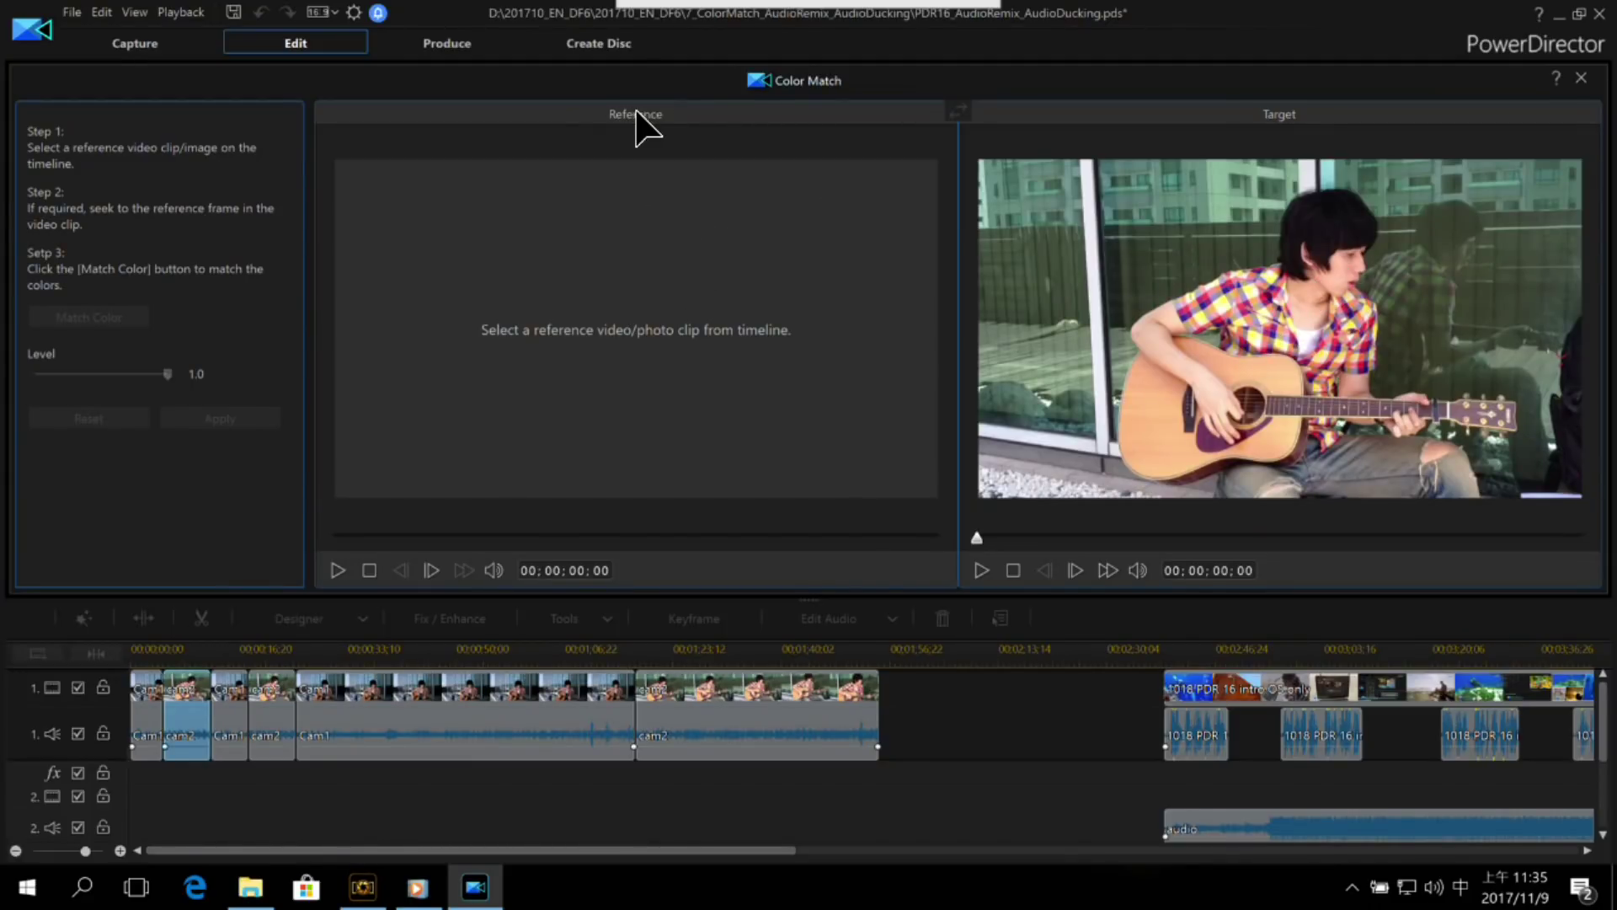
click(151, 695)
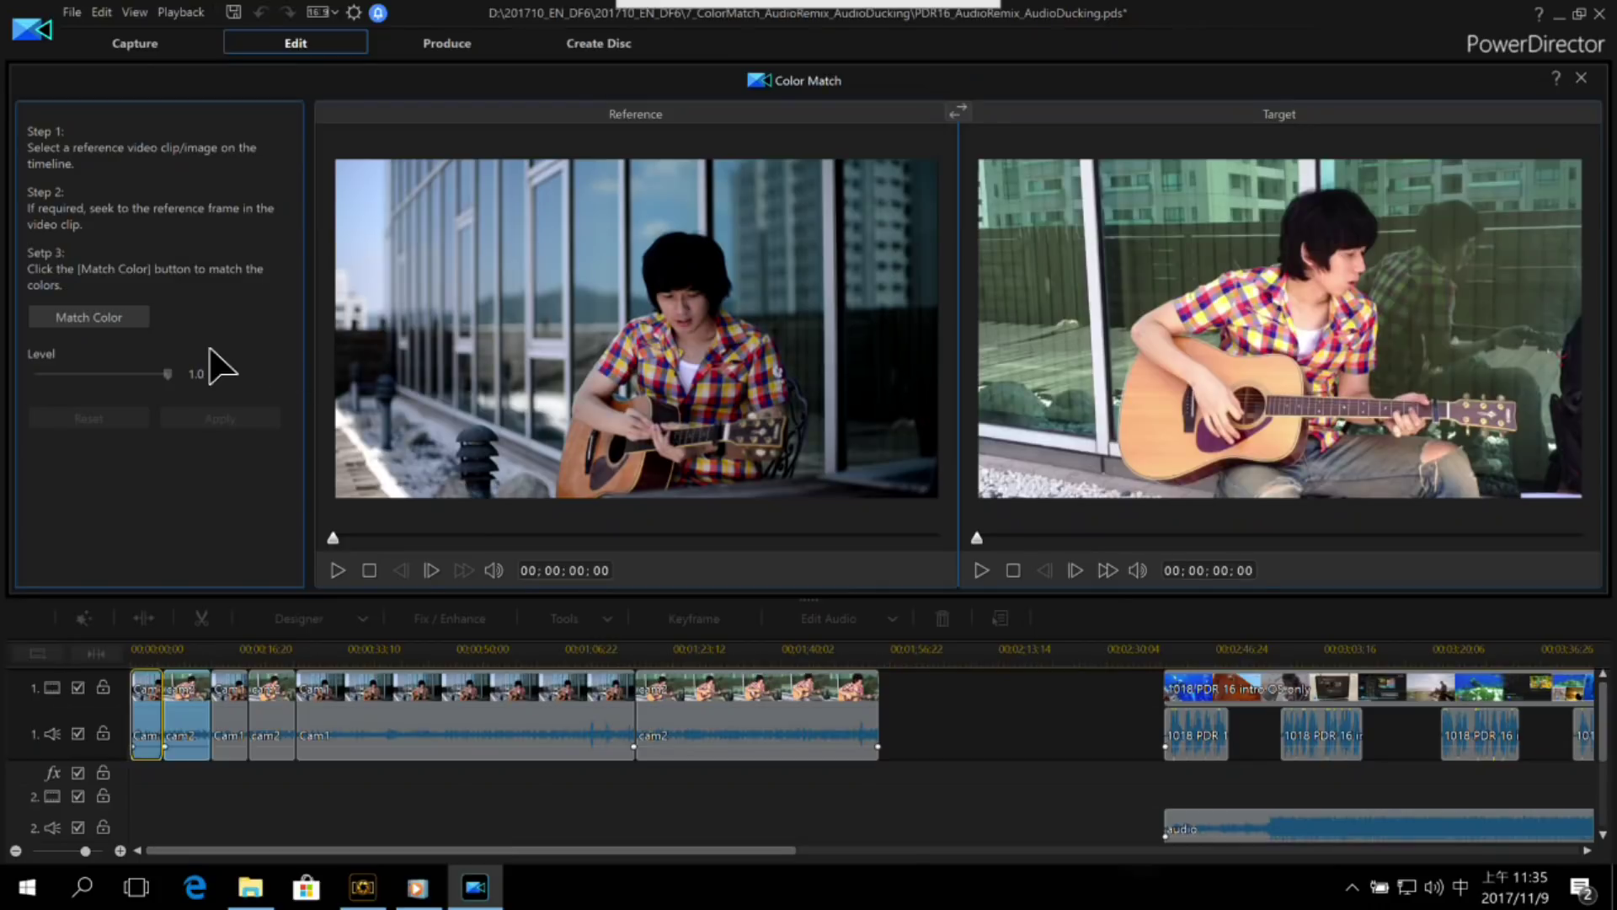
click(130, 317)
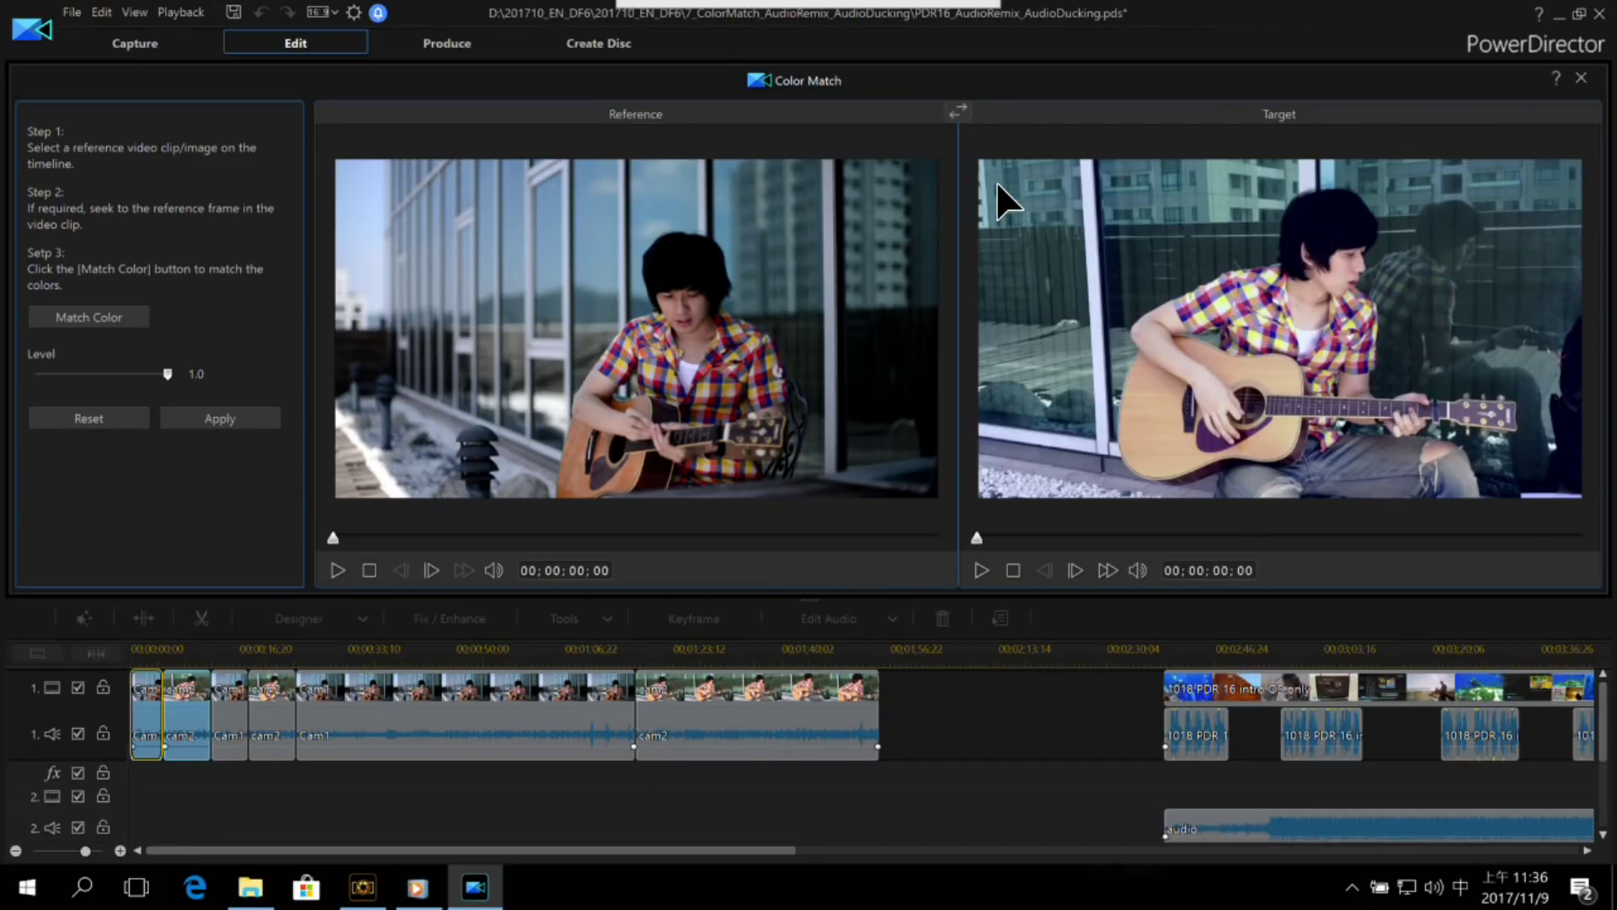
Step: Swap the Color Match reference and target, match Cam1's colors to cam2, and leave Color Match discarding the changes
click(968, 110)
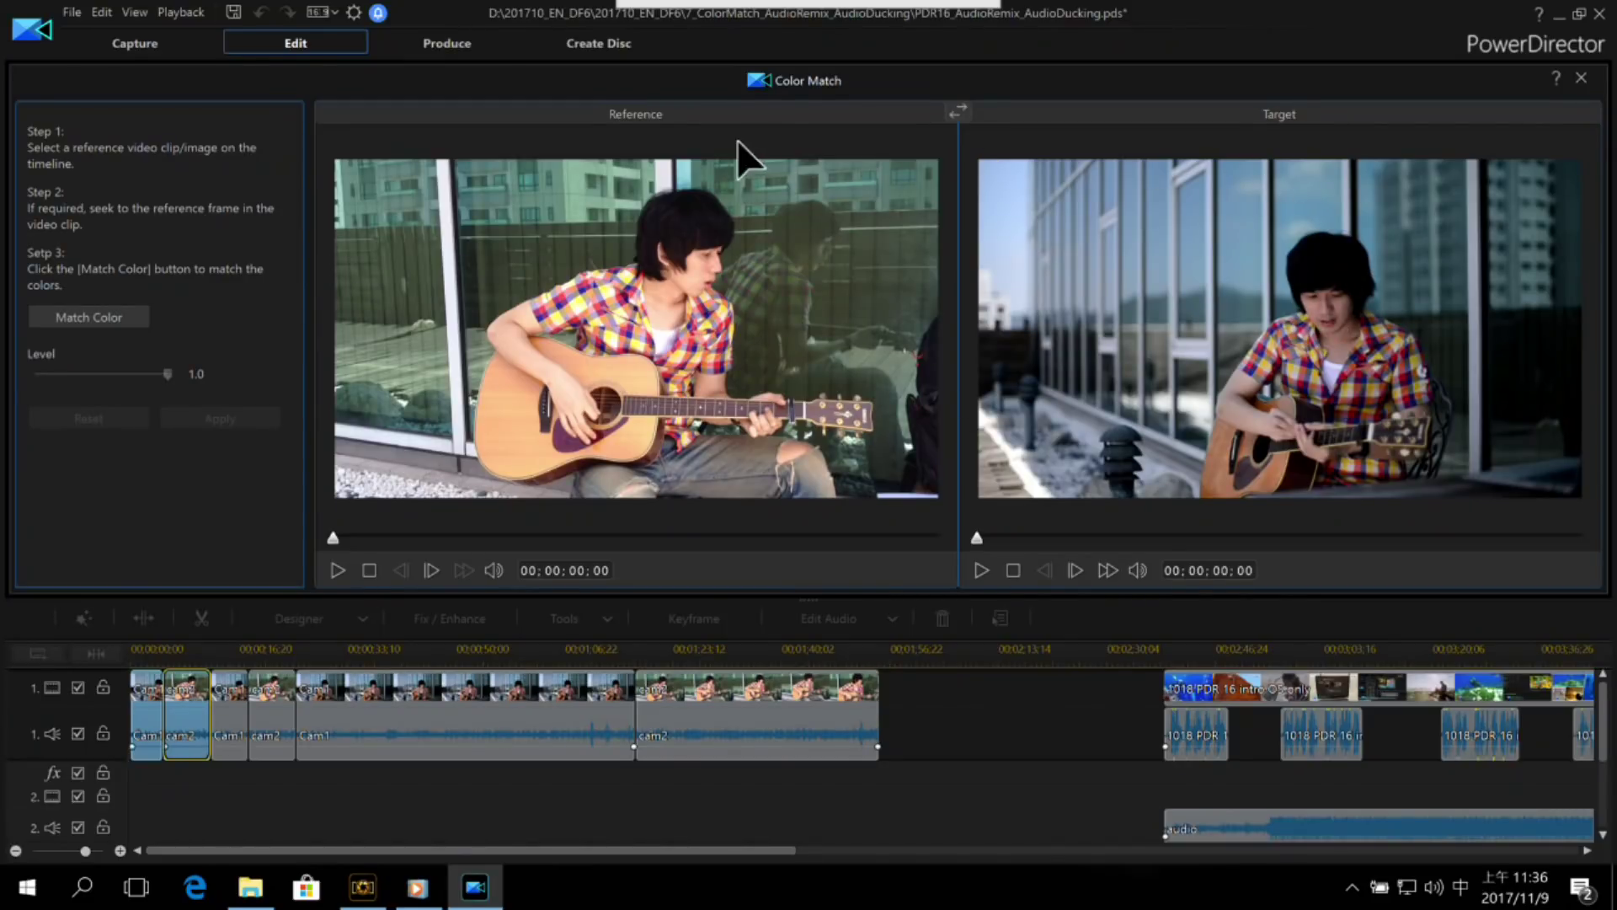
click(121, 313)
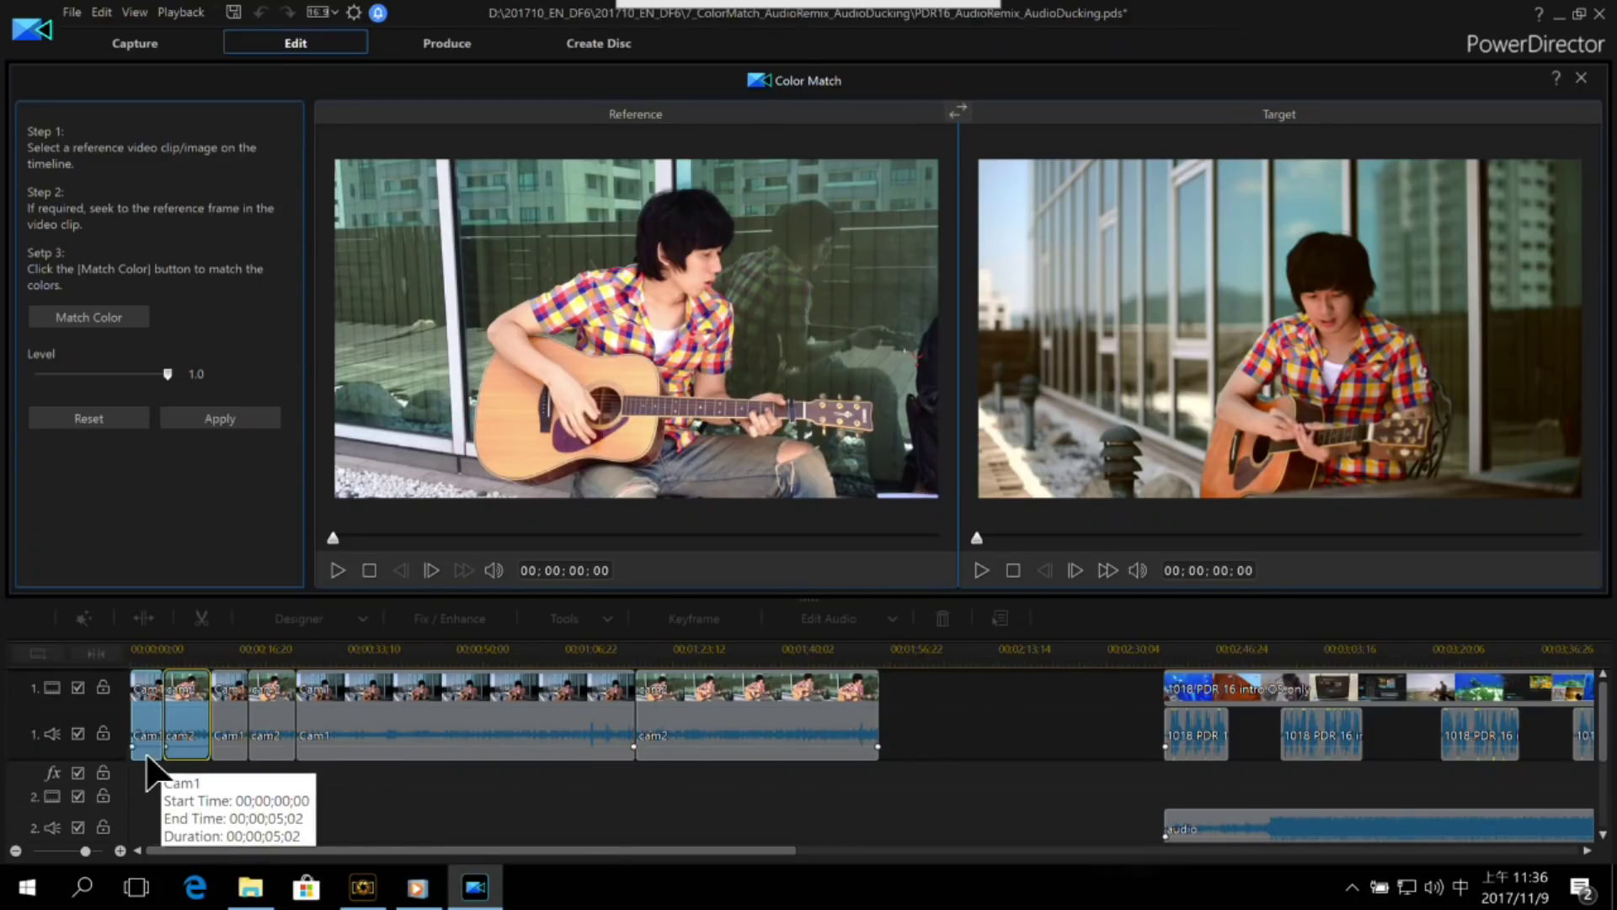
scroll(708, 800, down, 1)
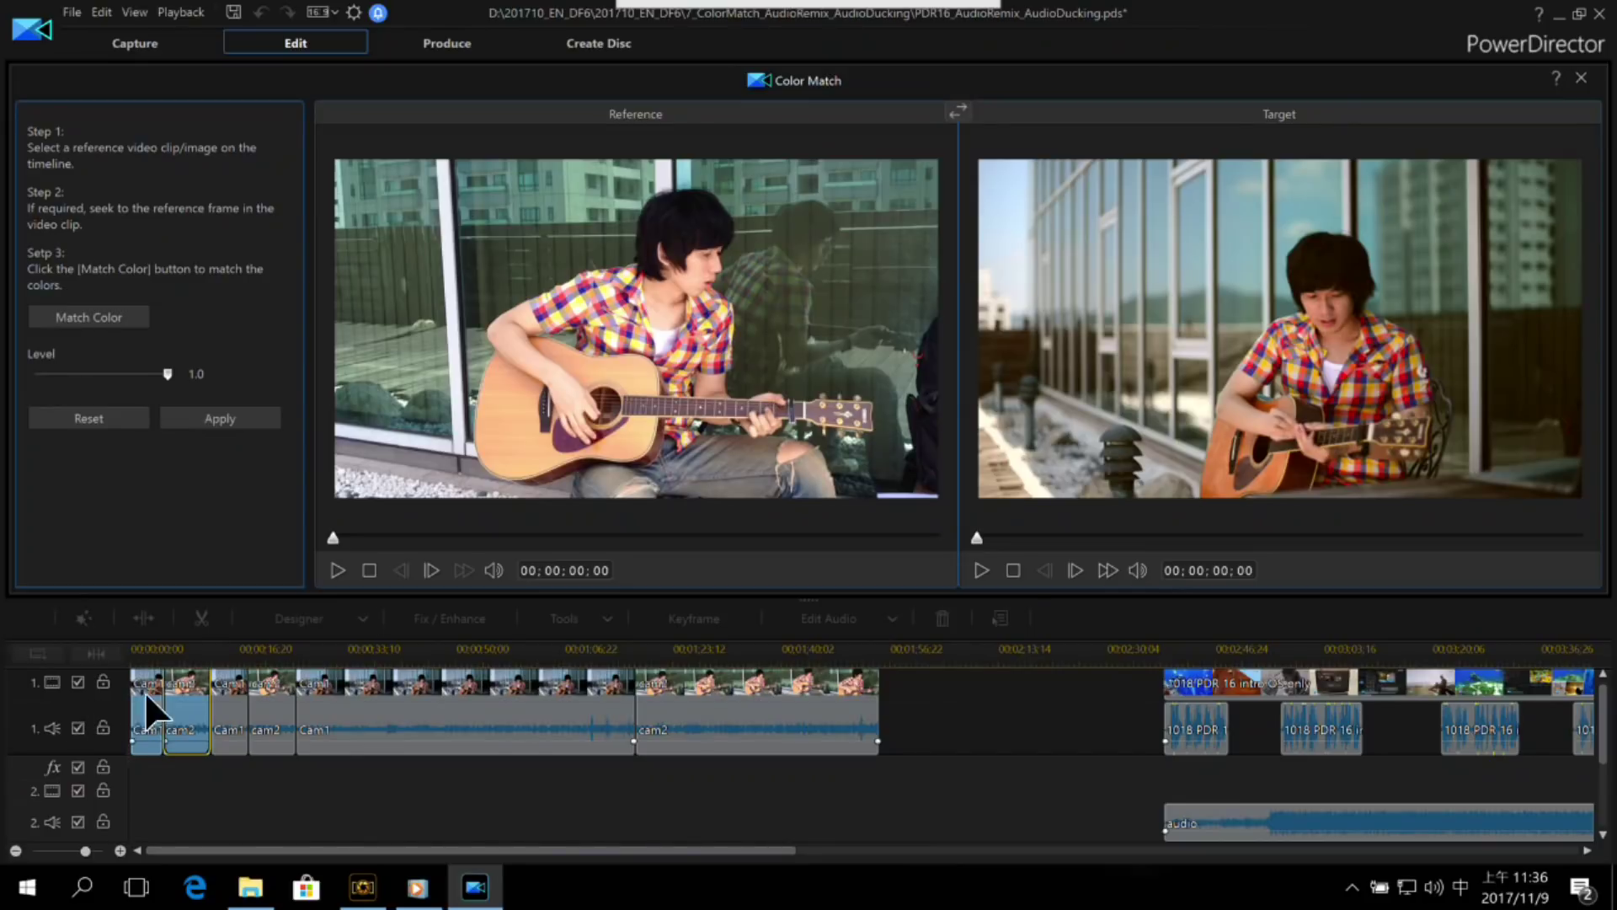
click(1581, 78)
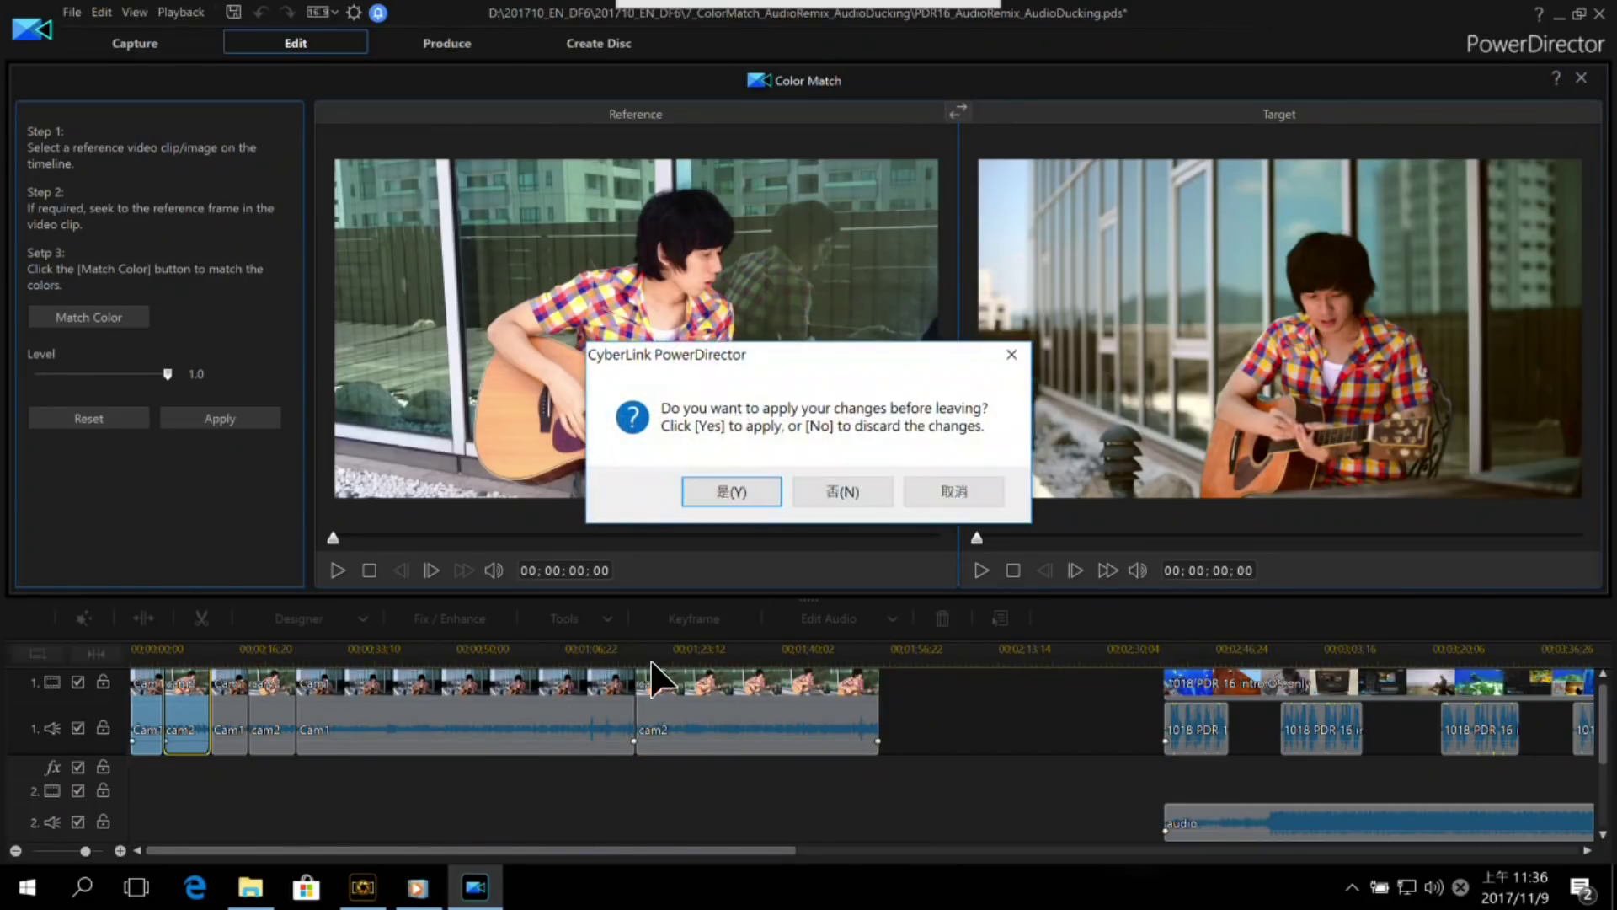
click(834, 501)
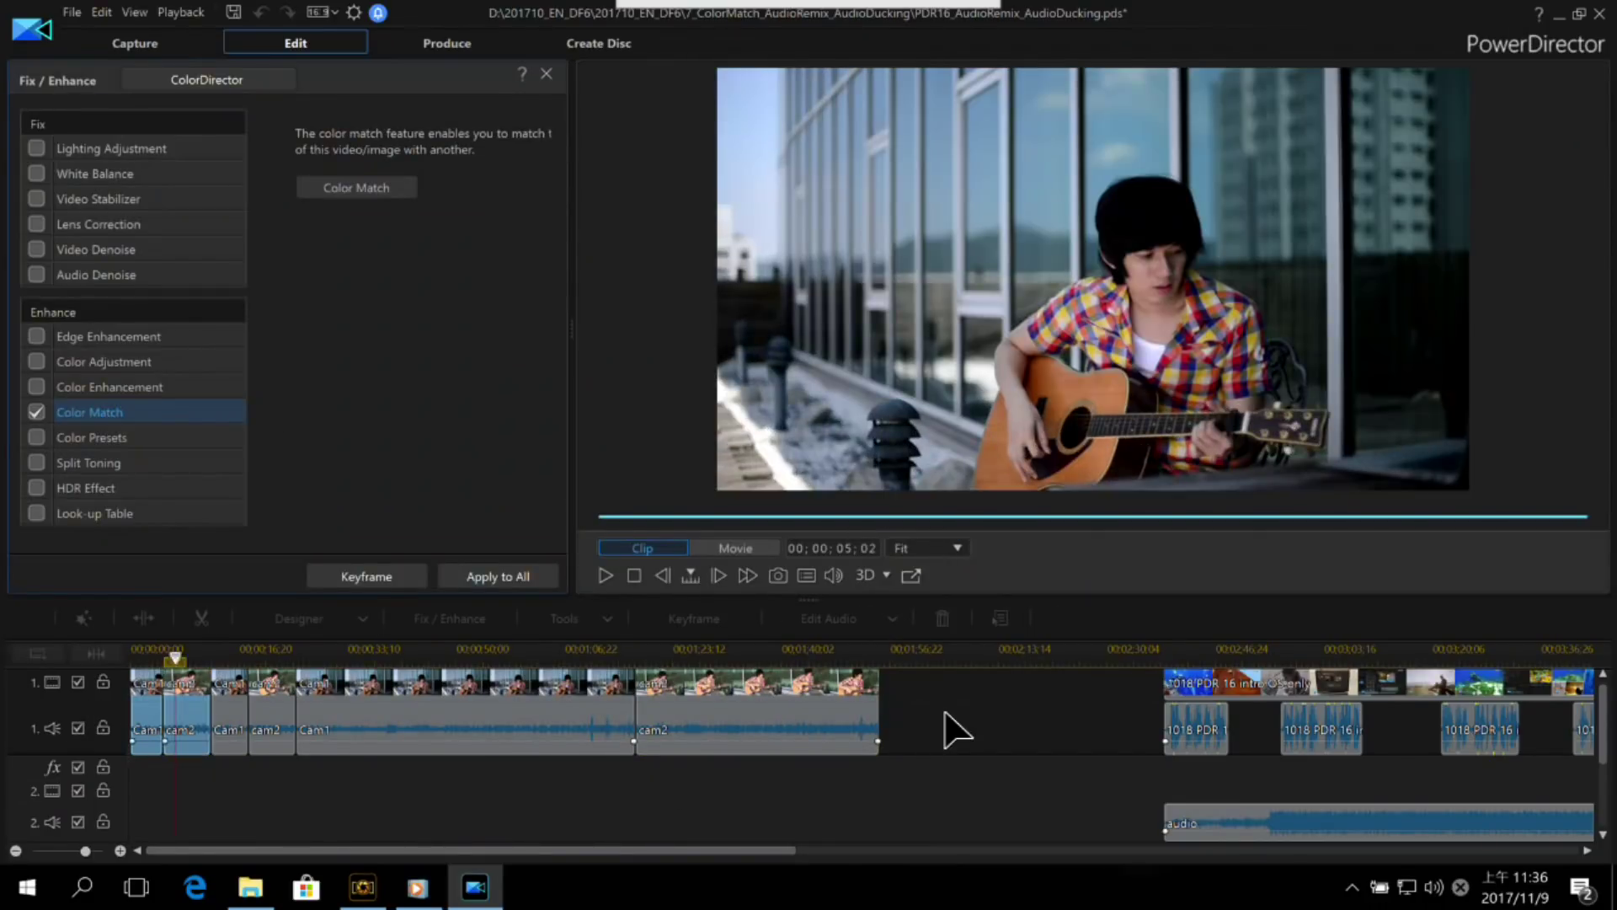
click(946, 729)
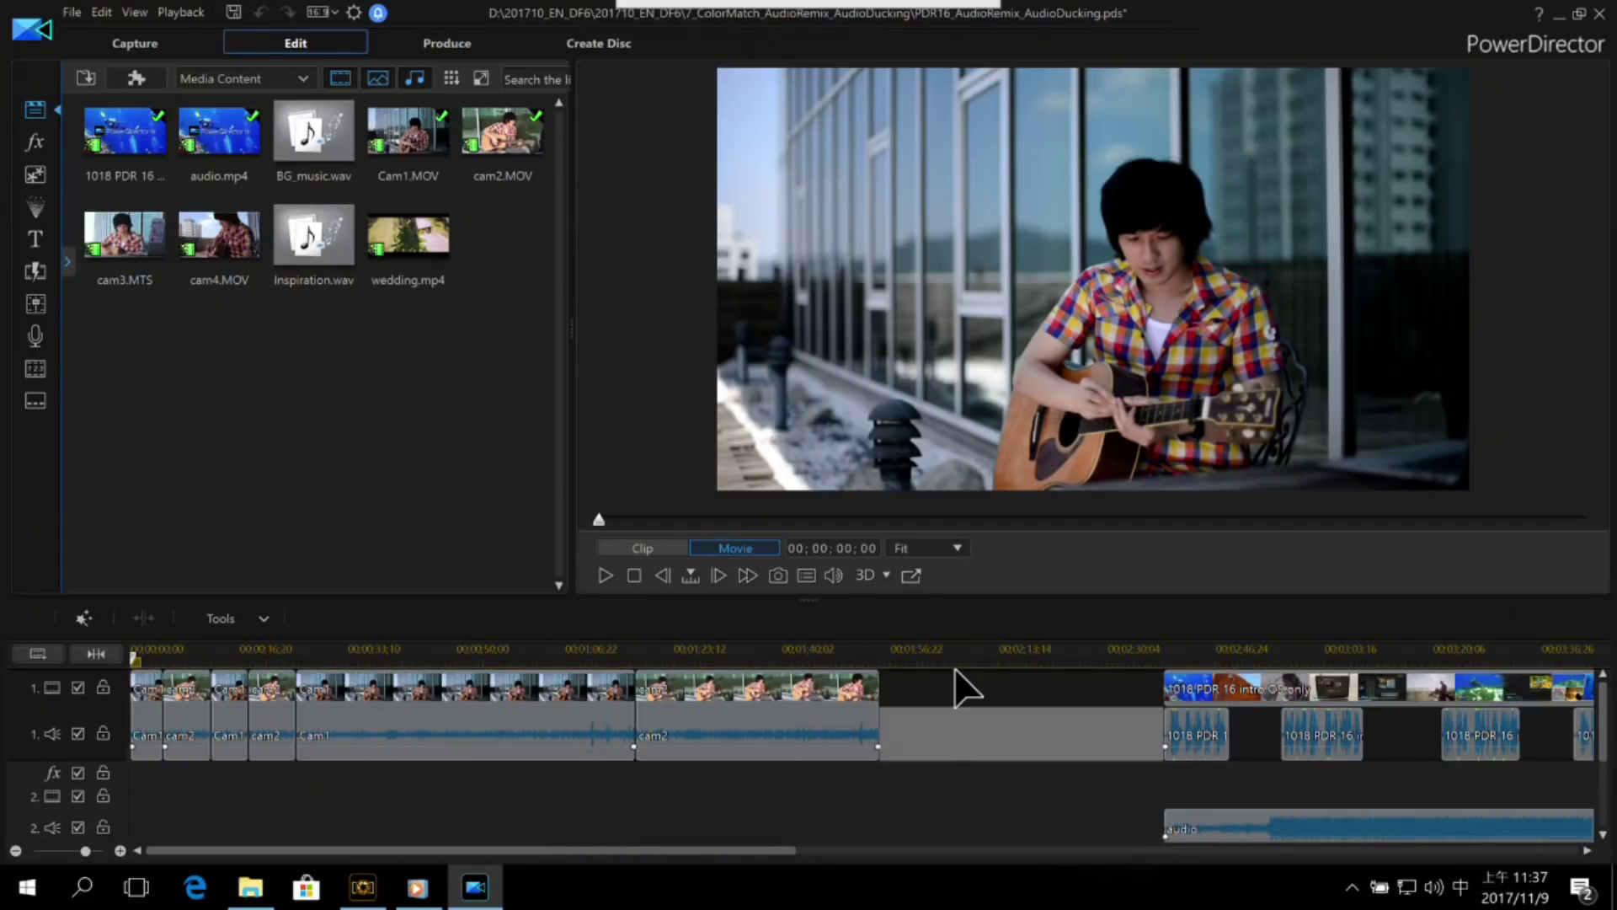
Step: Delete all Cam1 and cam2 clips from the timeline and close the gap before the 1018 PDR 16 intro clip
drag(977, 679, 150, 766)
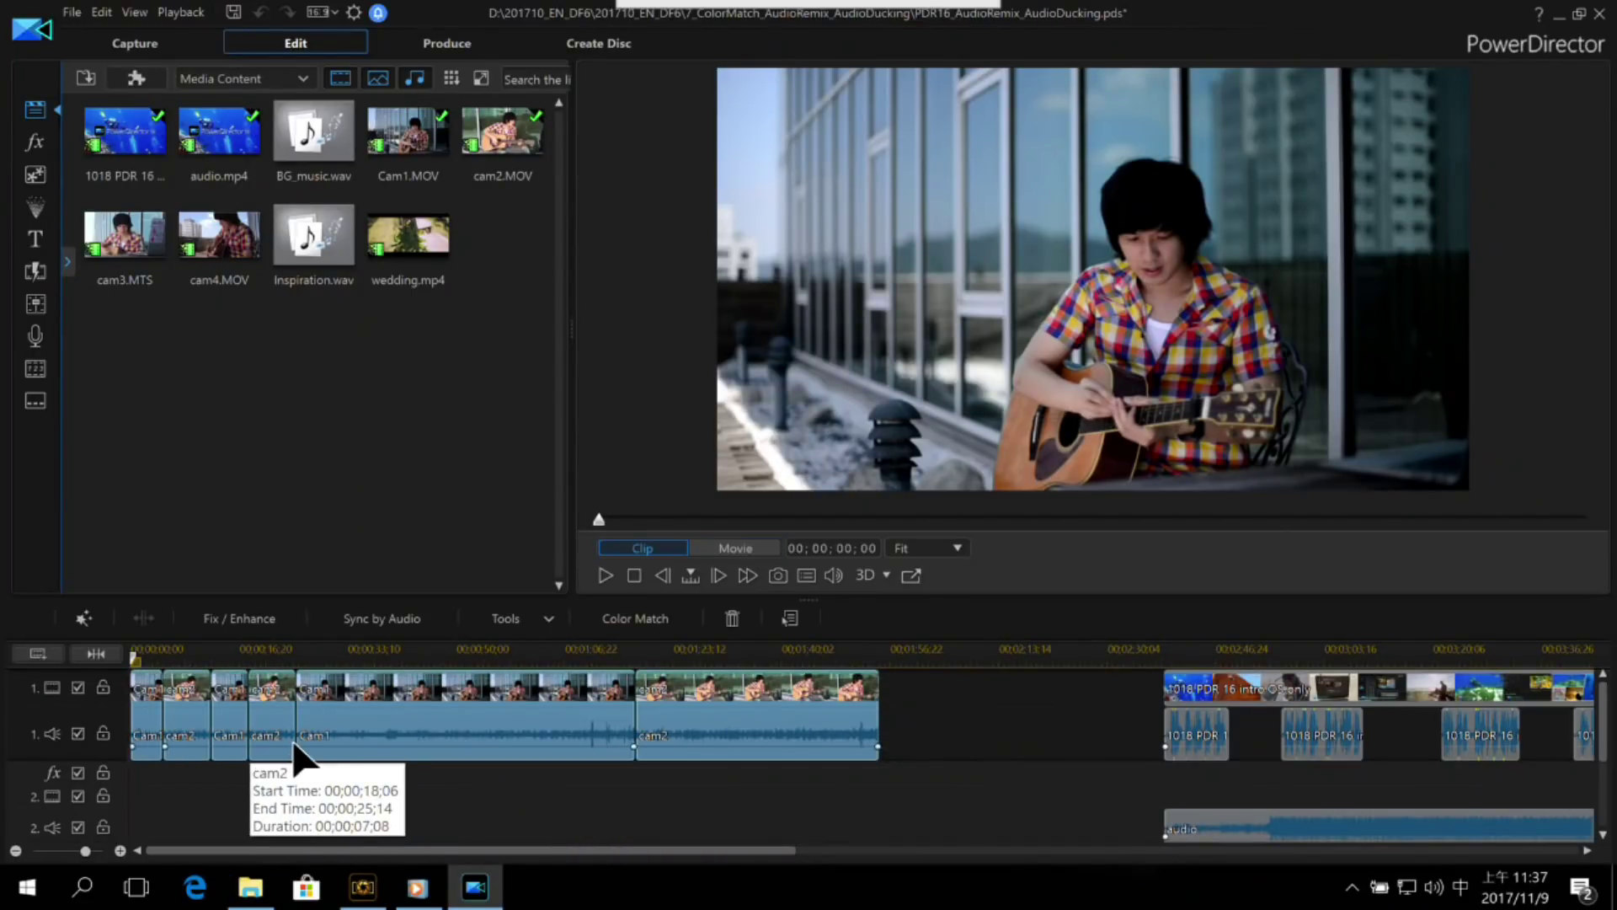
key(Delete)
click(985, 718)
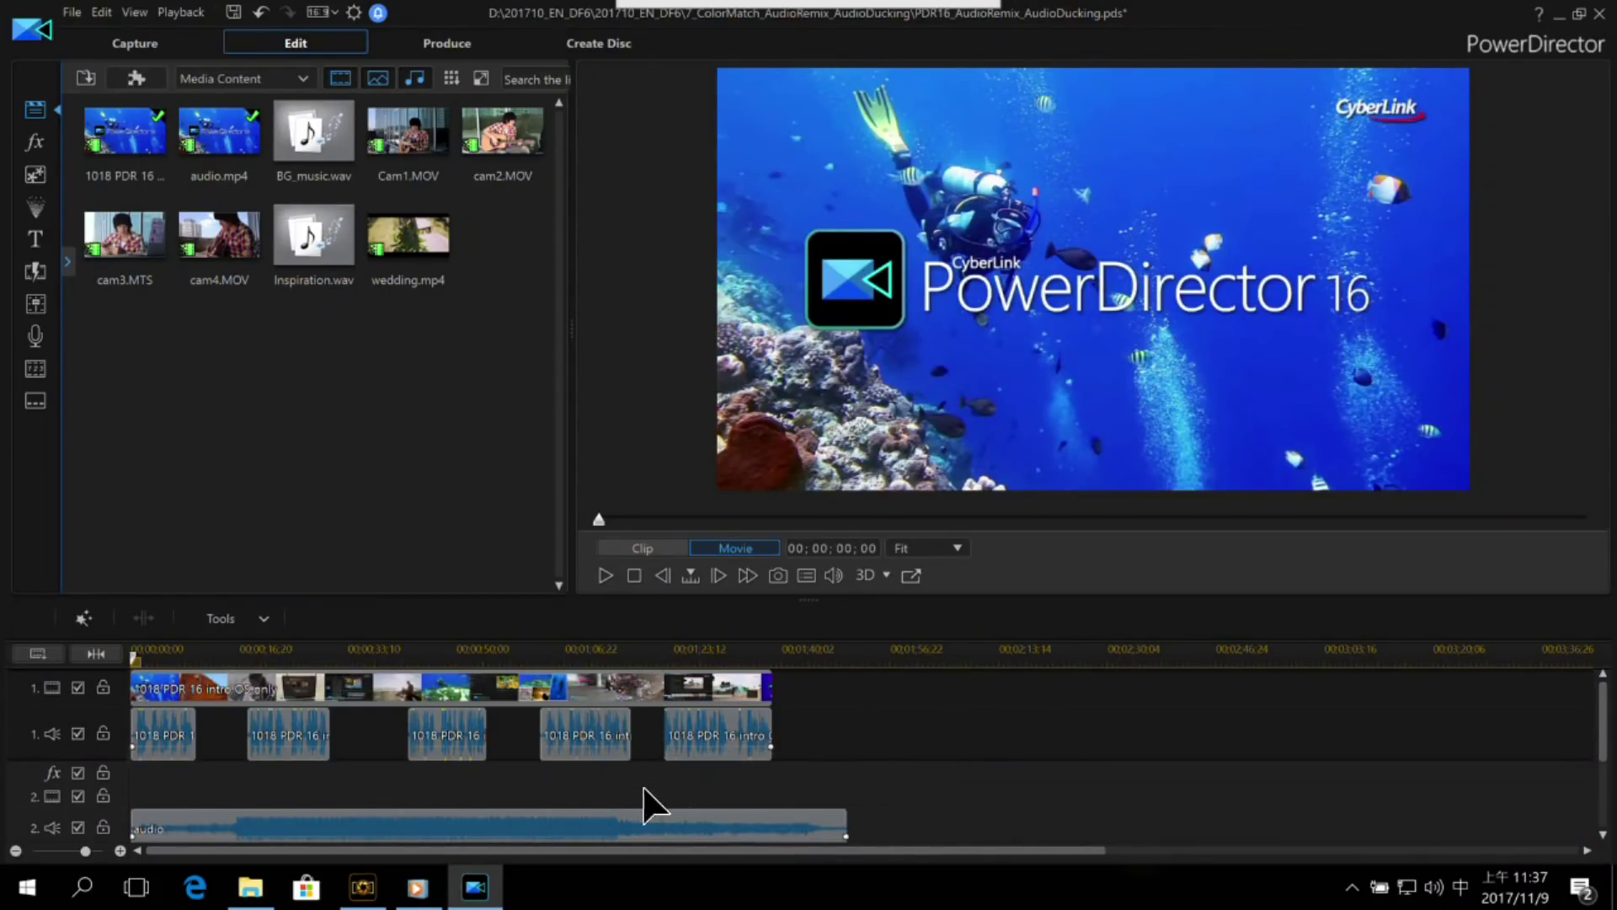
Step: Replace the audio clip on audio track 2 with Inspiration.wav, starting at the beginning of the timeline
click(584, 825)
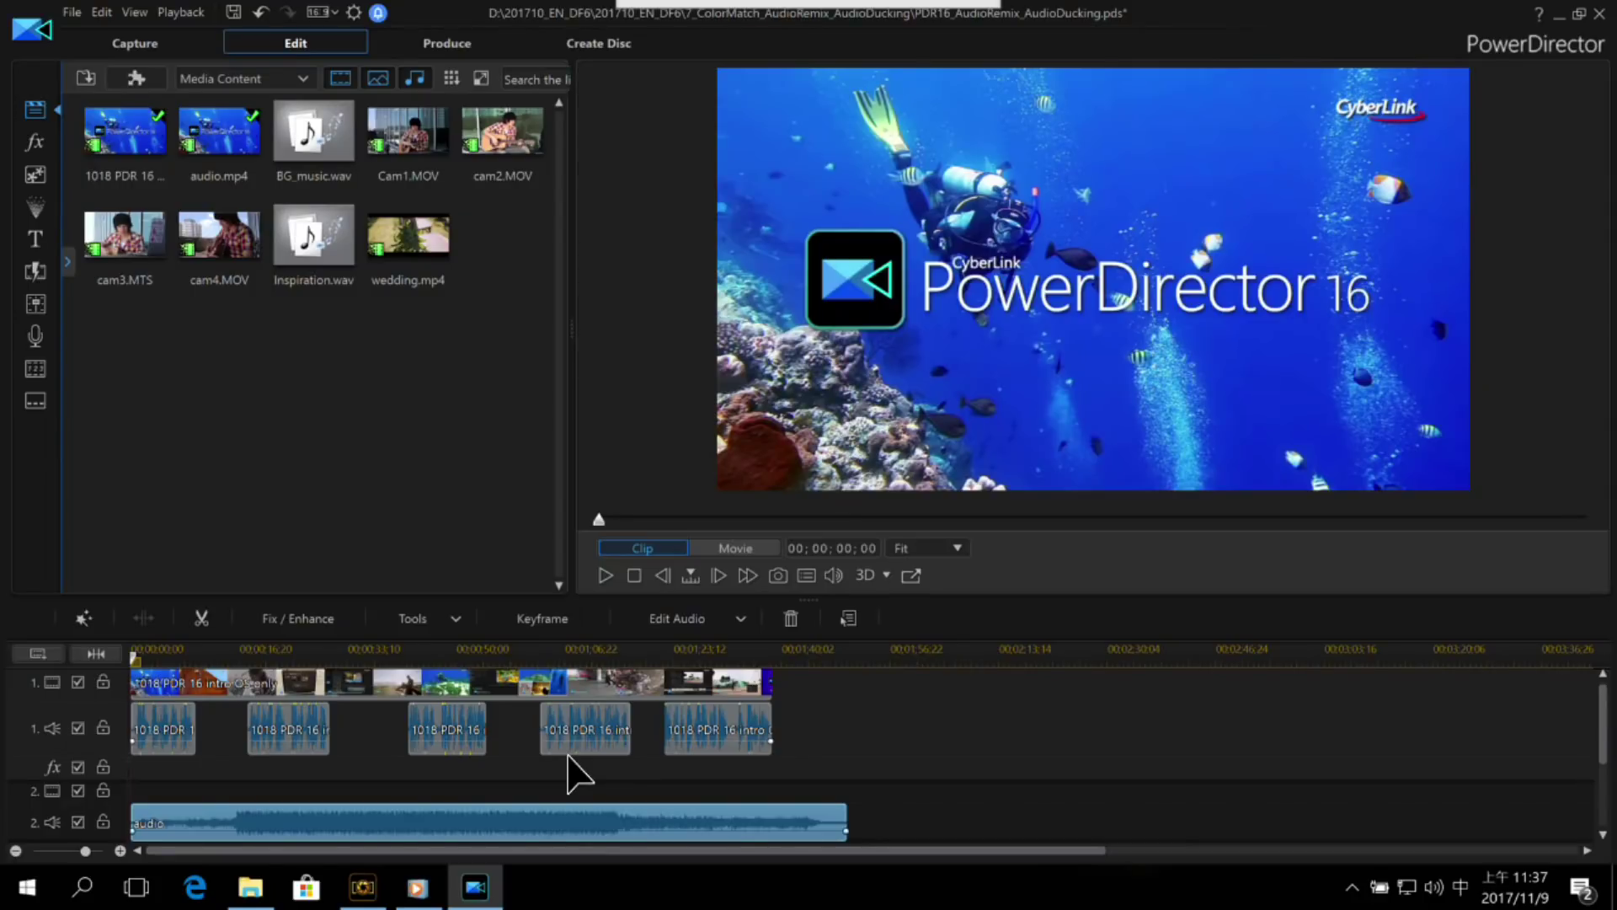
key(Delete)
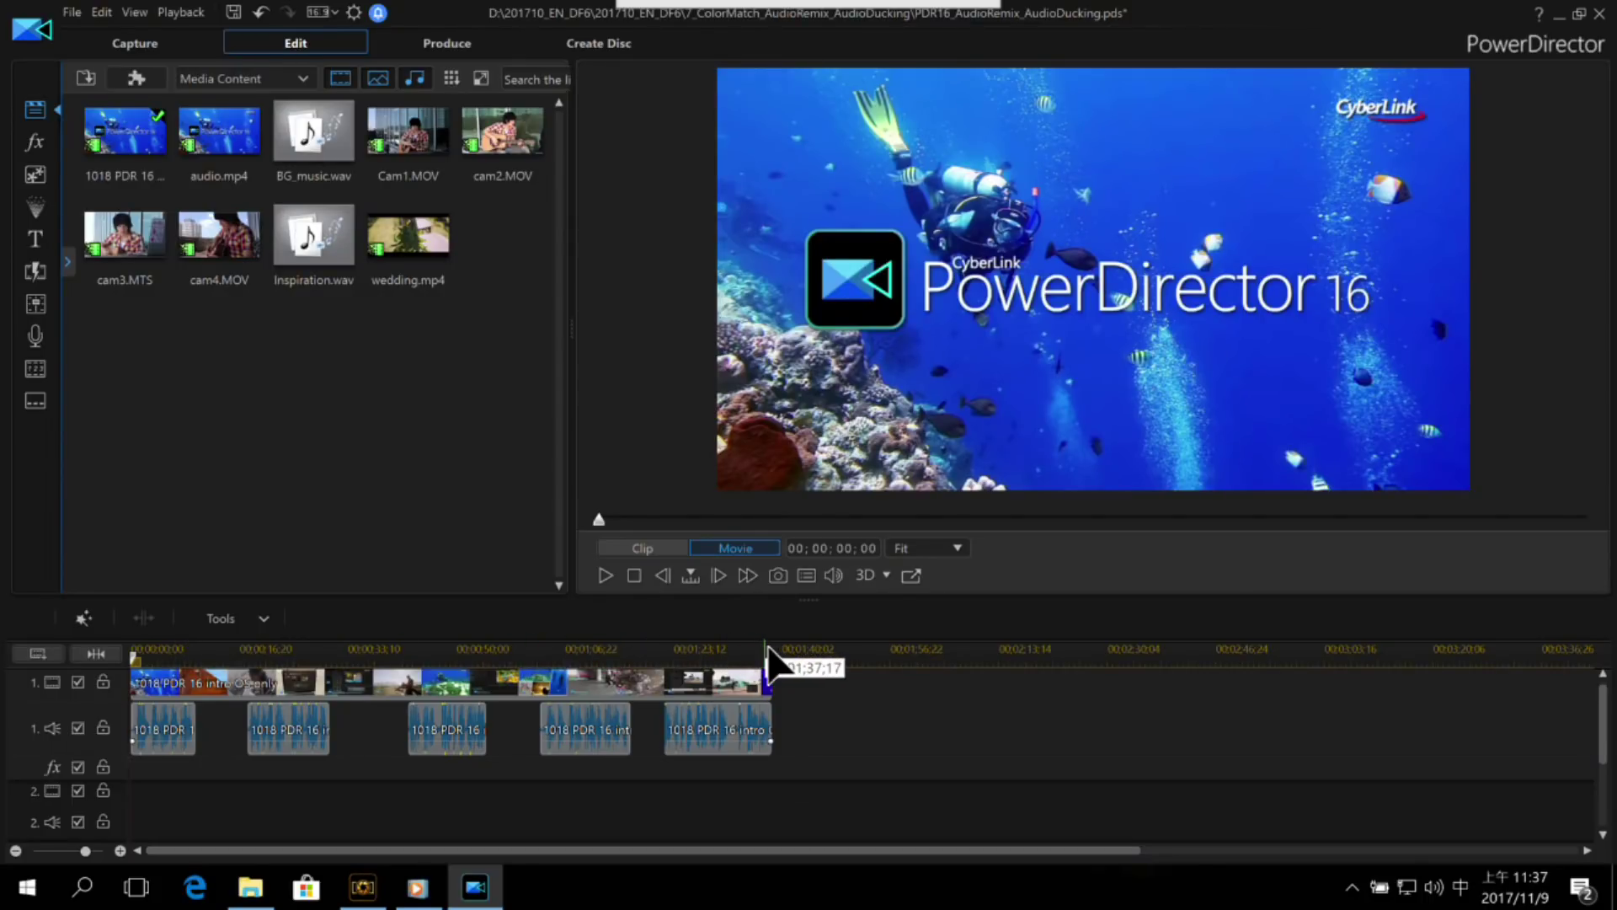
click(767, 652)
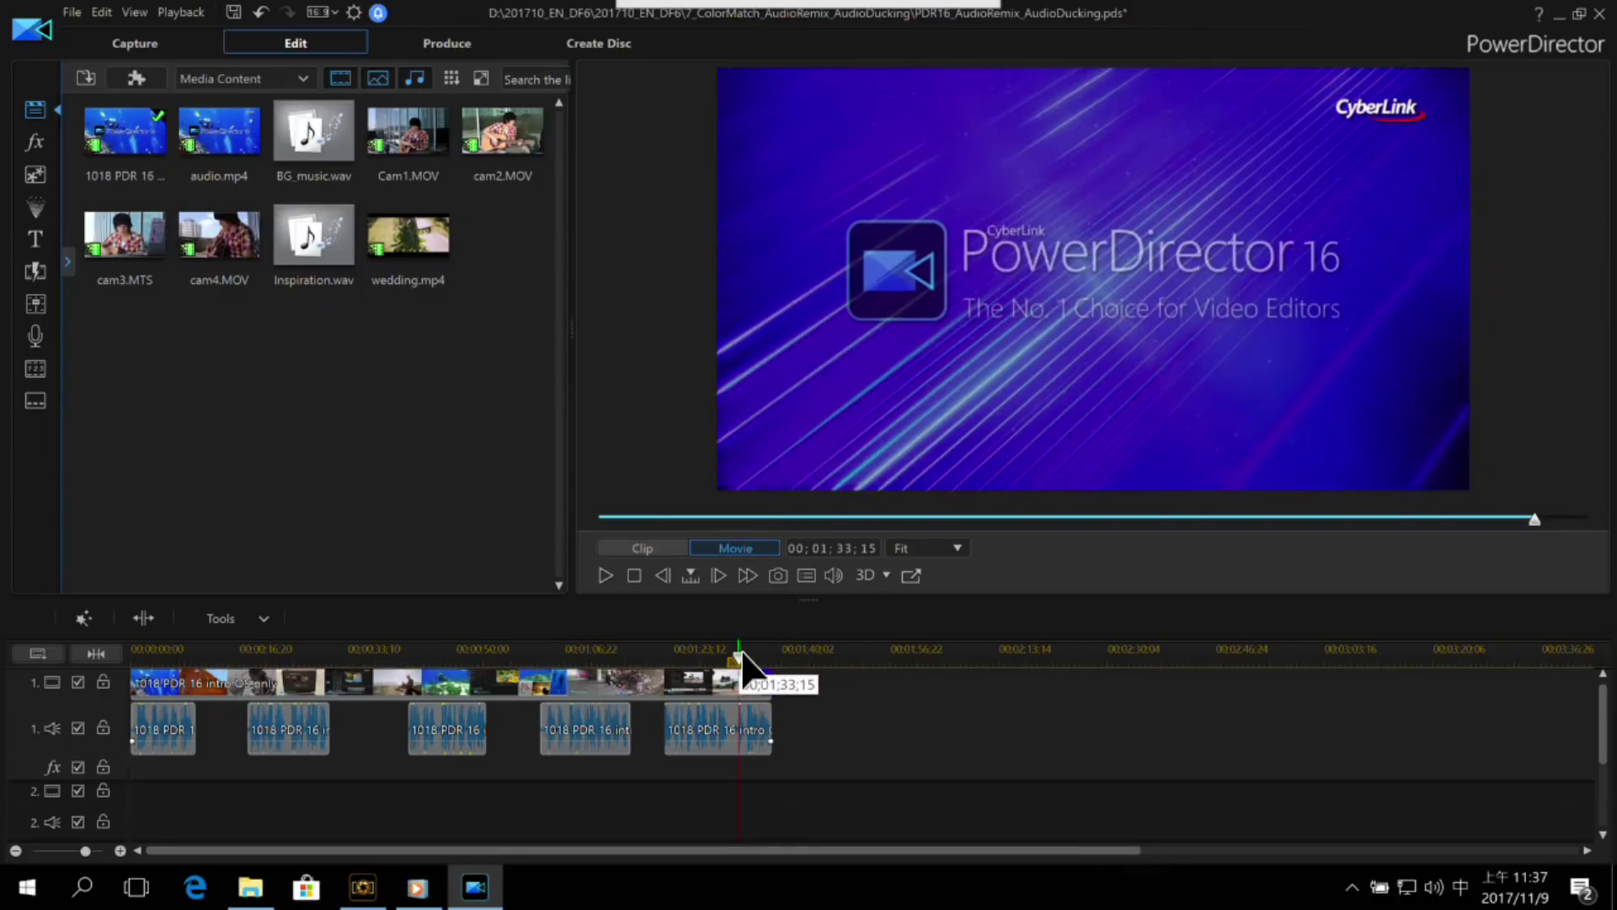
click(769, 657)
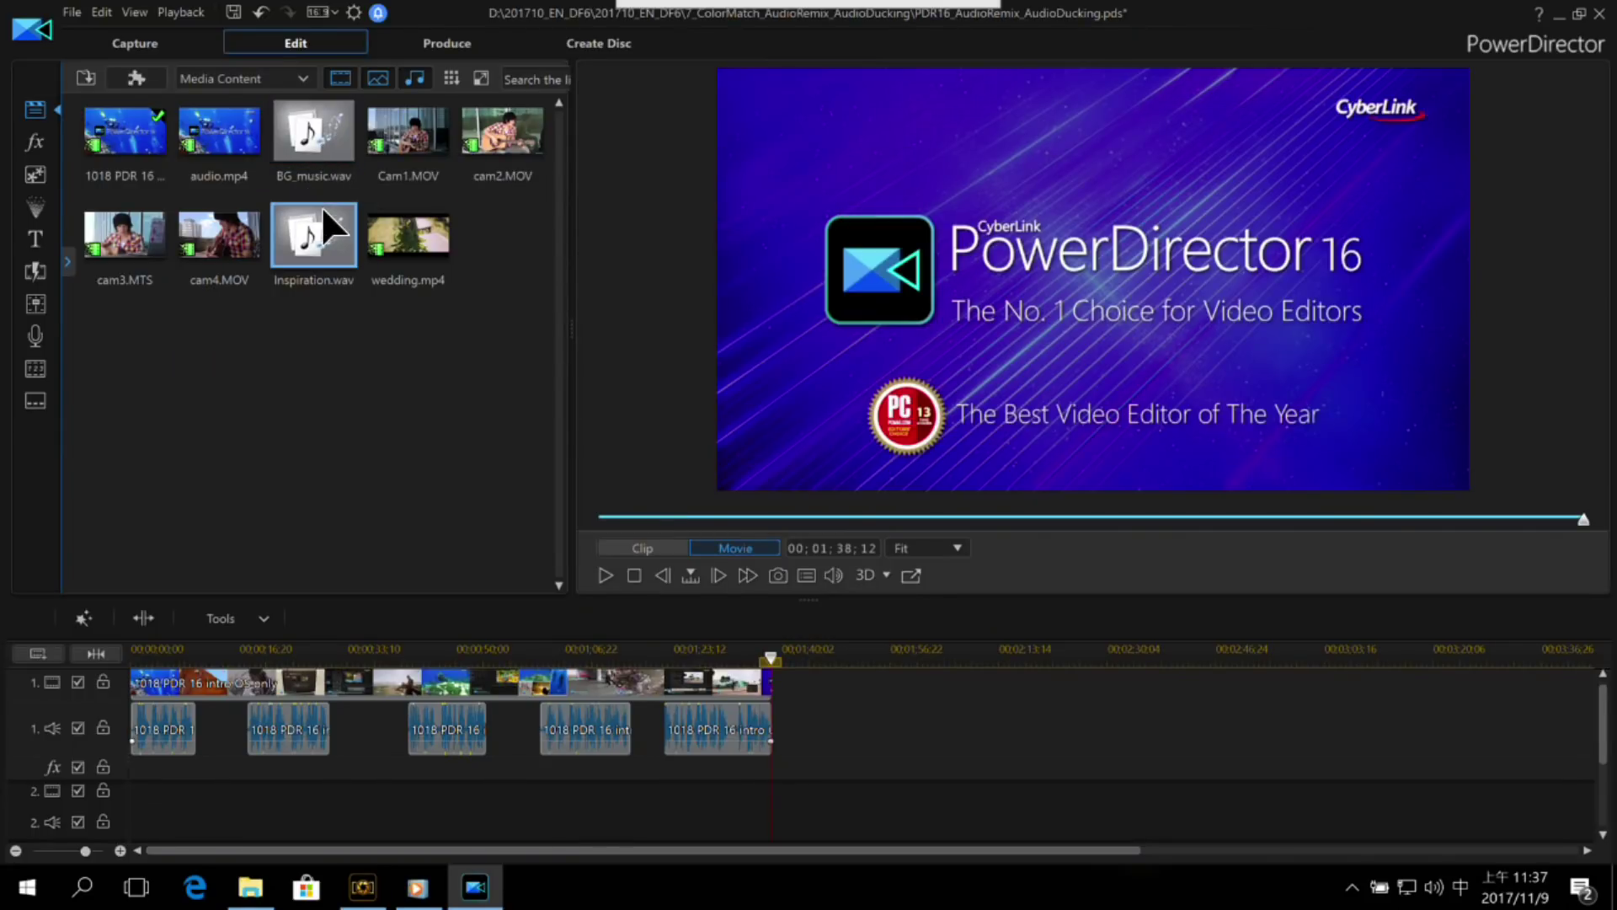
drag(325, 216, 127, 822)
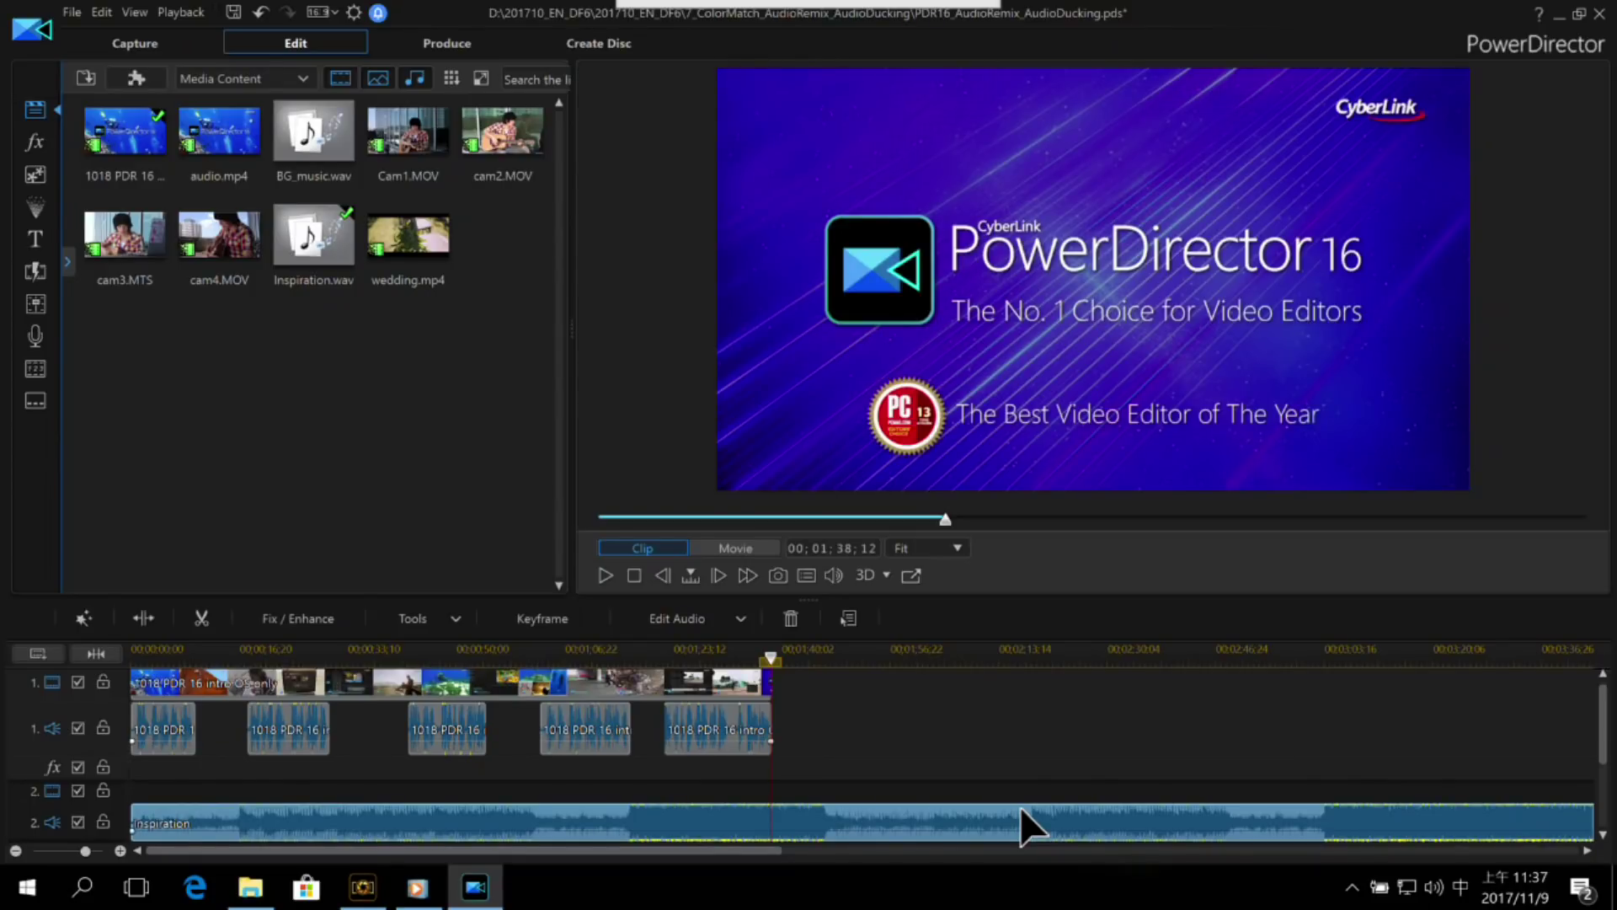
Step: Compare the Inspiration music's length with the intro video, finishing with the playhead at the video's end and nothing selected
click(811, 657)
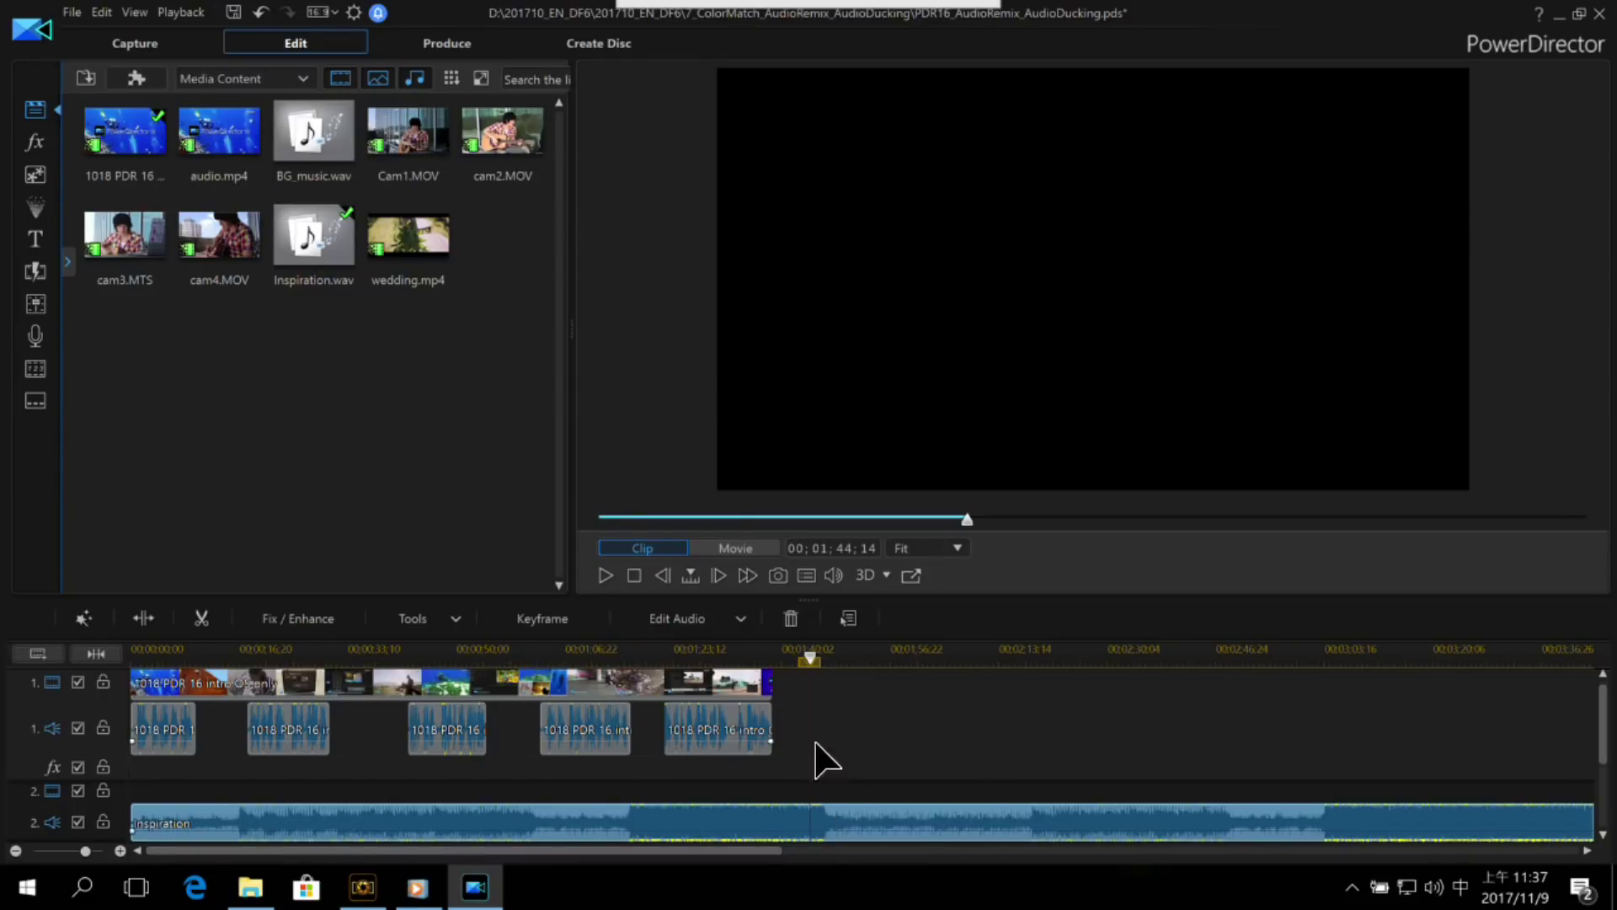
click(495, 661)
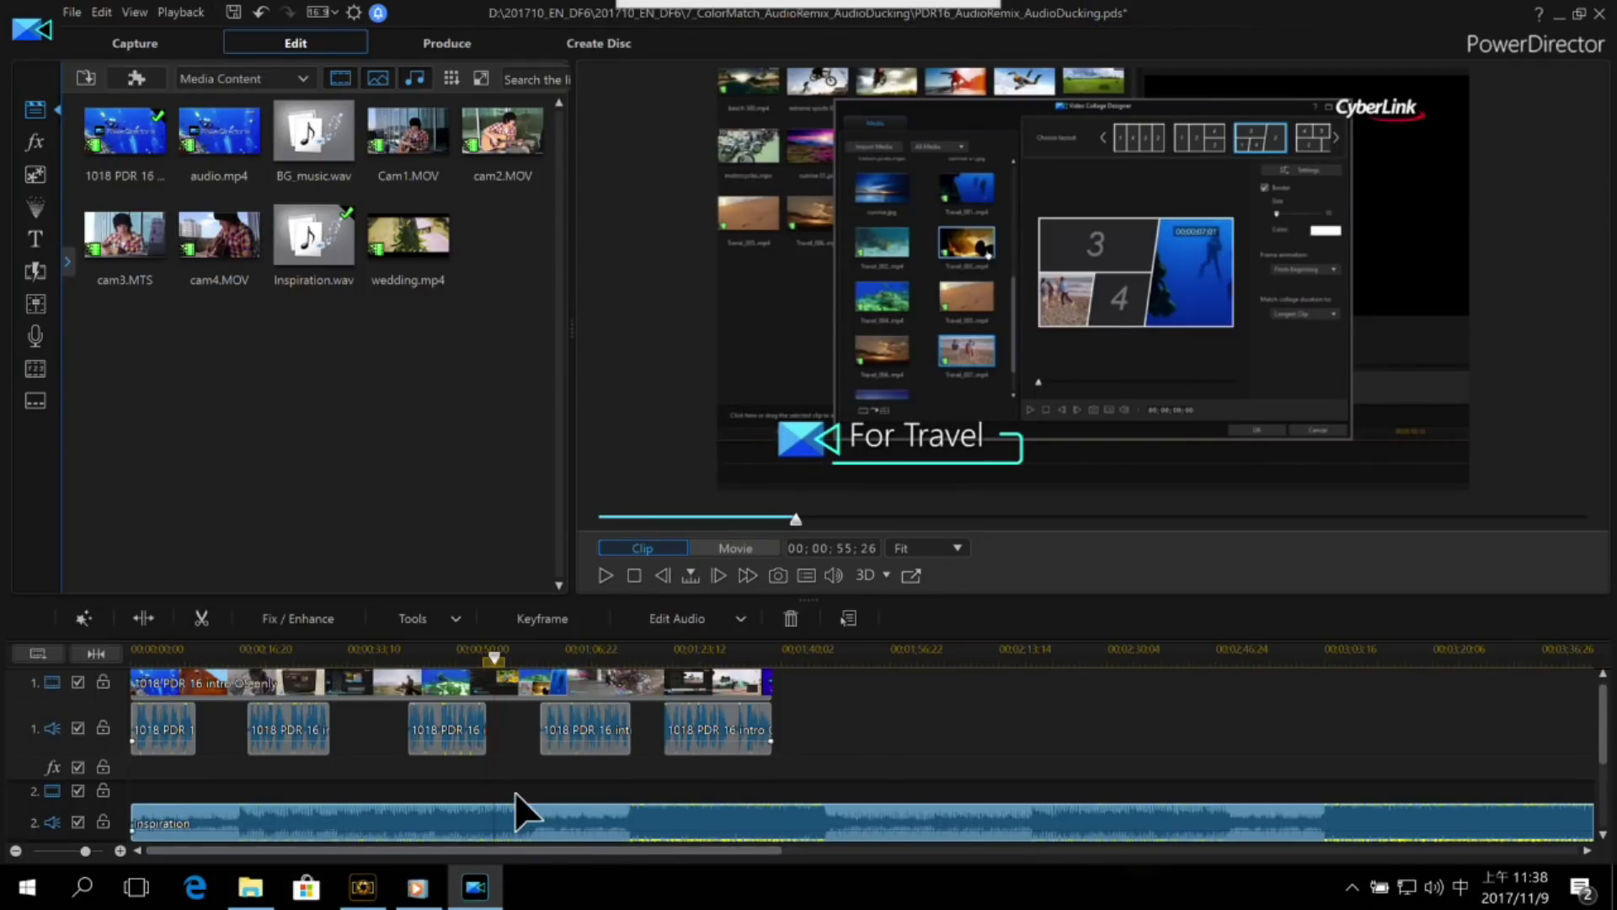
click(776, 662)
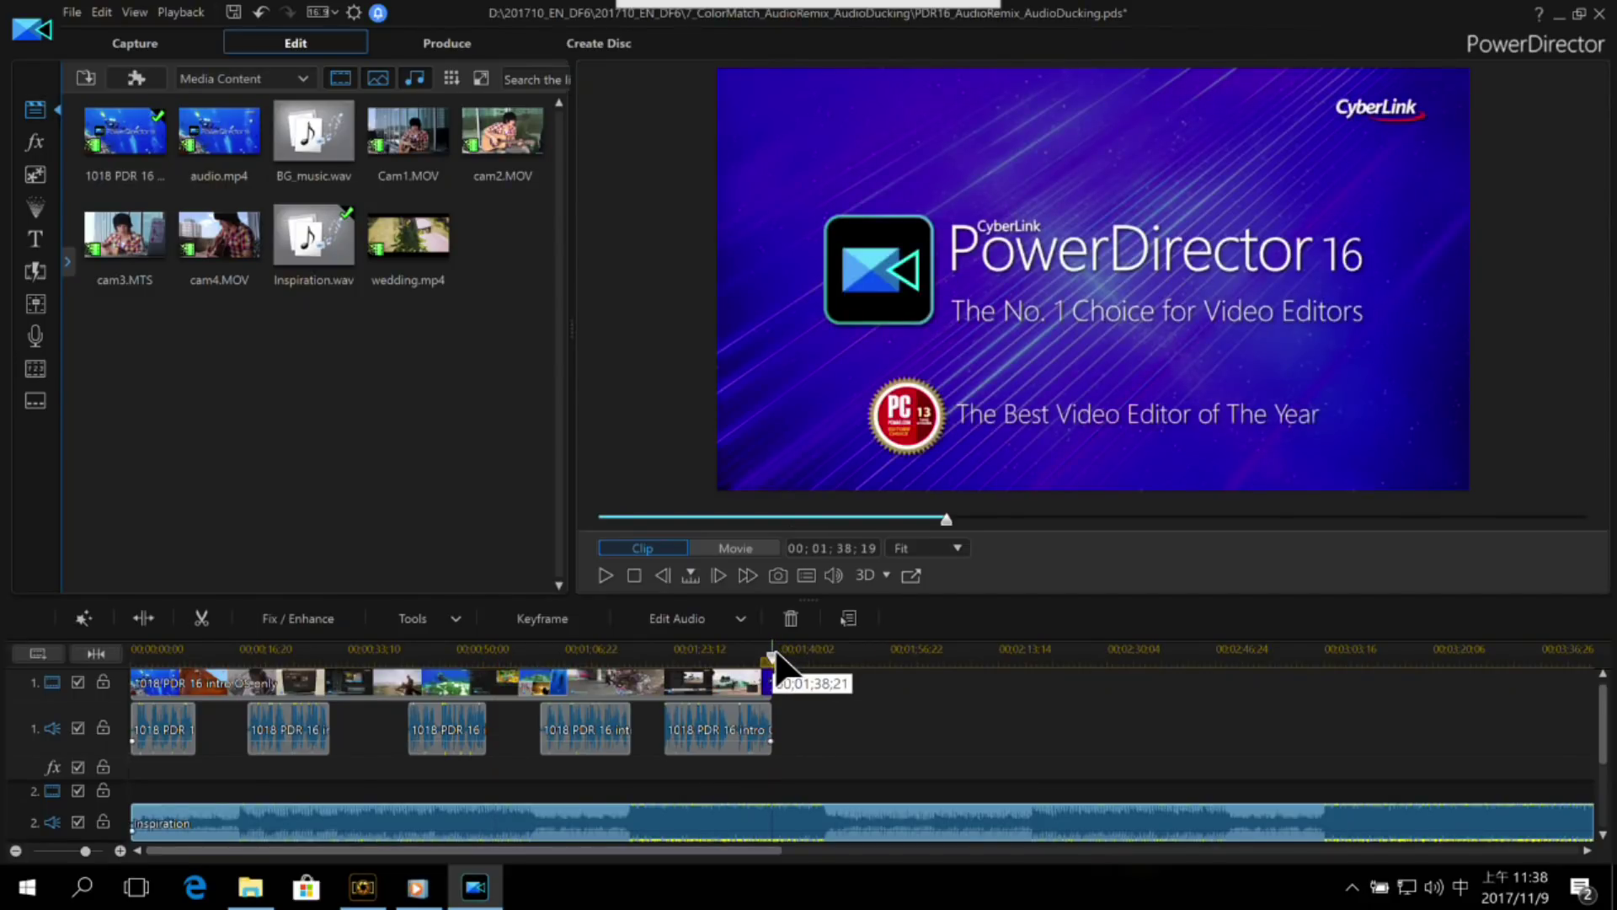
click(350, 784)
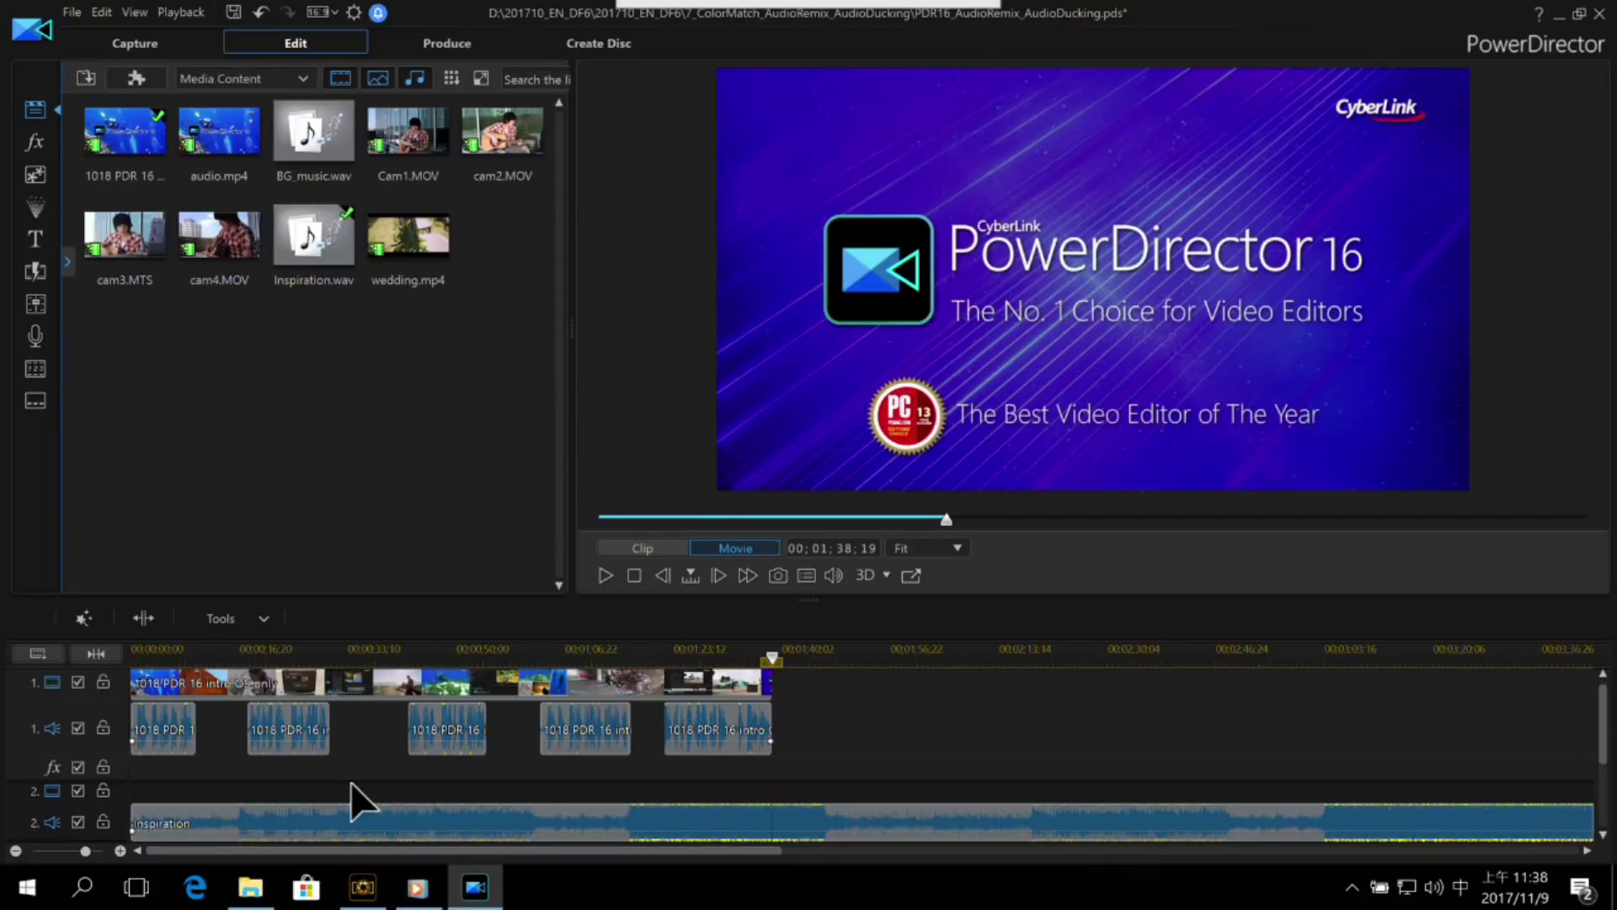
Step: Open the Inspiration music clip in AudioDirector and place Inspiration.wav at the start of Track 1 in the mix
click(309, 815)
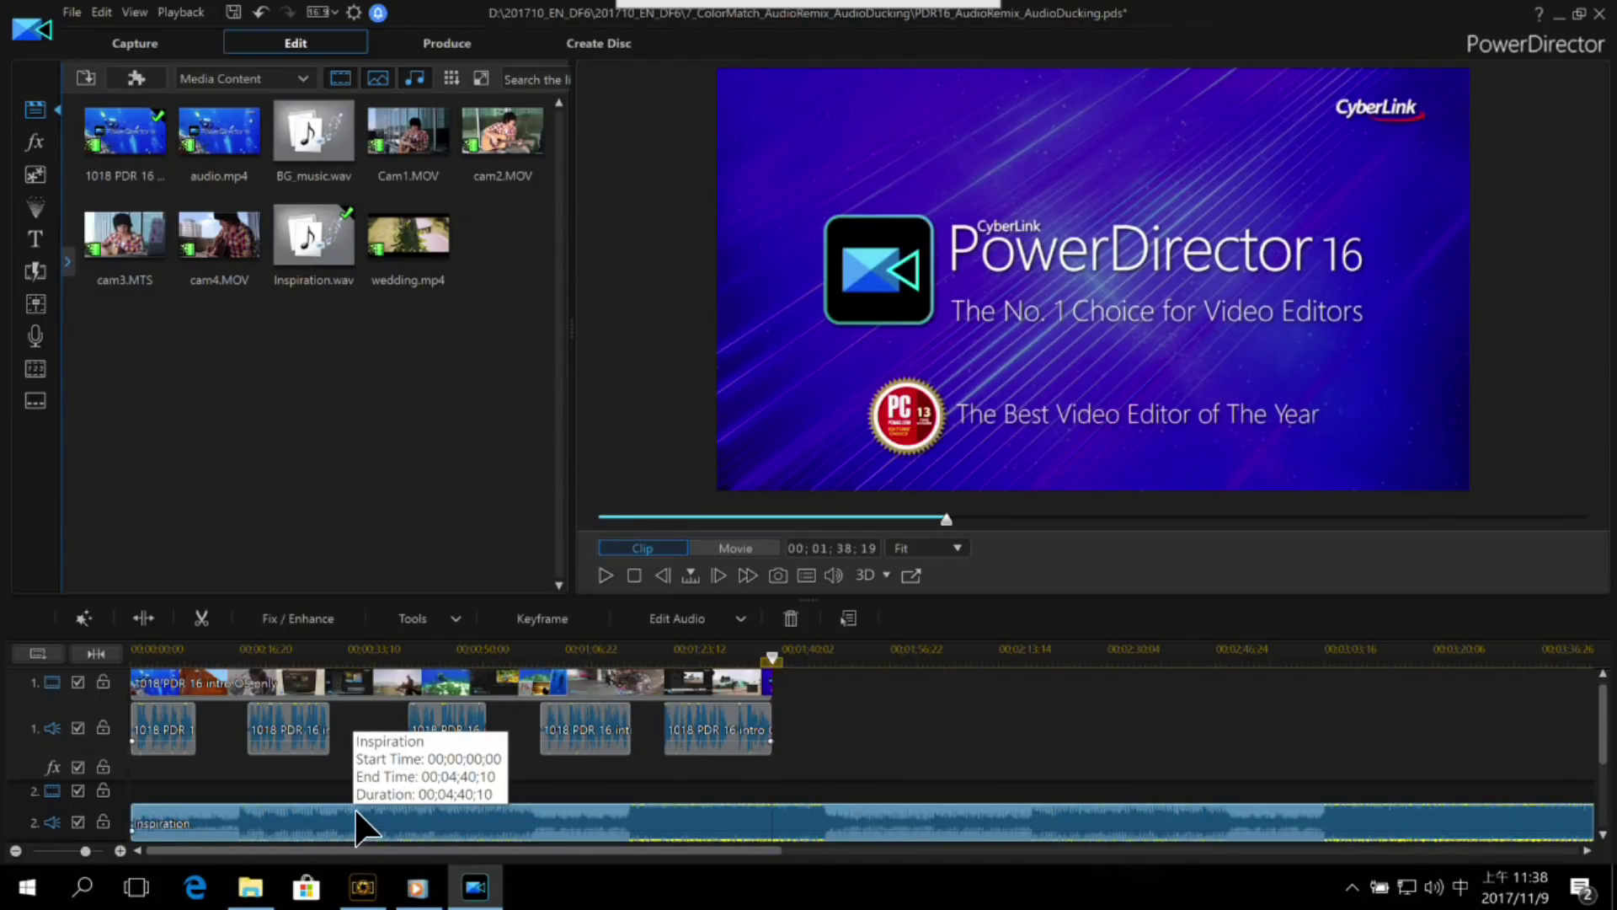
click(740, 615)
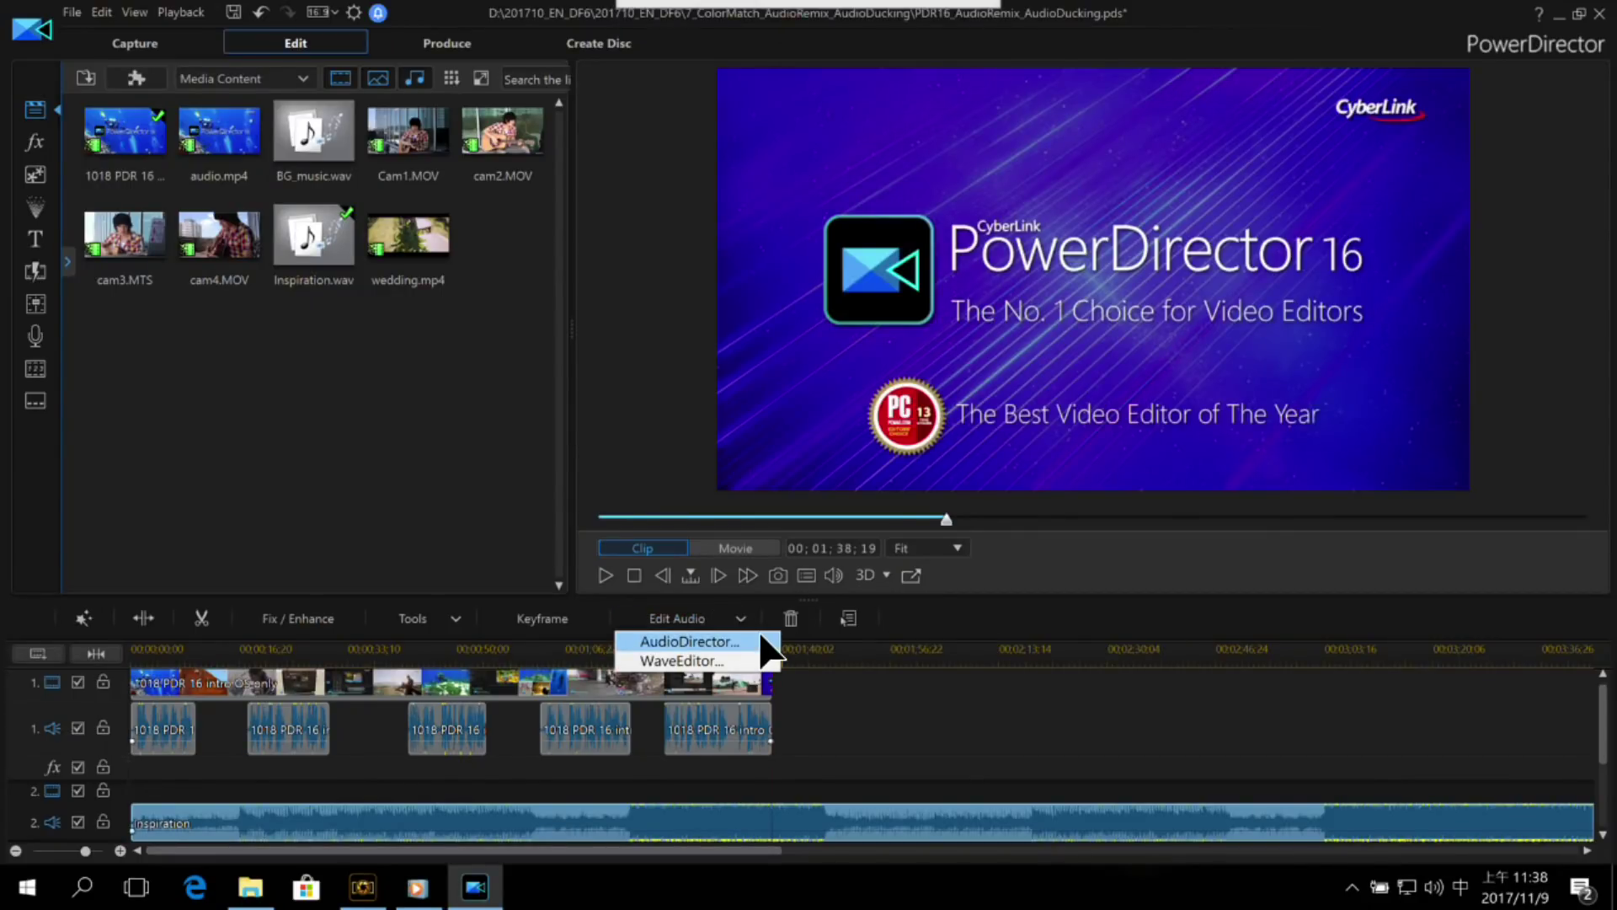
click(762, 637)
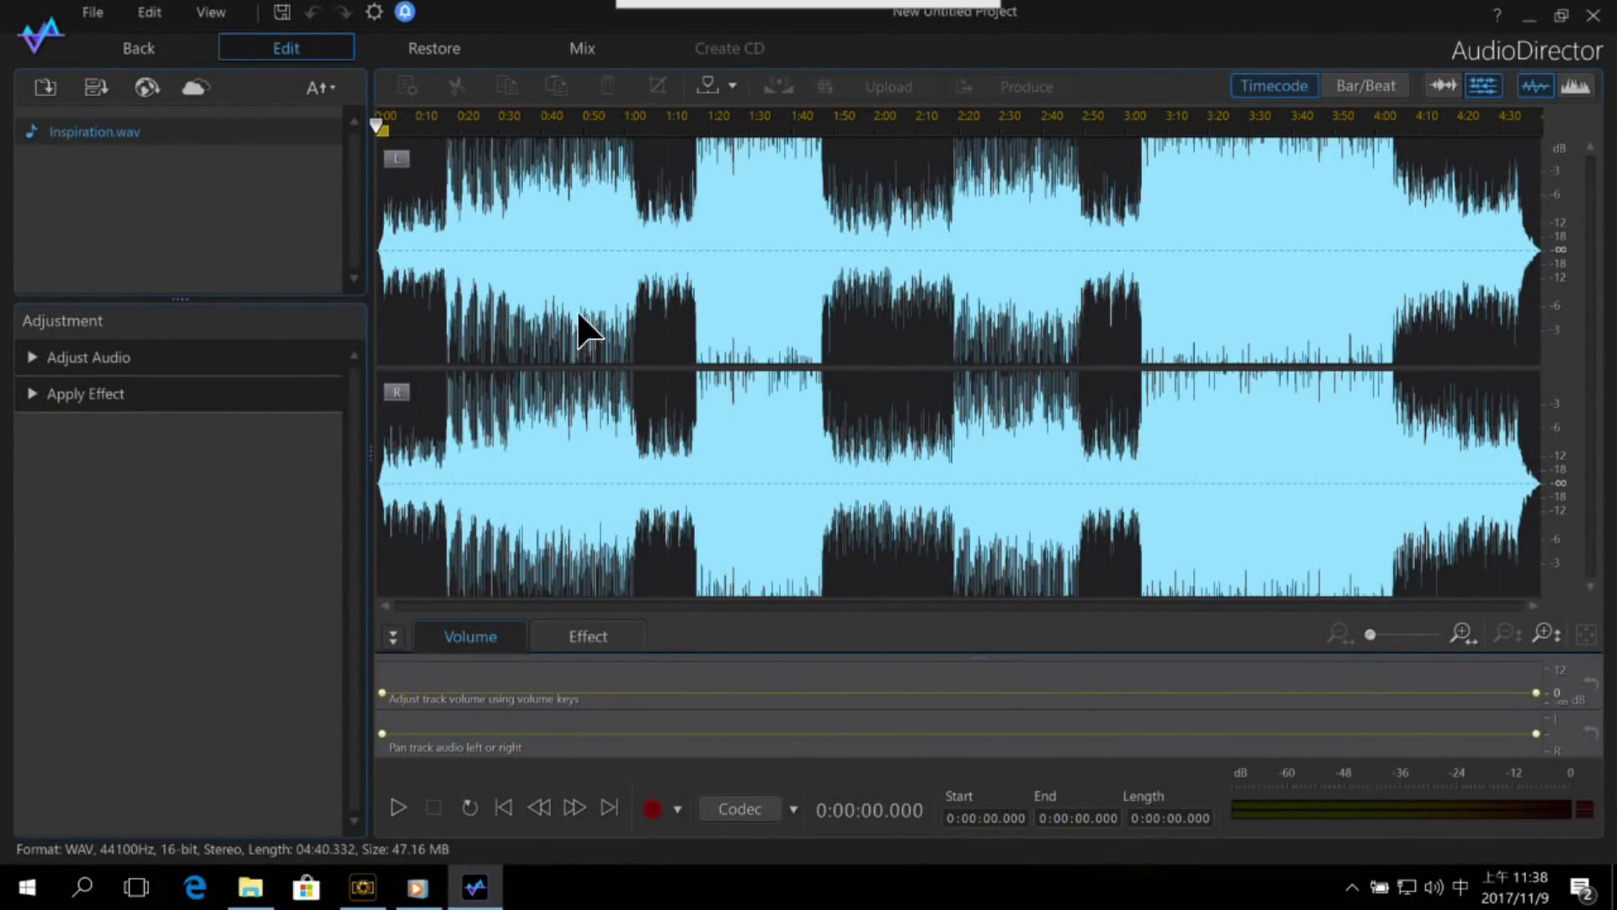
click(593, 52)
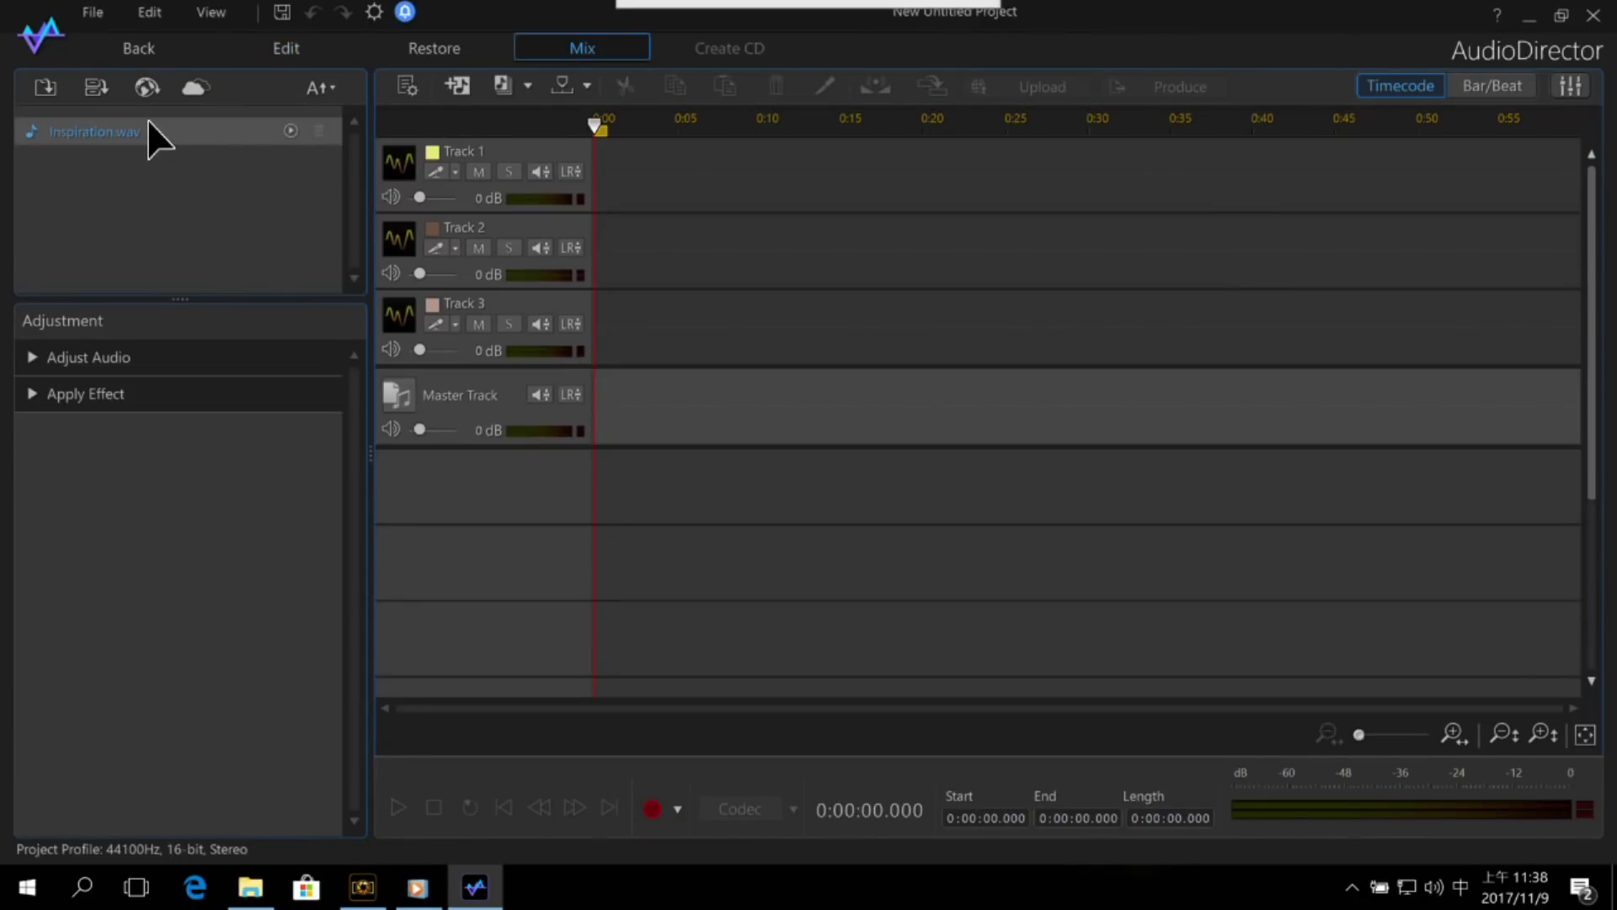
drag(125, 127, 600, 193)
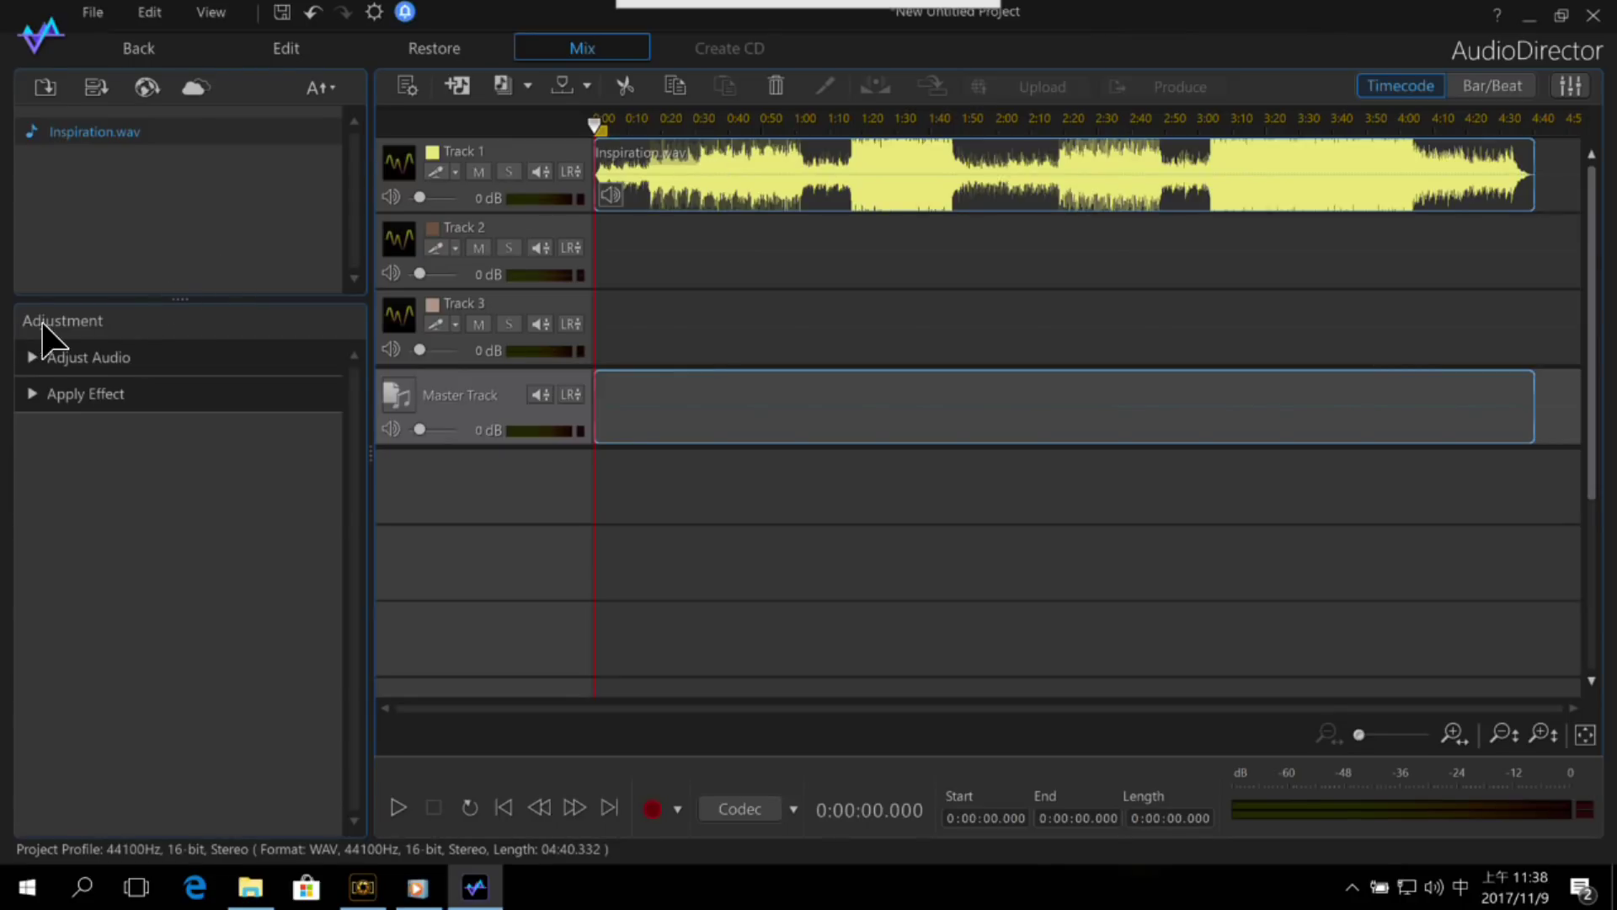
Step: Shorten the Inspiration.wav clip to 0:01:38.332 with Adjust Length (auto remix) and apply it
click(35, 352)
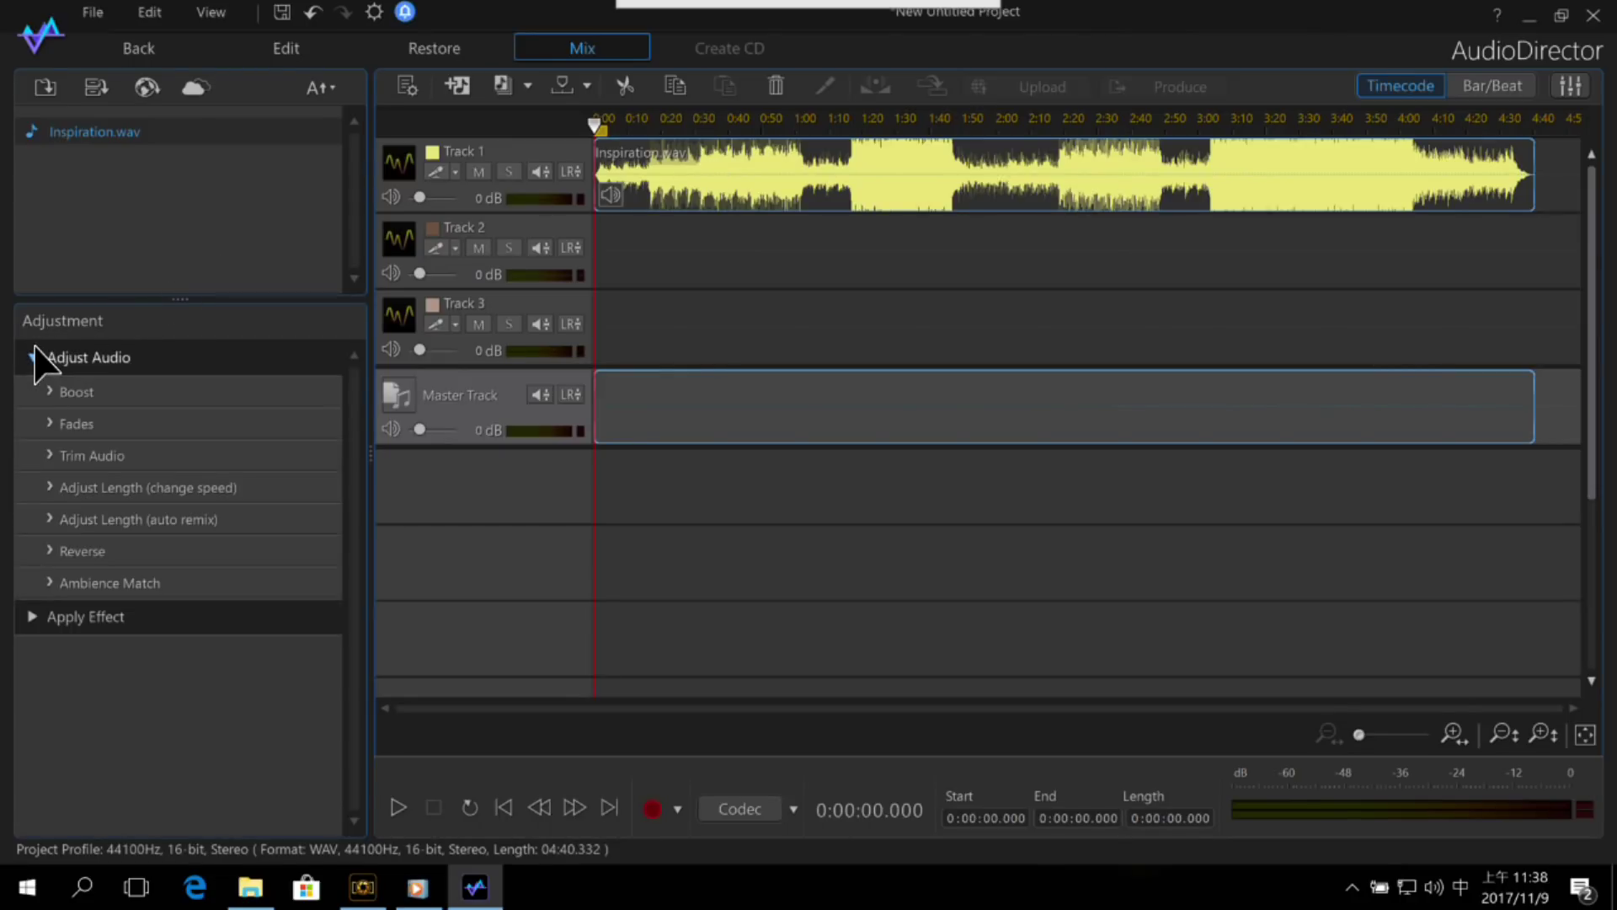
click(48, 518)
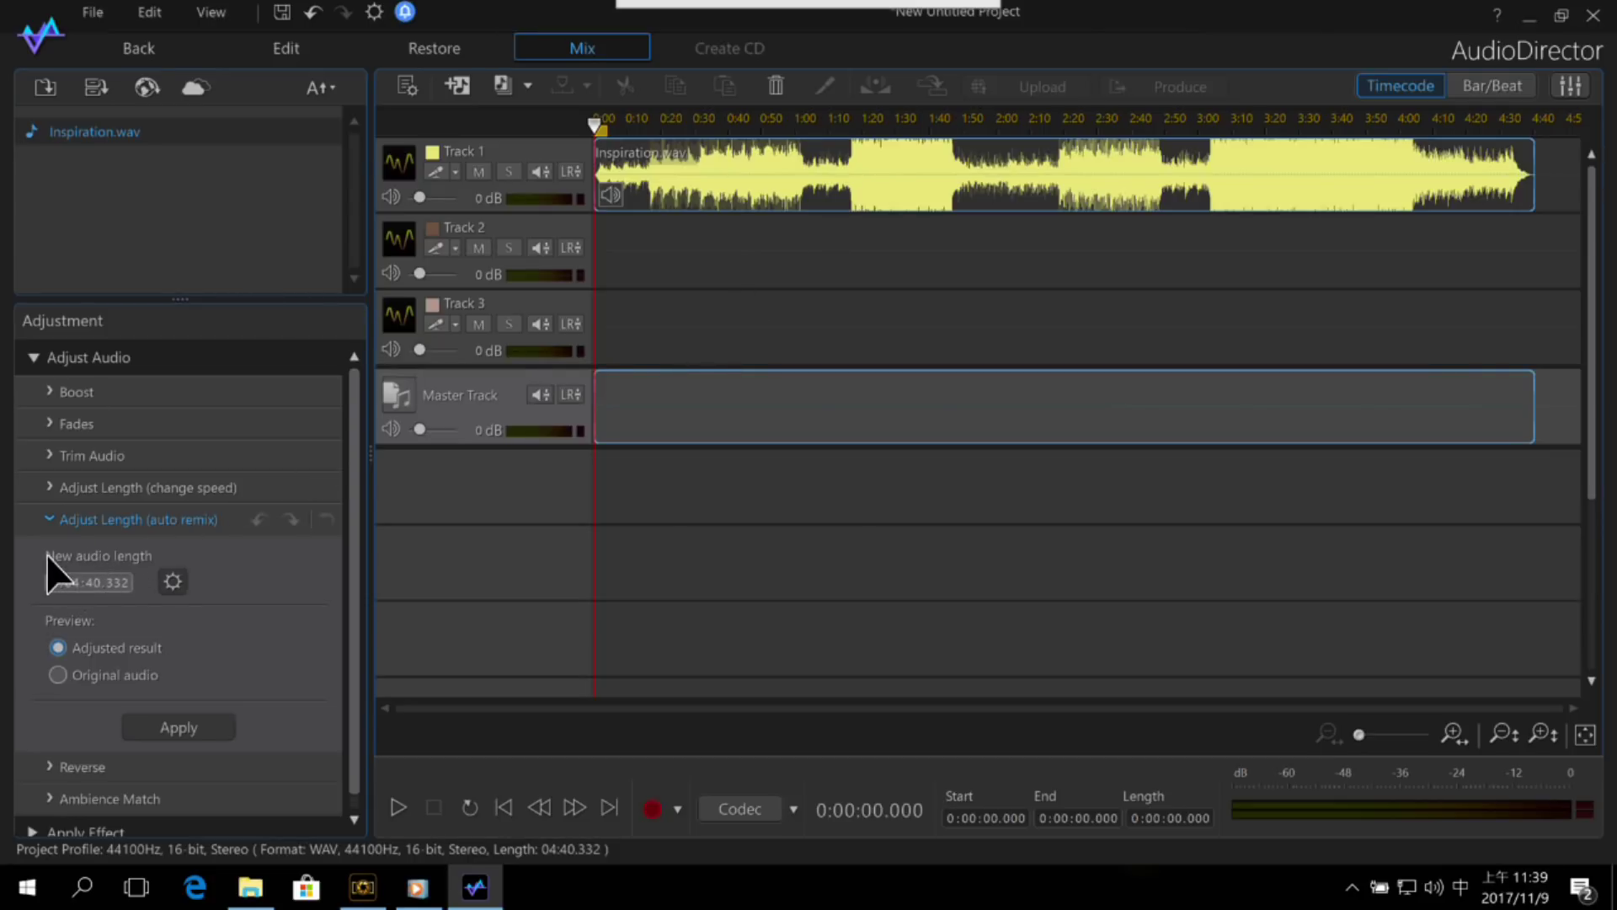
click(74, 583)
key(shift)
text(0)
click(203, 721)
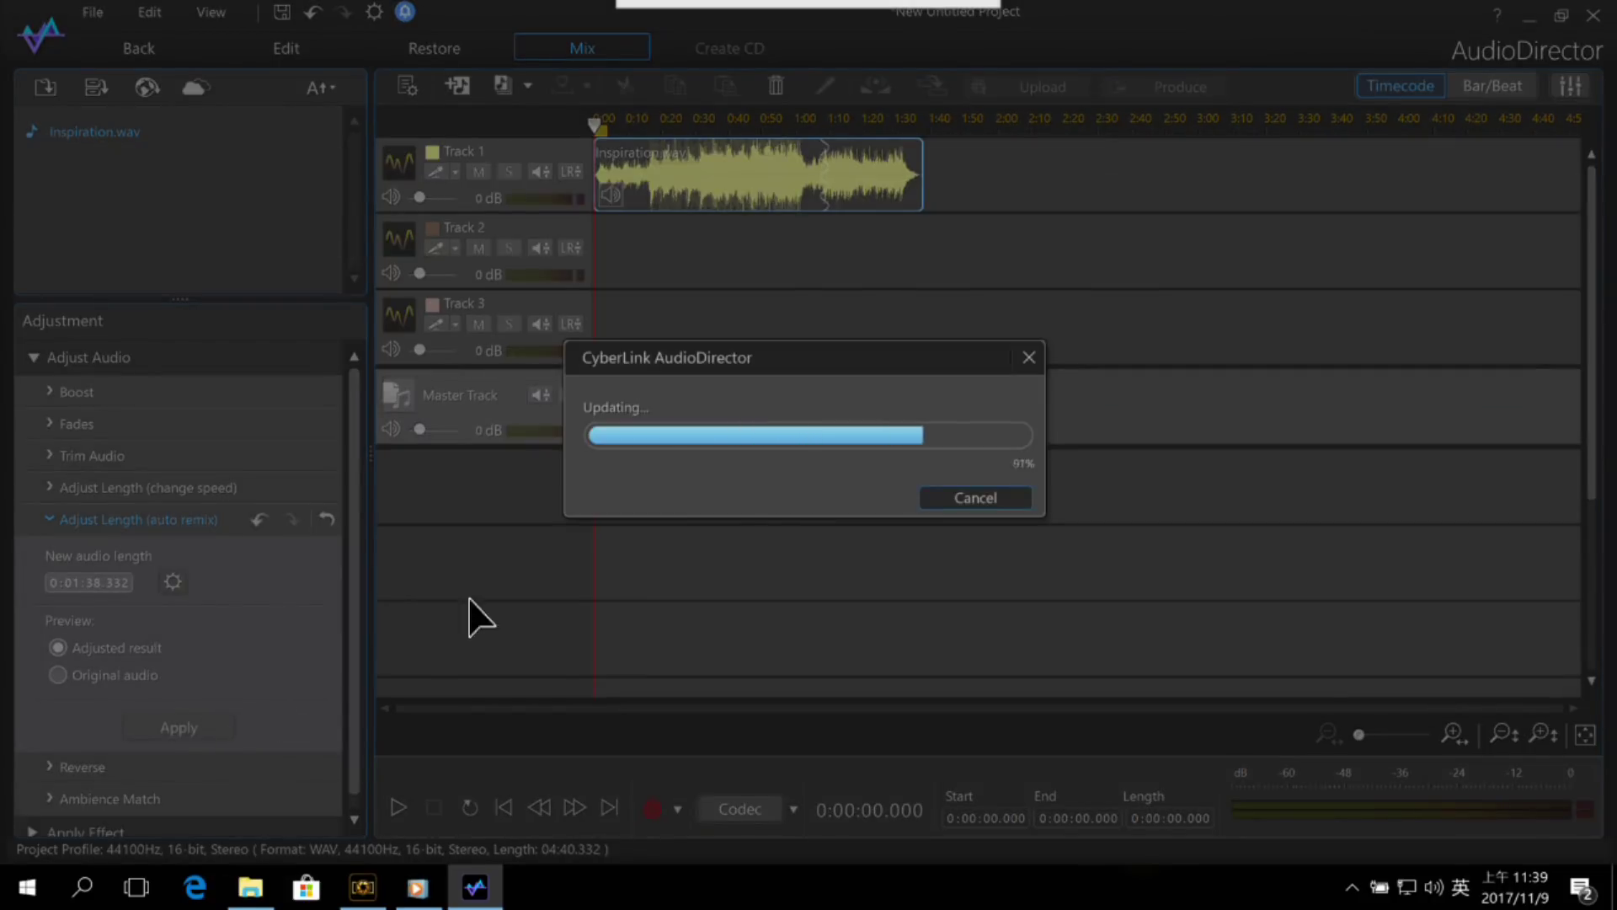
Step: Listen to the remixed music from about 1:04 until just past the remix transition
mouse_move(829, 163)
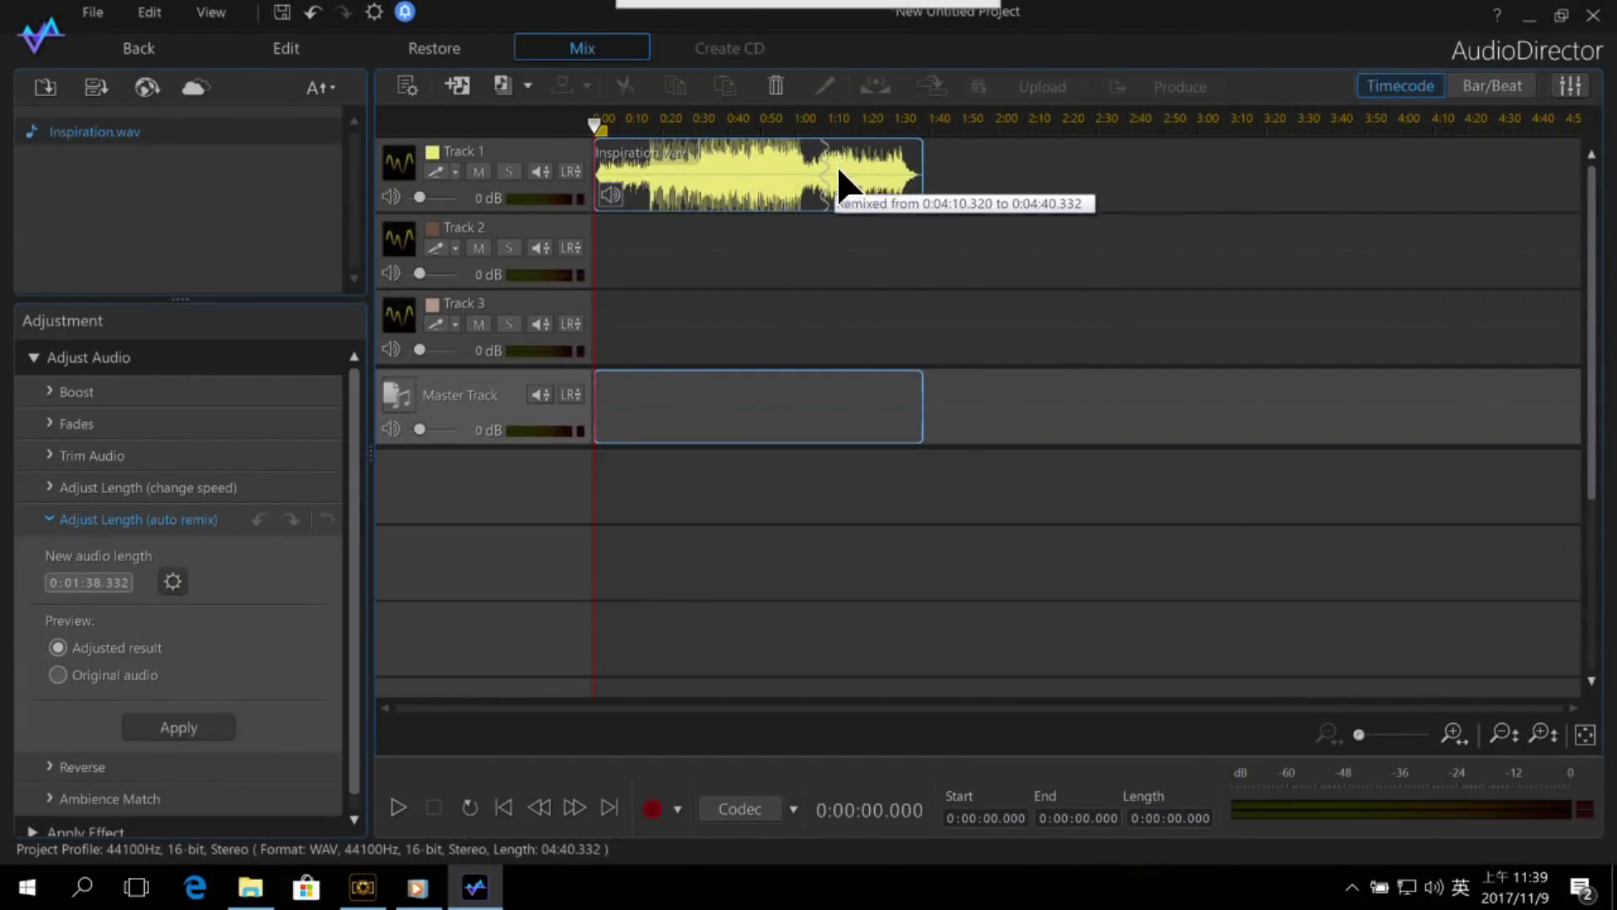
click(811, 112)
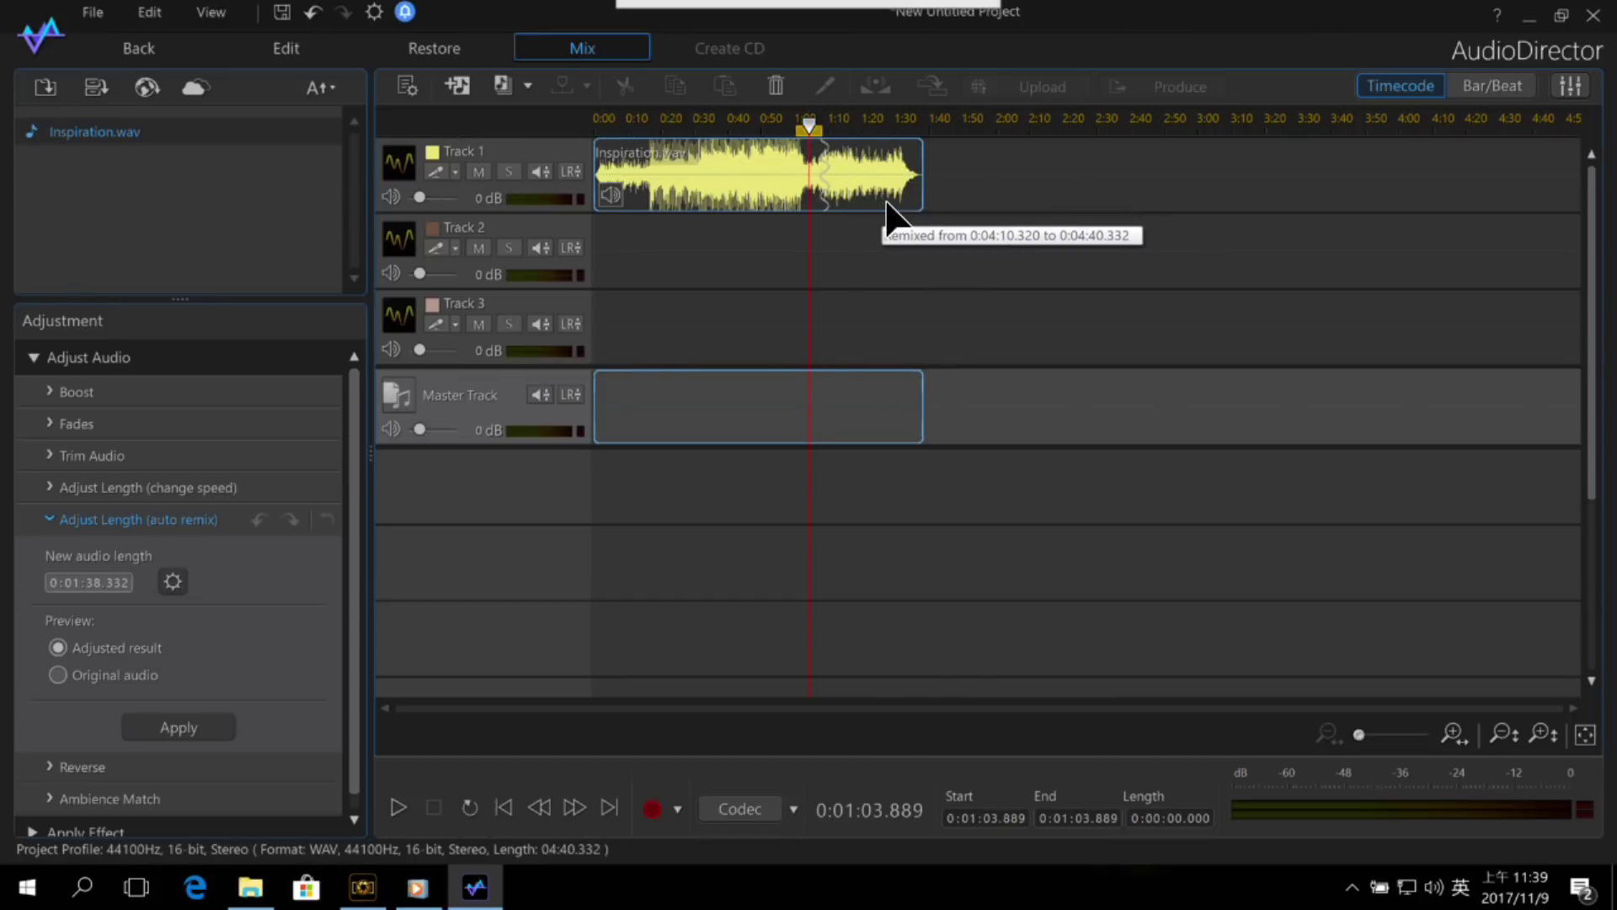
key(space)
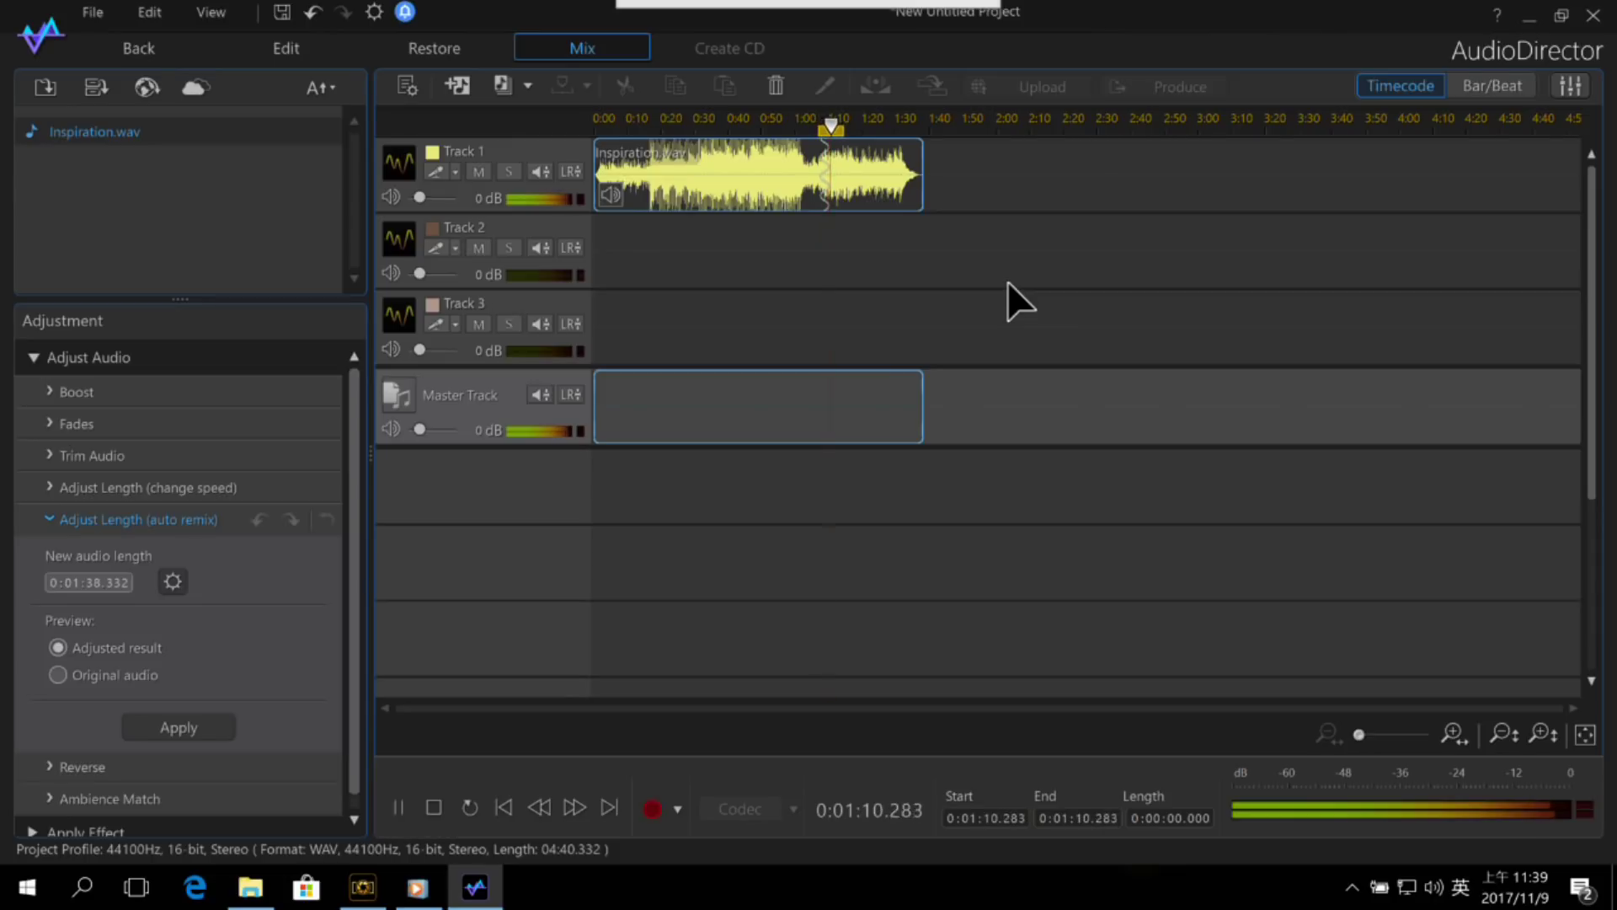
key(space)
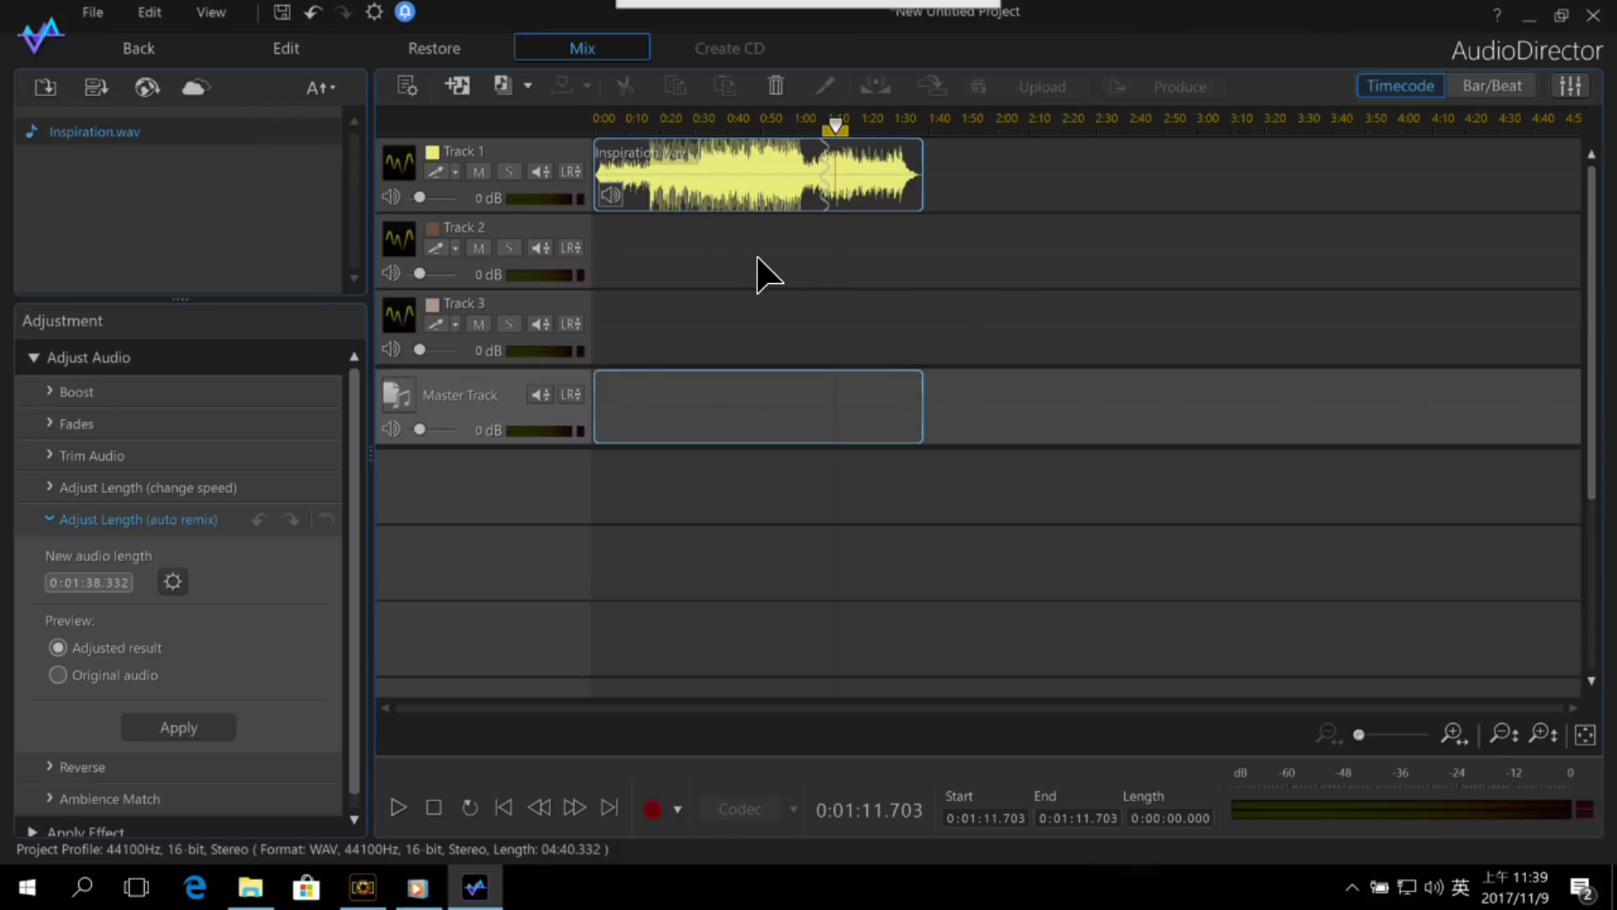
Step: Return to PowerDirector, saving the remixed music to the audio file, and make the timeline area taller
click(164, 48)
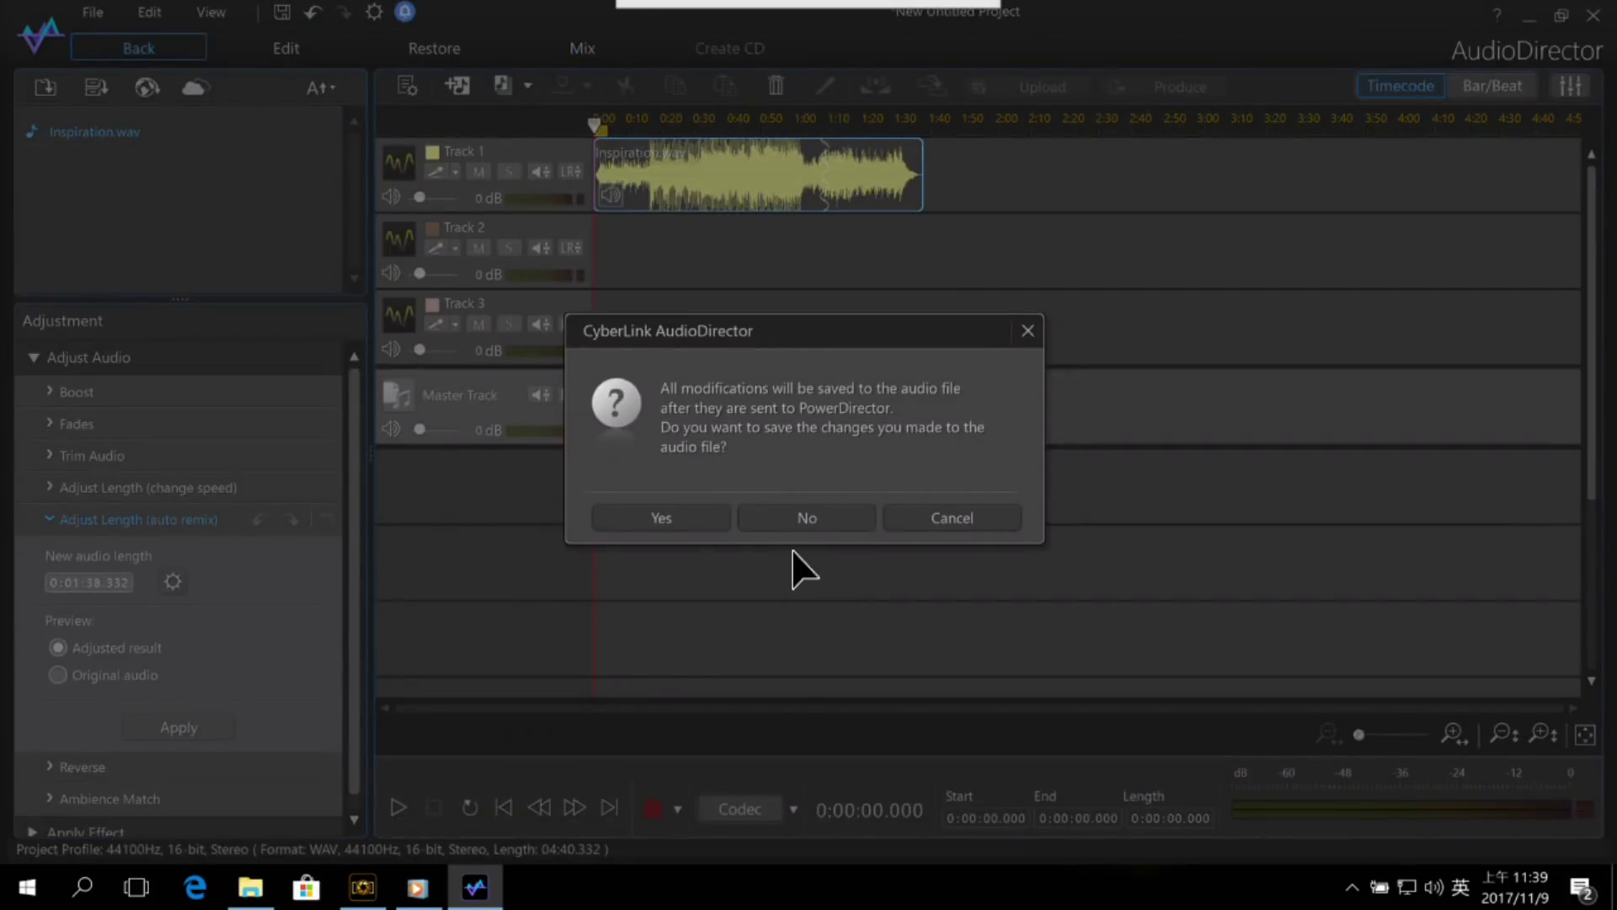
click(696, 521)
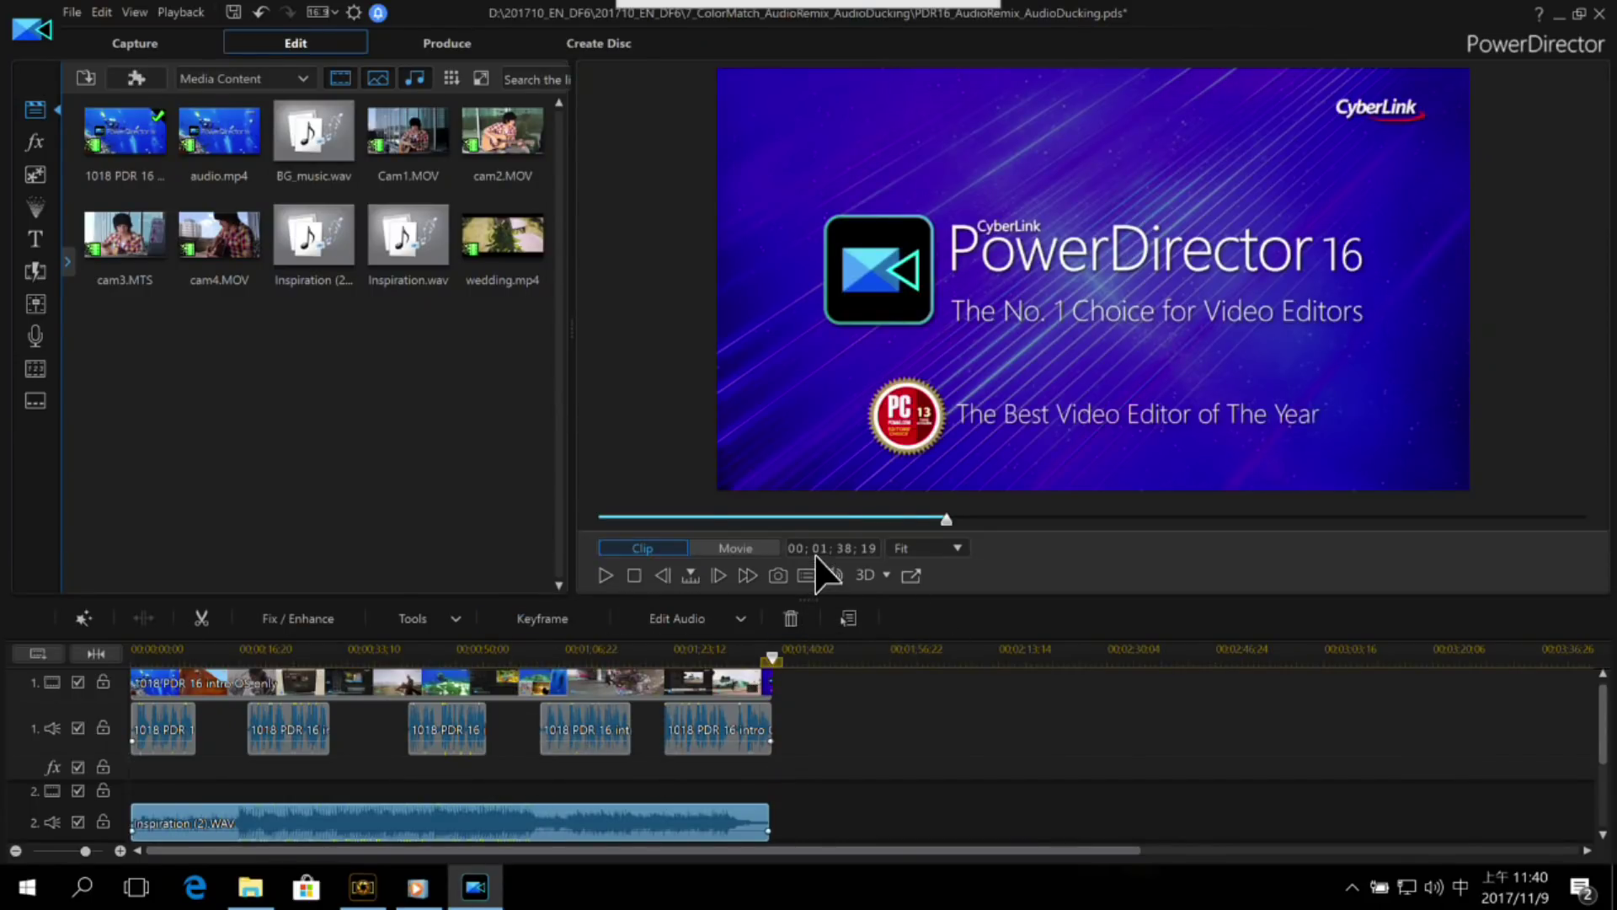
drag(816, 558, 822, 563)
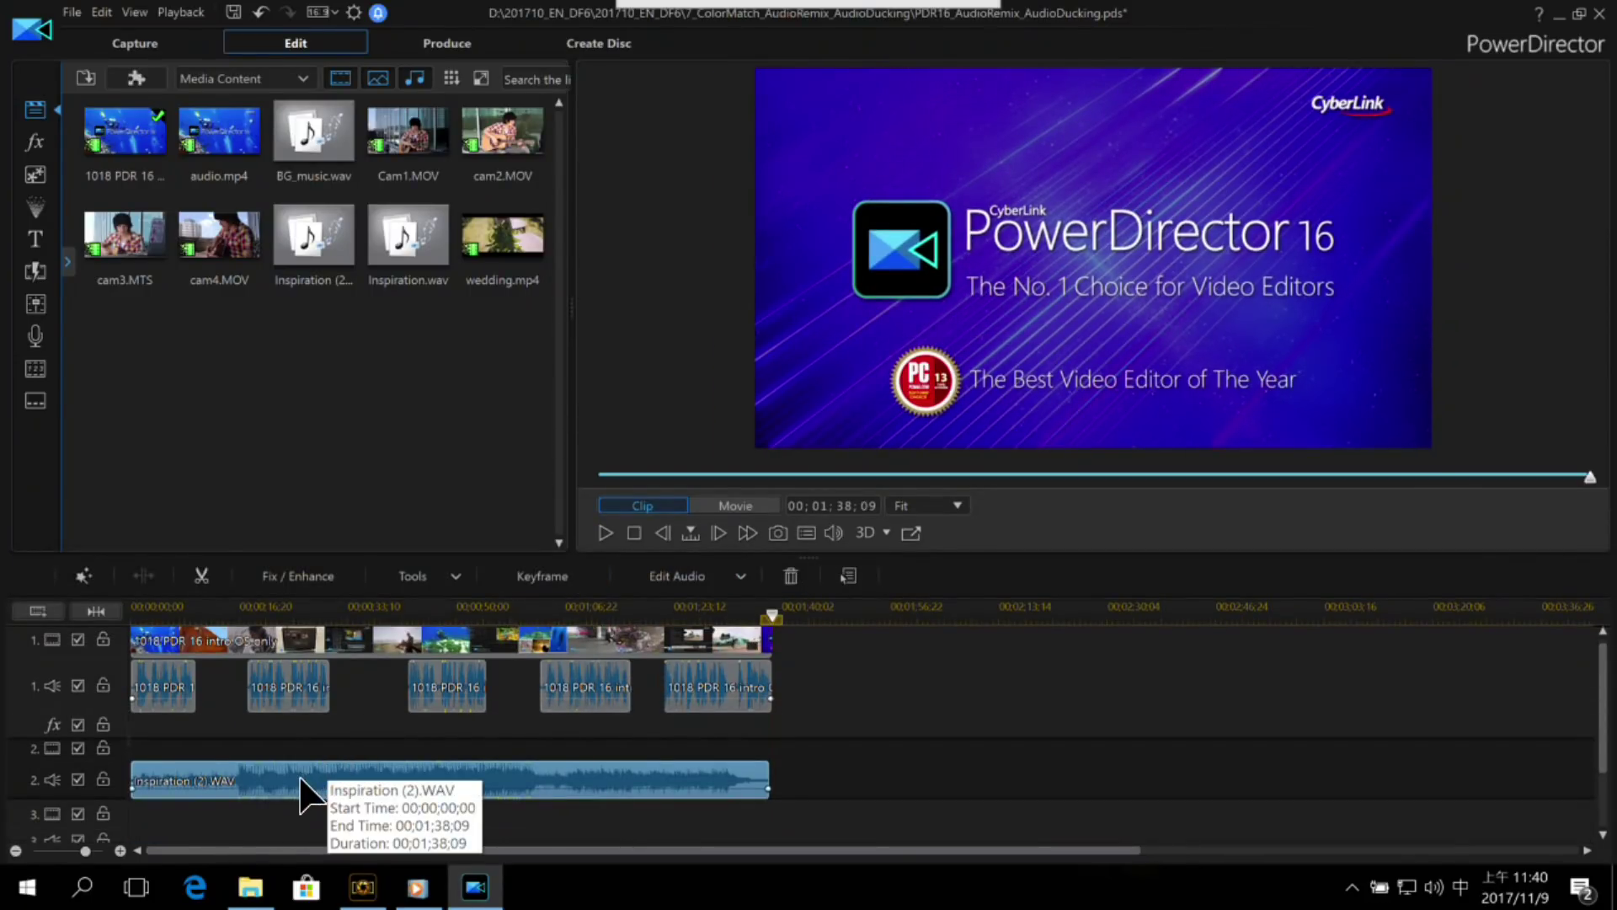
Step: Play the intro video with its remixed music from about 00;00;15;27 into the second narration clip to compare their volumes
scroll(318, 741, up, 2)
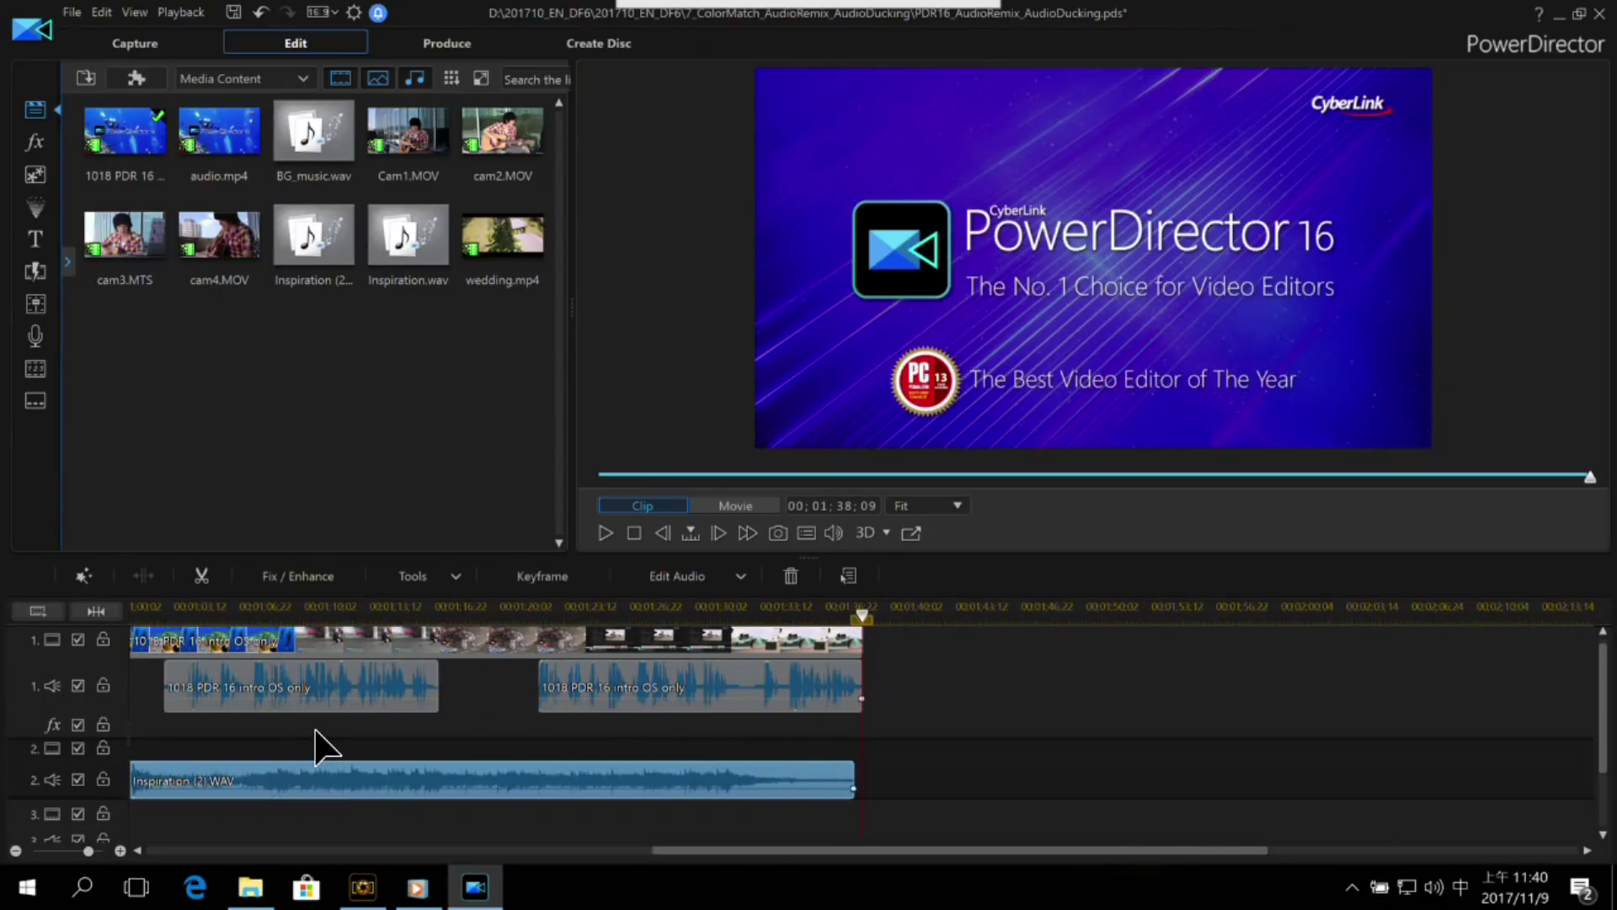
scroll(316, 730, down, 5)
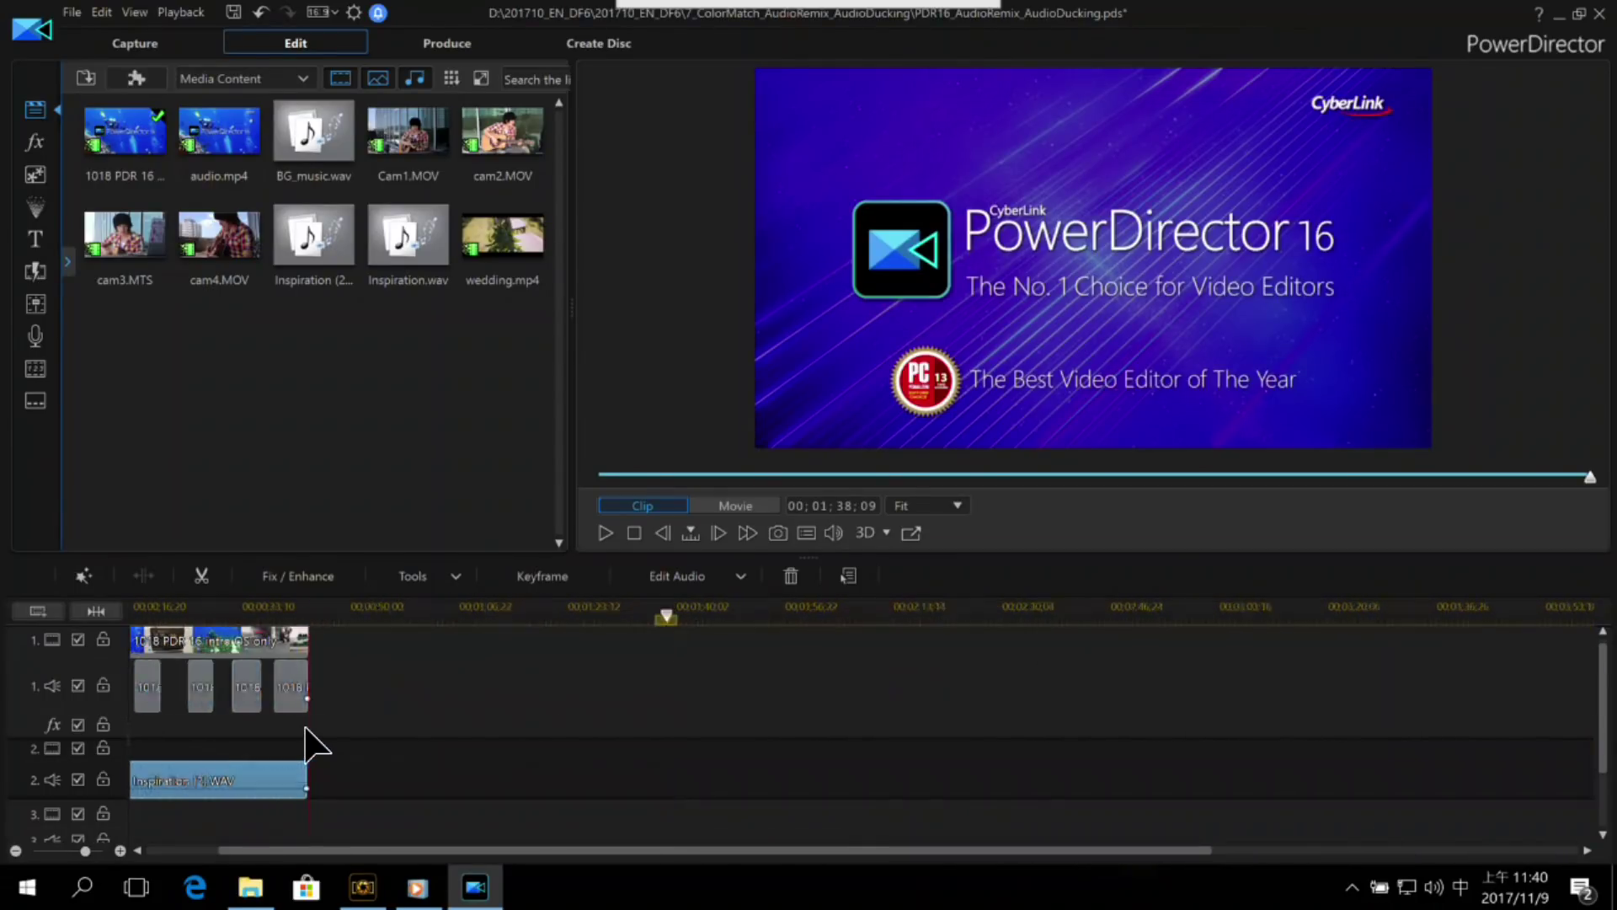
scroll(303, 855, down, 3)
scroll(301, 743, up, 8)
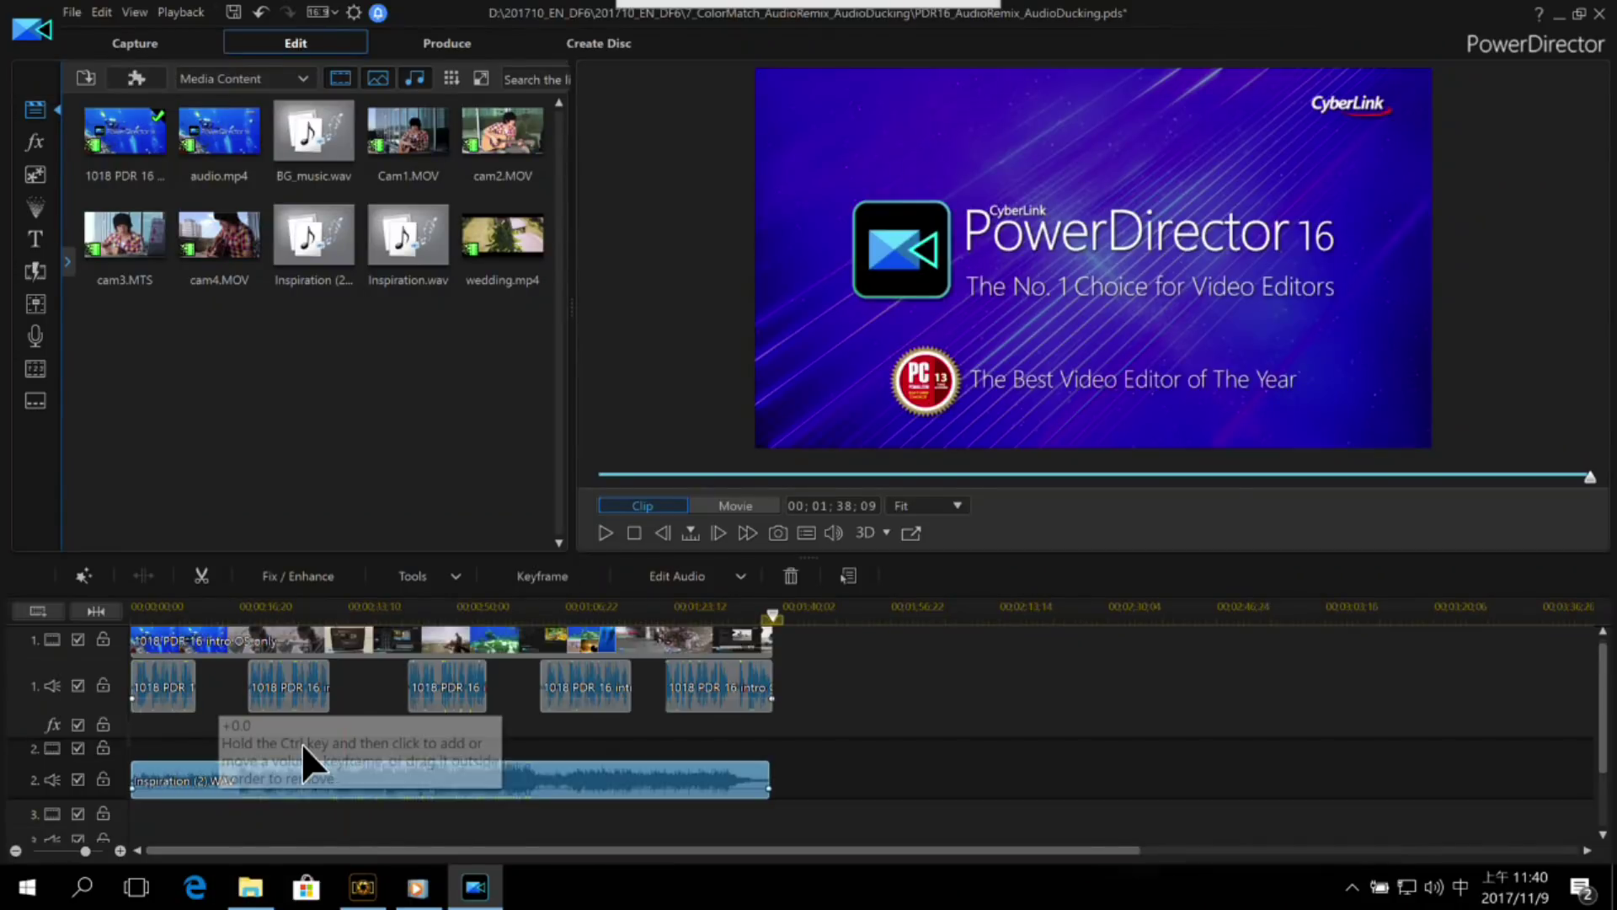
drag(750, 844, 170, 852)
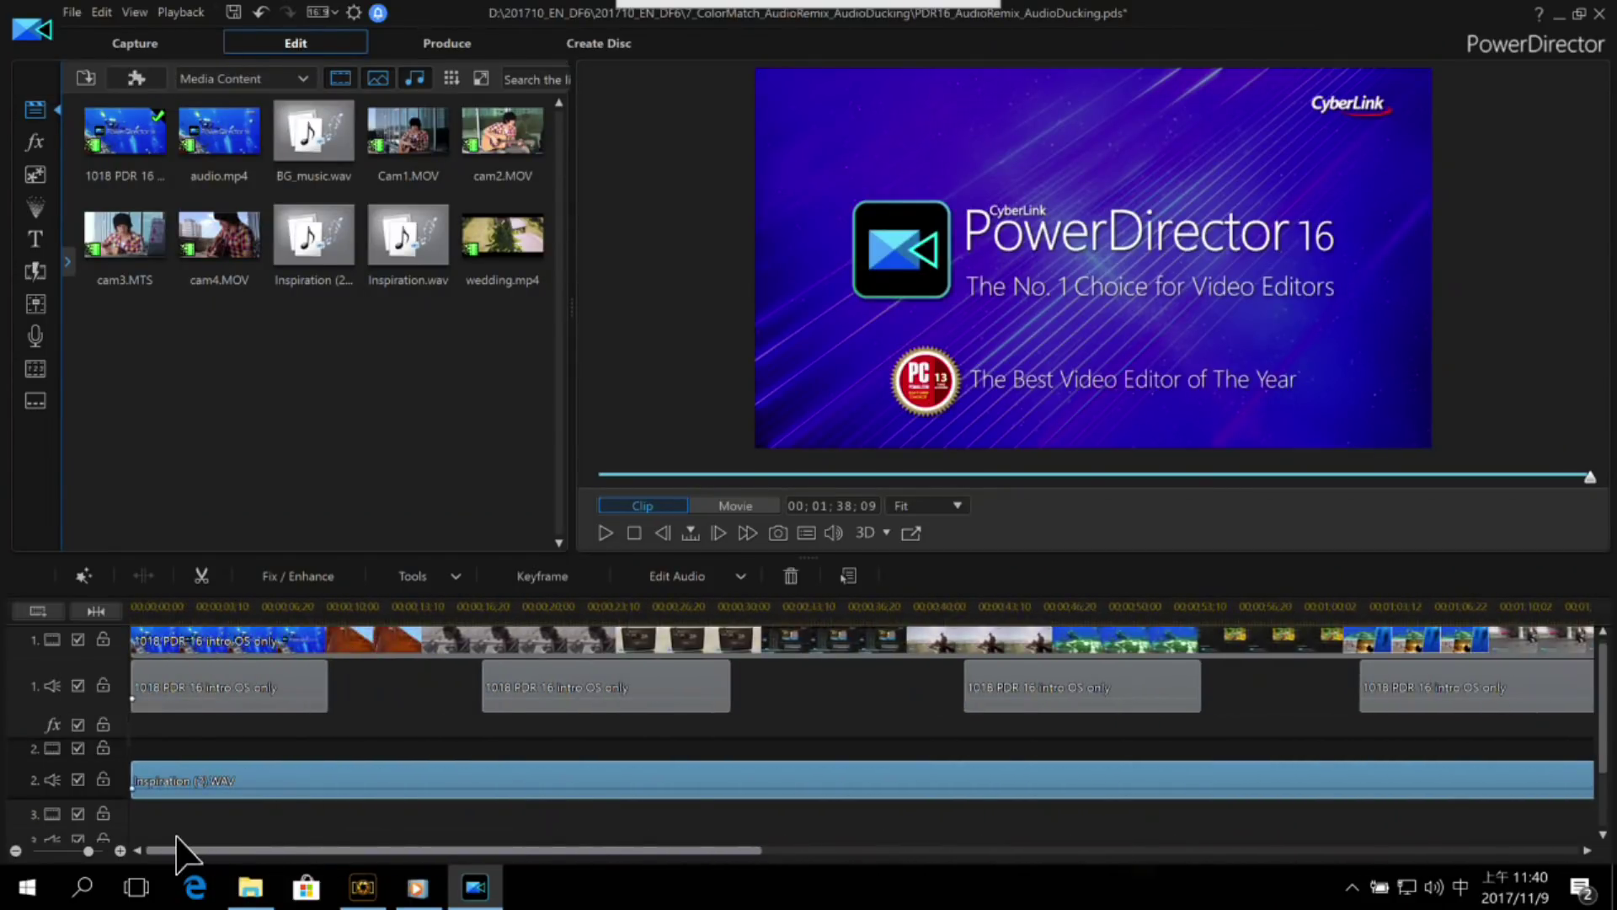
click(438, 608)
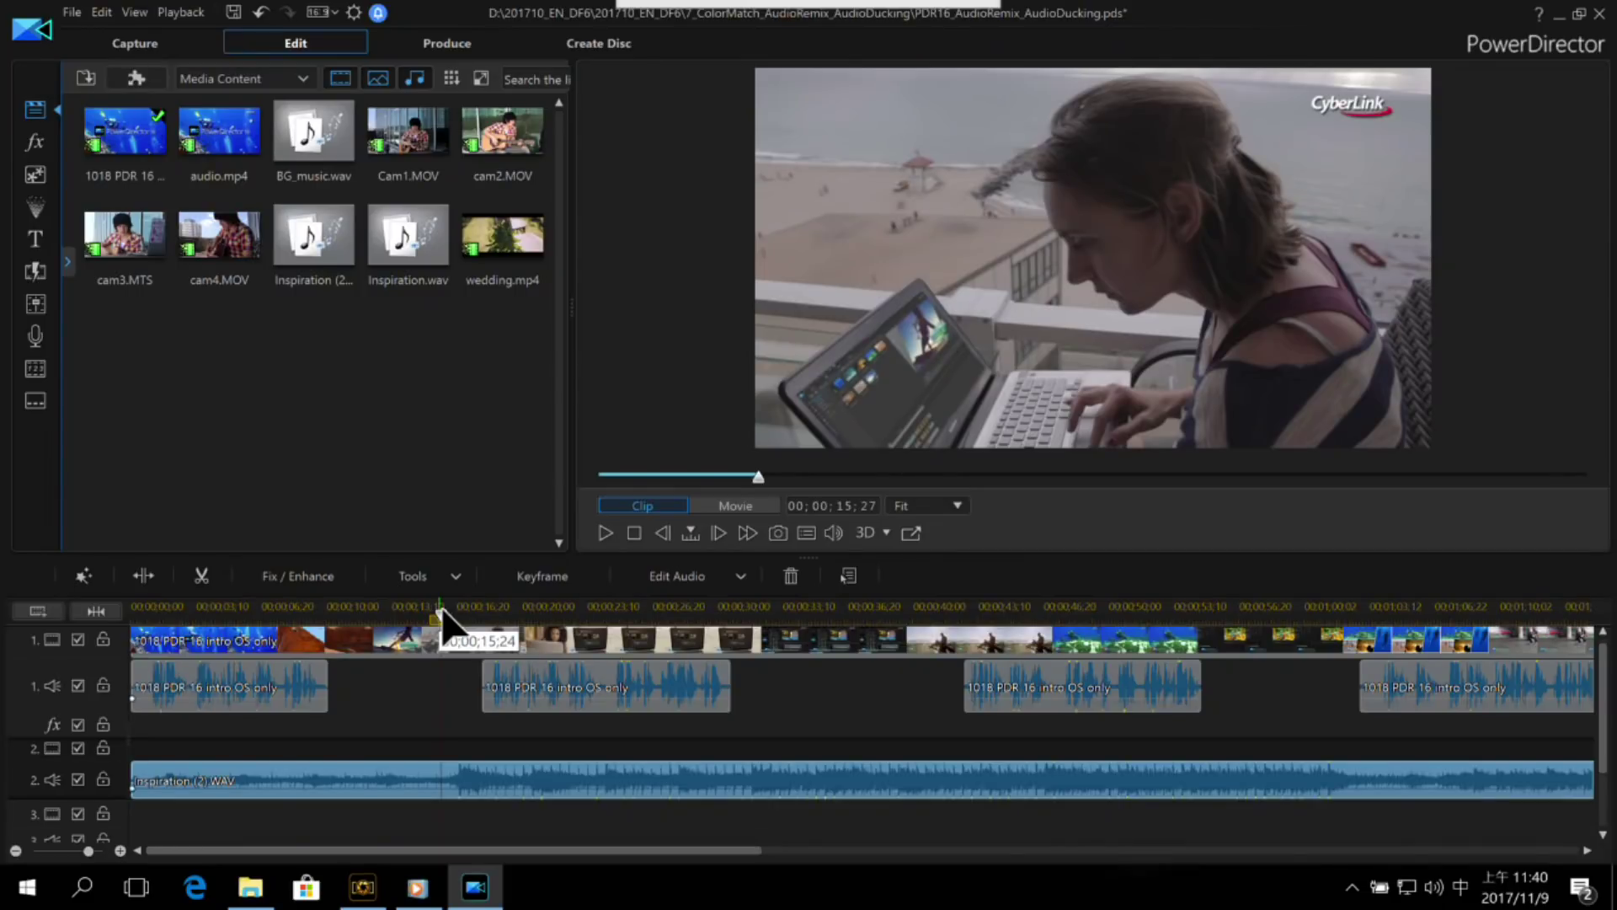
click(815, 704)
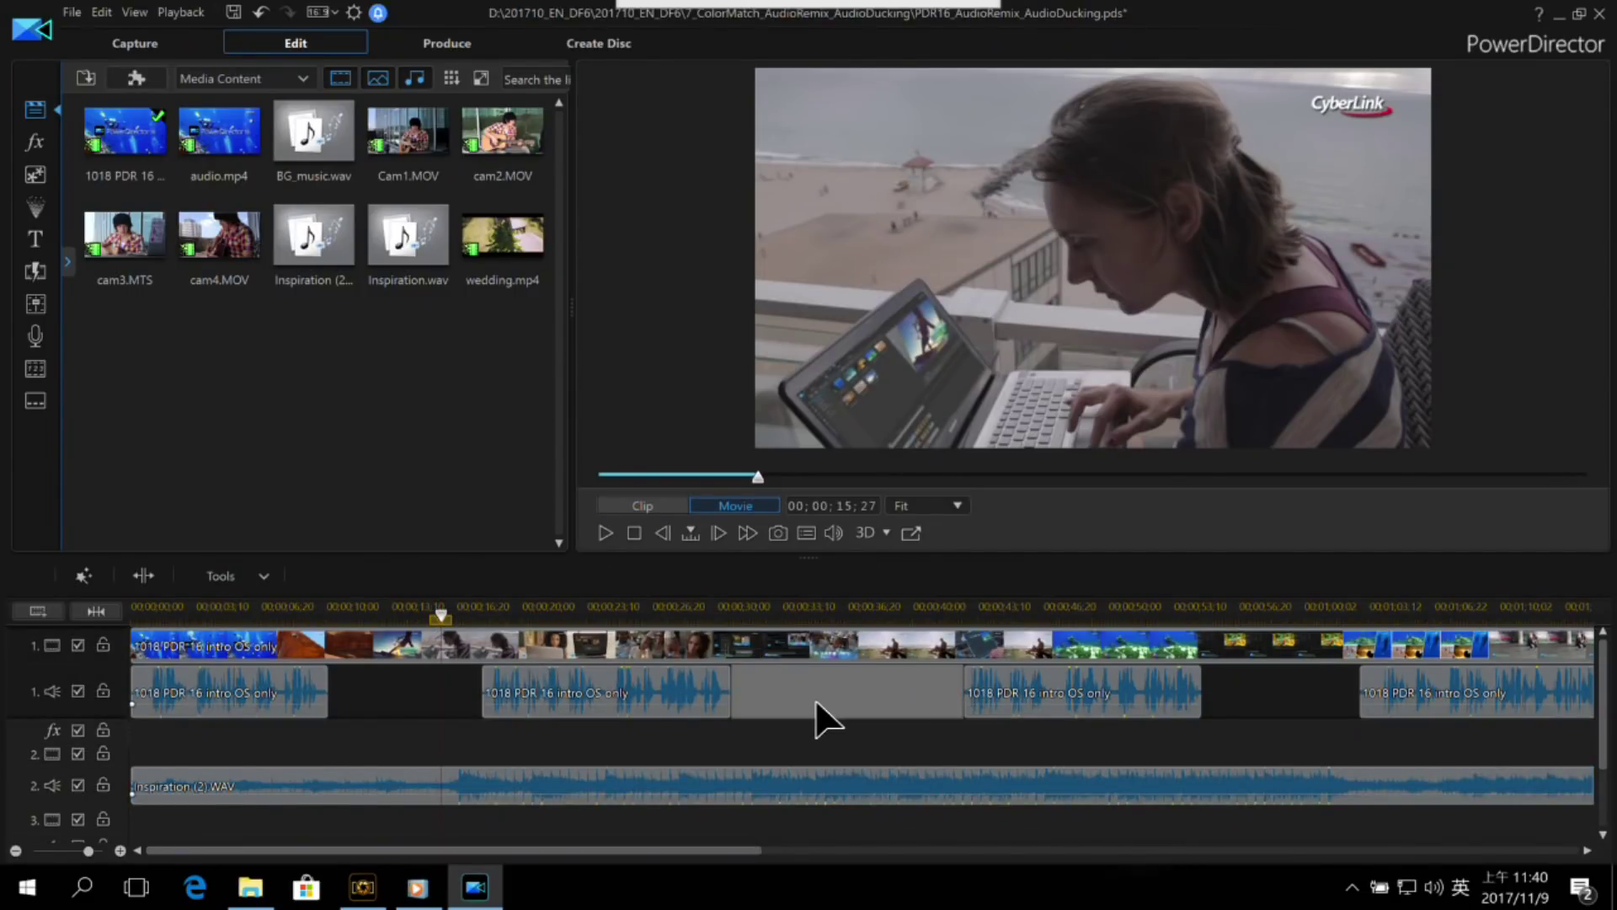
key(space)
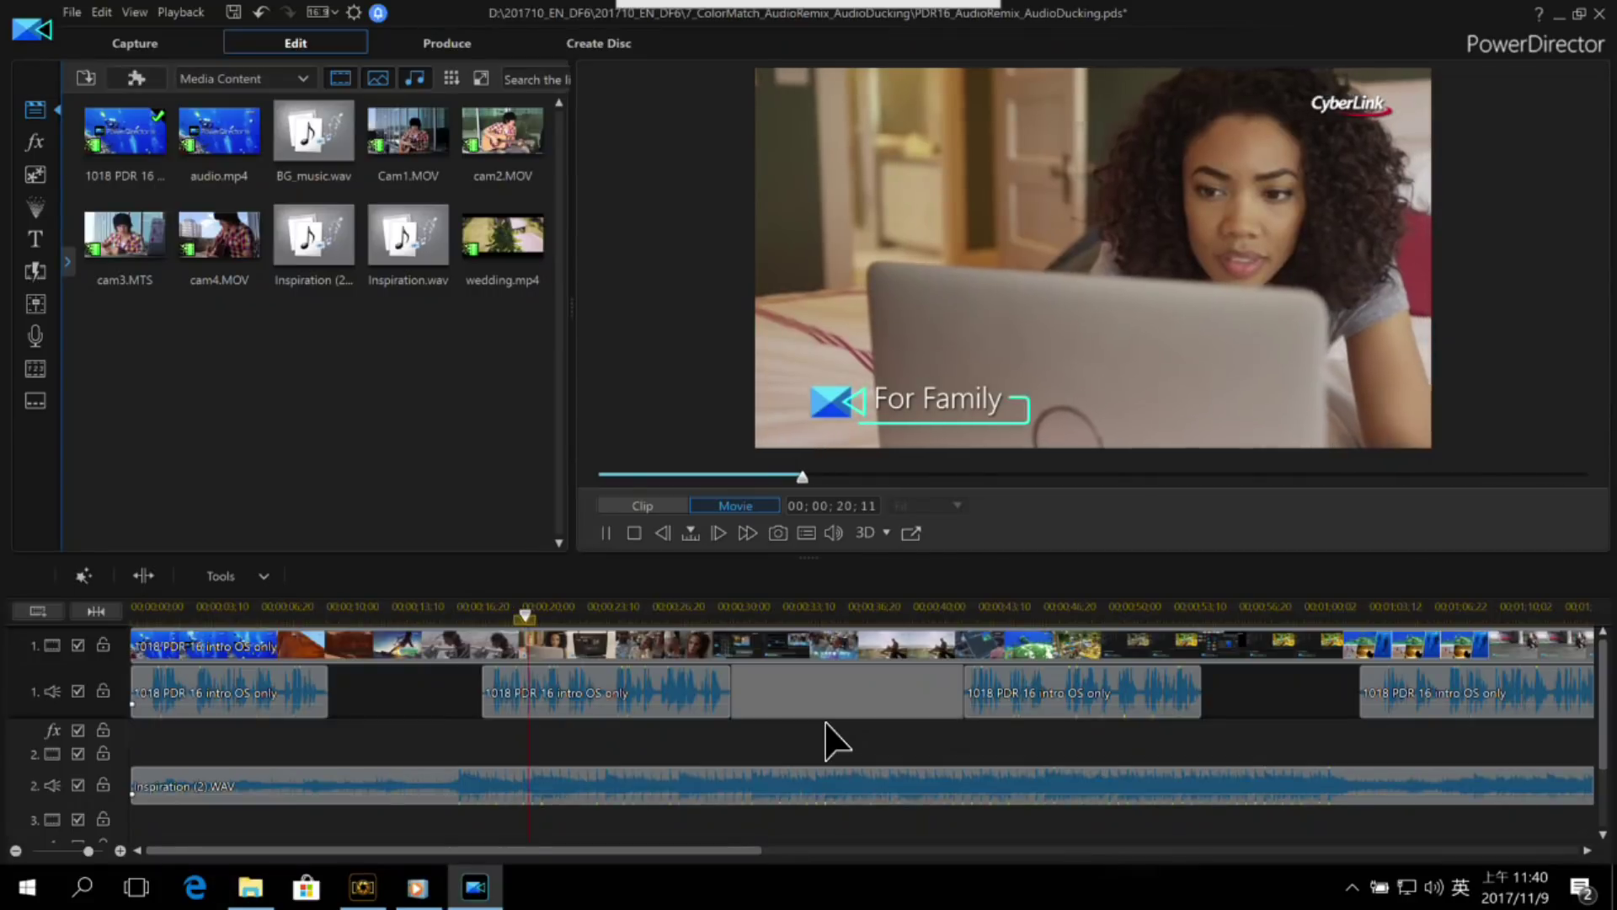
key(space)
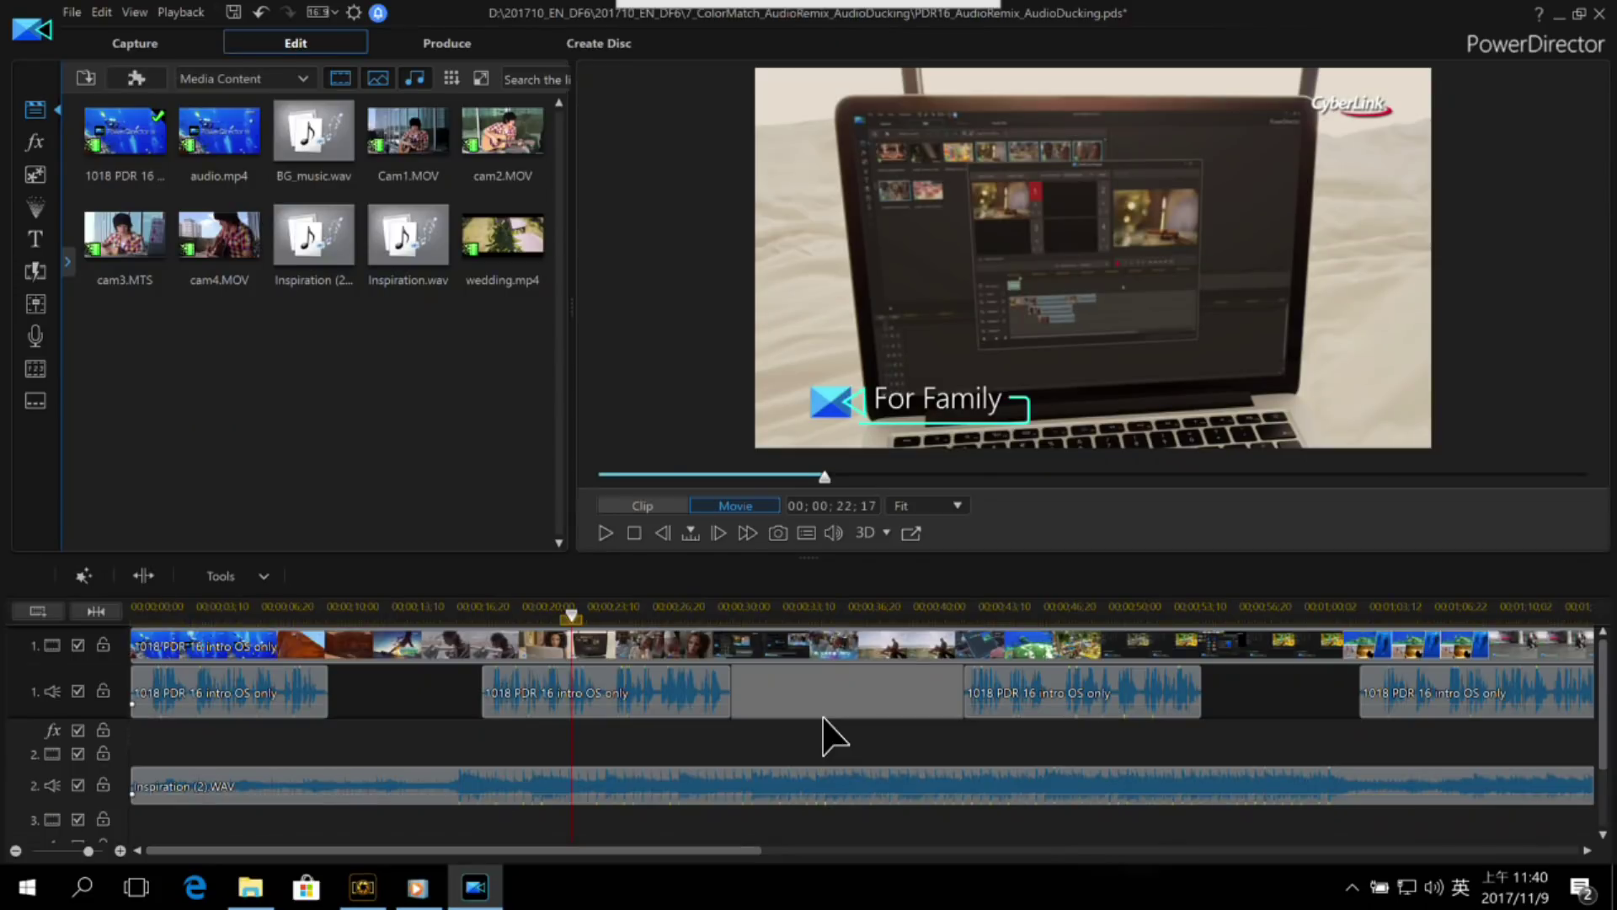
Step: Apply Audio Ducking to the remixed Inspiration clip with 67% sensitivity, 50% ducking level, and 0.3 s fade-out and fade-in durations
click(568, 666)
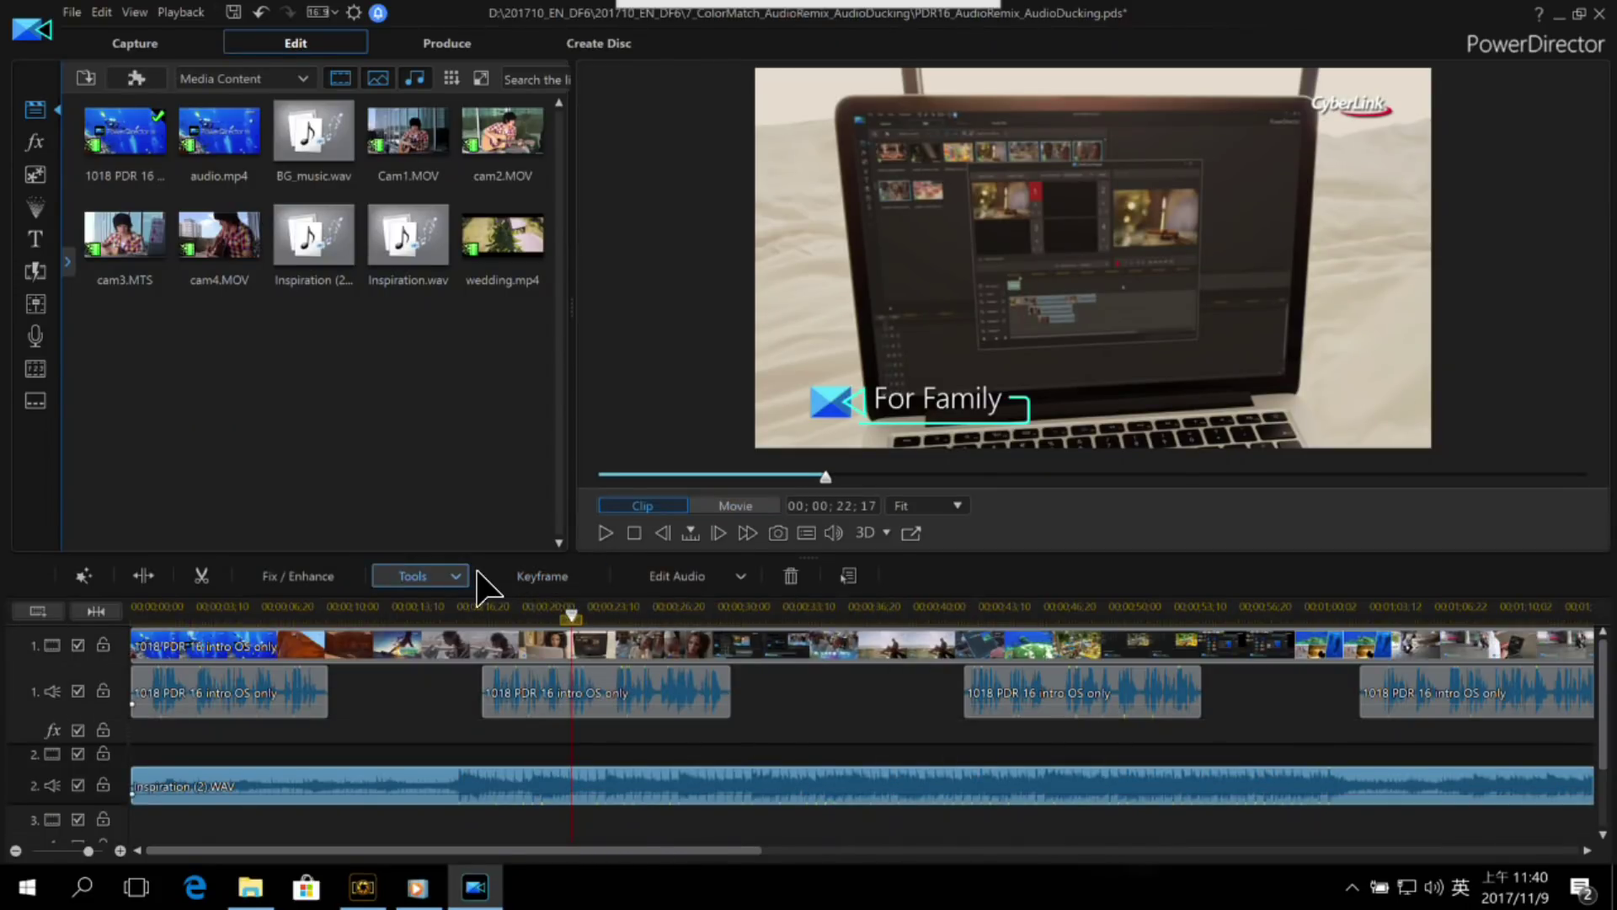
click(431, 581)
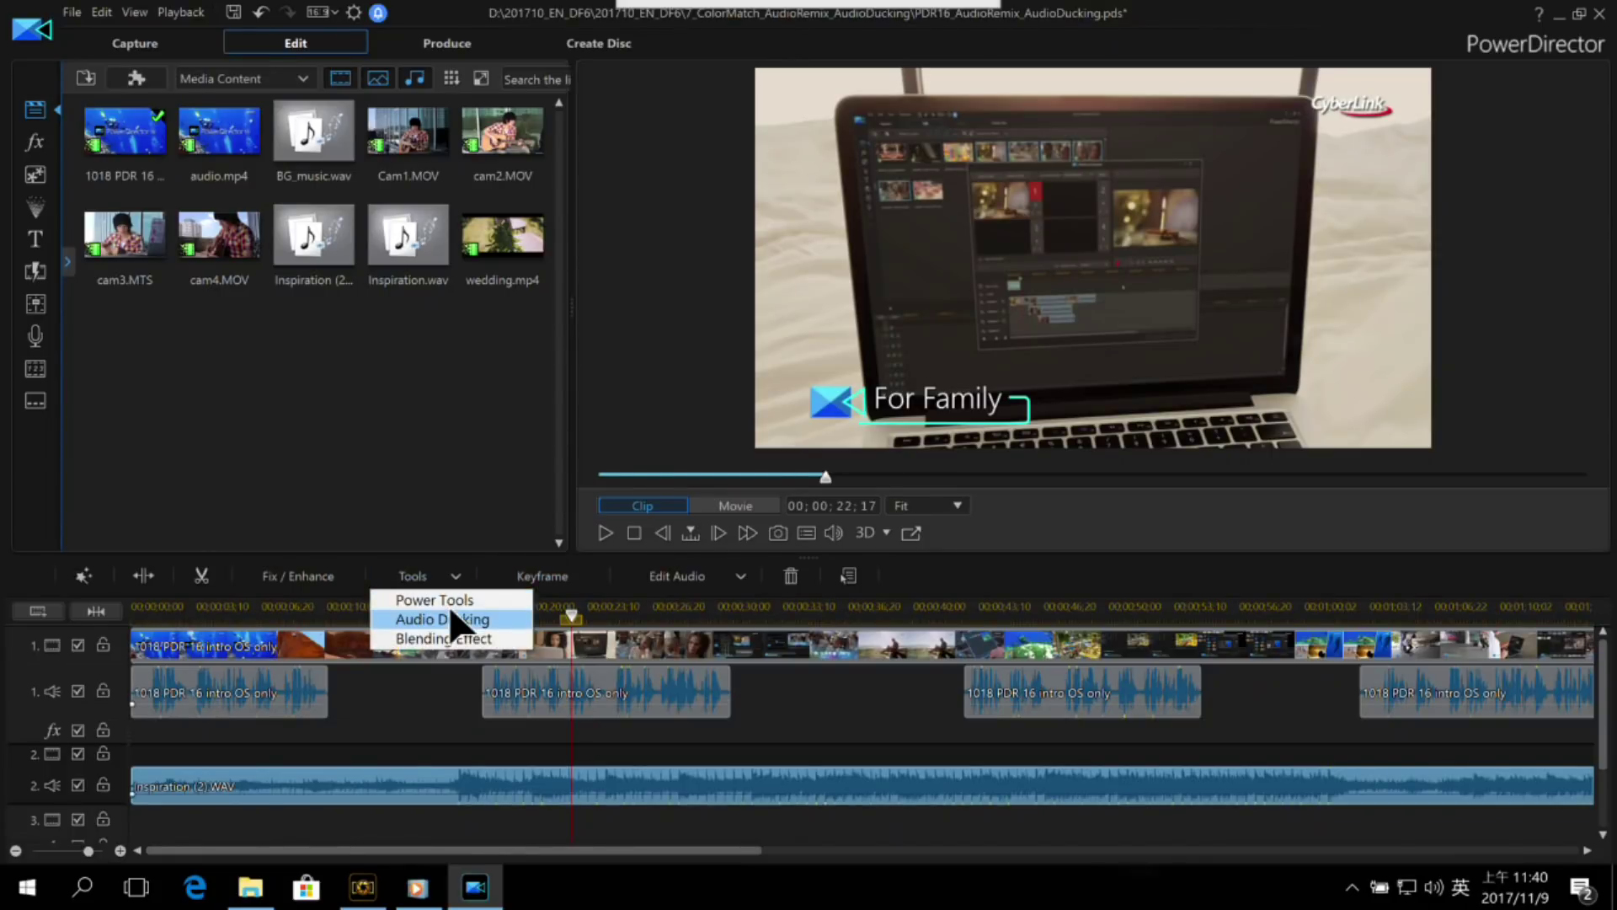
click(447, 786)
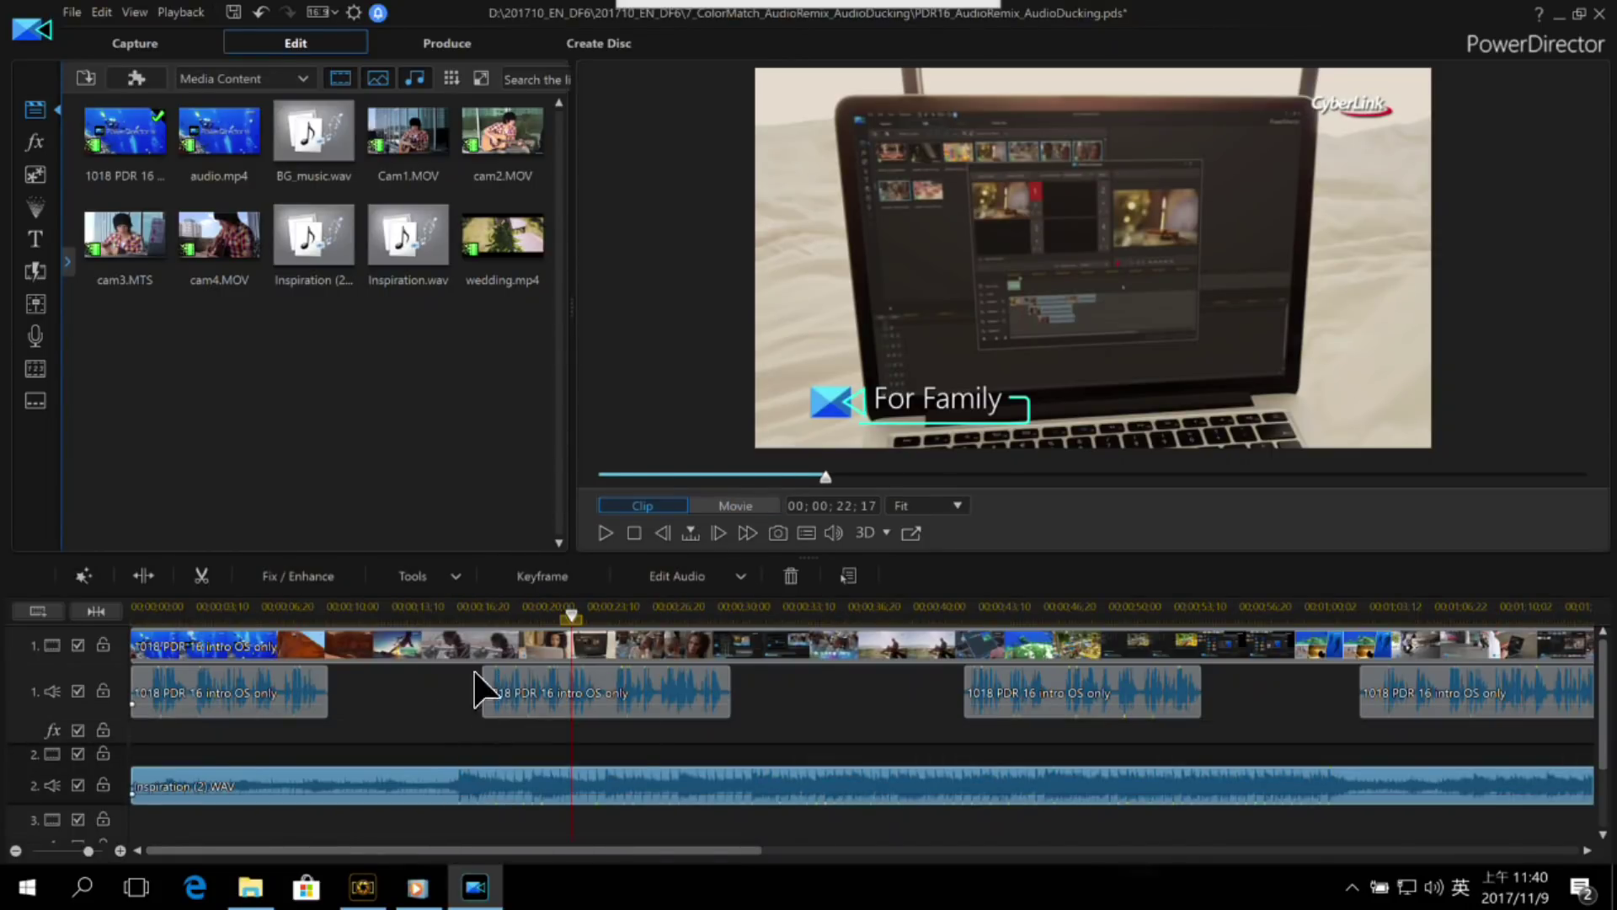
click(462, 578)
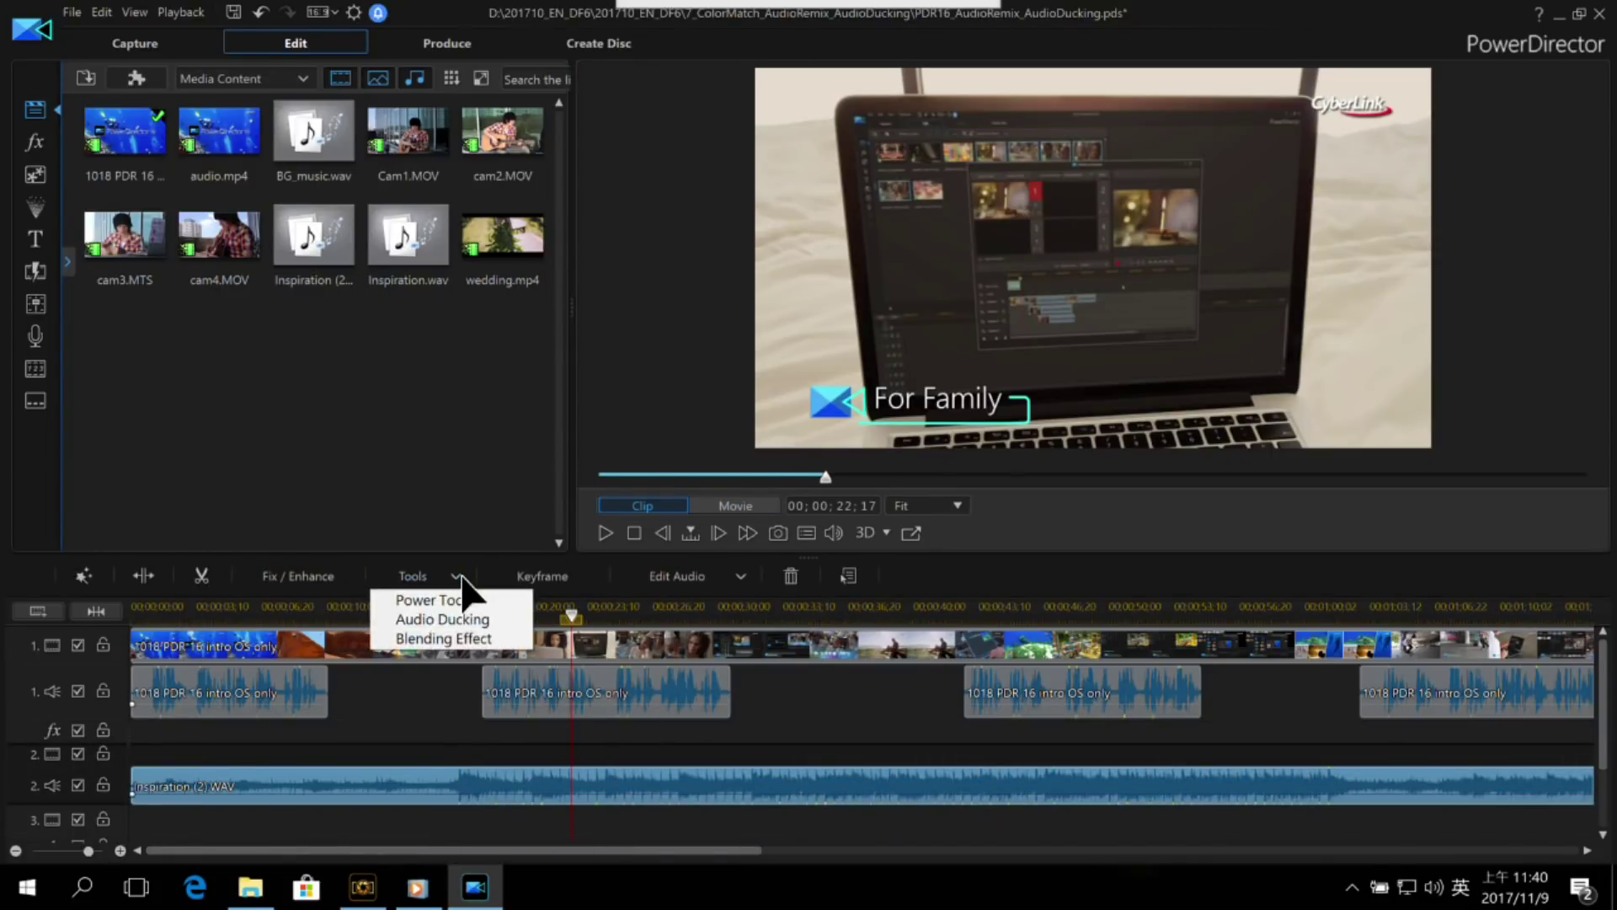
click(472, 619)
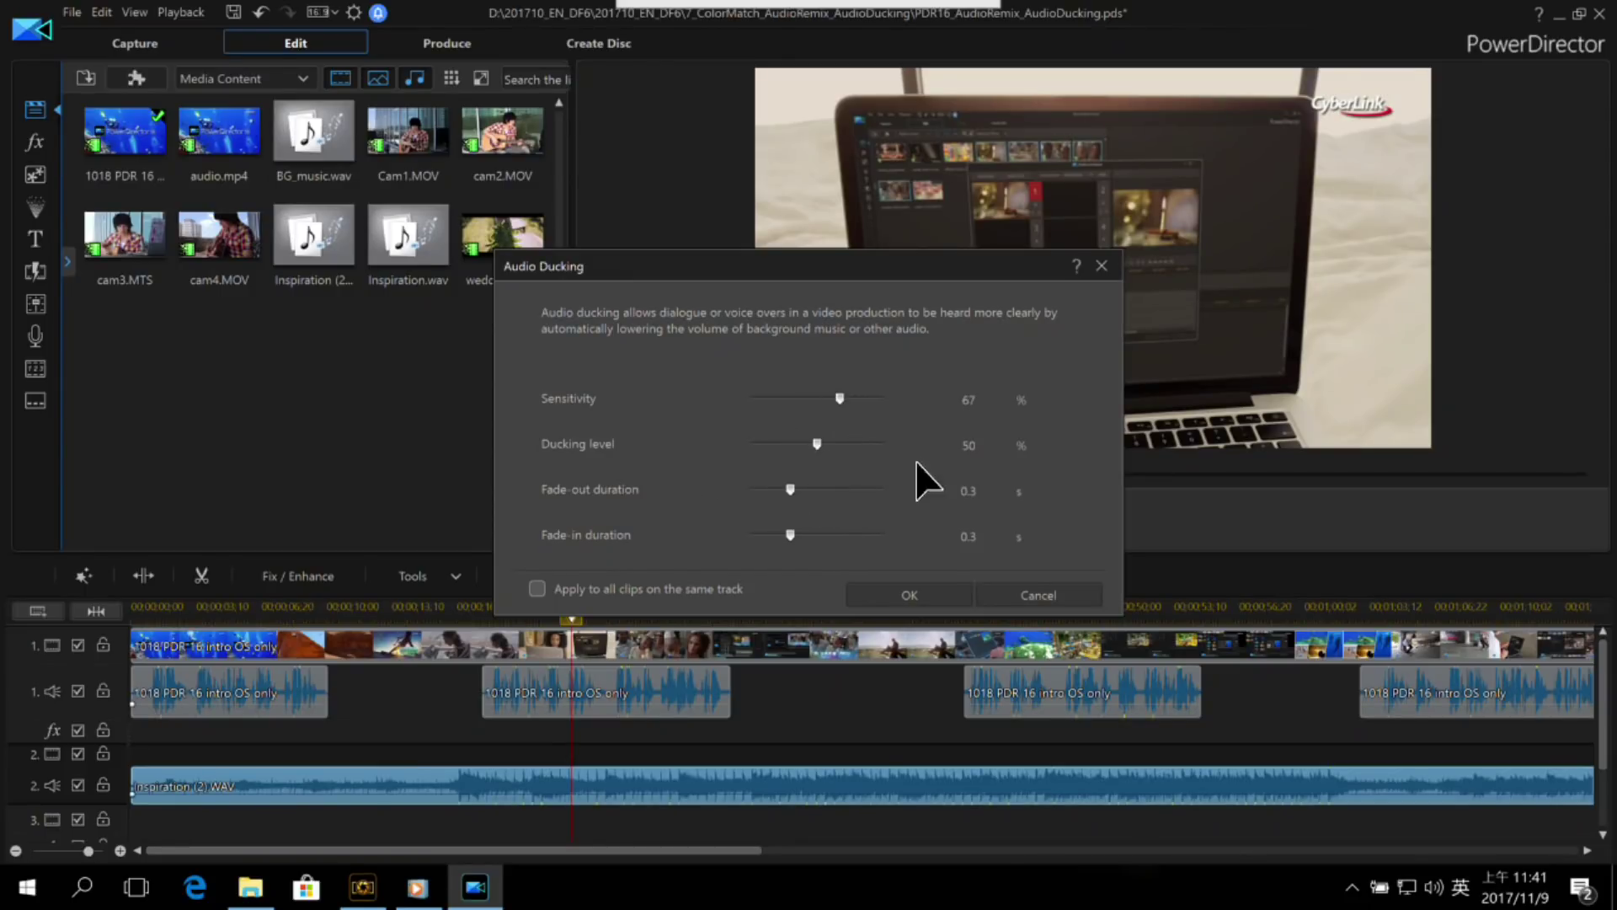
click(921, 589)
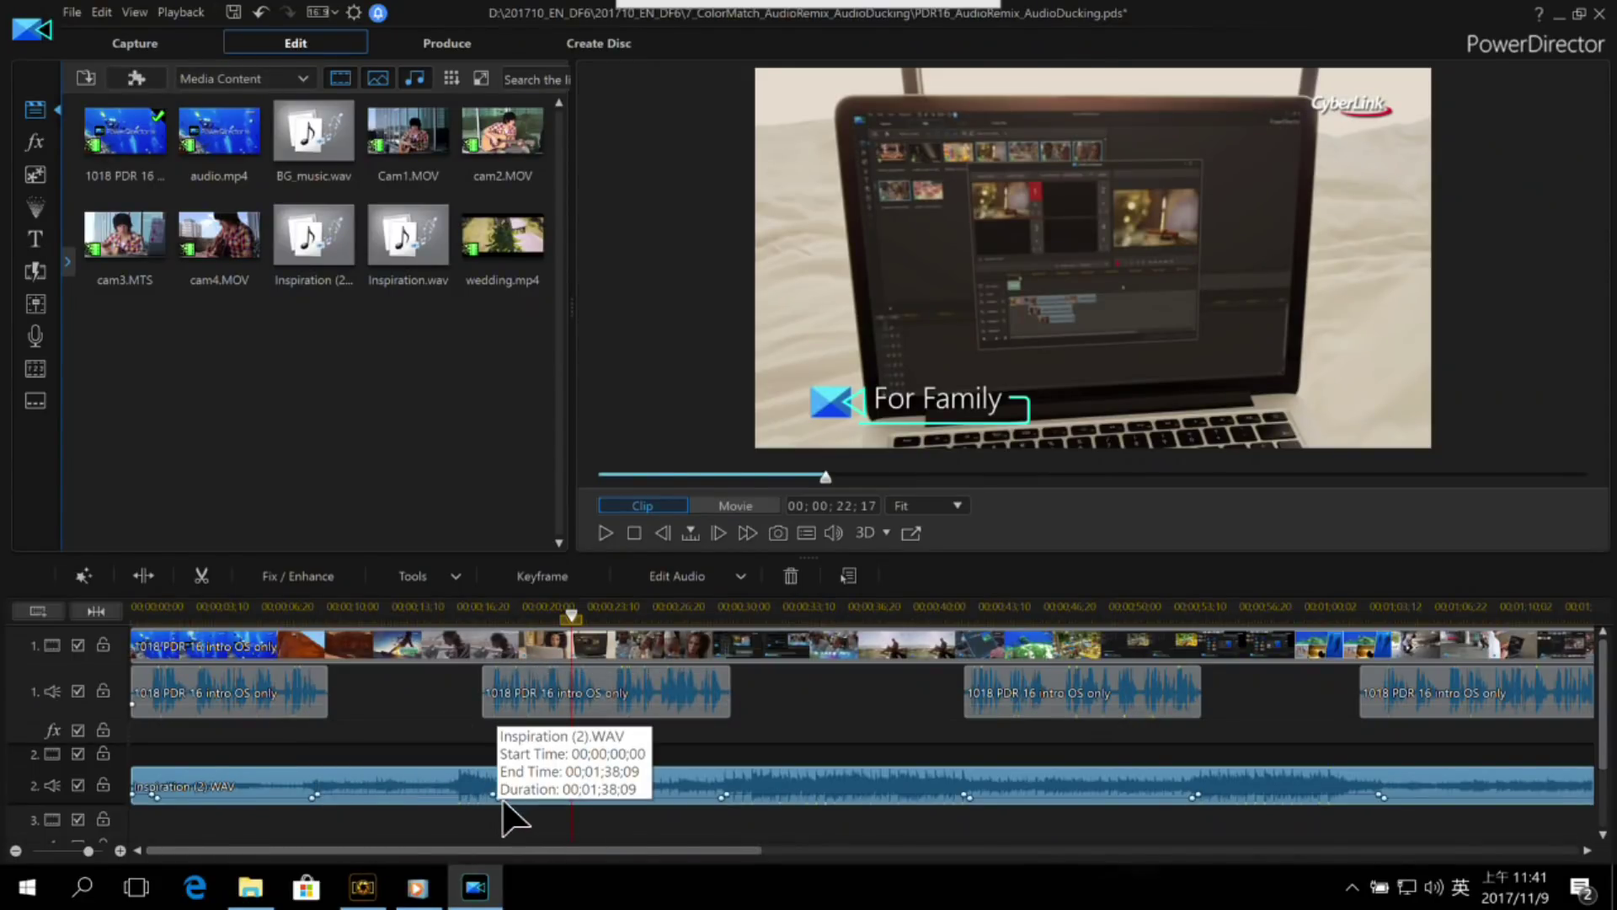
Step: Play the timeline from 00;00;17;05 through the second narration clip and the gap after it to check the ducked music volume
click(469, 612)
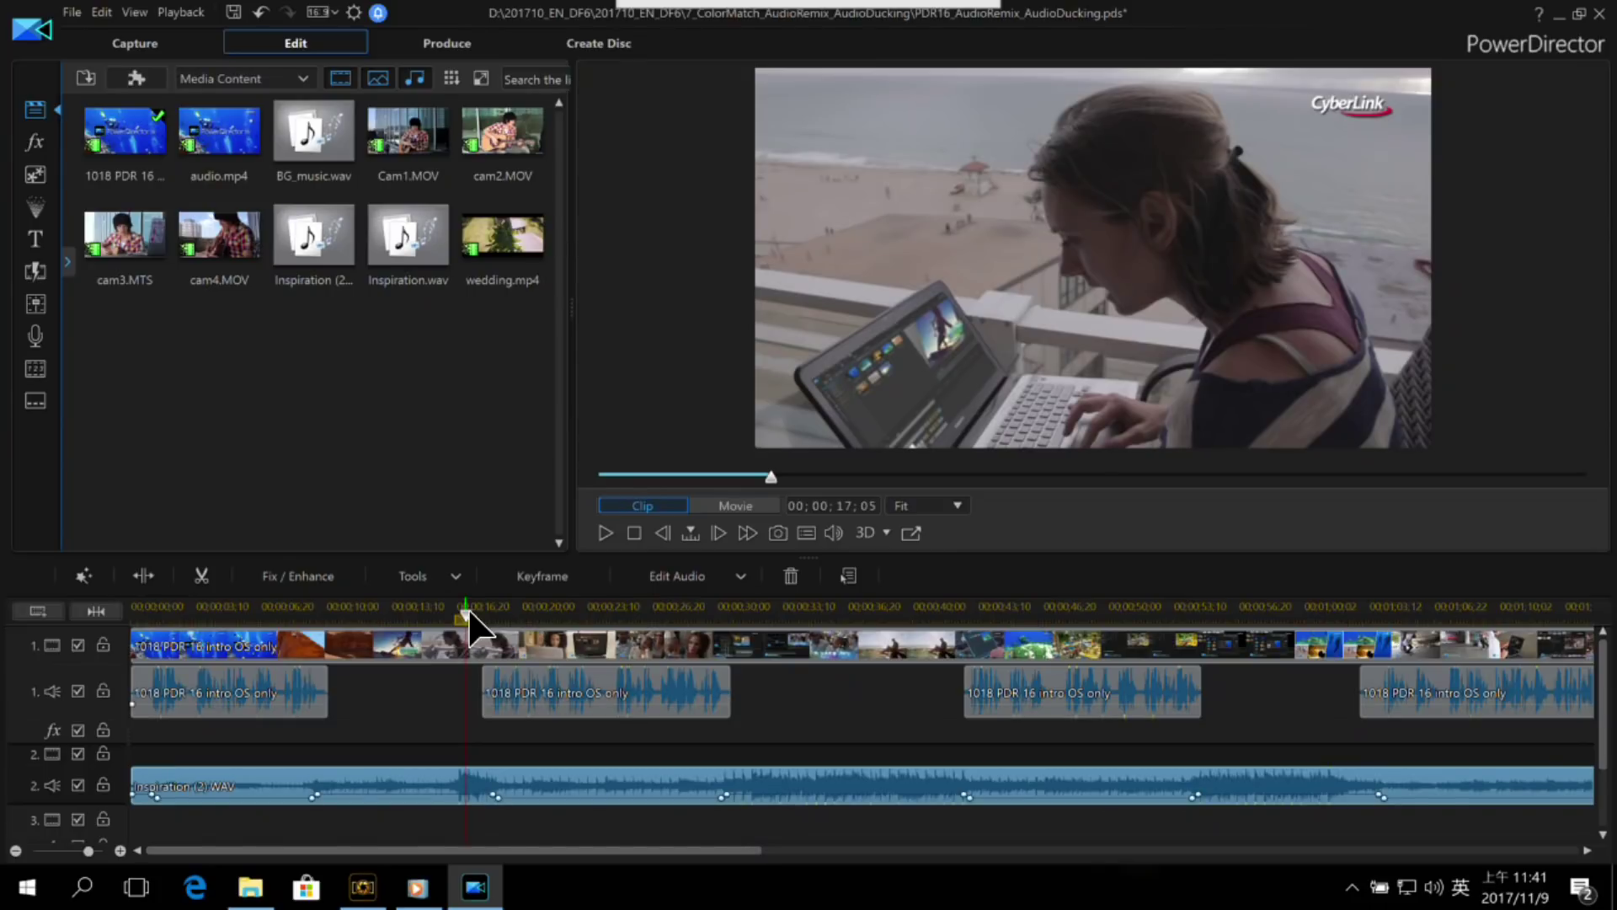
key(space)
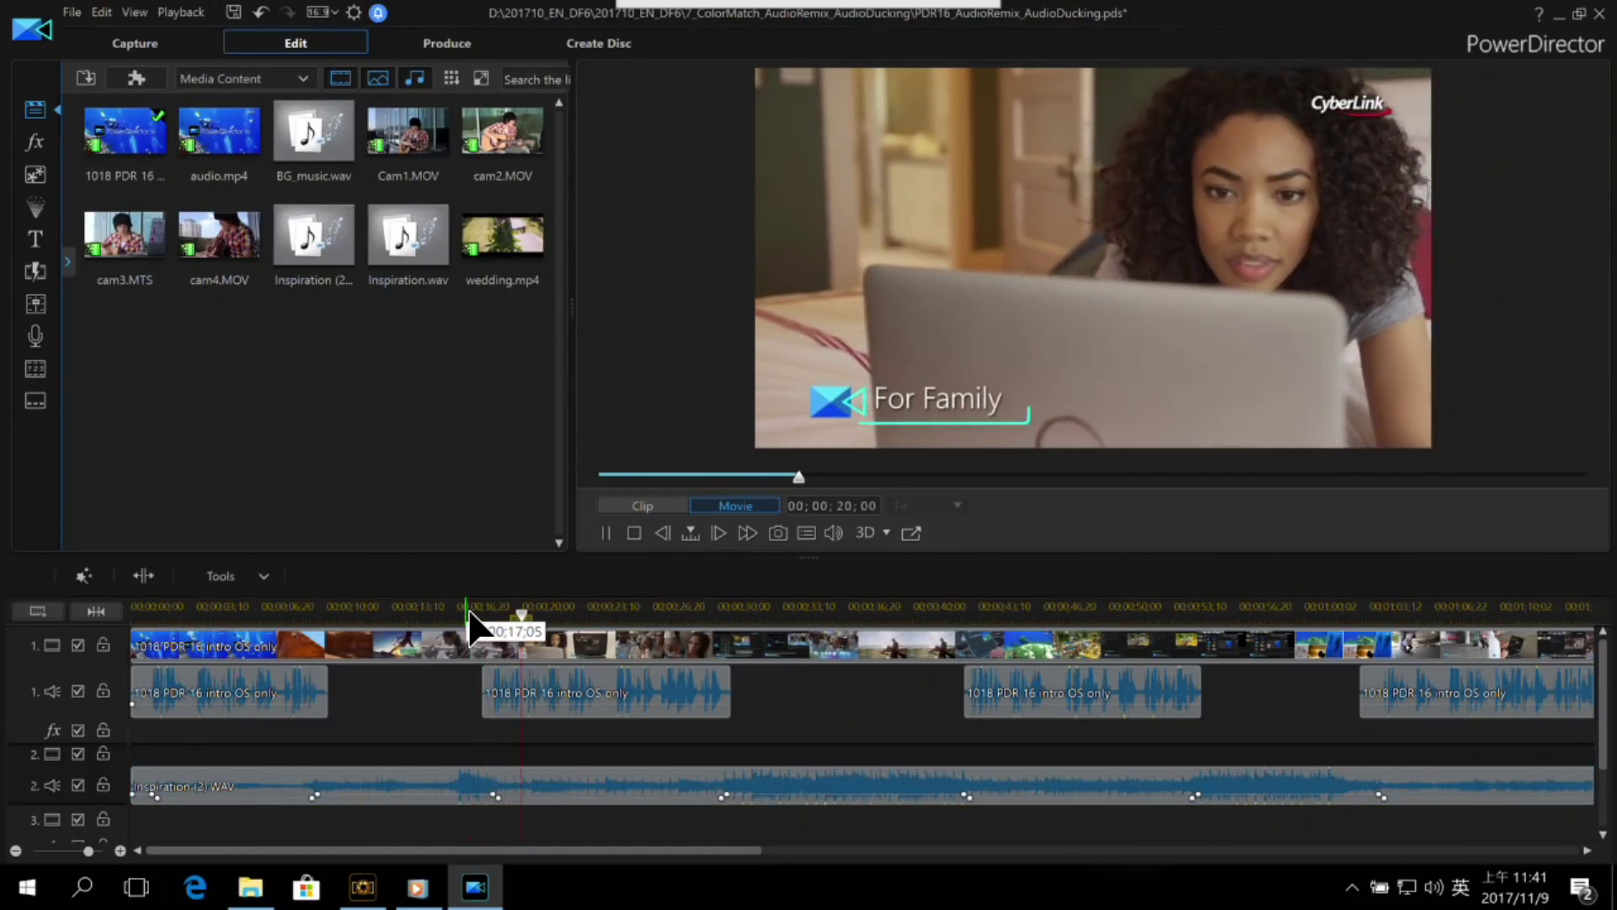
key(space)
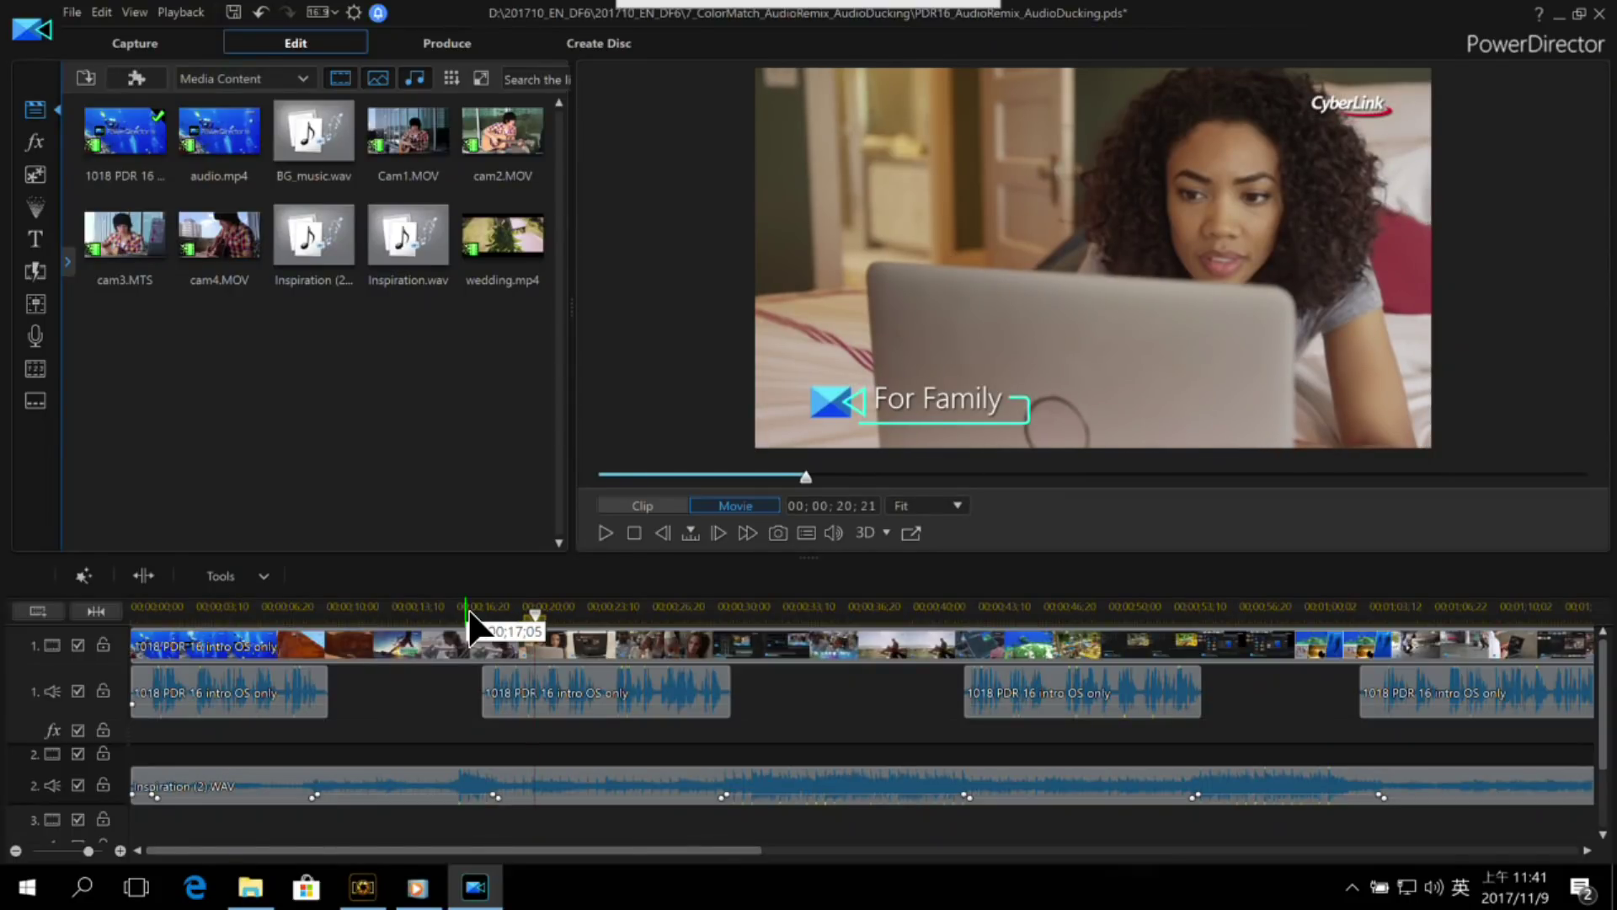
key(space)
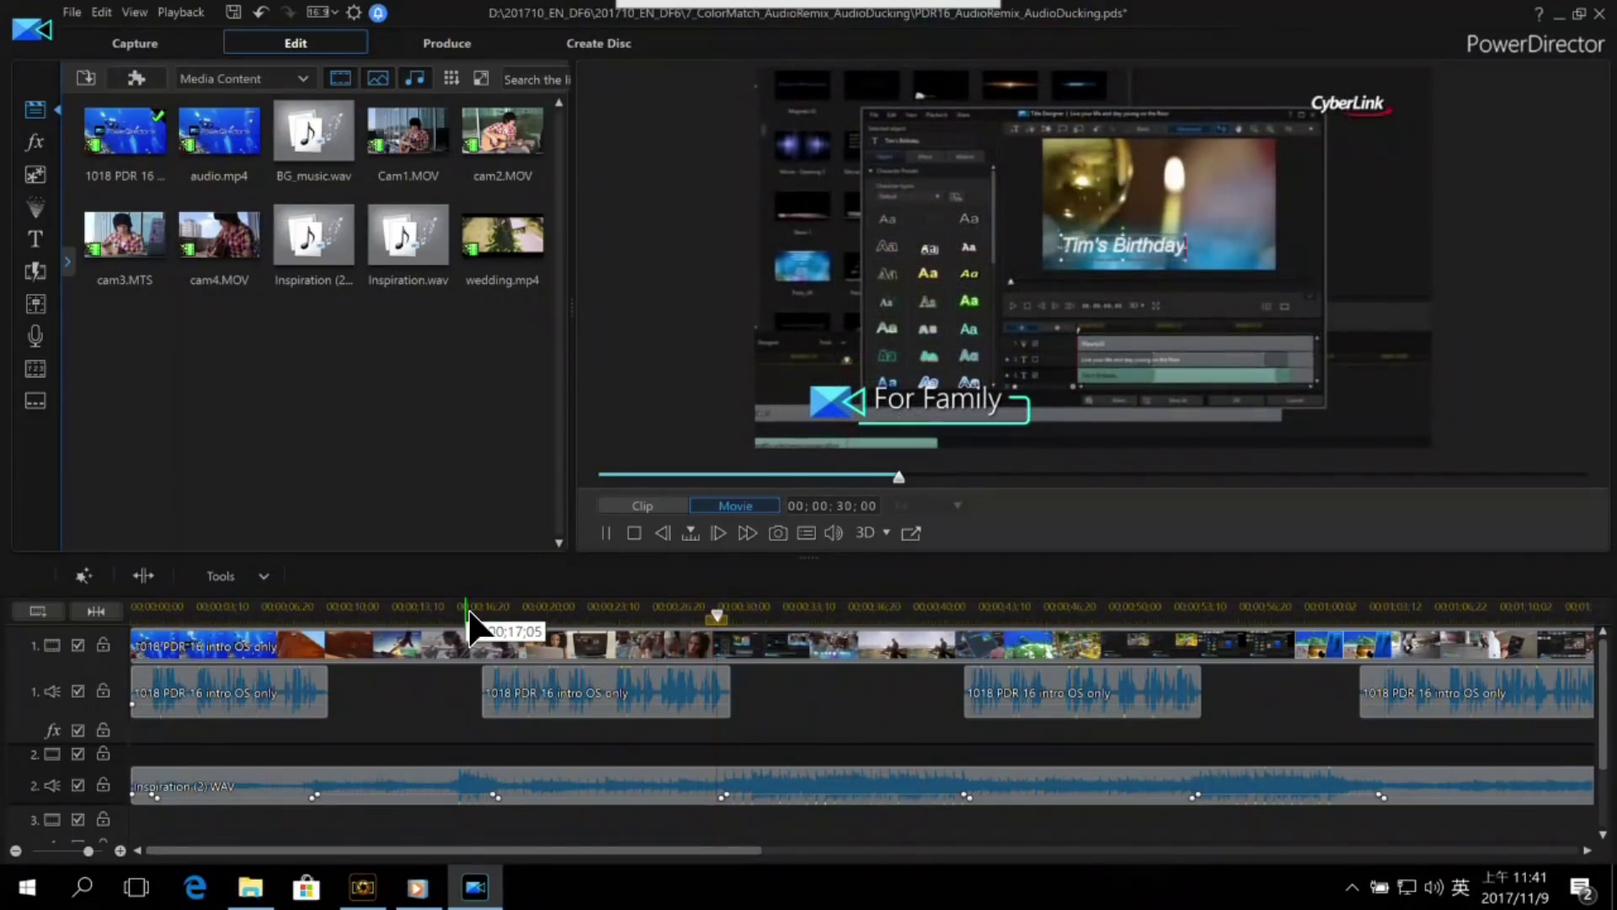
key(space)
key(space)
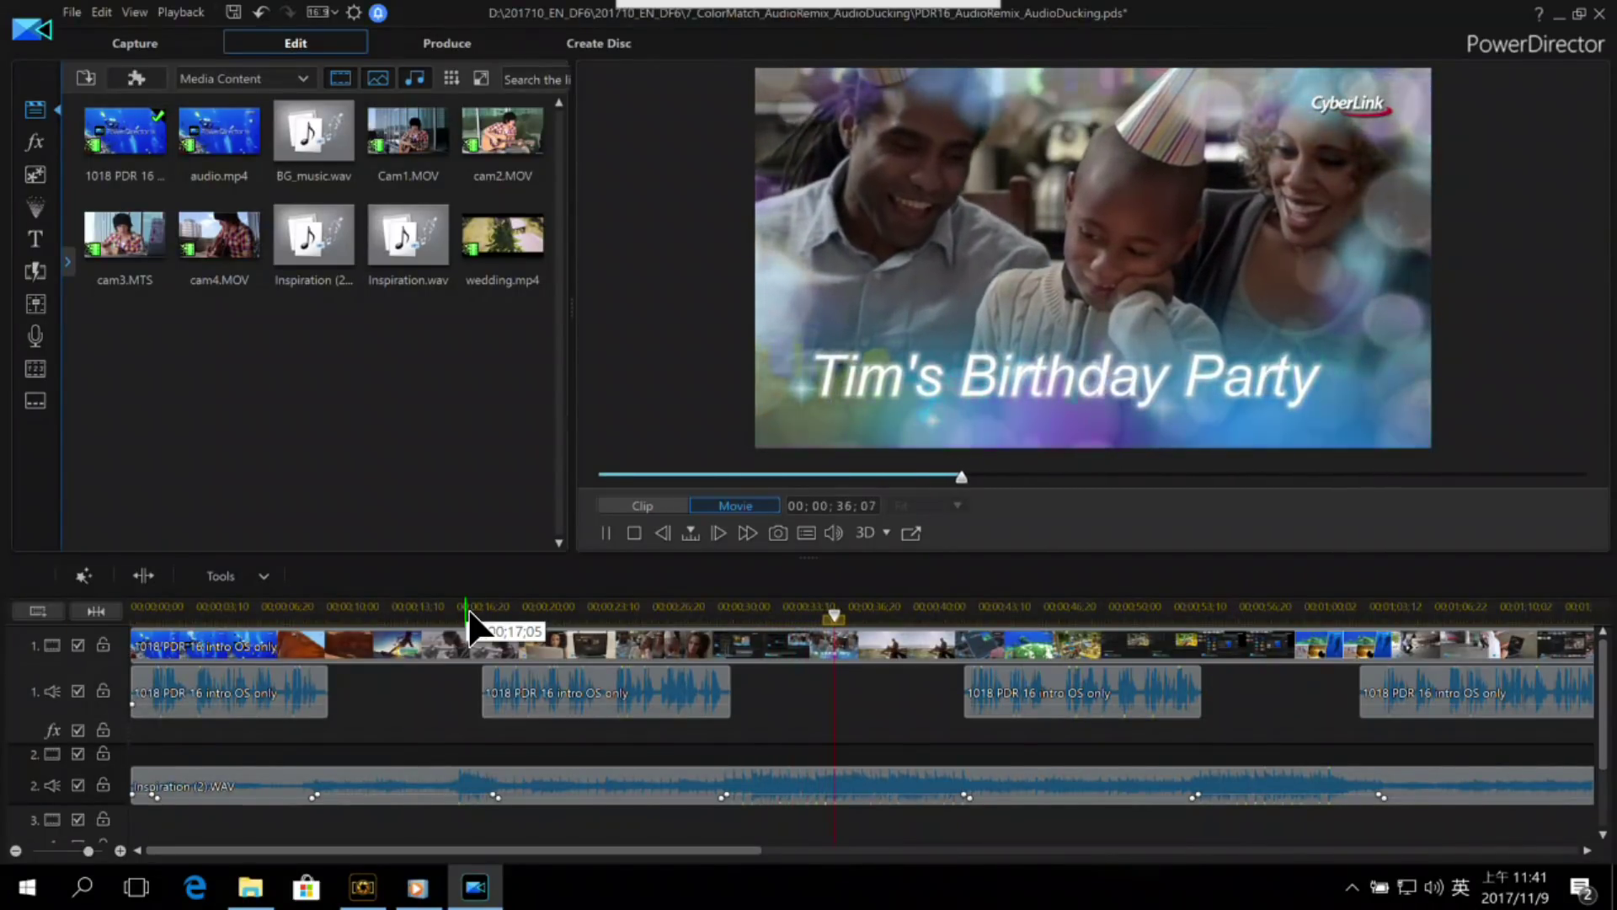
key(space)
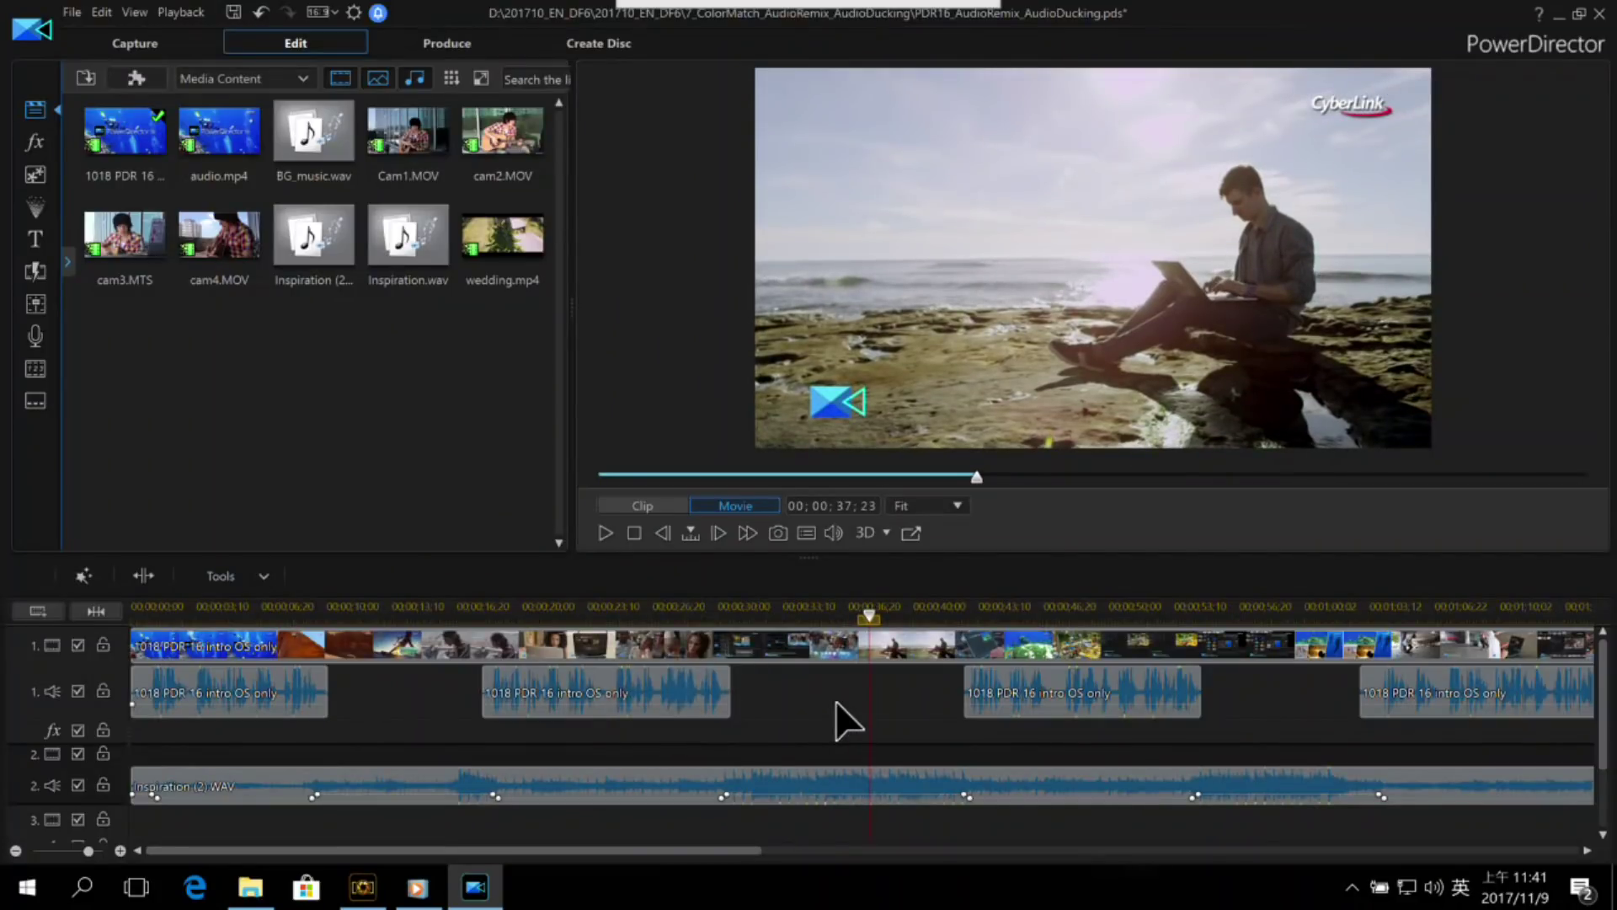
Step: Review the Audio Ducking settings of the Inspiration (2).WAV music clip once more and close them
scroll(846, 721, down, 3)
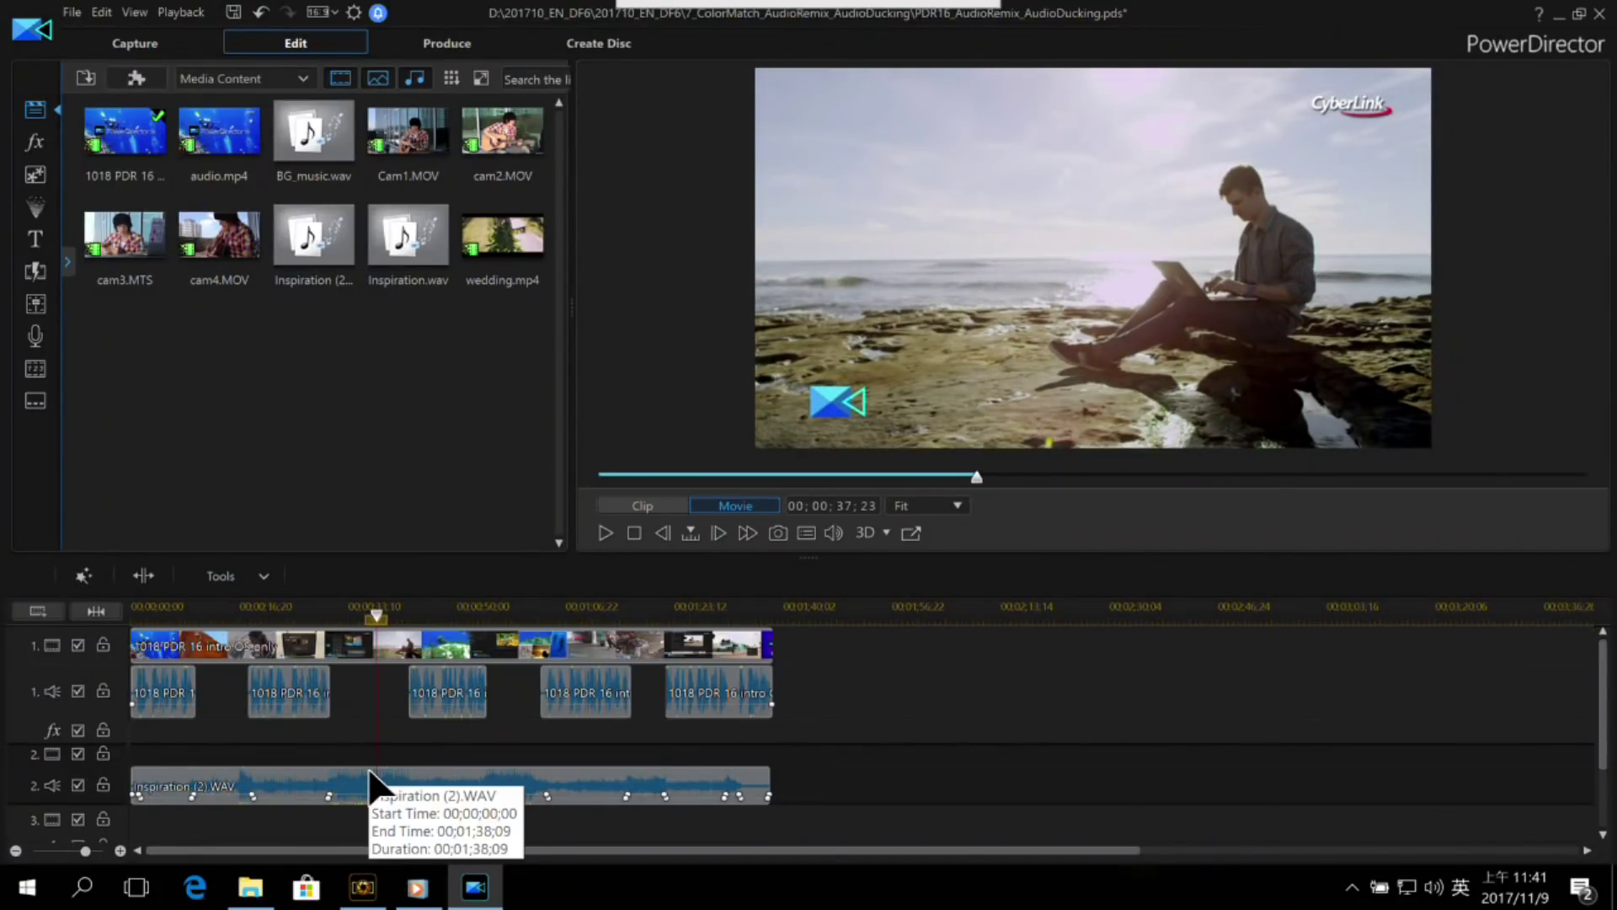
click(429, 611)
click(445, 771)
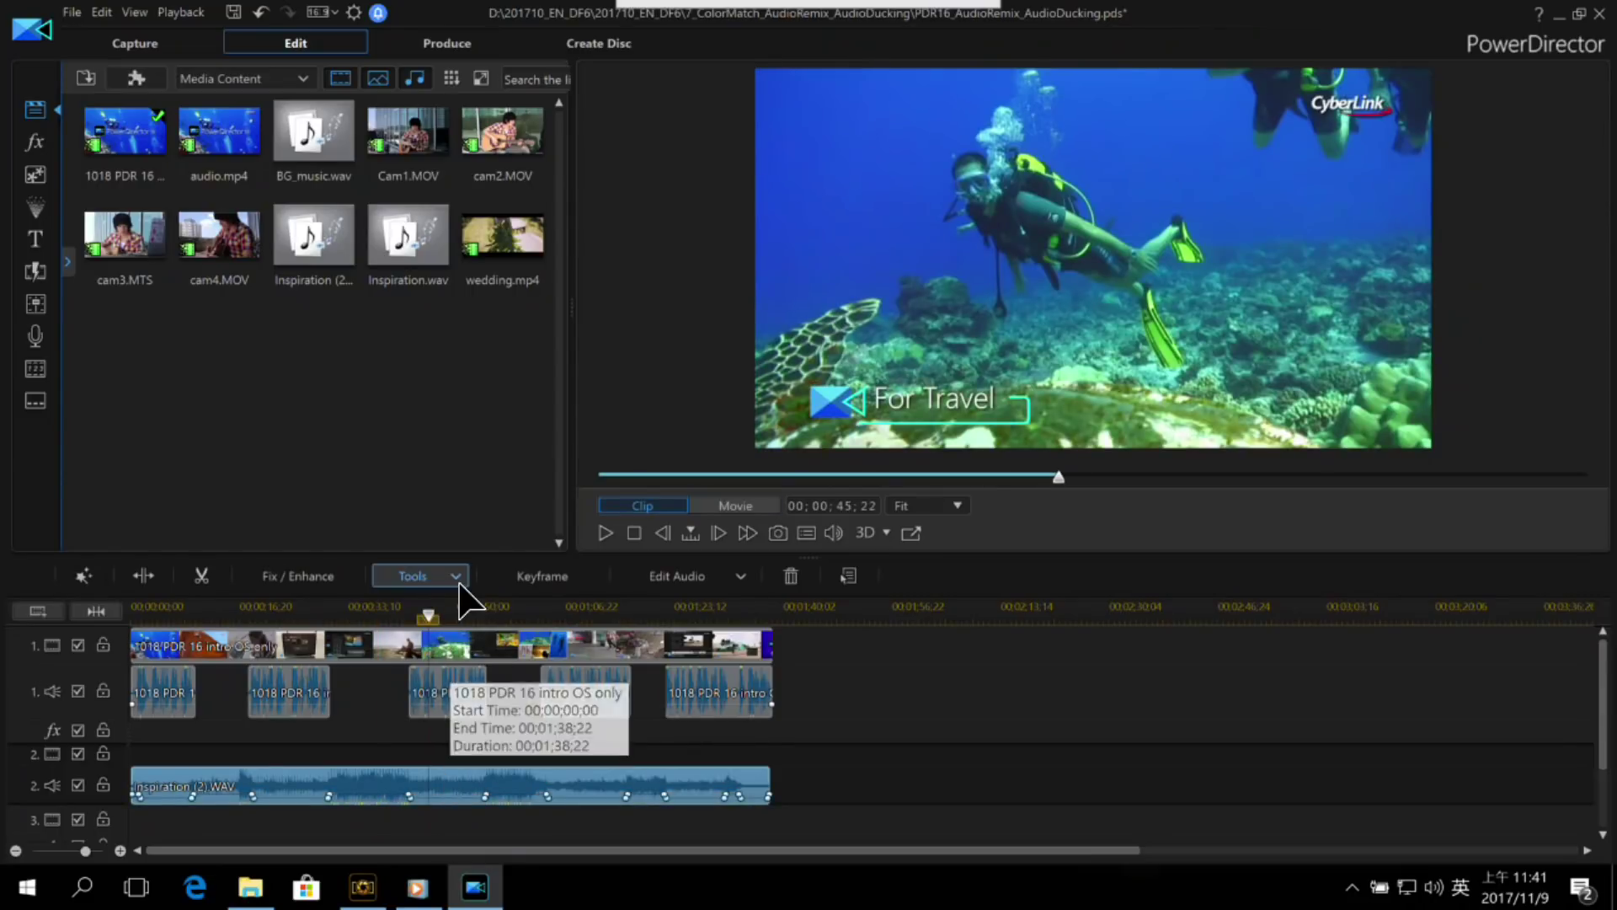
click(456, 576)
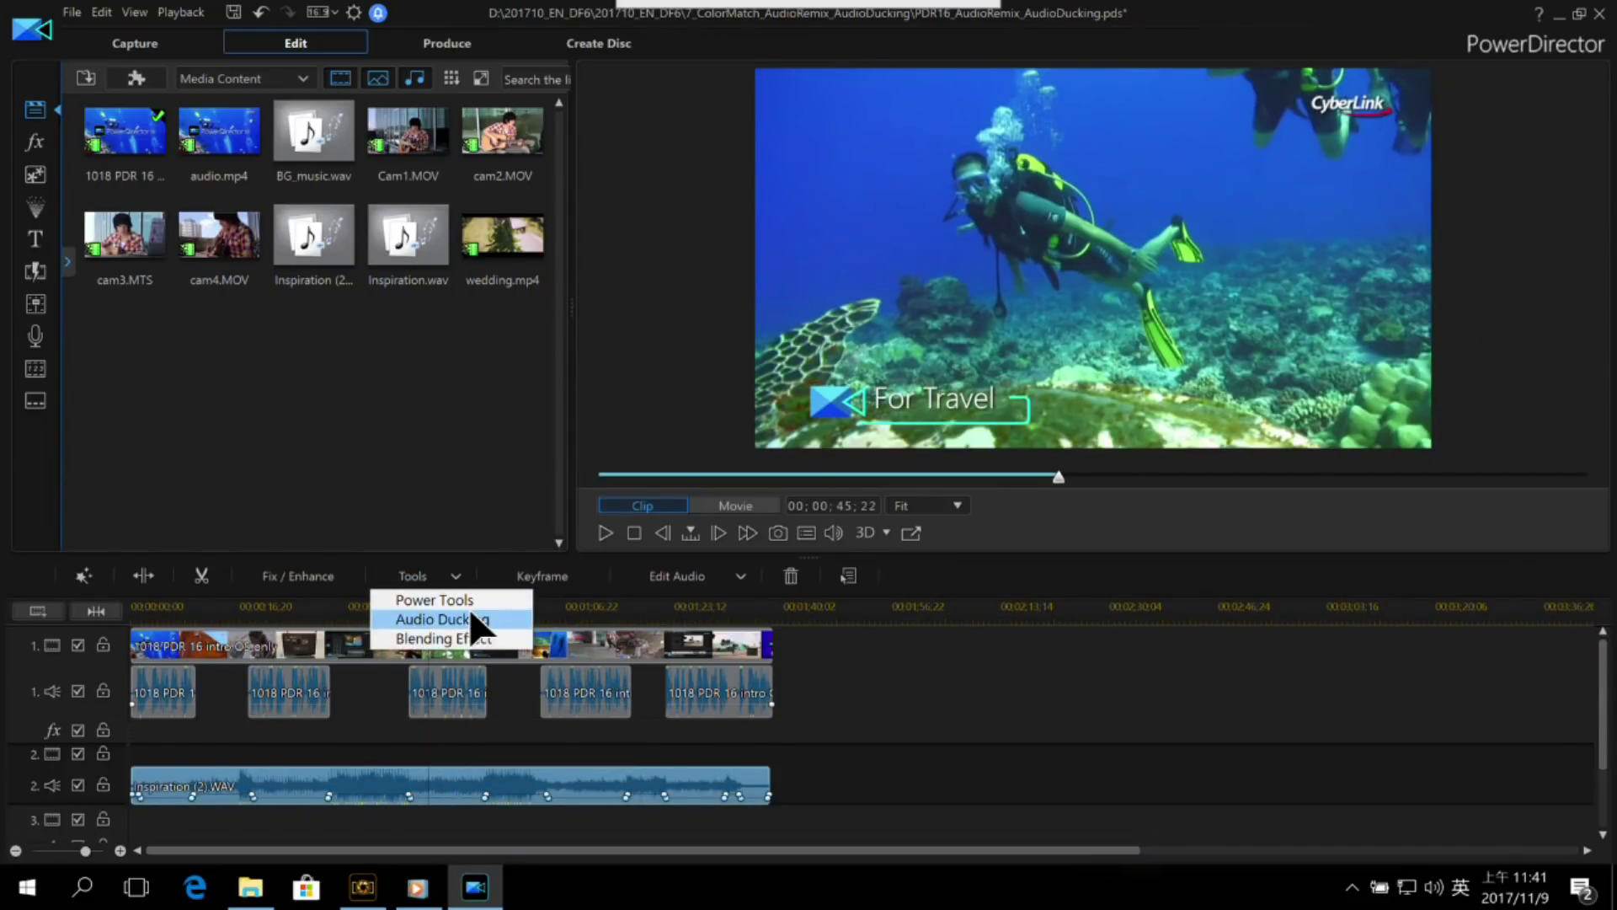
click(467, 617)
click(931, 594)
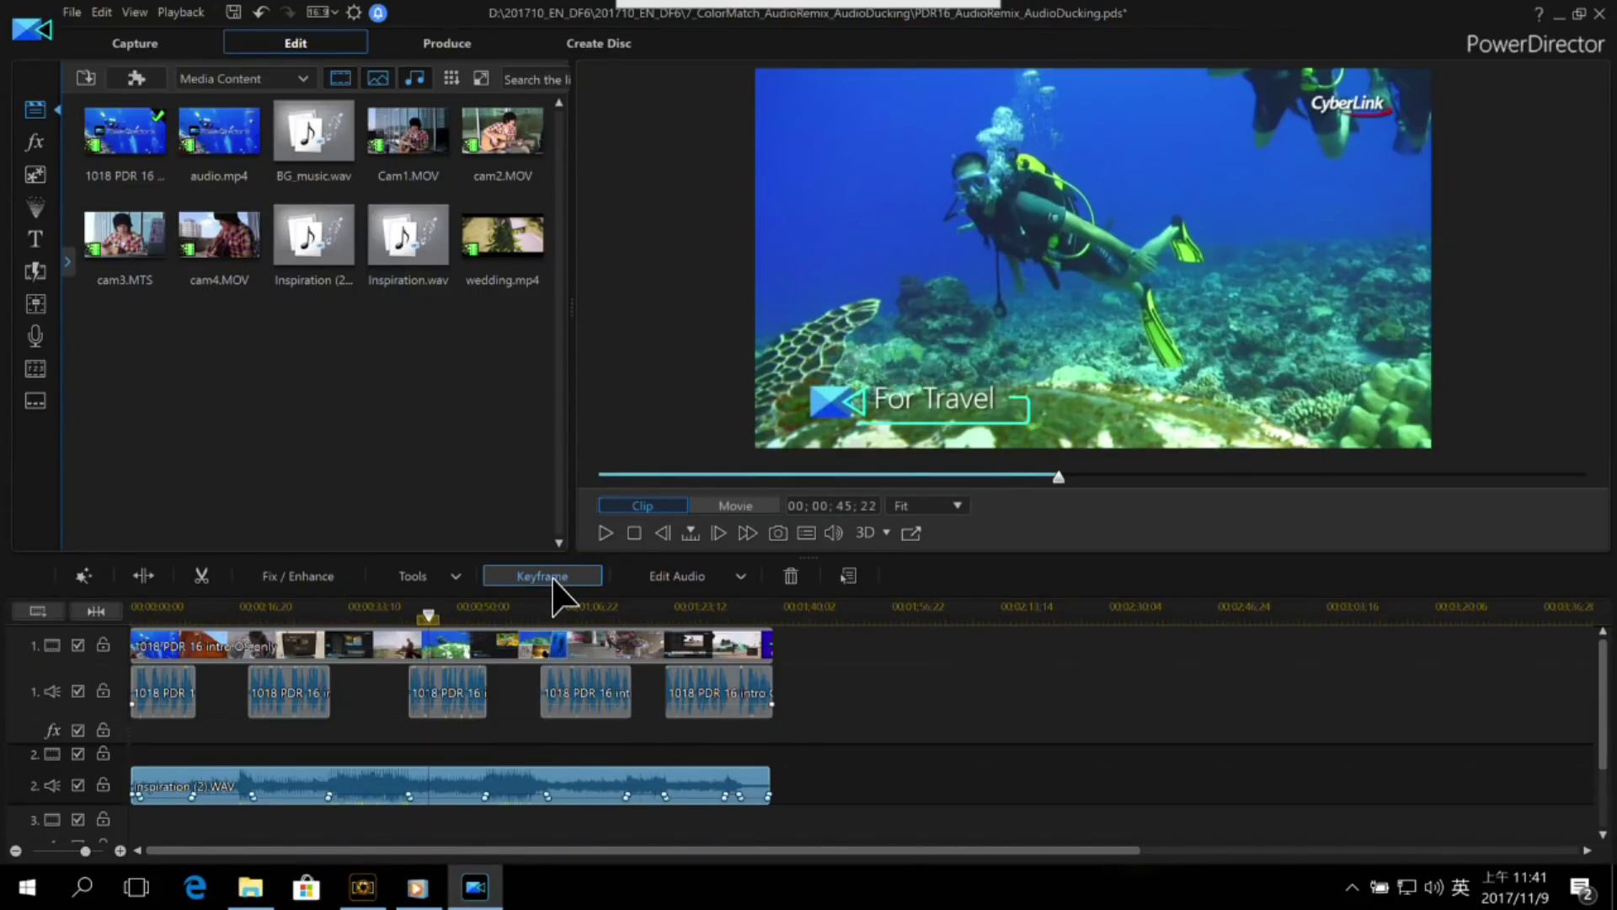
mouse_move(711, 17)
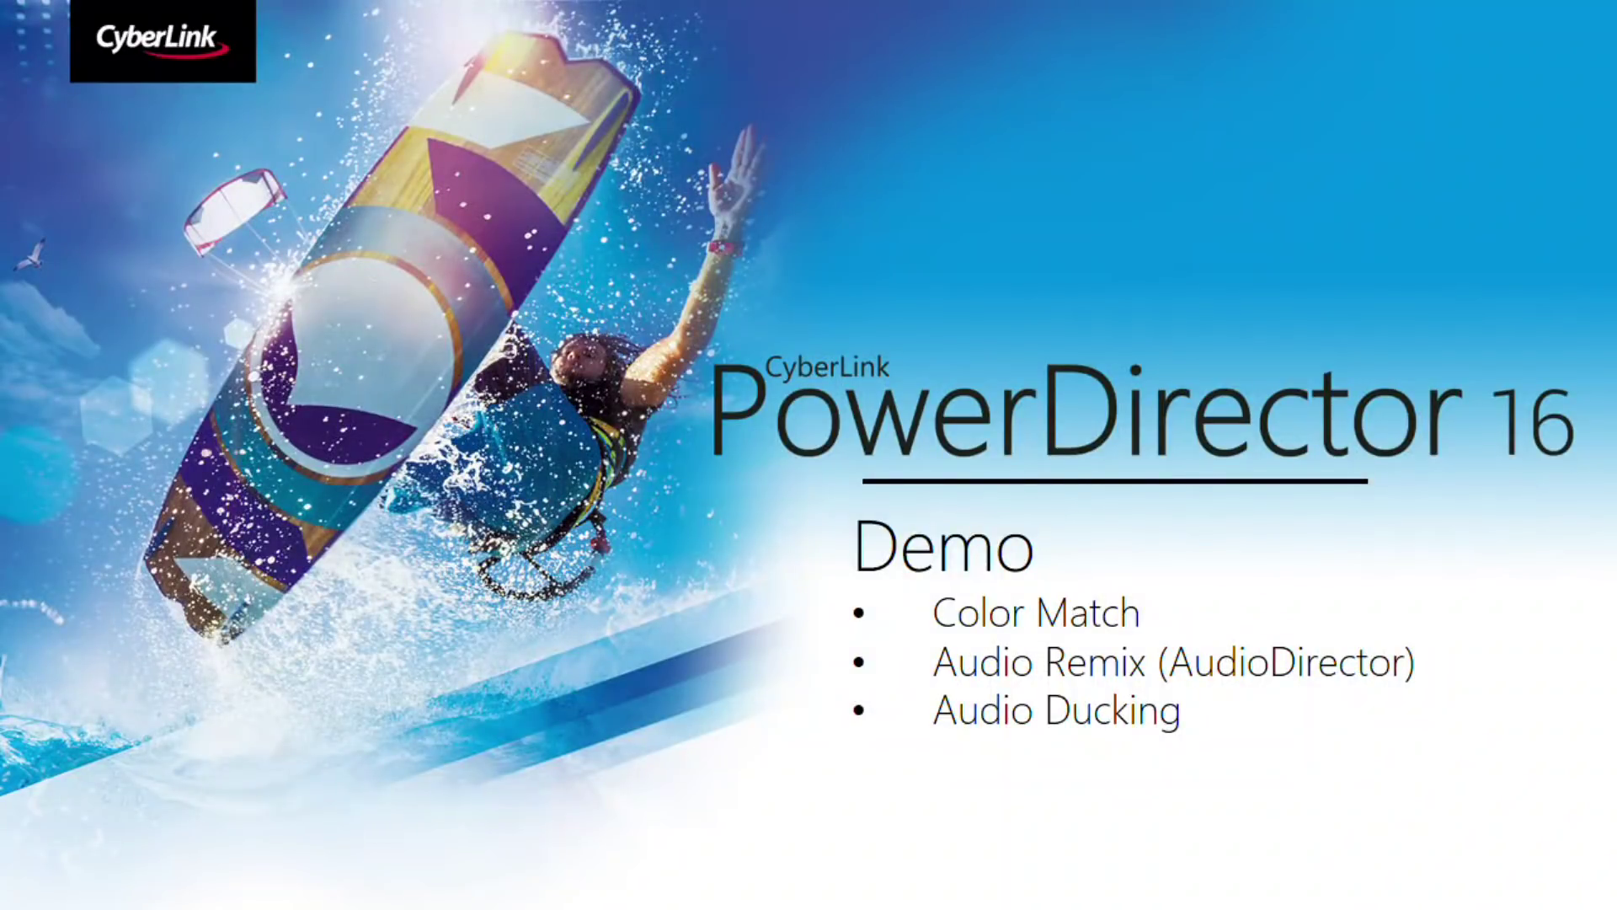
click(14, 335)
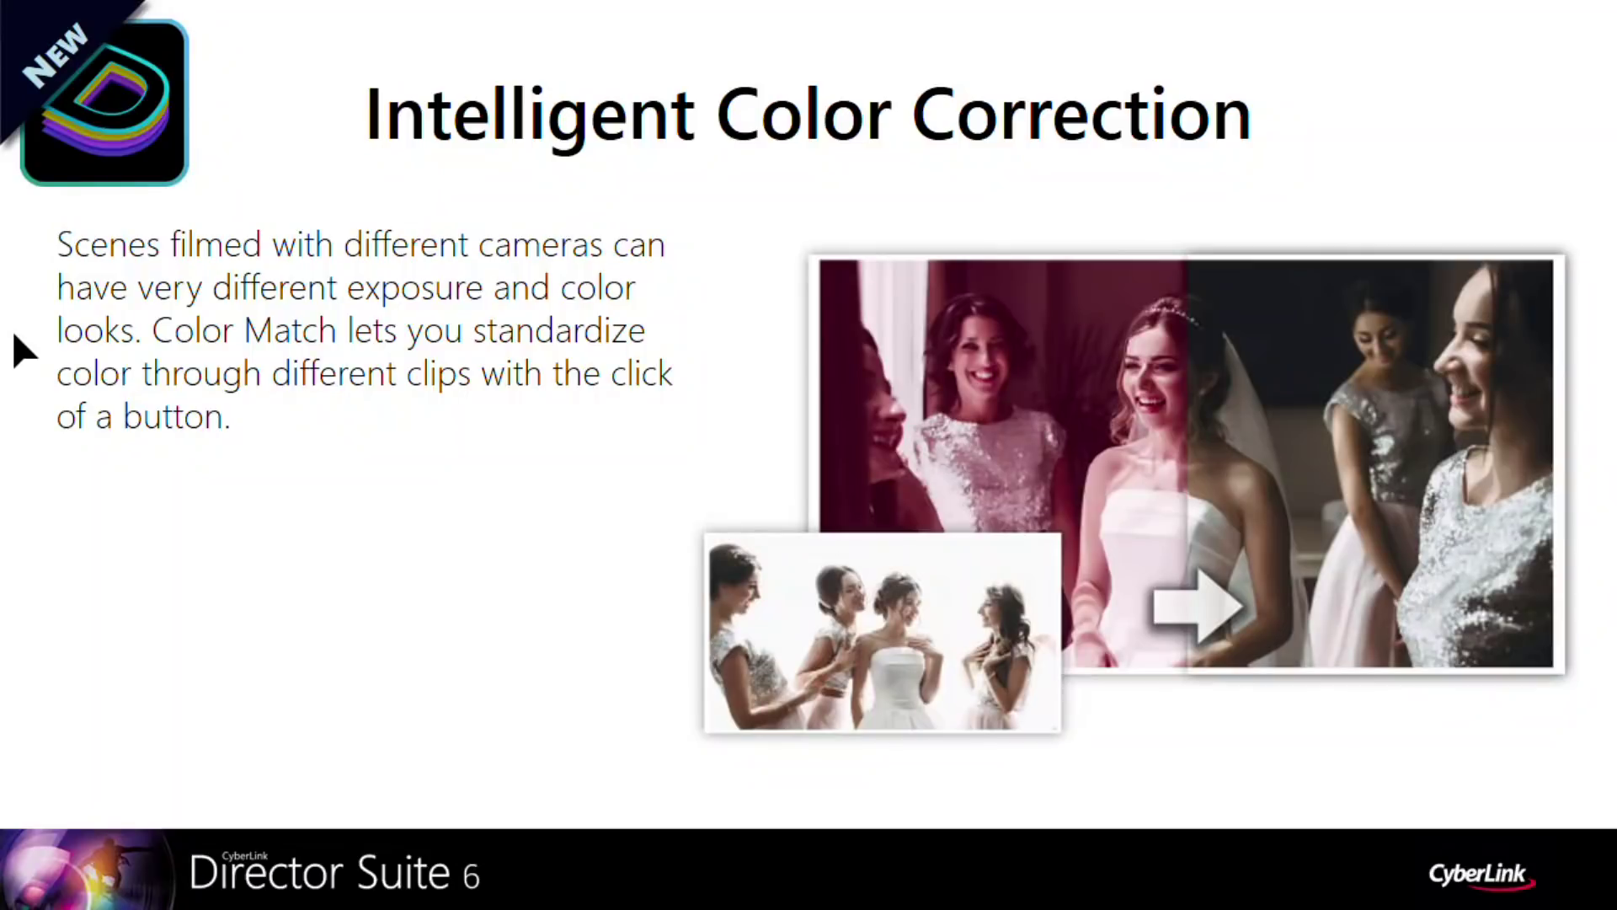
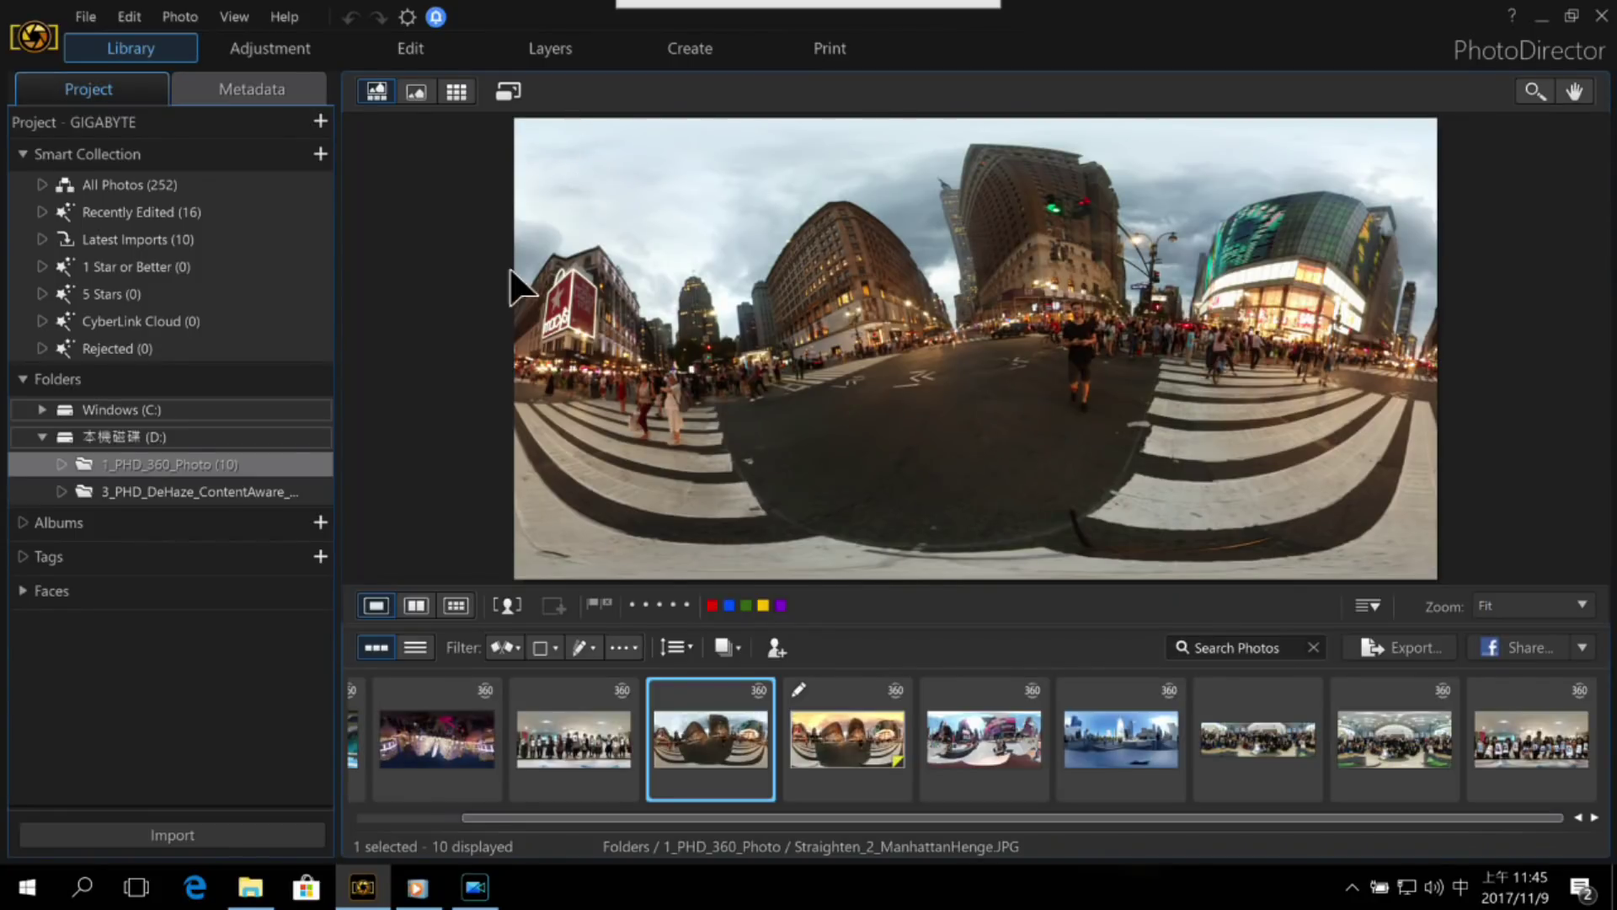
Step: Switch to PhotoDirector, open Straighten_2_ManhattanHenge.JPG for 360º editing and look around the street scene, returning to the default view
right_click(723, 740)
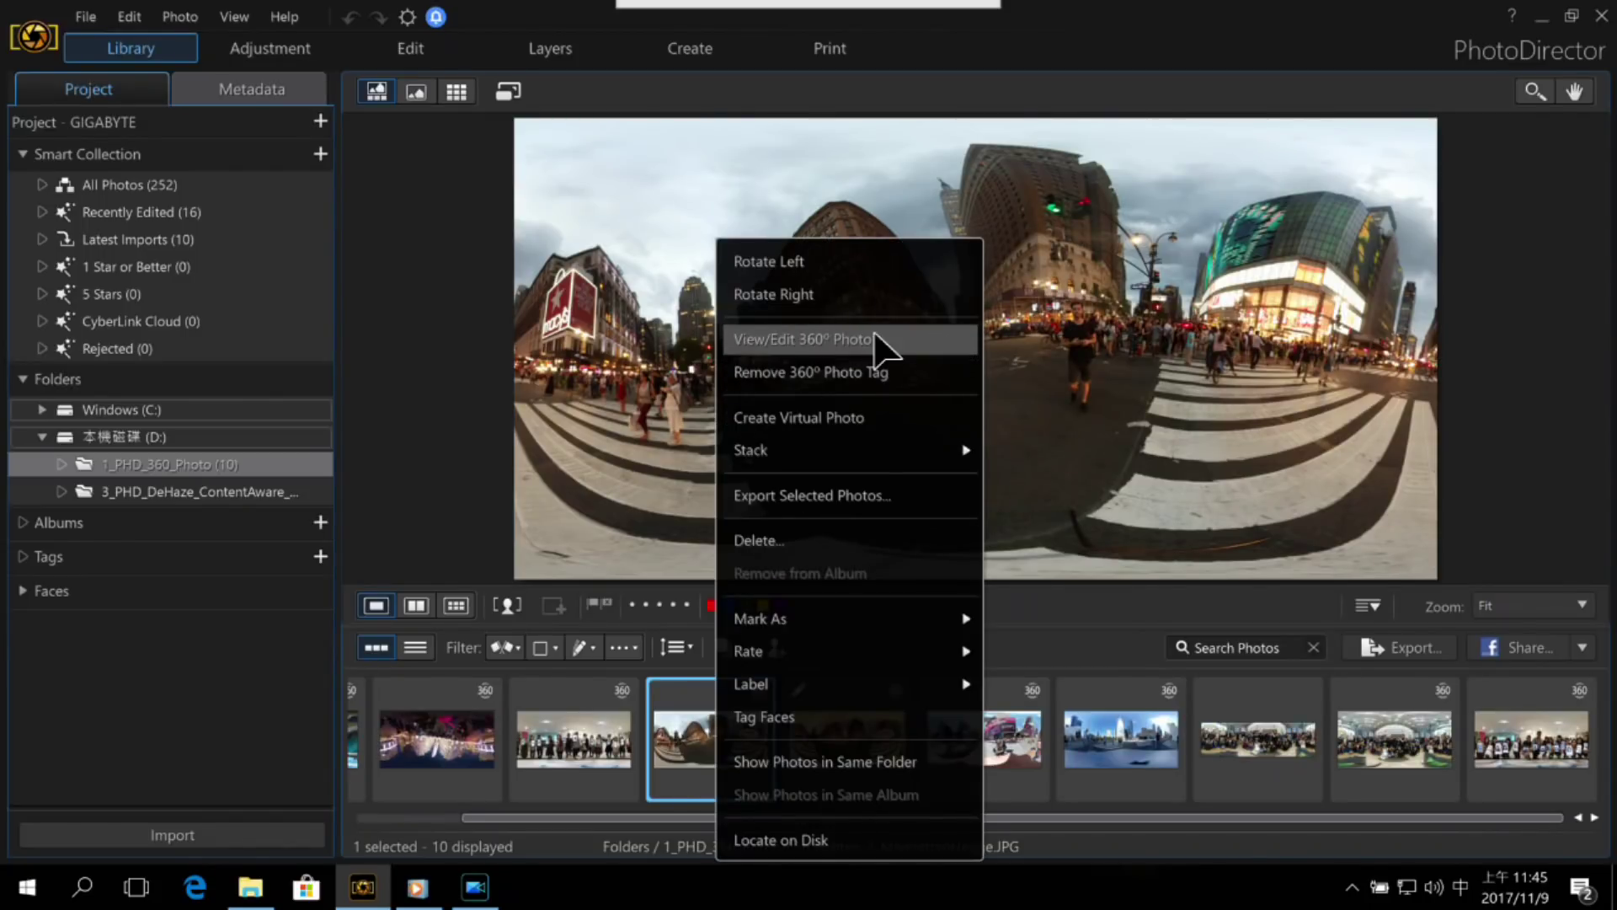
click(924, 354)
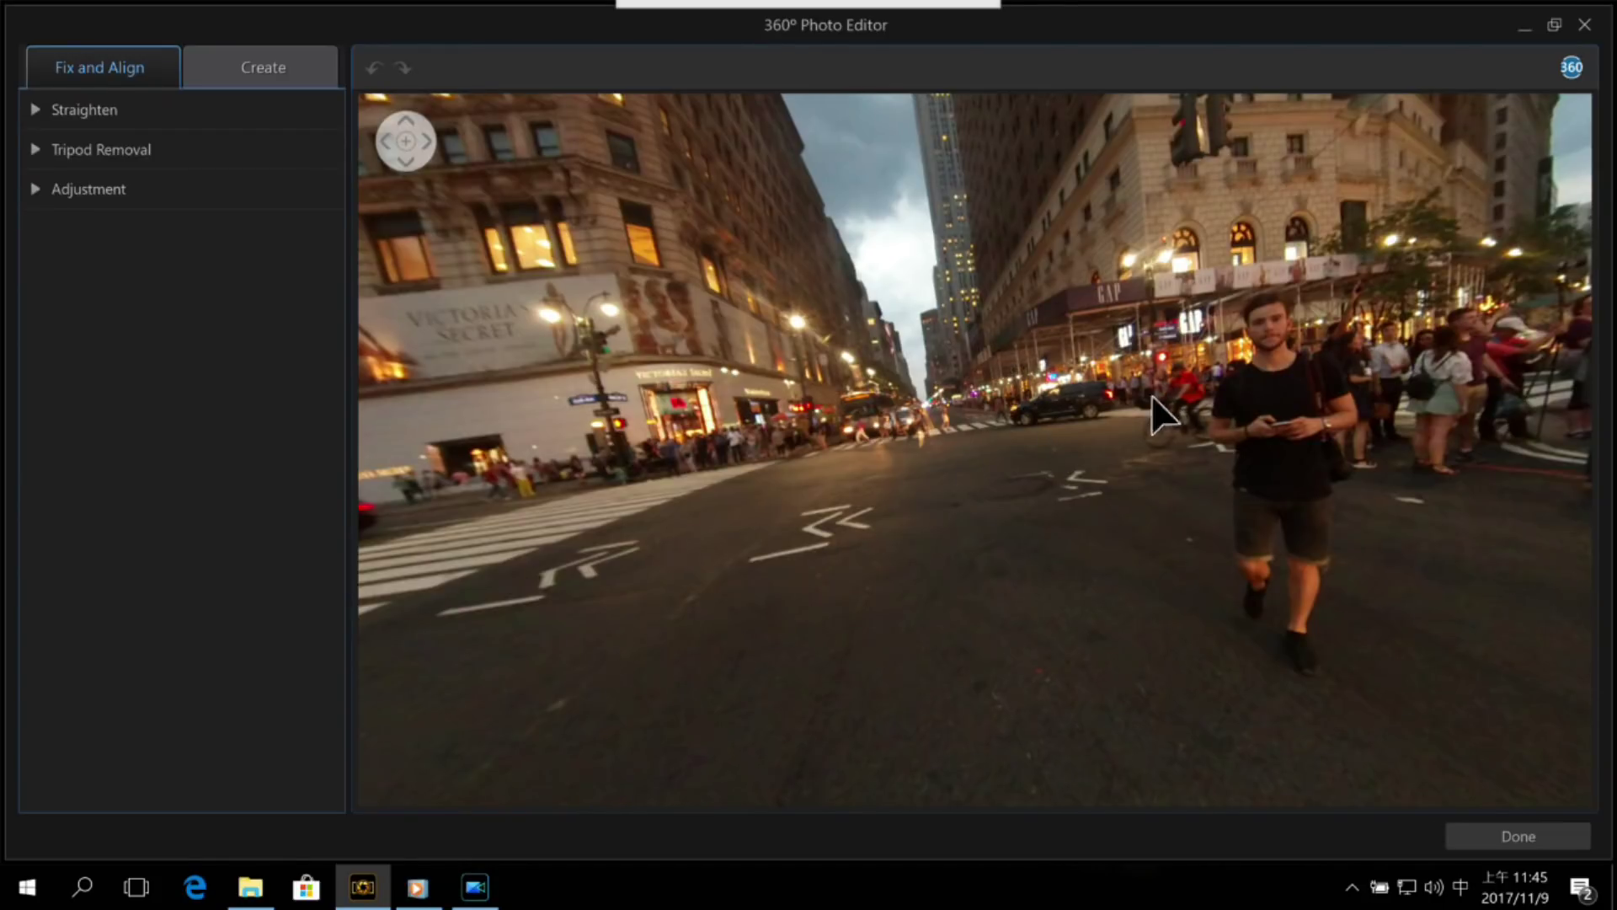
drag(1153, 398, 1011, 412)
drag(1204, 422, 898, 441)
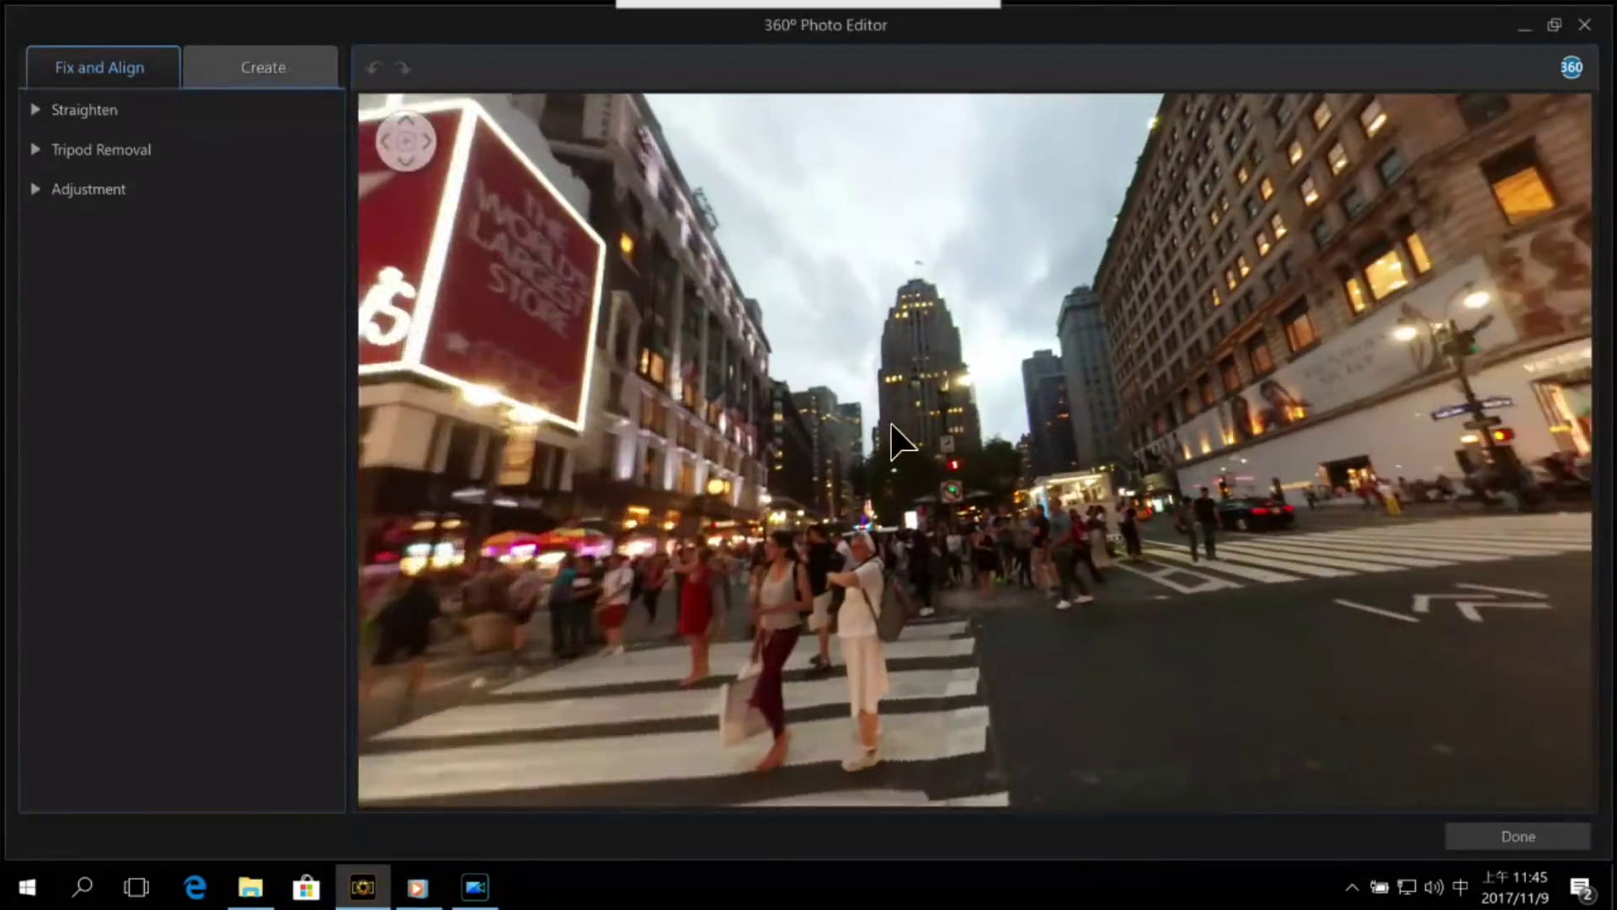
drag(1141, 433, 962, 473)
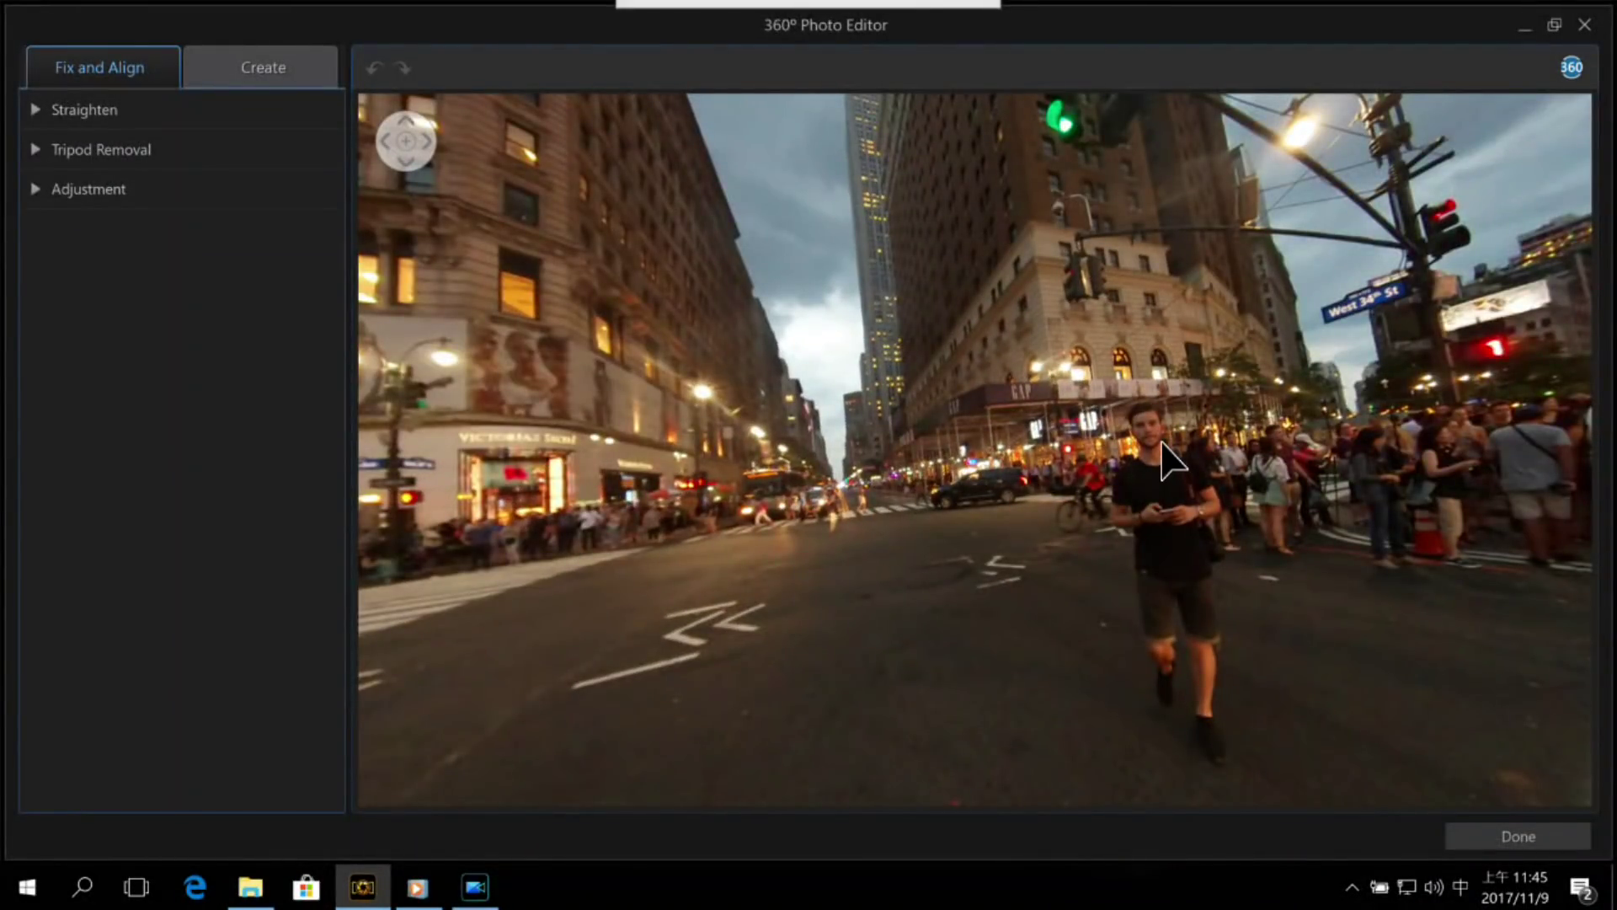
drag(1167, 463, 482, 192)
click(408, 145)
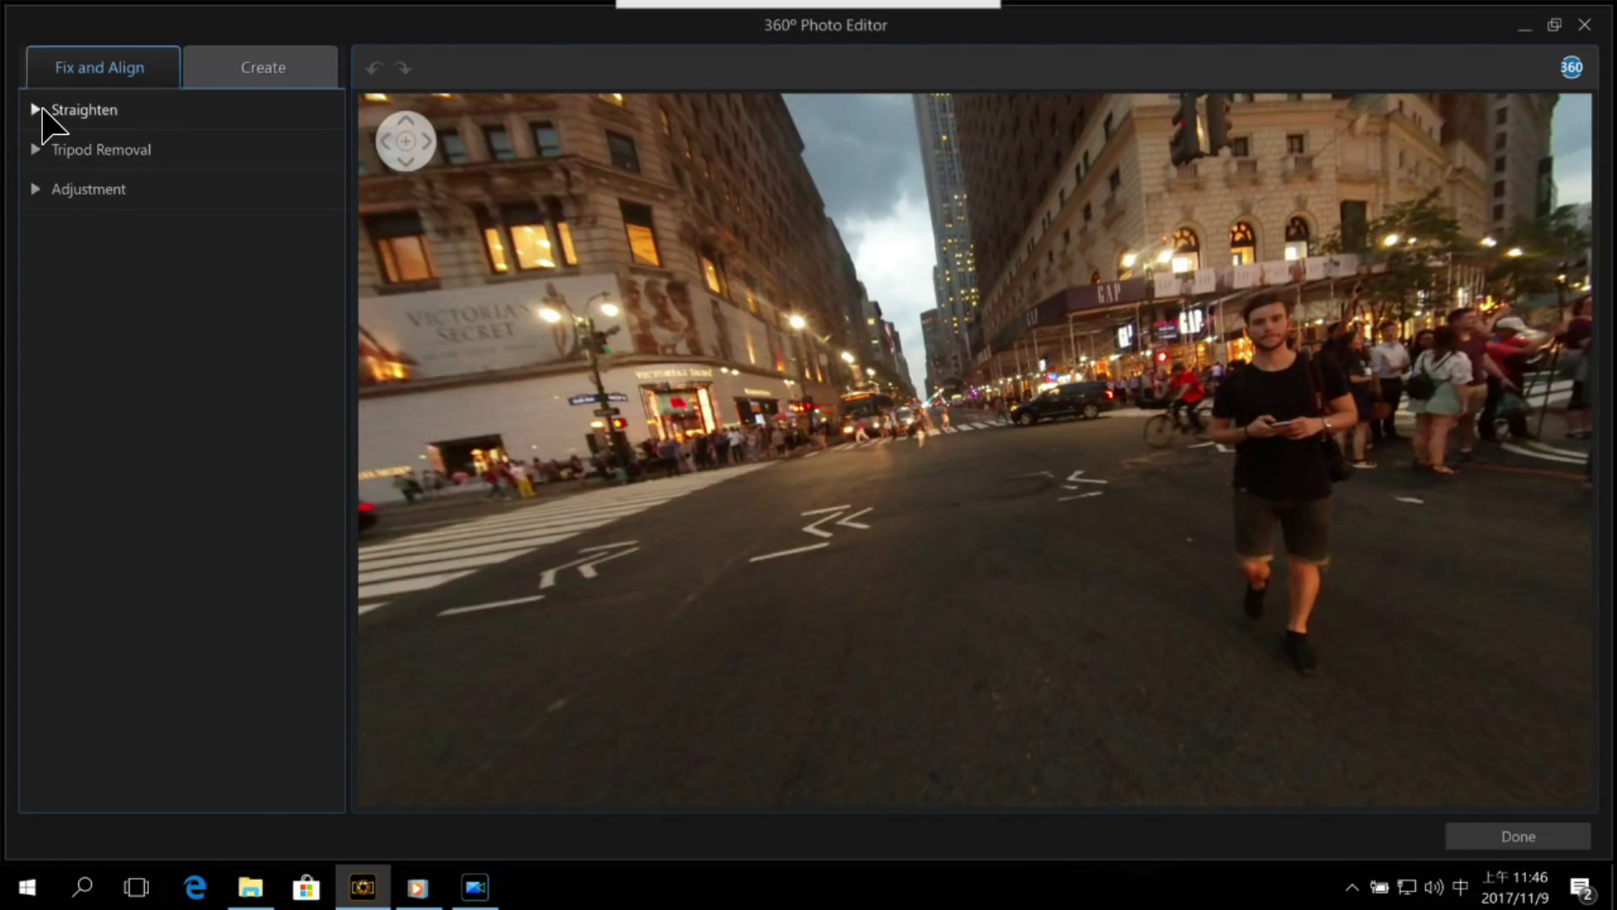
Step: Level the street photo's horizon with the Straighten tilt control, using the four-view display and grid lines, and finish the 360º edit
click(42, 110)
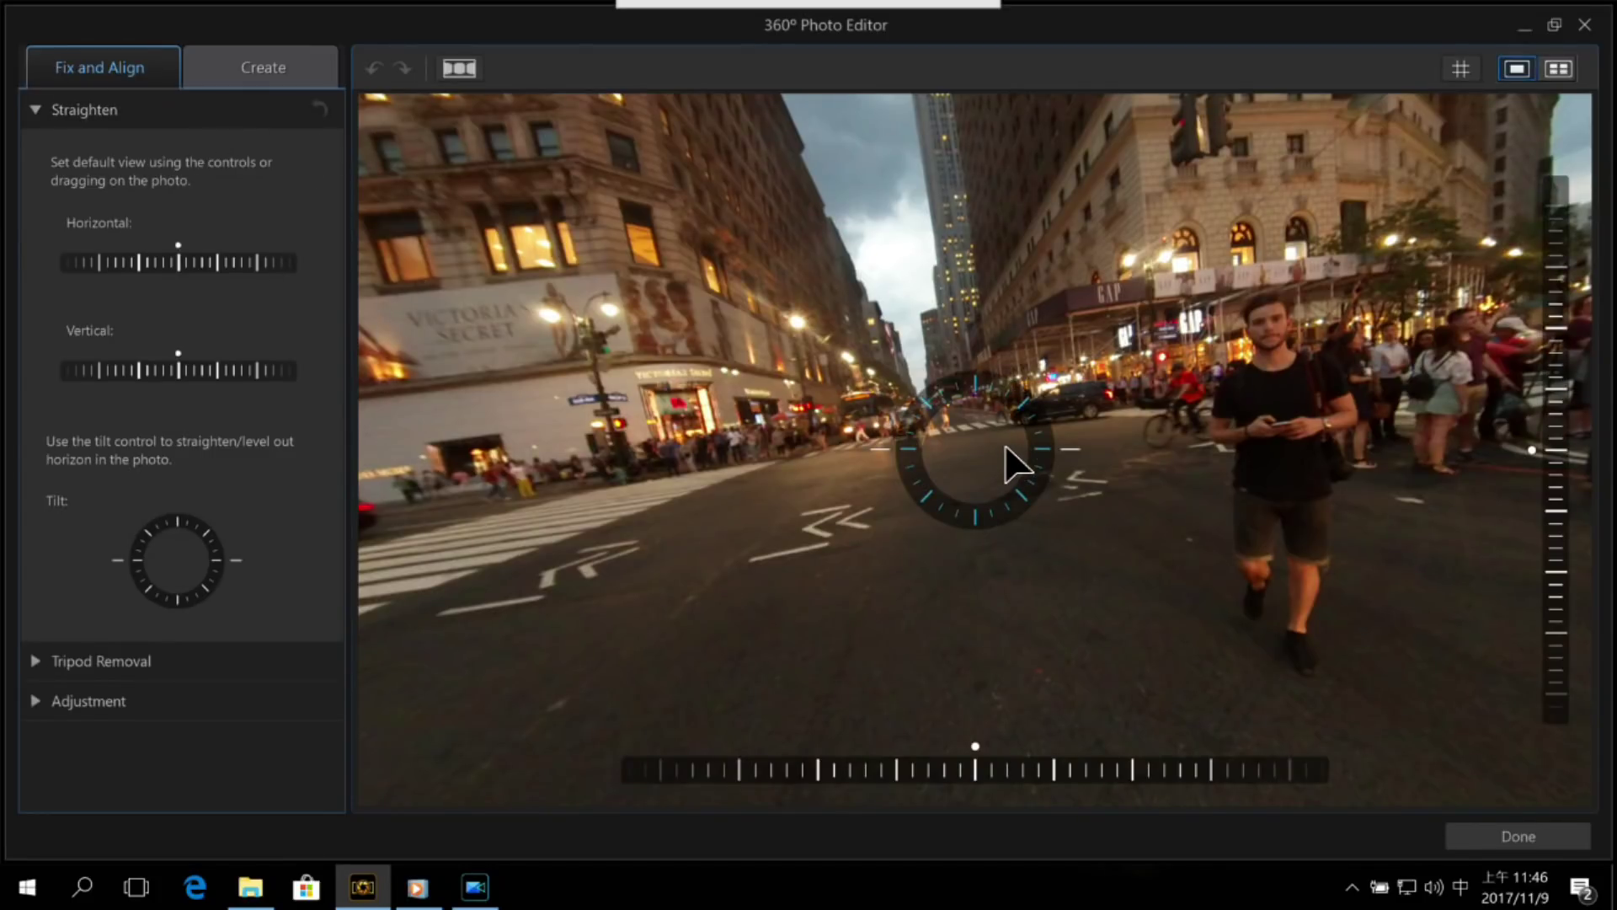
drag(1037, 438, 1045, 443)
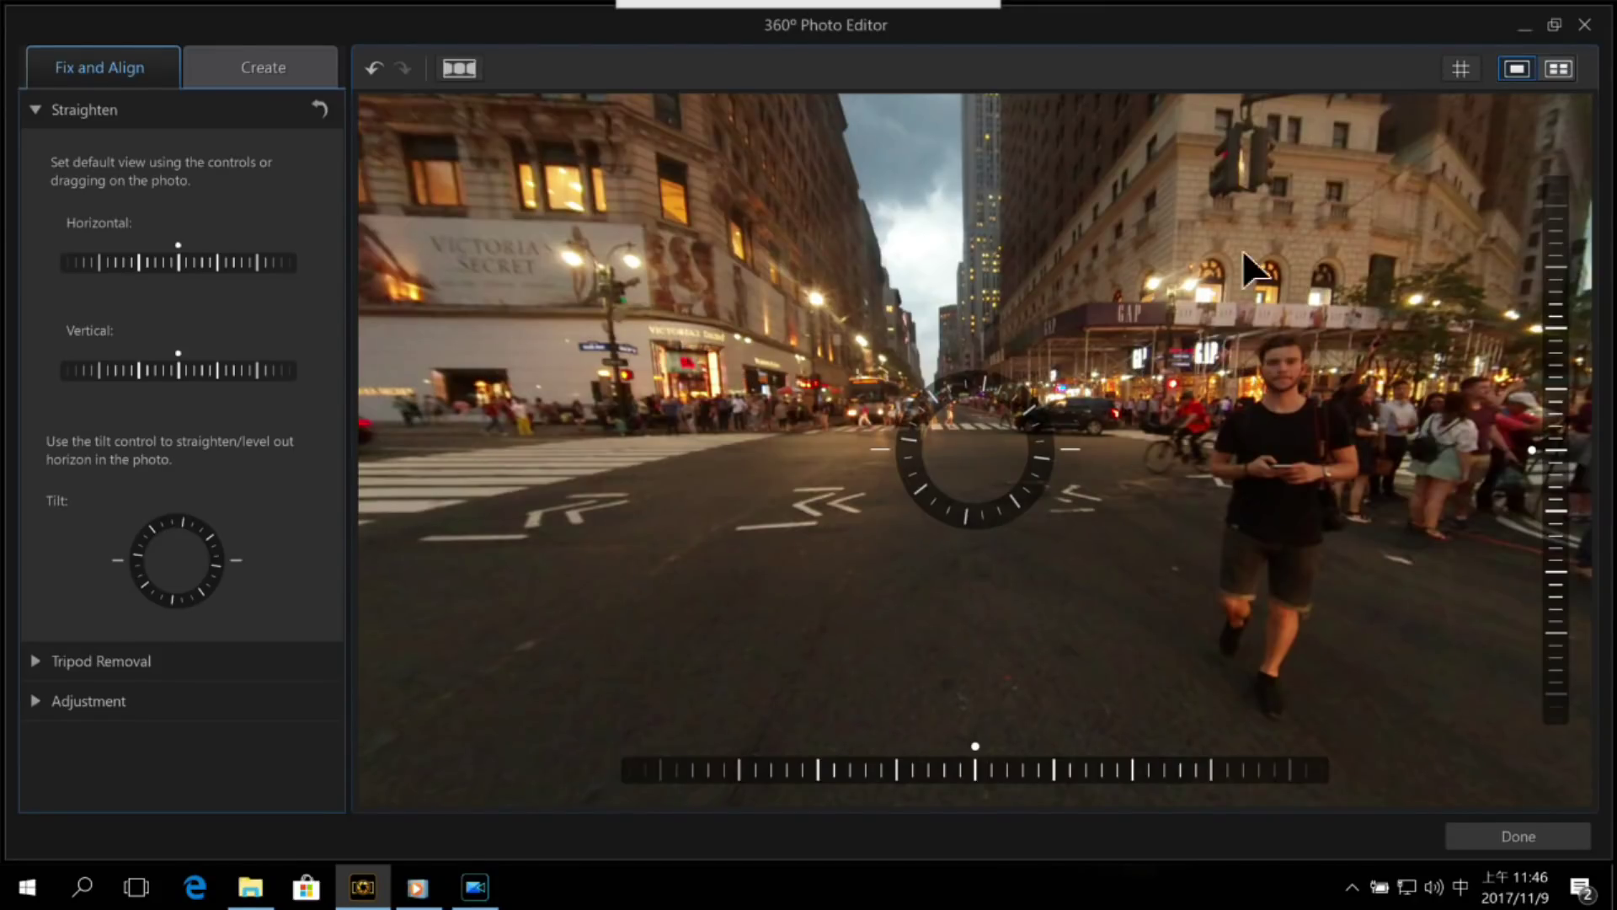
click(1558, 69)
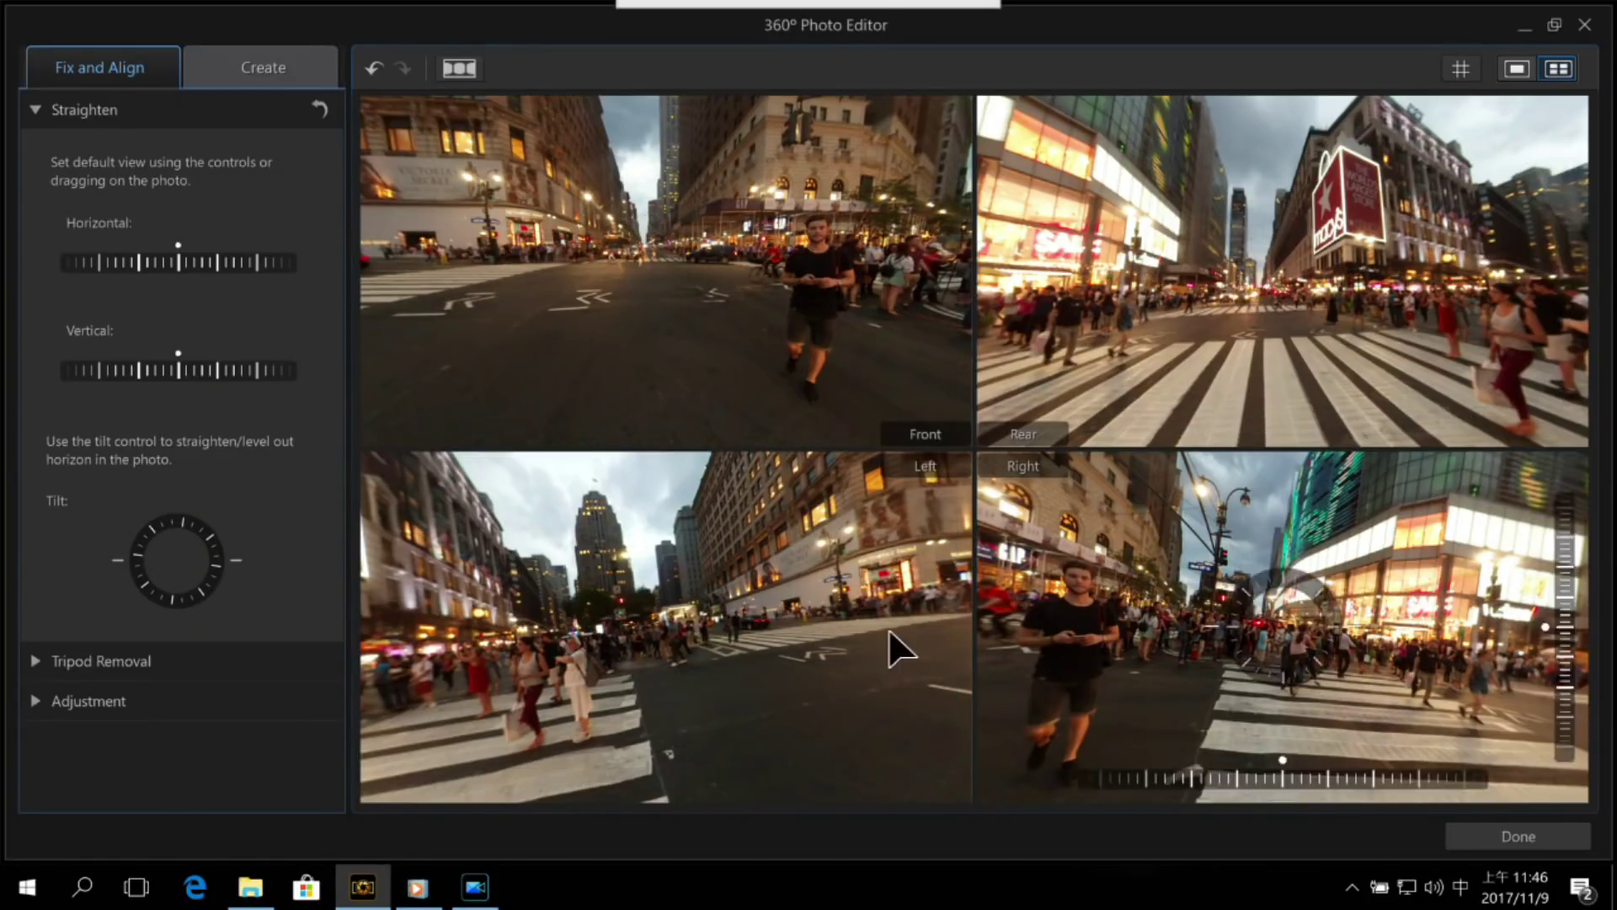
drag(722, 642, 722, 642)
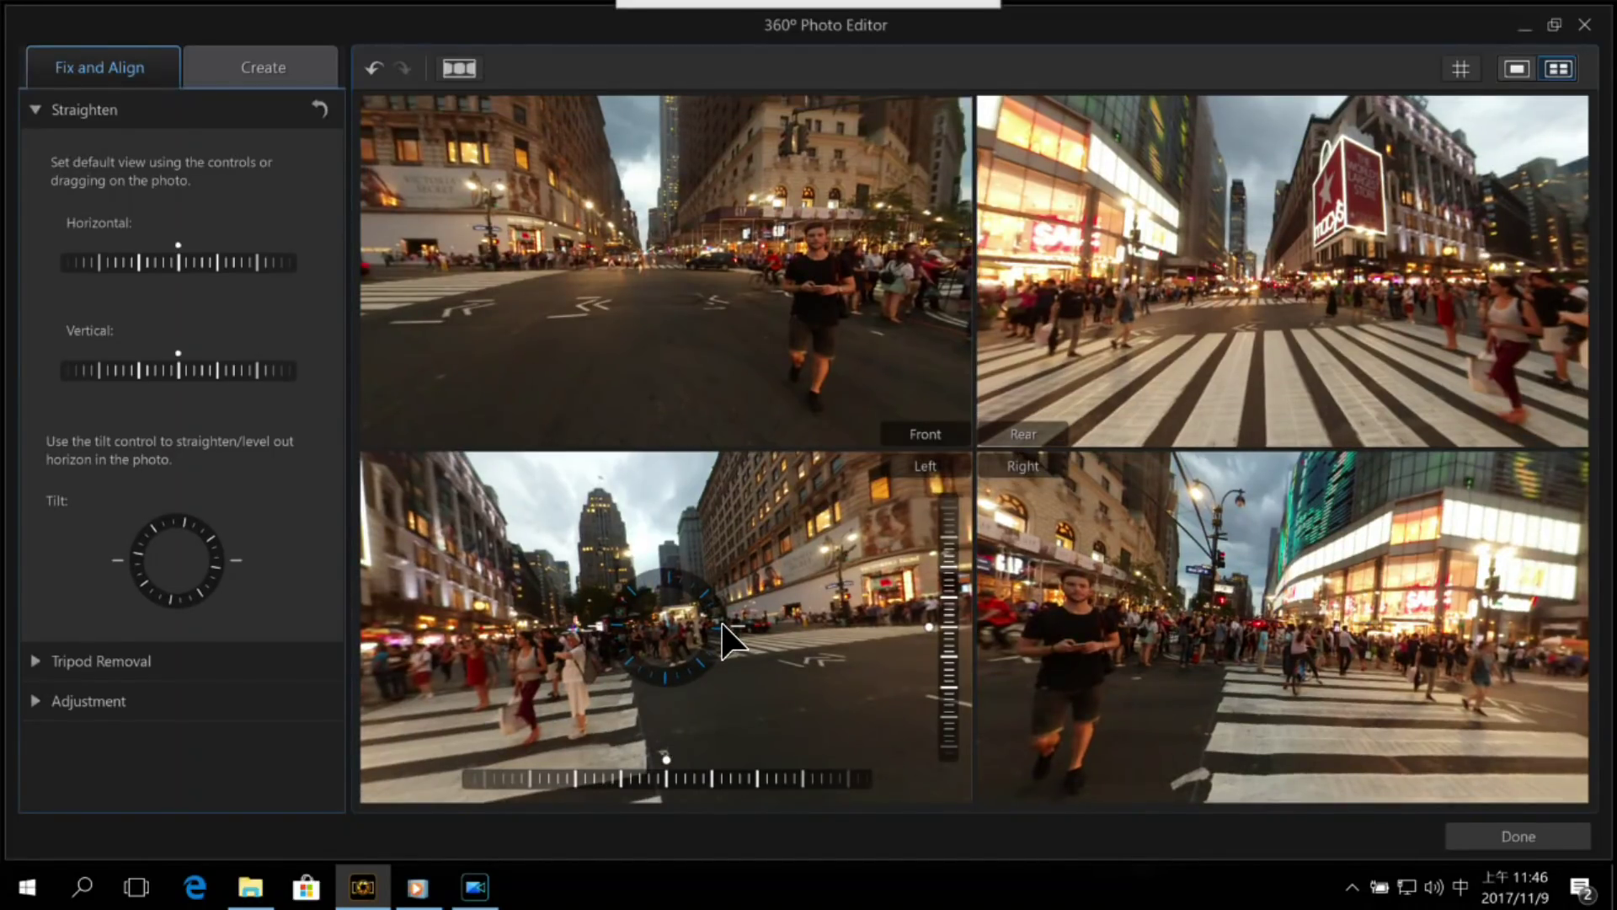
drag(722, 642, 723, 644)
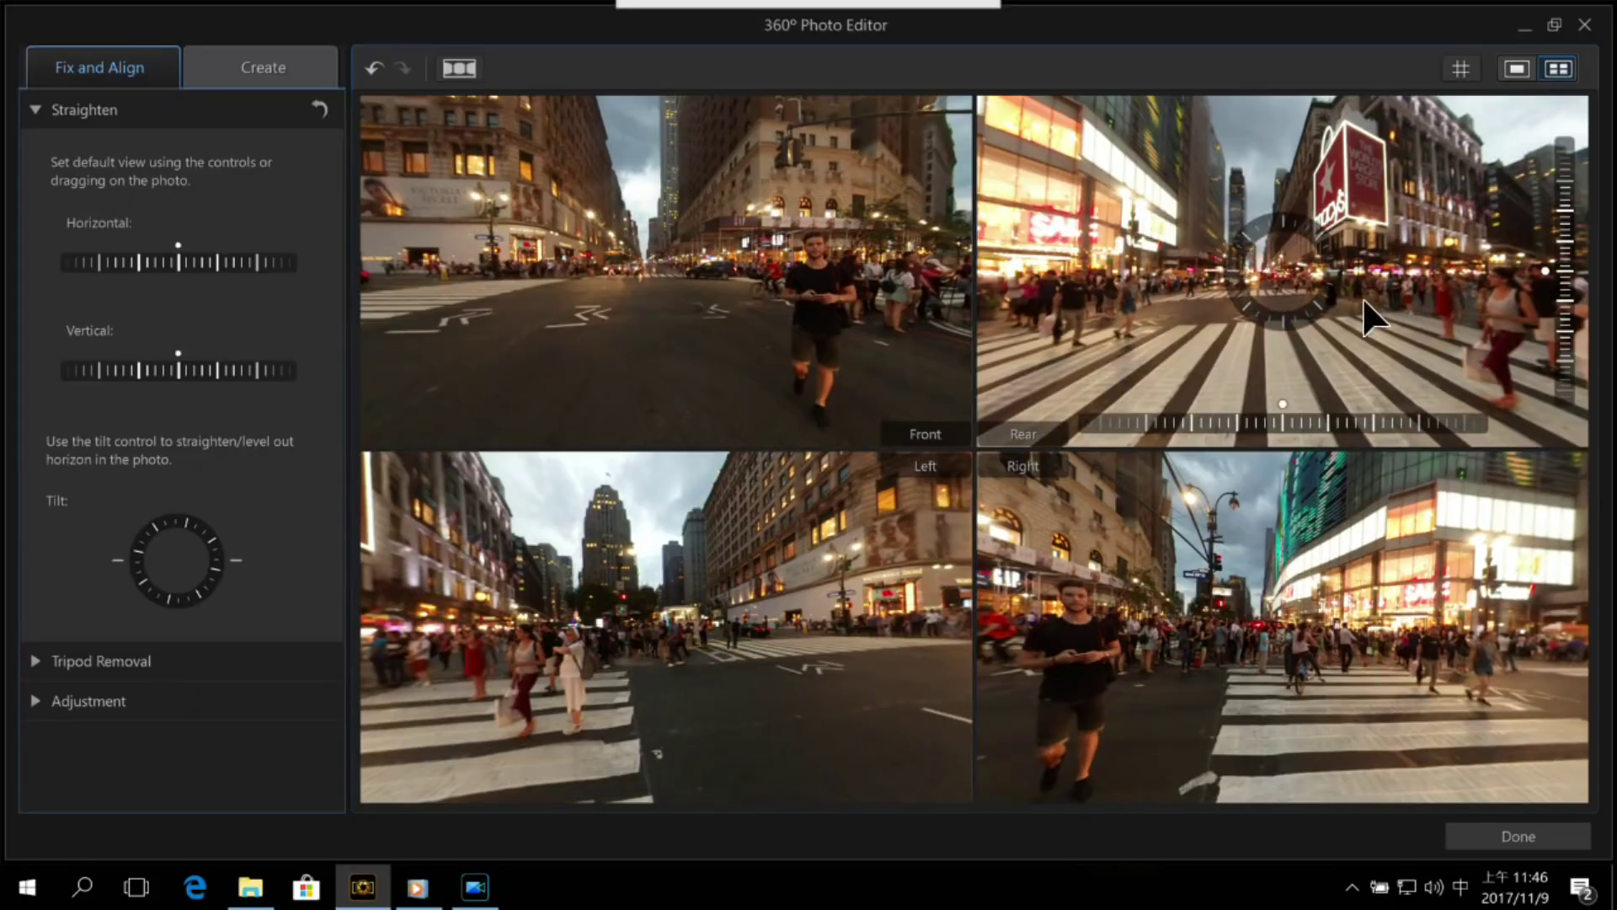
click(1460, 69)
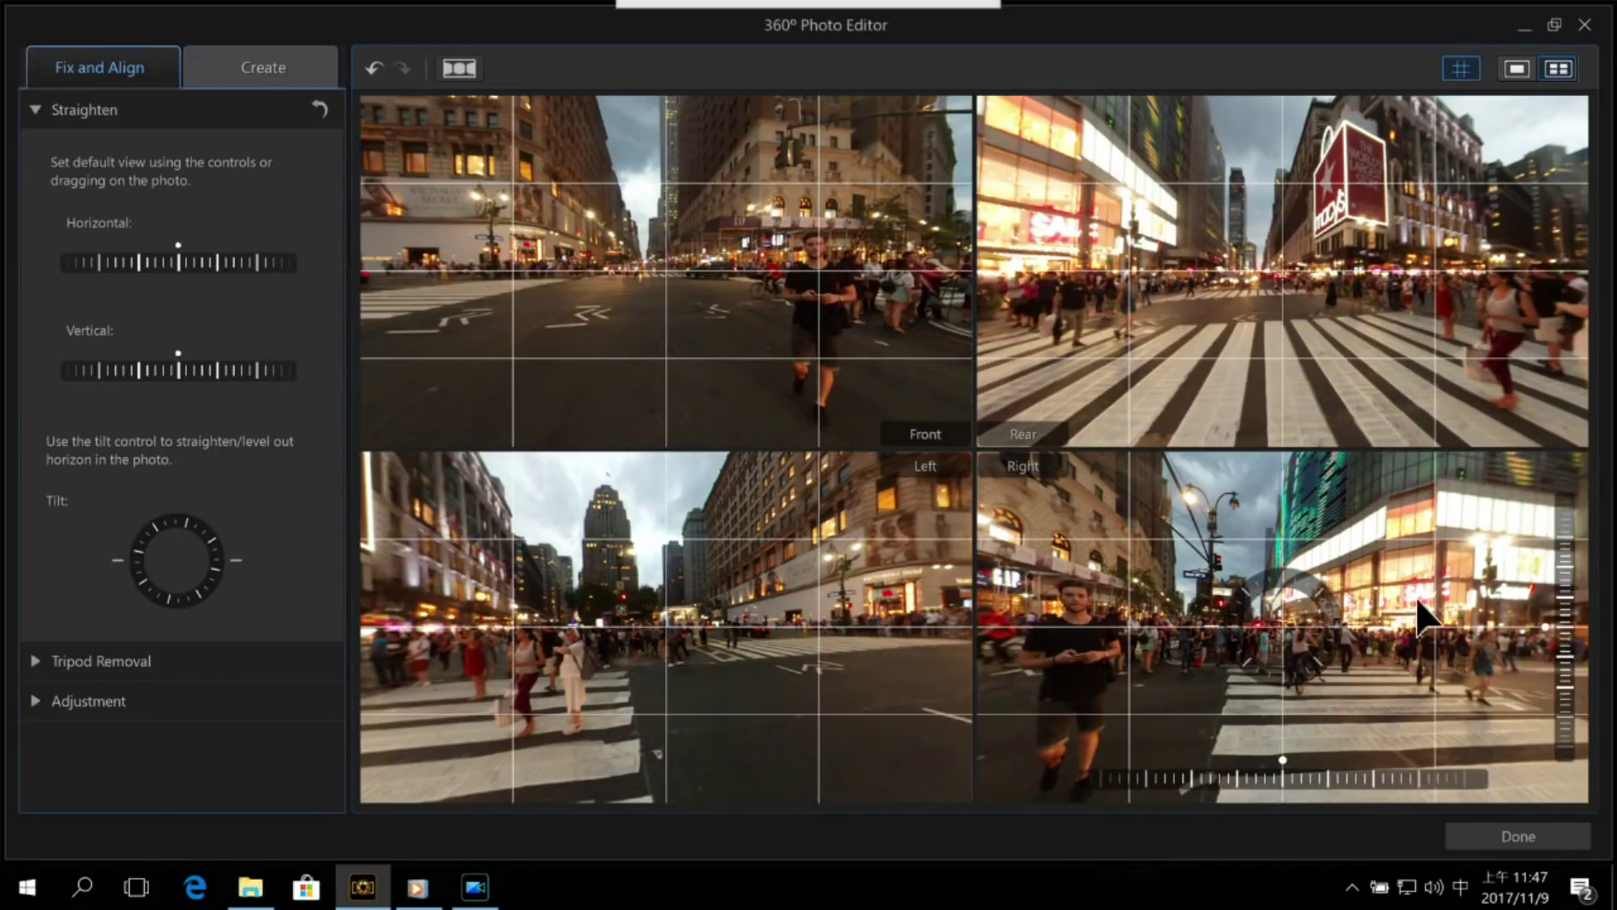
click(1529, 838)
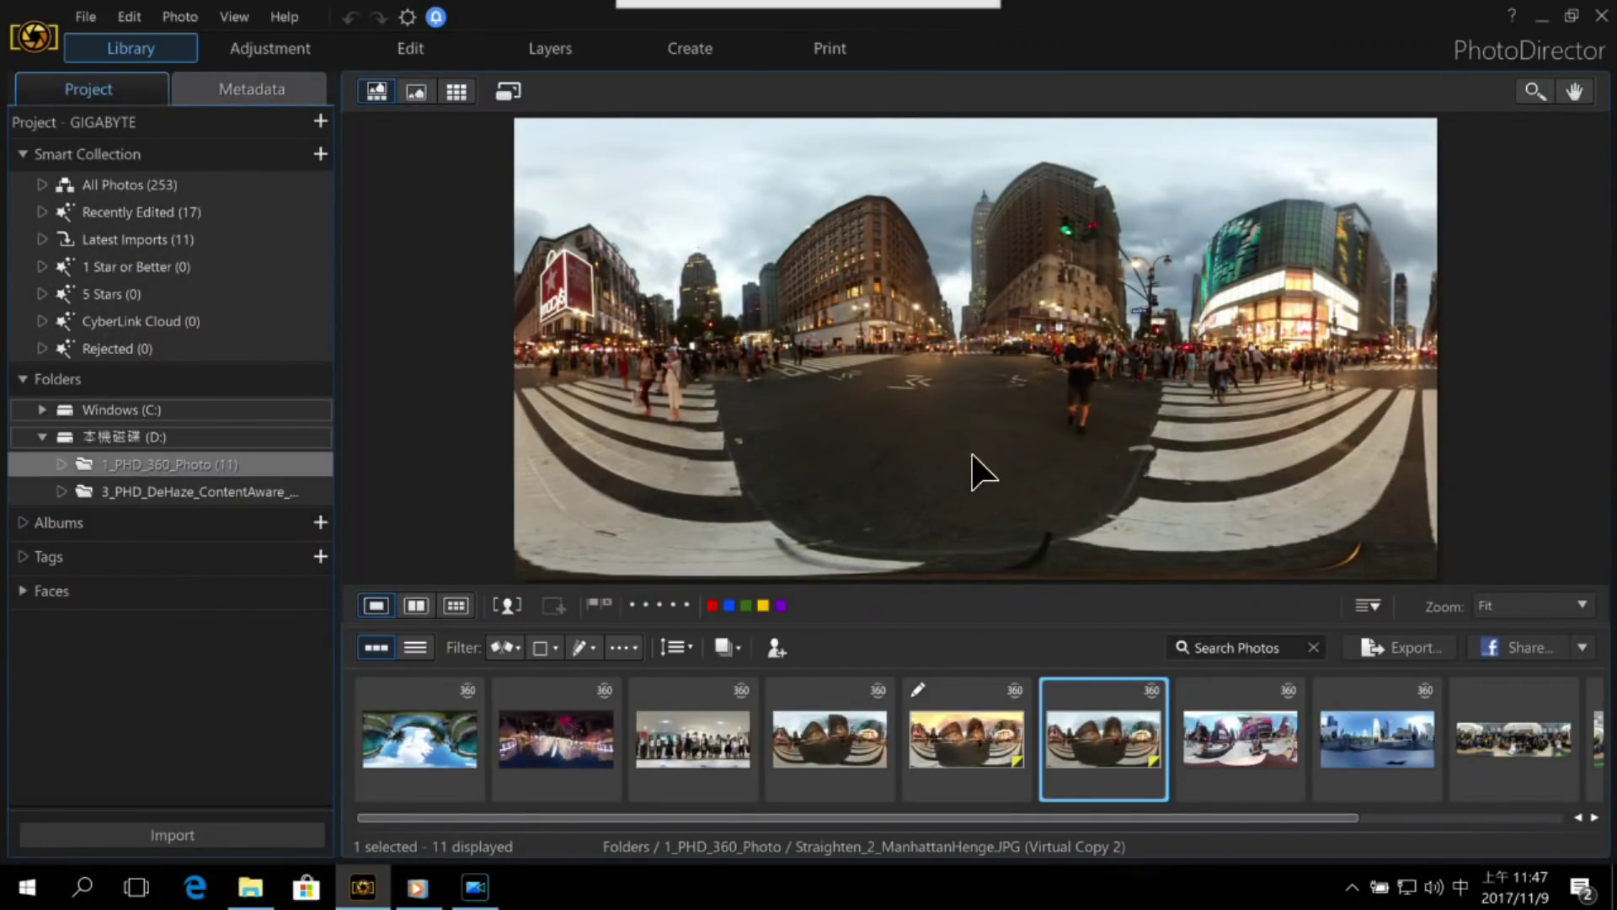
right_click(1171, 462)
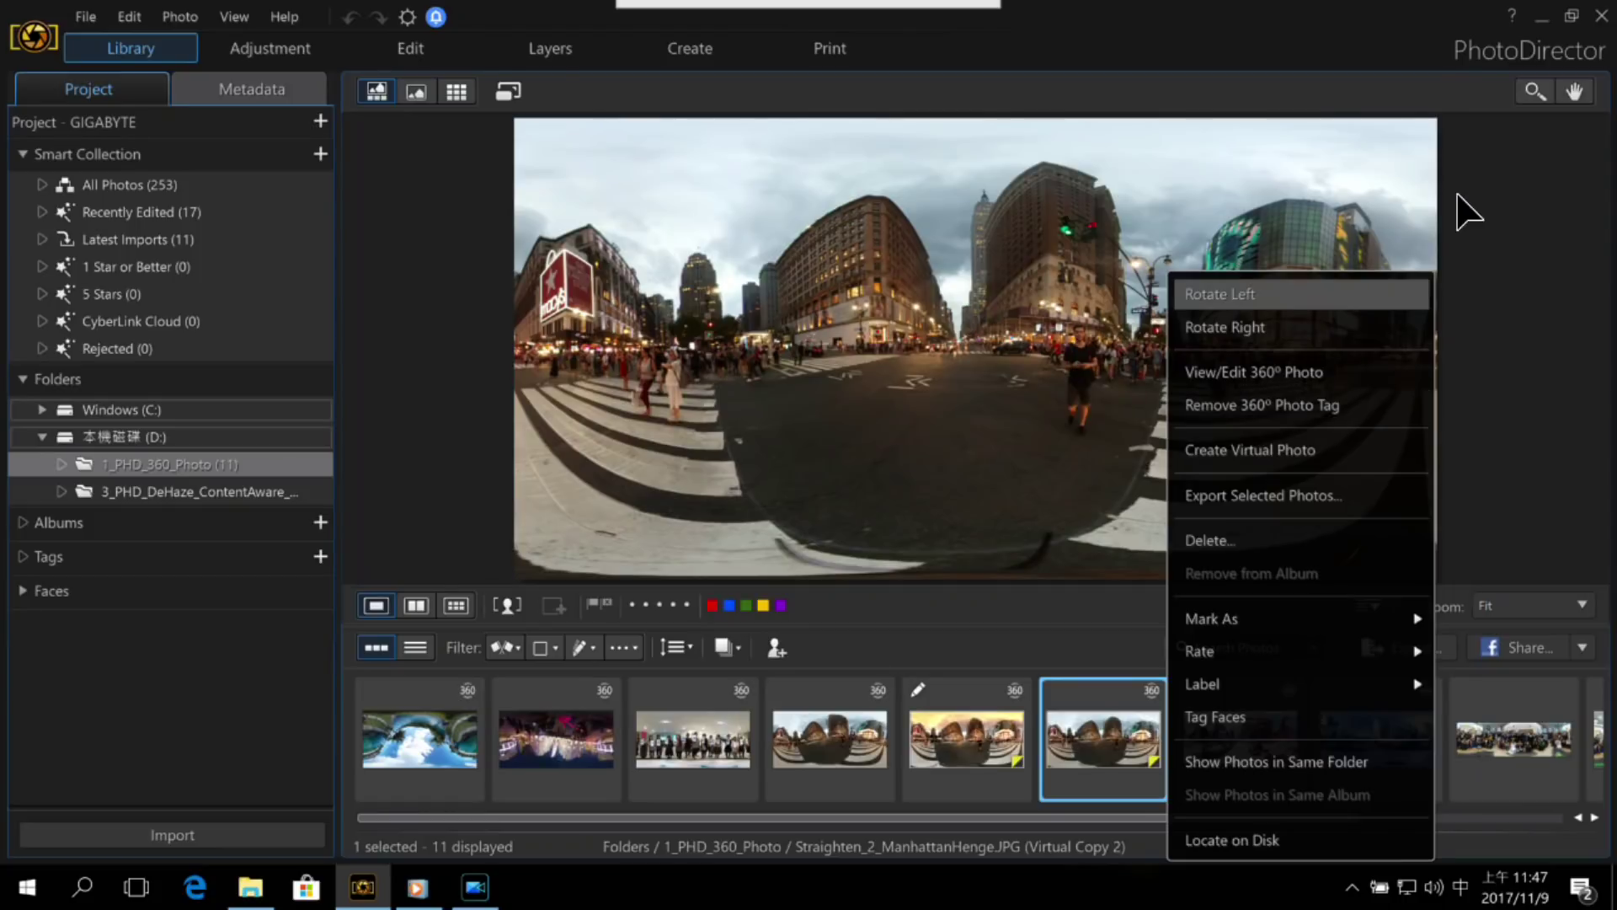
click(1563, 195)
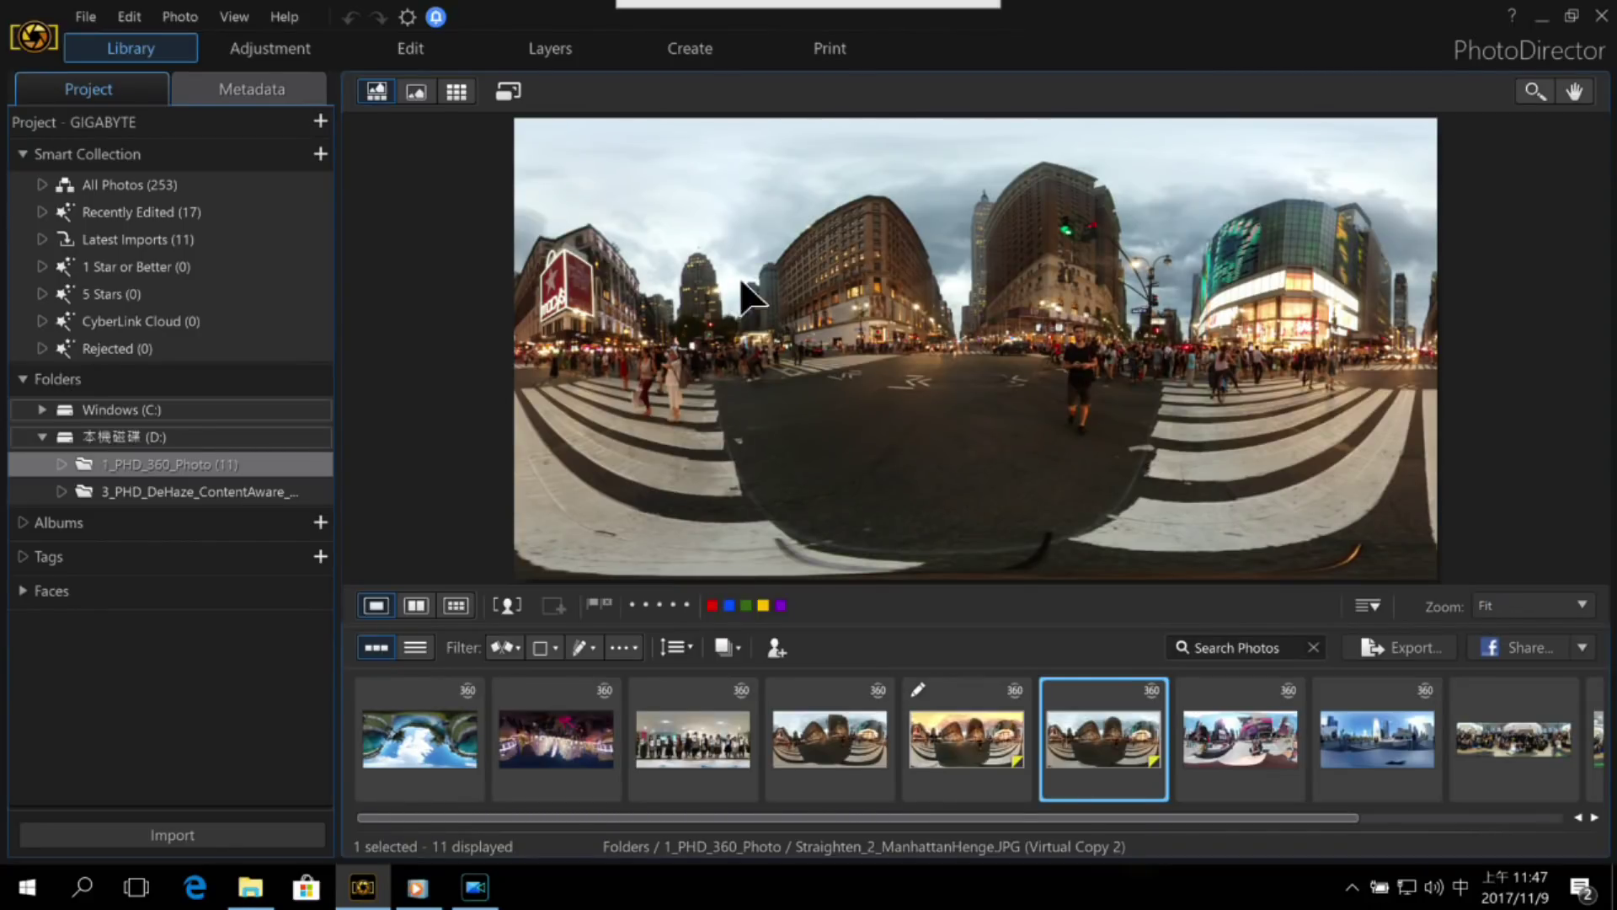
Step: Add a gradient mask adjustment to the straightened 360º copy, running from the sky down to the lower road area
click(312, 51)
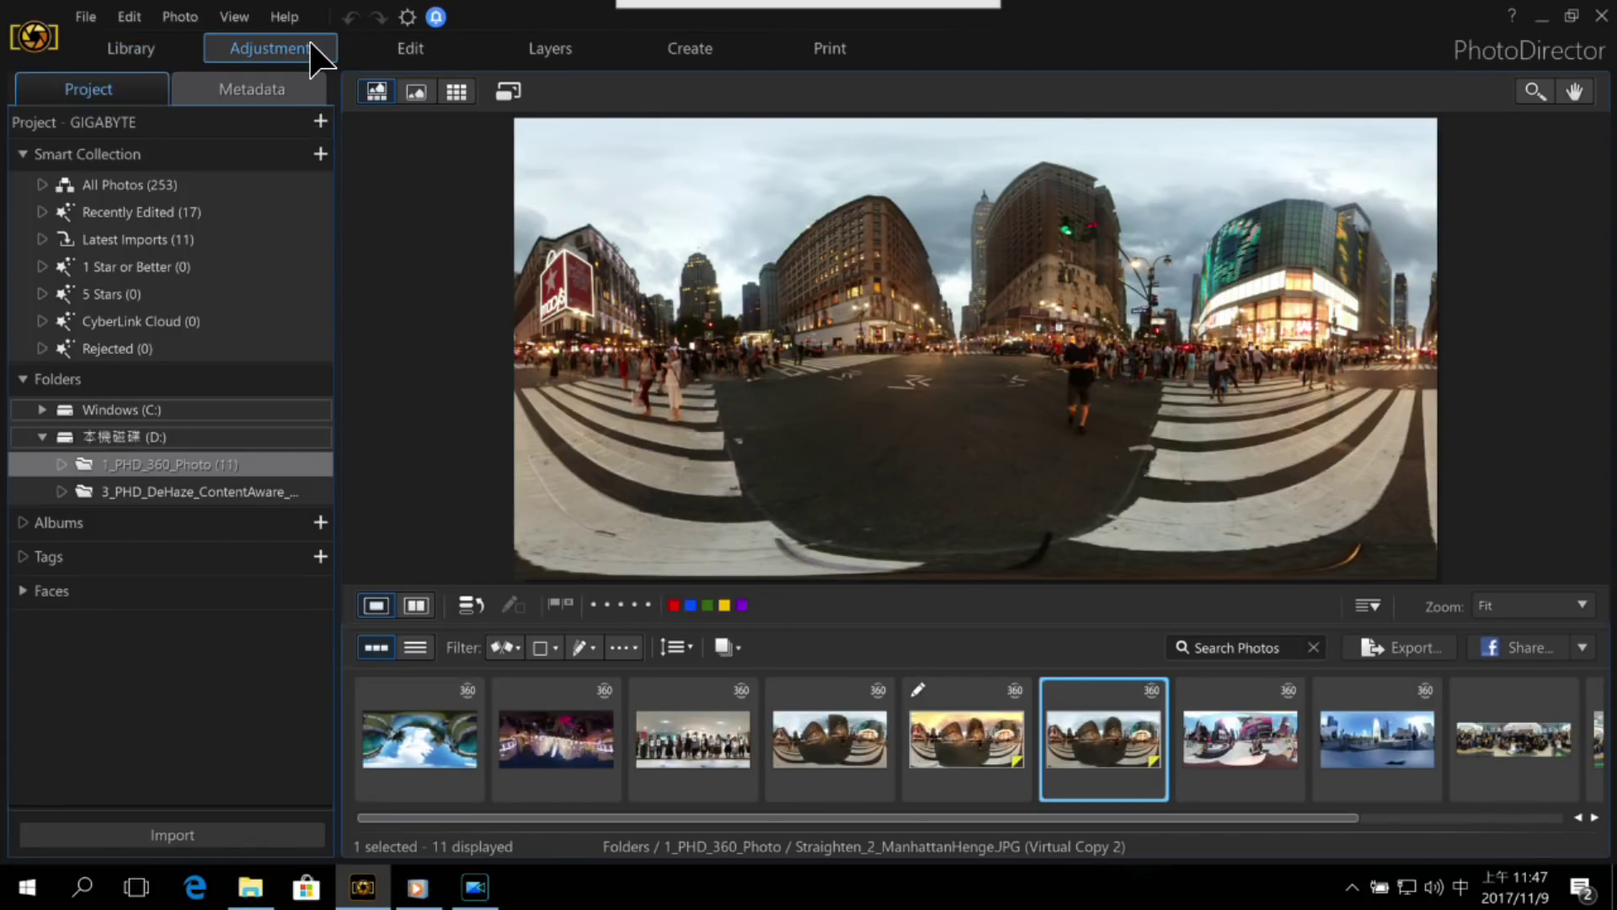
click(44, 309)
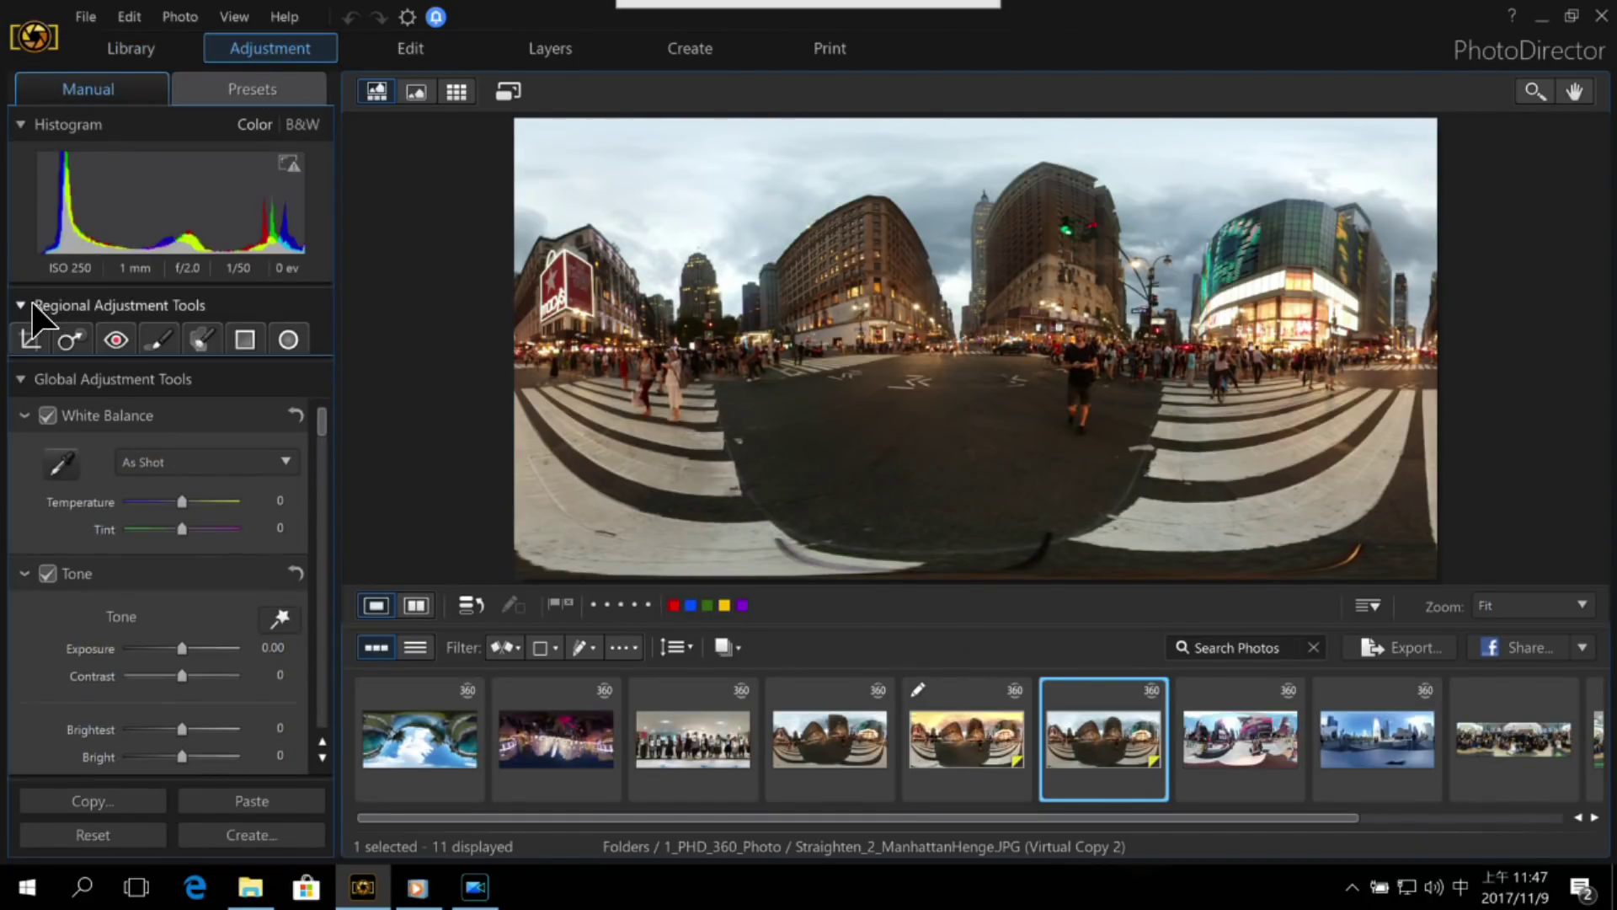
click(253, 341)
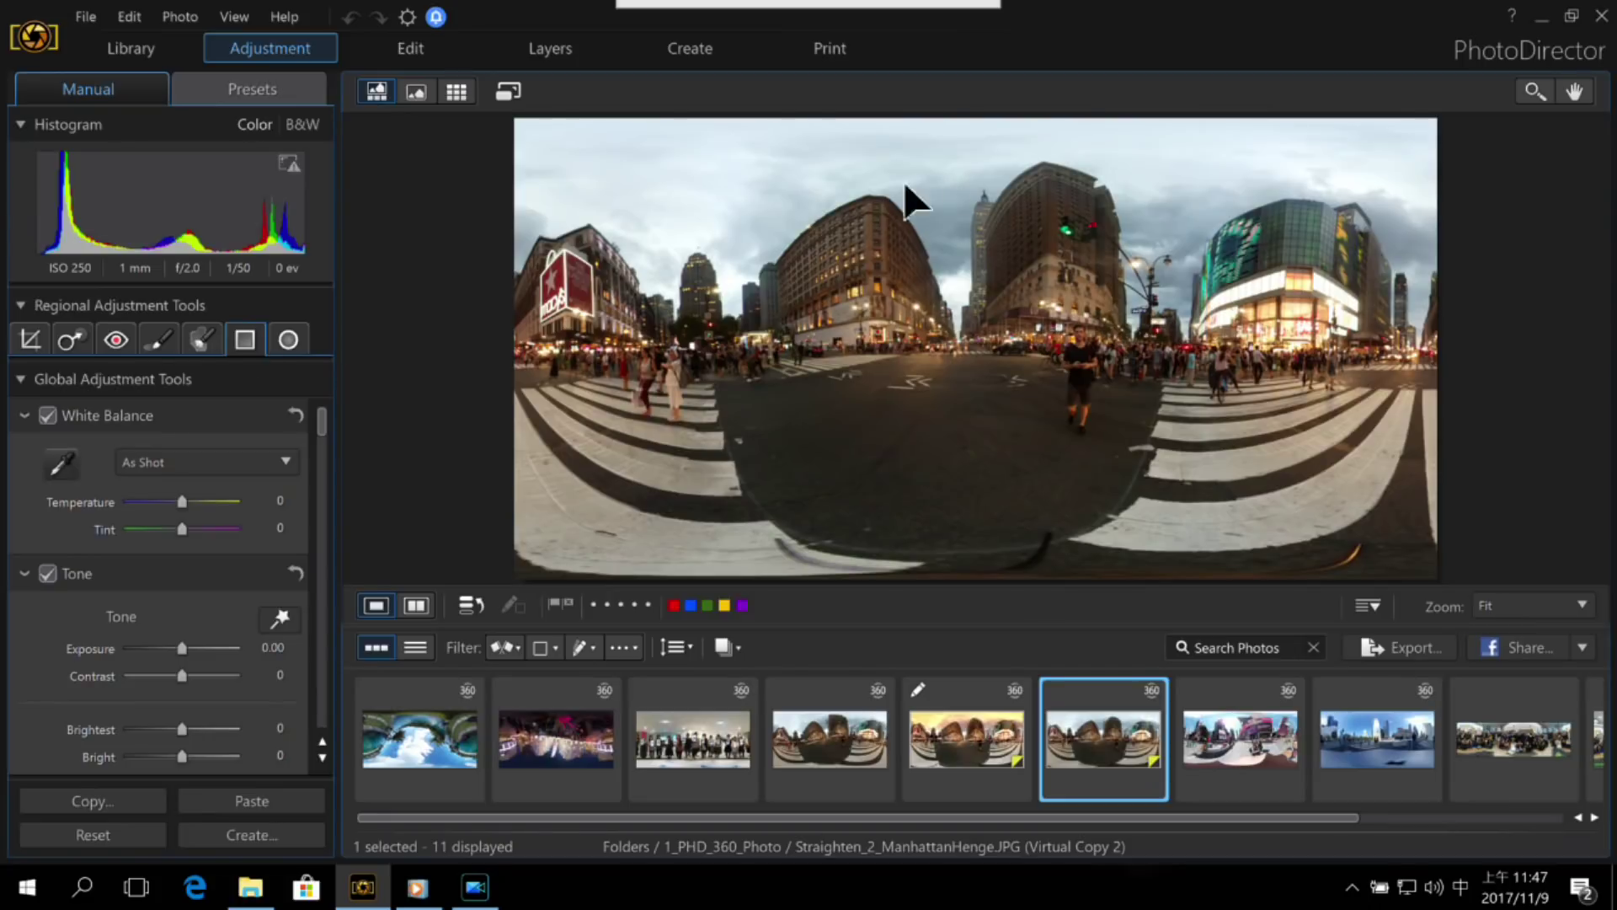
drag(942, 189, 952, 455)
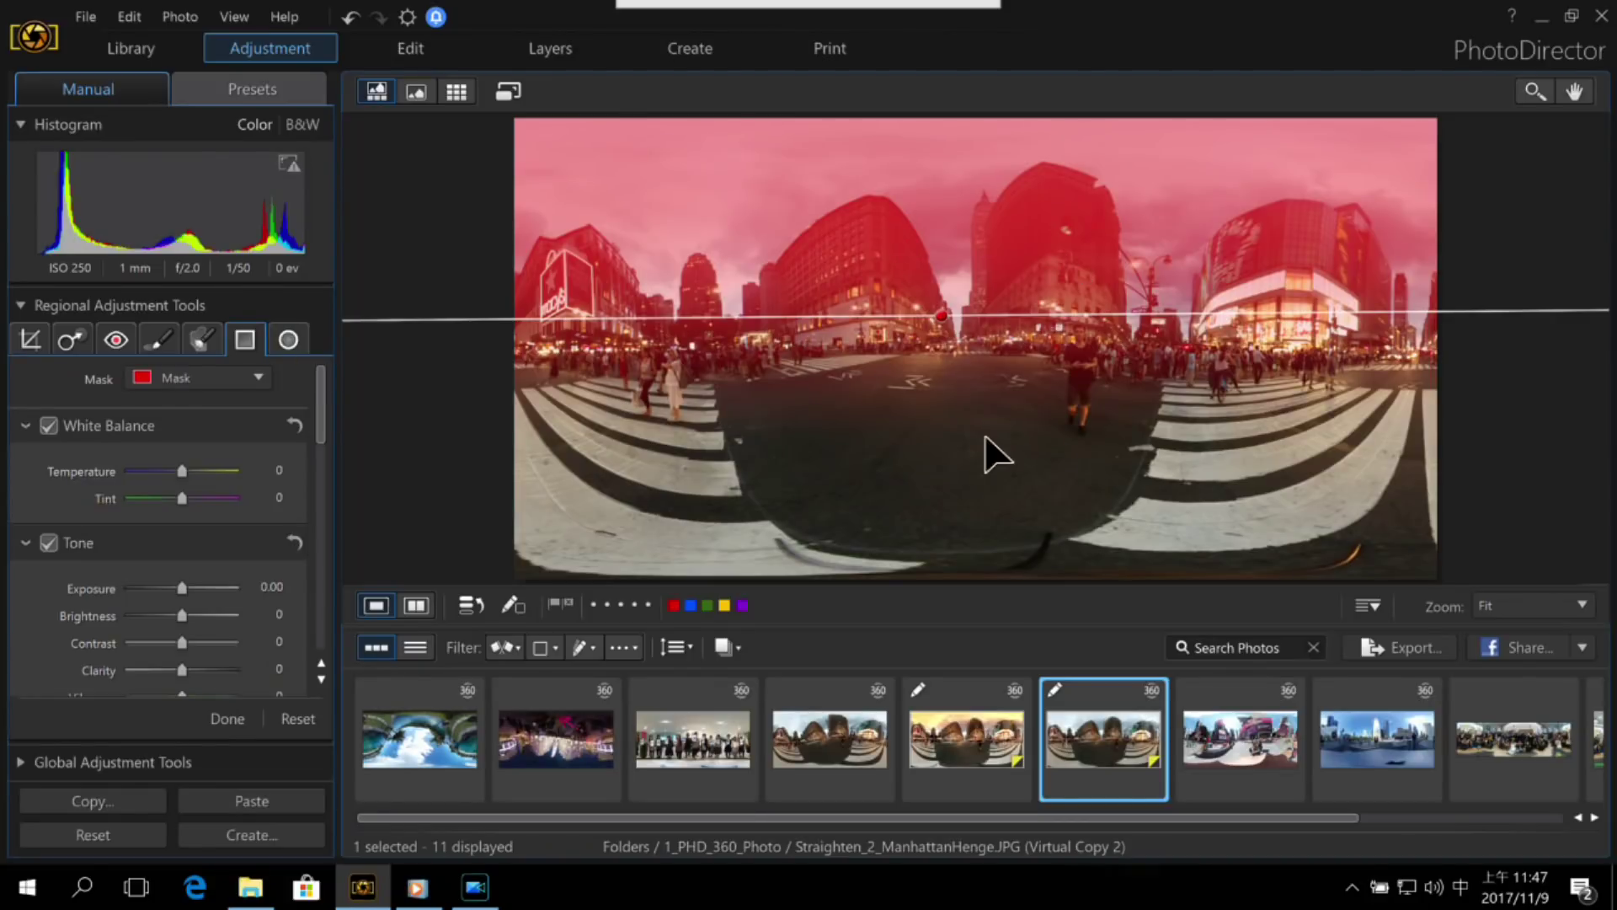
Step: Set the gradient mask's white balance temperature to 40 and tint to 44, and its exposure to -0.49
drag(190, 471, 213, 496)
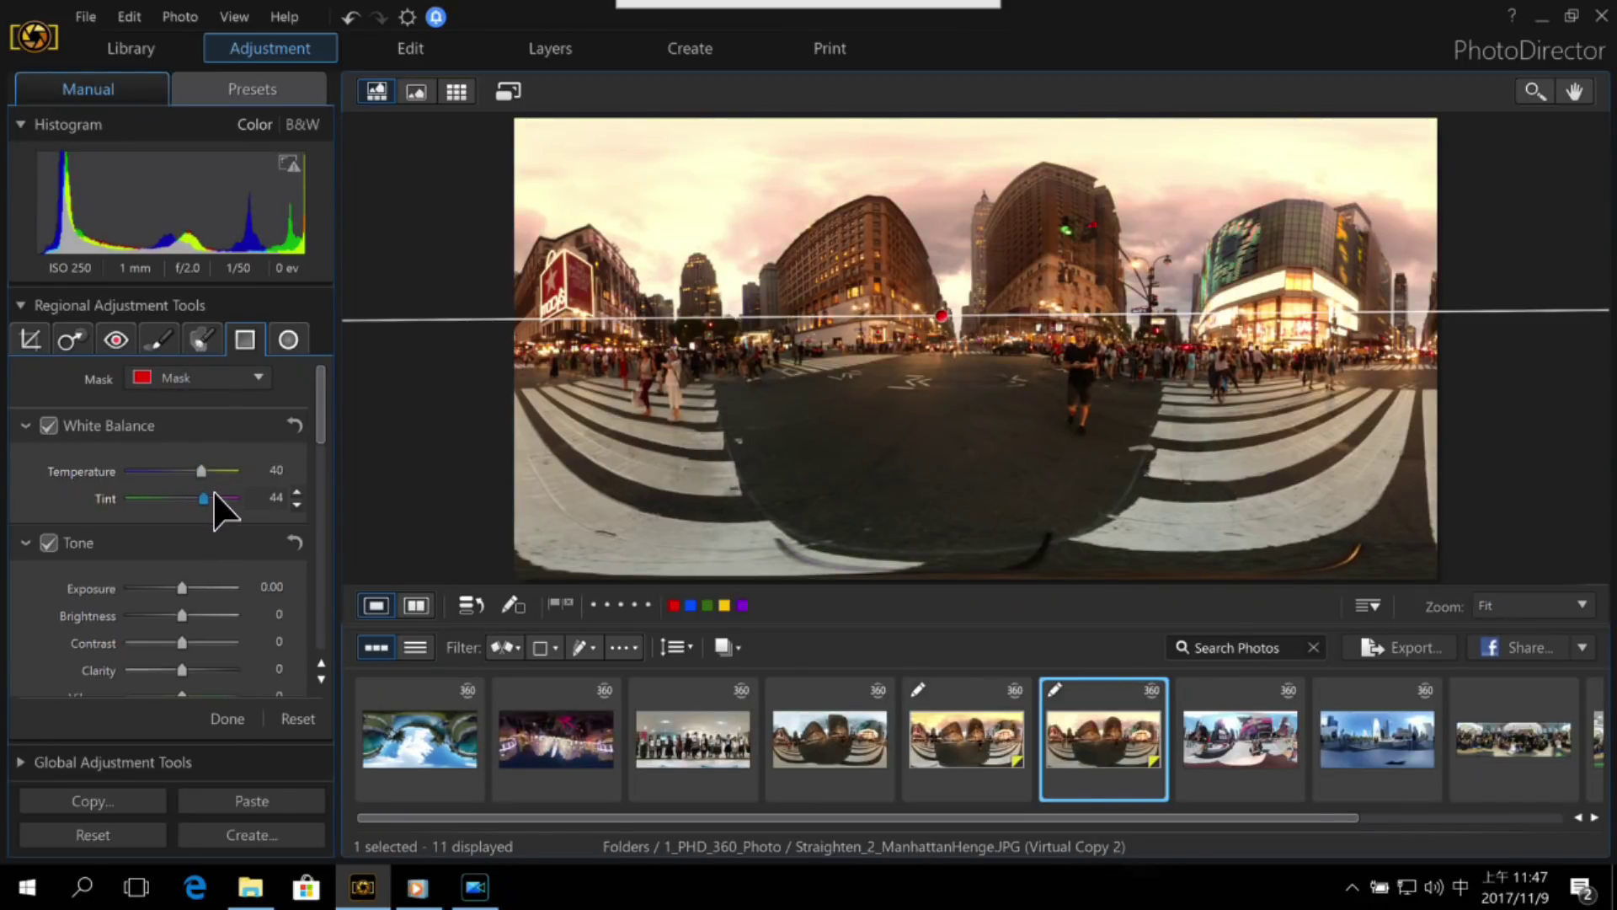
scroll(325, 427, down, 2)
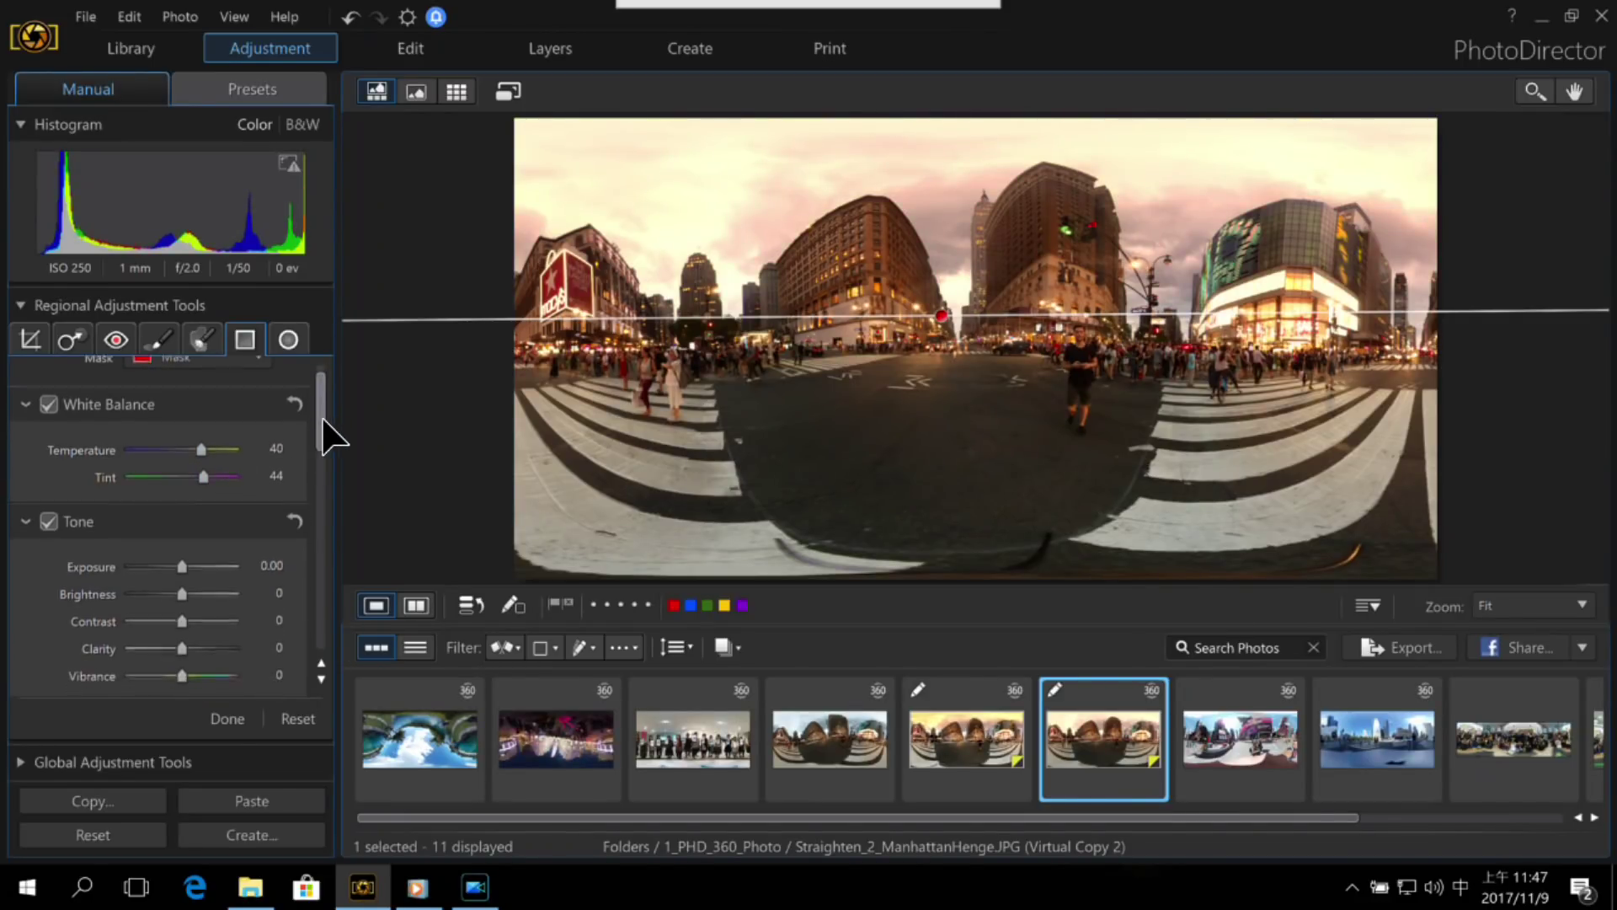
drag(184, 556, 179, 559)
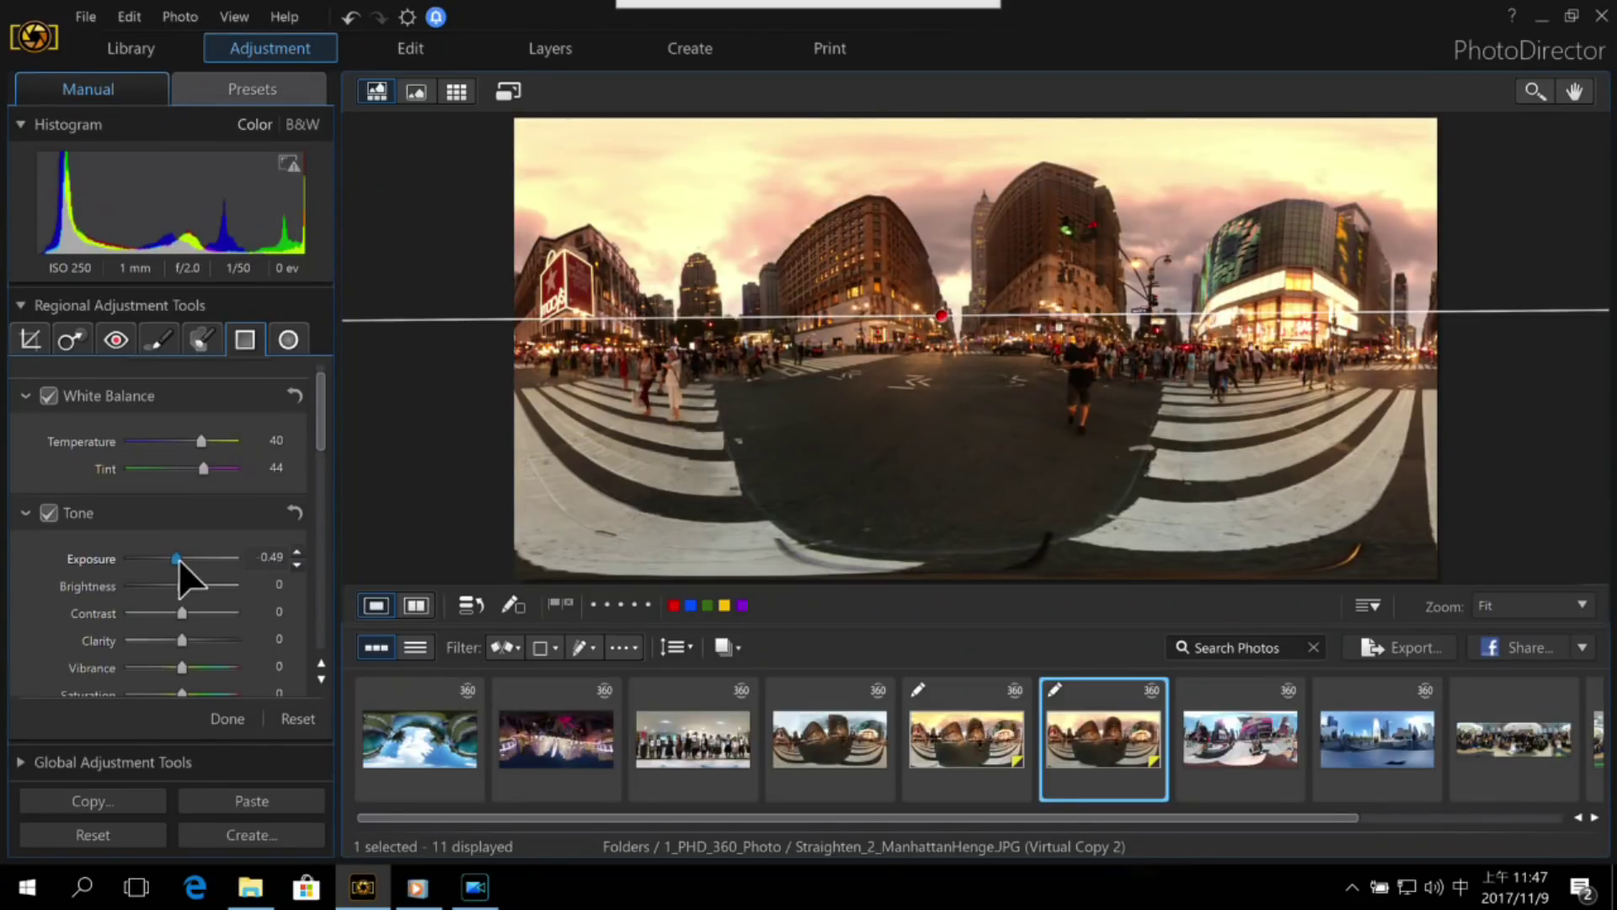
scroll(325, 415, down, 1)
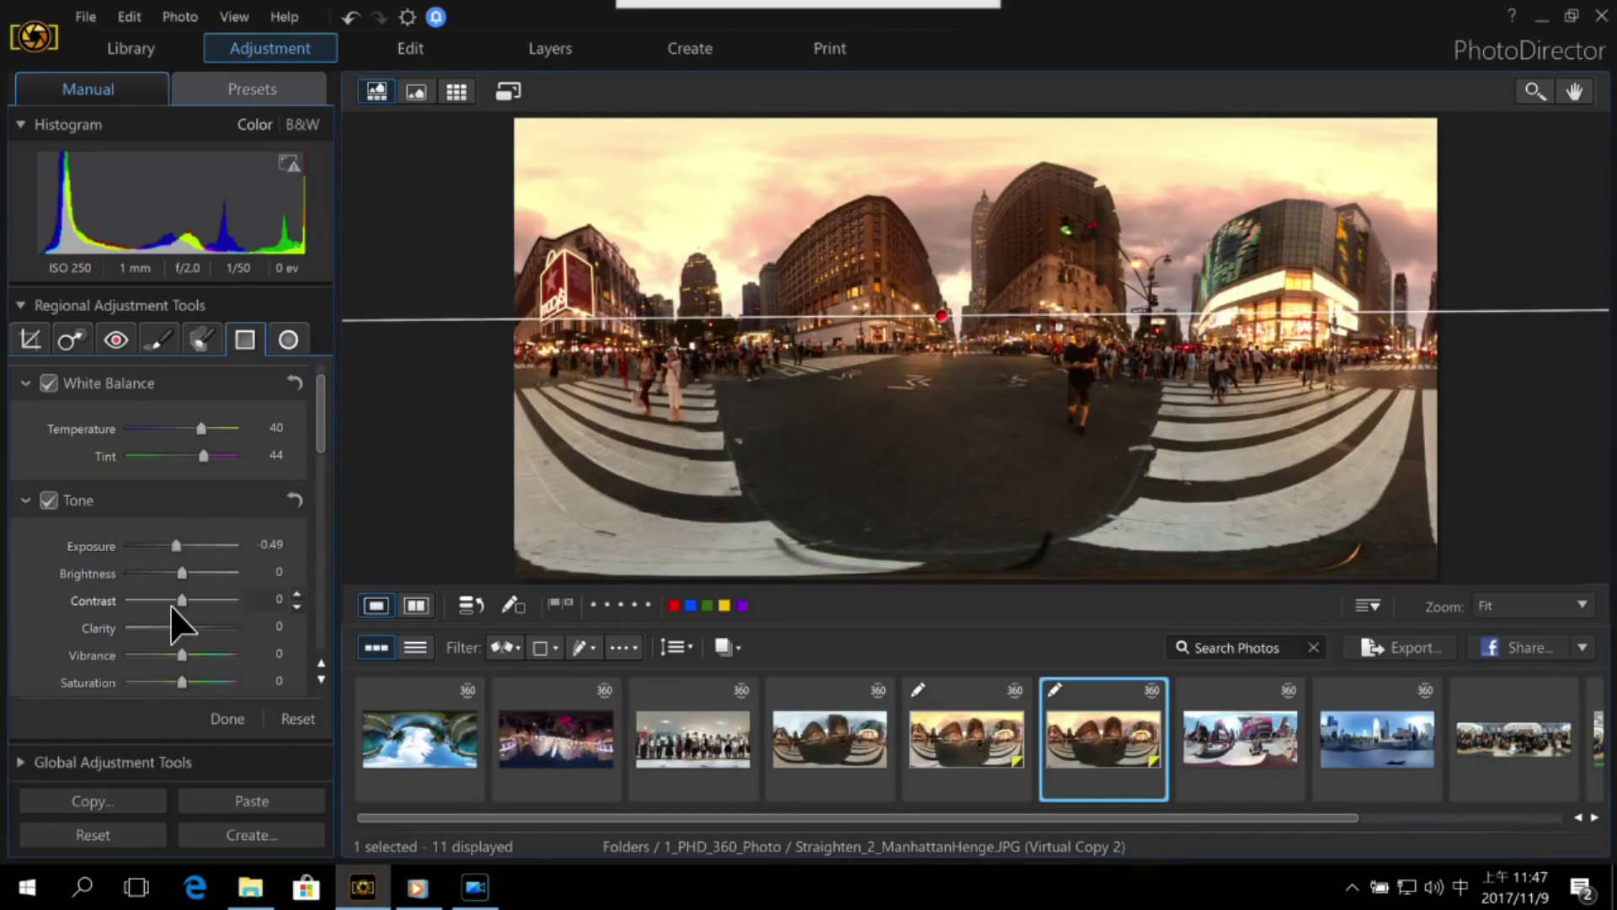
drag(323, 425, 138, 360)
Step: Apply a global HDR effect to the photo with glow strength 48 and edge strength 22
click(22, 306)
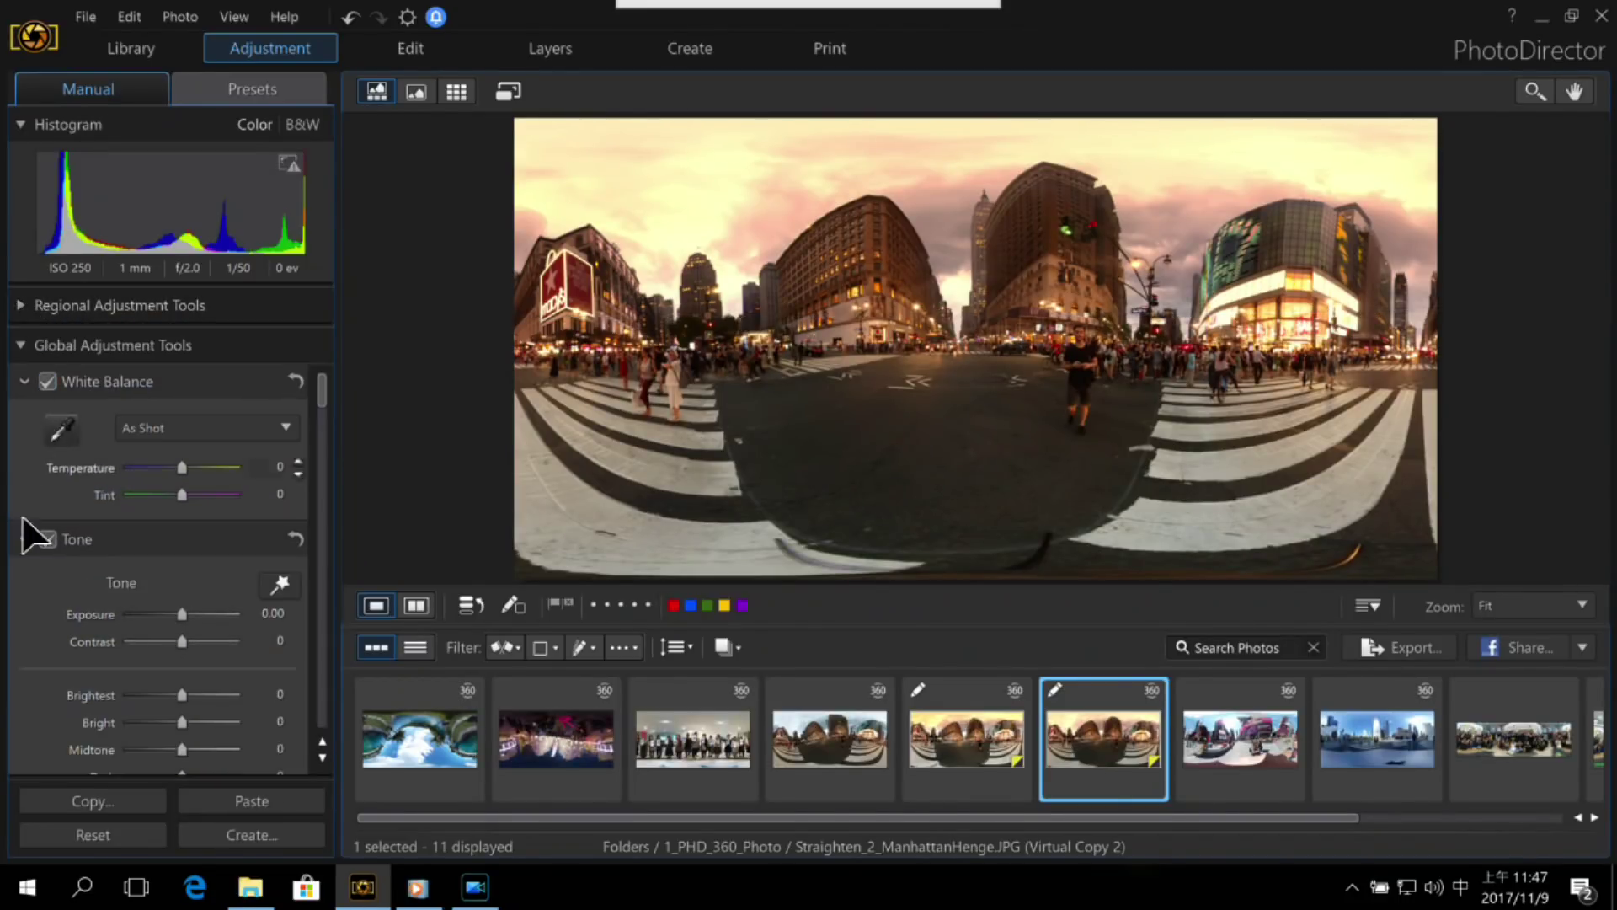
drag(325, 389, 327, 454)
click(184, 486)
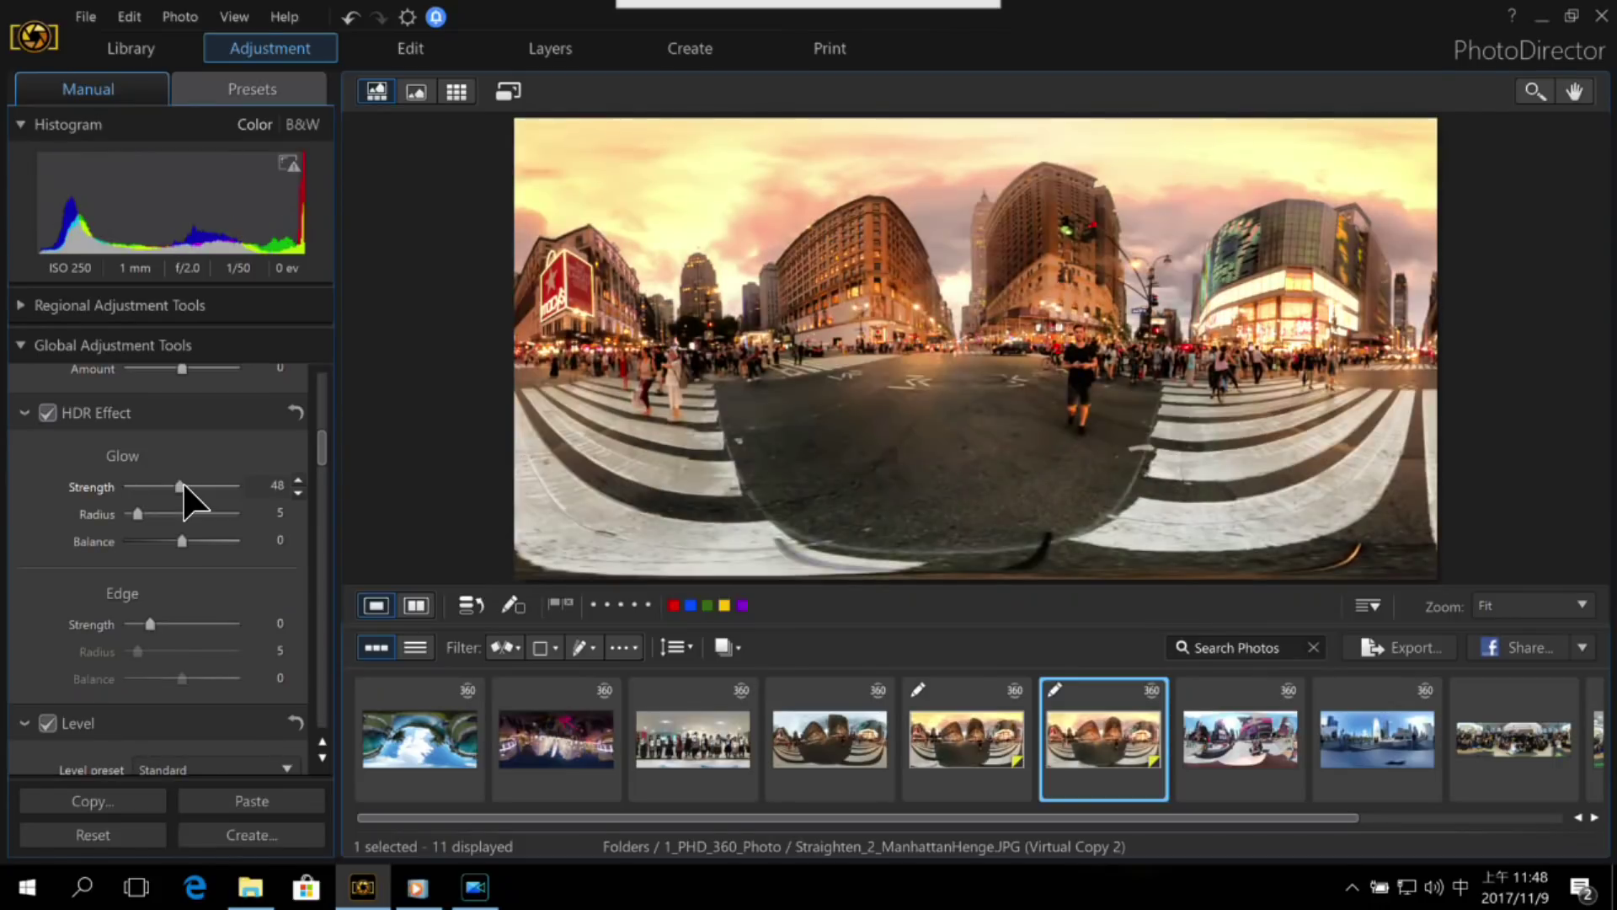
click(189, 624)
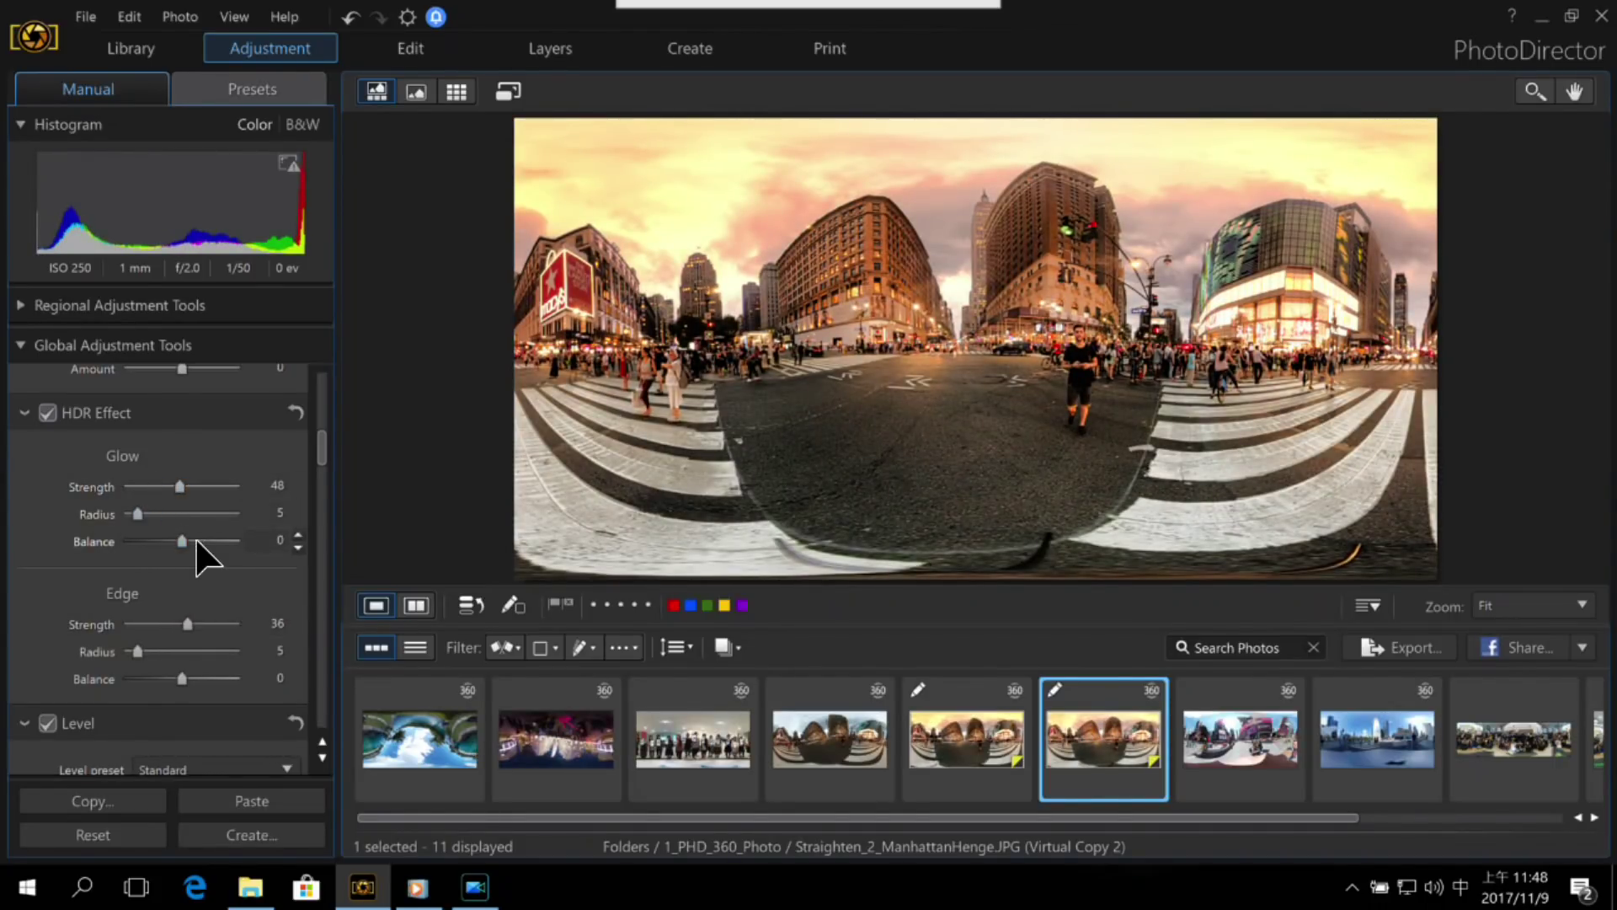
click(177, 624)
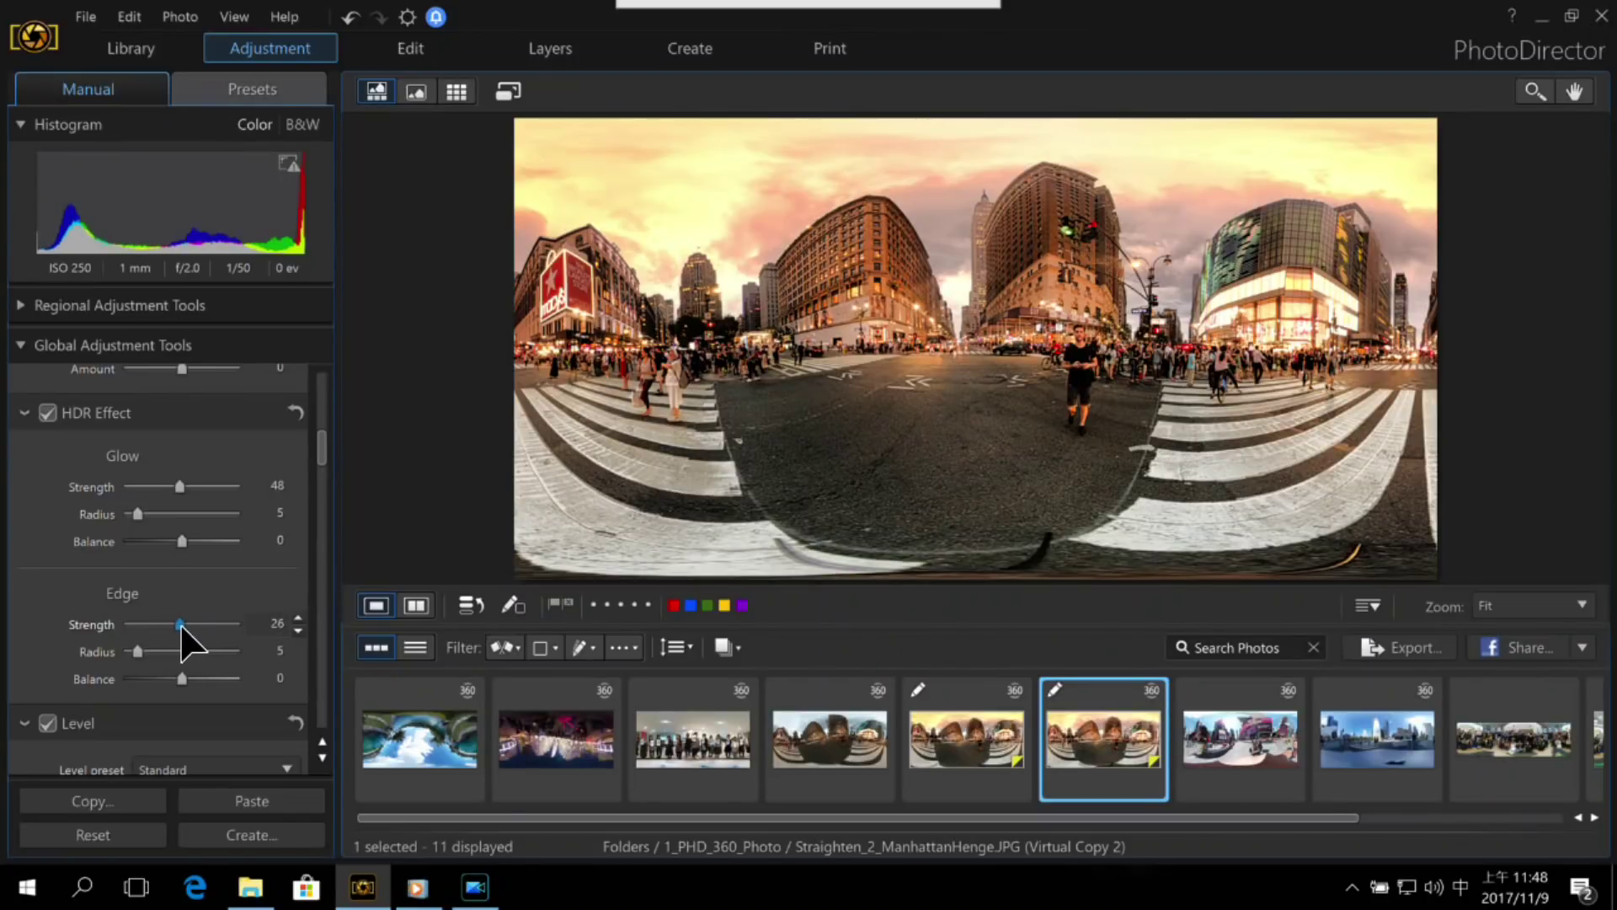
drag(176, 623, 173, 624)
Step: Open the color-adjusted virtual copy in the 360º Photo Editor
right_click(1063, 727)
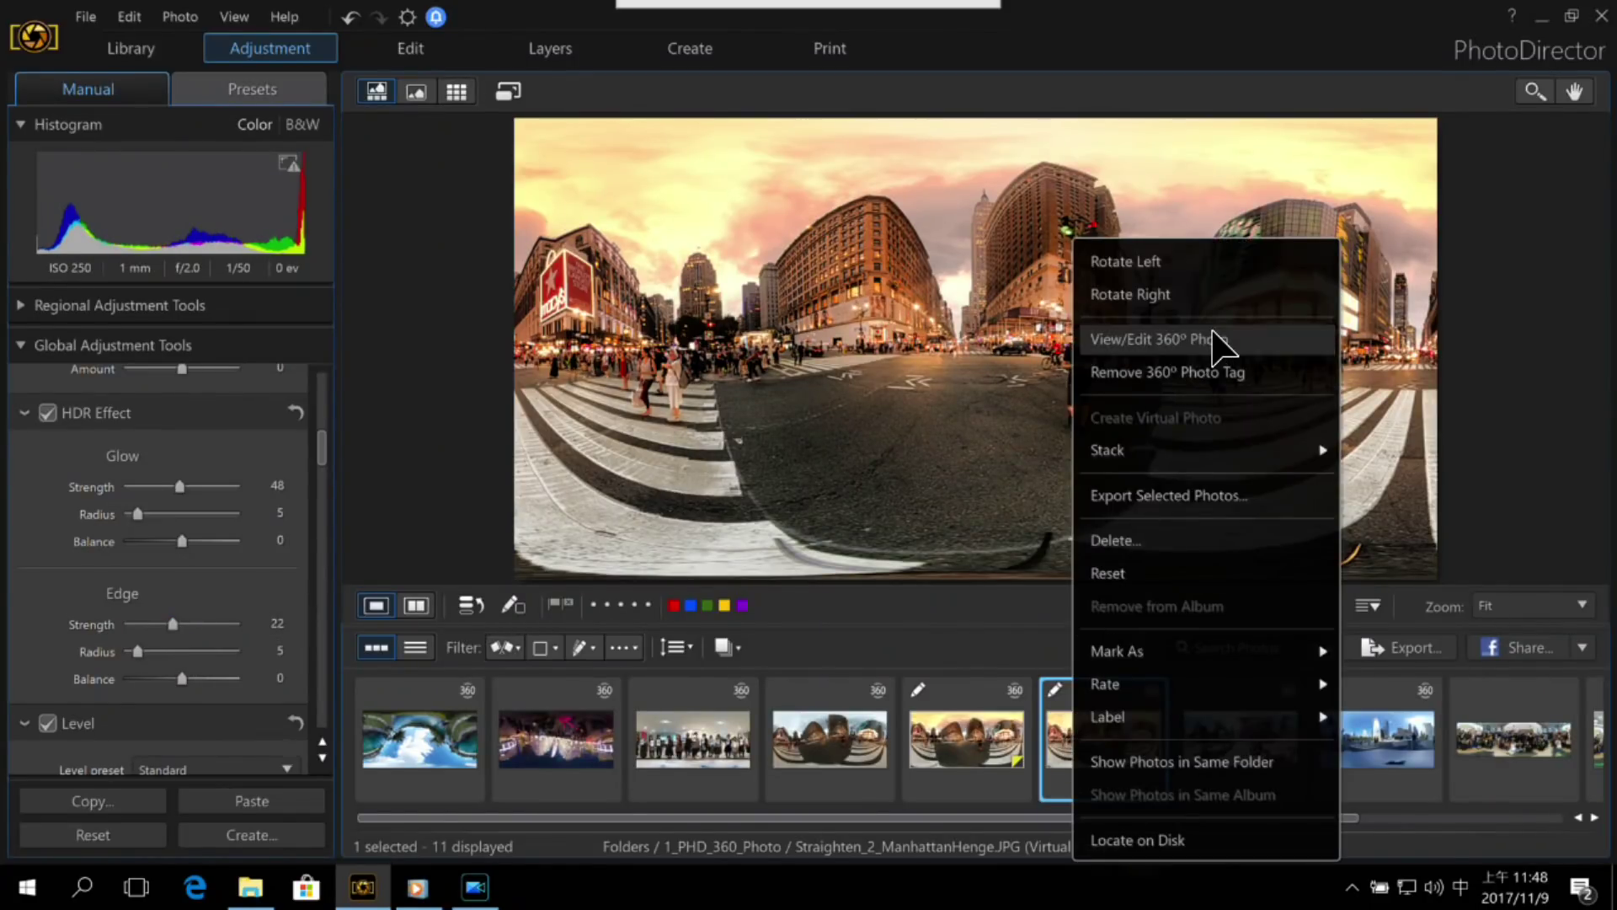
click(1210, 332)
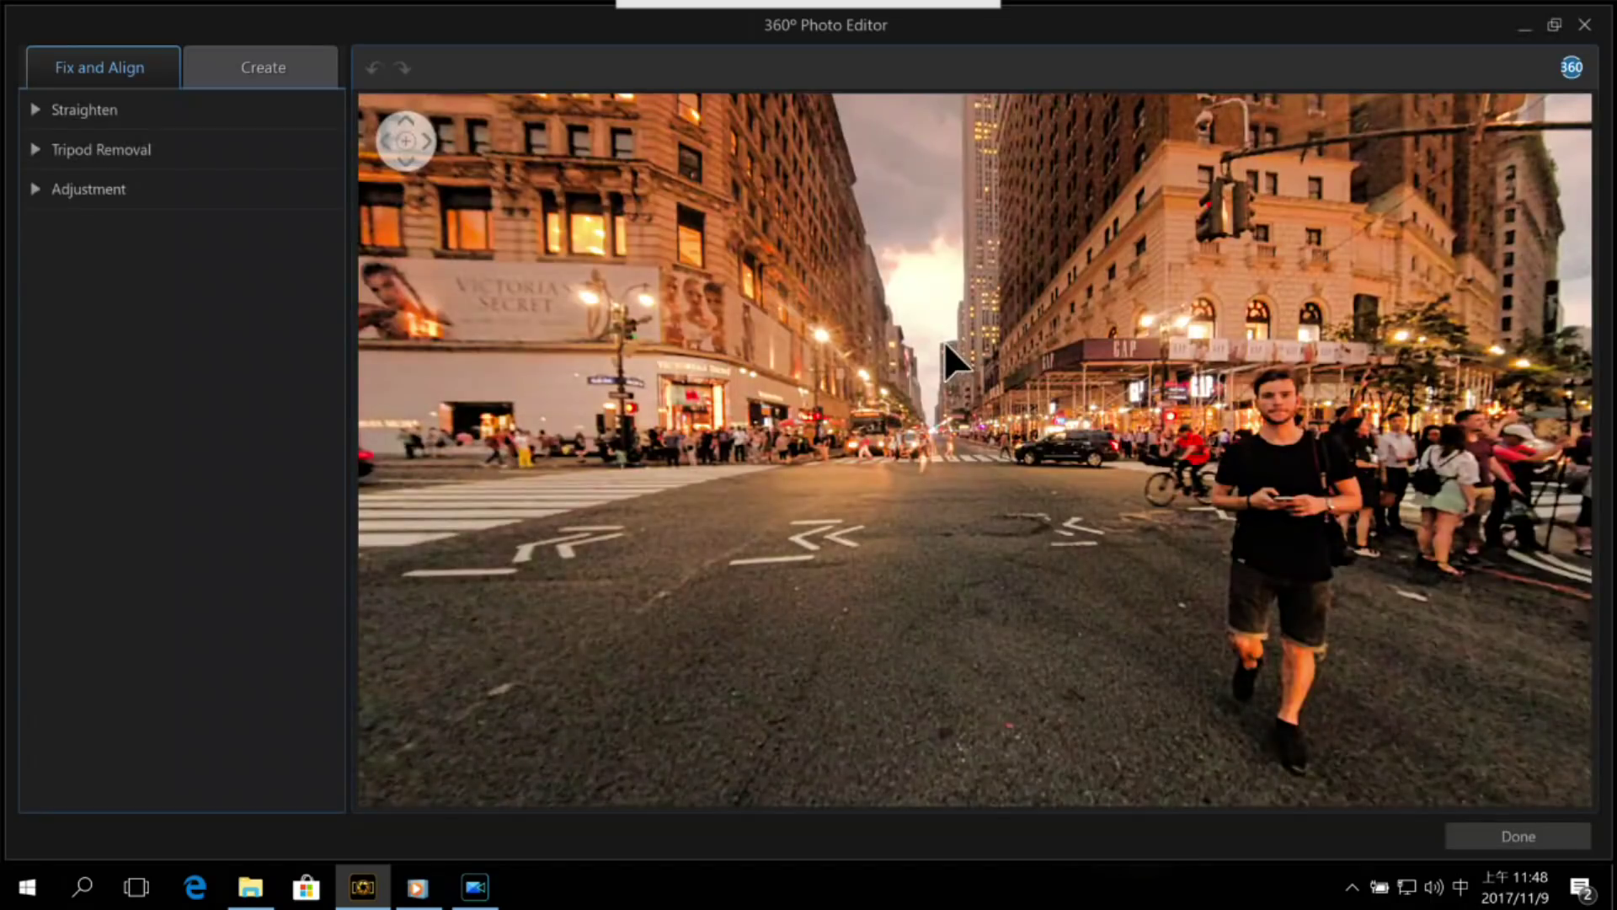
Step: Look around the color-adjusted 360º street photo in several directions and close the 360º Photo Editor
drag(1223, 260, 786, 321)
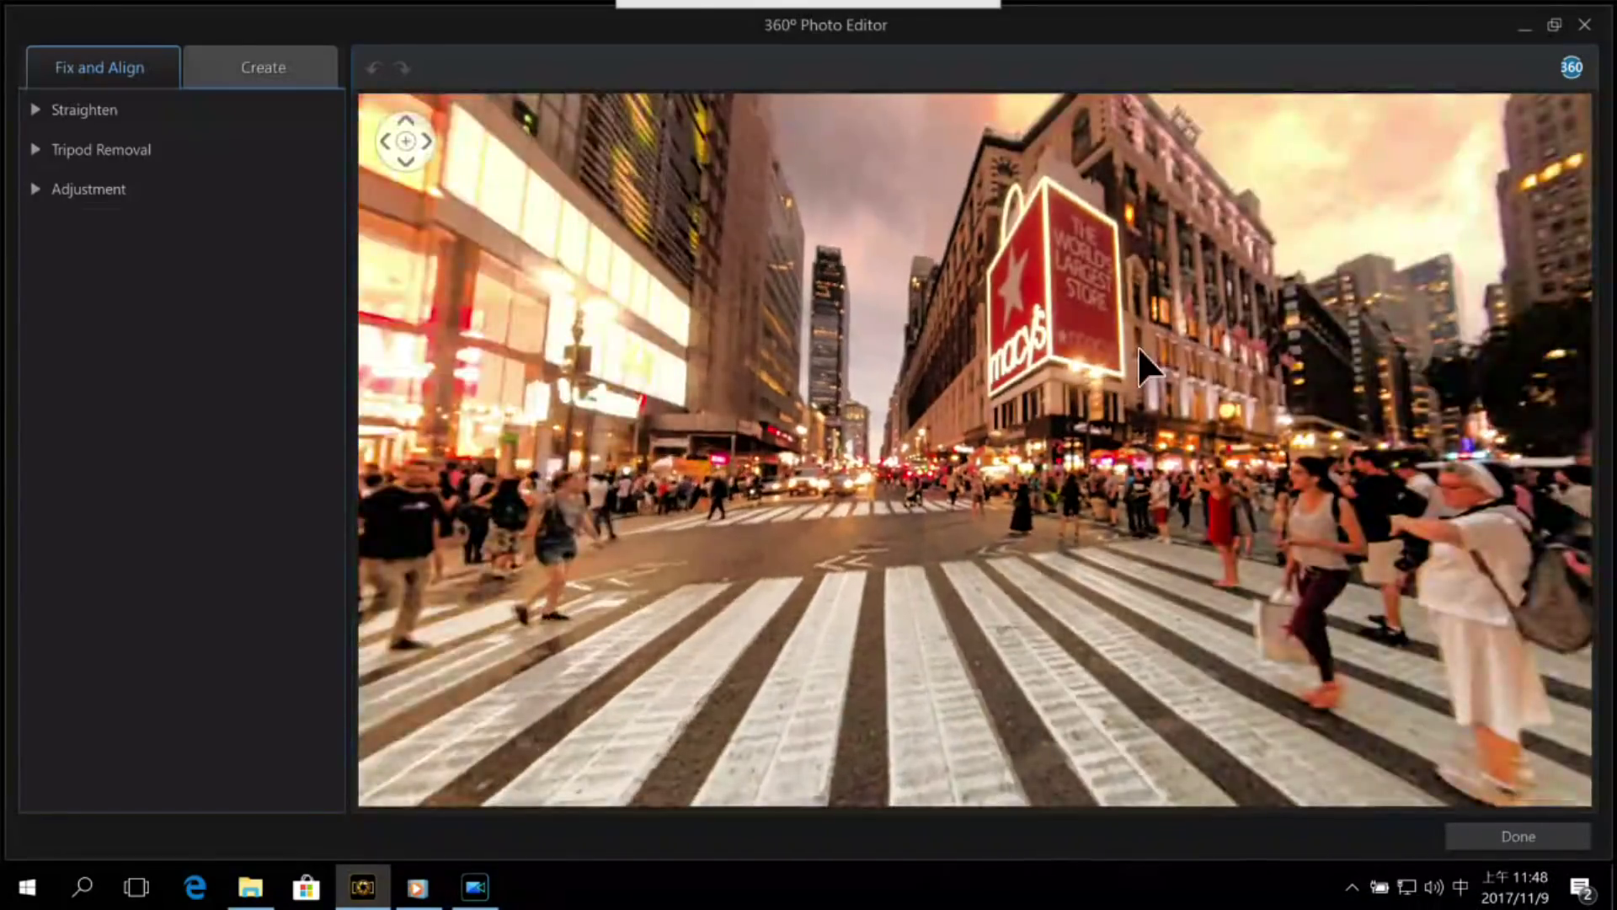
drag(1137, 346, 977, 416)
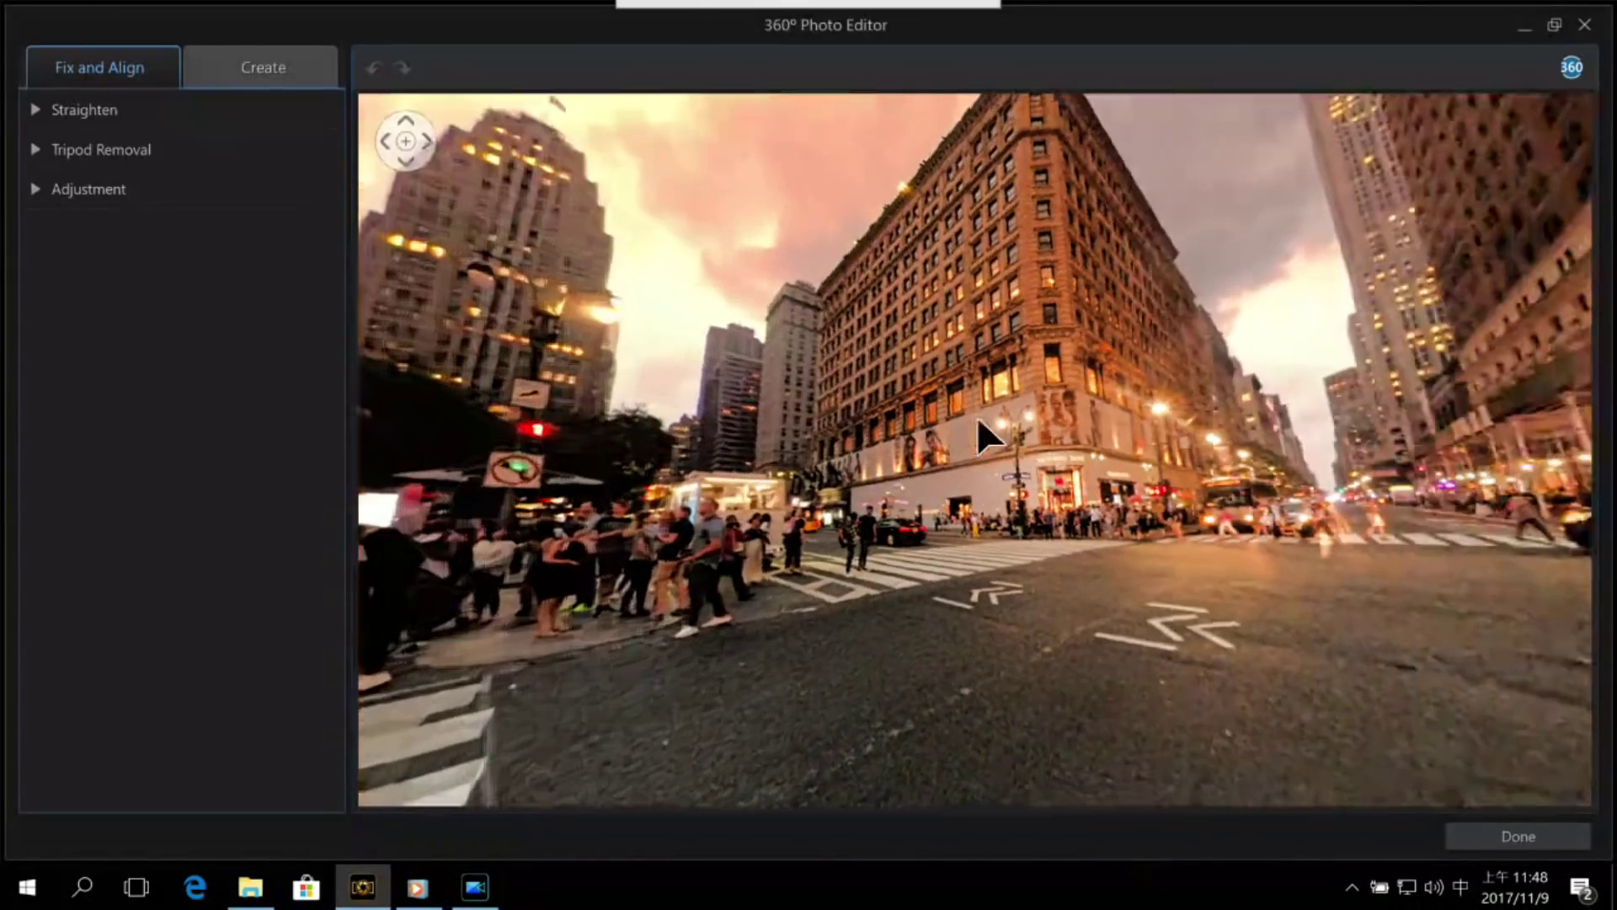
drag(1043, 369, 935, 463)
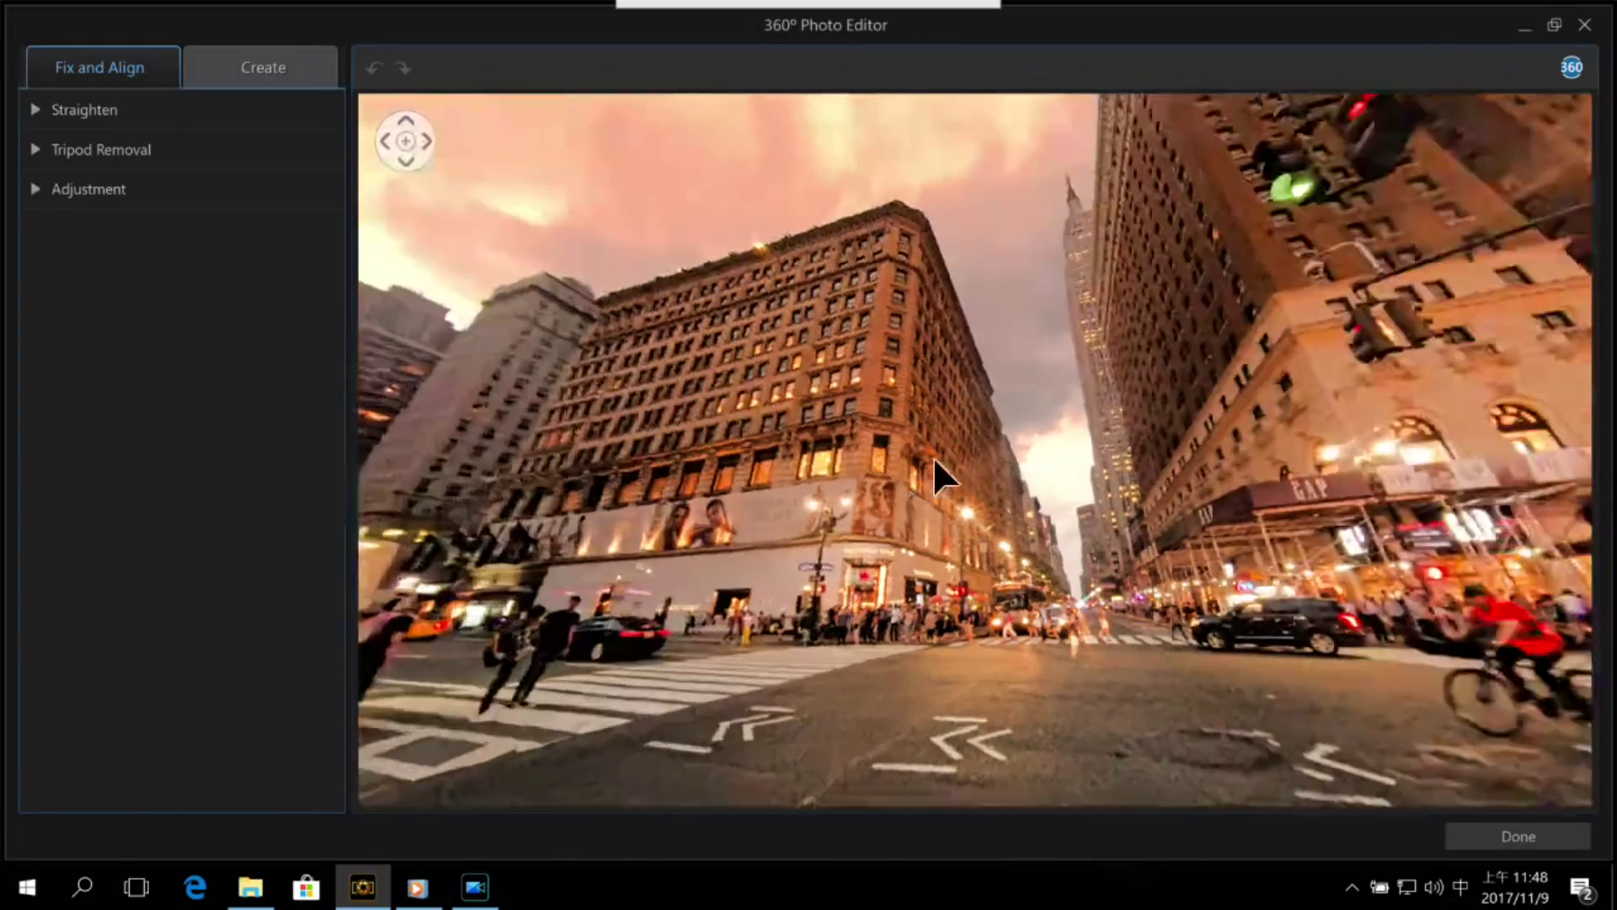
drag(836, 386, 908, 356)
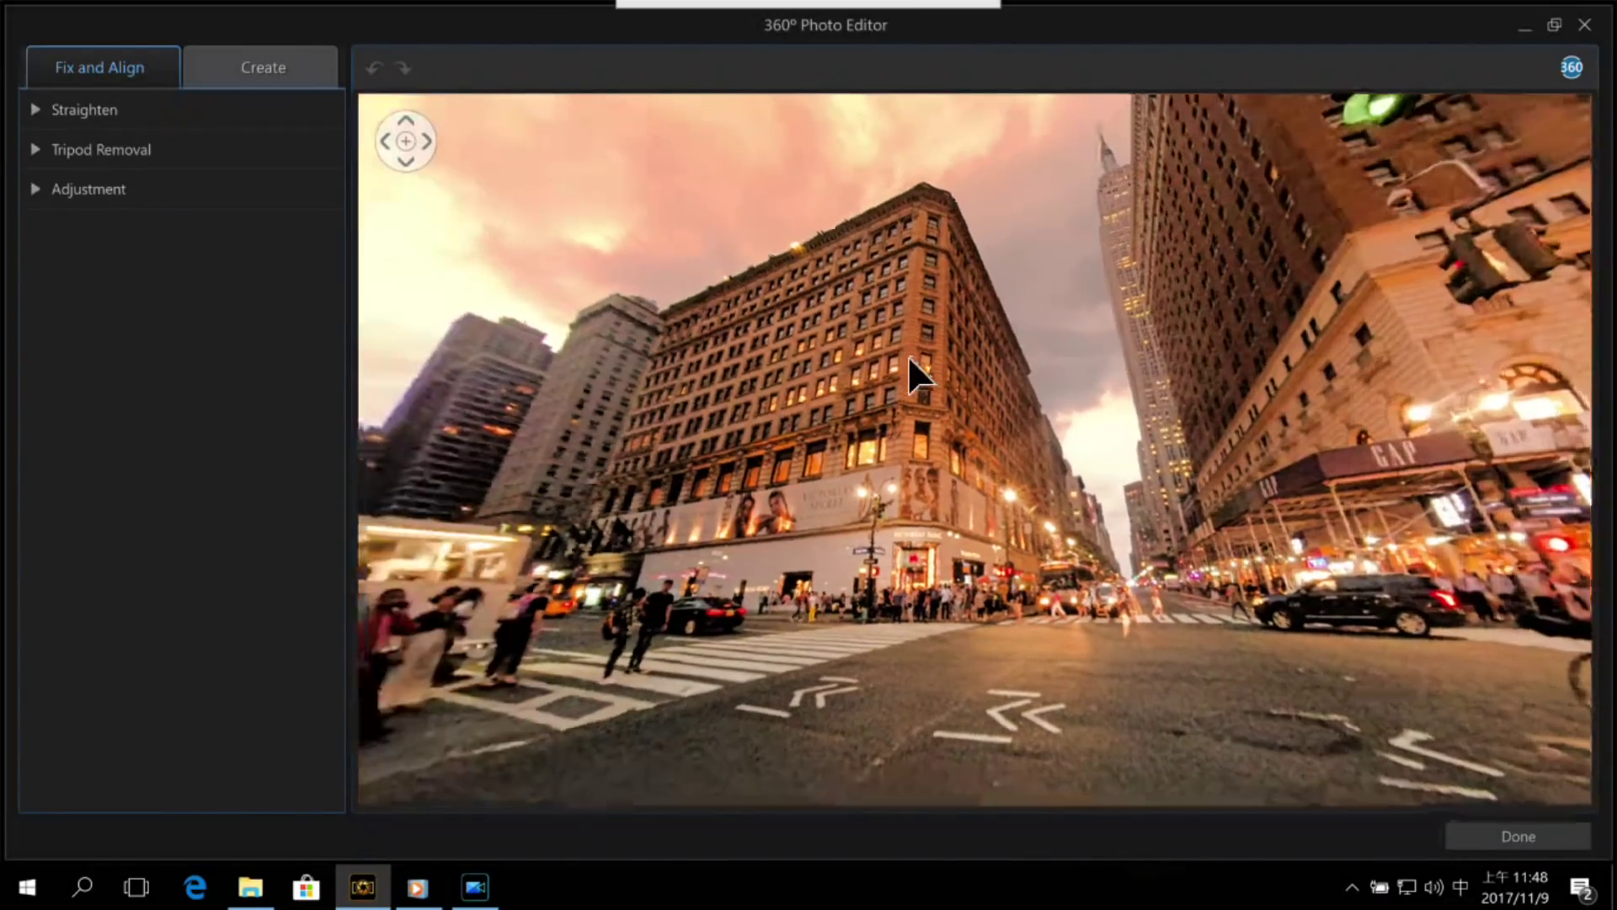
drag(948, 406, 842, 505)
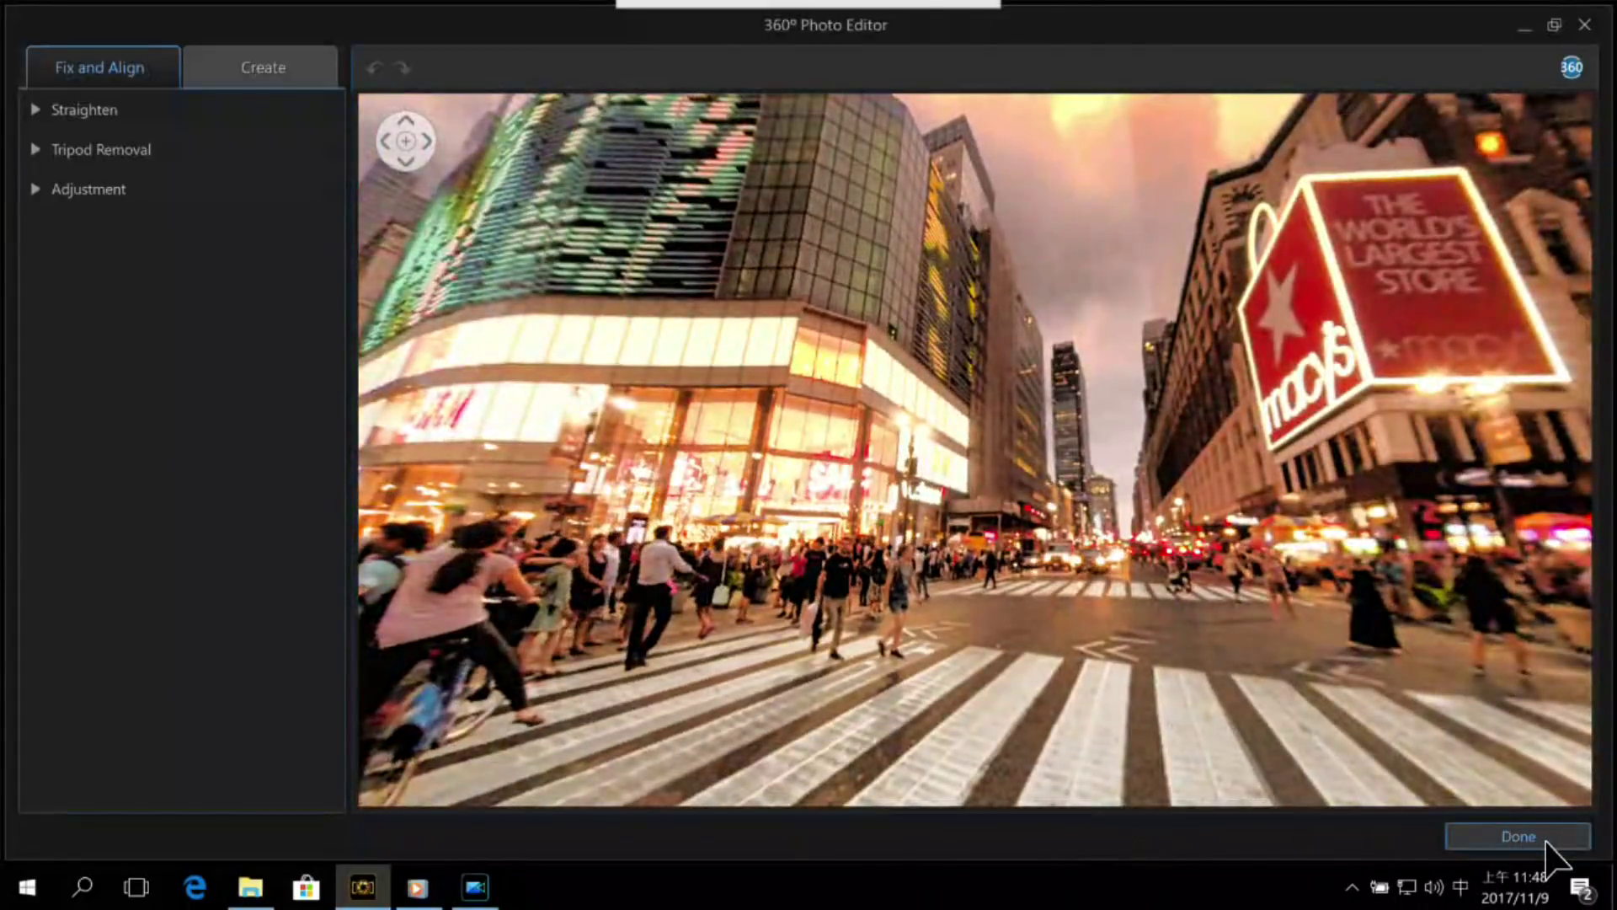
click(1548, 838)
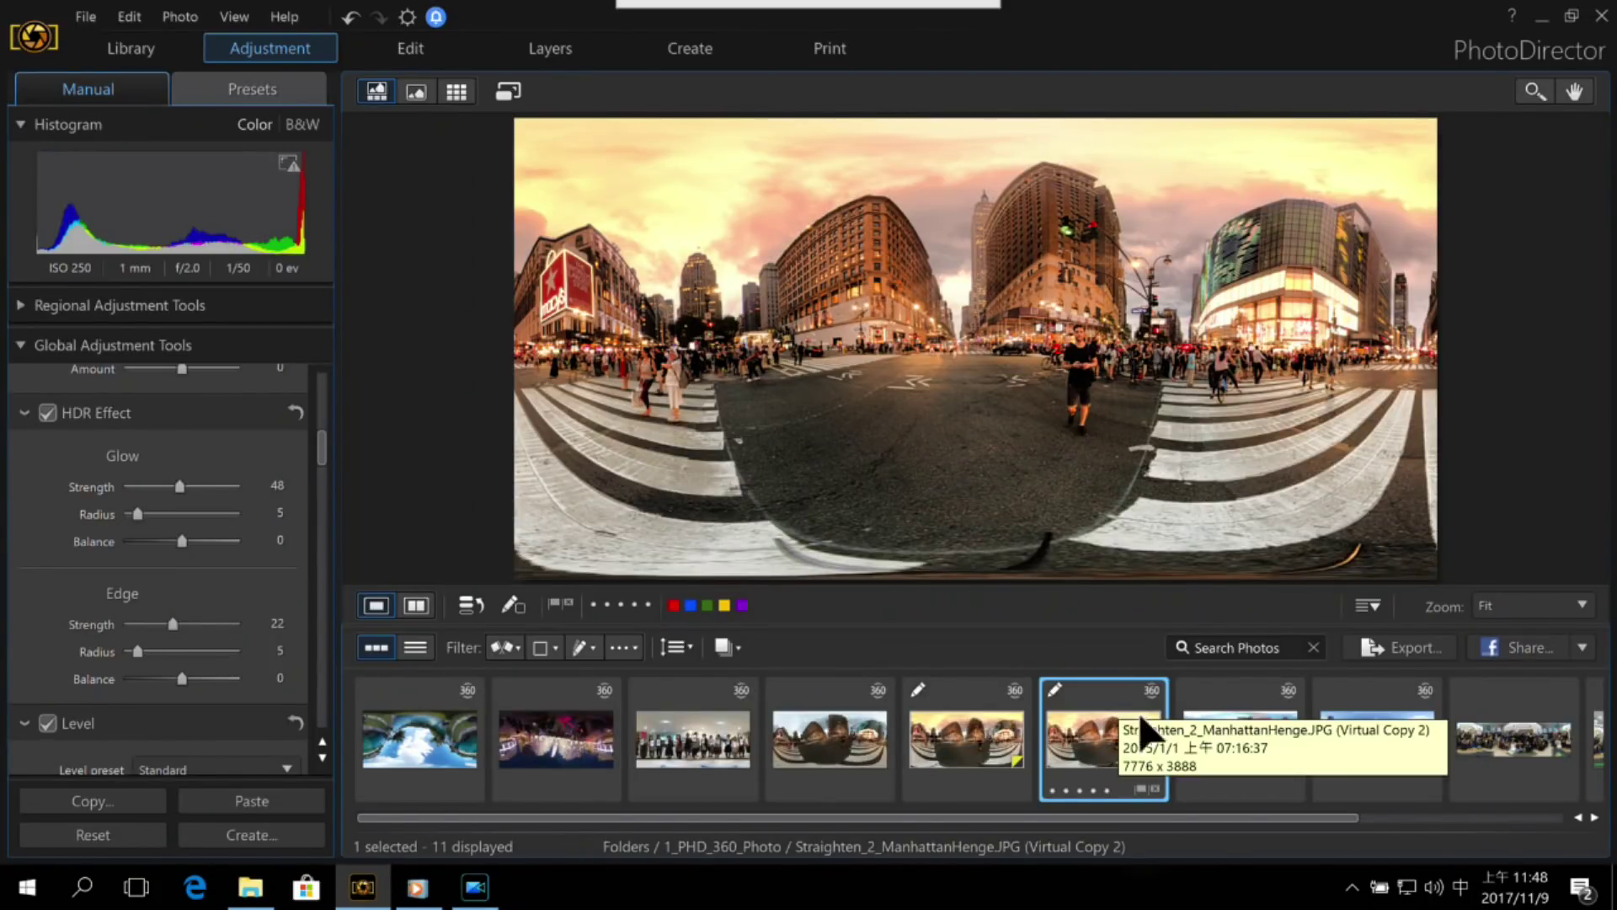
Step: Look over the available sharing destinations for the selected photo without choosing one
click(1582, 647)
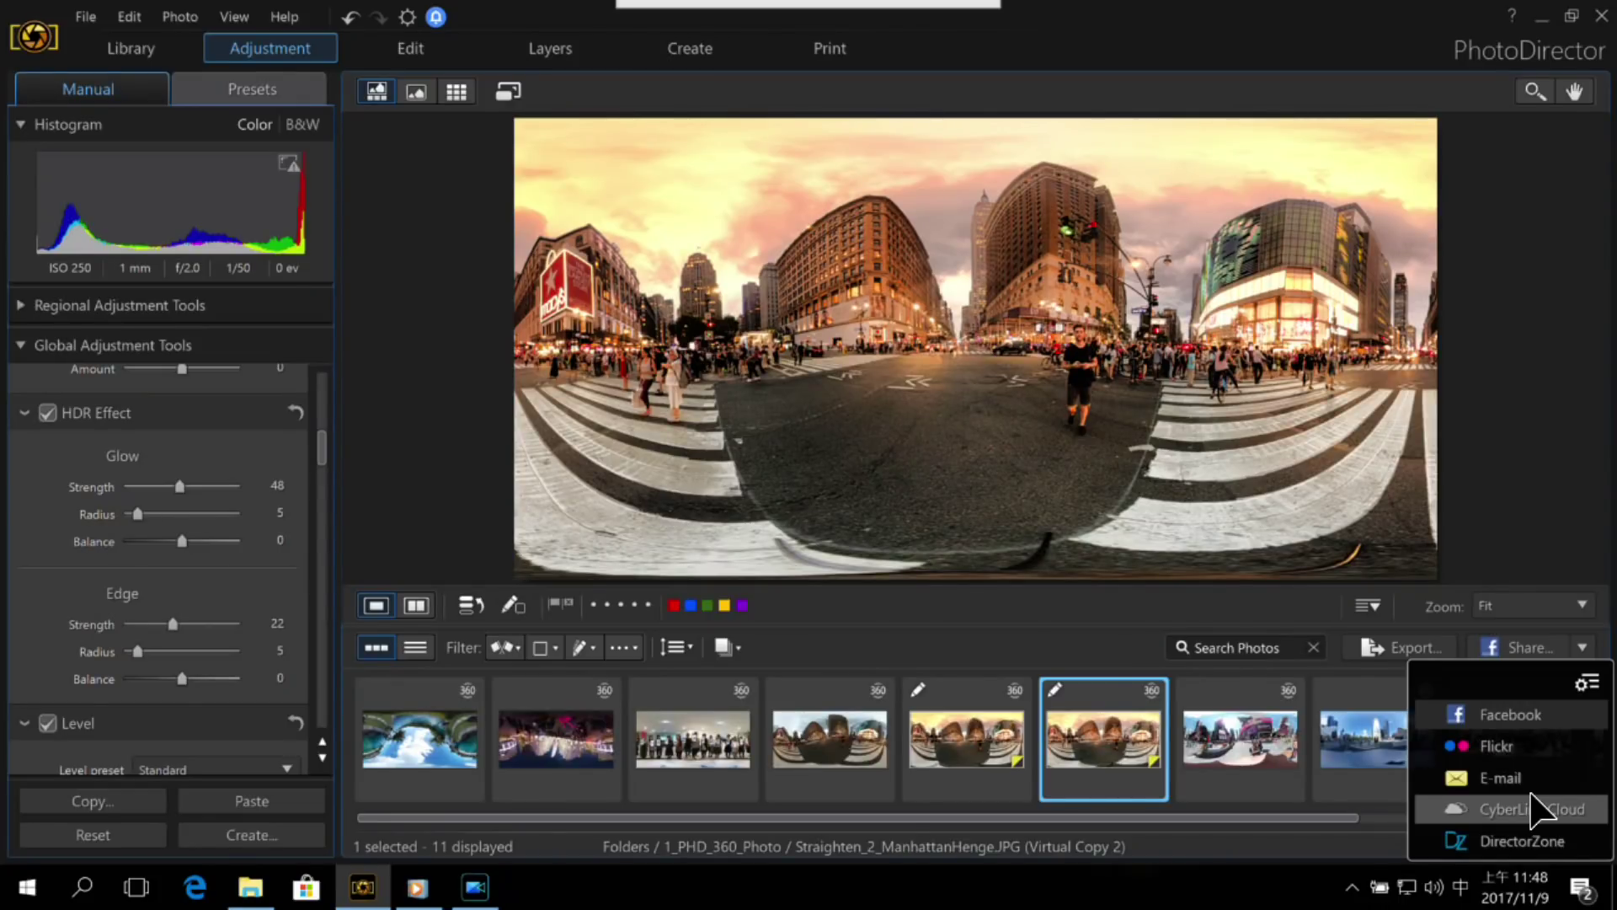
click(1335, 805)
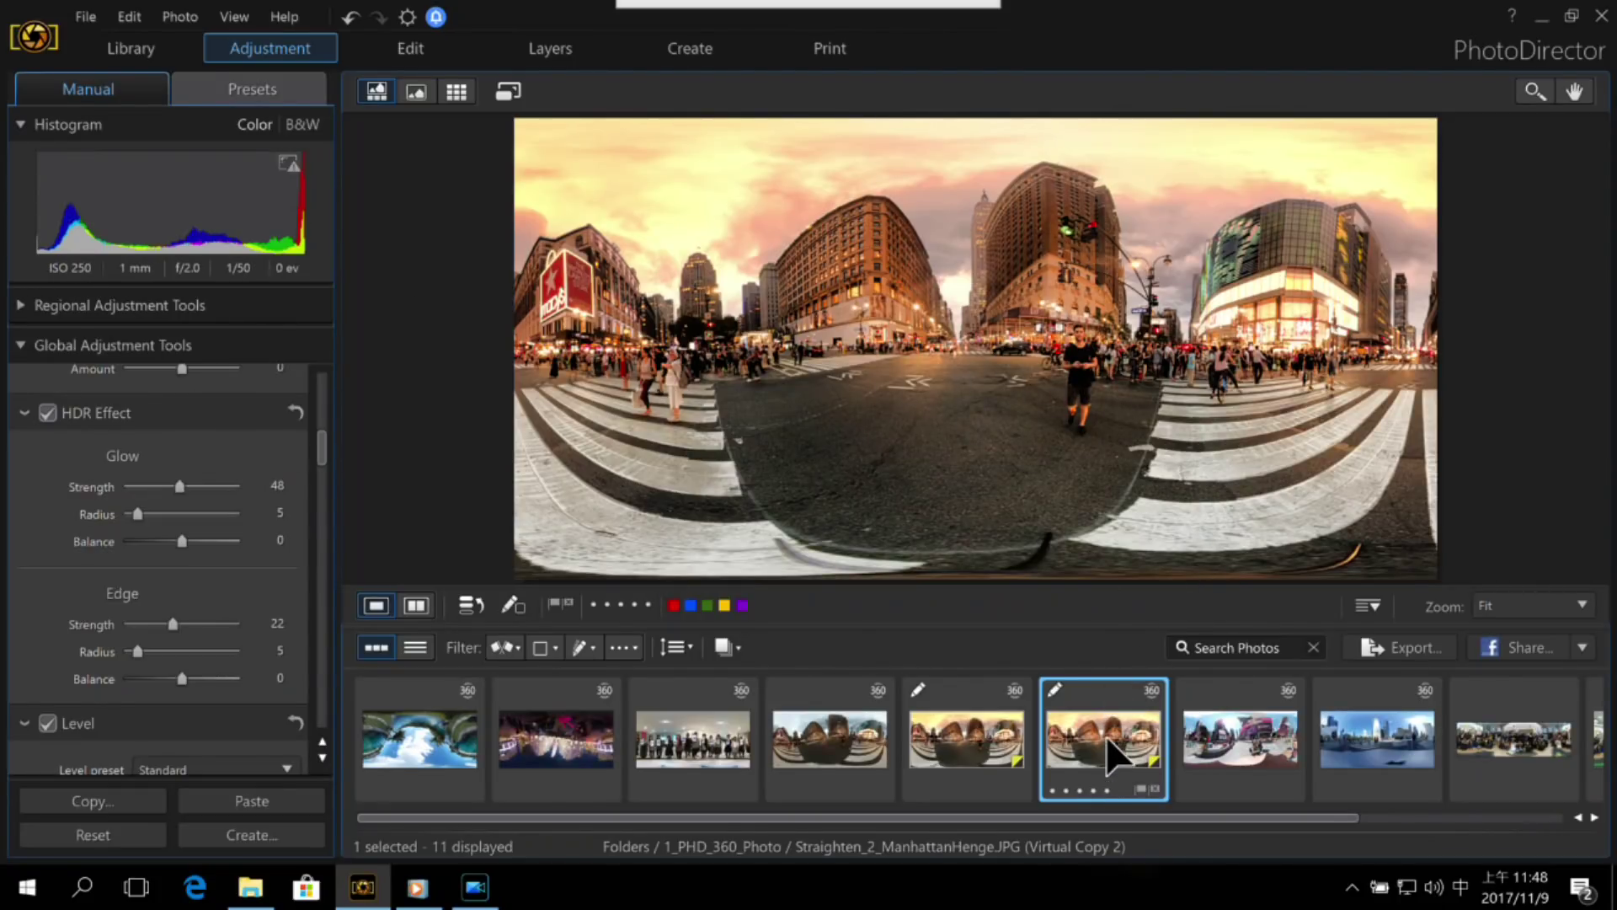
Step: Open the group photo Tripod_Little_Planet_2.jpg in the 360º Photo Editor
scroll(1105, 735, down, 1)
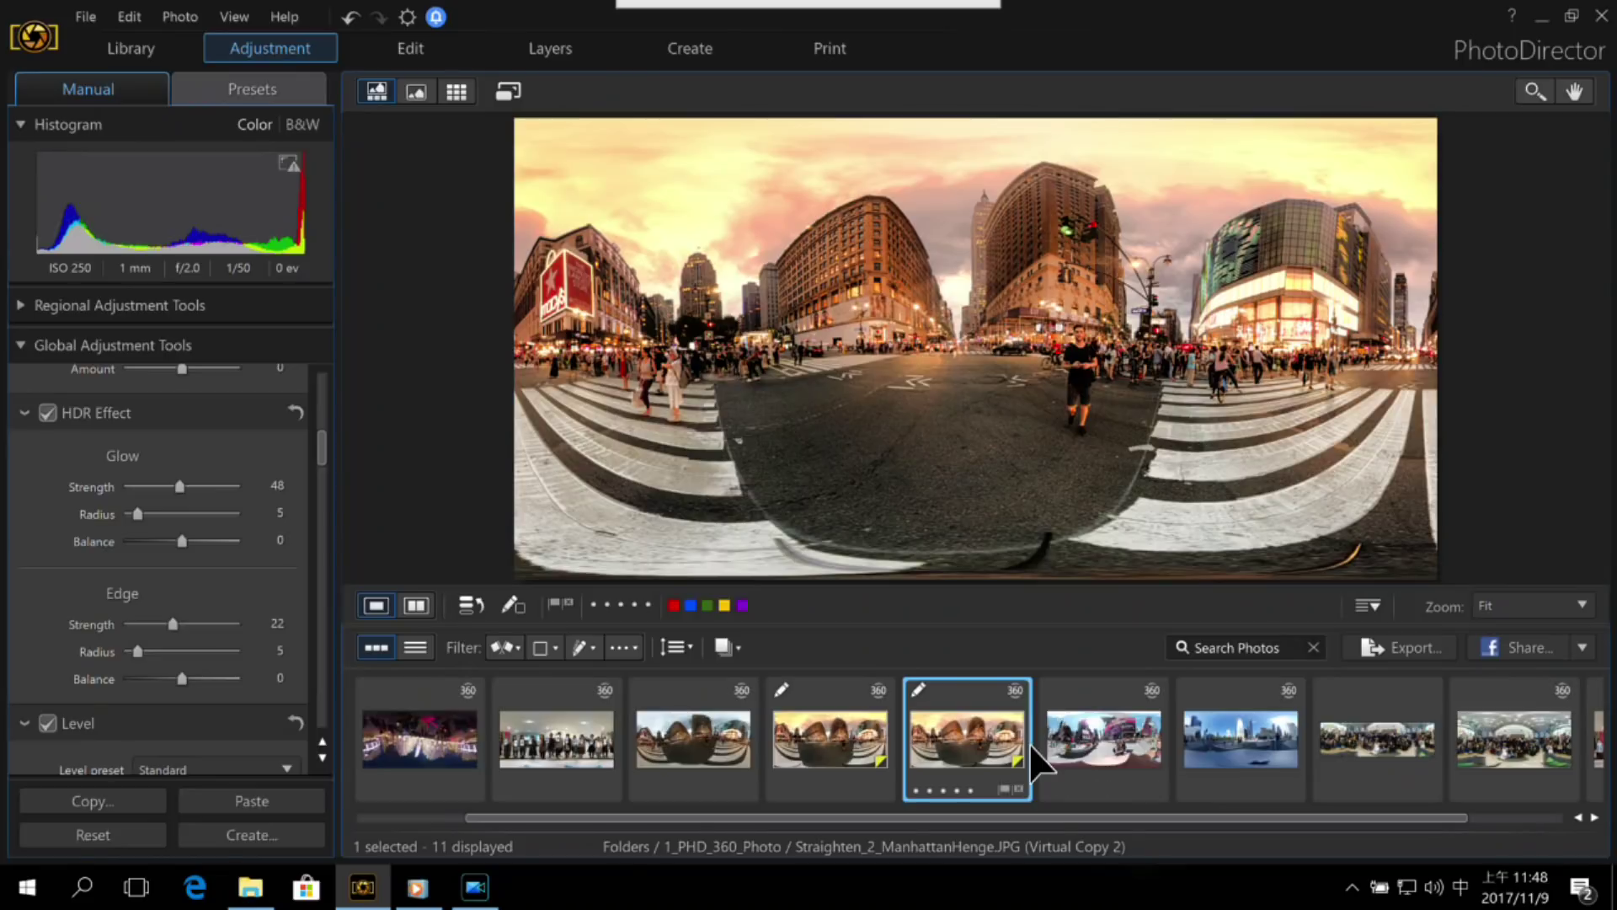
scroll(1028, 746, down, 1)
click(1375, 714)
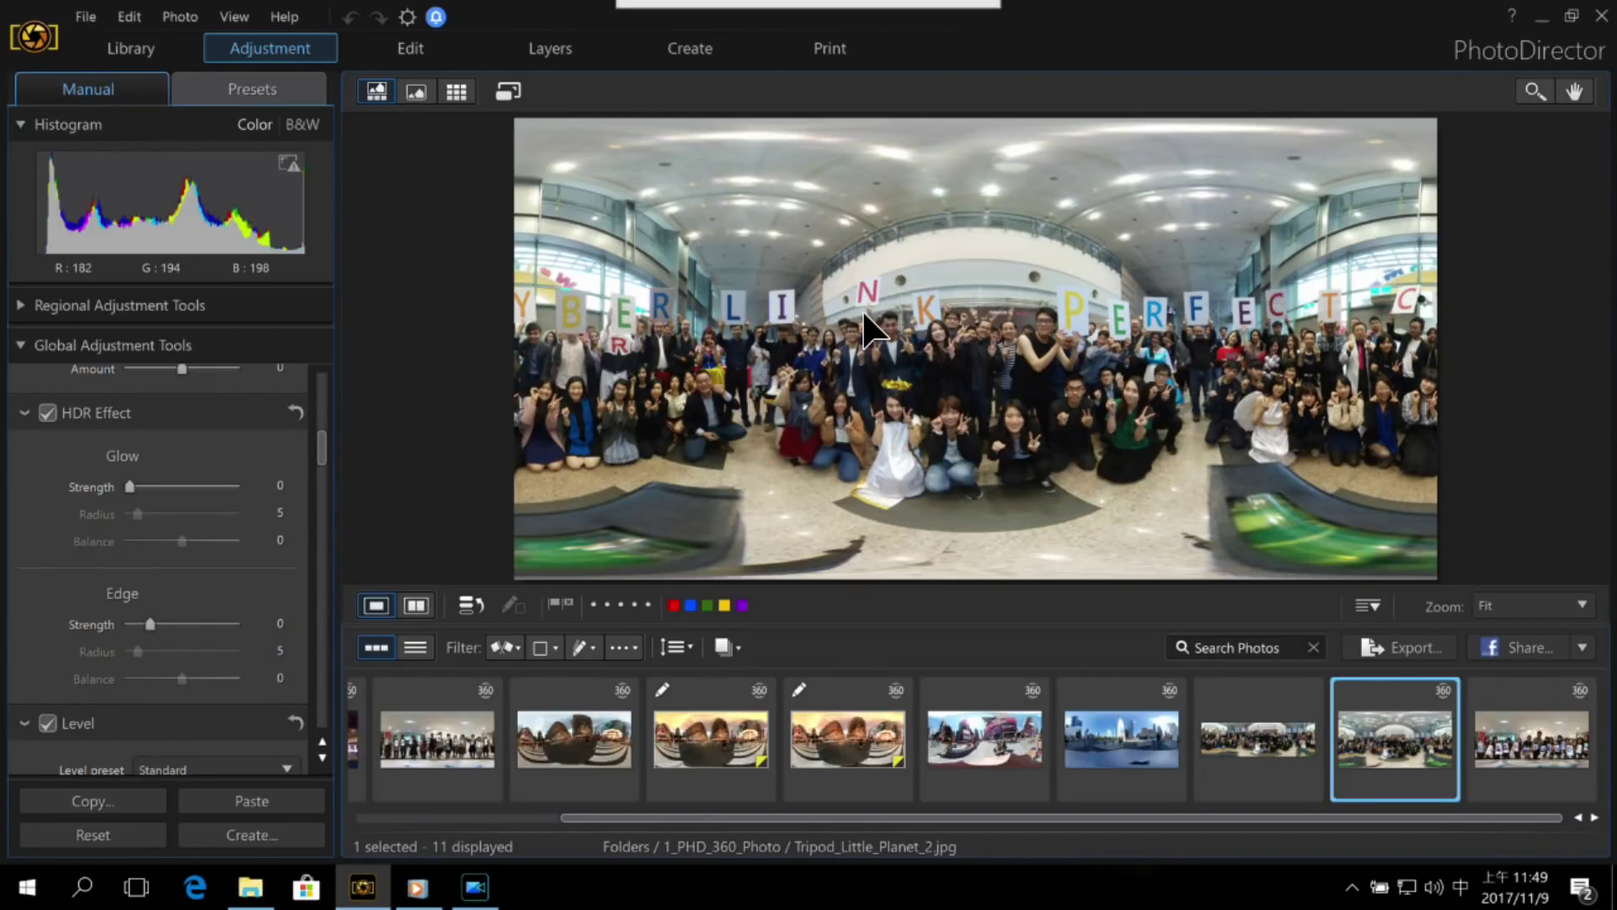
right_click(1407, 710)
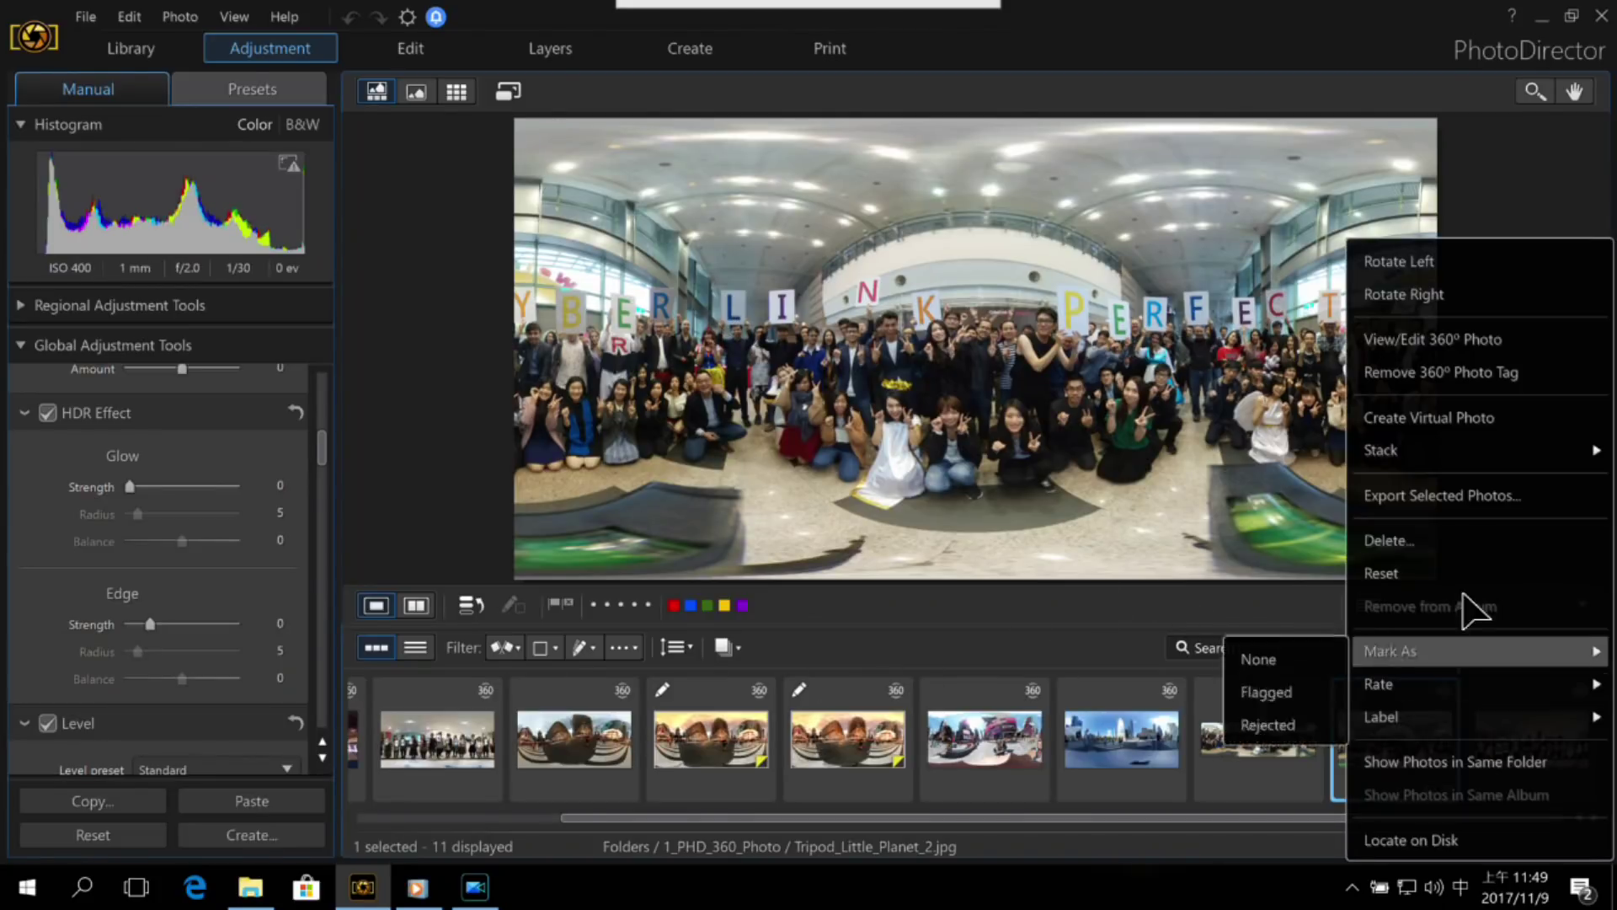
click(1470, 338)
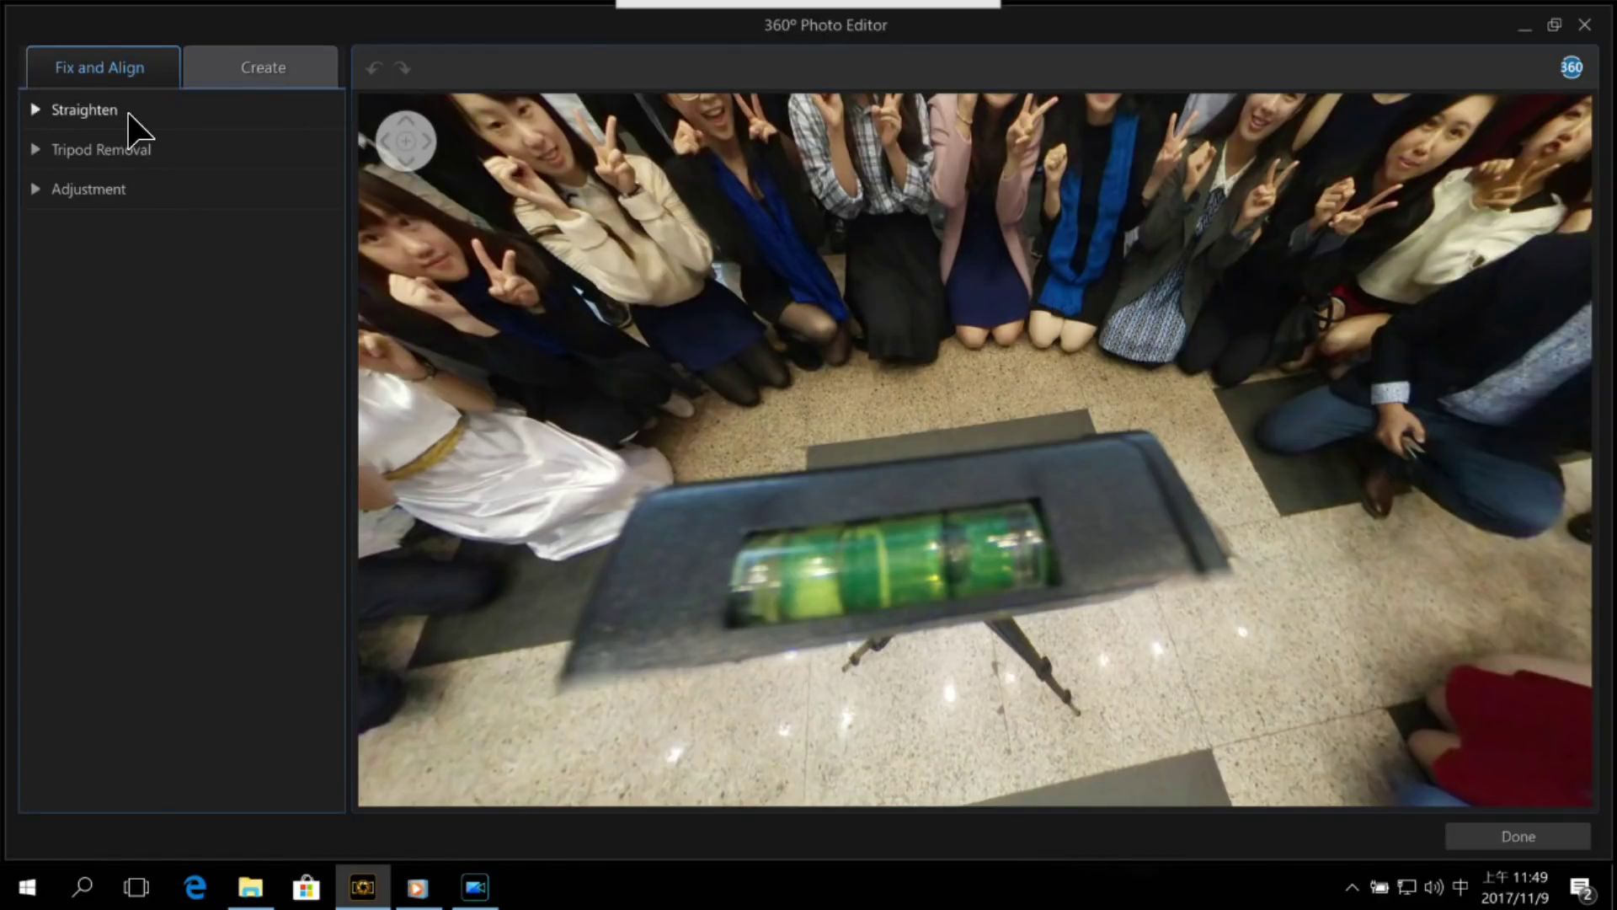
Step: Enable tripod removal at the south pole, try the Blur cover, and cover the tripod with a reflective bubble of size 83
click(39, 151)
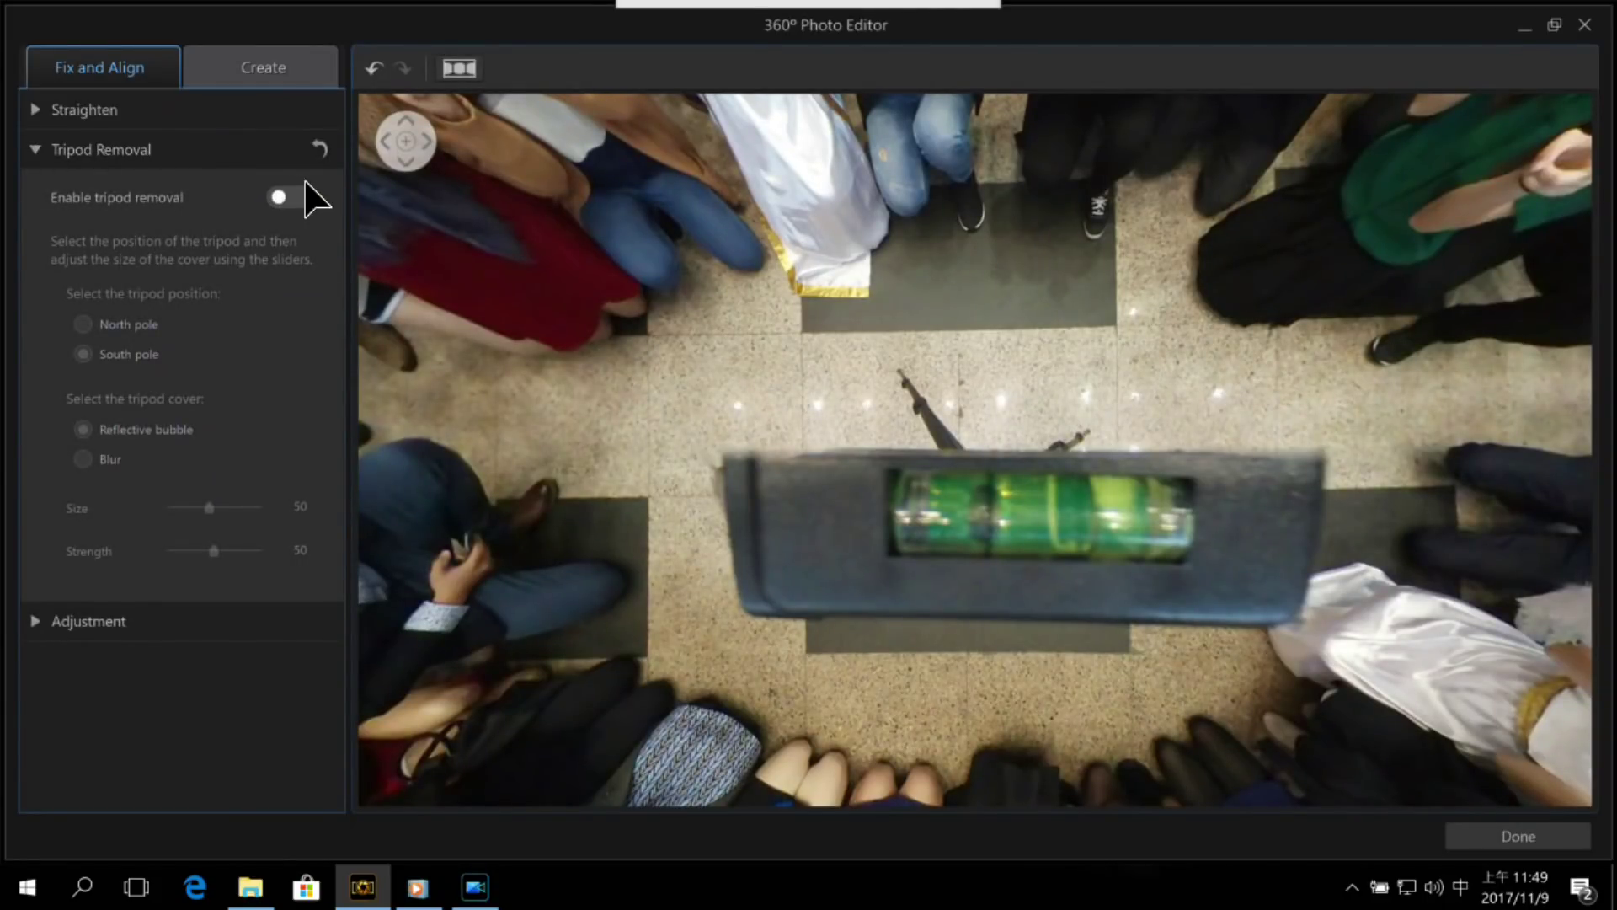
click(291, 199)
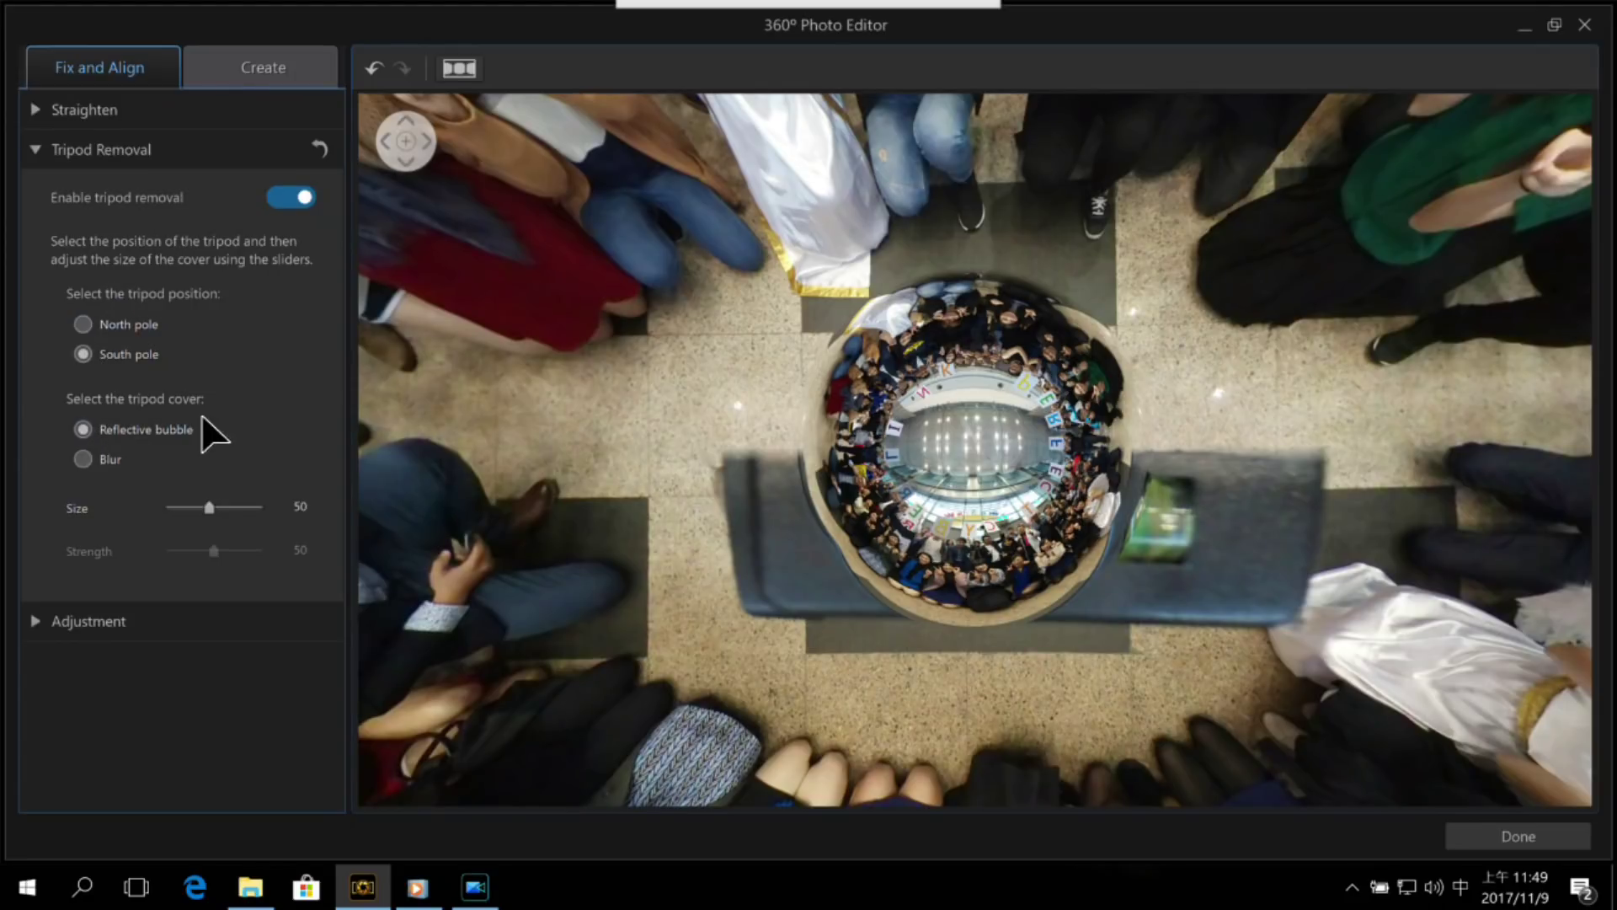
click(83, 459)
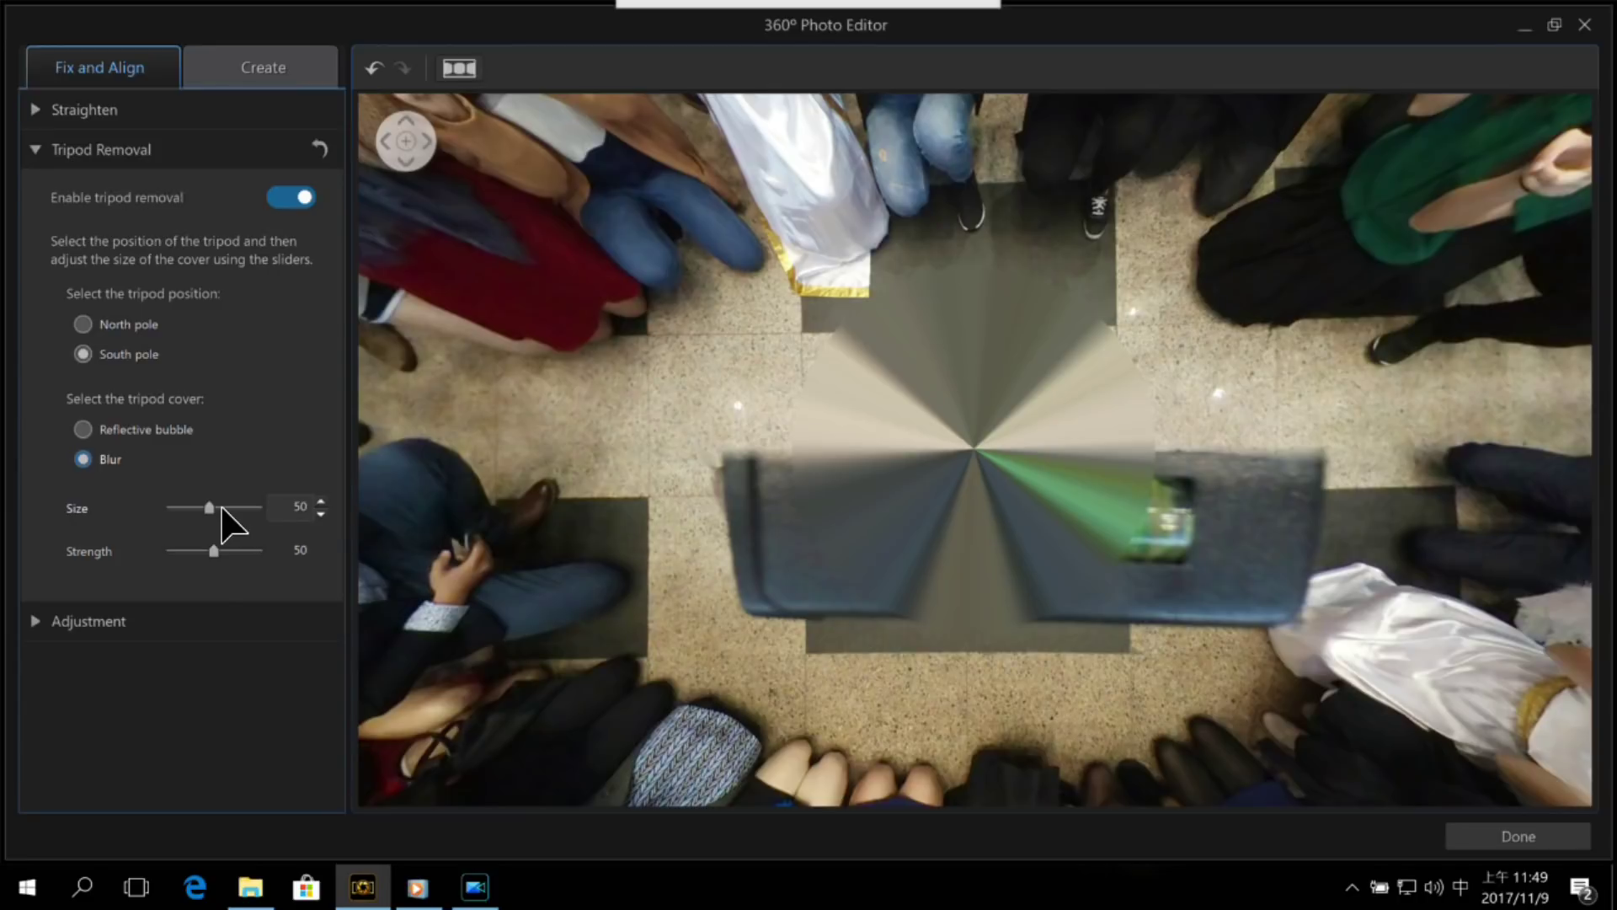
drag(226, 508, 249, 512)
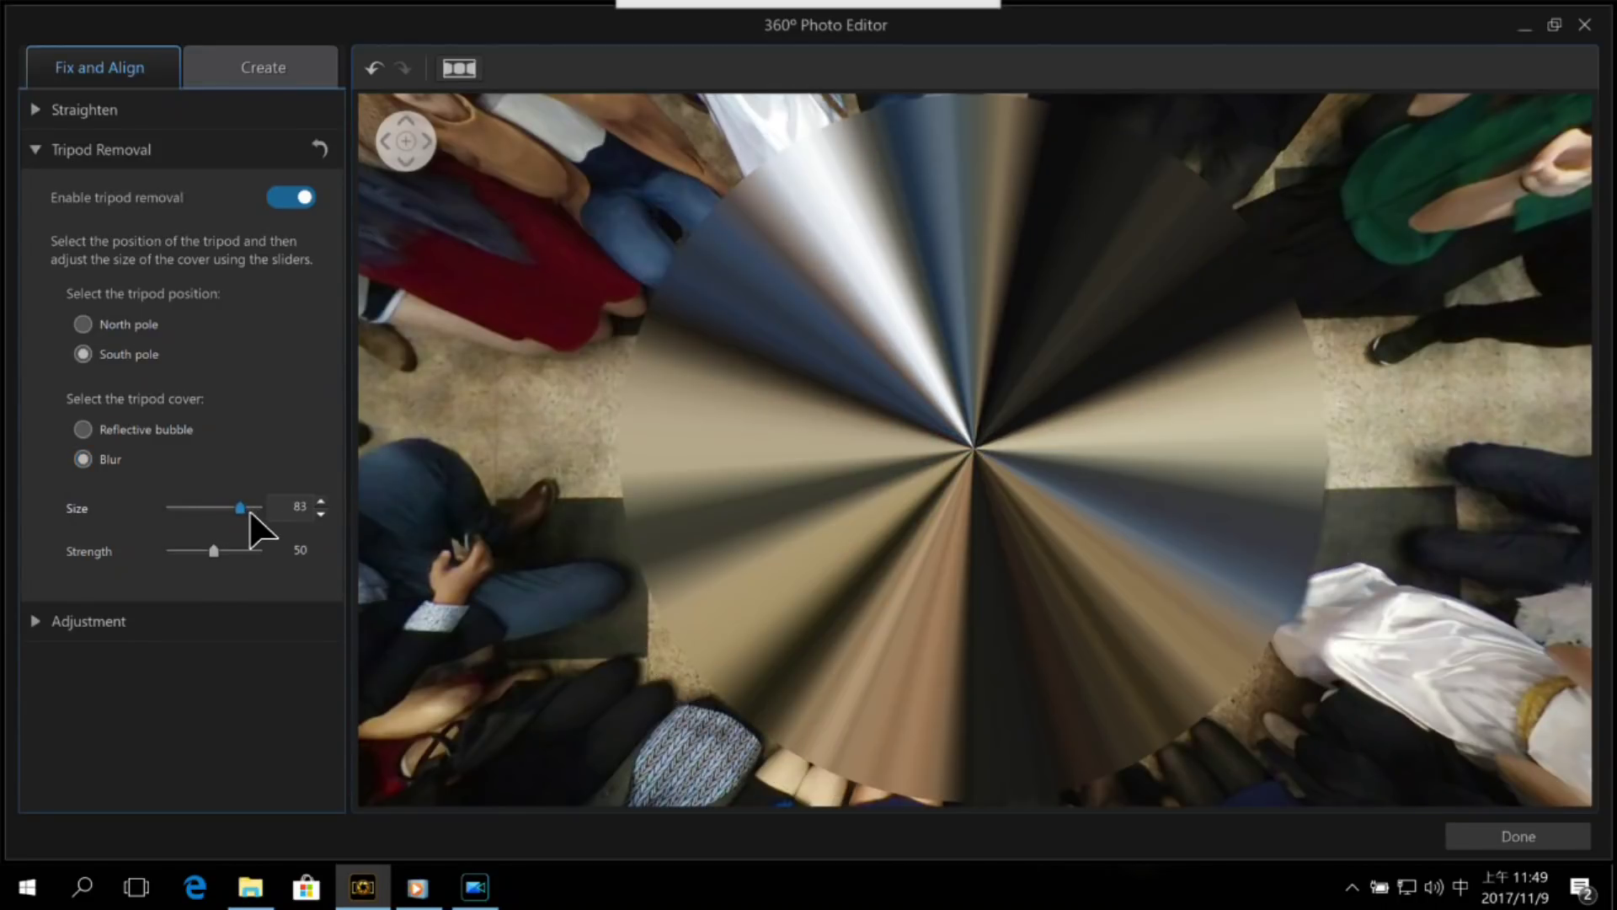
click(84, 428)
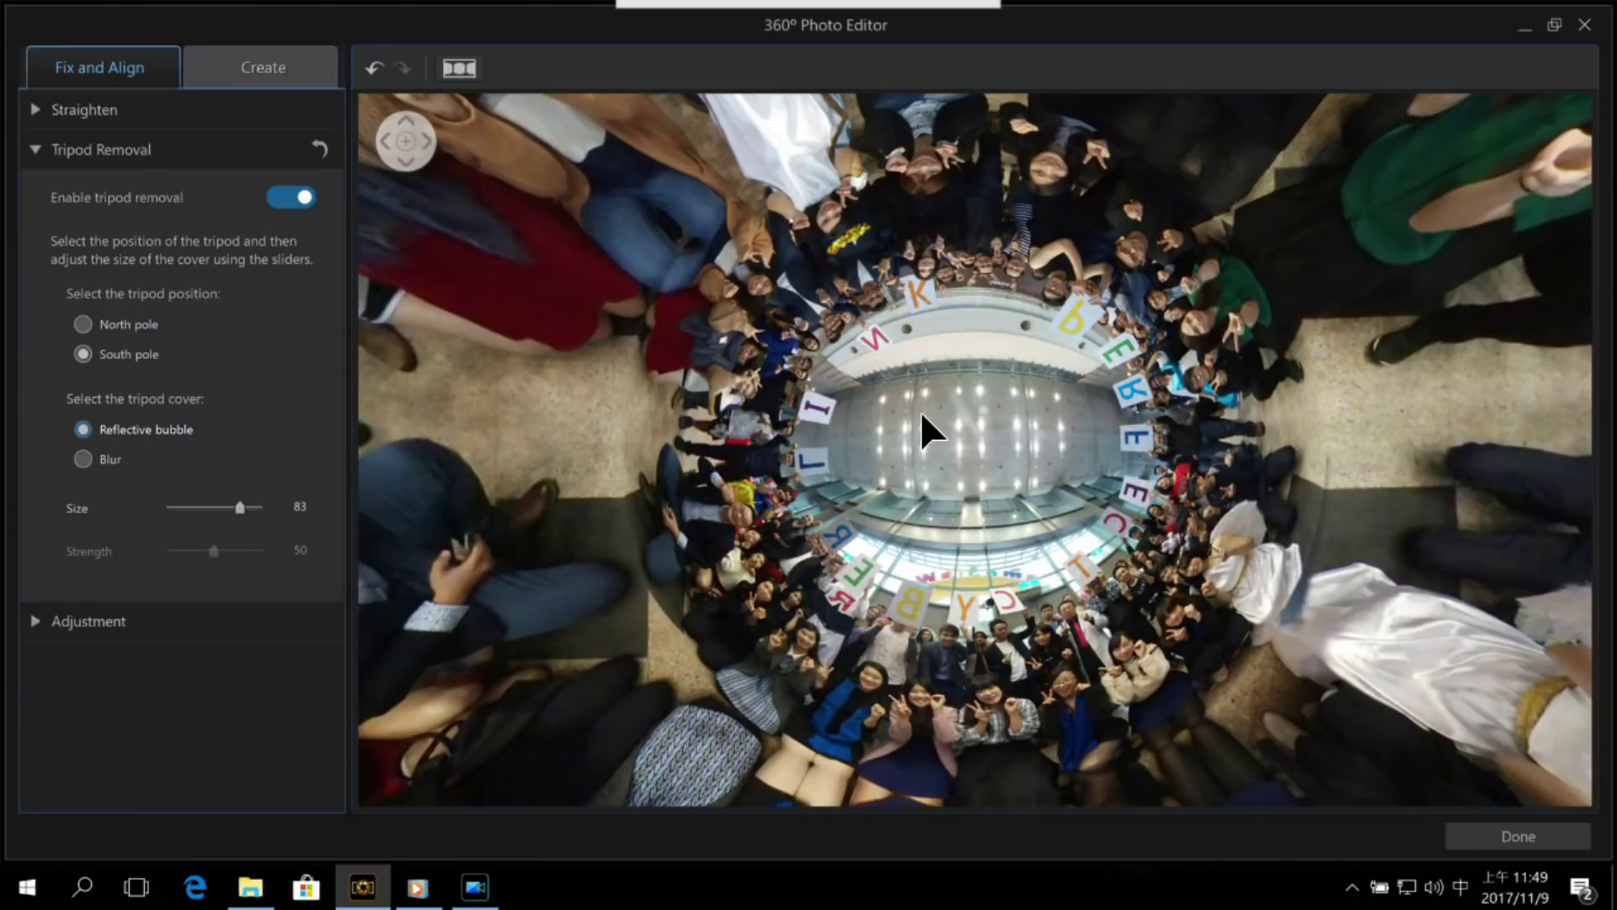
drag(1019, 354, 1135, 584)
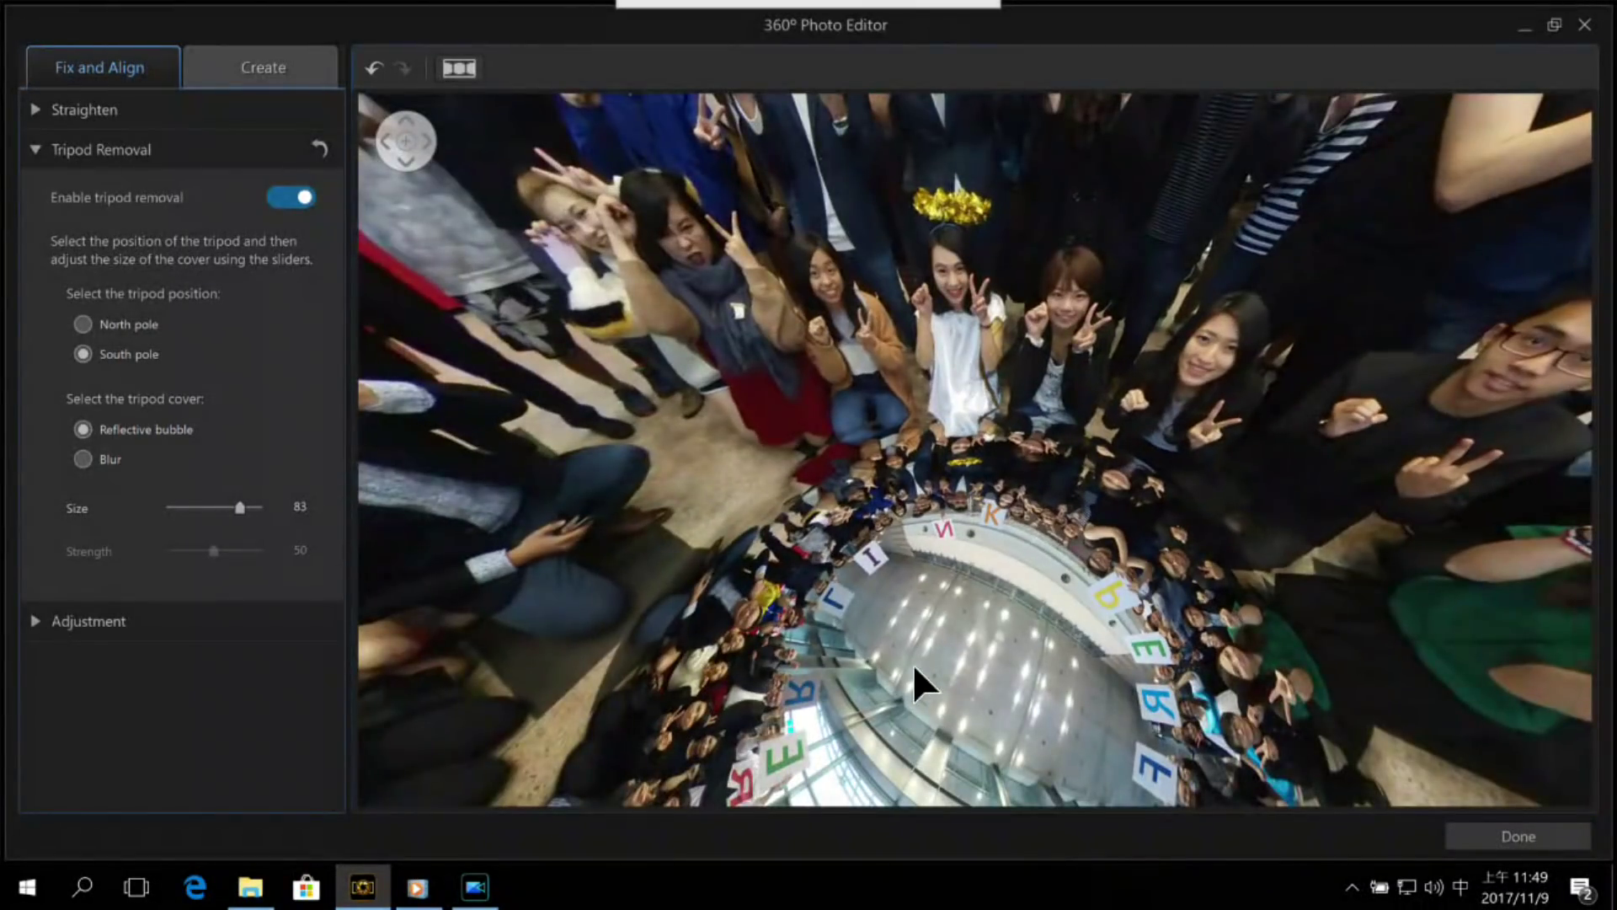
drag(1062, 324, 943, 421)
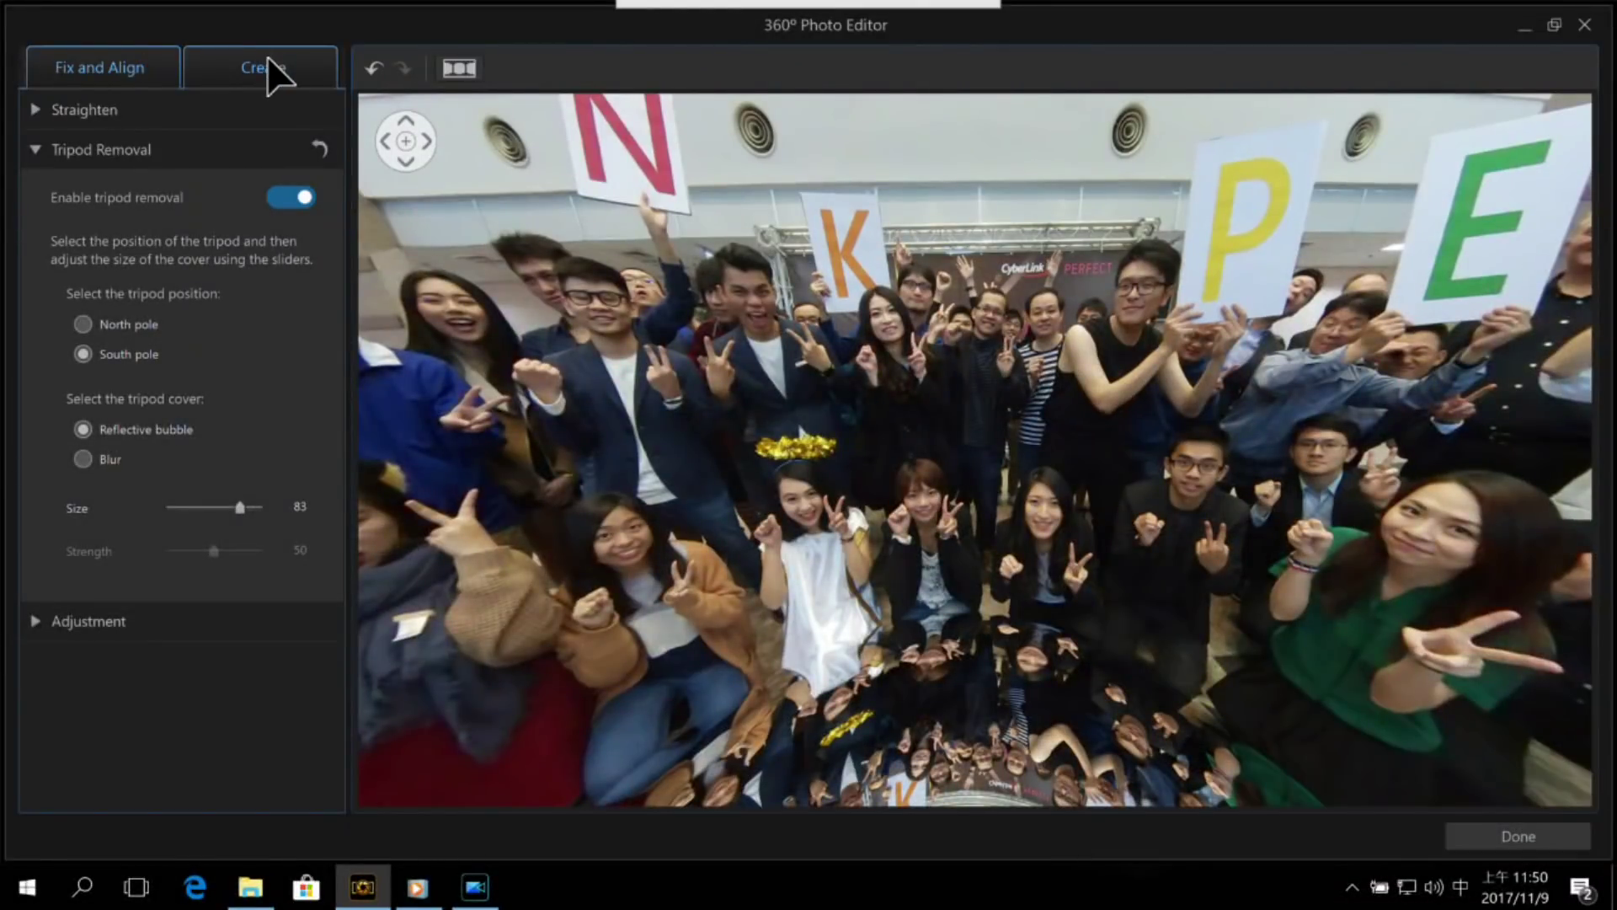
Step: Turn the group photo into a Little Planet and rotate the planet to 117
click(268, 72)
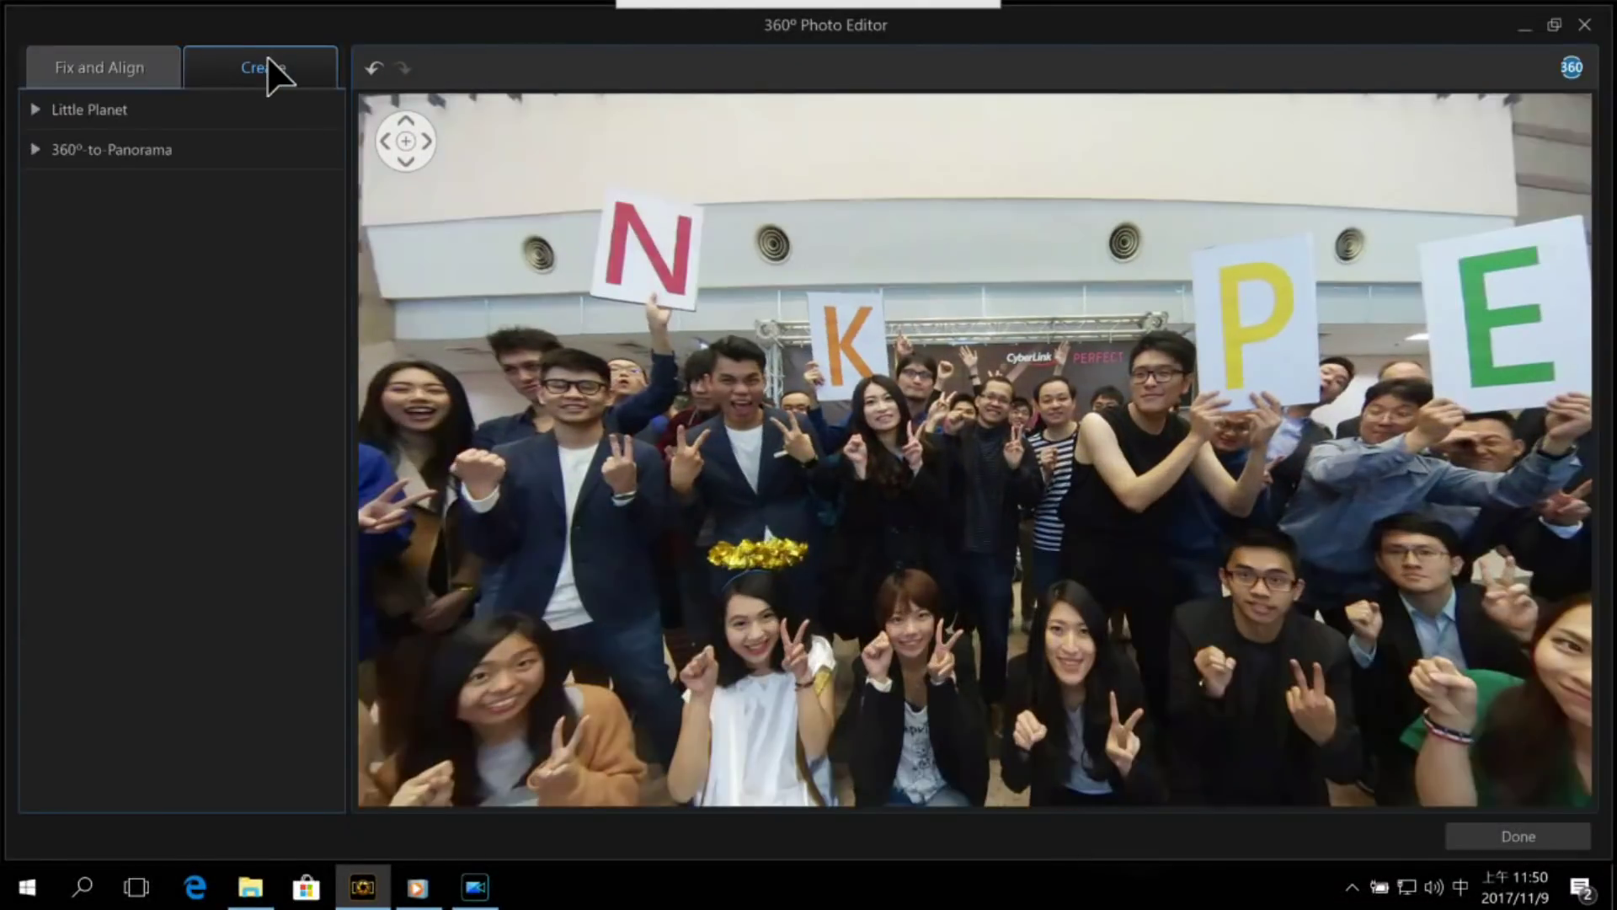
click(39, 108)
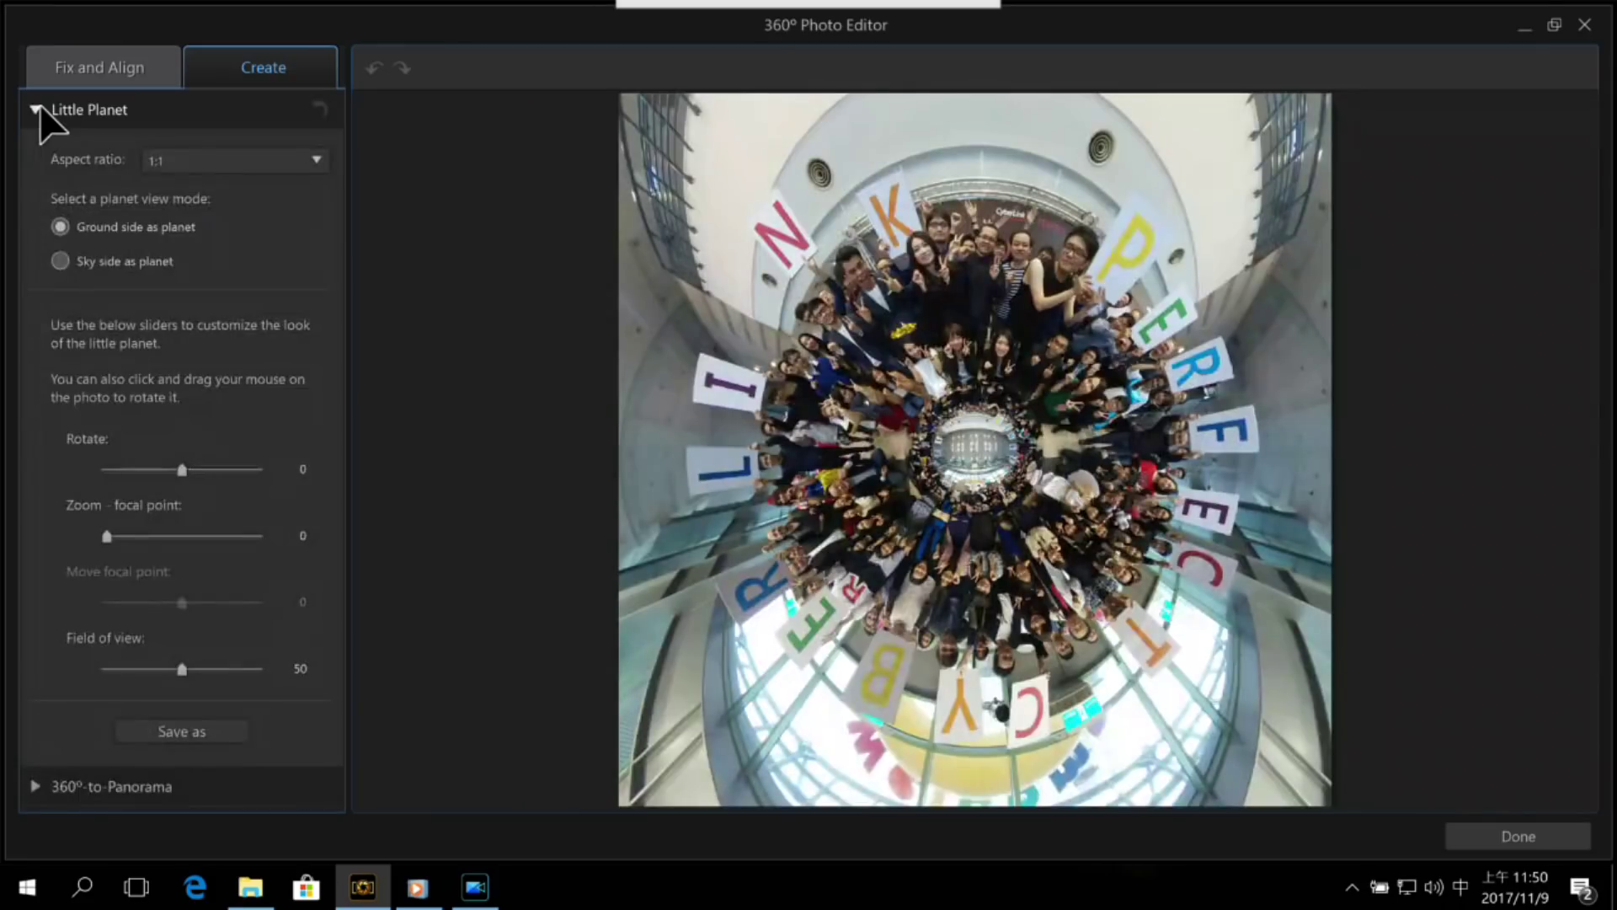
drag(1245, 273, 1191, 332)
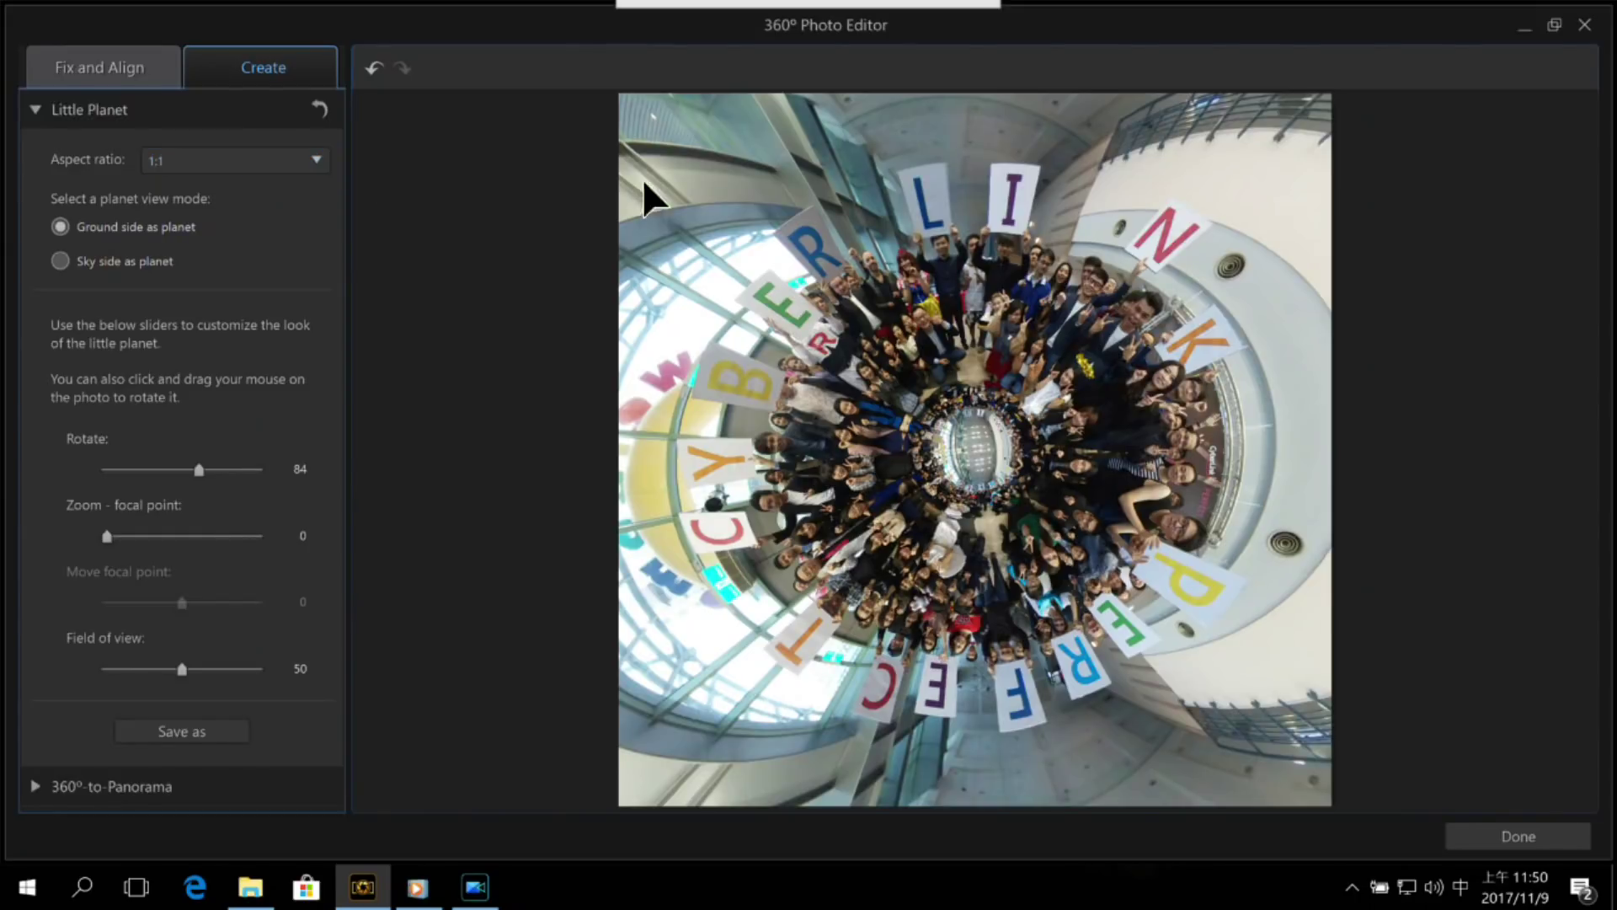
drag(640, 187, 1053, 248)
Step: Try the 16:9 aspect ratio and the sky side as planet, returning to 1:1 and the ground side as planet
click(246, 163)
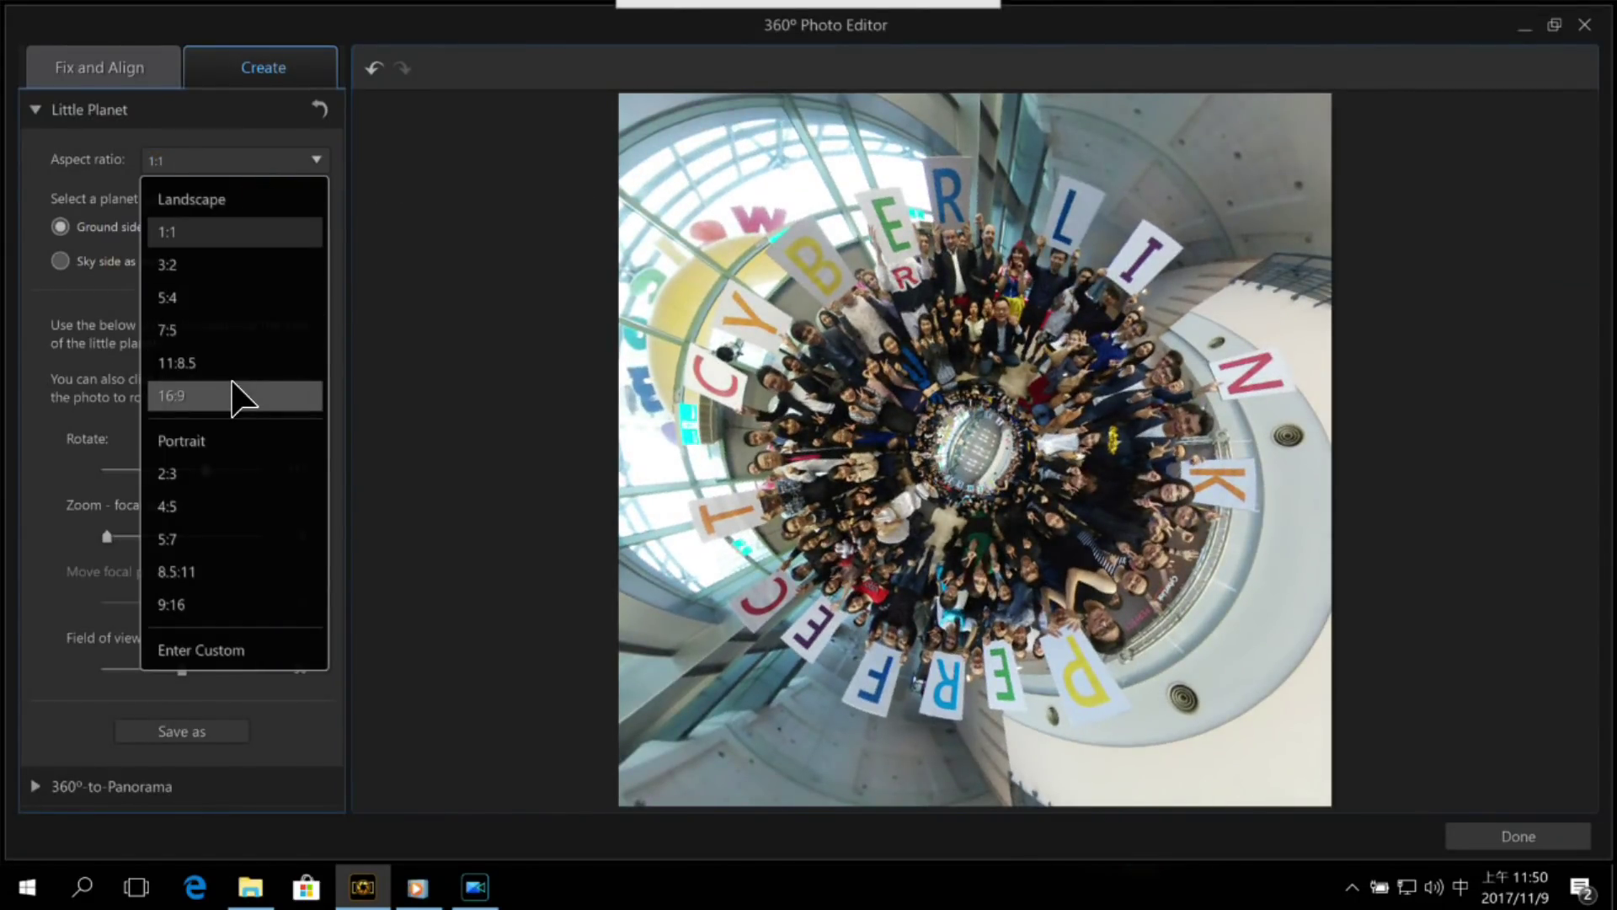
click(238, 397)
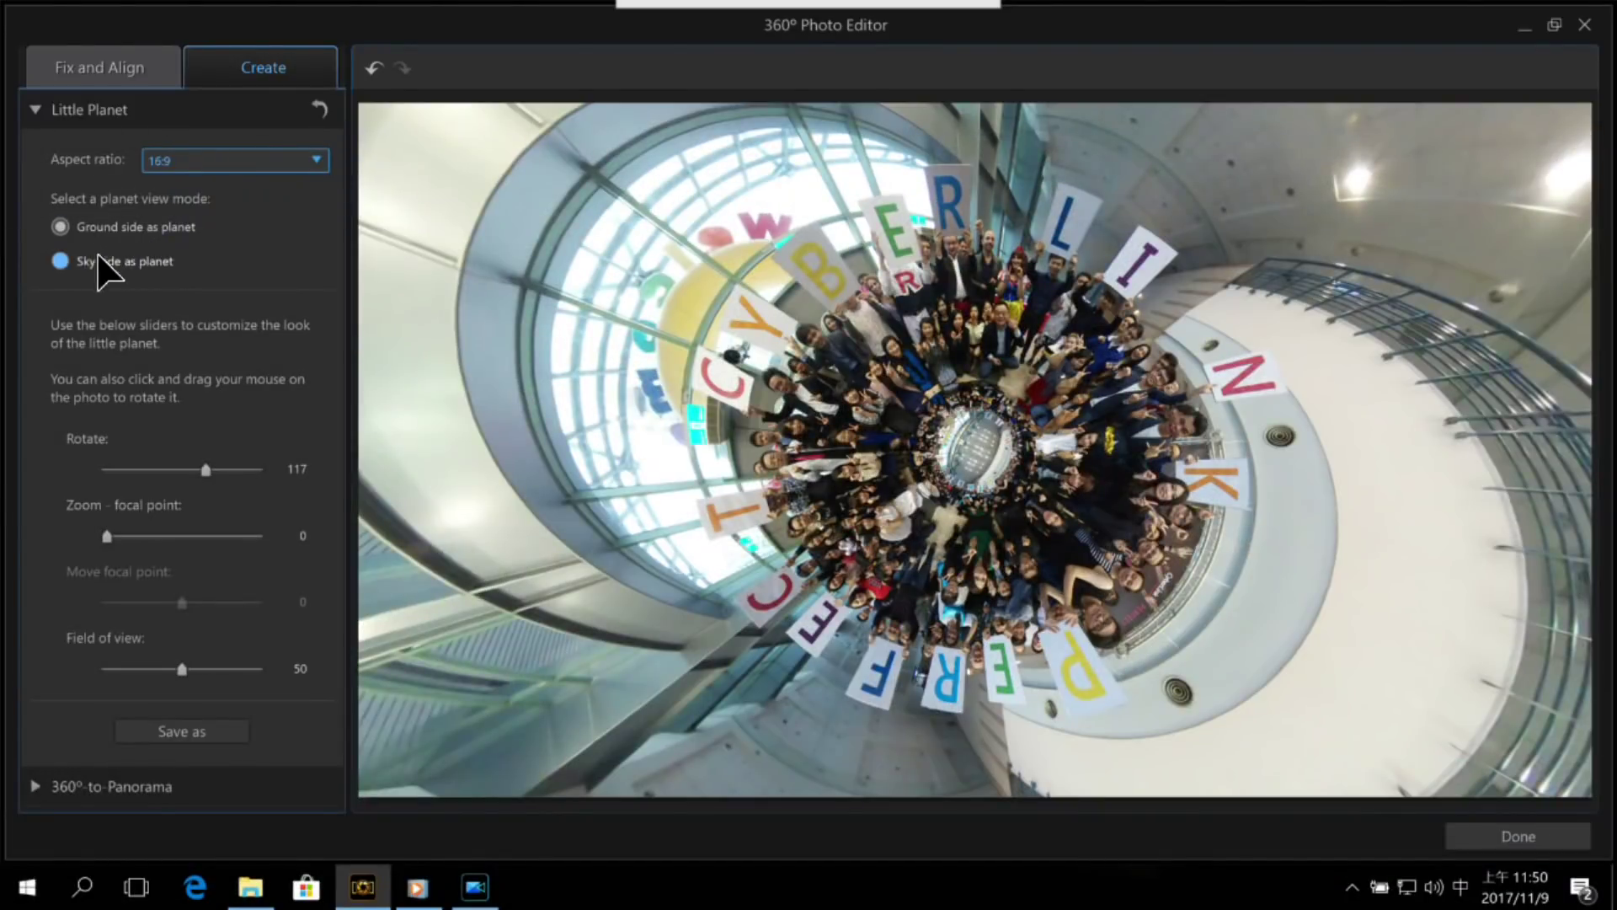
click(231, 160)
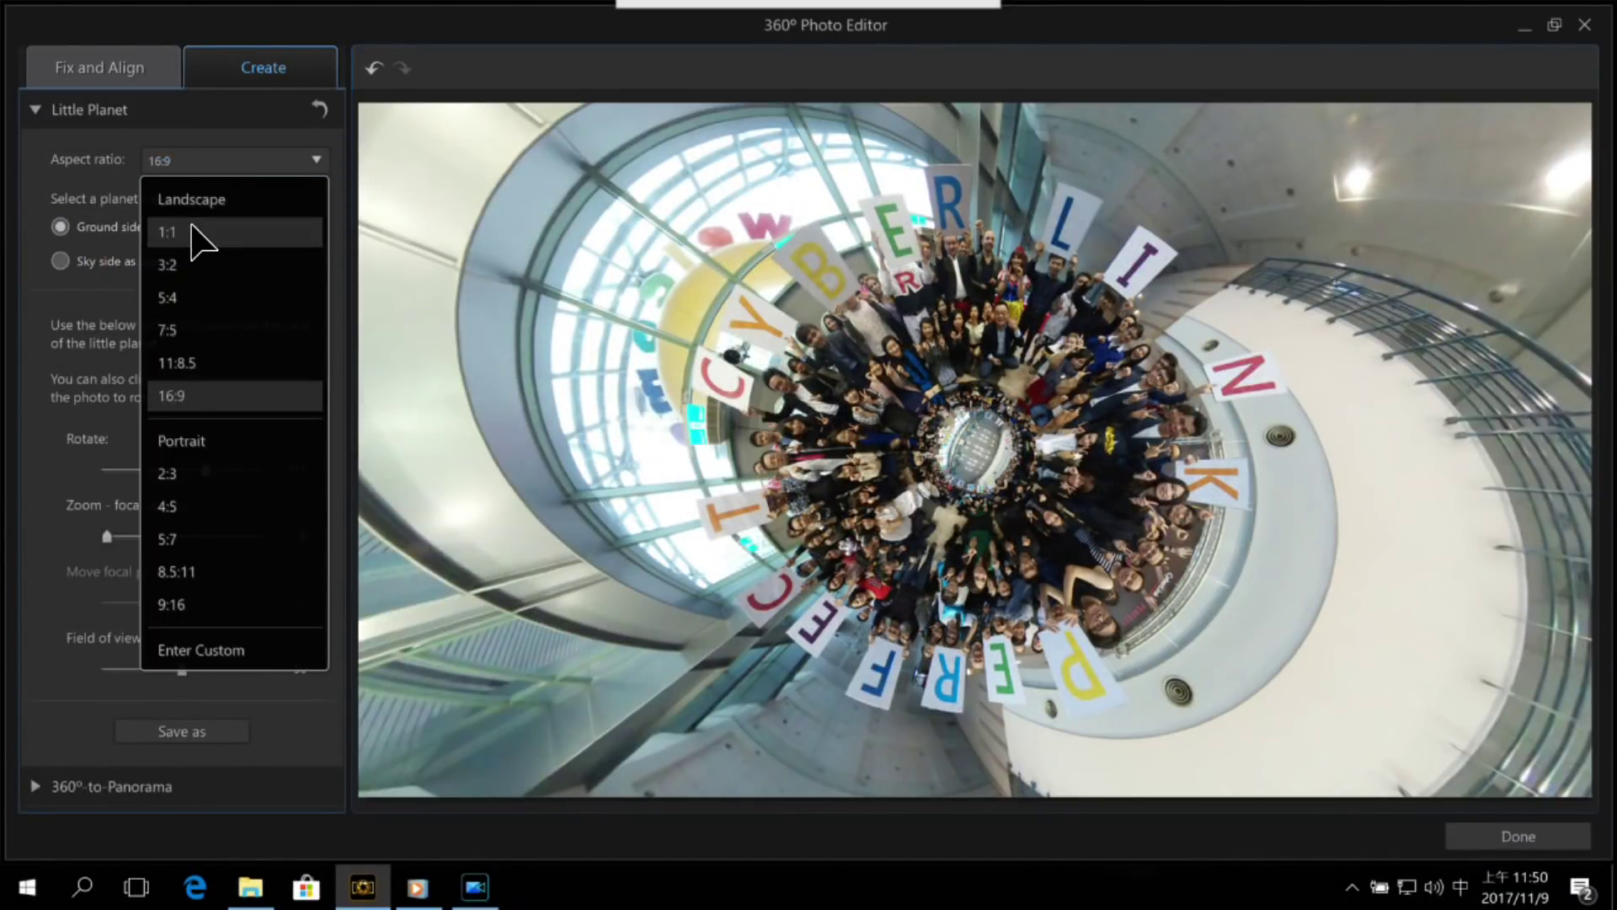
click(194, 232)
click(60, 261)
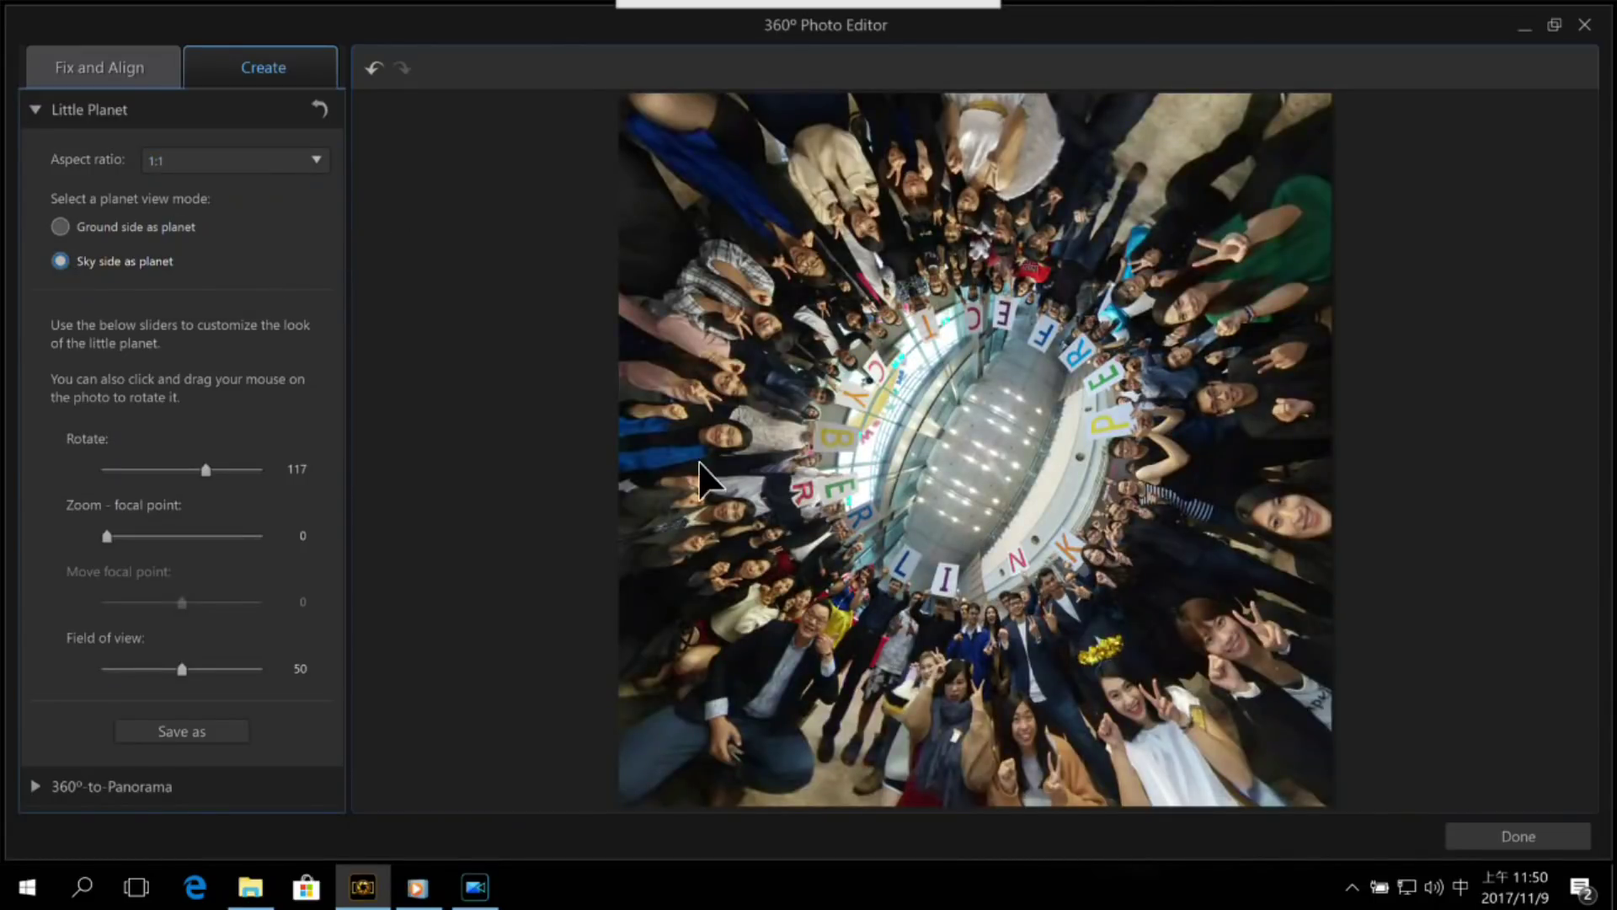
click(64, 227)
Step: Set the little planet's rotation to 153 and save it as a new JPG file in the 1_PHD_360_Photo folder
click(214, 469)
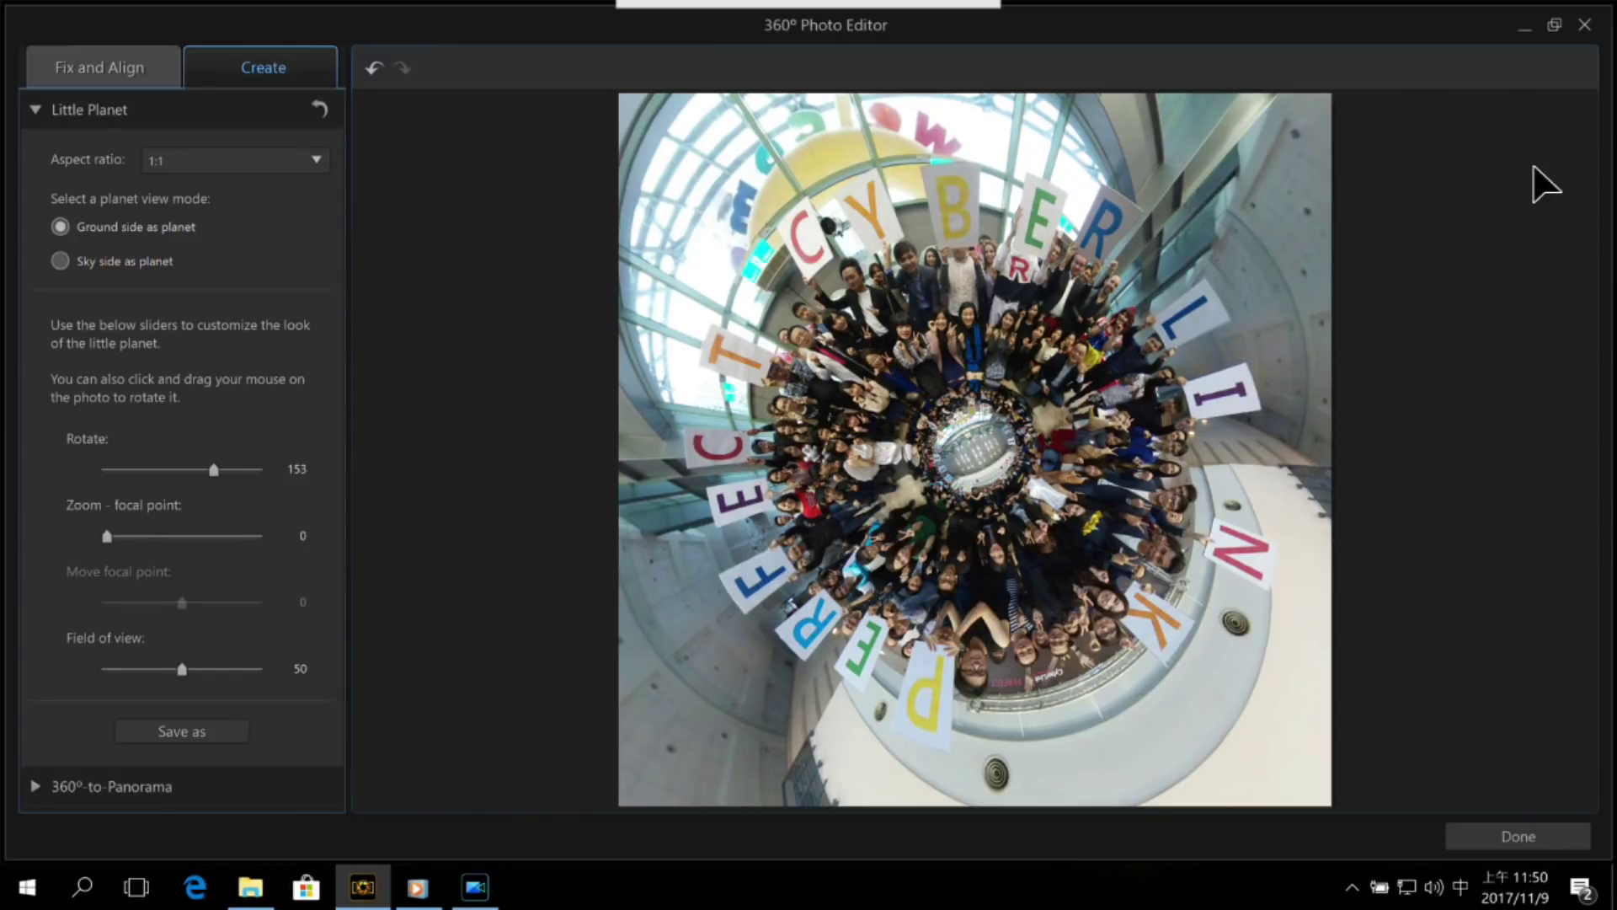
click(1521, 837)
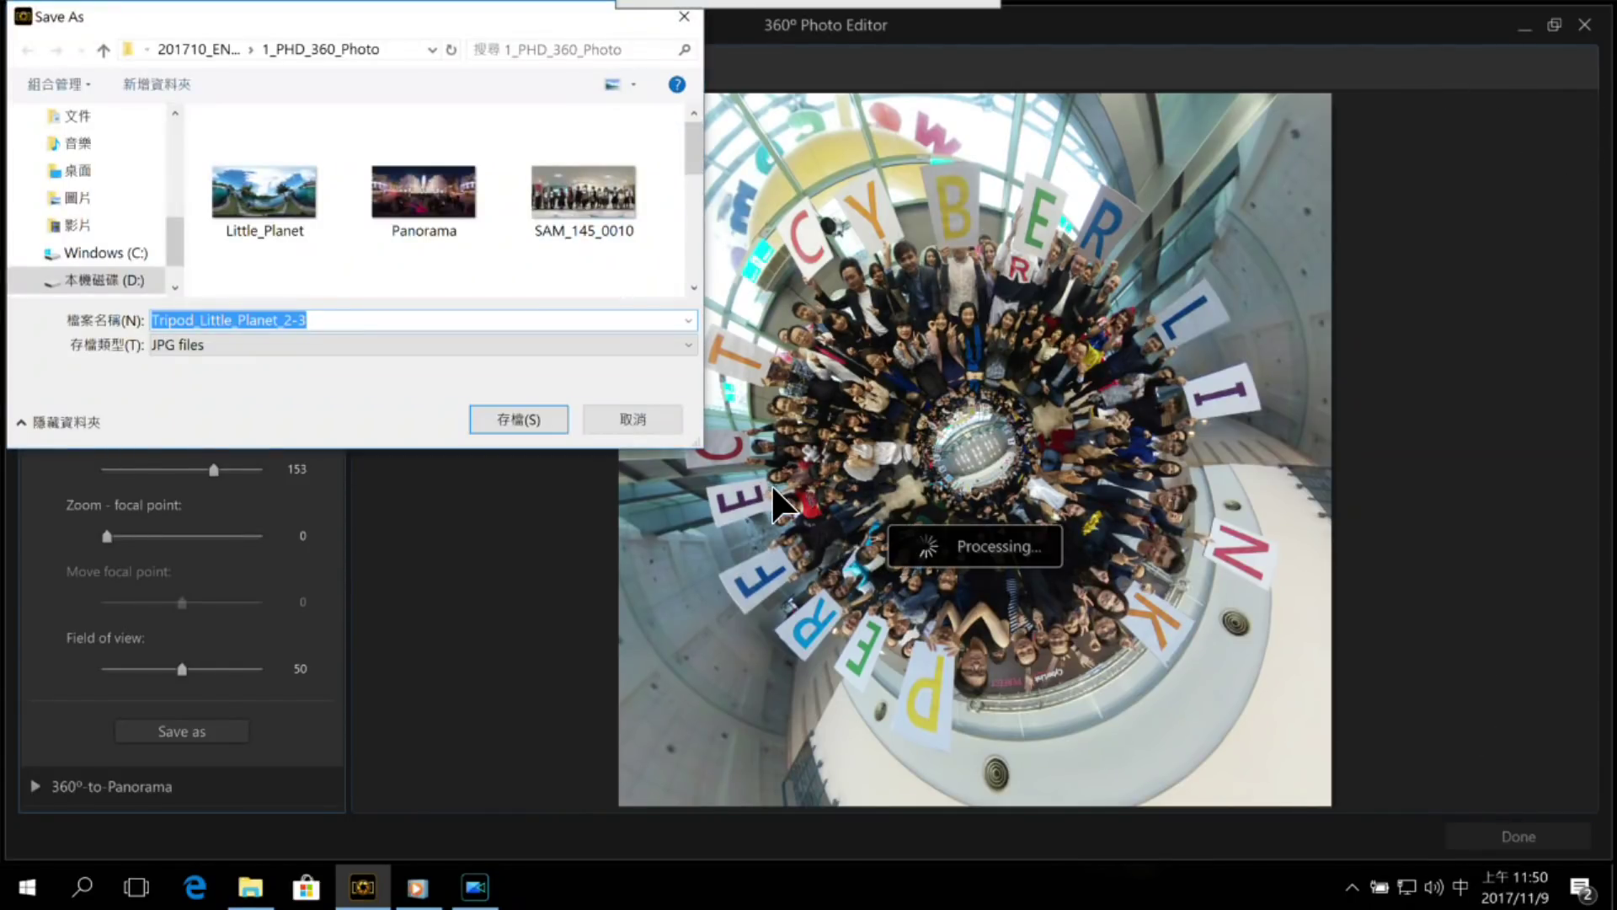
click(516, 417)
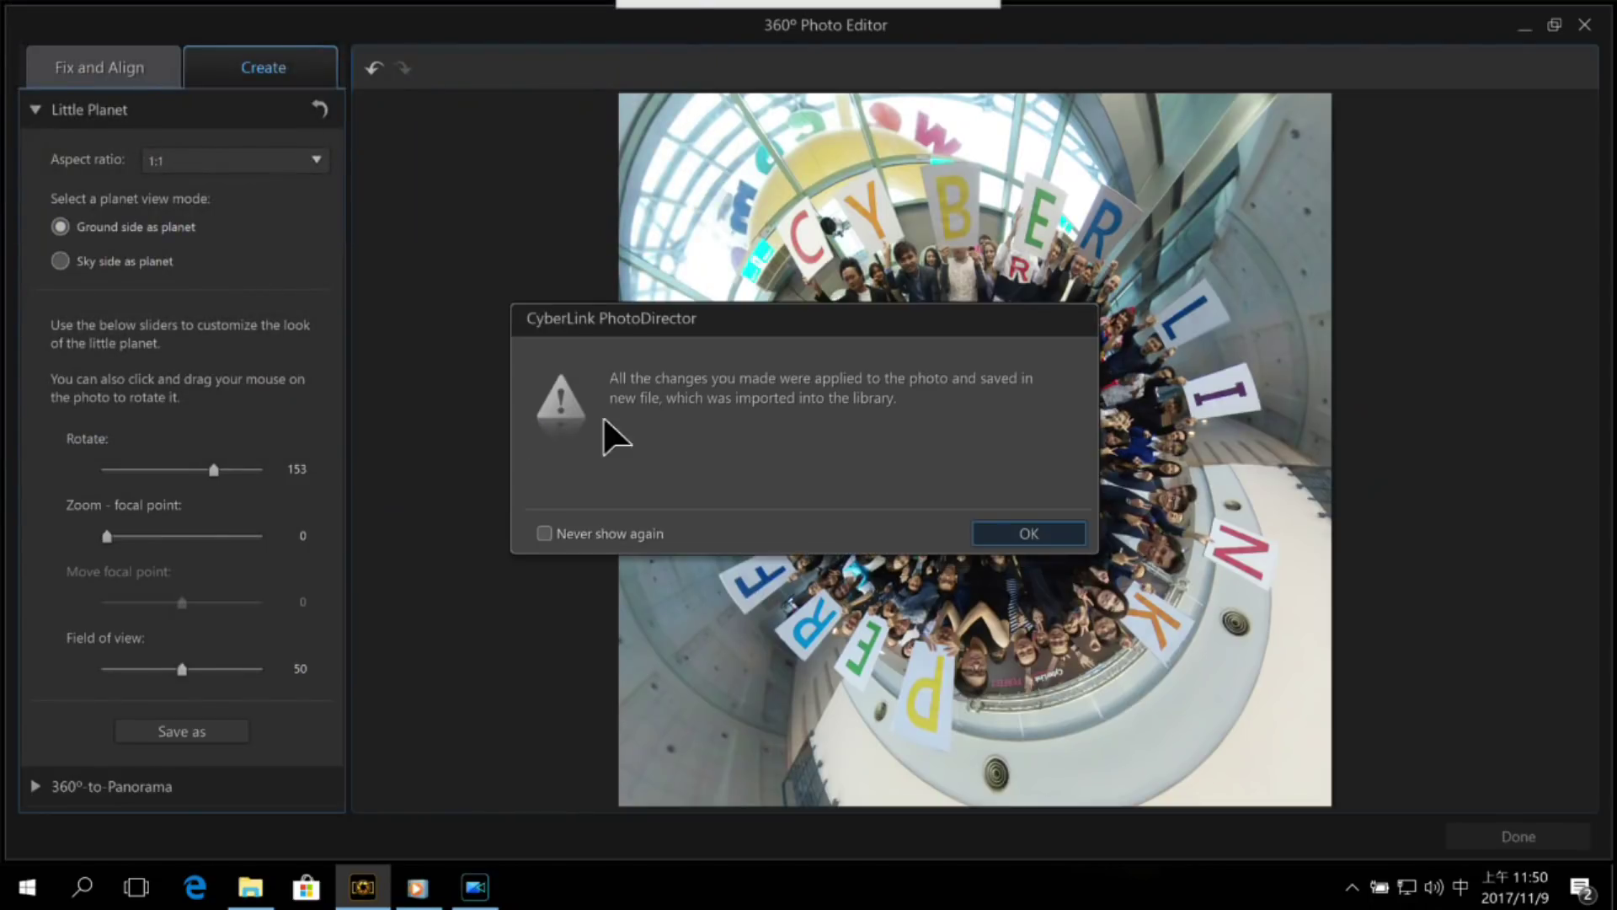
click(1031, 535)
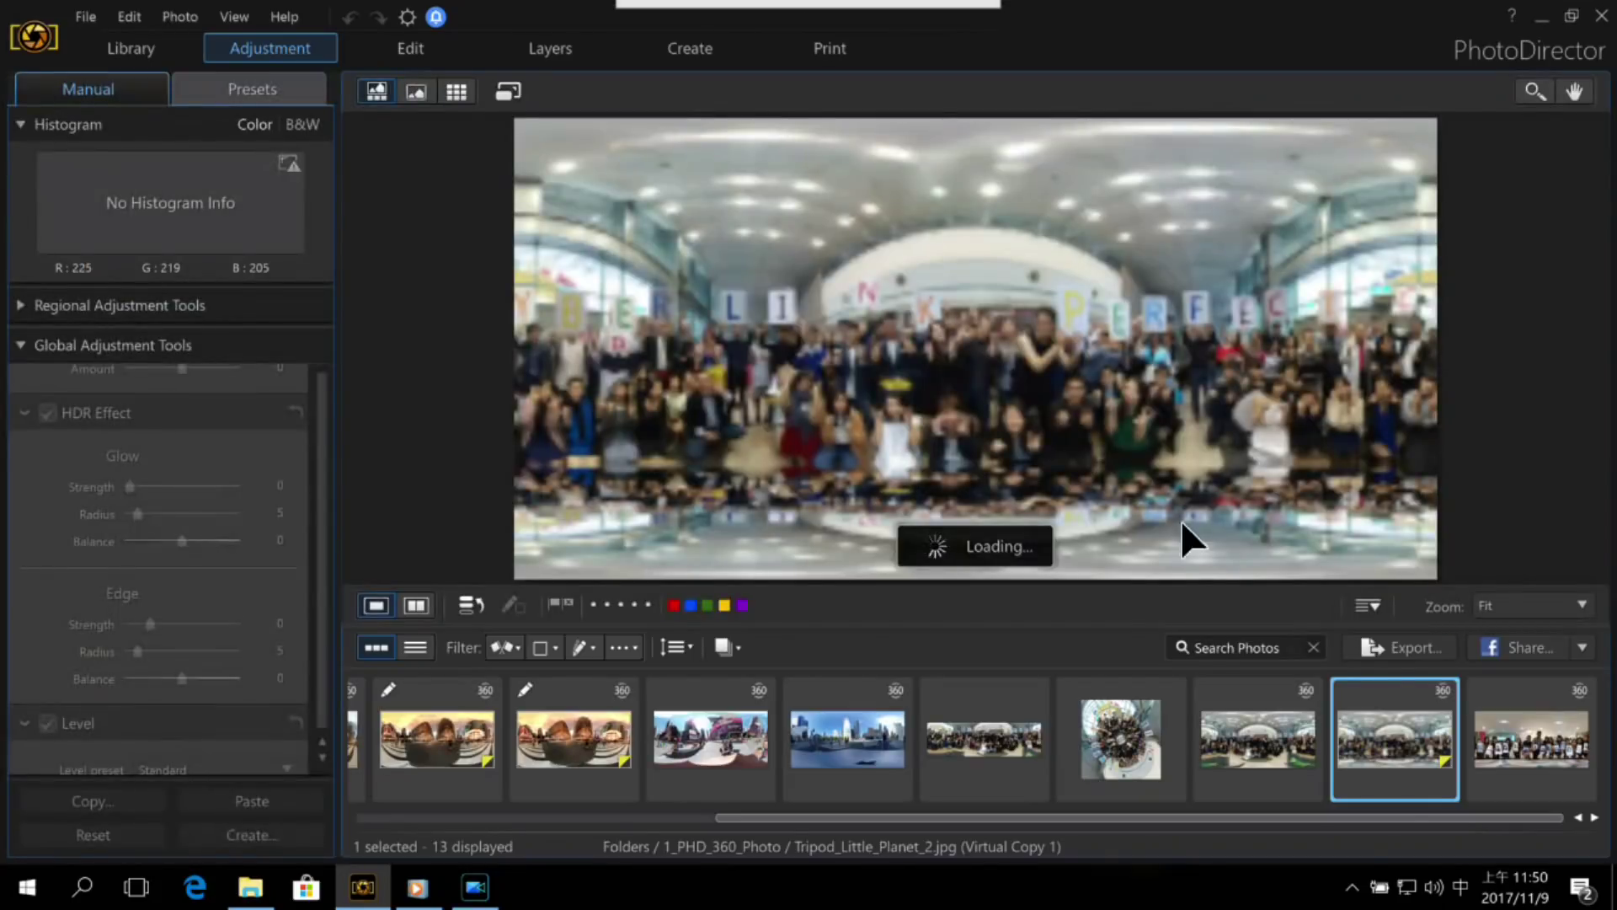
Step: Open the original Tripod_Little_Planet_2.jpg in the 360º Photo Editor and start a 360º-to-Panorama conversion
click(1305, 727)
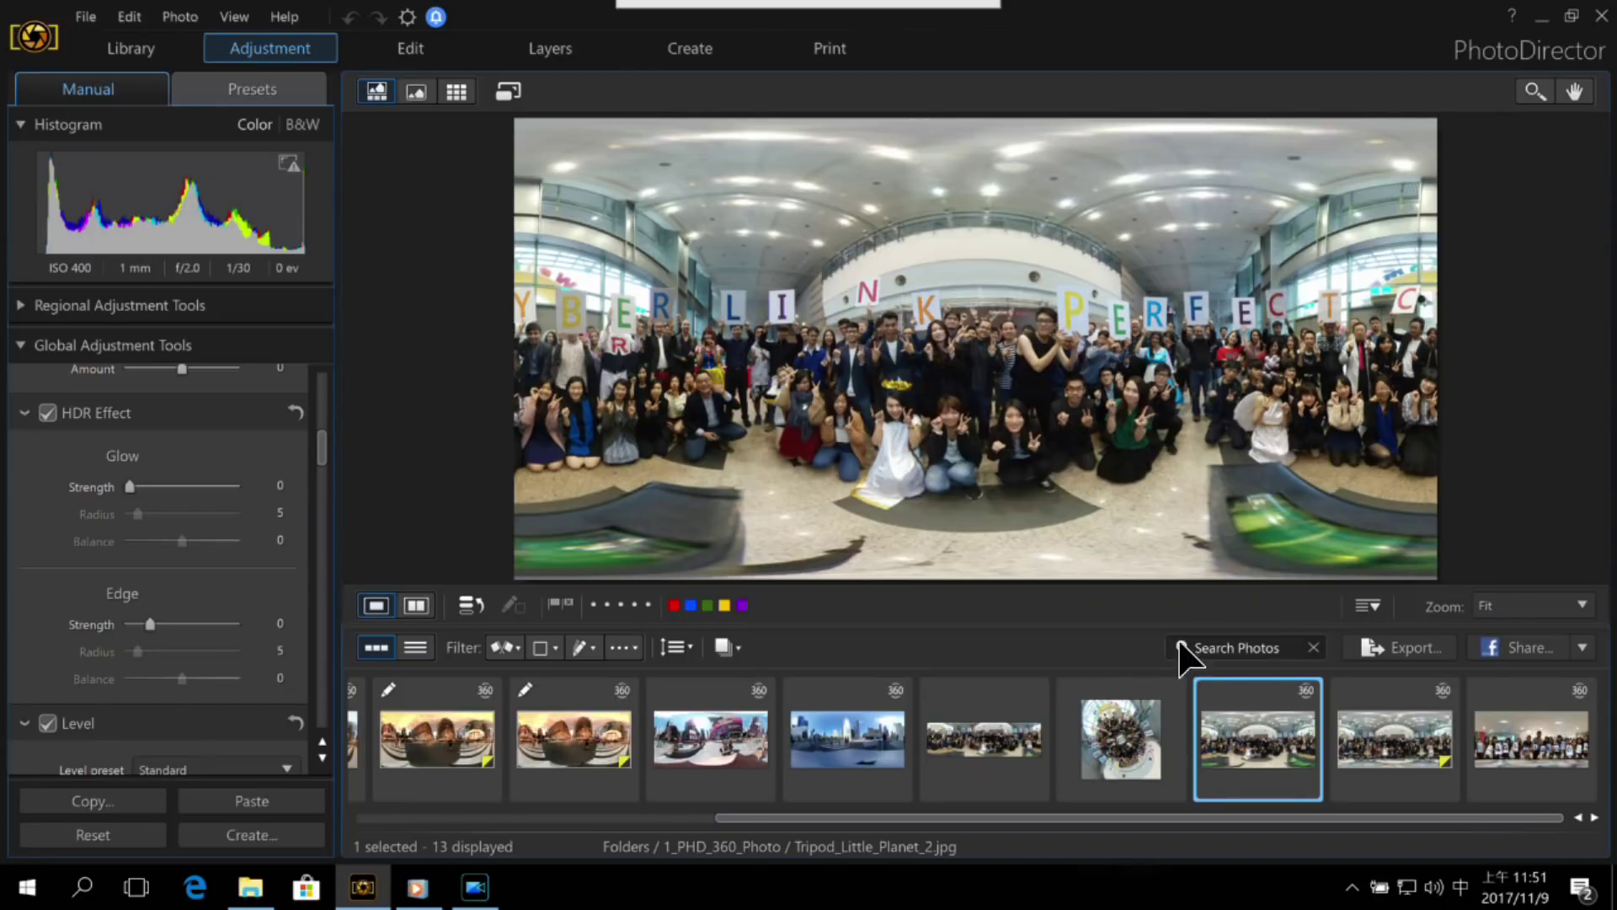
right_click(1261, 737)
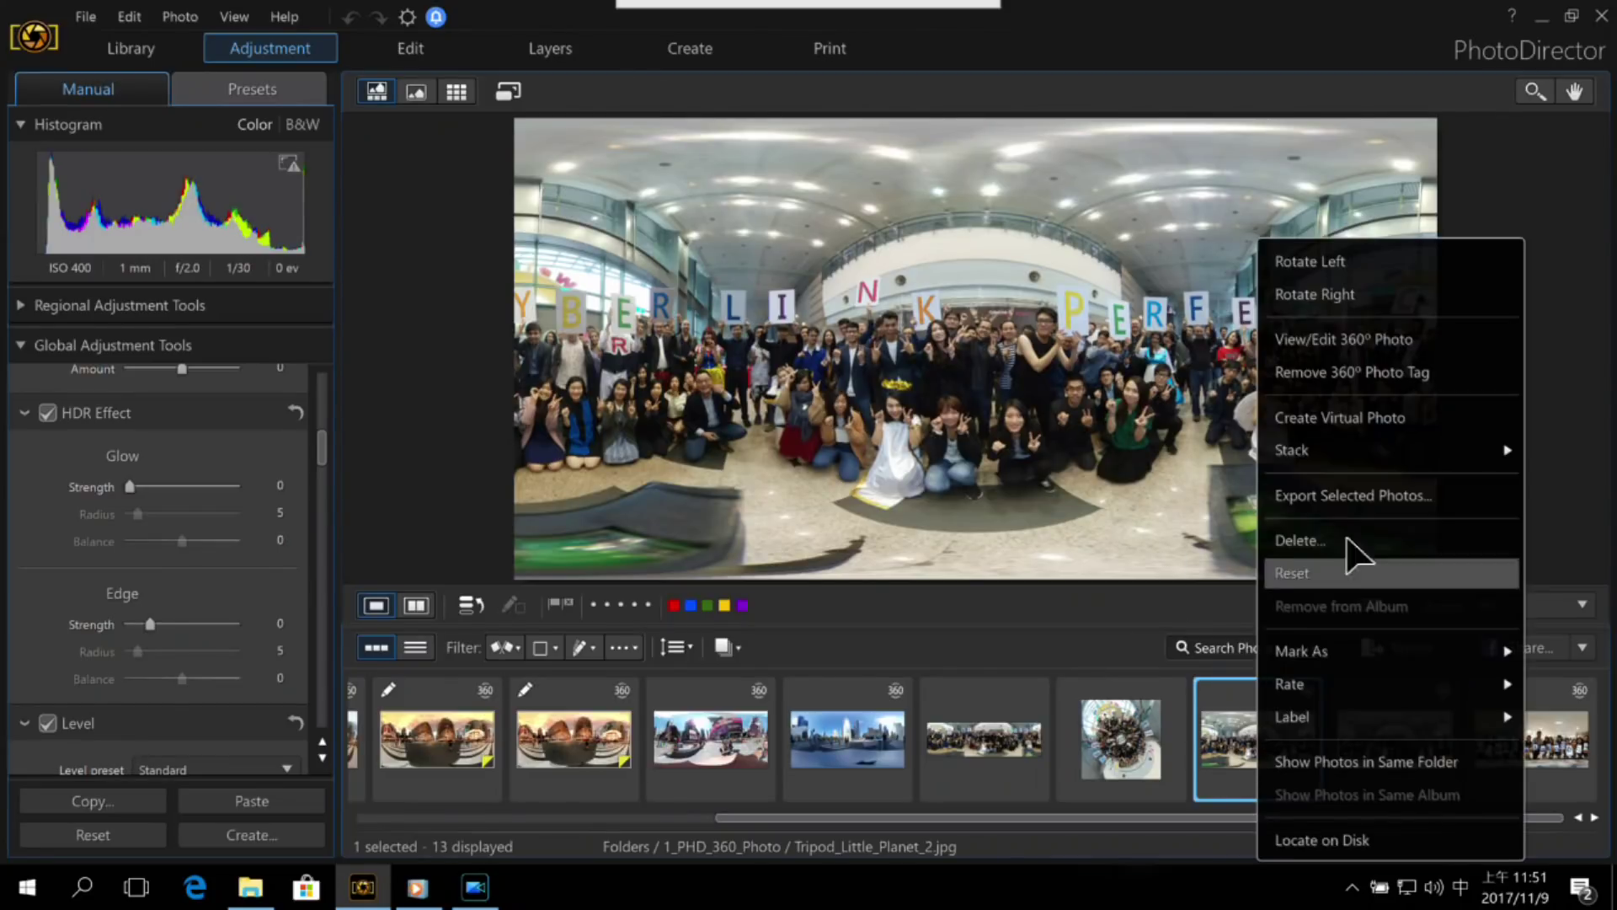
click(1405, 340)
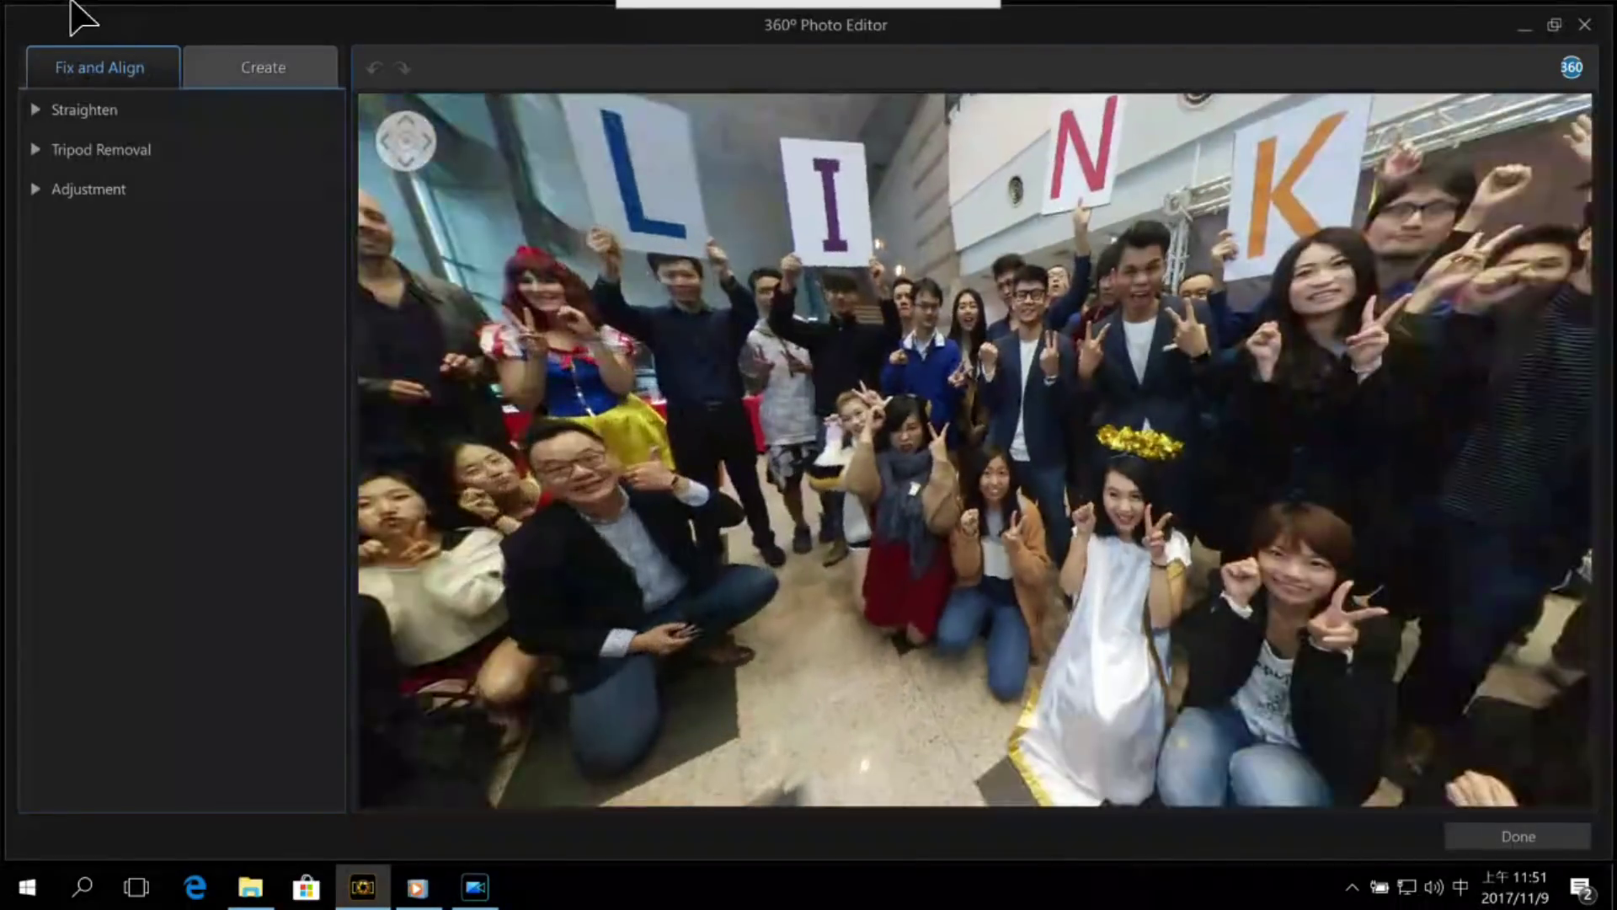
click(260, 68)
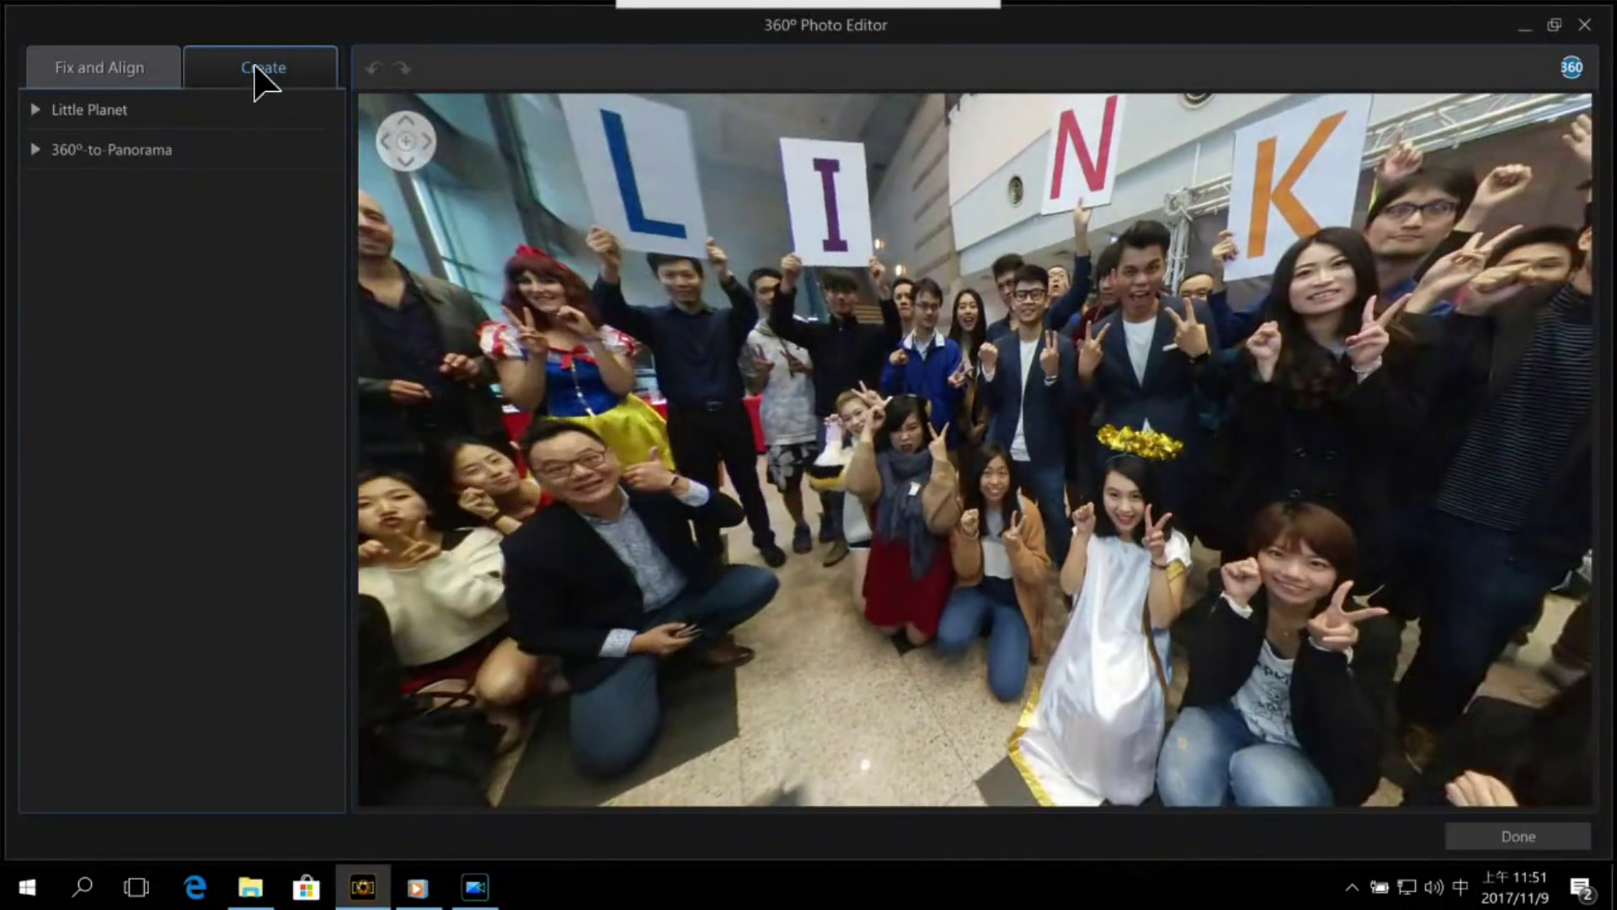
click(35, 150)
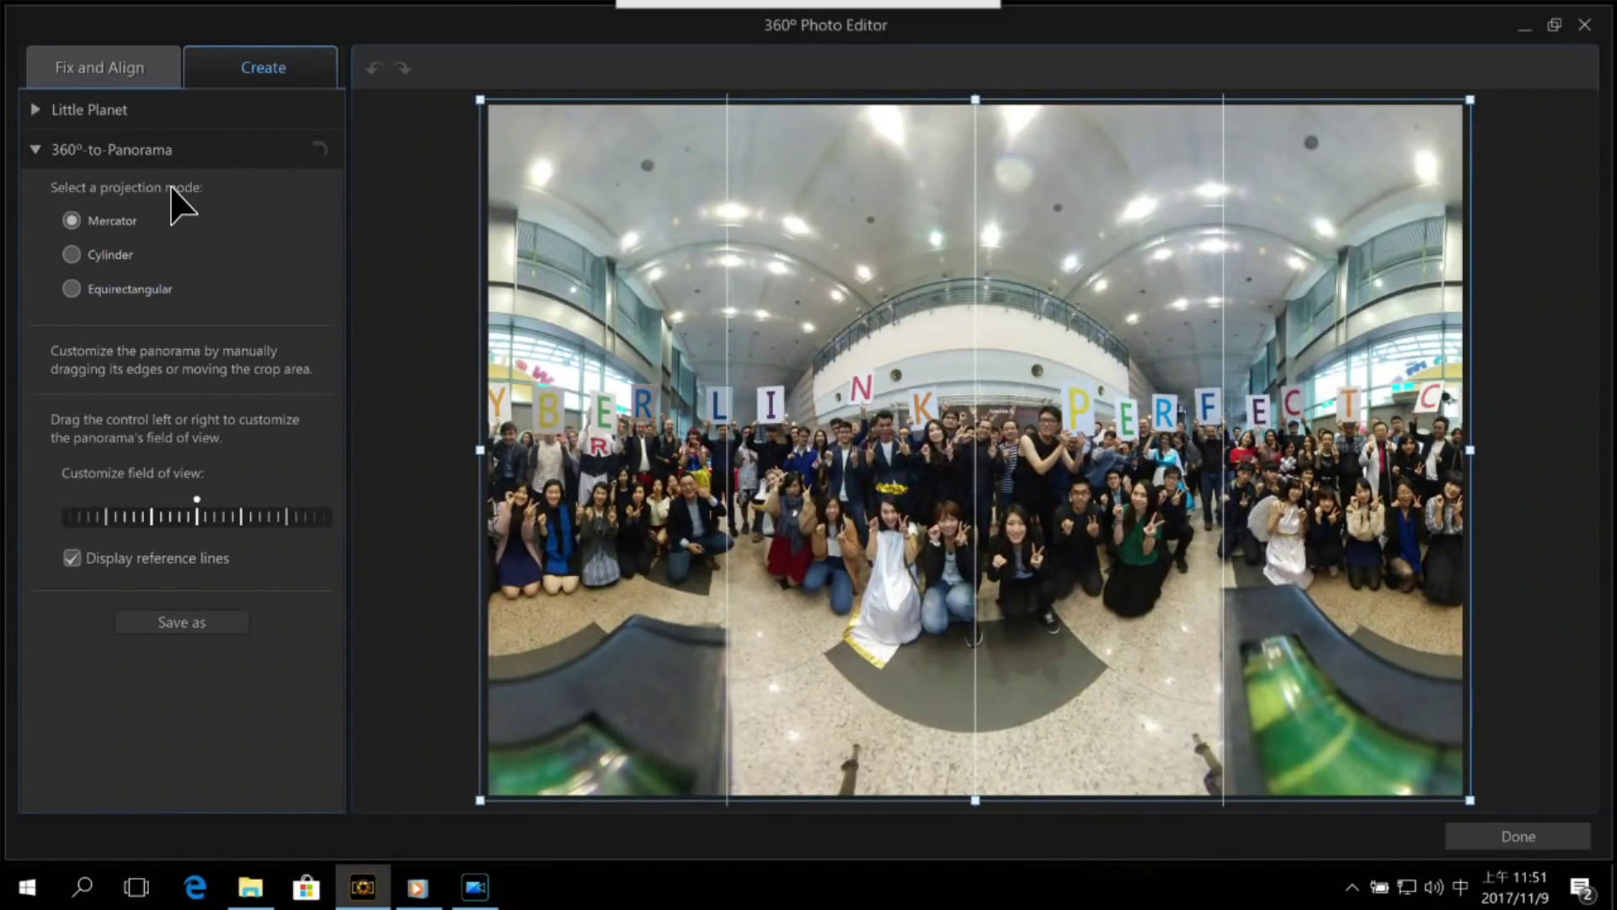
Step: Use the Equirectangular projection for the panorama and shift its field of view so the sign letters start with the C of CYBERLINK
click(97, 249)
click(73, 288)
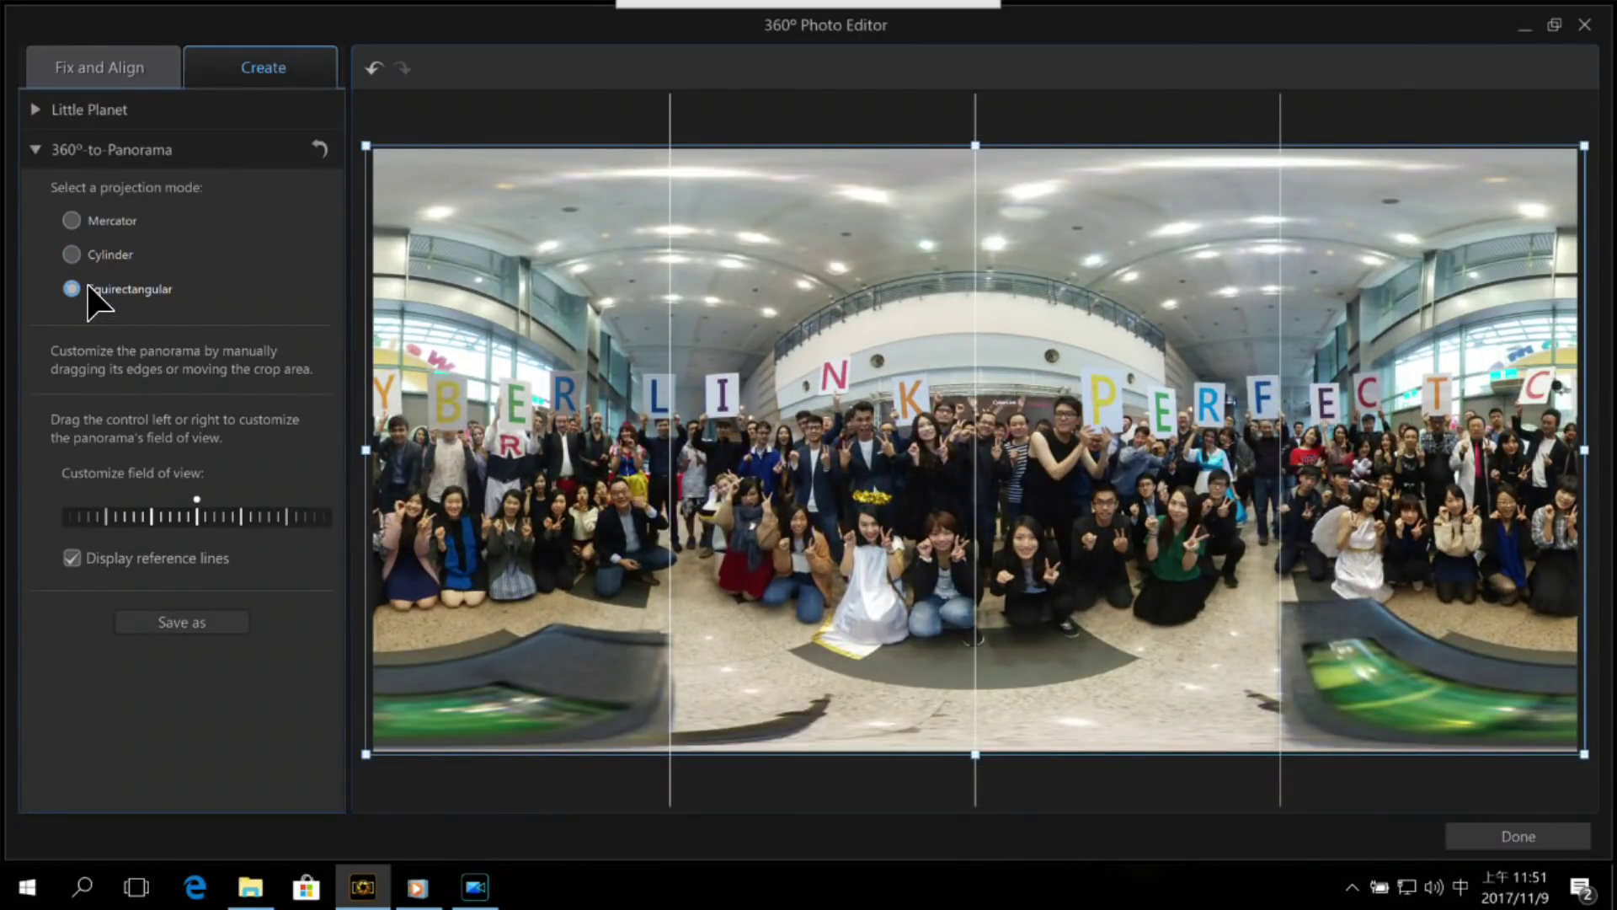
mouse_move(397, 468)
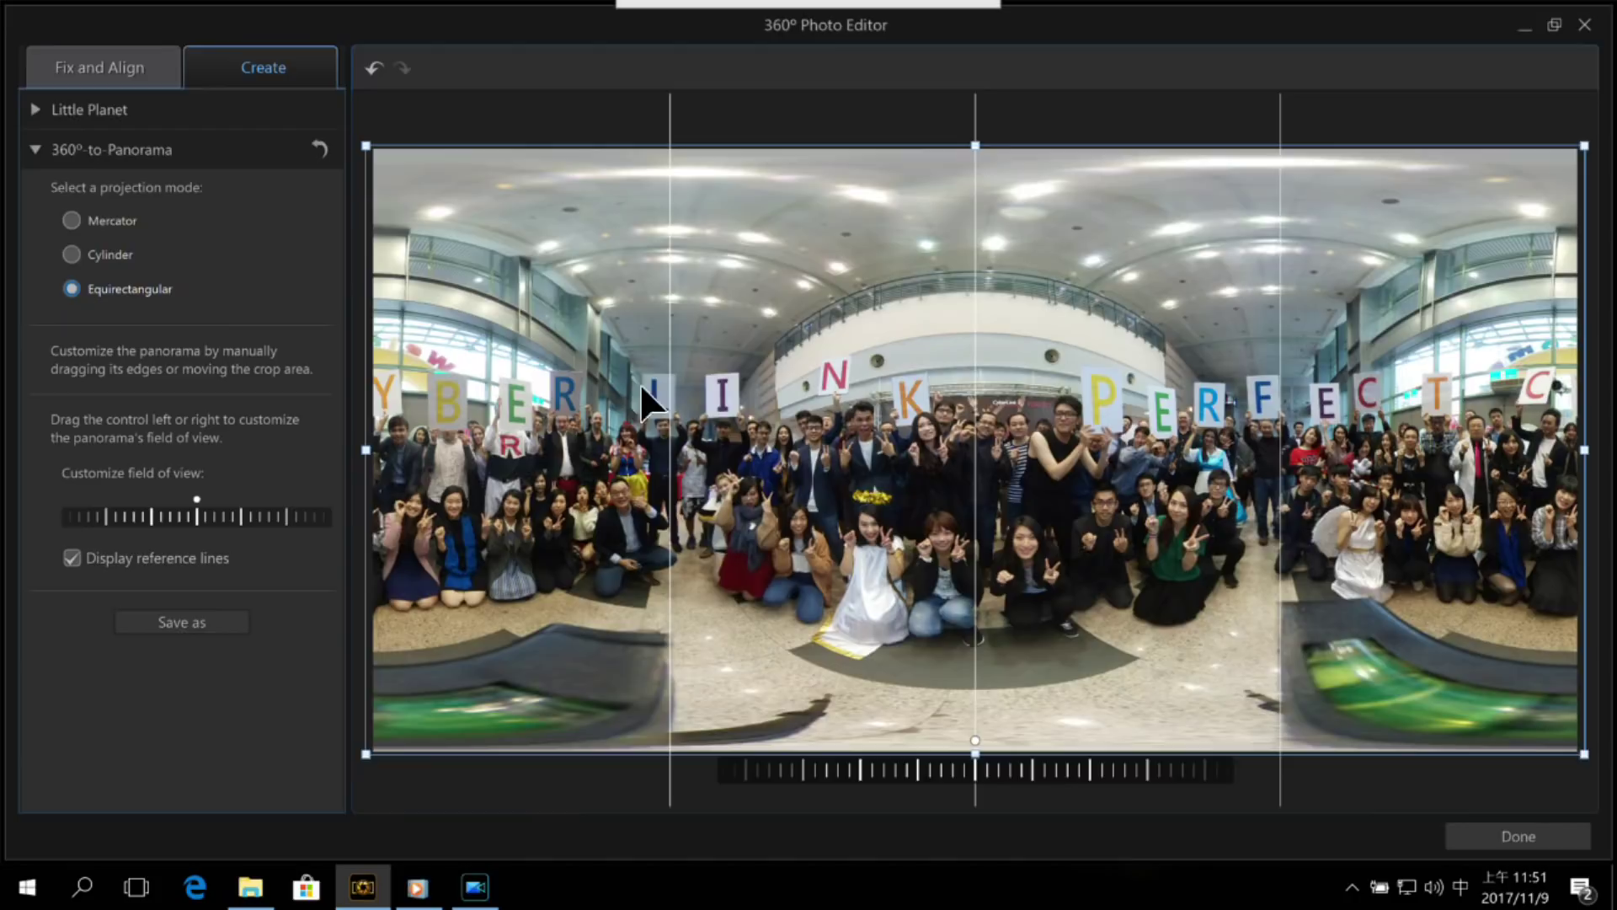
mouse_move(195, 524)
mouse_down()
mouse_move(235, 522)
mouse_move(156, 527)
mouse_move(198, 530)
mouse_up()
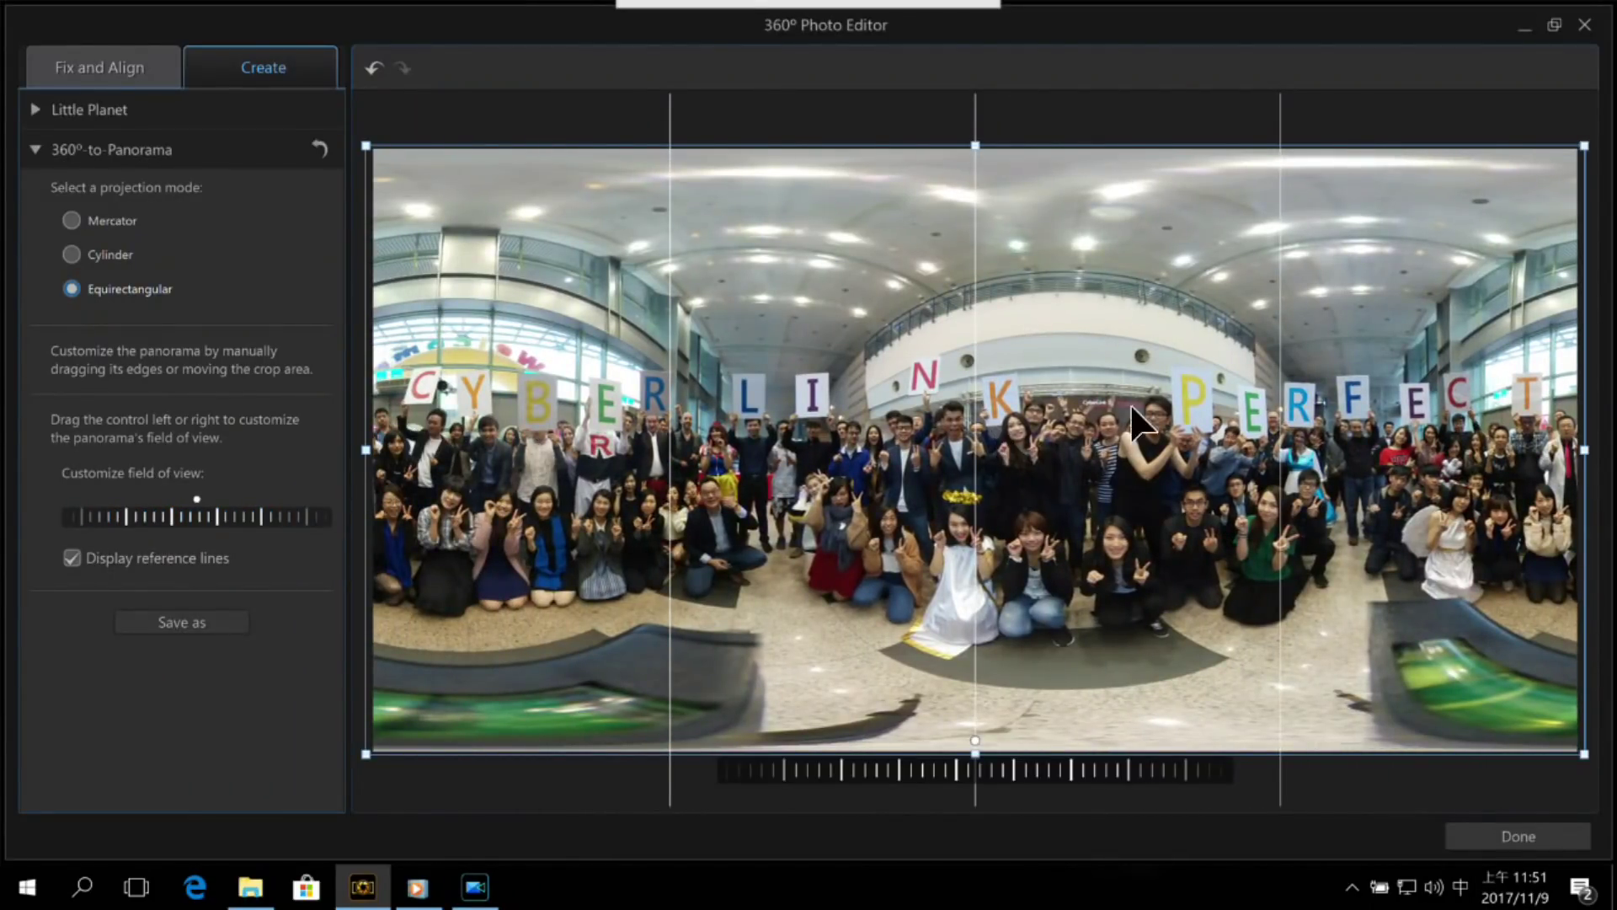
Step: Crop the ceiling and the floor out of the panorama and save it as the JPG file Tripod_Little_Planet_2-4
drag(979, 147, 996, 299)
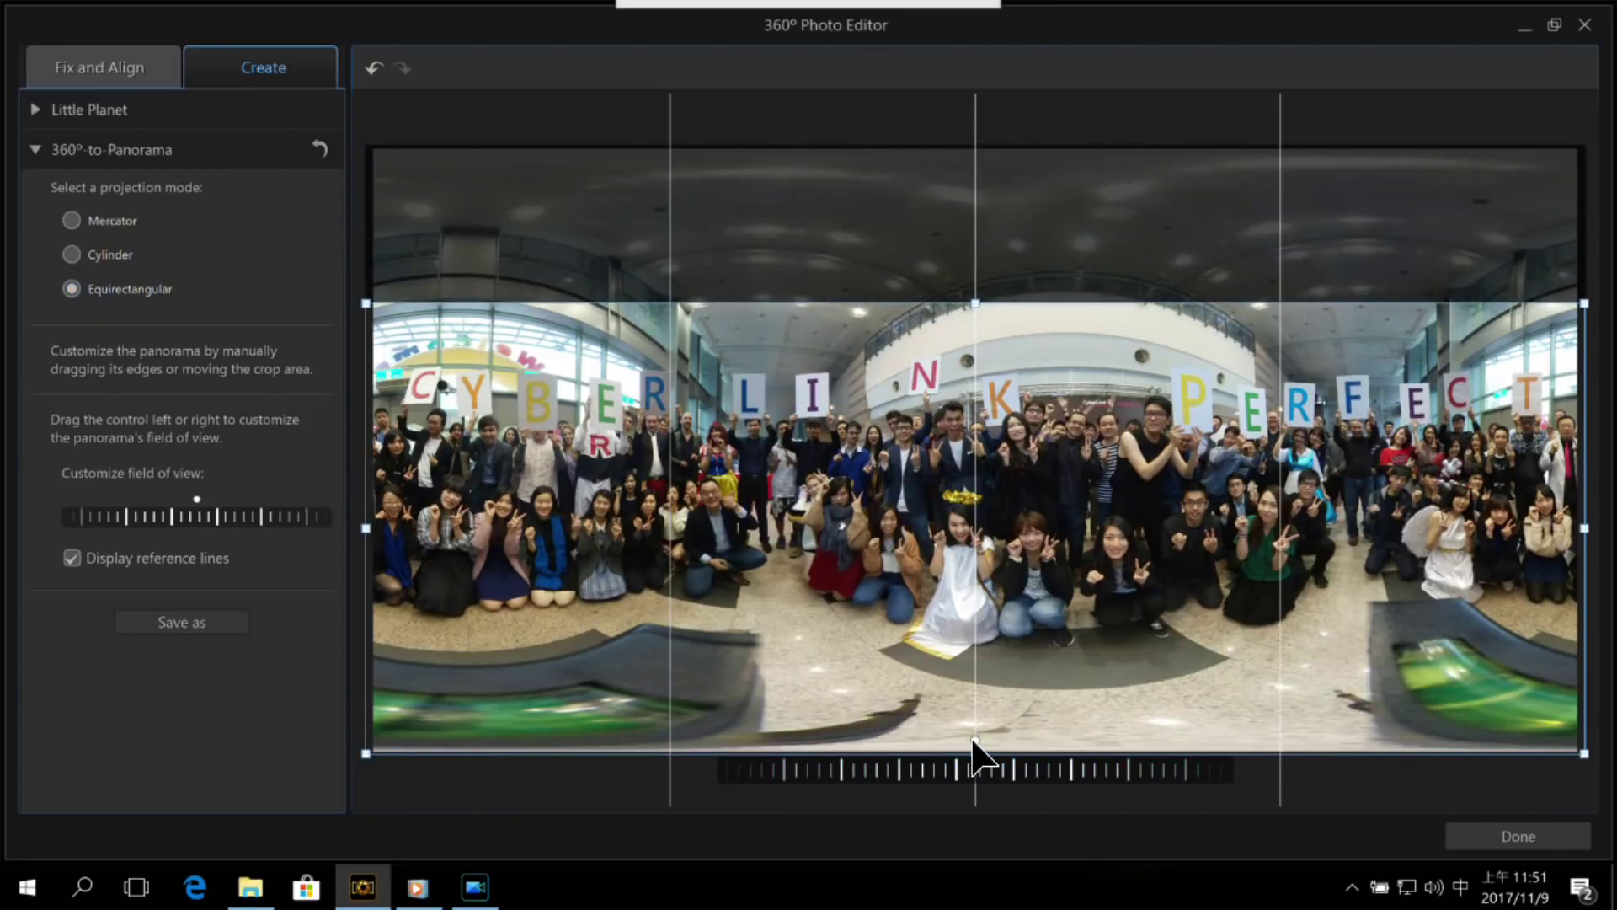
drag(982, 755, 991, 694)
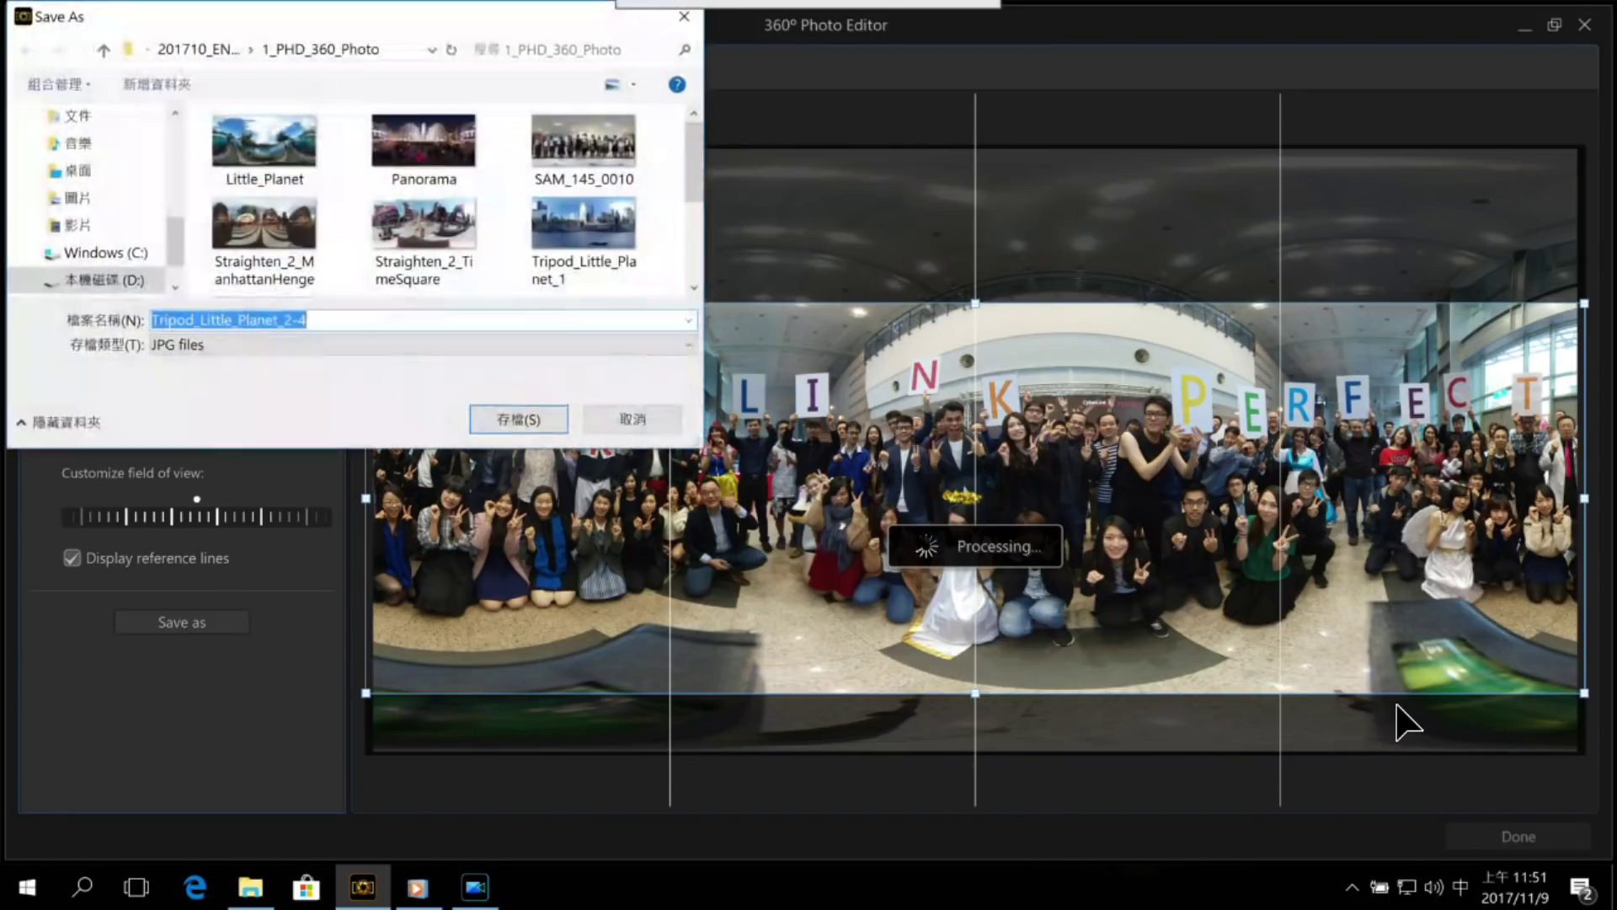
click(544, 427)
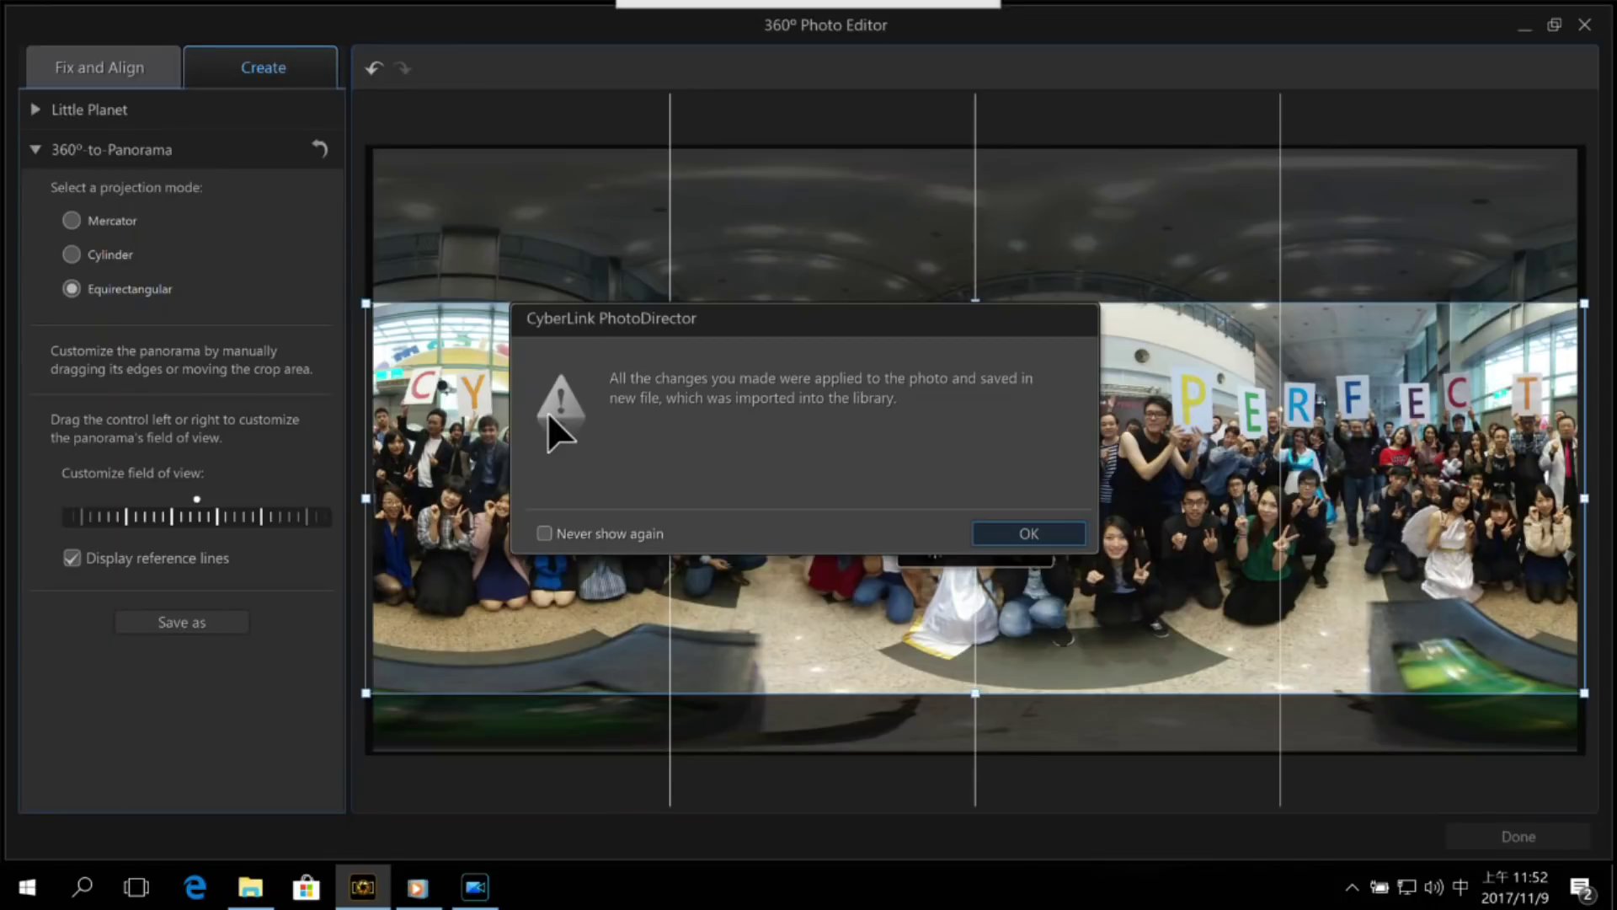
click(1032, 536)
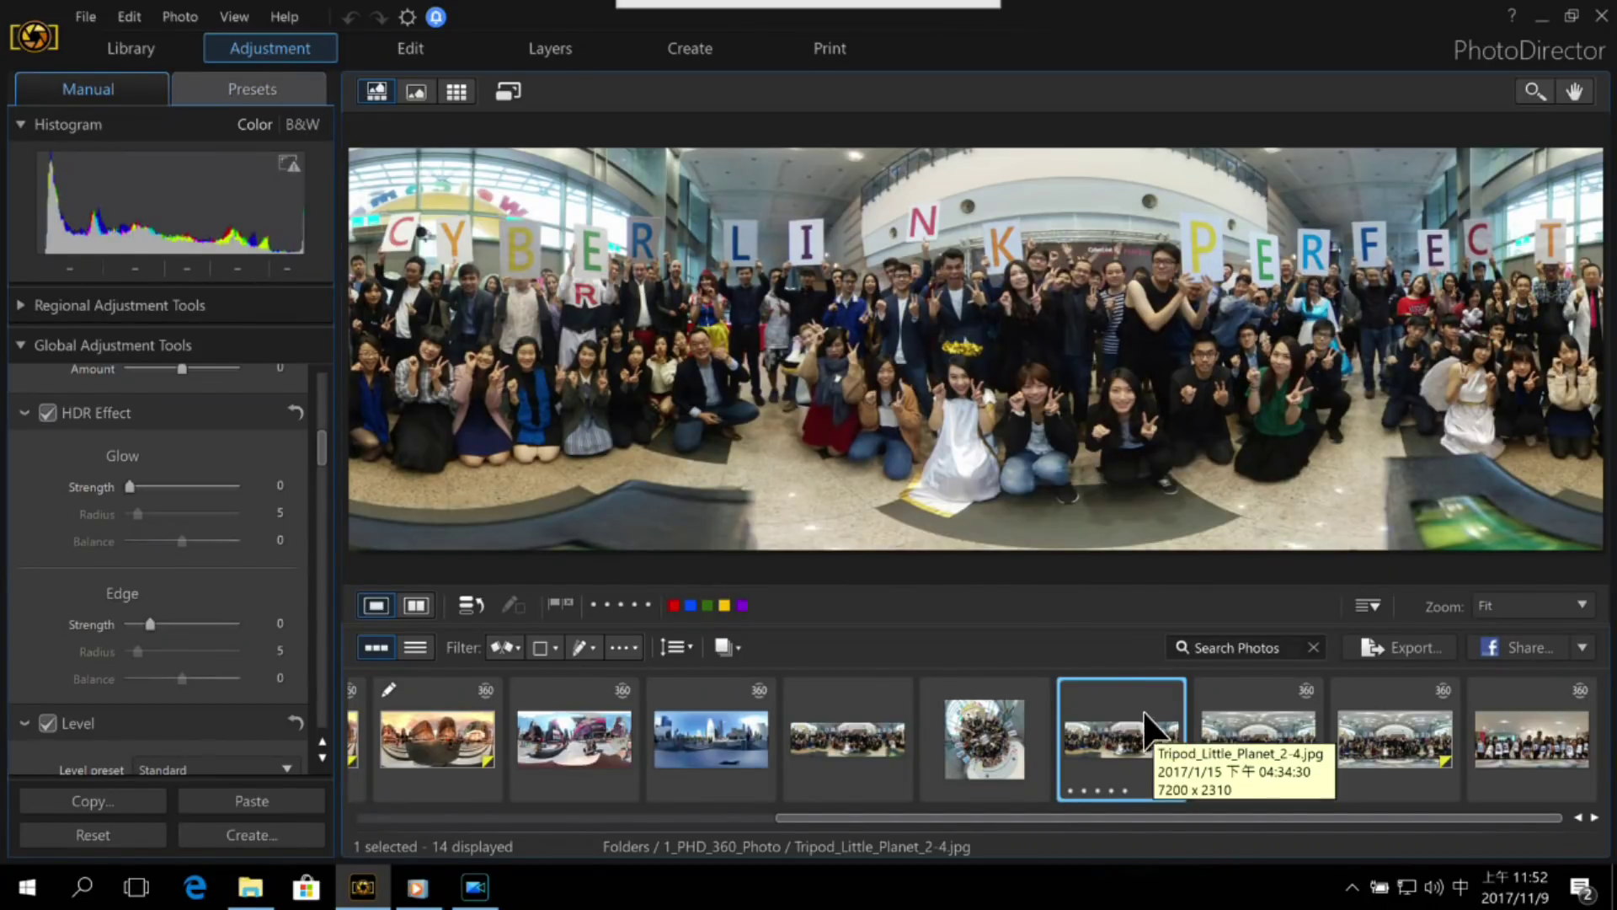
Step: Select DeHaze_1.jpg in the 3_PHD_DeHaze_ContentAware_Move library folder and bring it into the adjustment workspace
click(160, 56)
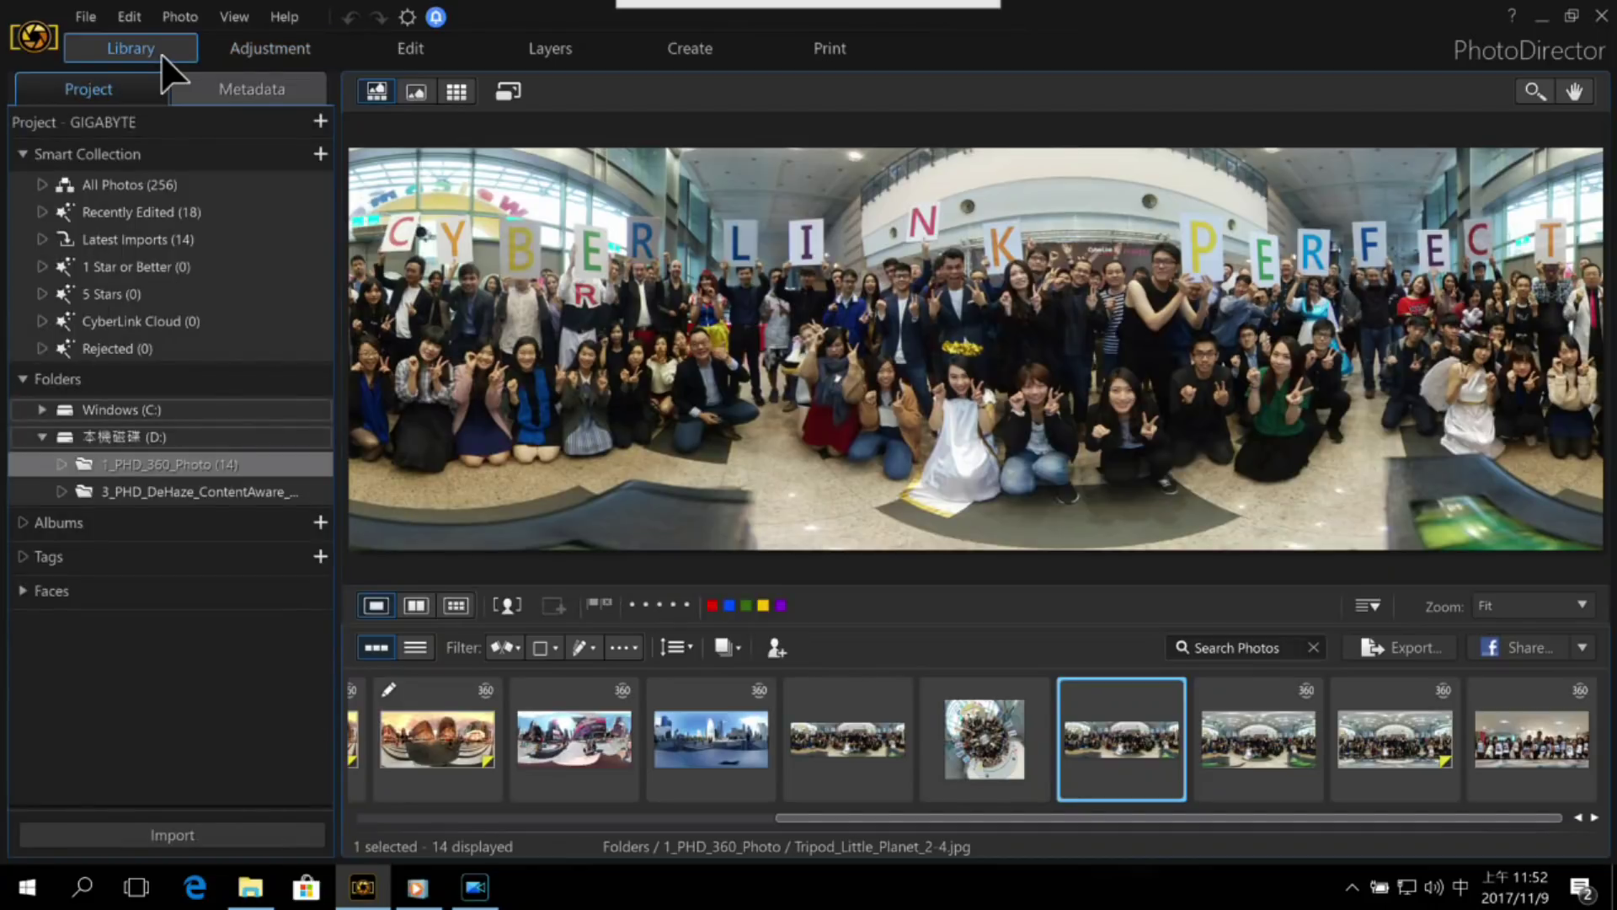
click(192, 493)
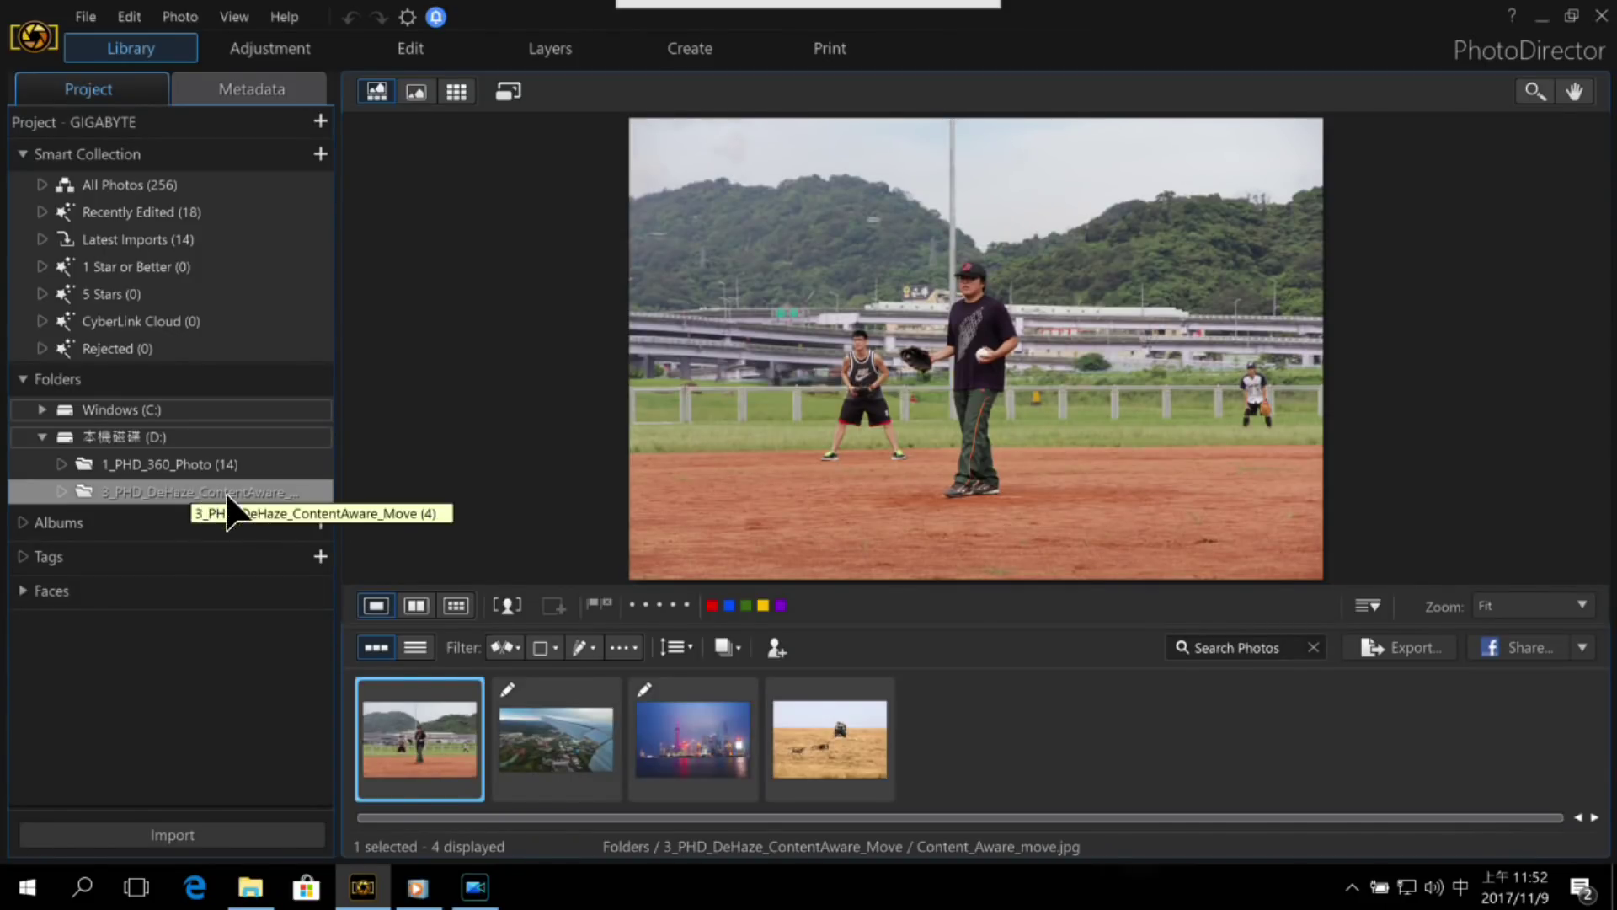
click(515, 741)
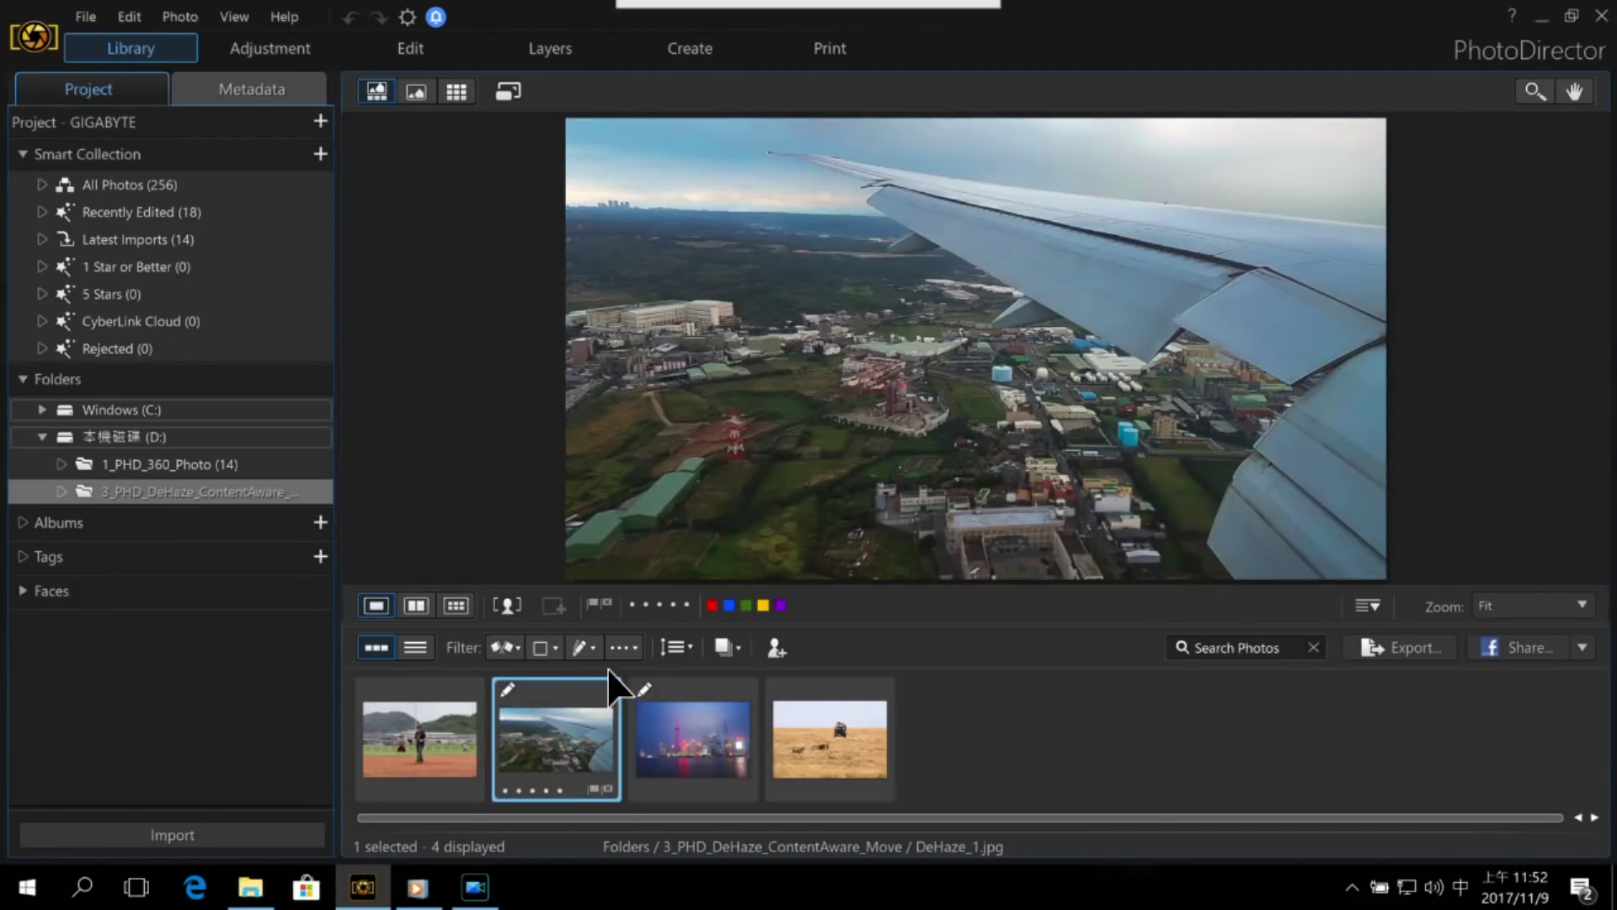
right_click(569, 701)
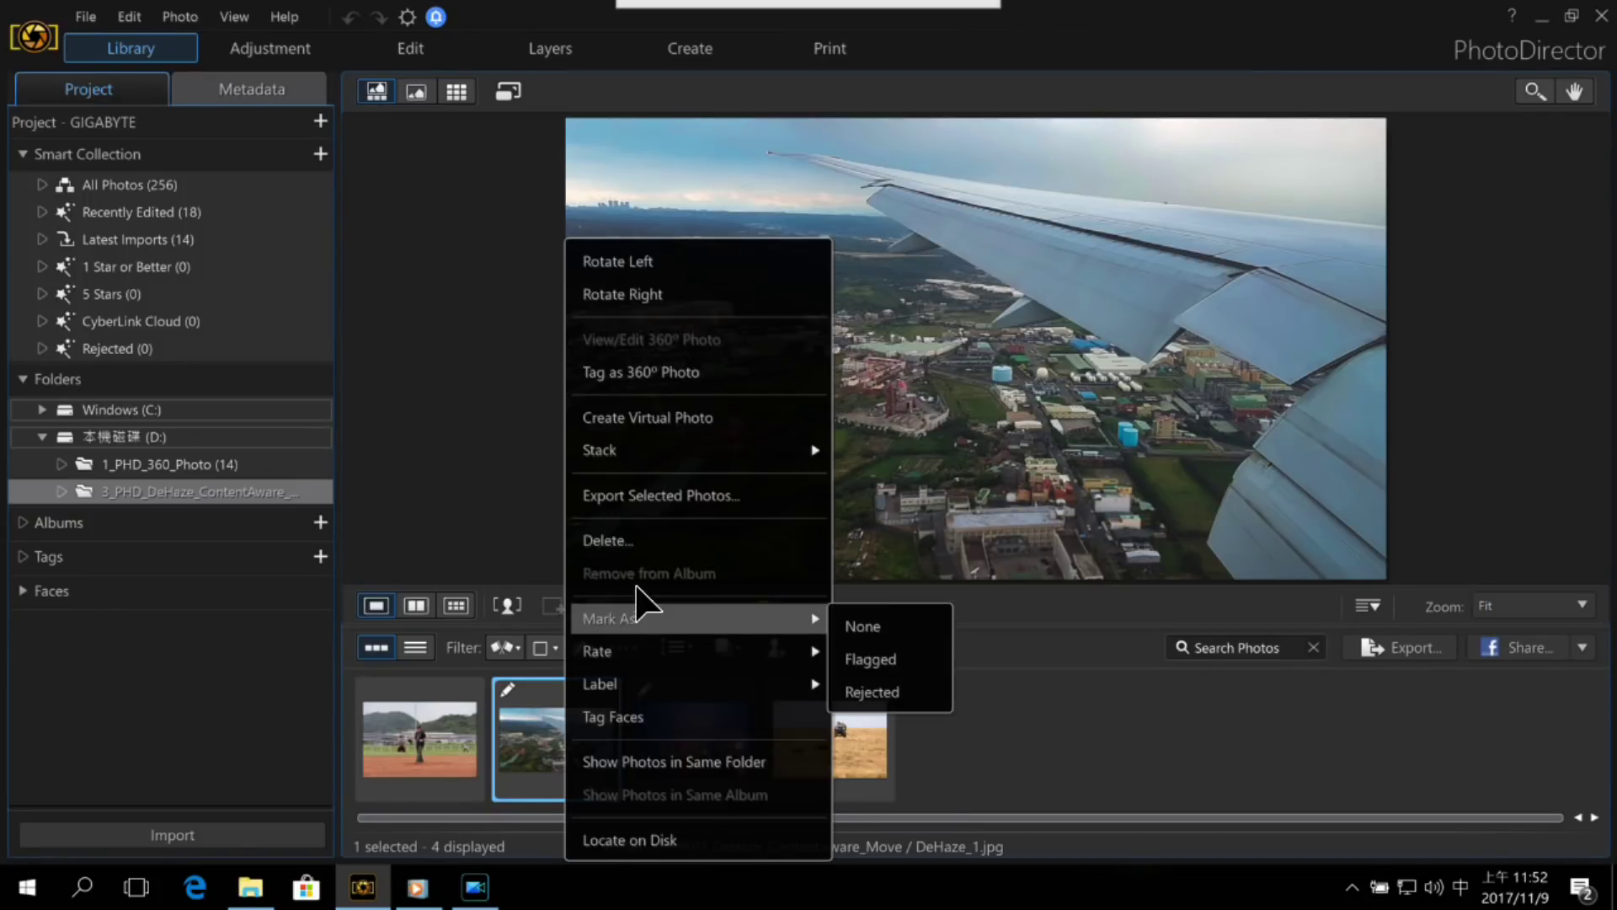
click(527, 739)
click(286, 57)
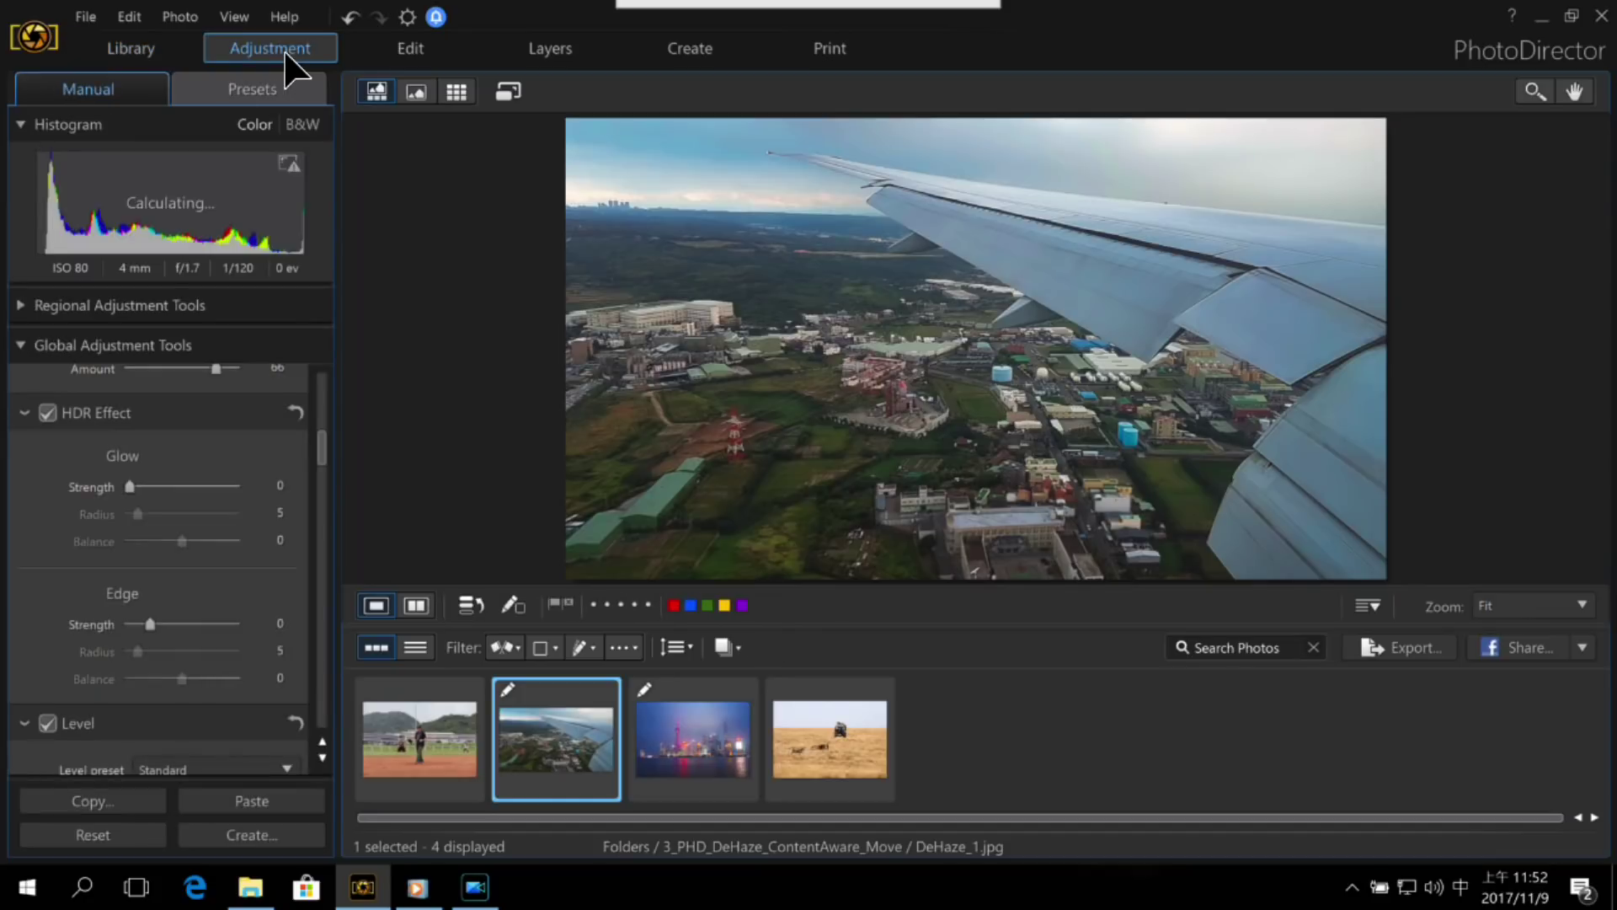
Step: Try a Dehaze amount of -1 on the airplane wing photo and set the amount to 65
mouse_move(323, 444)
mouse_down()
mouse_move(327, 505)
mouse_move(334, 424)
mouse_up()
scroll(320, 425, up, 10)
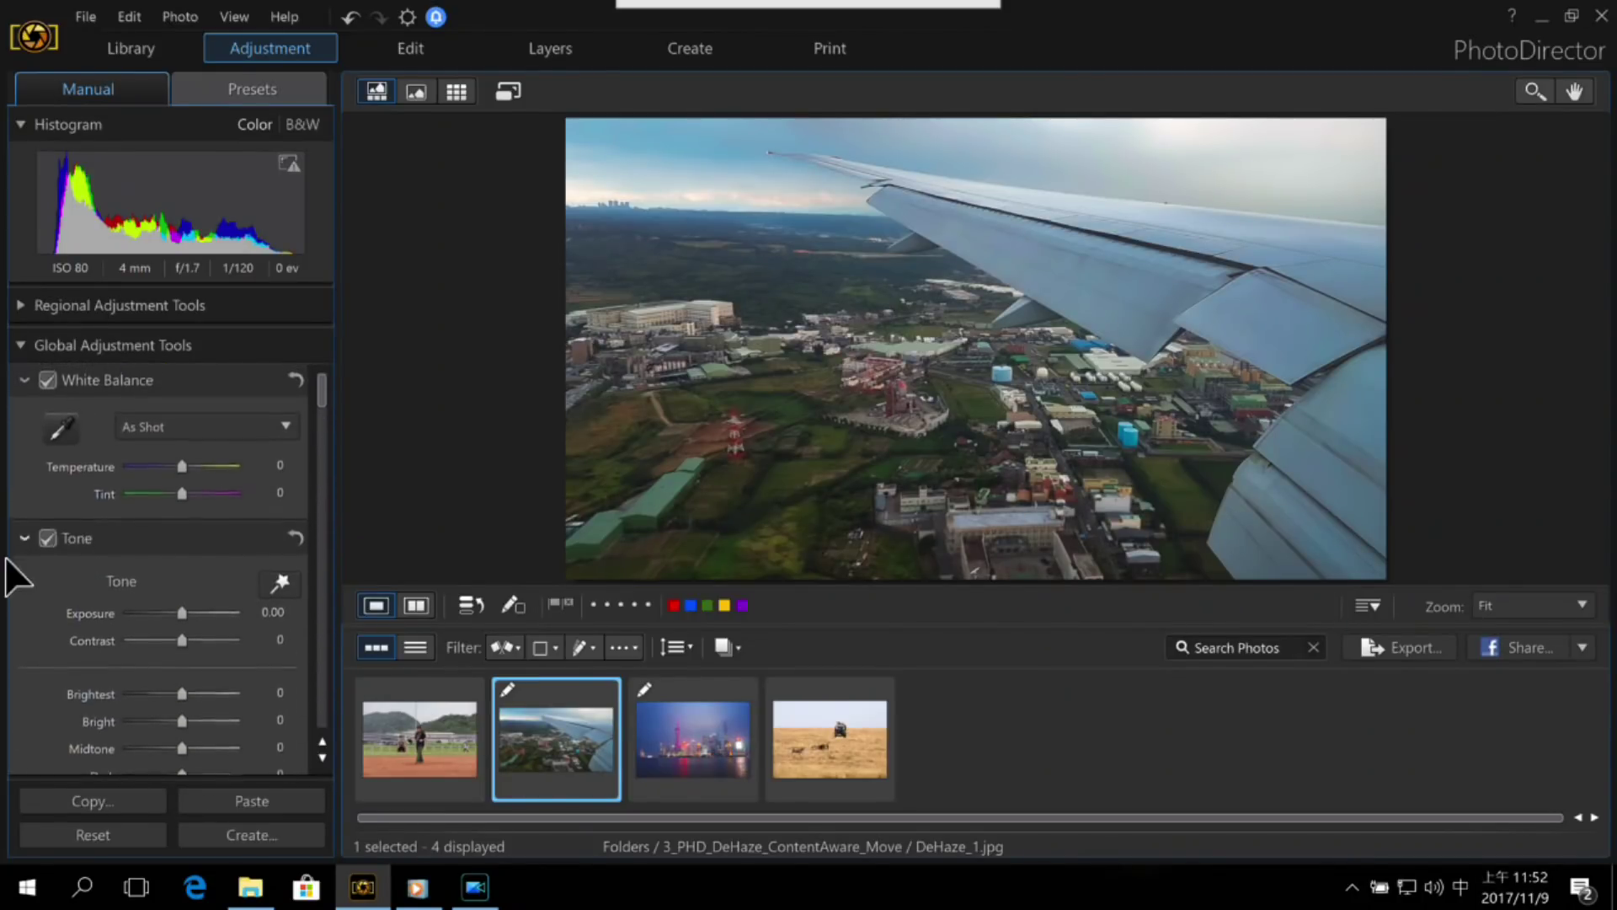
scroll(29, 477, down, 10)
scroll(64, 459, up, 3)
click(185, 511)
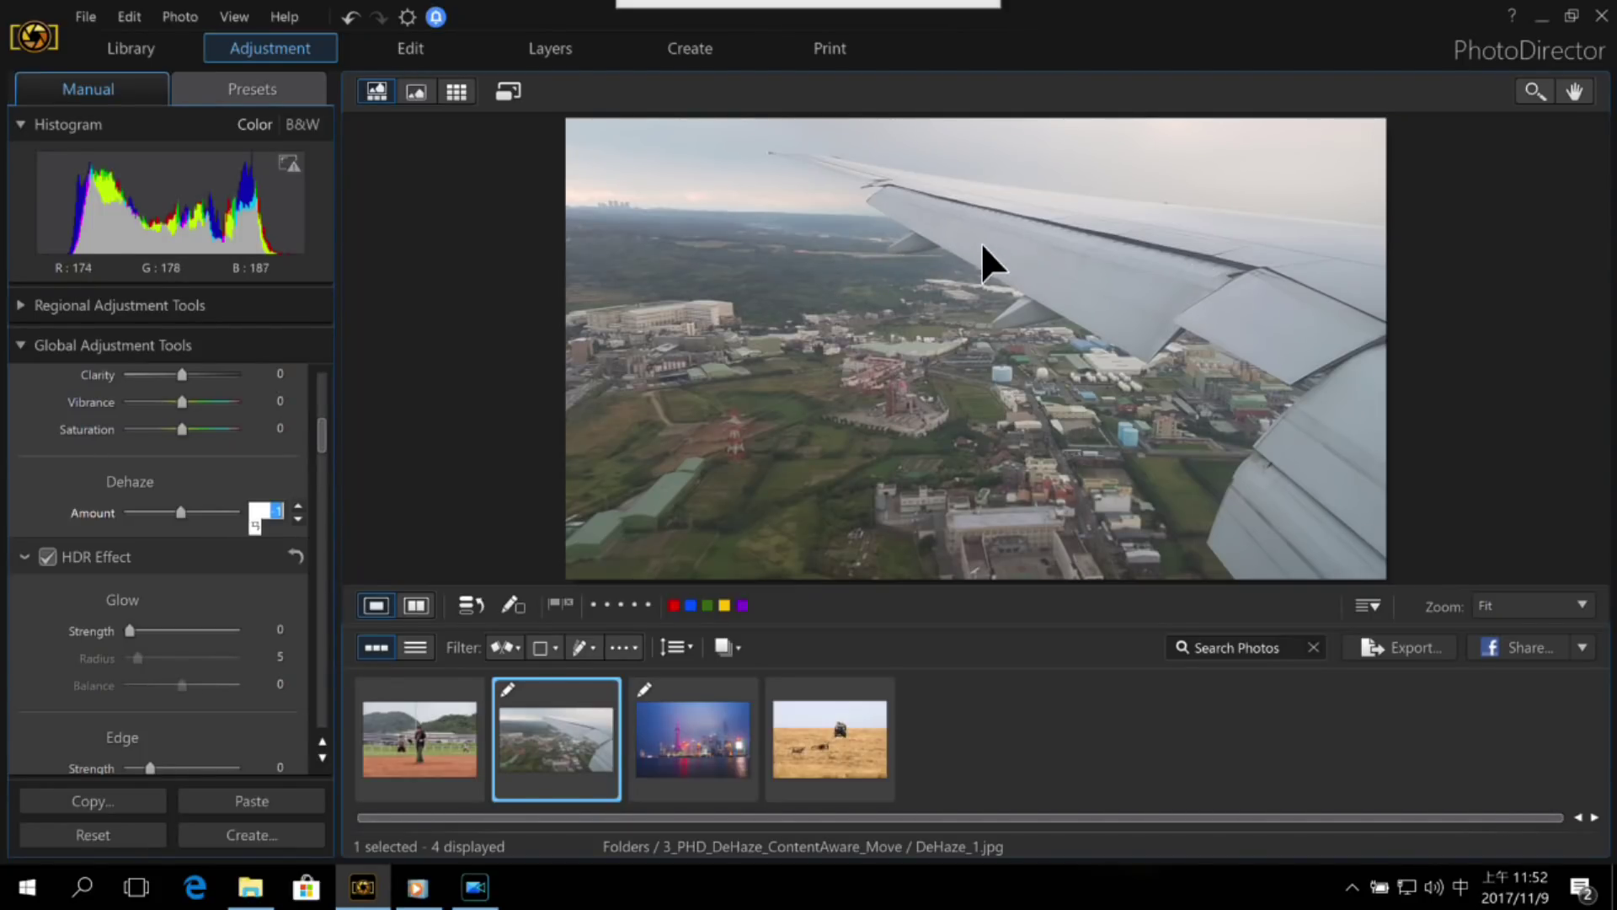
click(51, 421)
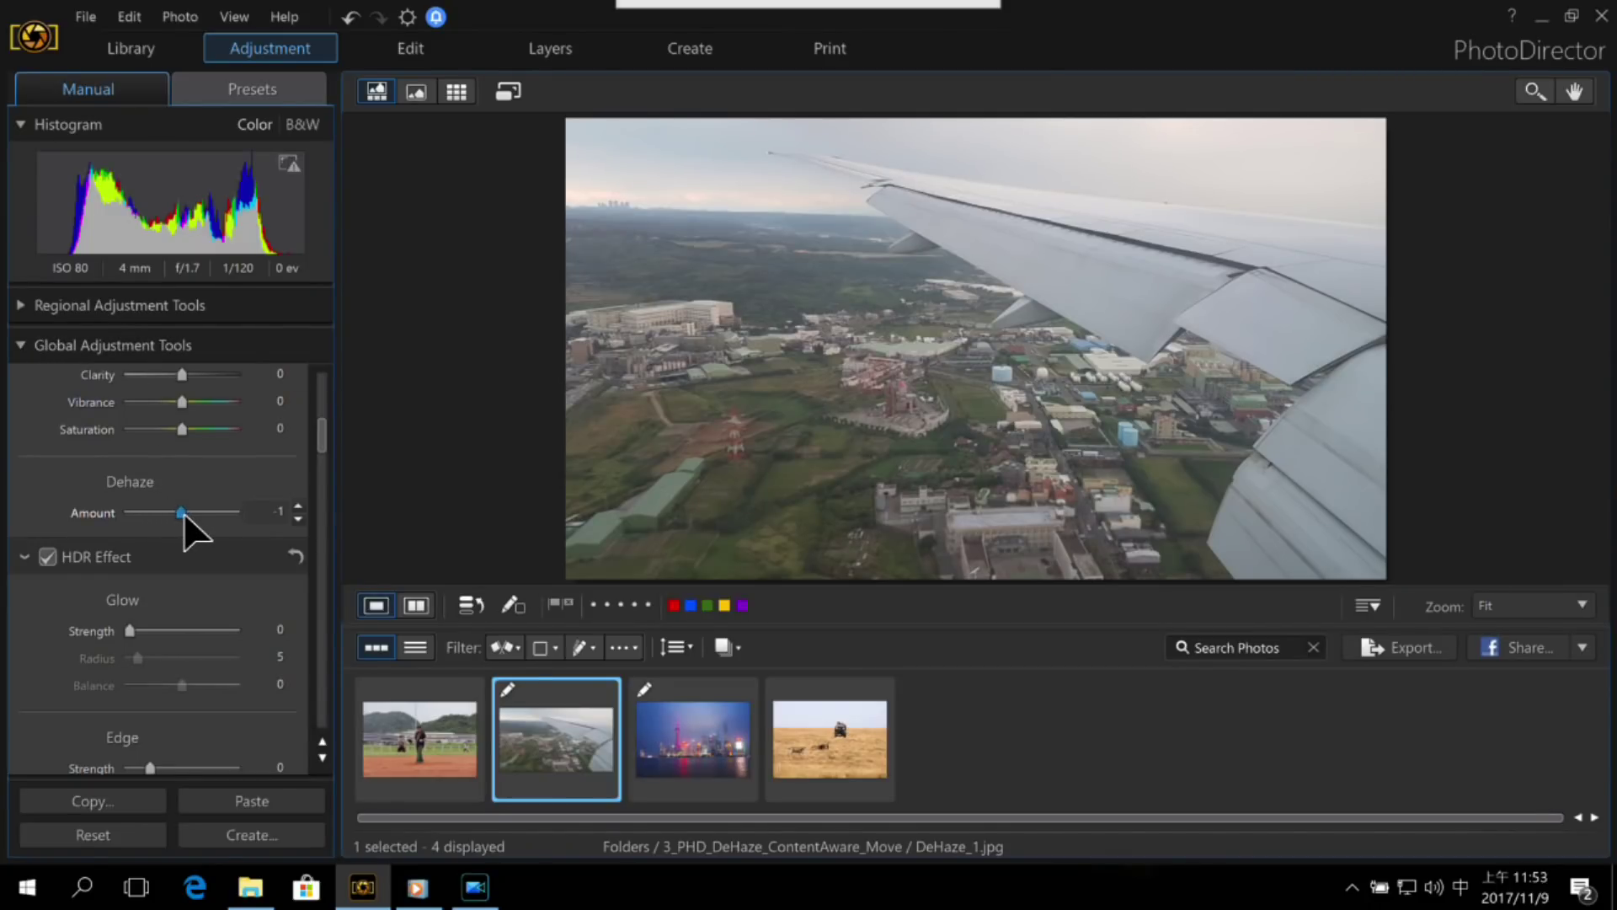
drag(184, 514, 219, 516)
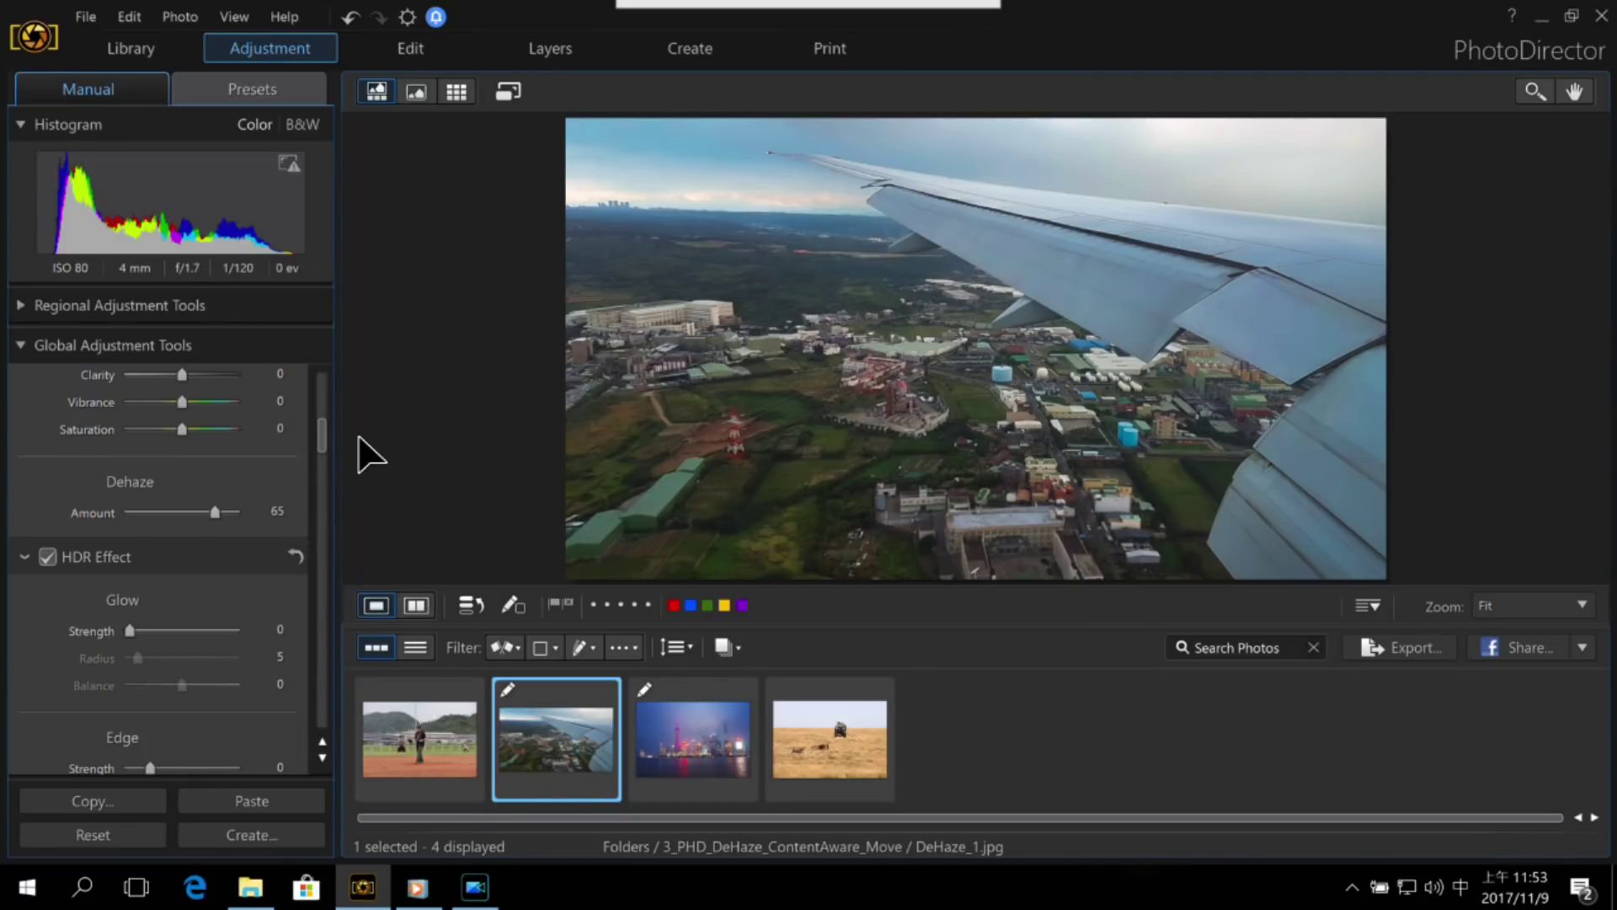
Step: Set the wing photo's exposure to 0.72 and contrast to 26, and compare it side by side with the original
scroll(328, 409, up, 2)
scroll(327, 409, up, 5)
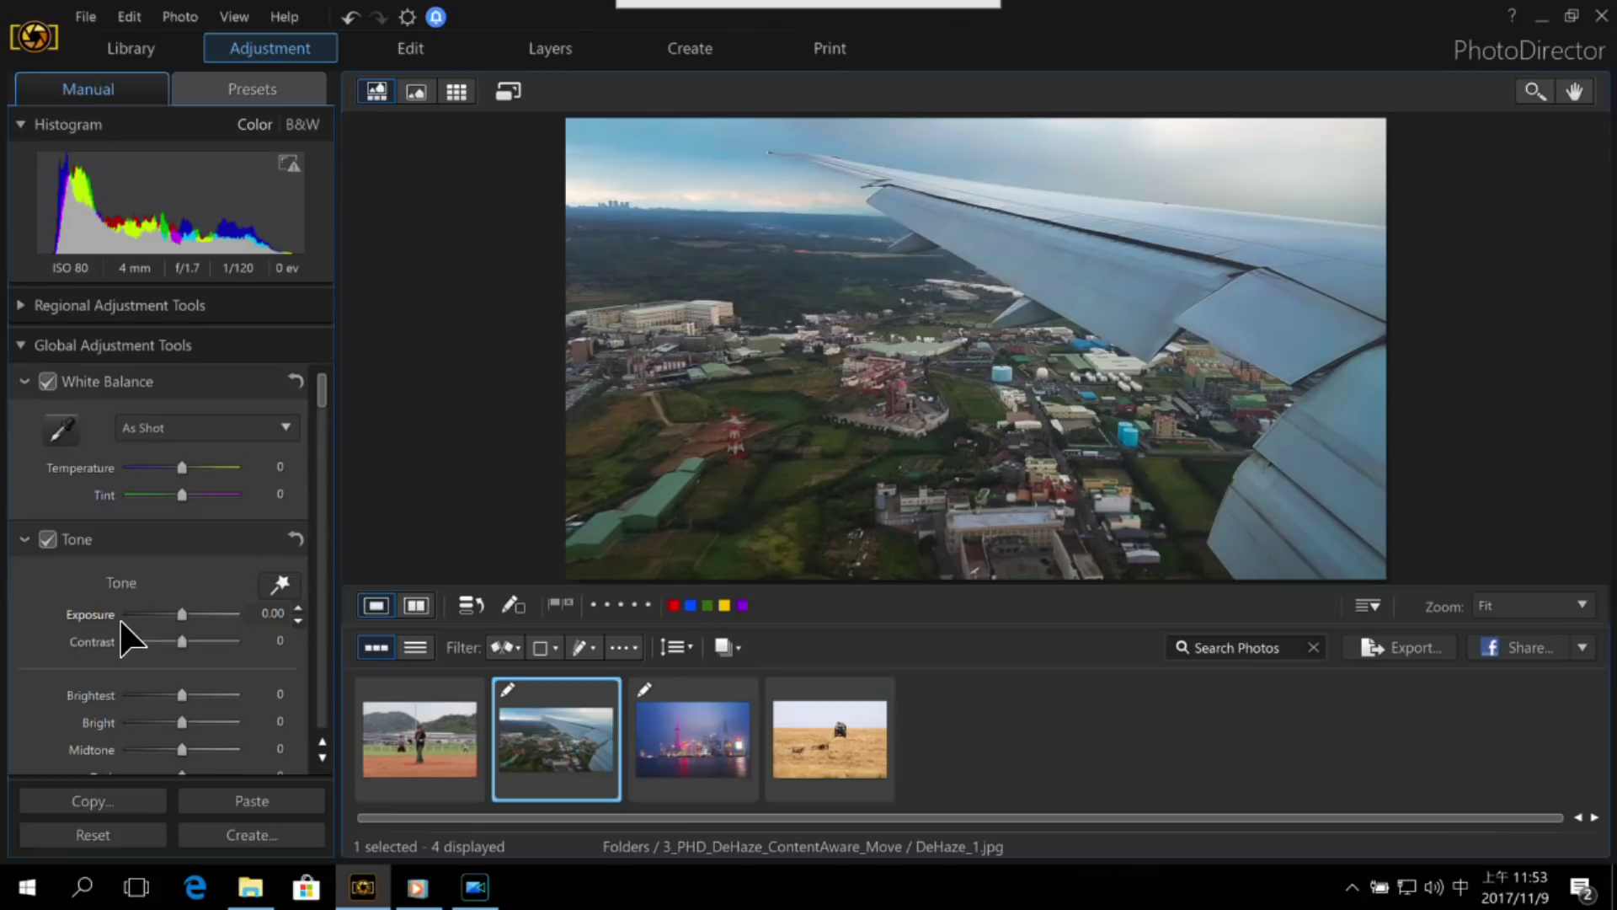
click(188, 615)
drag(192, 654, 210, 654)
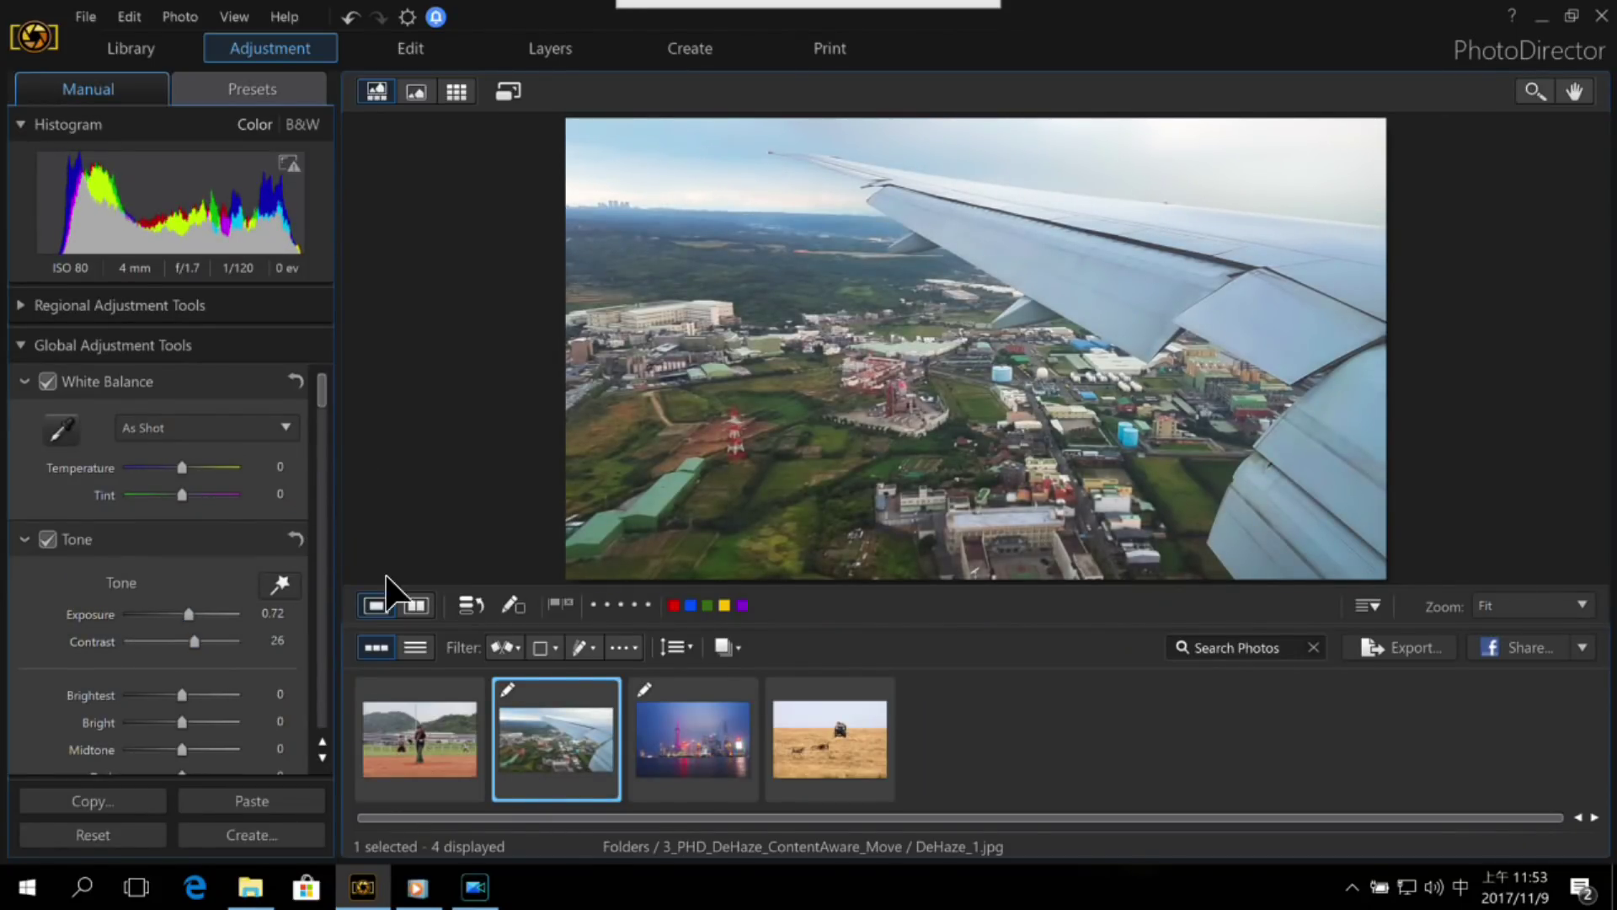
click(415, 605)
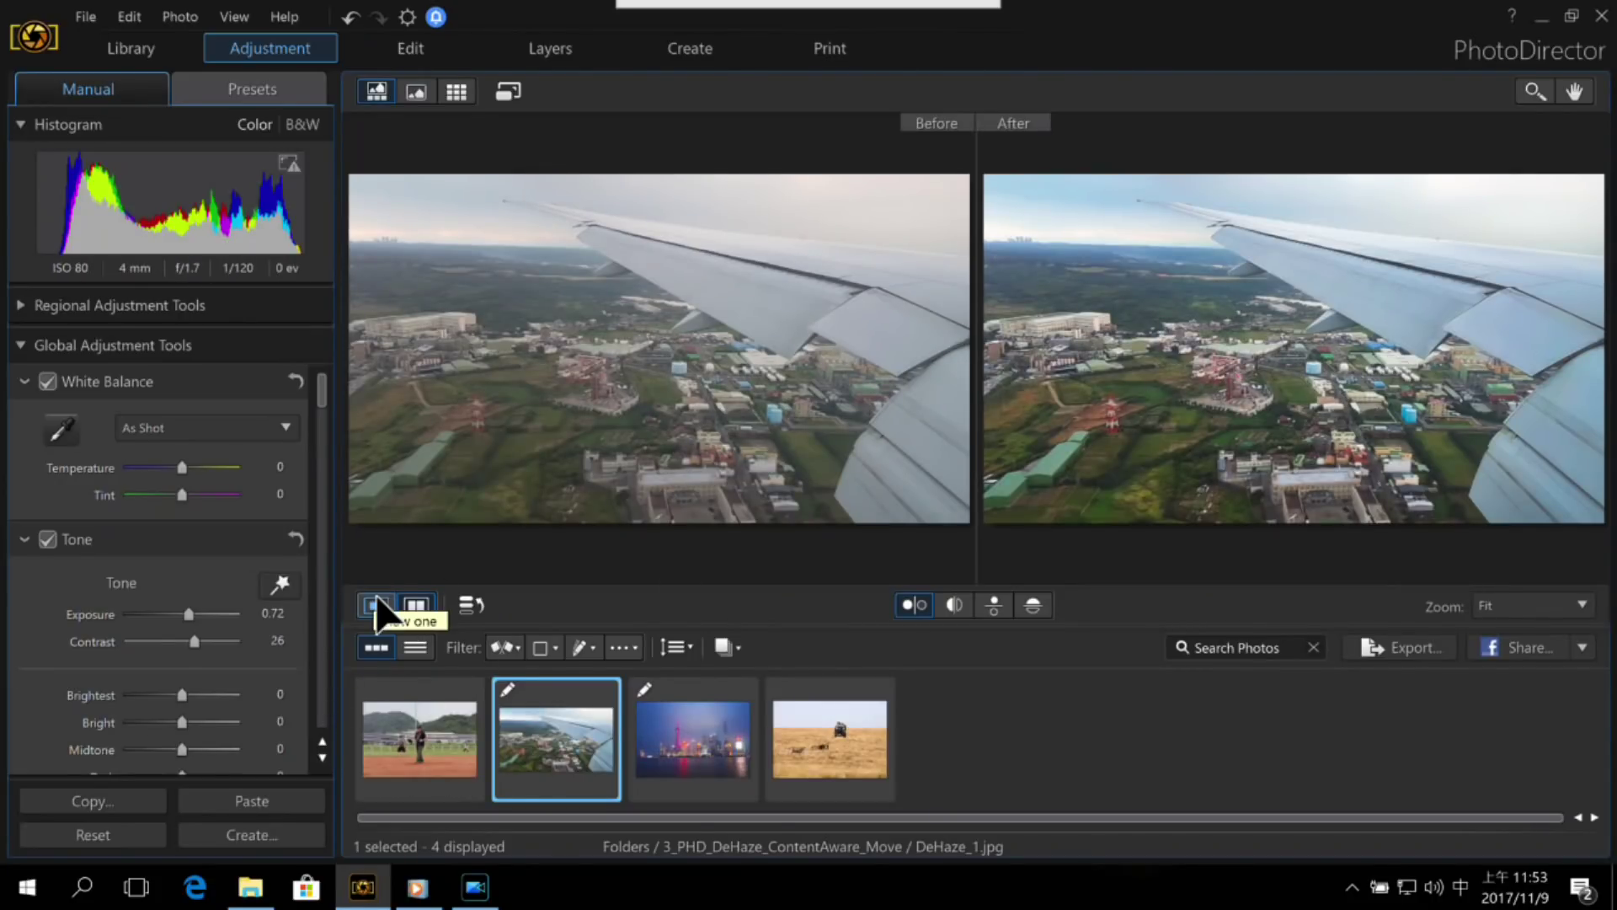
click(376, 605)
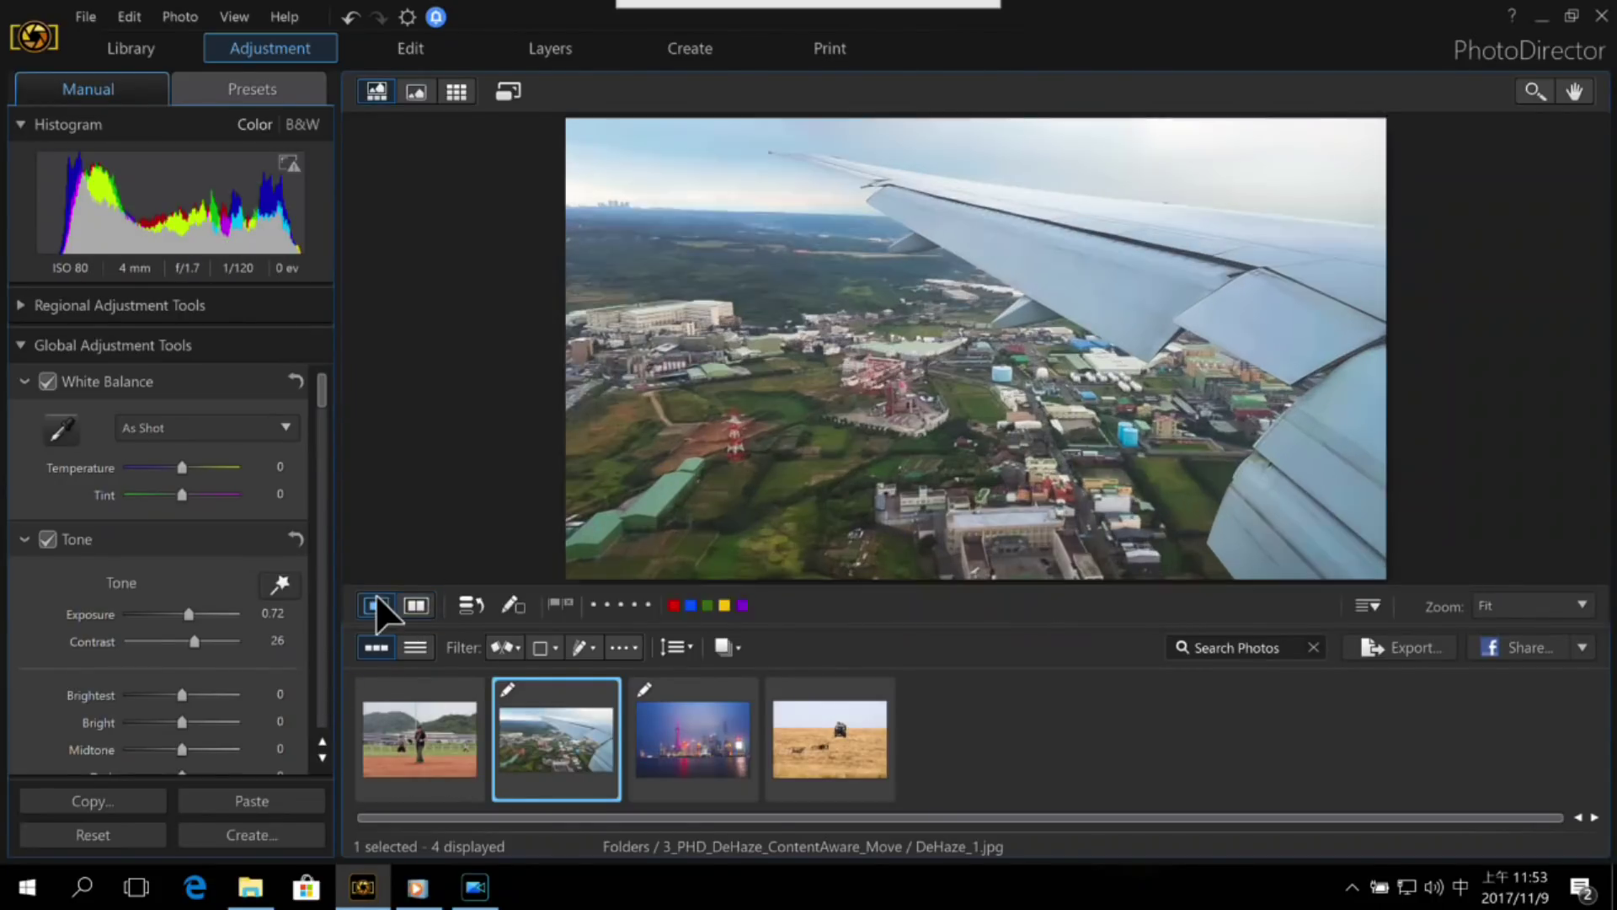
Step: Select the night skyline photo DeHaze_2.JPG, try a Dehaze amount of 1, and set the amount to 75
click(695, 746)
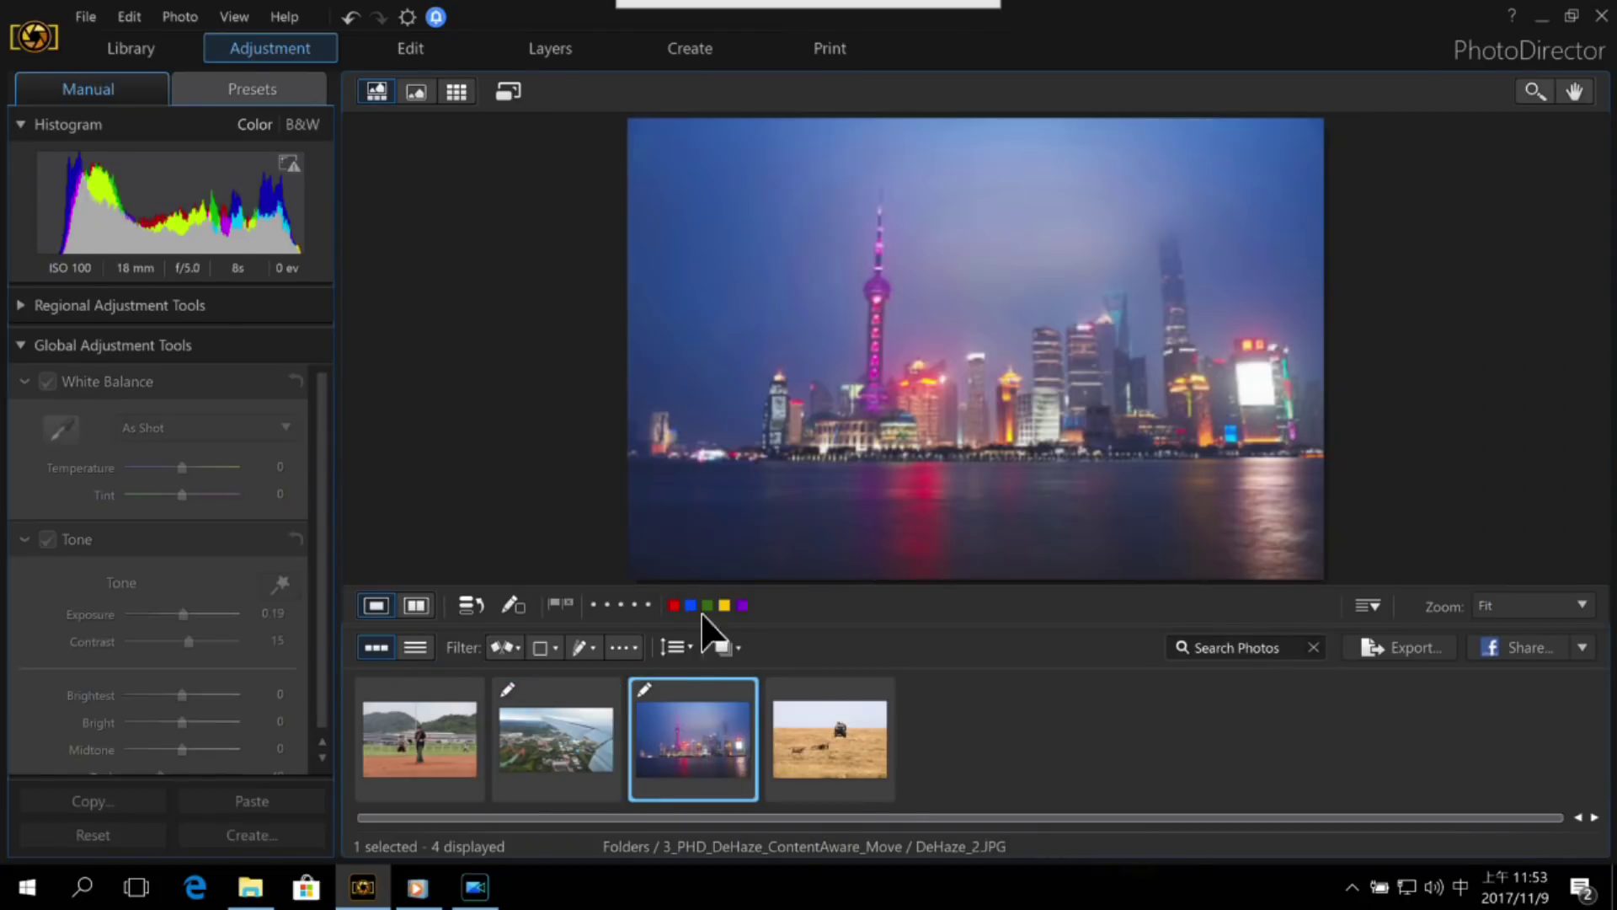
scroll(325, 396, down, 10)
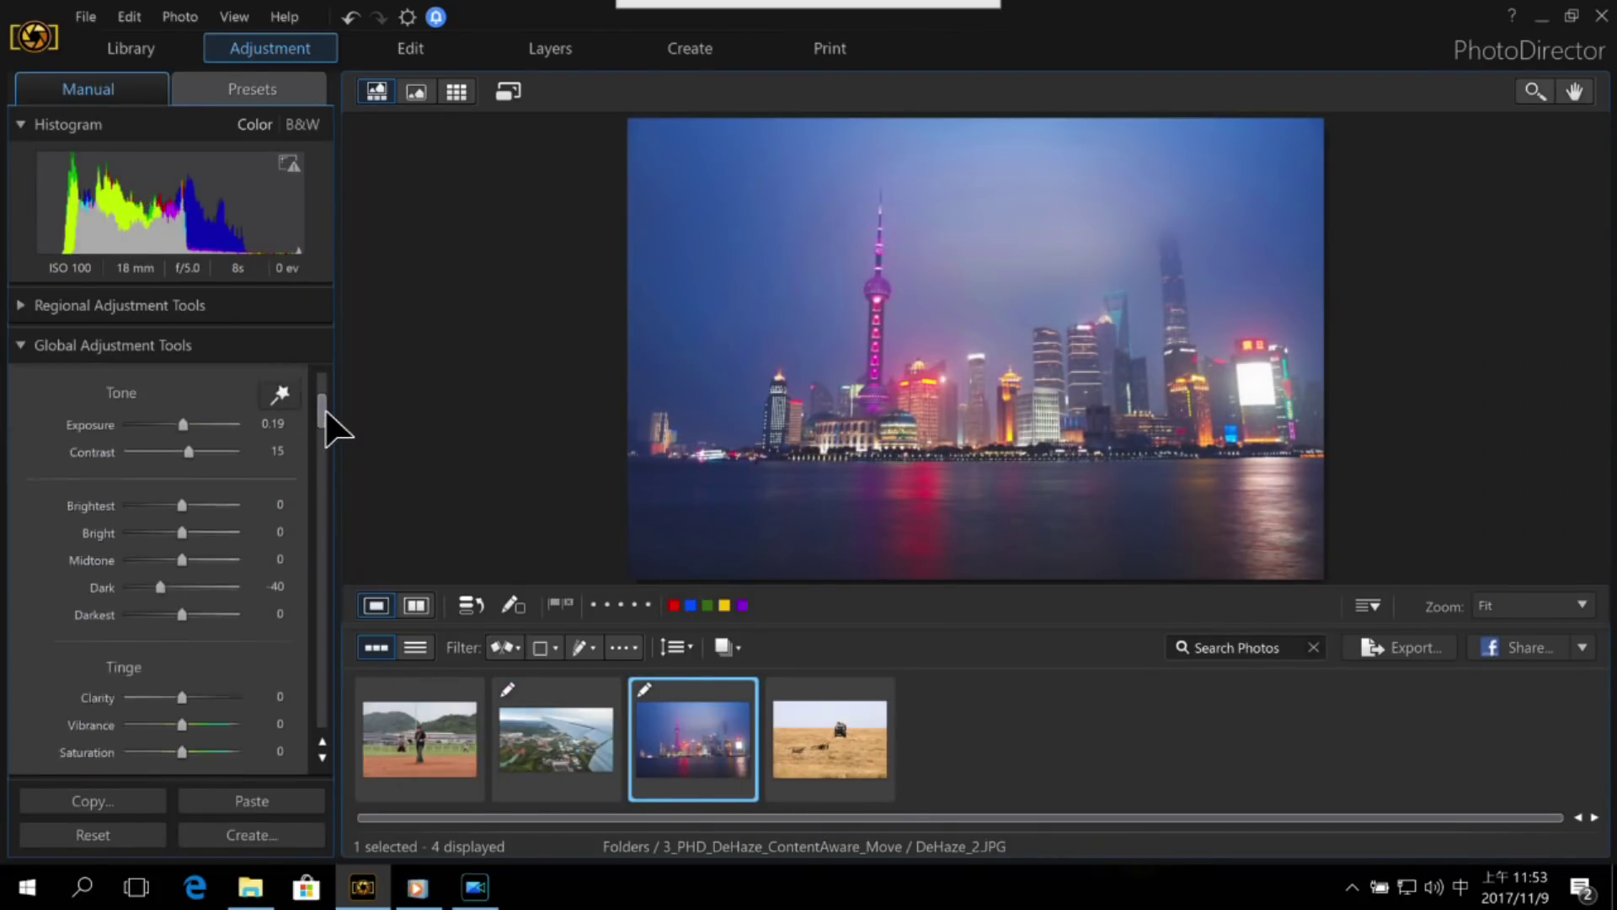
scroll(221, 513, up, 3)
click(181, 485)
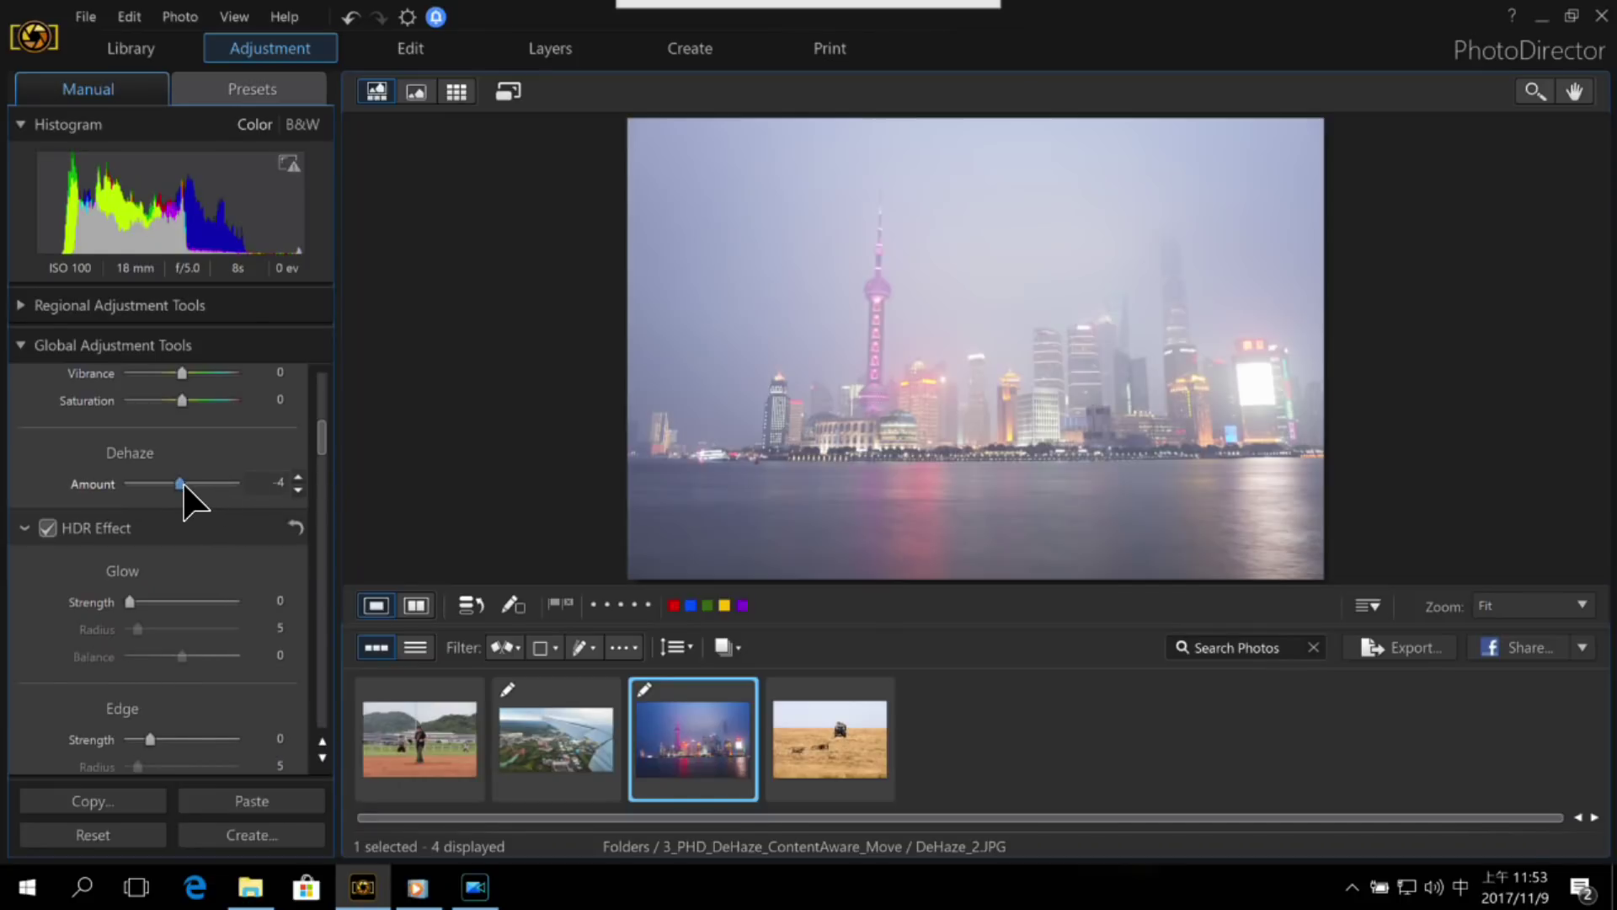
drag(189, 486, 192, 486)
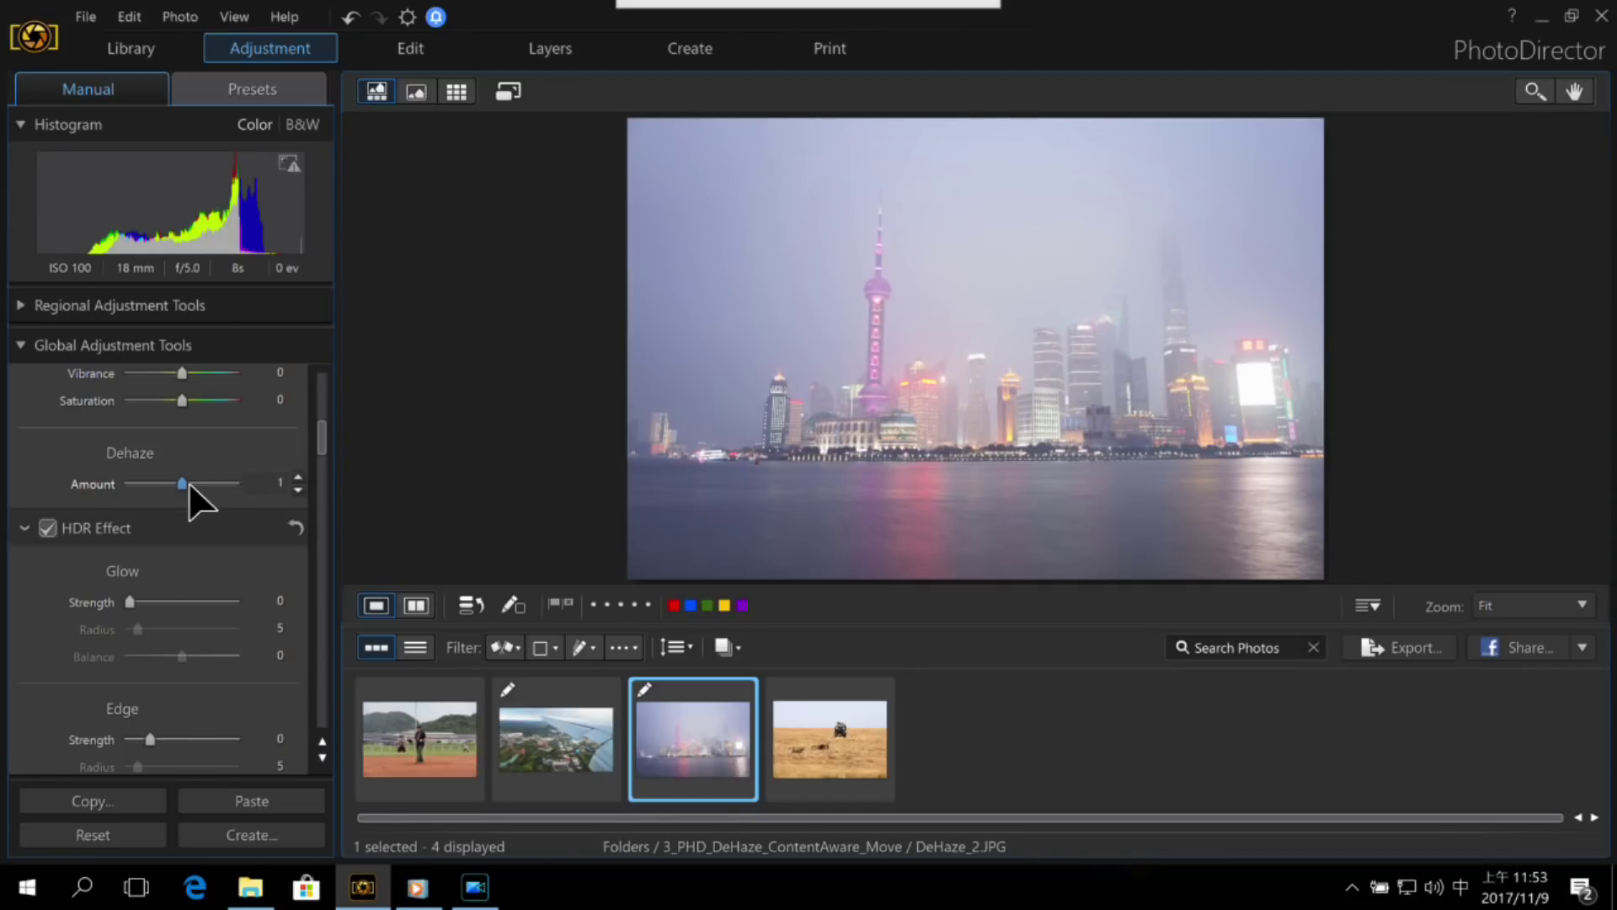
drag(192, 486, 230, 486)
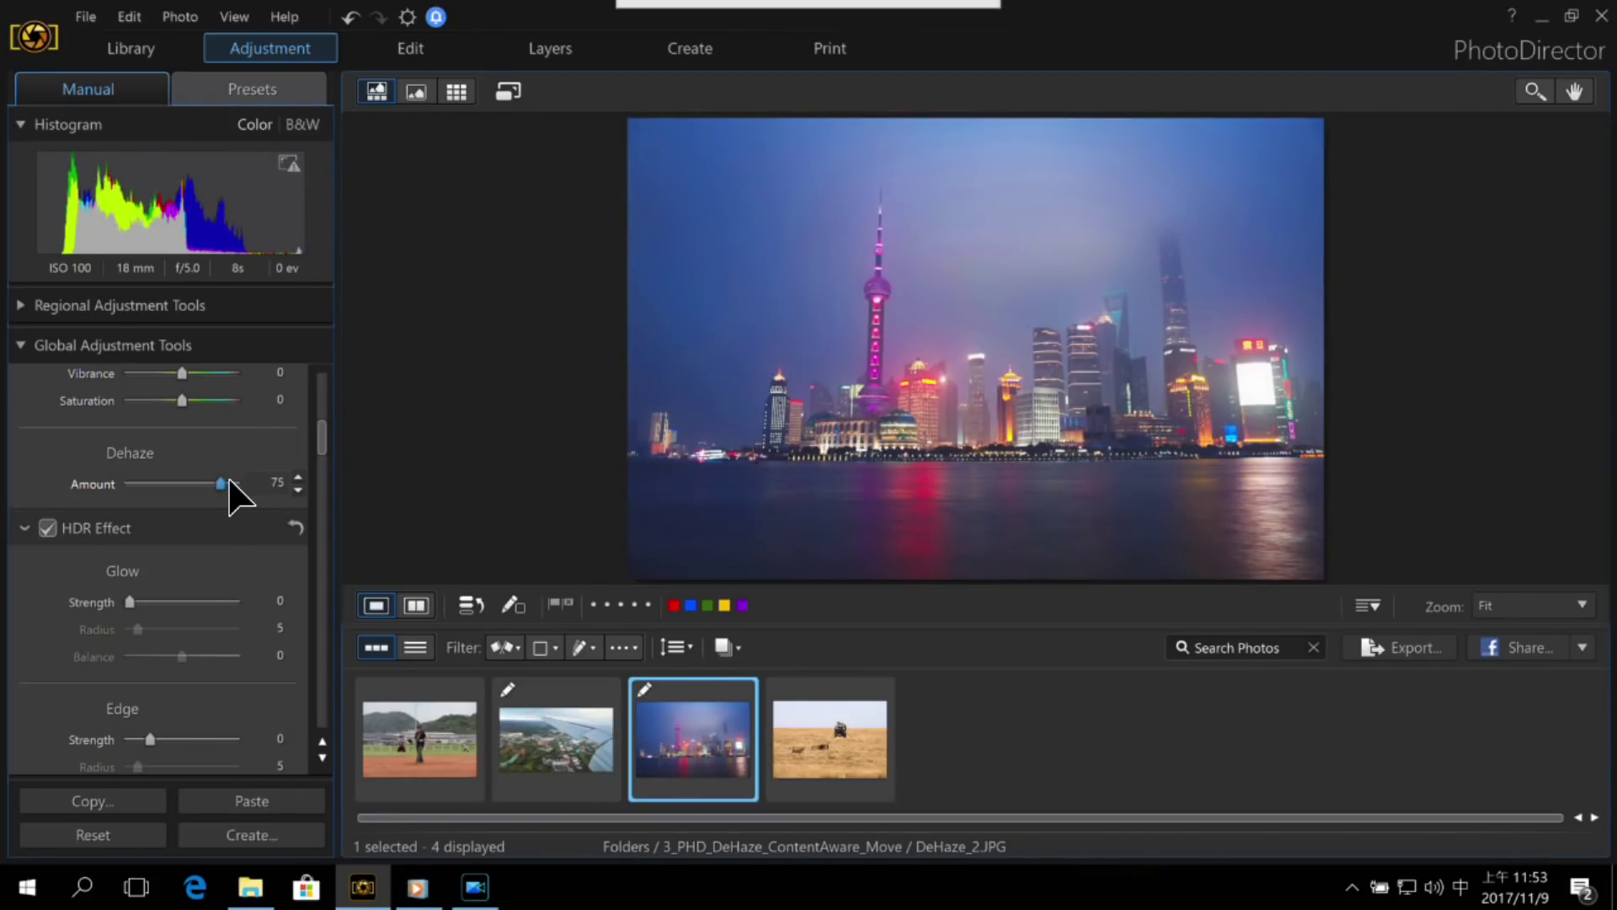
Step: Set the skyline photo's exposure to 0.48 and compare it side by side with the original
drag(320, 451, 297, 422)
drag(189, 522, 189, 520)
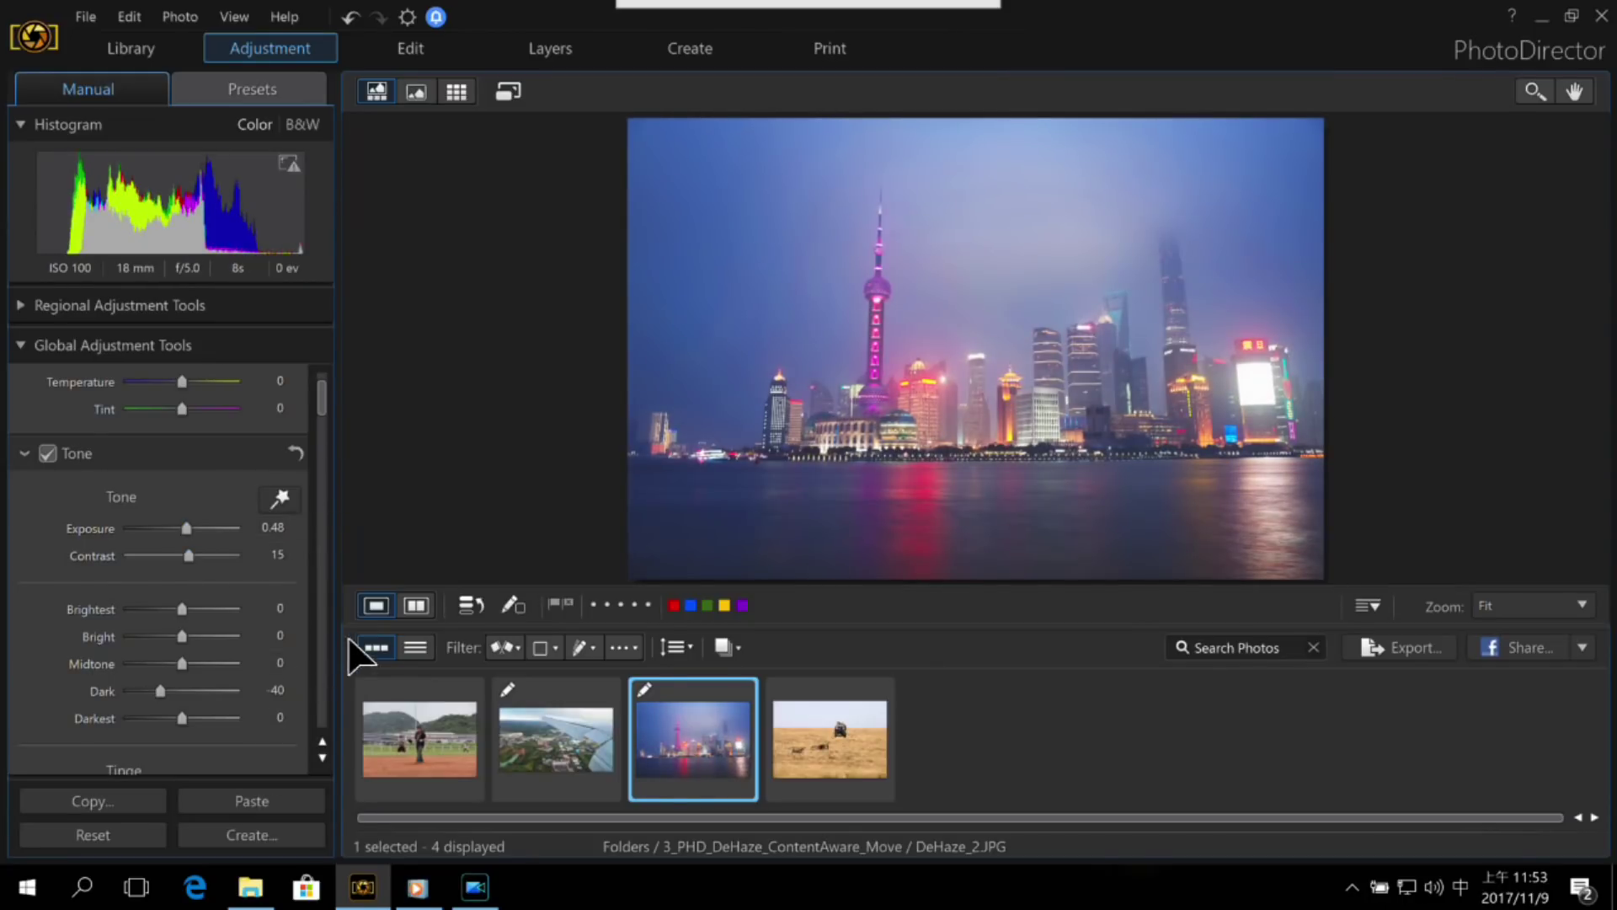
click(415, 605)
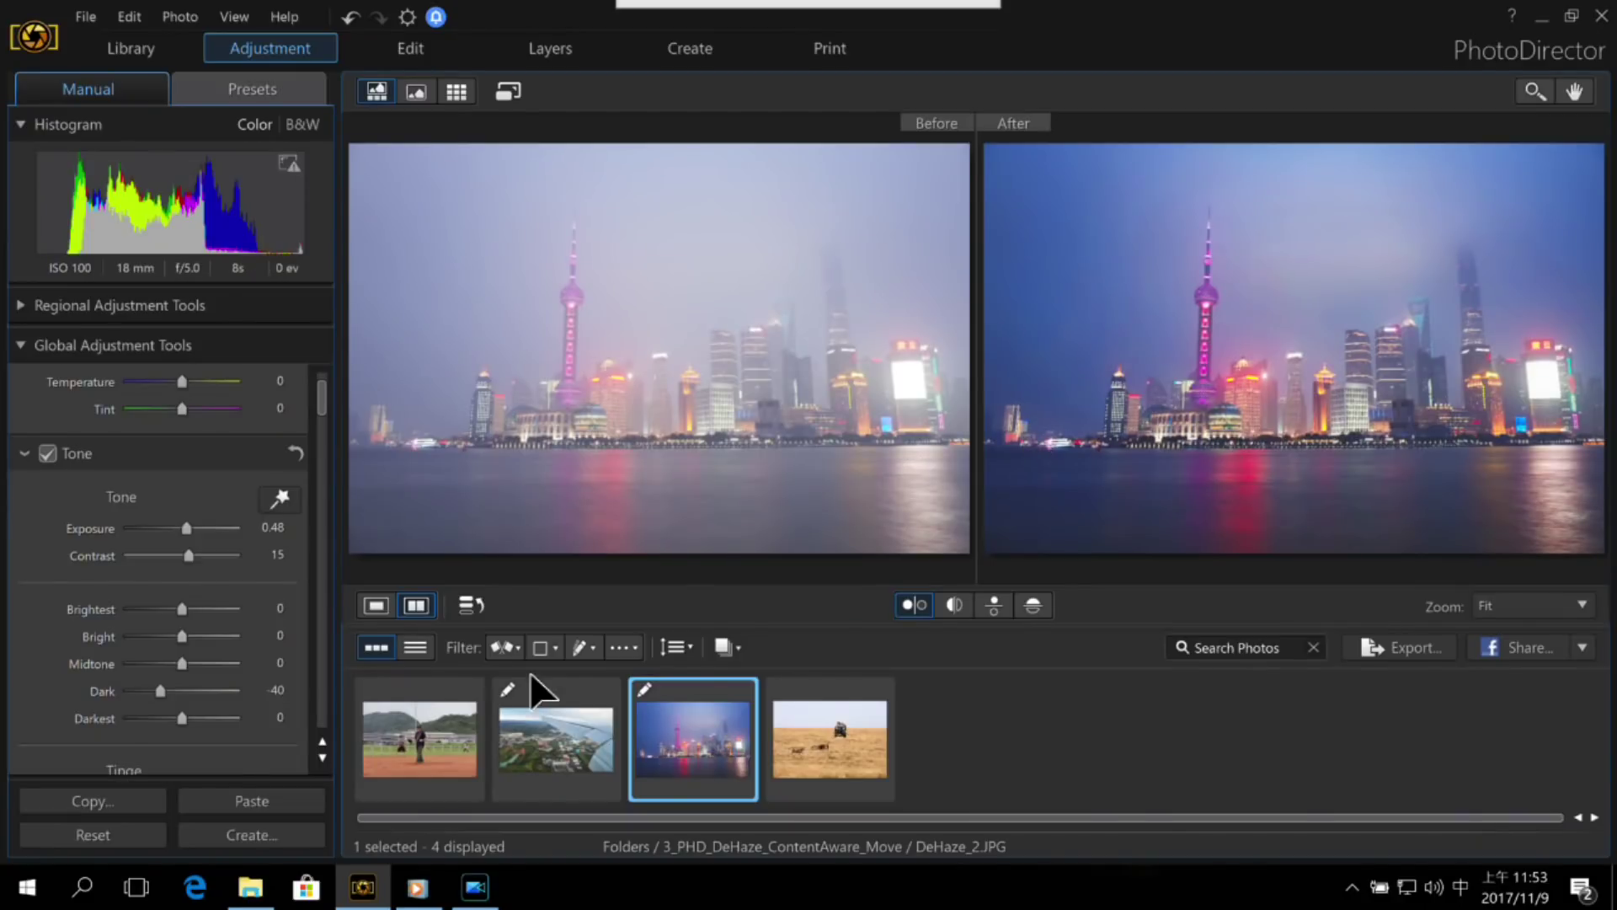
click(377, 606)
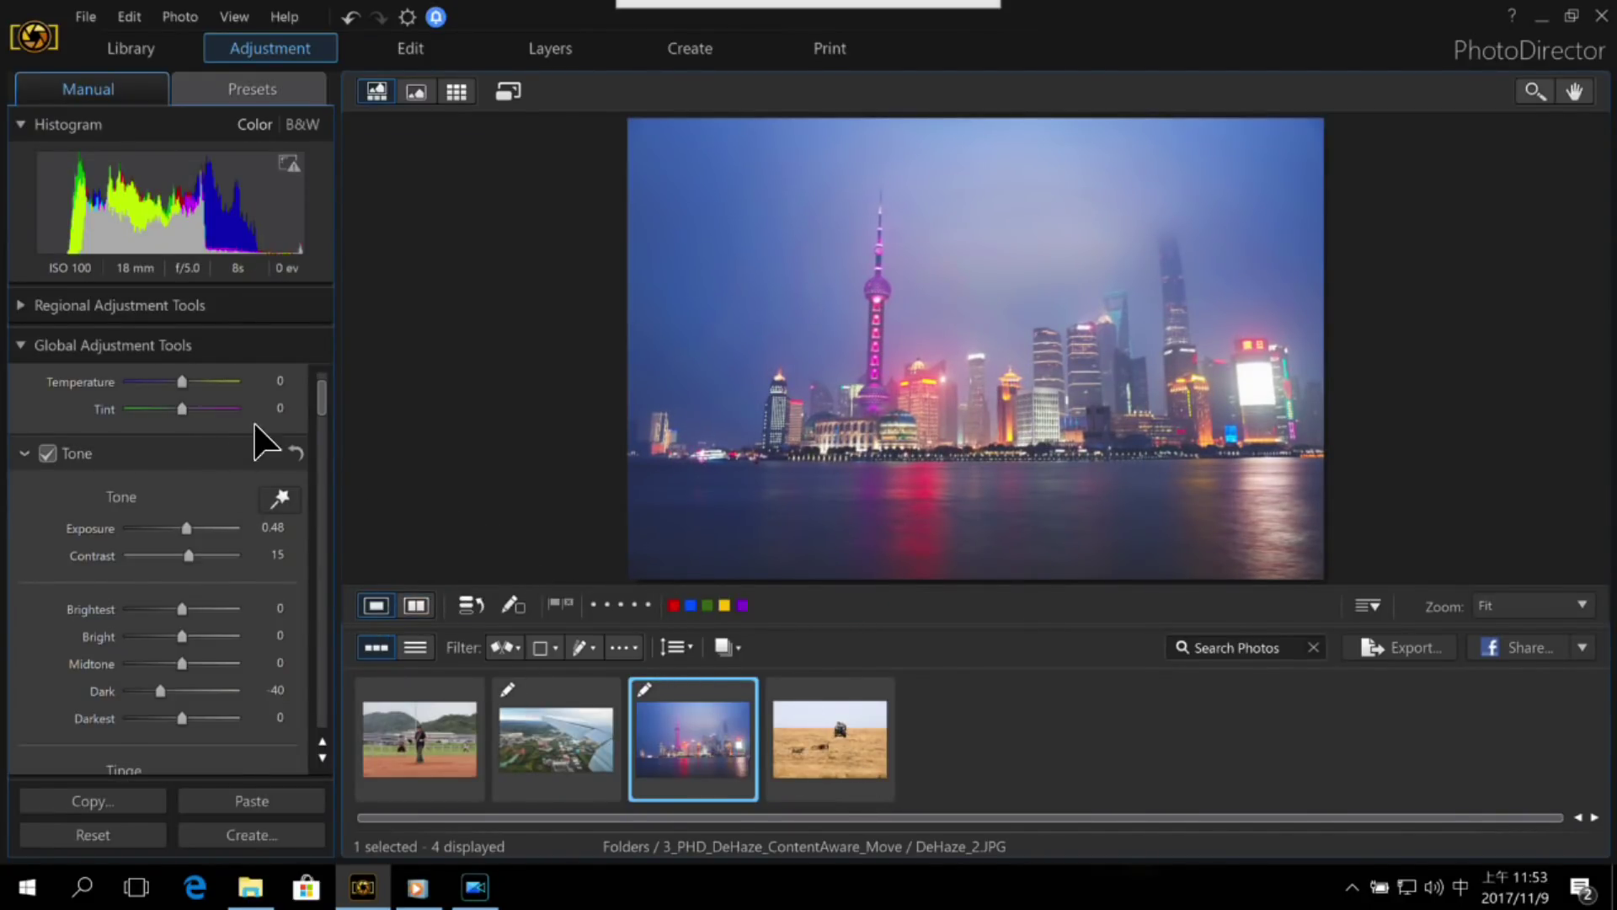
Step: In the safari photo shutterstock_554747479.jpg, try shifting the jeep to the right with Content Aware Move, and return to the library without saving
click(806, 717)
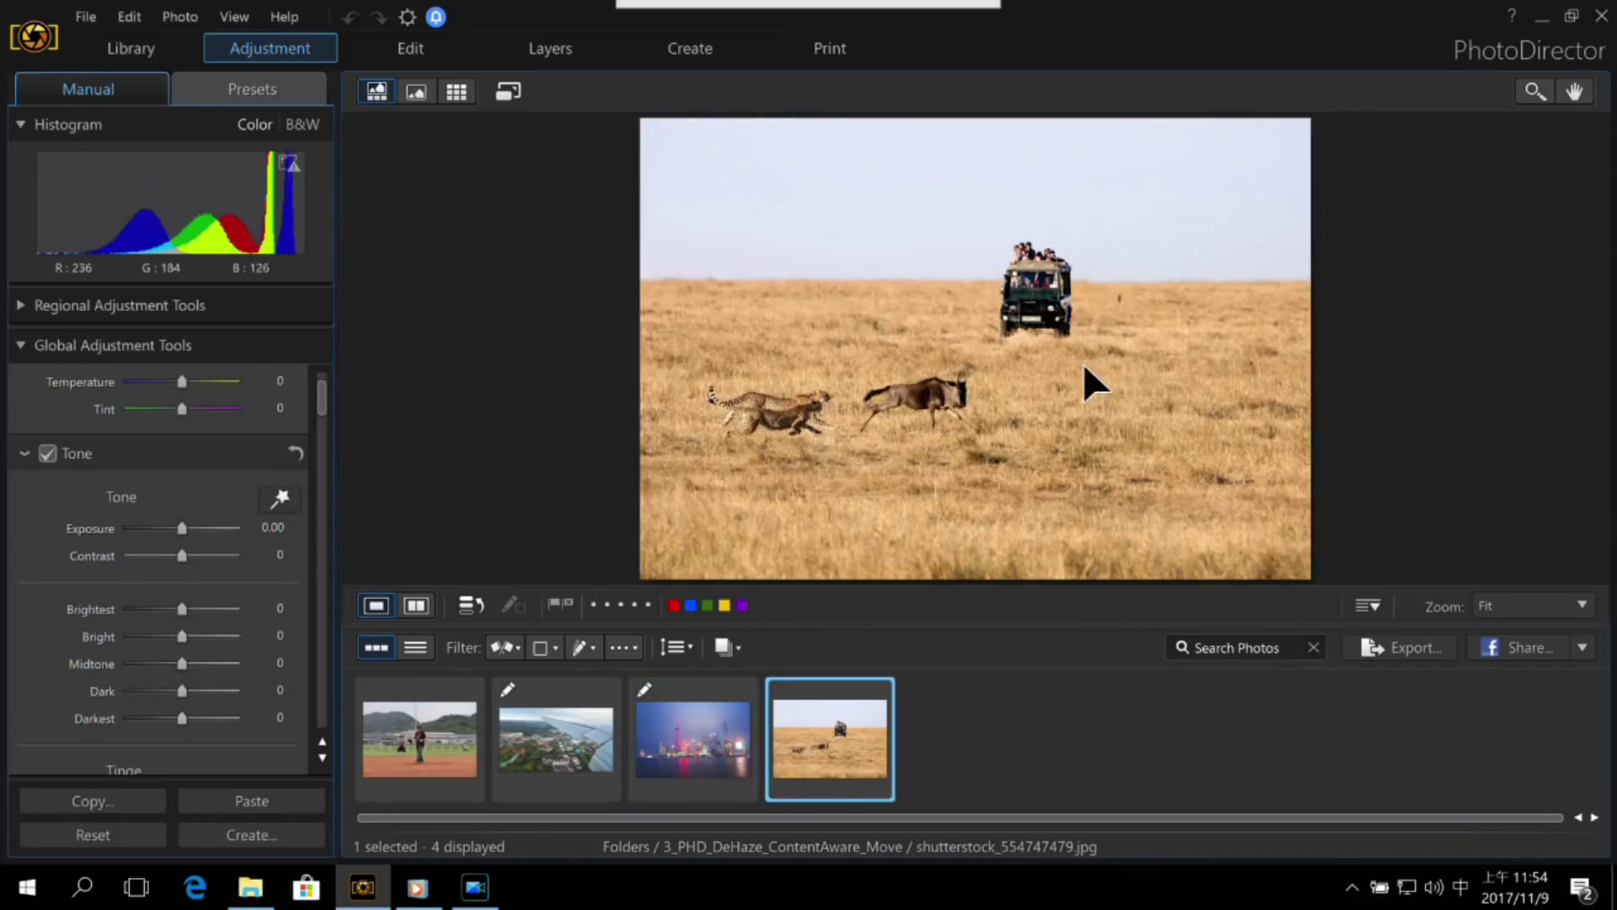
click(383, 48)
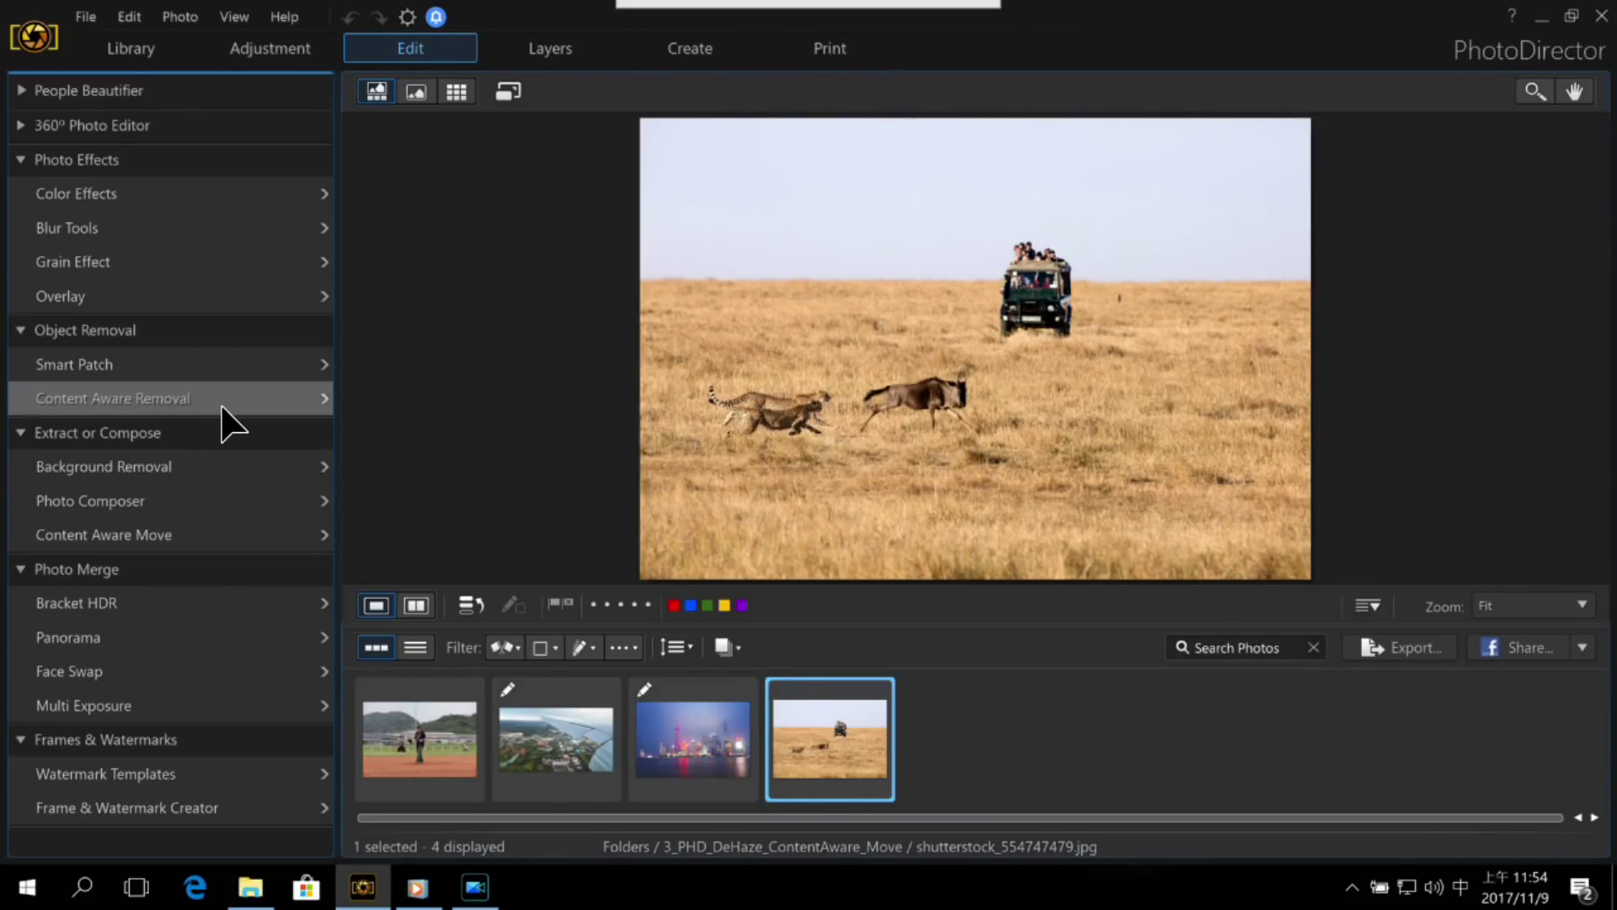
click(277, 539)
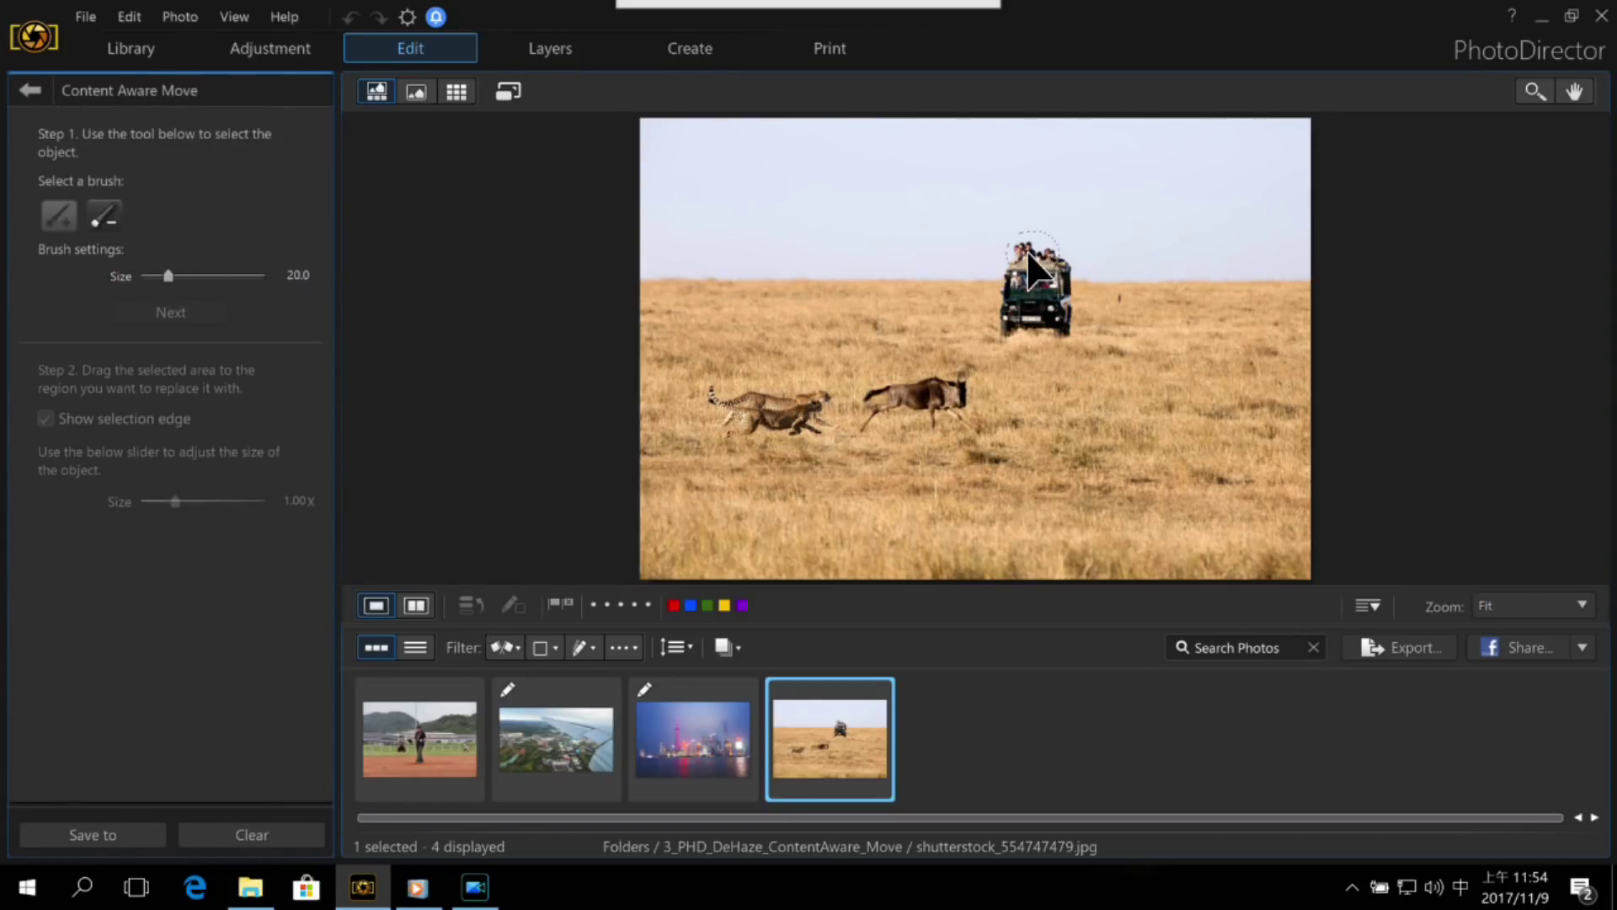
mouse_move(1017, 283)
mouse_down()
mouse_move(1041, 339)
mouse_move(1061, 309)
mouse_move(1043, 285)
mouse_move(1060, 256)
mouse_move(1042, 333)
mouse_up()
click(209, 316)
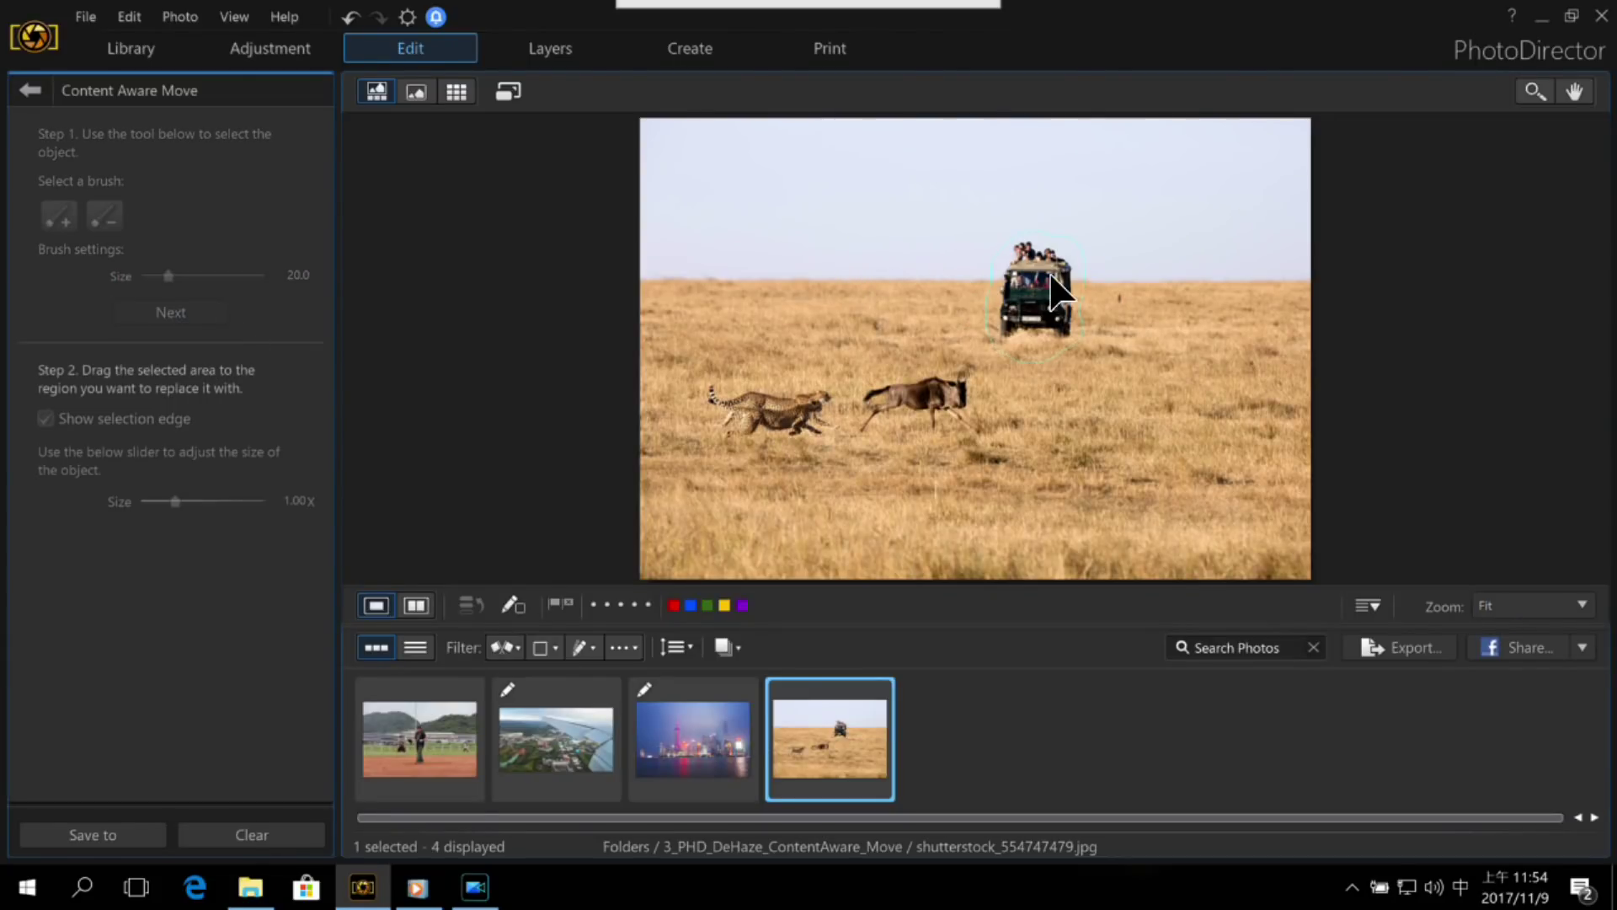
drag(1160, 267, 1162, 269)
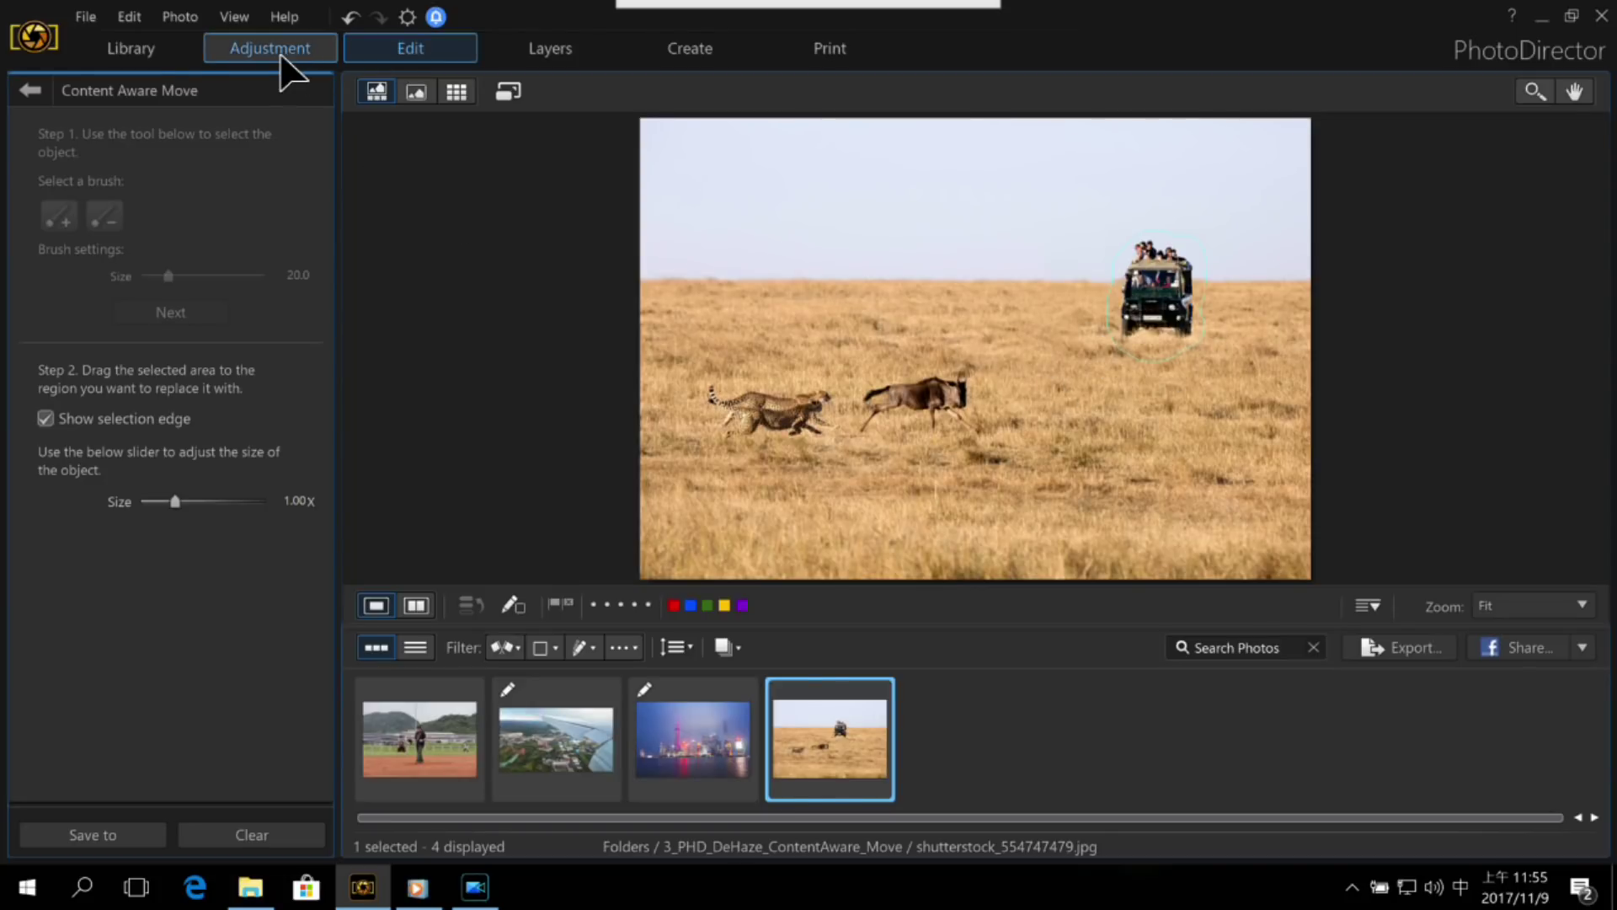
click(139, 44)
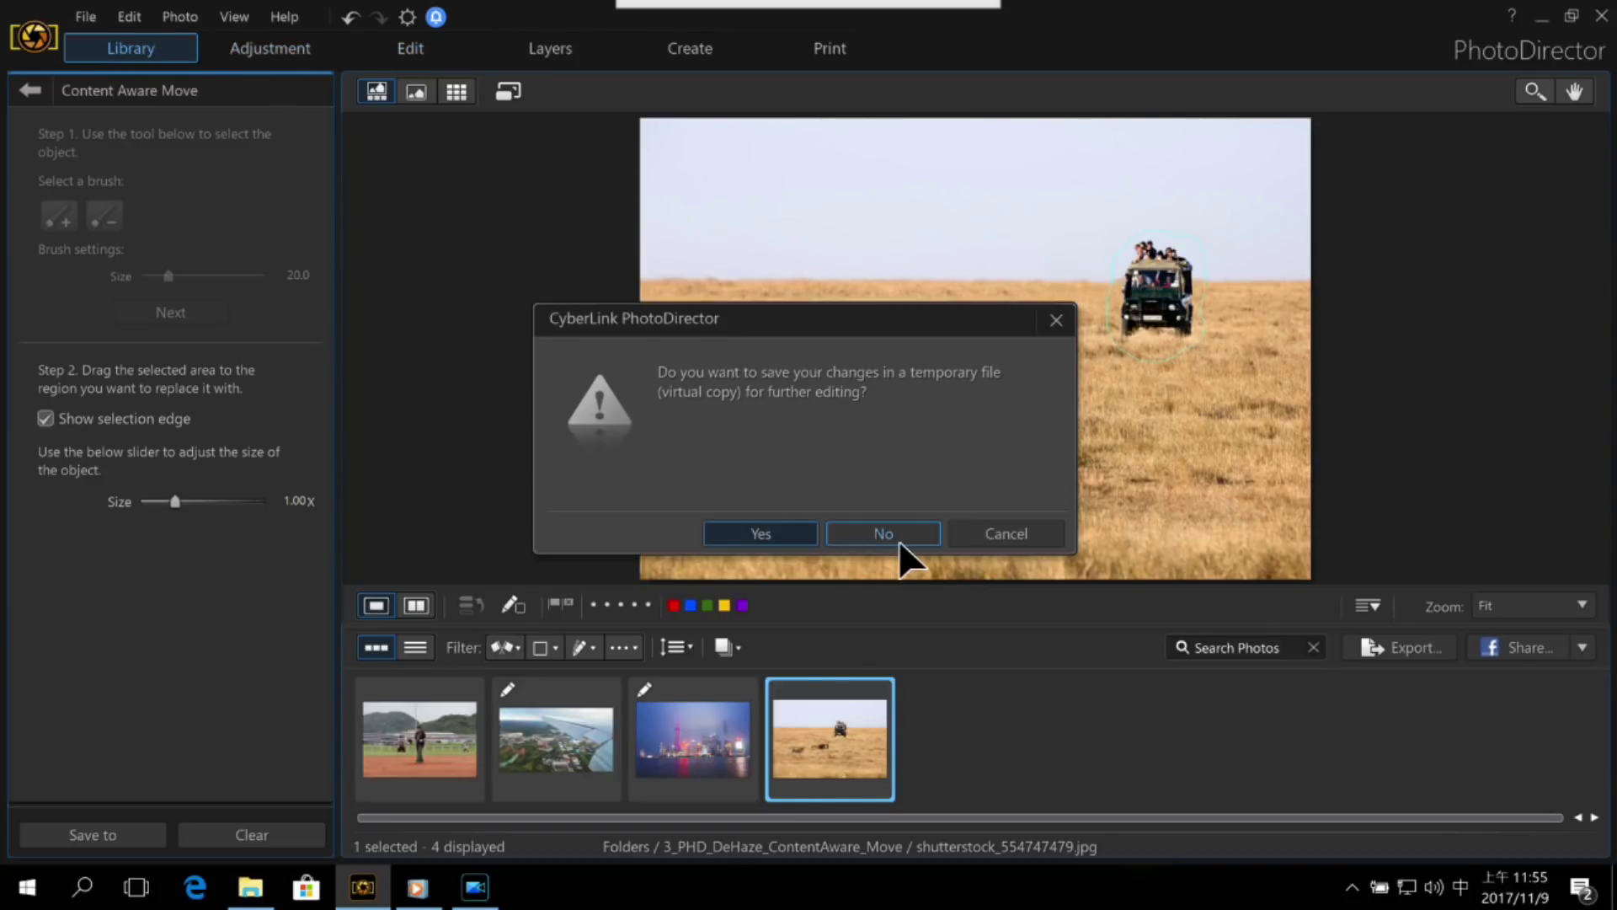
click(884, 431)
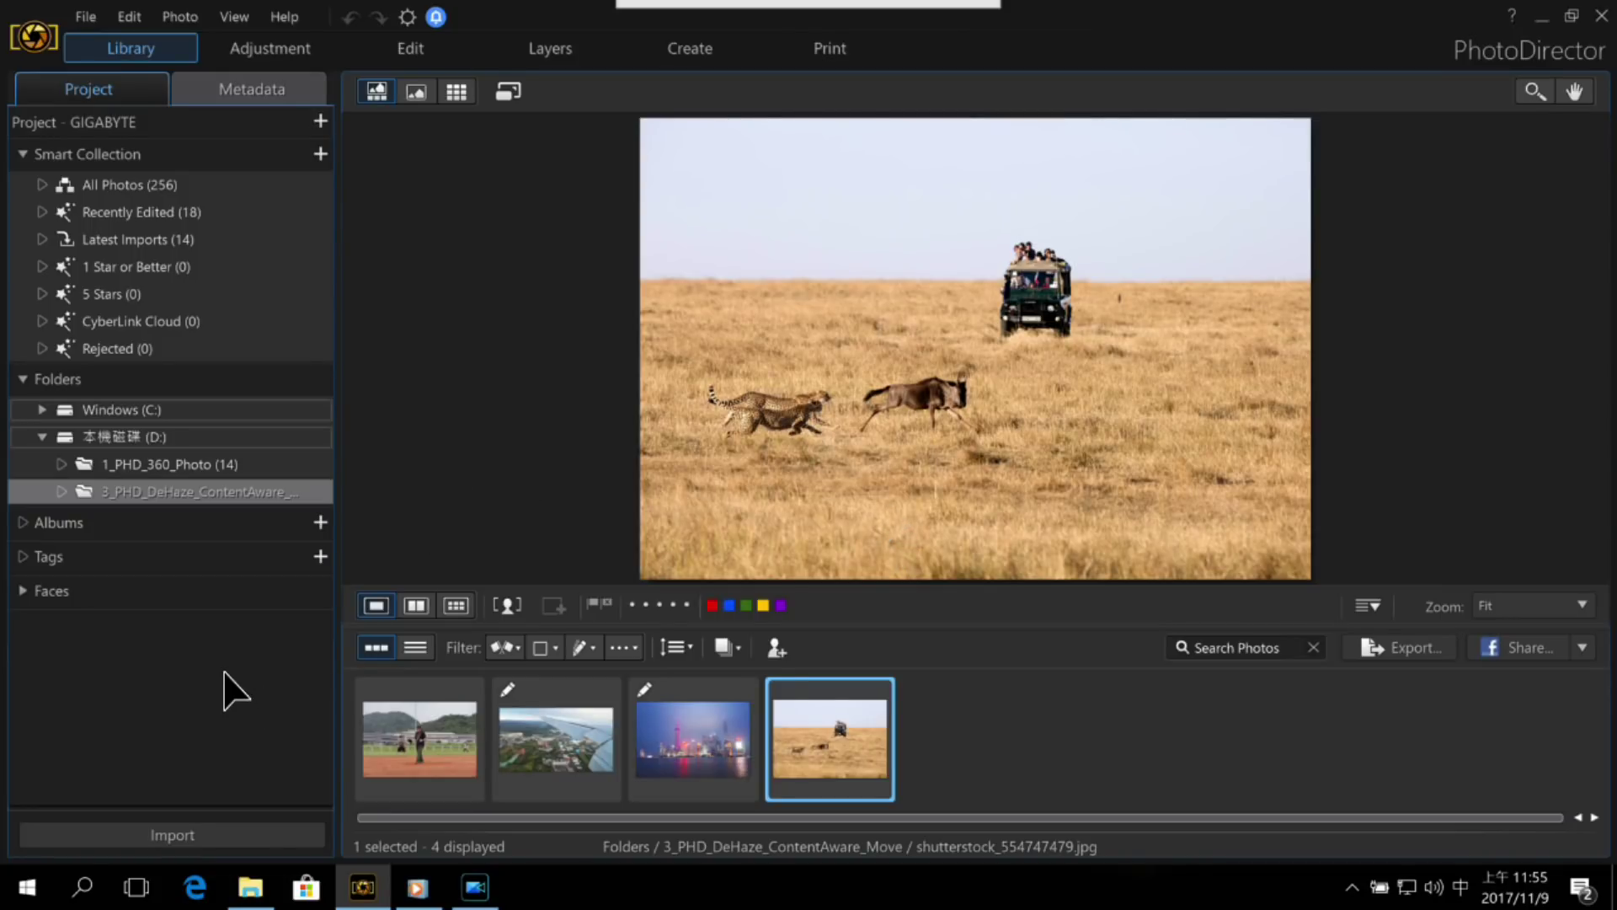
Step: Load the MauroJump clip into Video-to-Photo for composing a multi exposure photo, and preview the clip
click(199, 836)
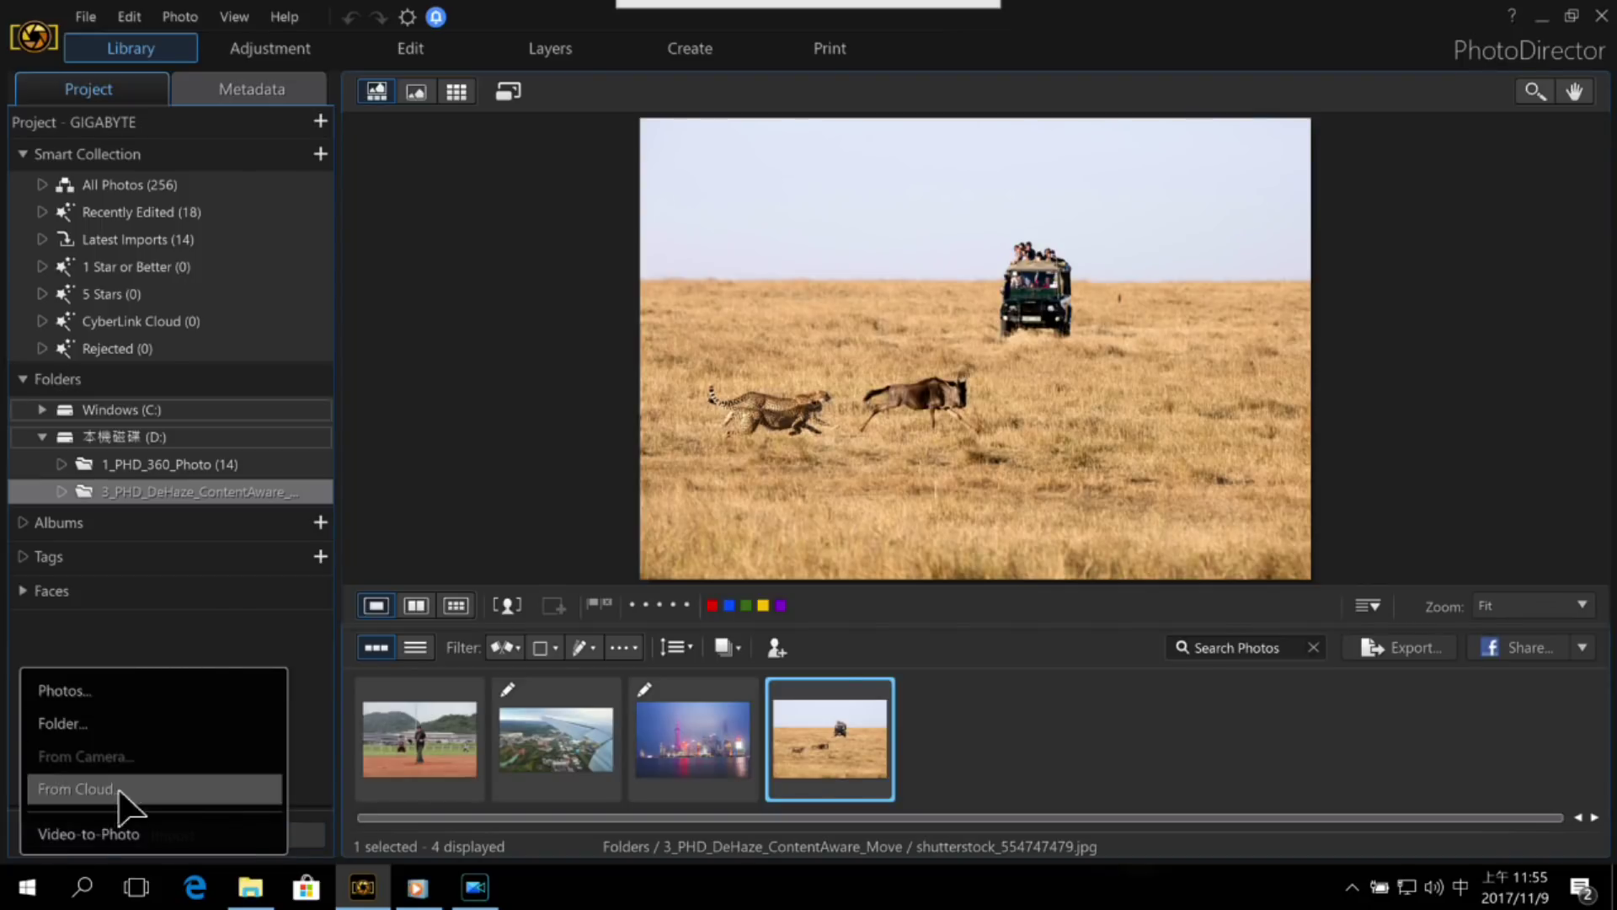
click(107, 836)
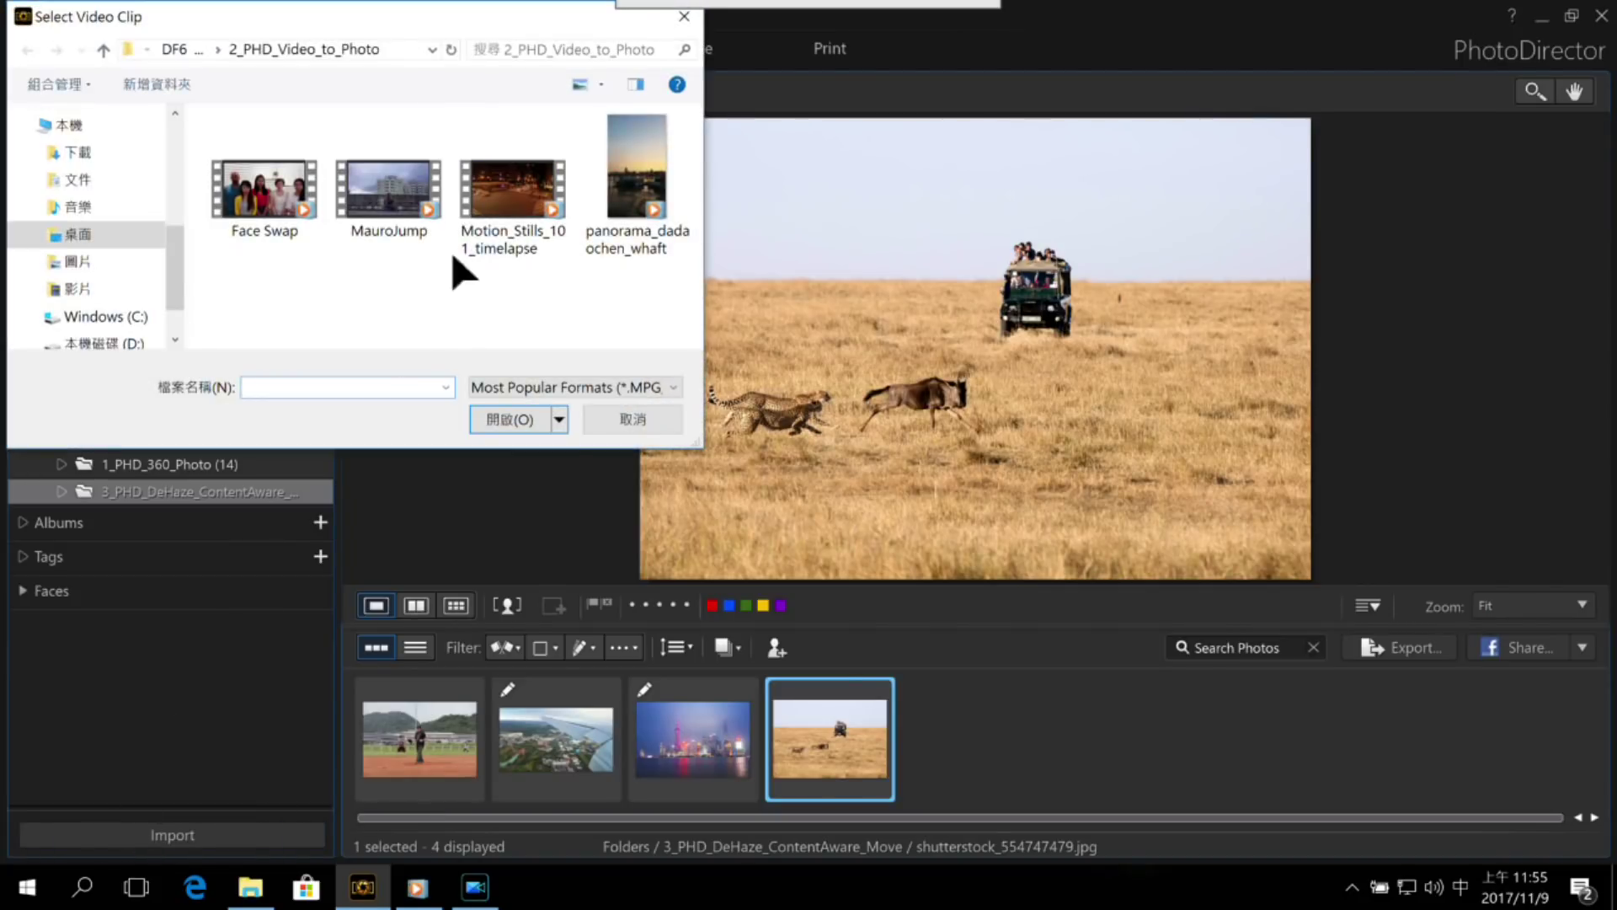
double_click(384, 199)
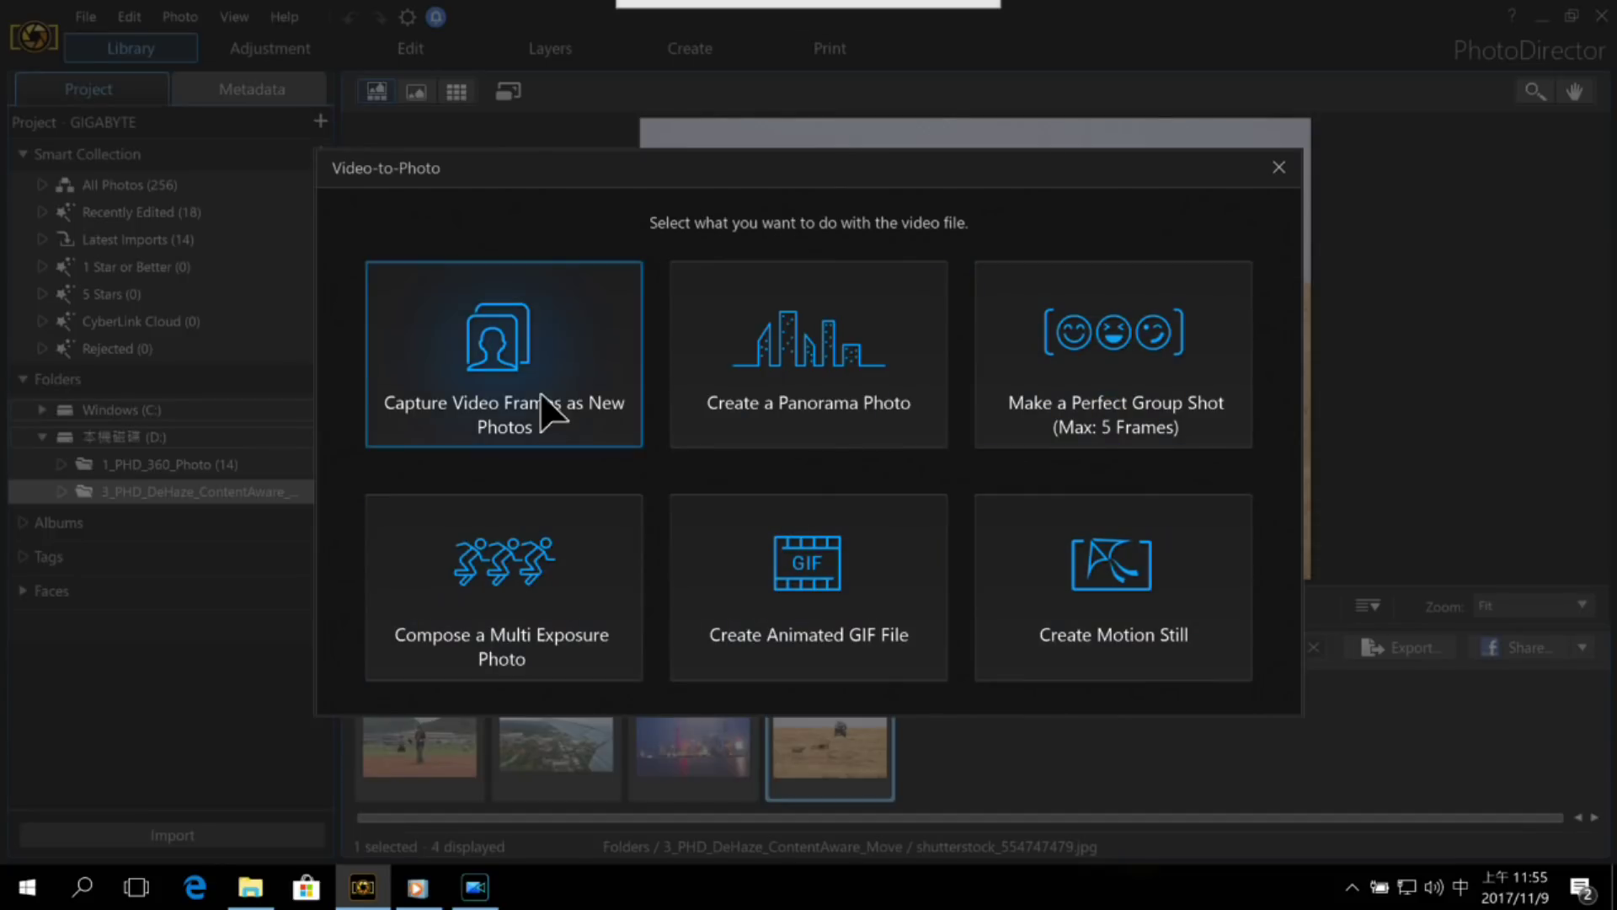
click(574, 561)
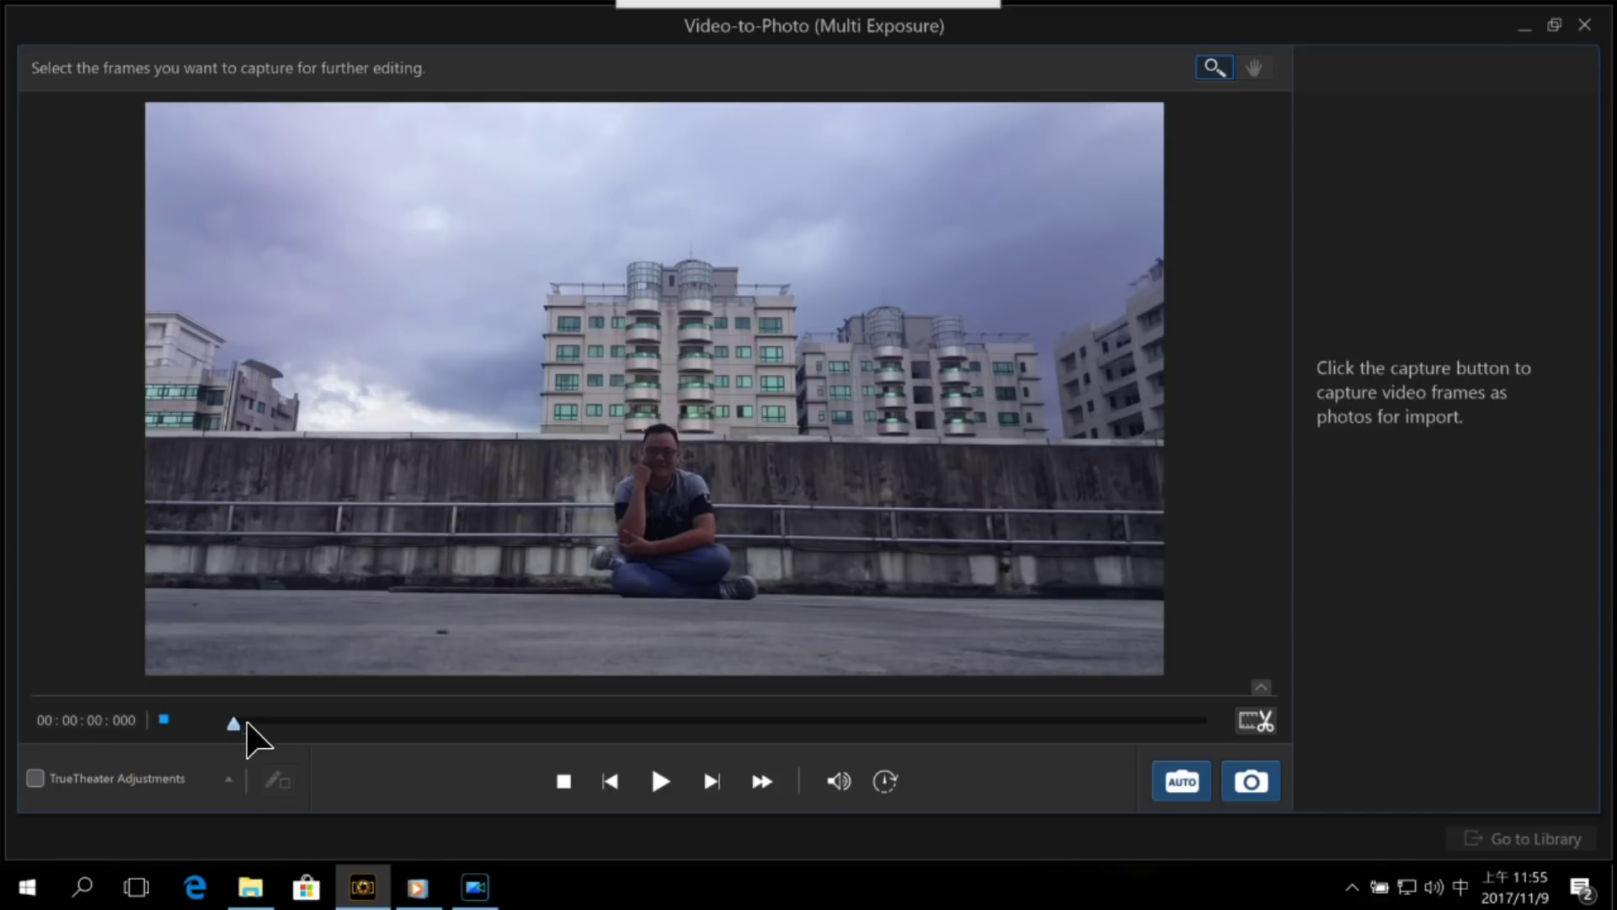
click(662, 780)
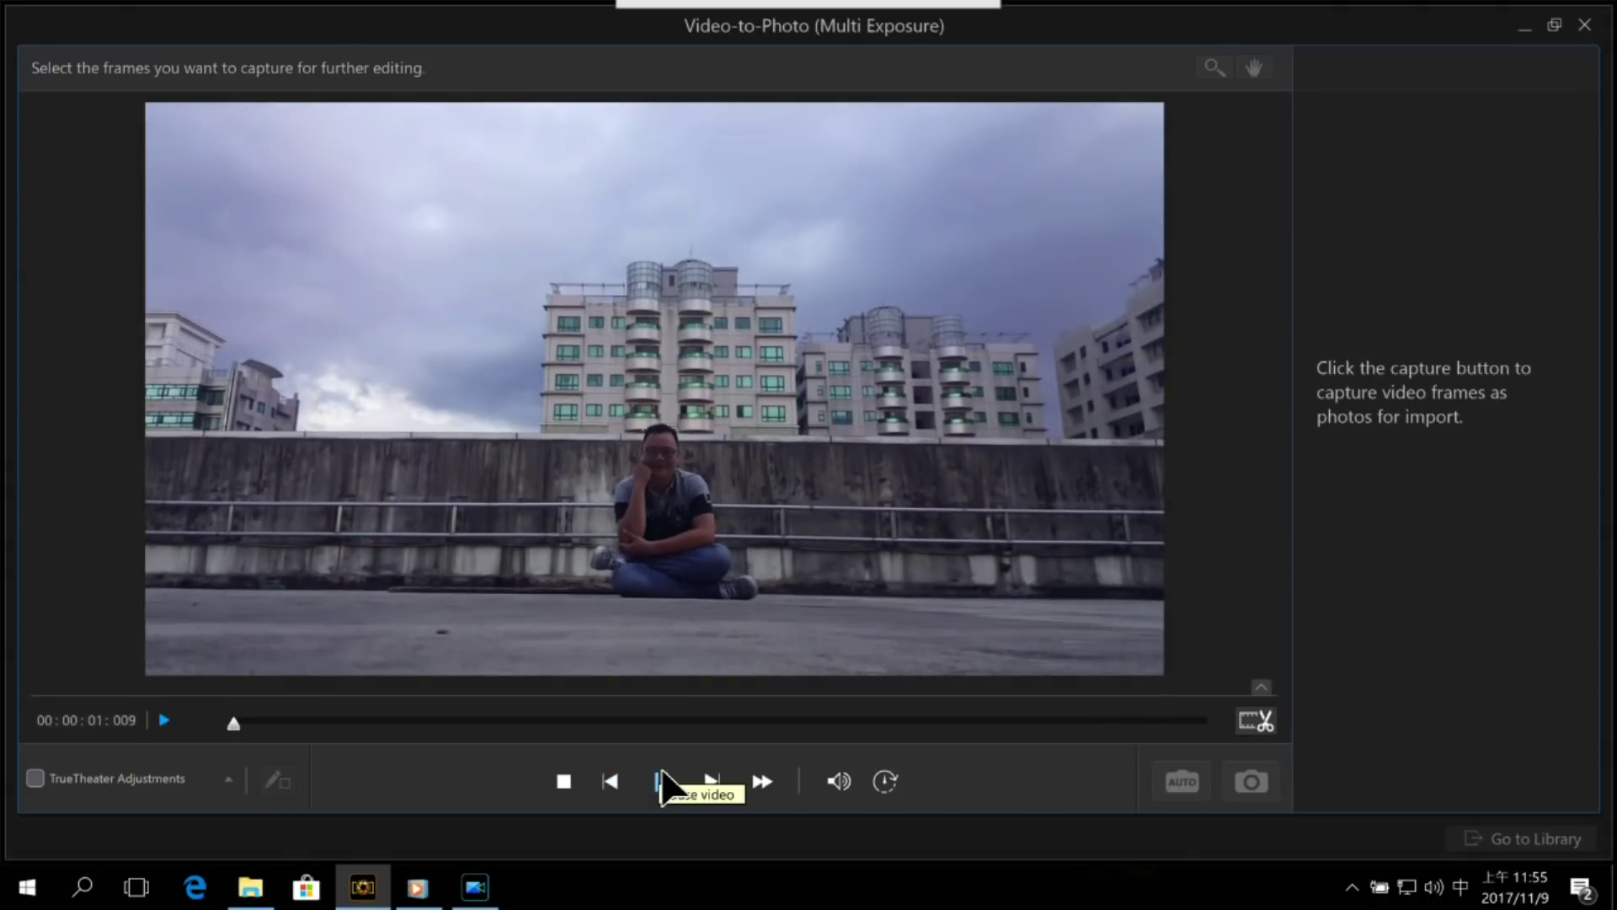
click(663, 780)
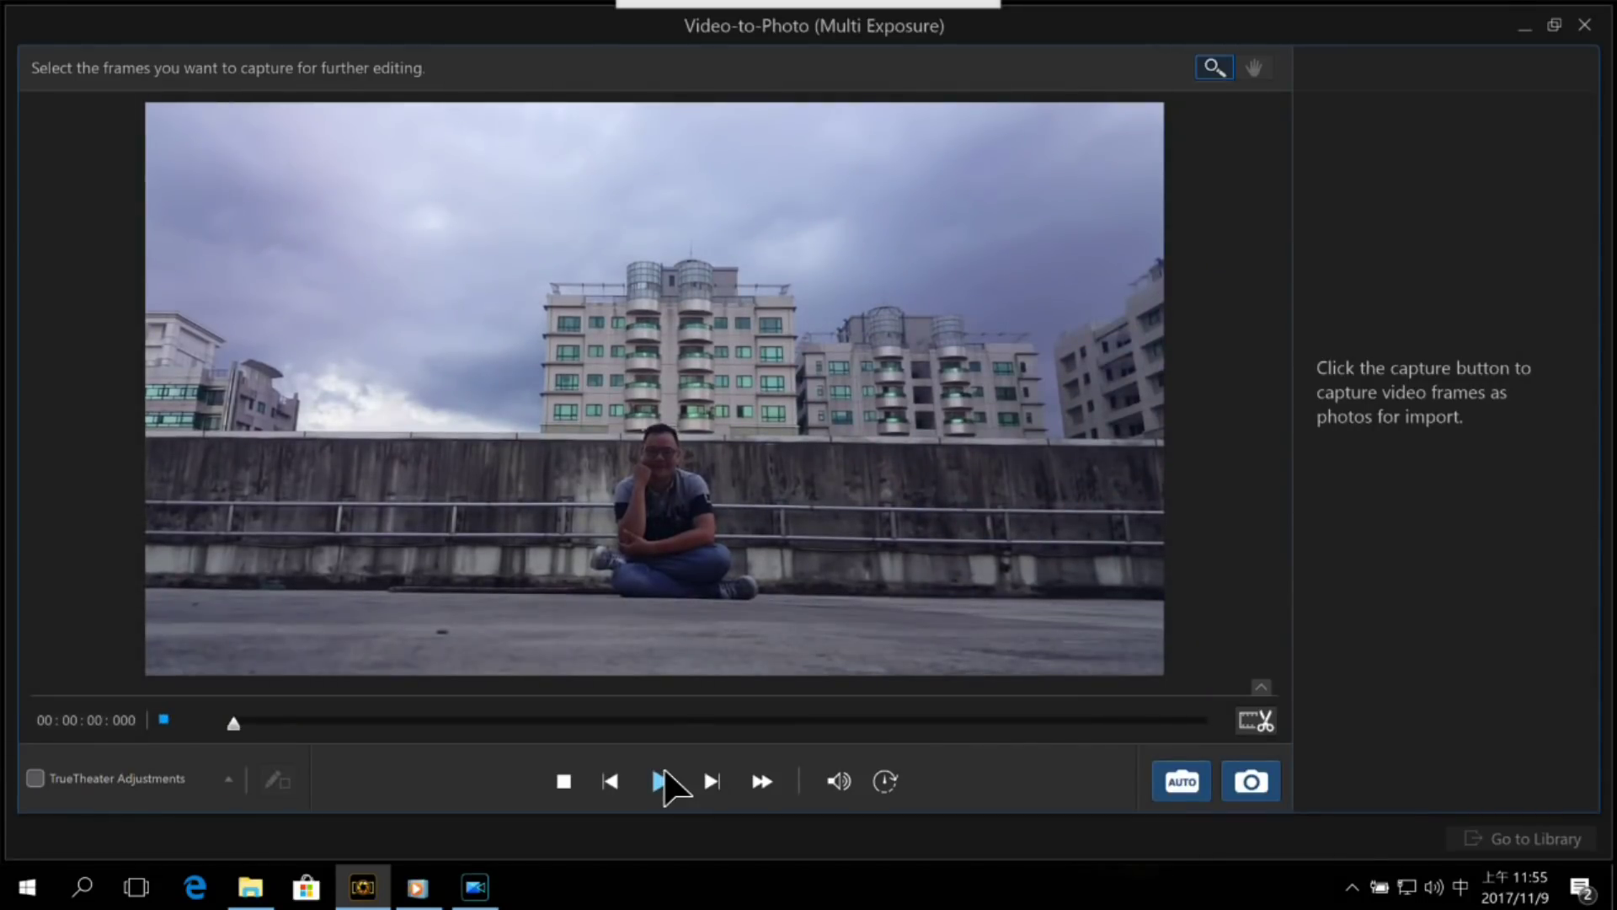
Step: Auto-capture 5 frames from the clip and delete the first captured frame, which lacks the runner
click(1207, 788)
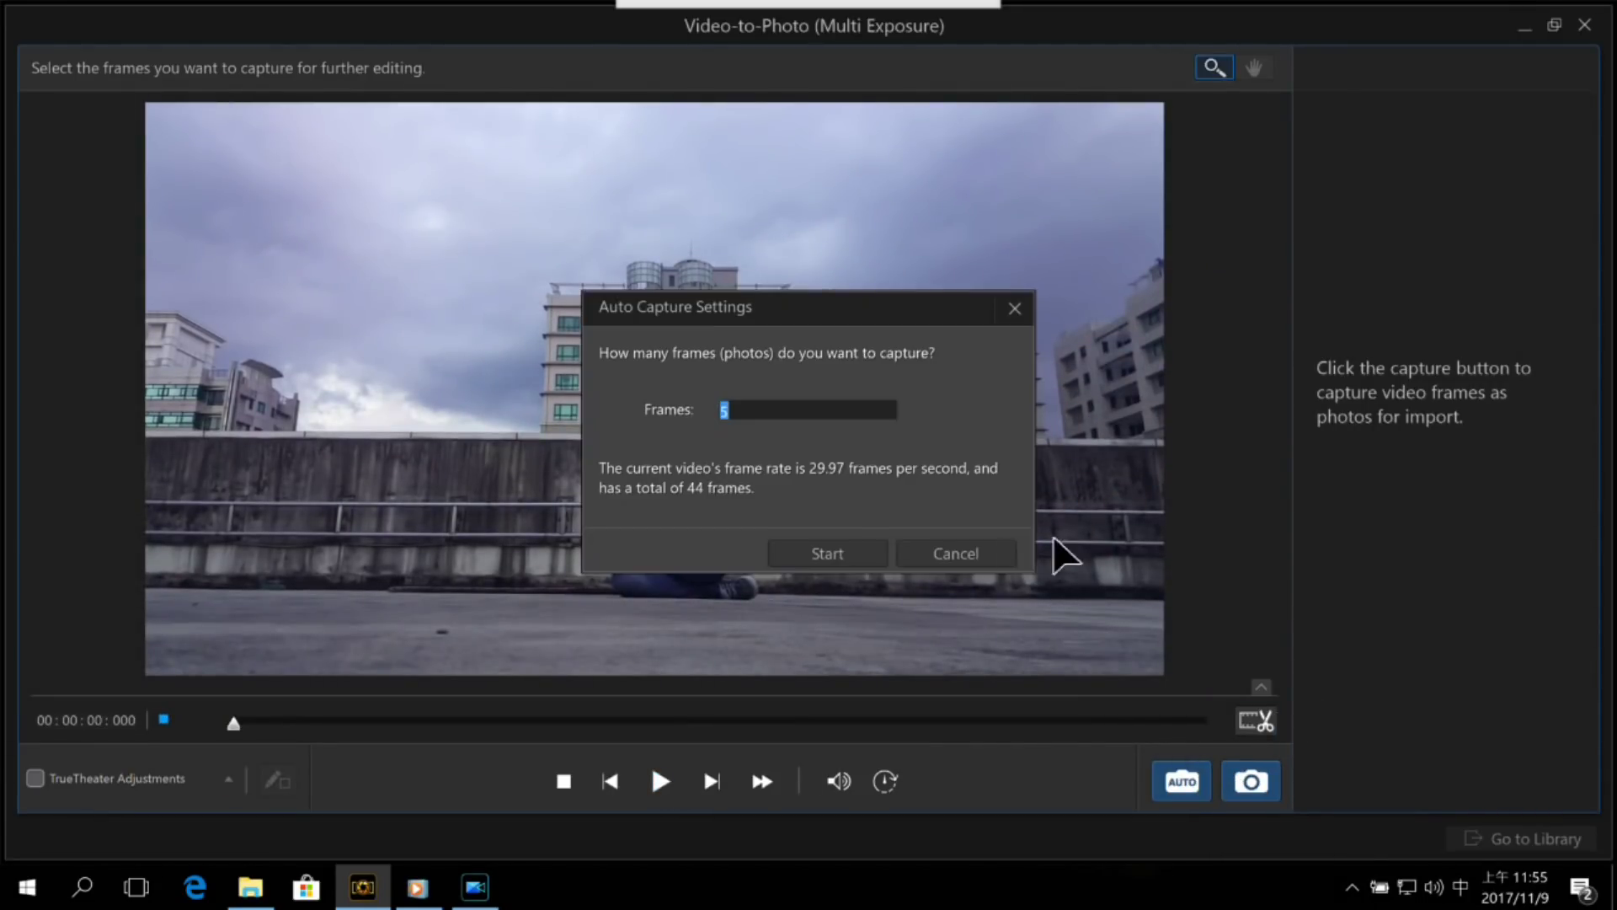
click(856, 547)
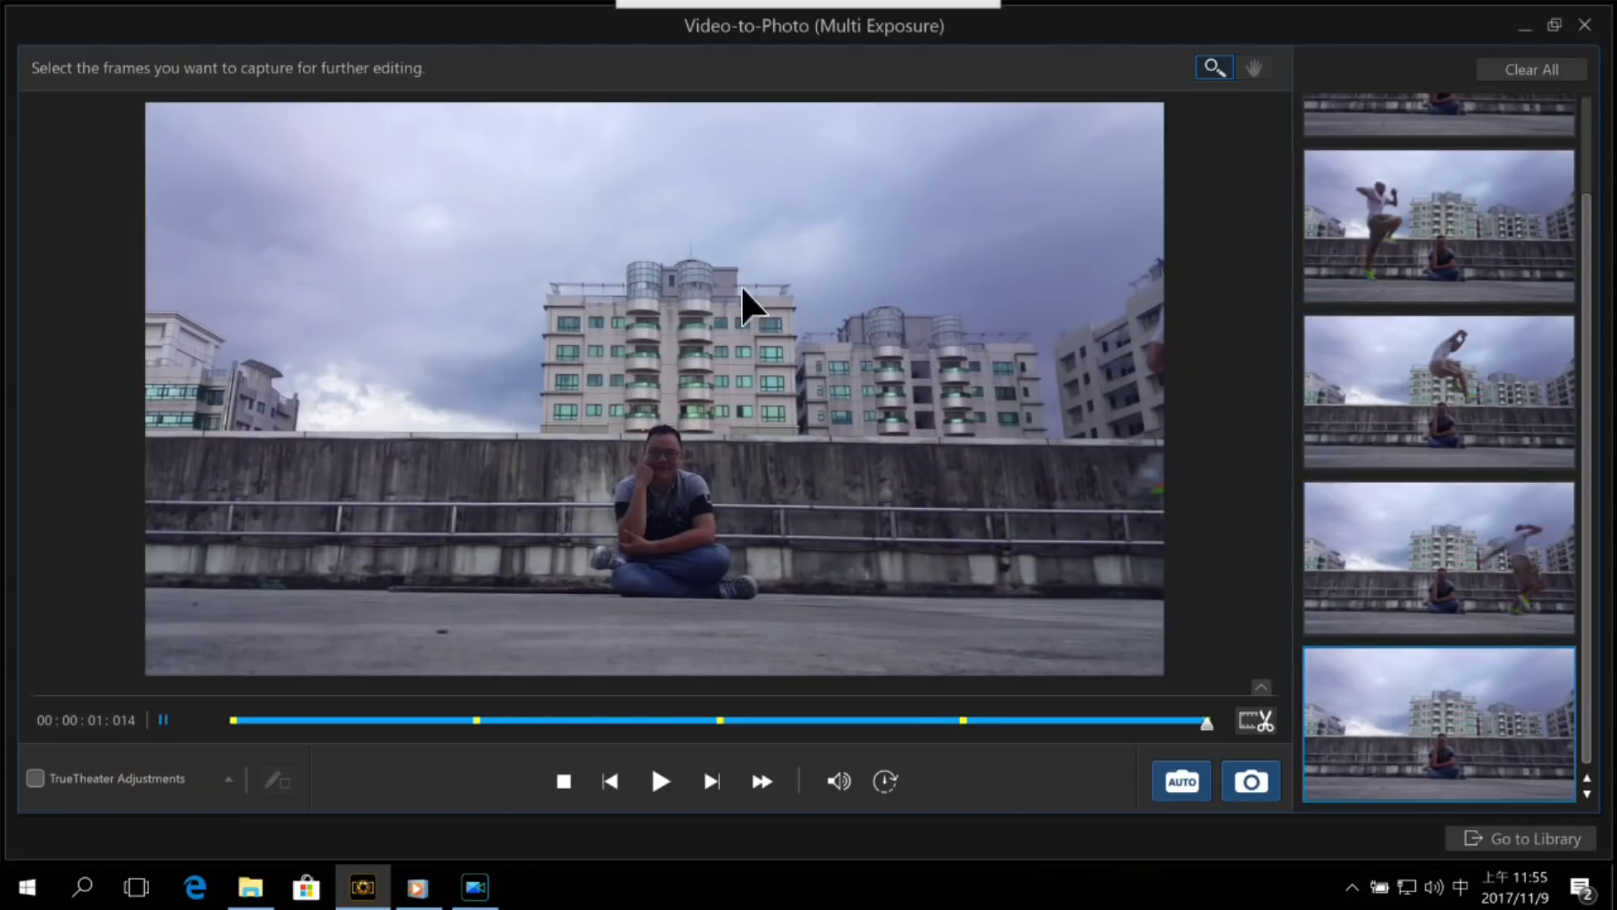
drag(1589, 245, 1589, 133)
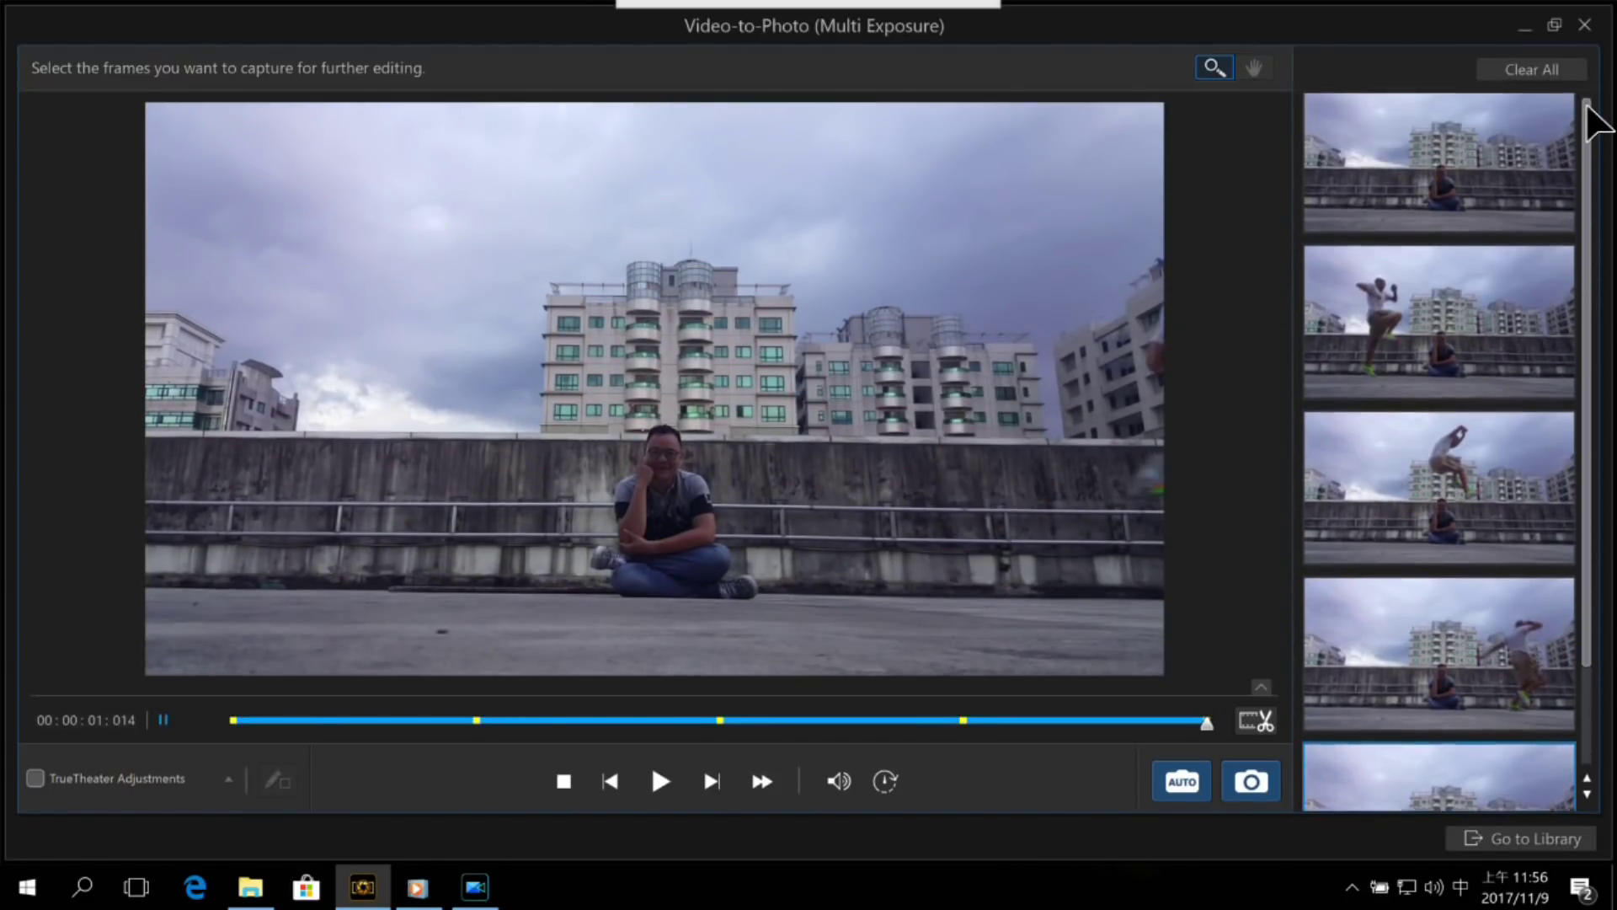
click(1558, 120)
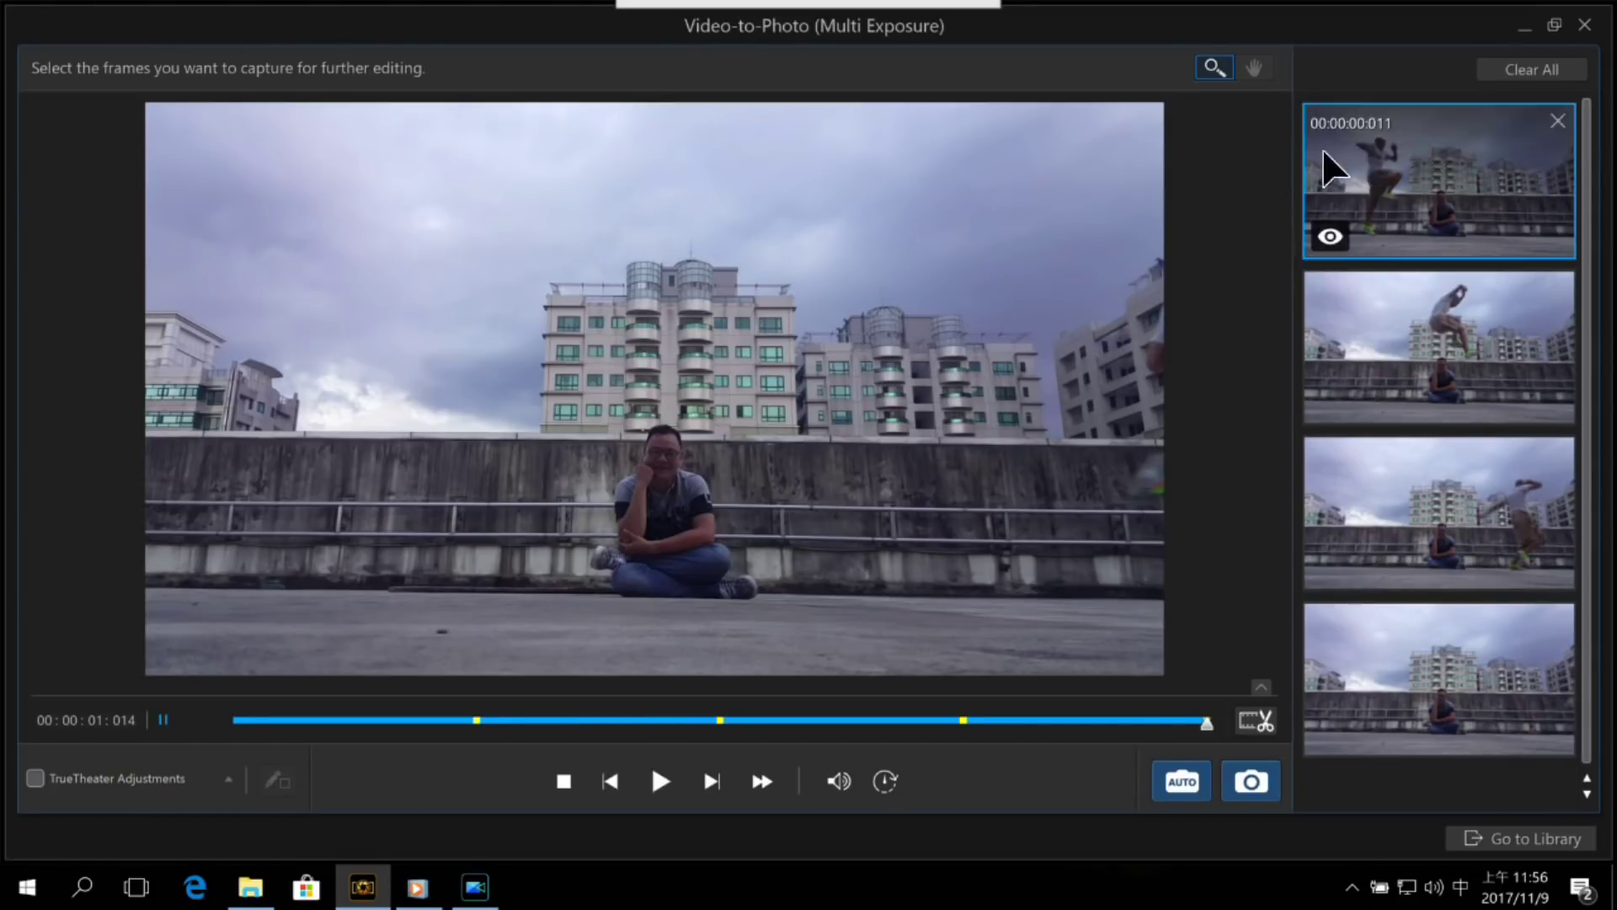
Step: Capture the clip's frame at 00:00:00:004, where the runner enters, and import the captured frames into Multi Exposure
mouse_move(334, 720)
mouse_down()
mouse_move(249, 720)
mouse_move(348, 727)
mouse_up()
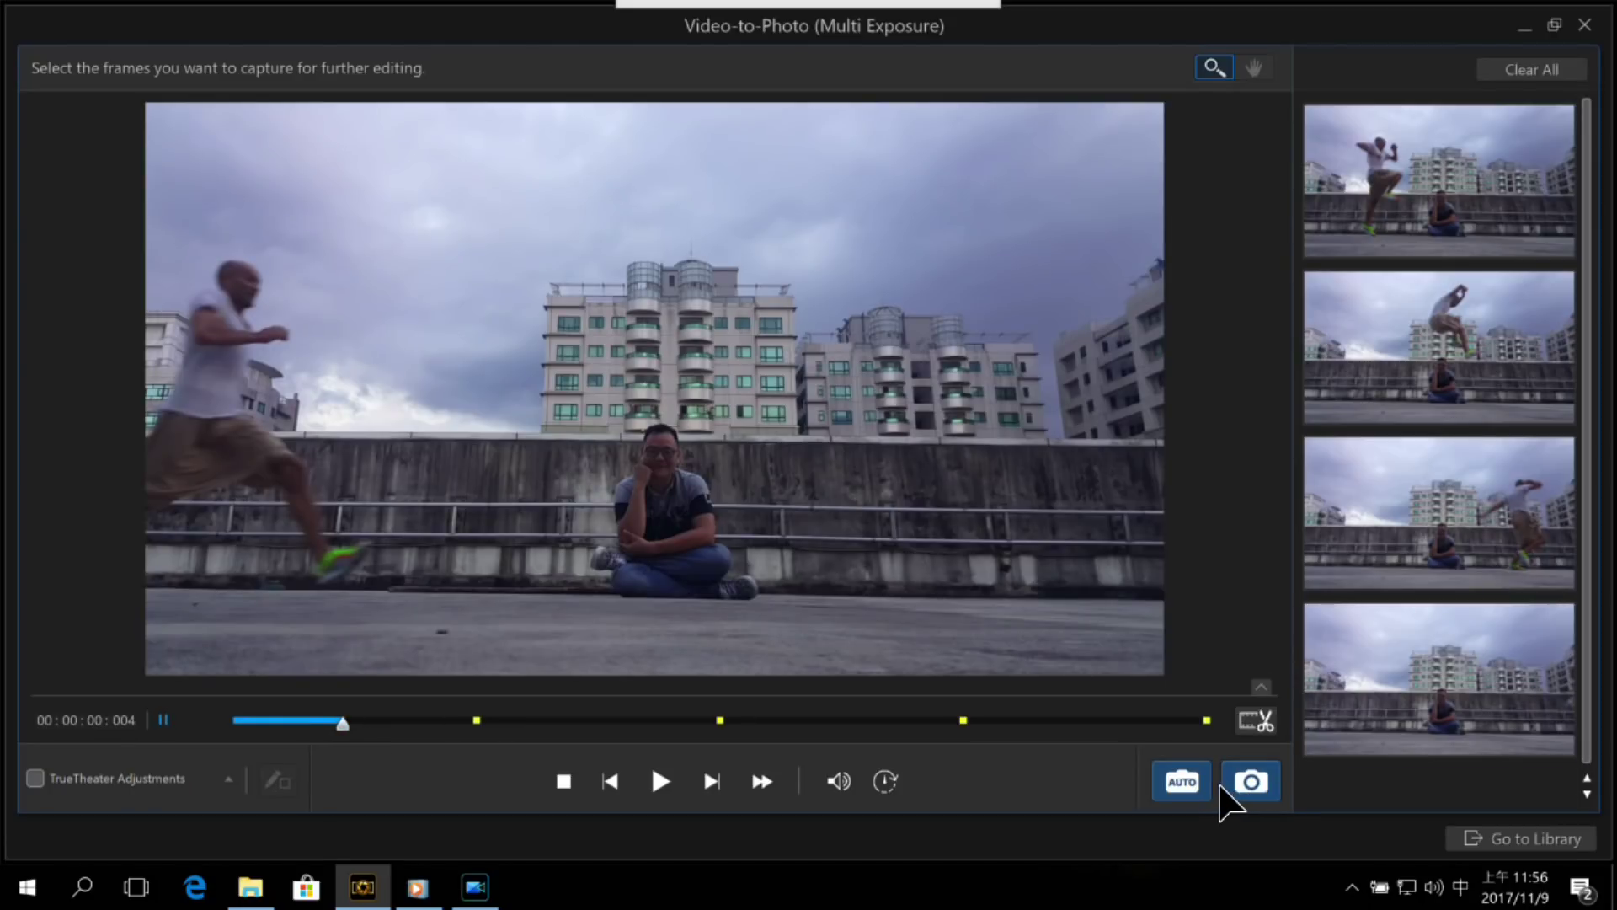
click(1252, 783)
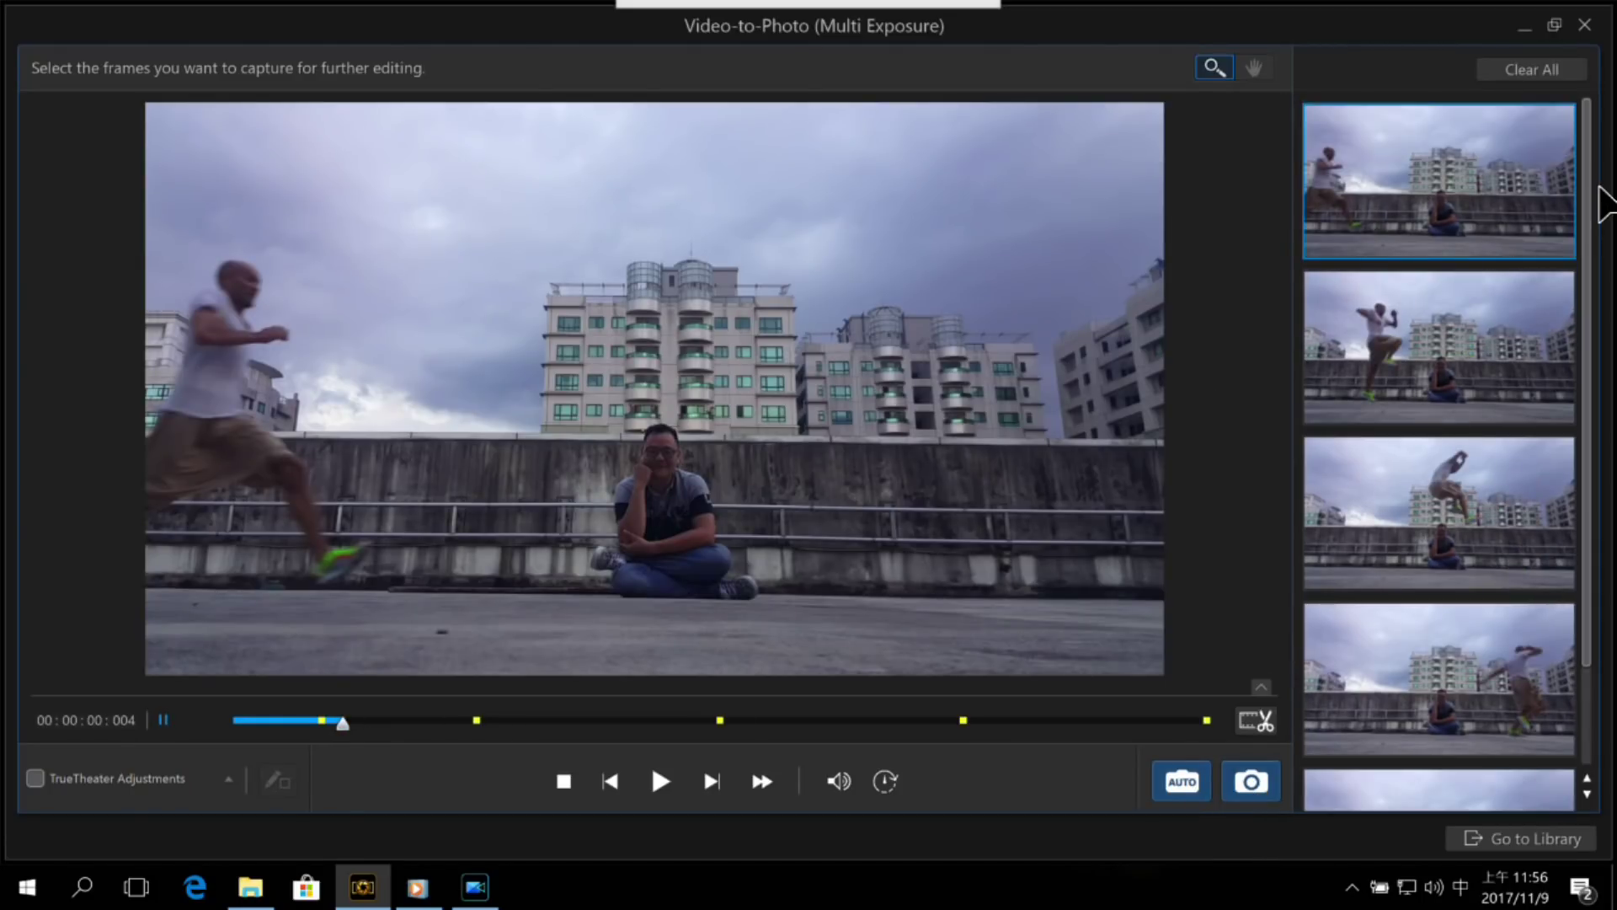
scroll(1599, 220, down, 2)
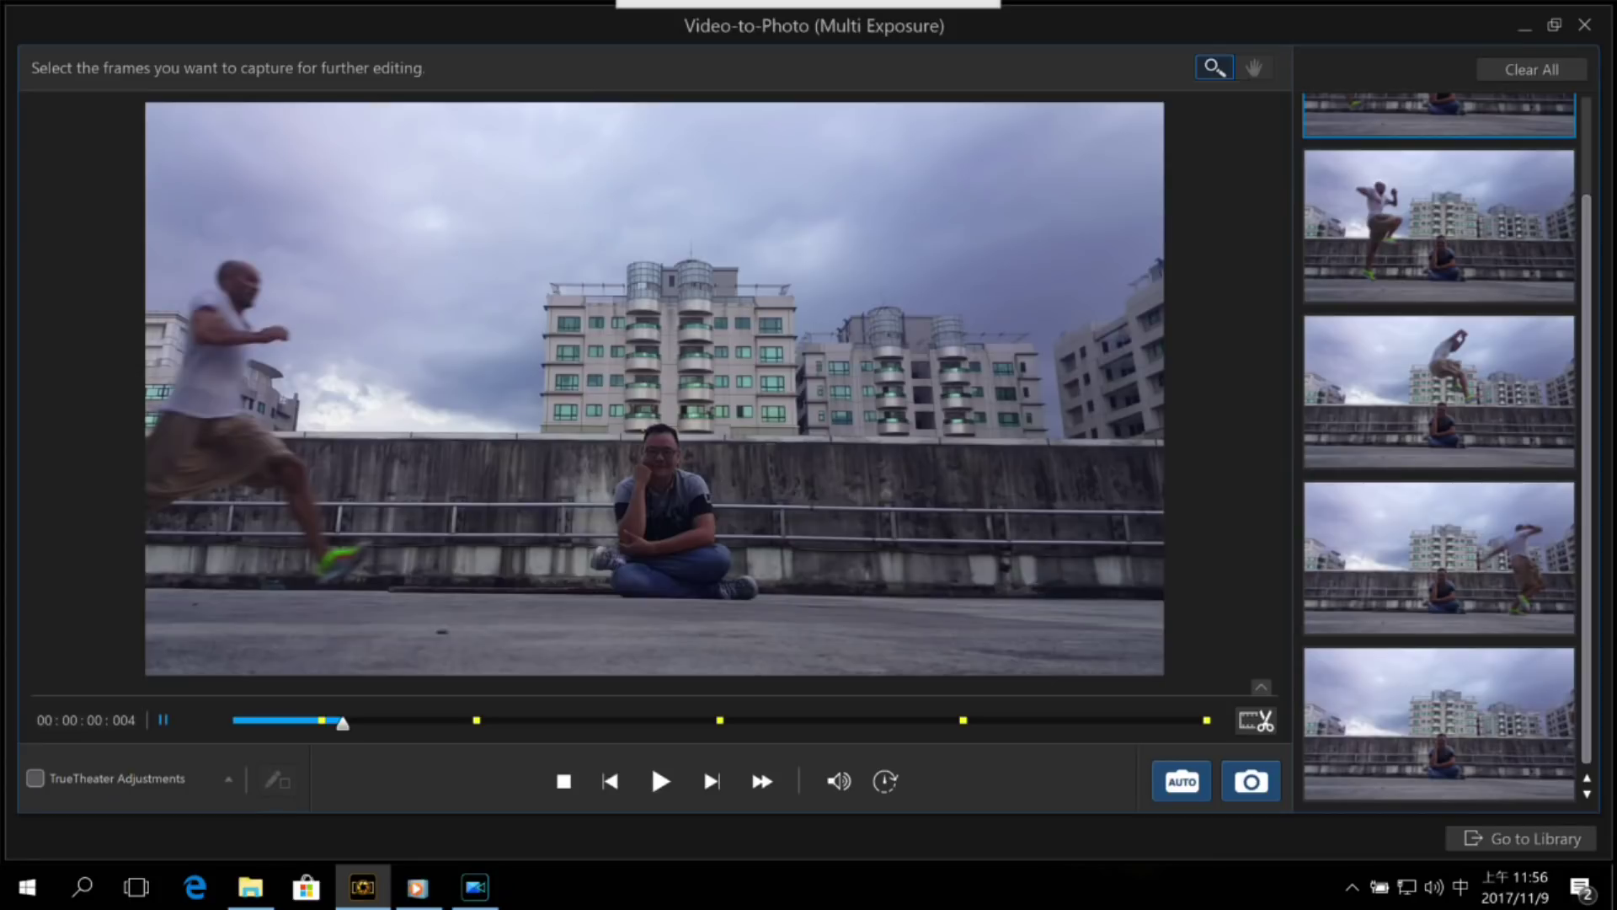
scroll(1480, 416, up, 2)
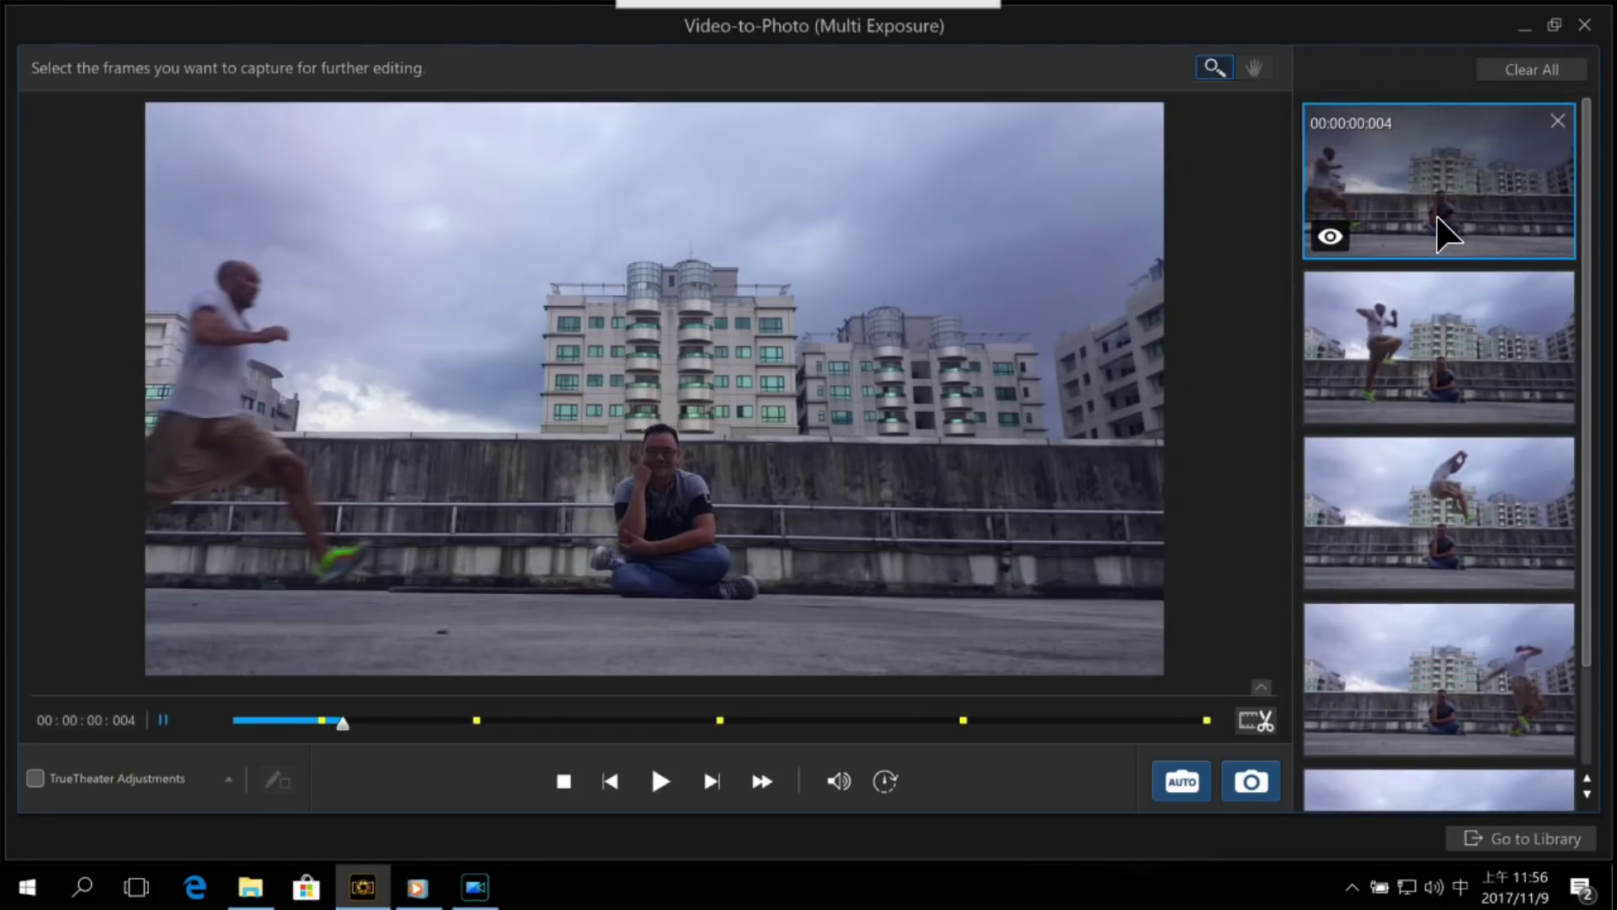
click(1538, 838)
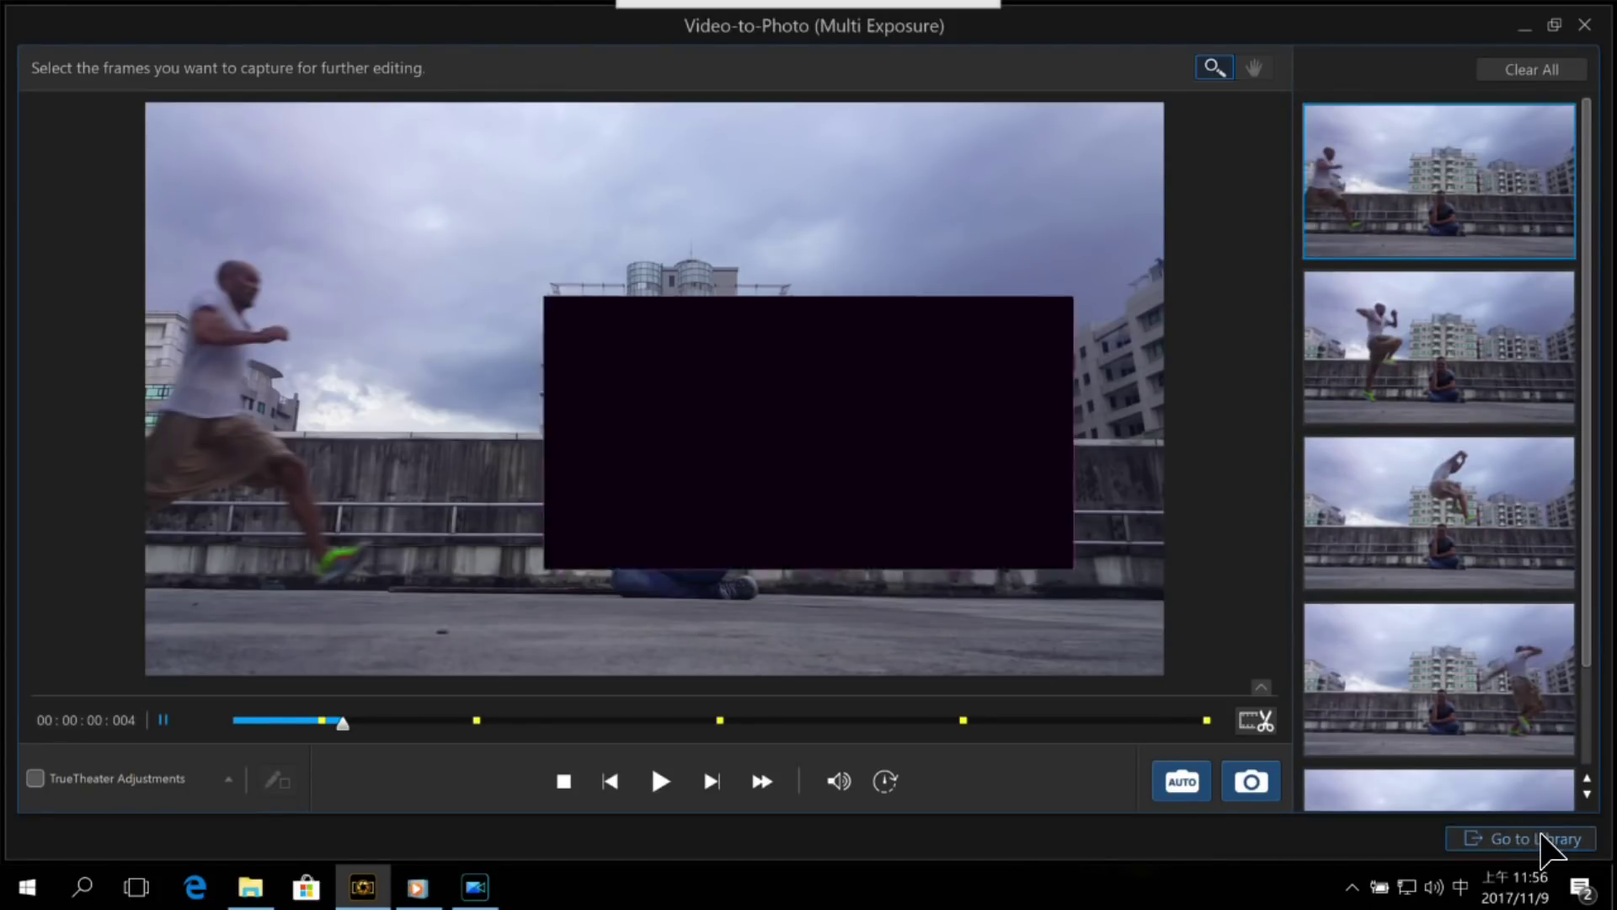
click(994, 545)
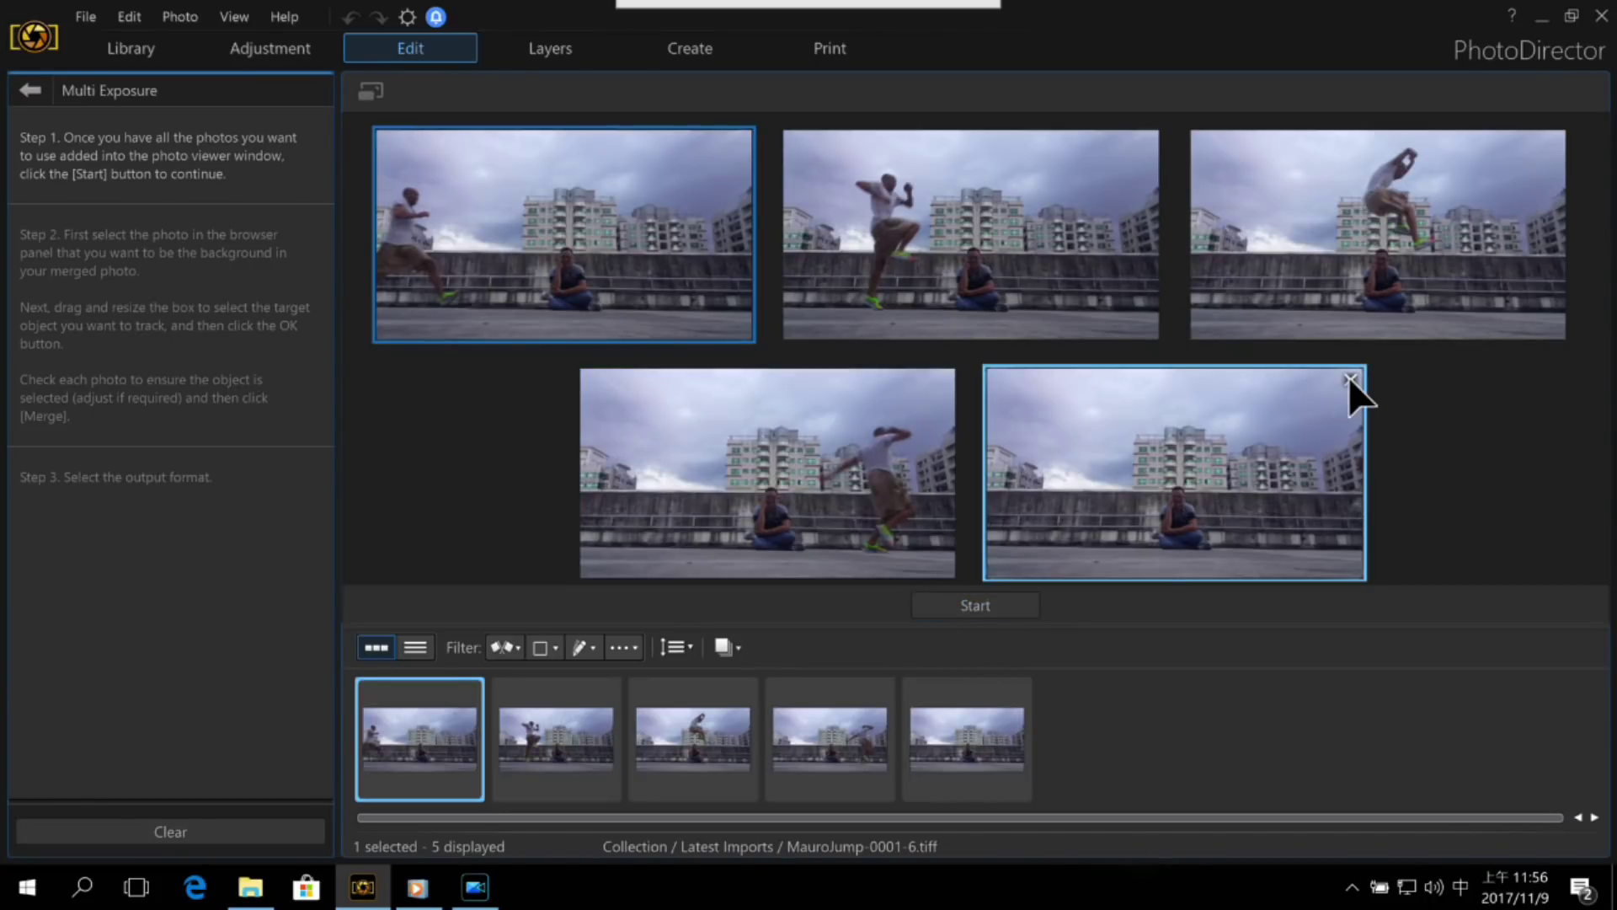
Step: Remove the frame without the runner from the multi exposure set and box the runner in the first frame as the tracking target
click(1350, 380)
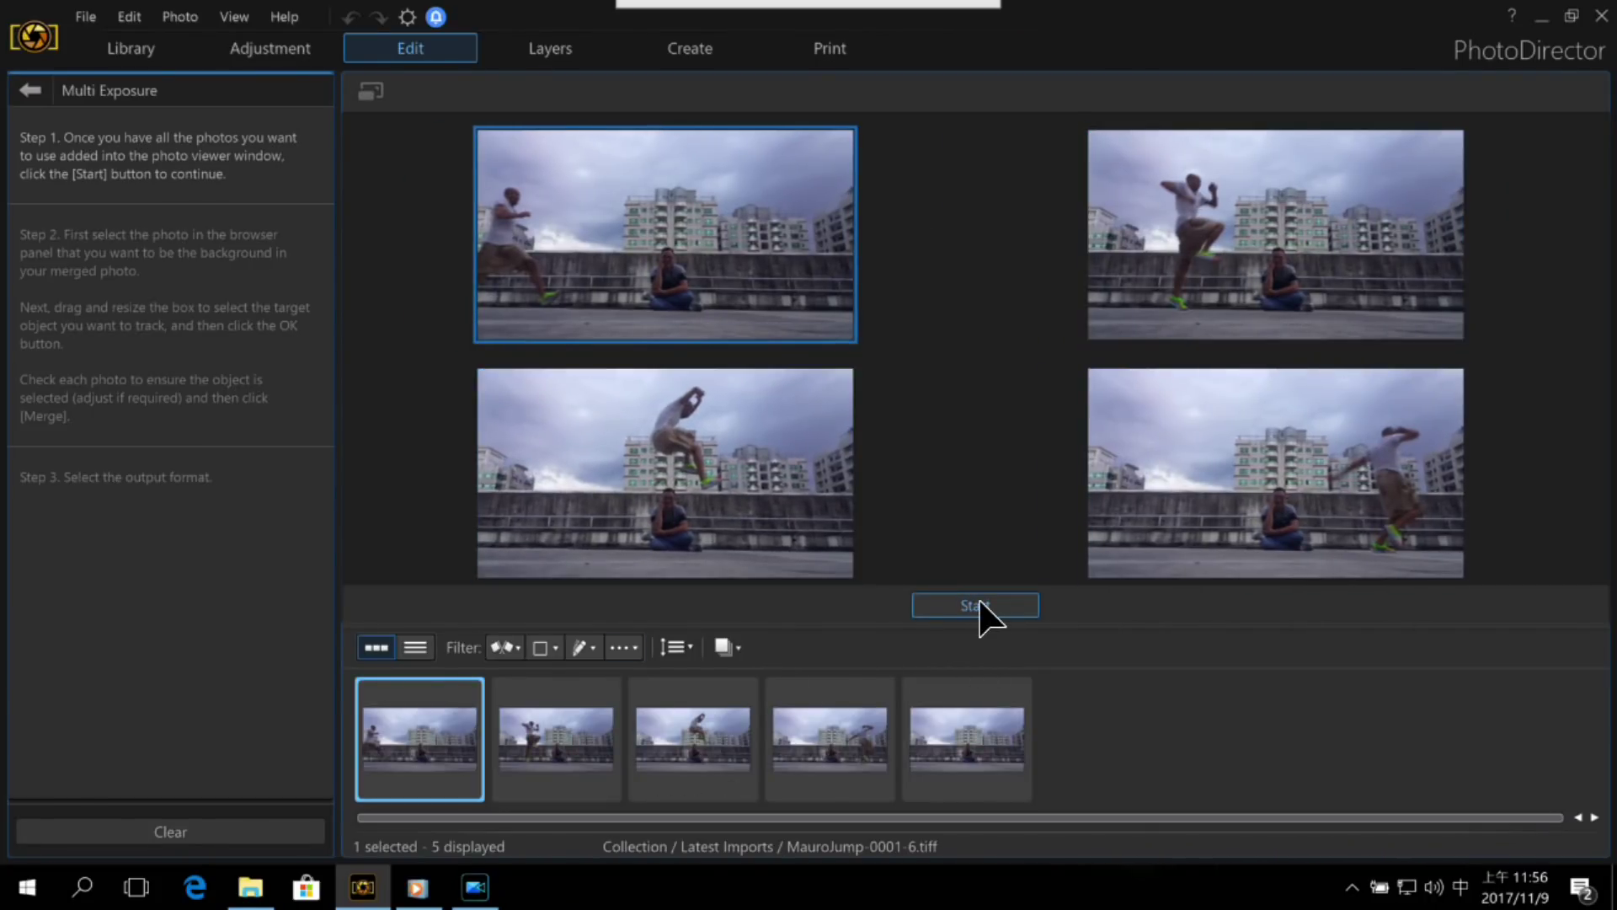
click(981, 608)
click(1024, 534)
drag(986, 337, 658, 260)
drag(730, 314, 761, 521)
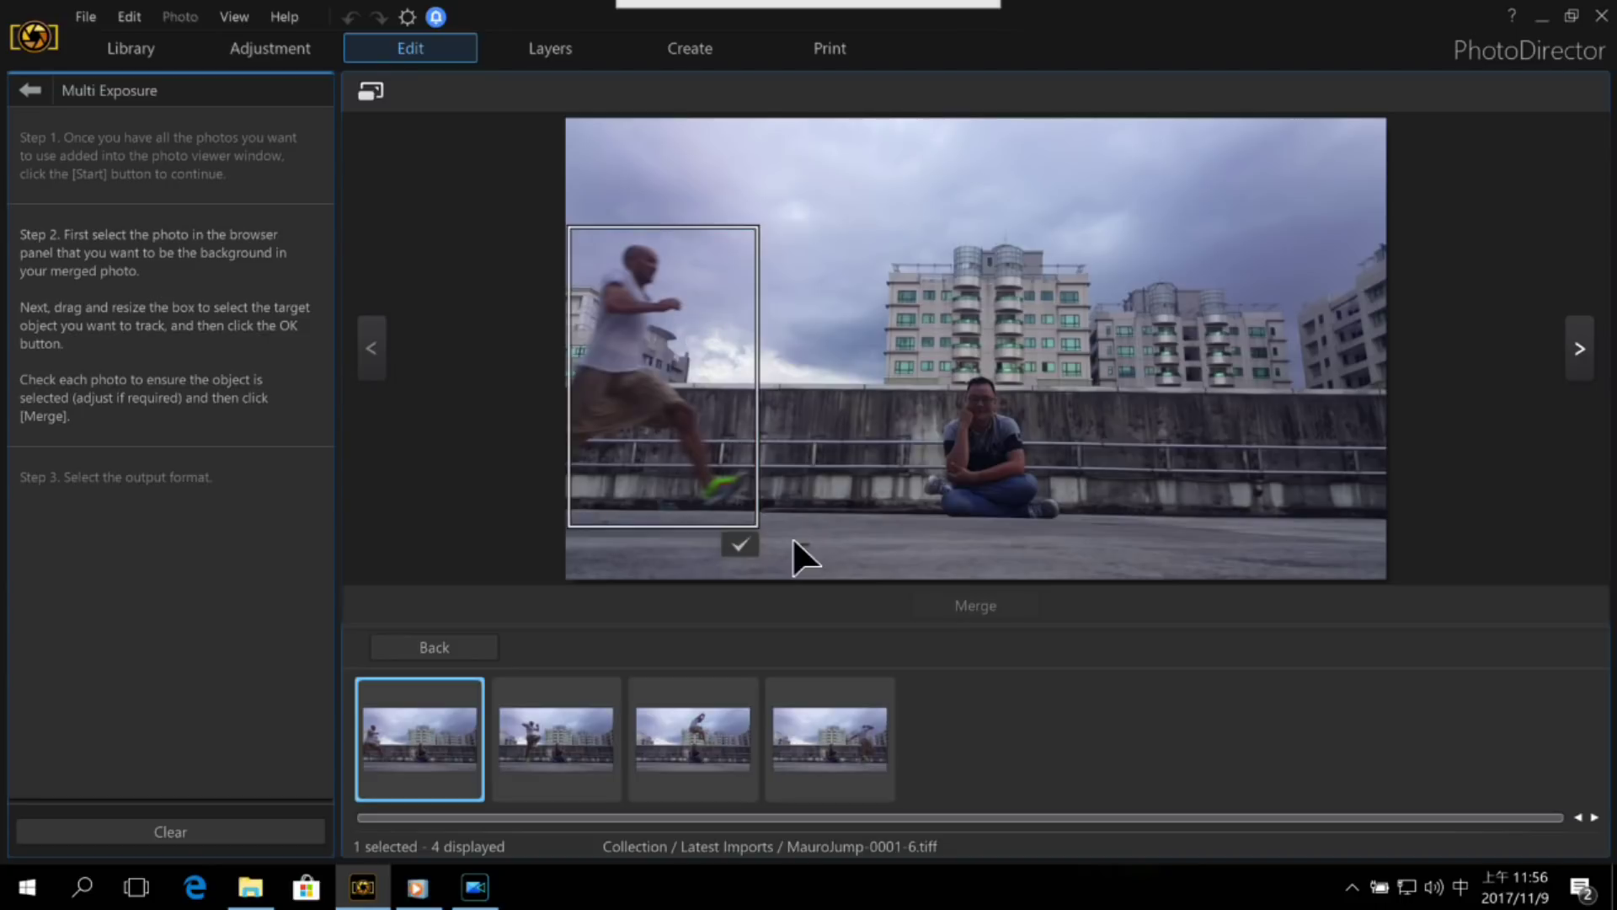
click(740, 545)
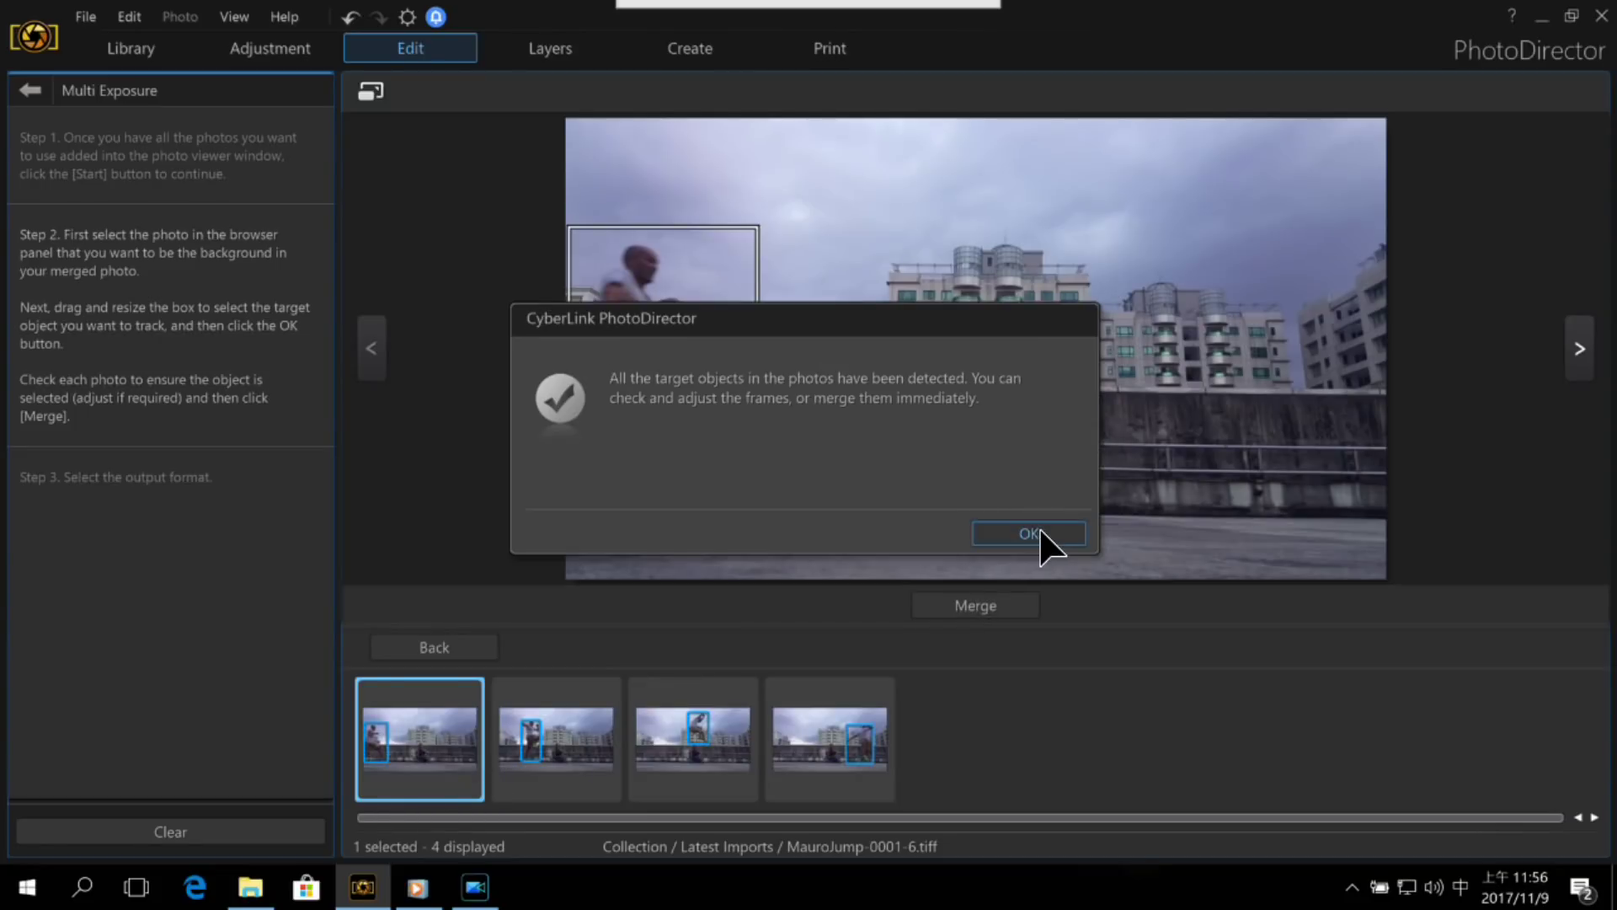
click(1033, 533)
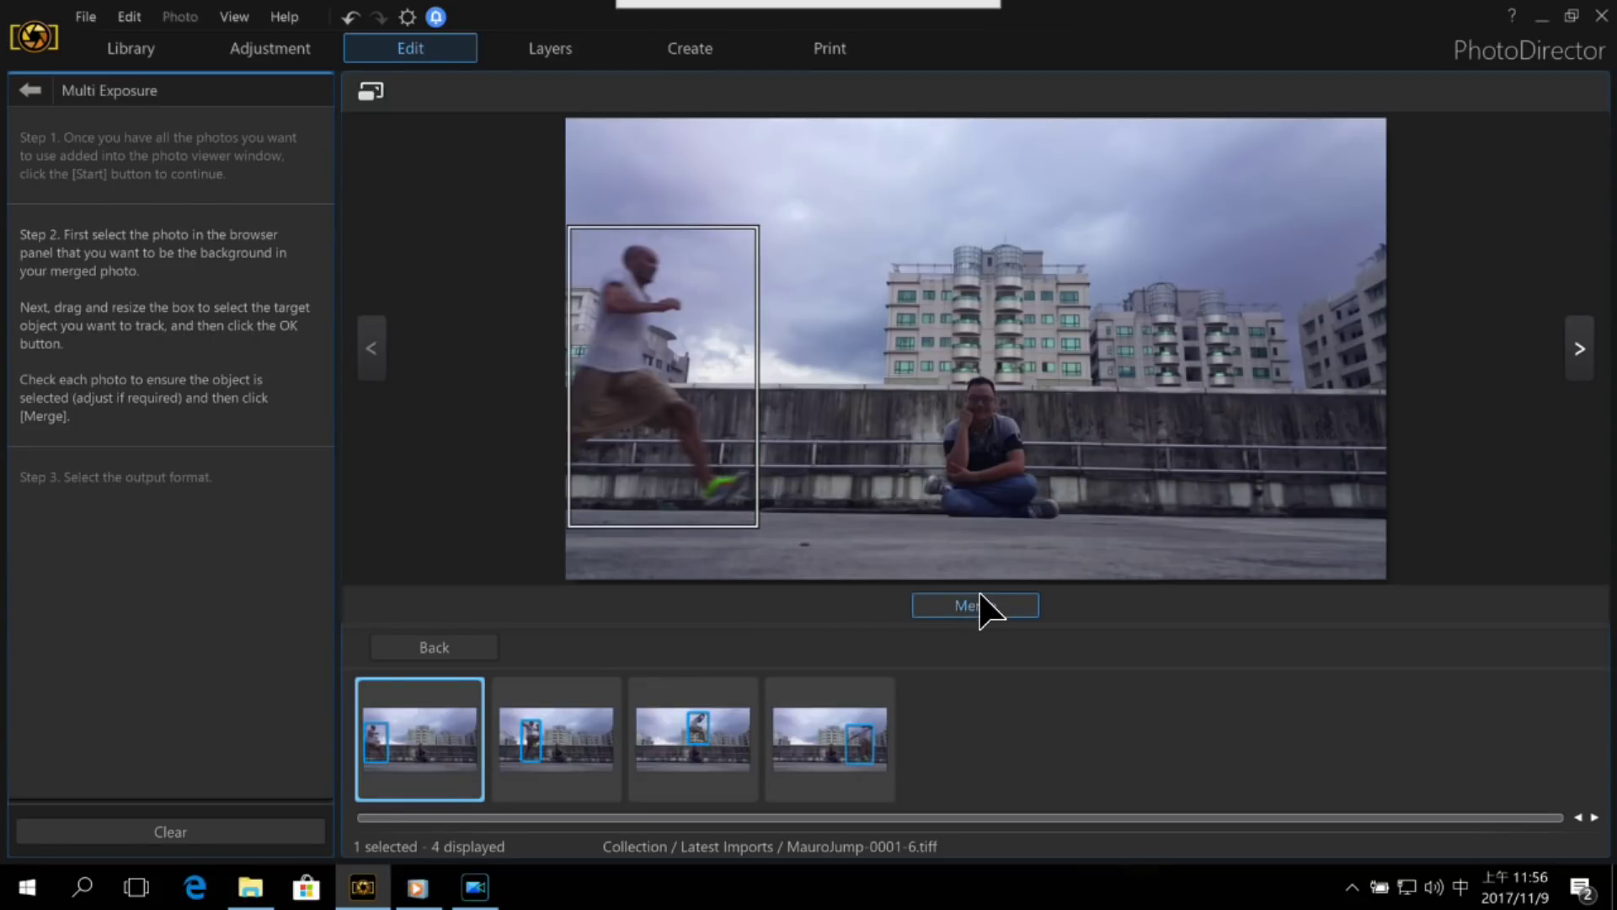
Step: Check the runner's selection box in the other frames, select the first frame as the background, and merge the frames
click(589, 758)
click(707, 745)
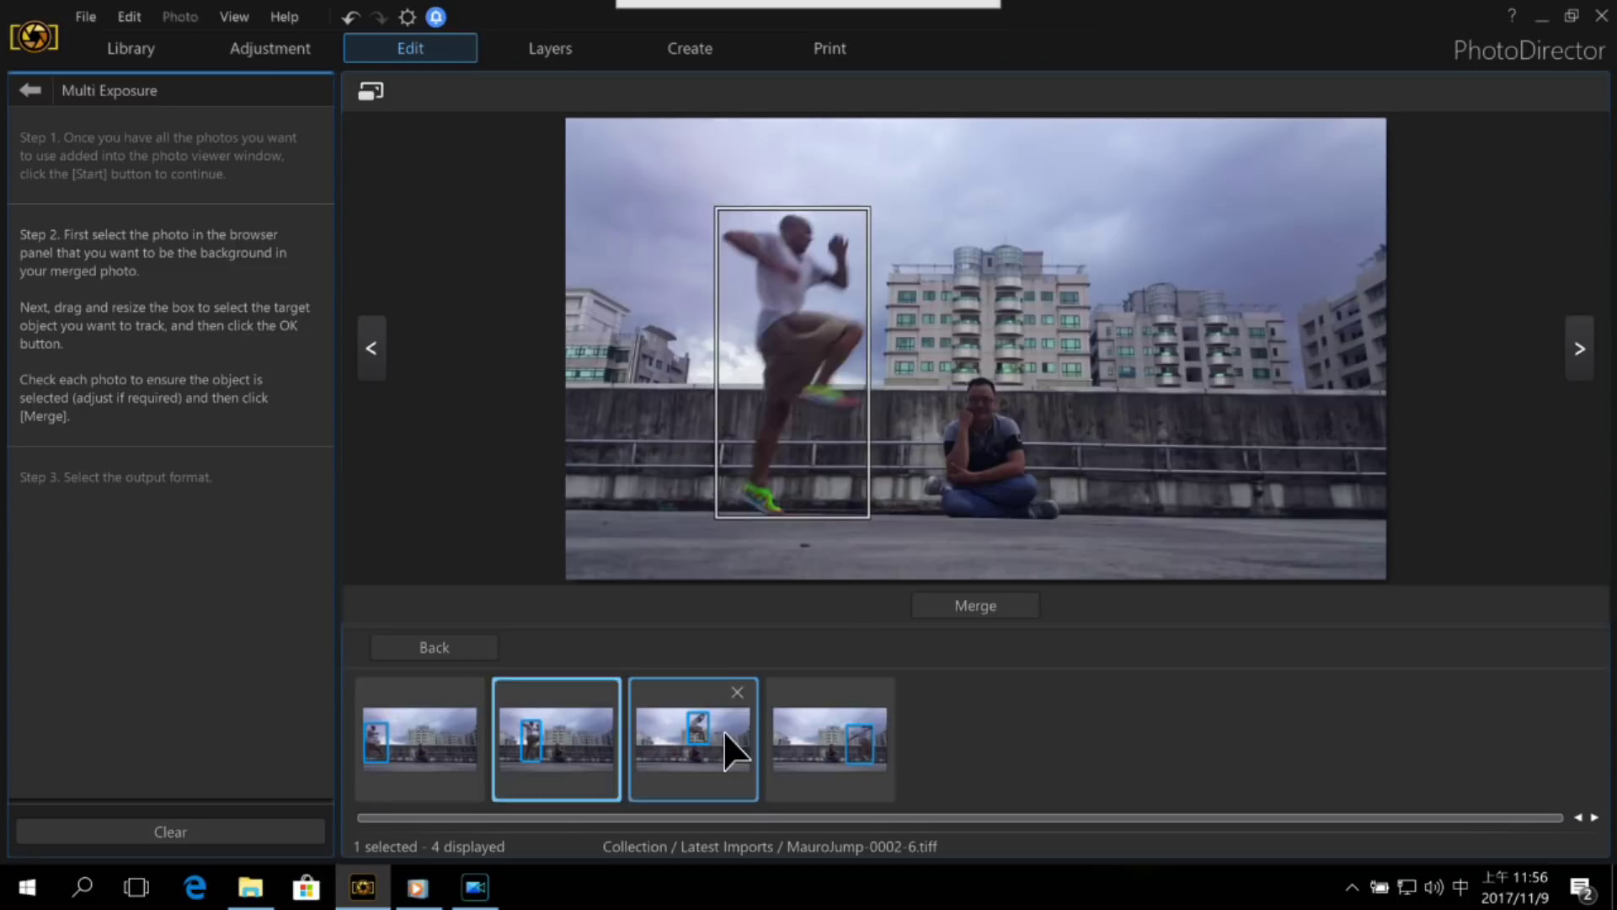
click(836, 722)
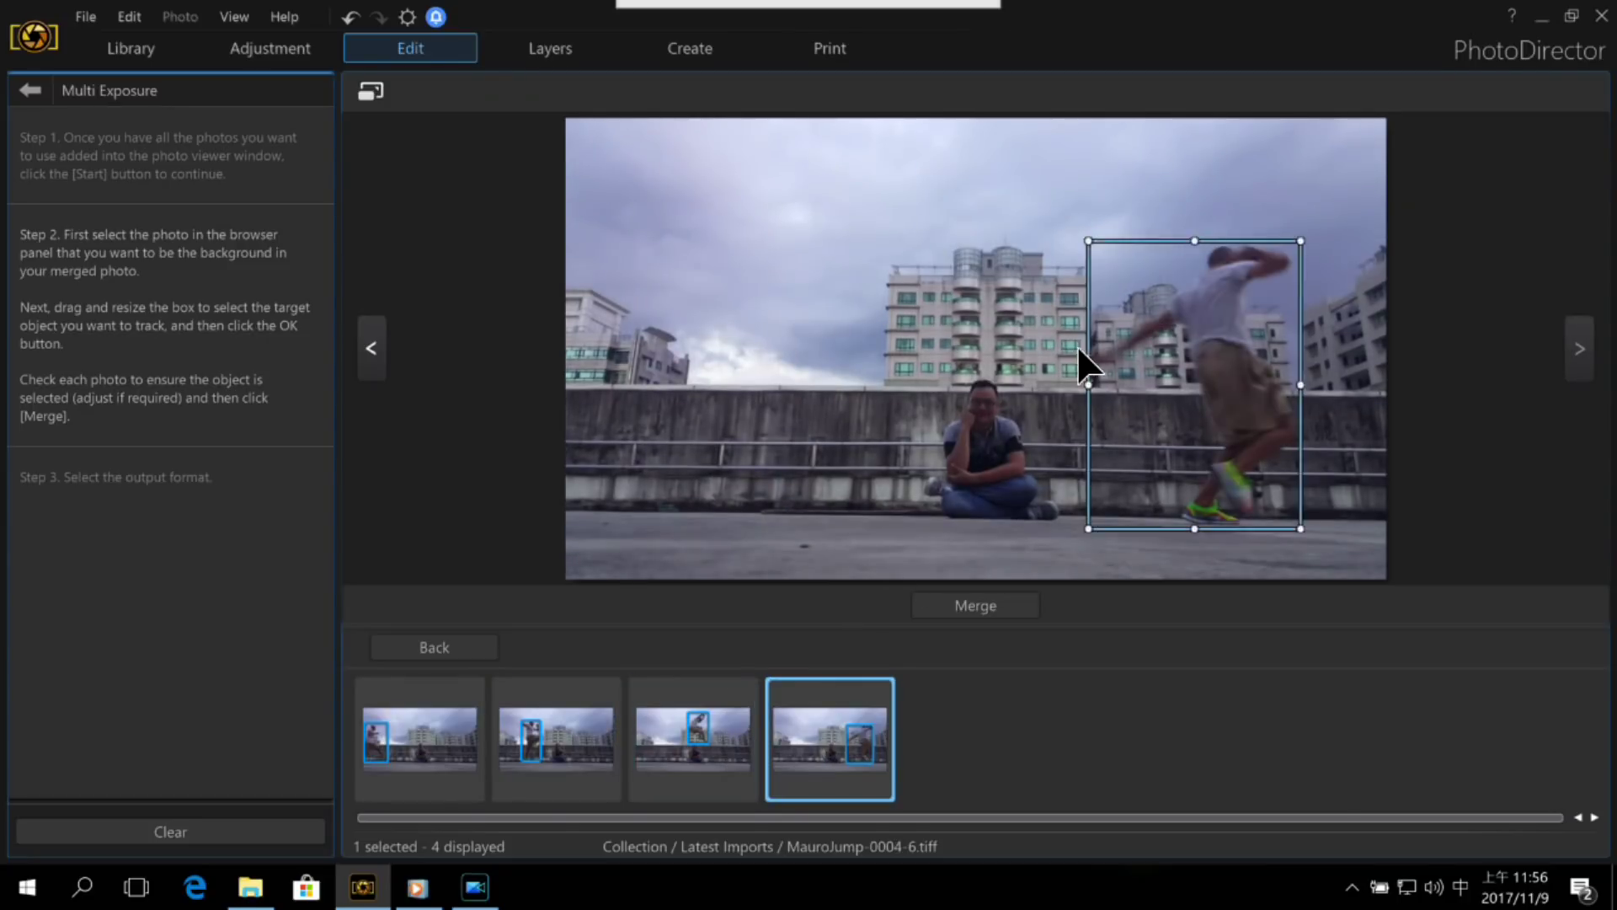
click(433, 765)
click(984, 604)
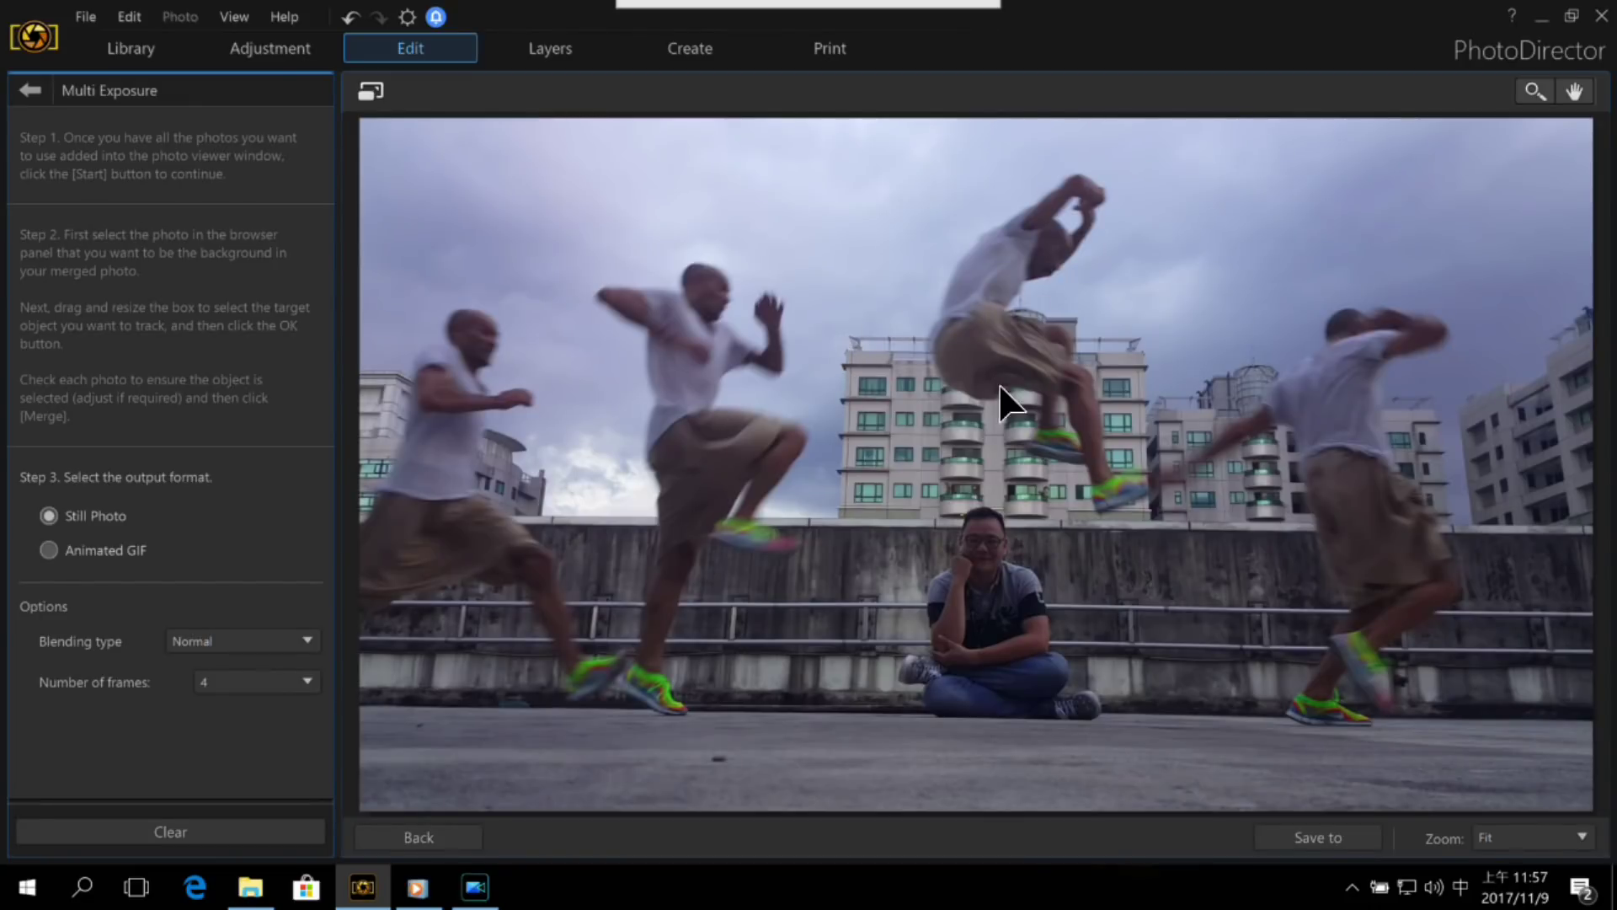
Step: Set the multi exposure output format to Animated GIF and play the animation preview
click(74, 551)
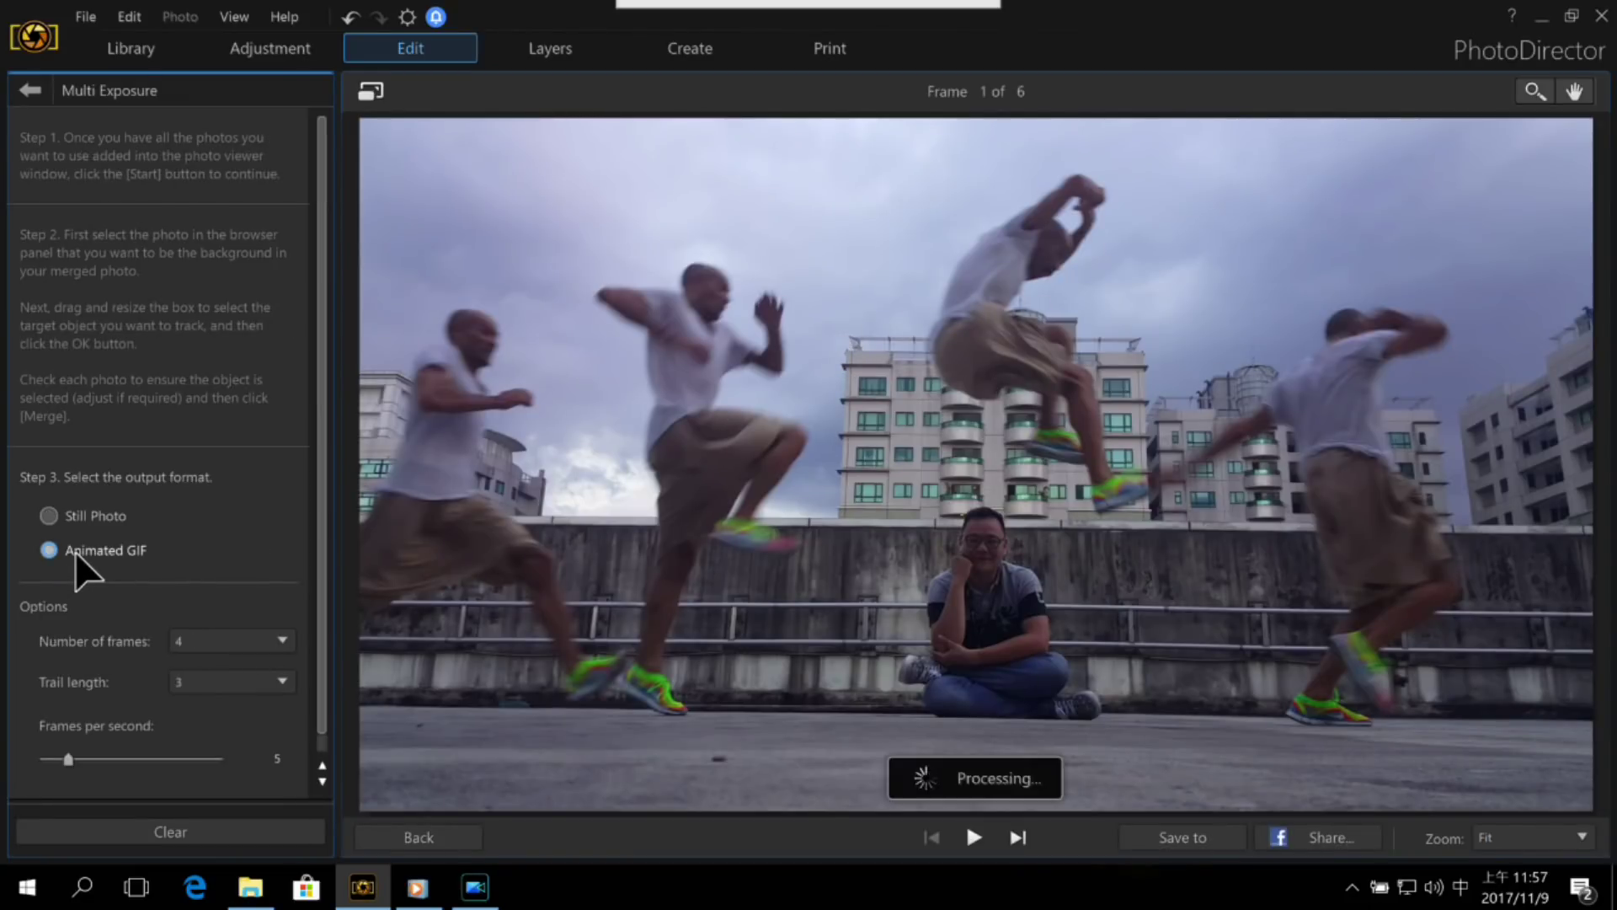
click(974, 838)
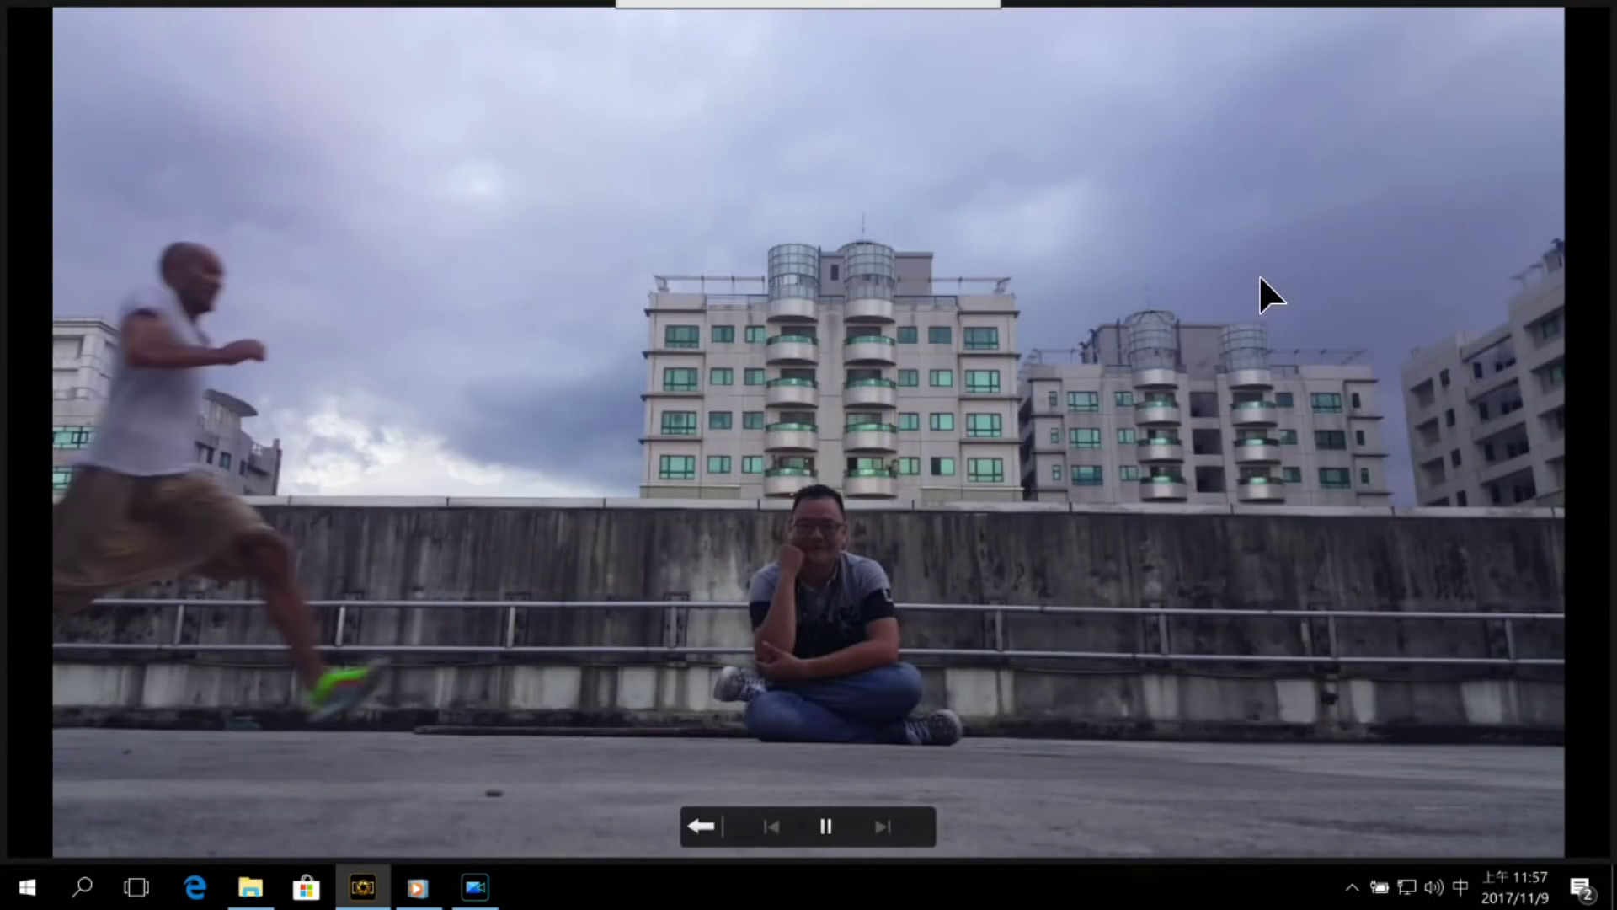
click(702, 827)
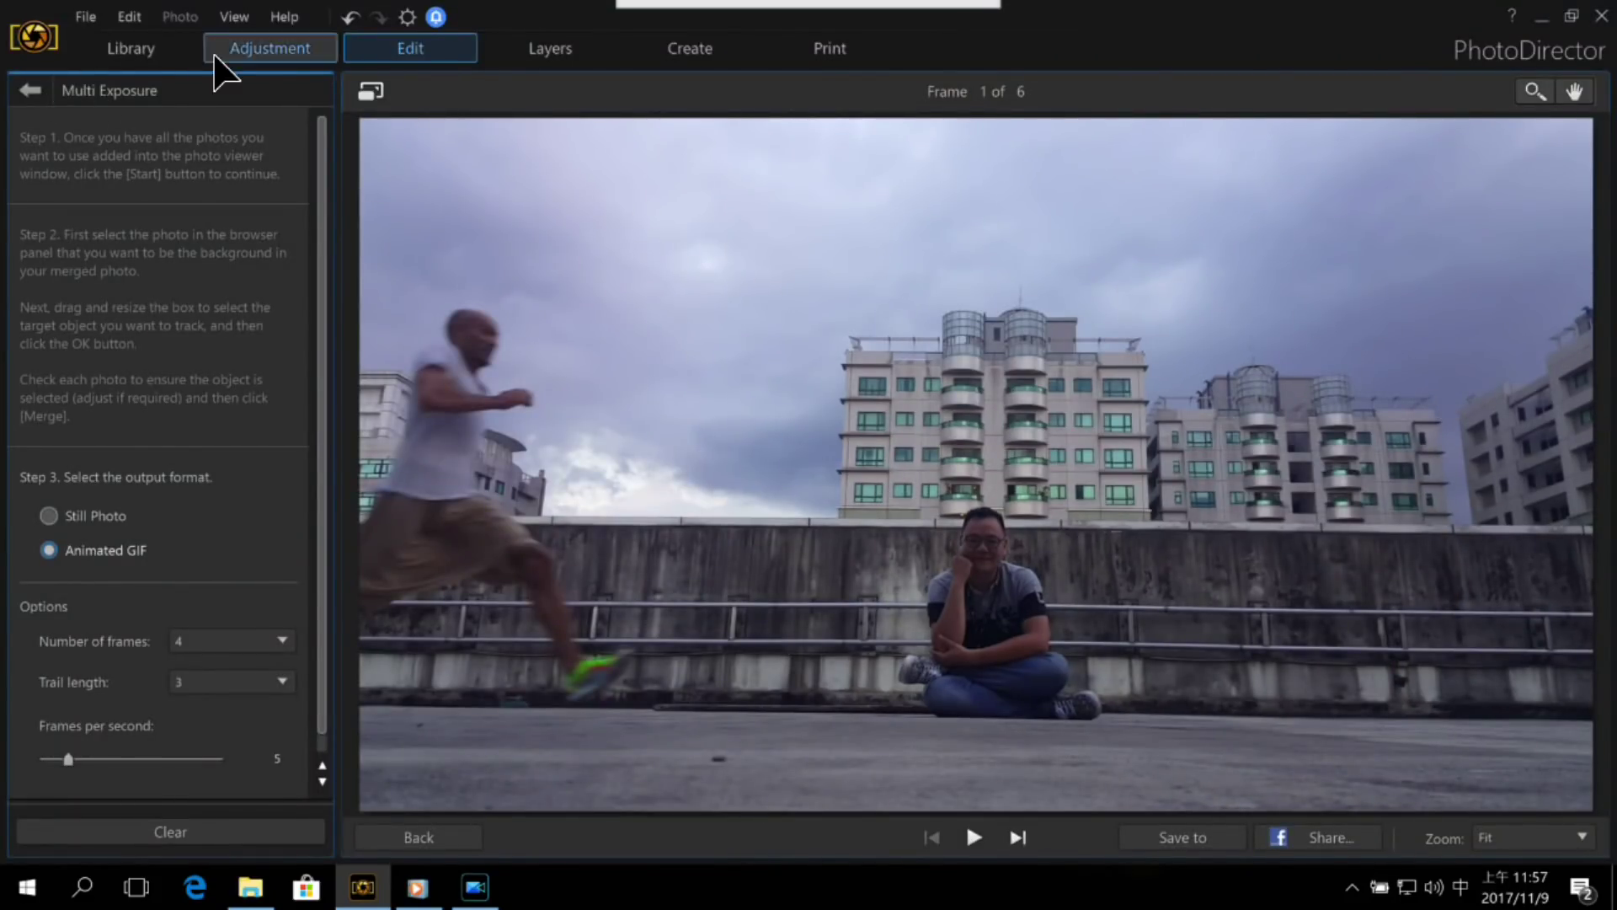
Step: Leave Multi Exposure without saving the edits and return to the library
click(34, 89)
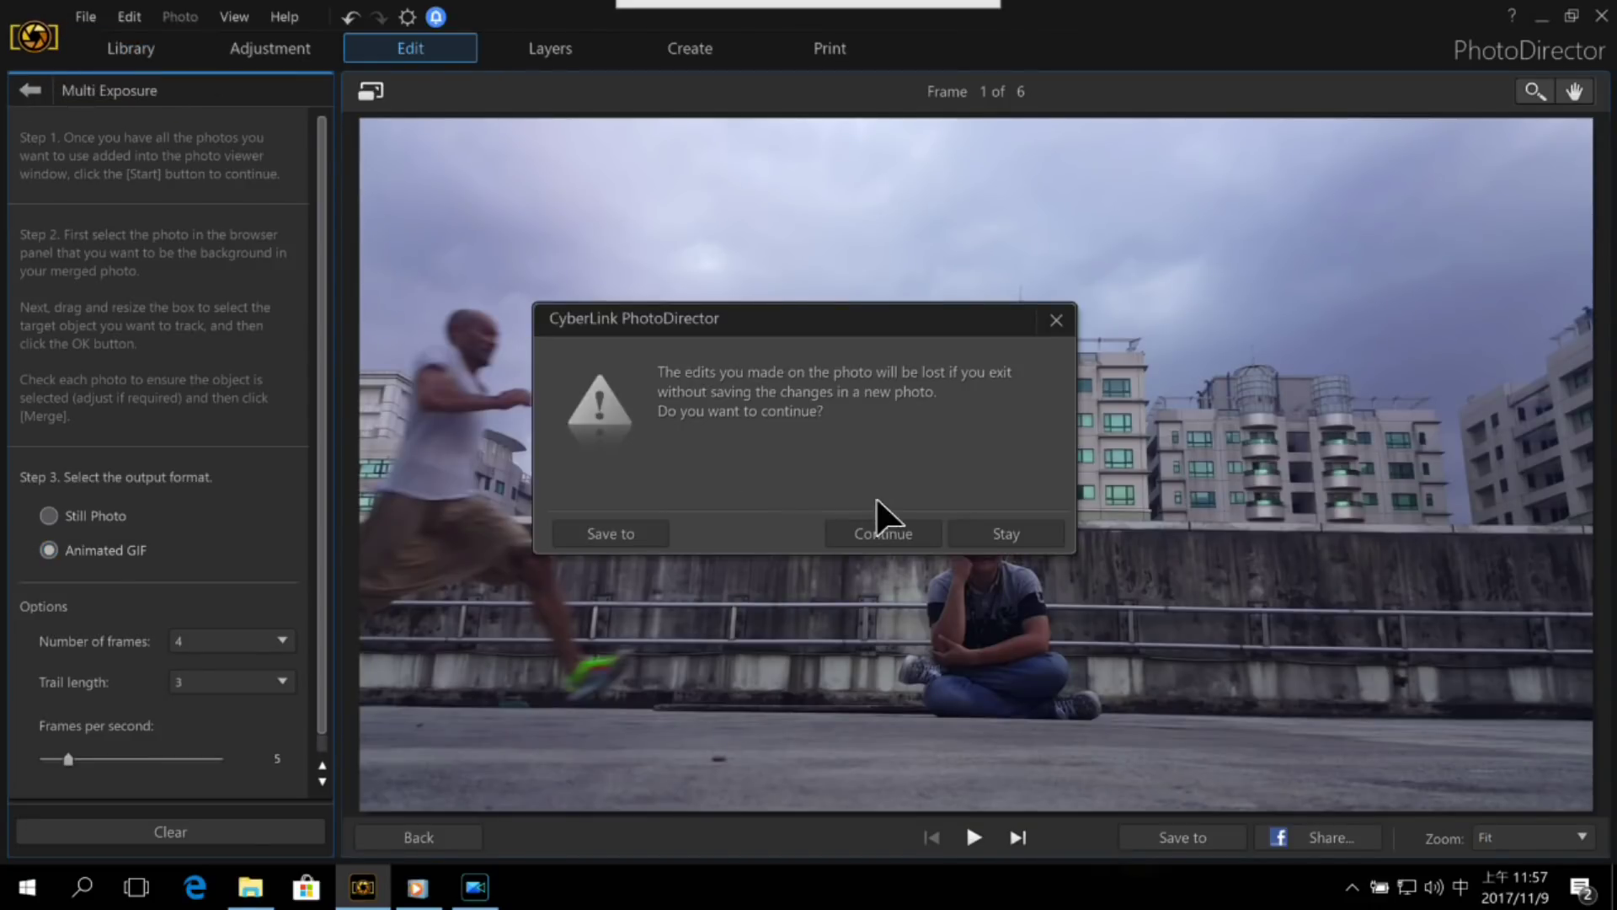
click(917, 526)
click(153, 57)
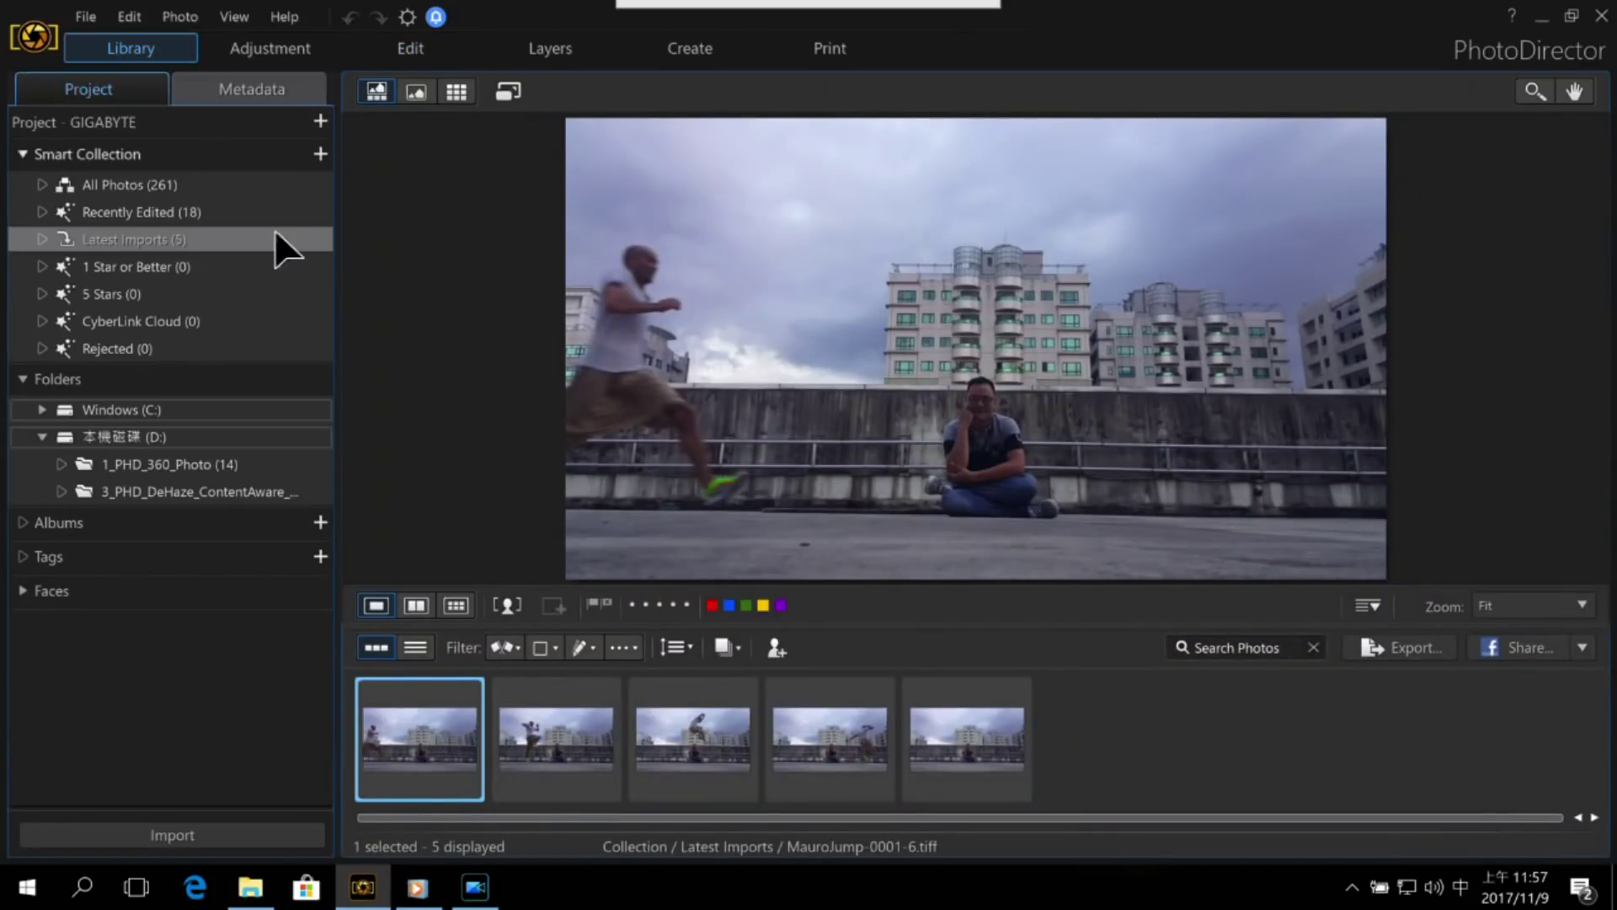
Step: Open the Motion_Stills_101_timelapse video in Video-to-Photo for creating a Motion Still and play the clip
click(190, 839)
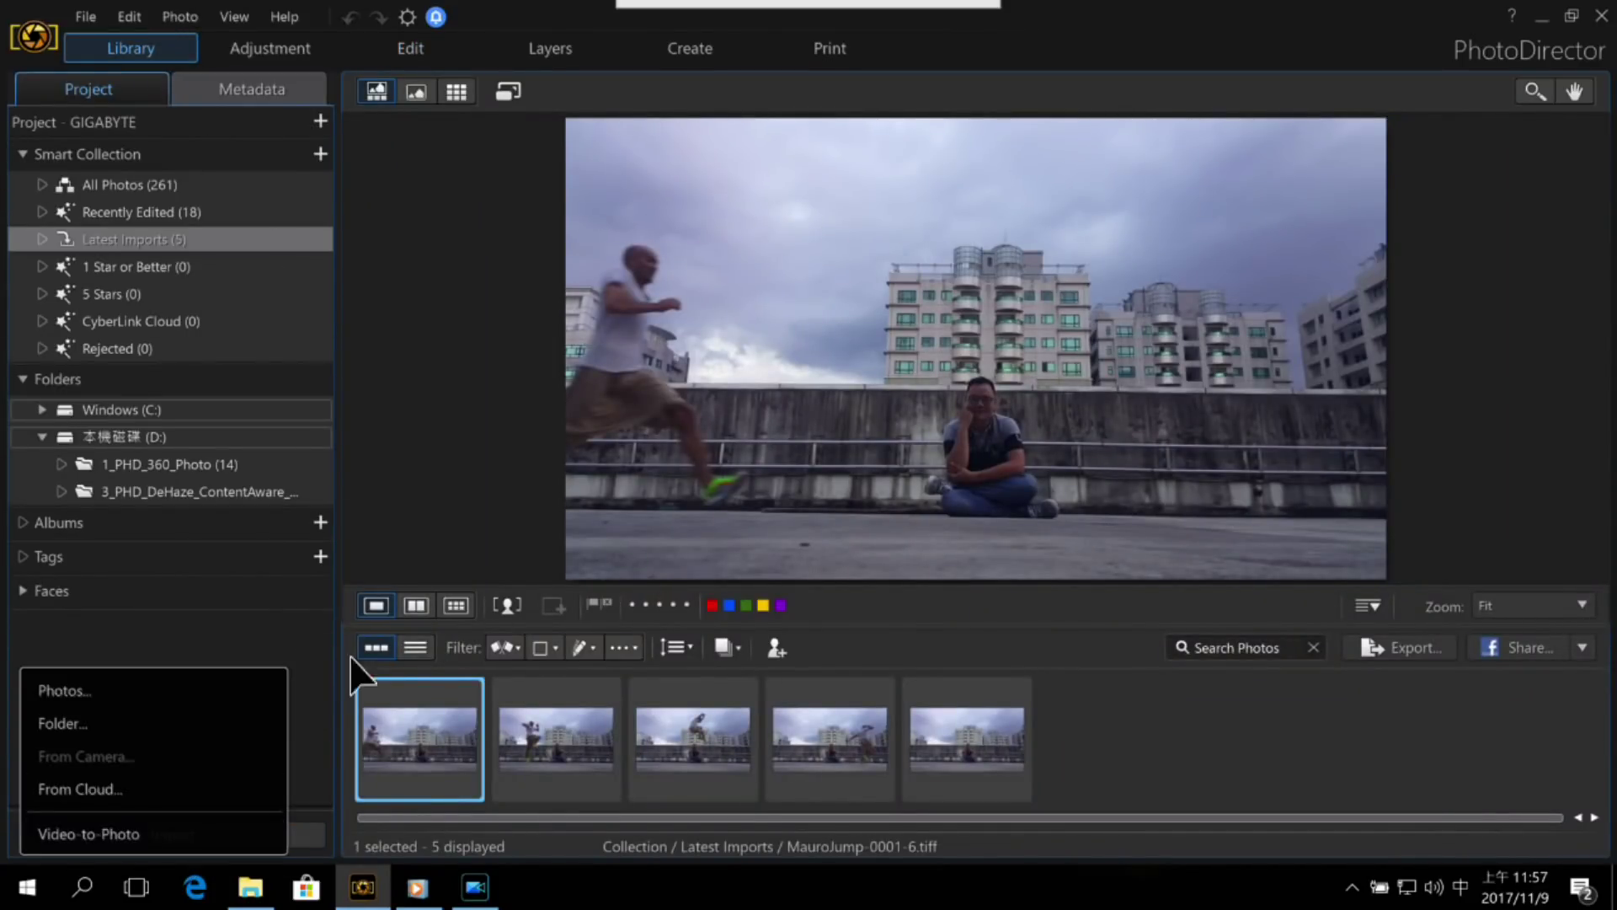
click(118, 835)
double_click(543, 181)
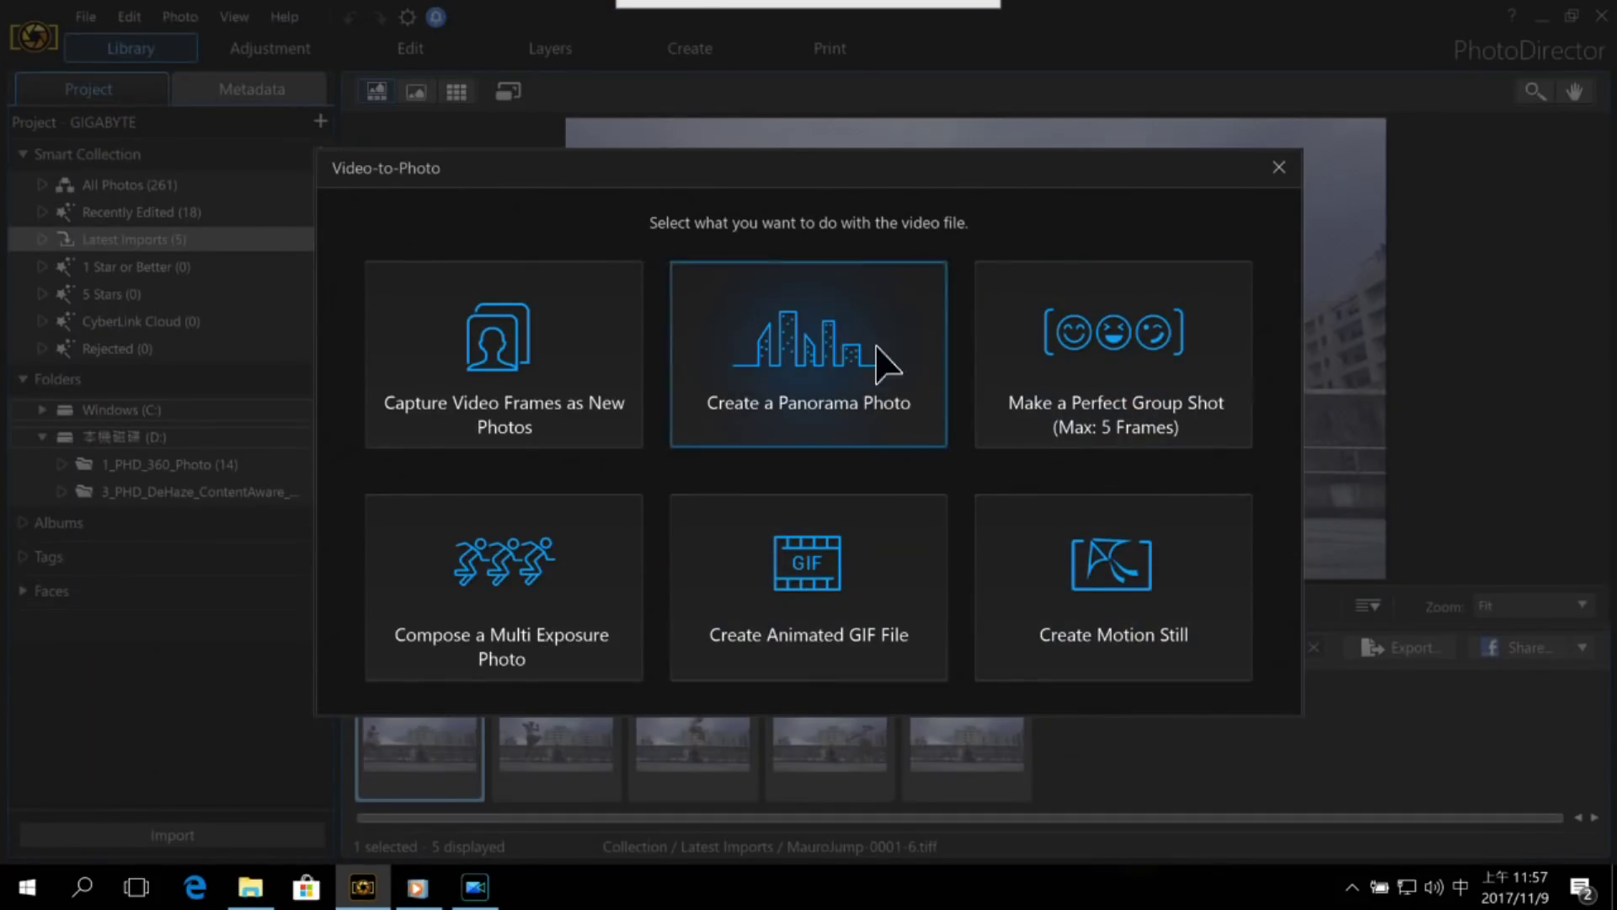
click(1213, 580)
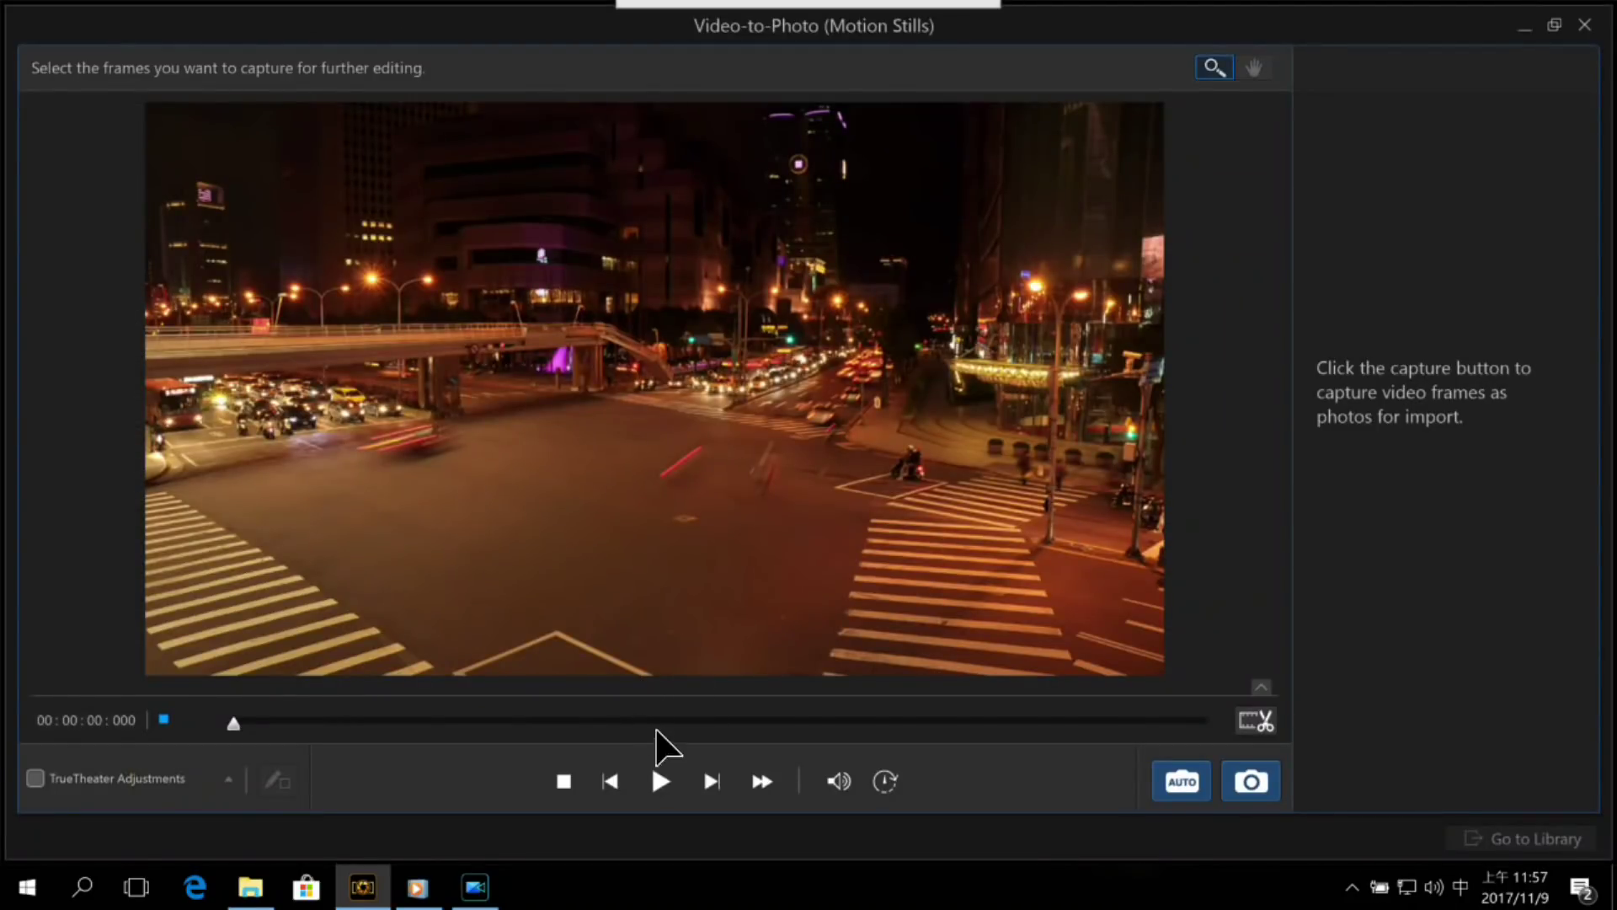
click(662, 783)
Step: Auto-capture 10 frames from the video and import them as photos using the suggested folder
click(1200, 788)
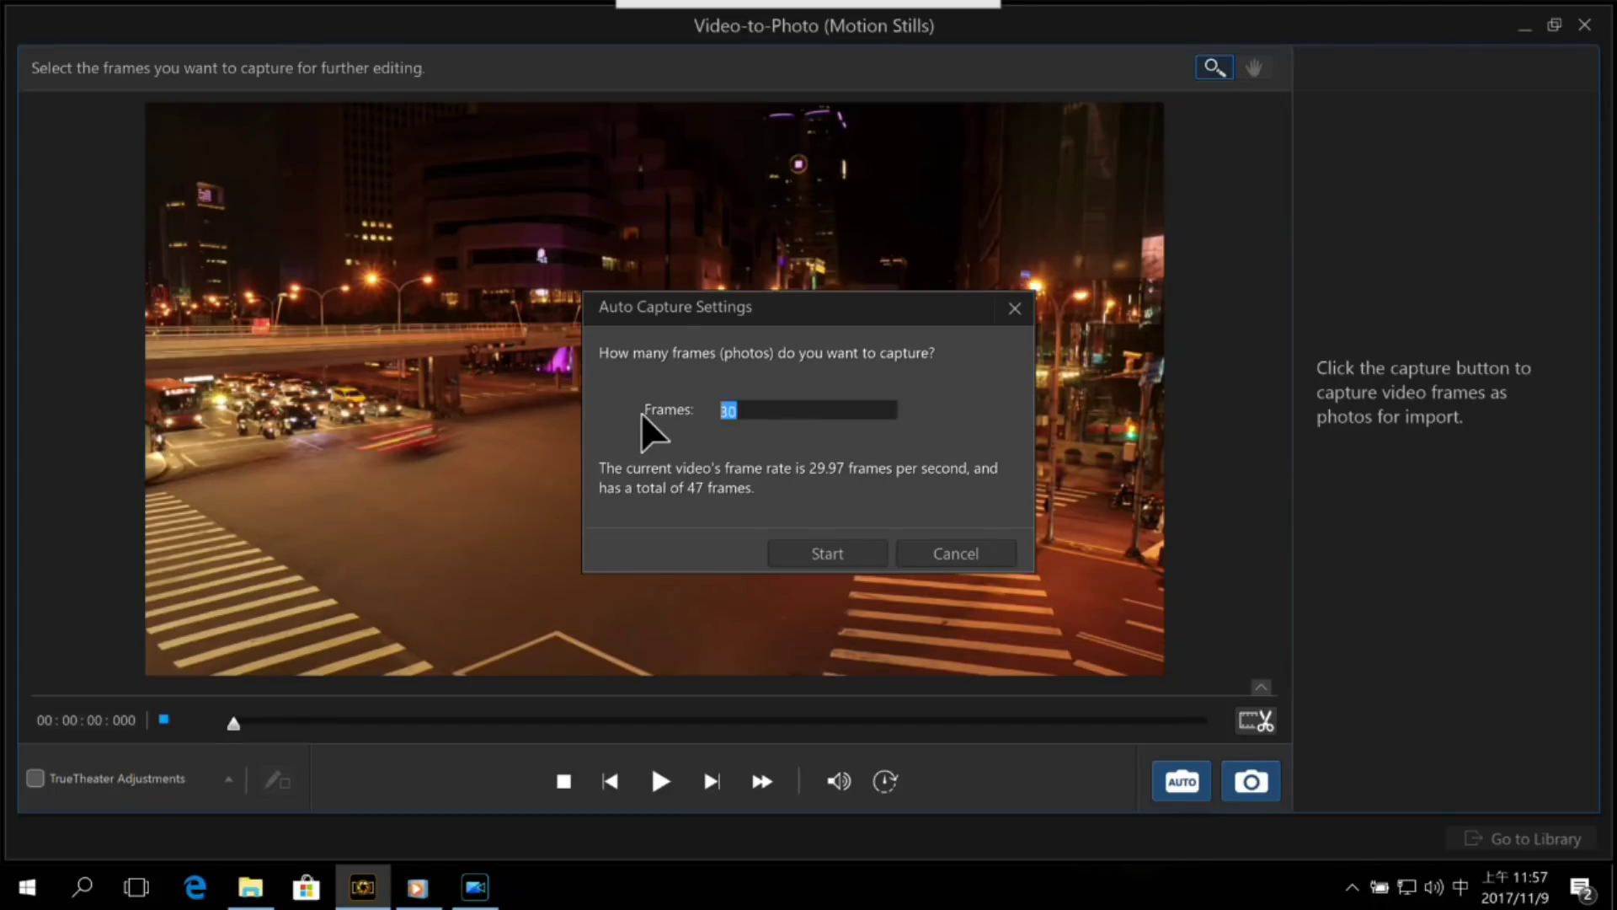
text(1)
key(shift)
click(858, 556)
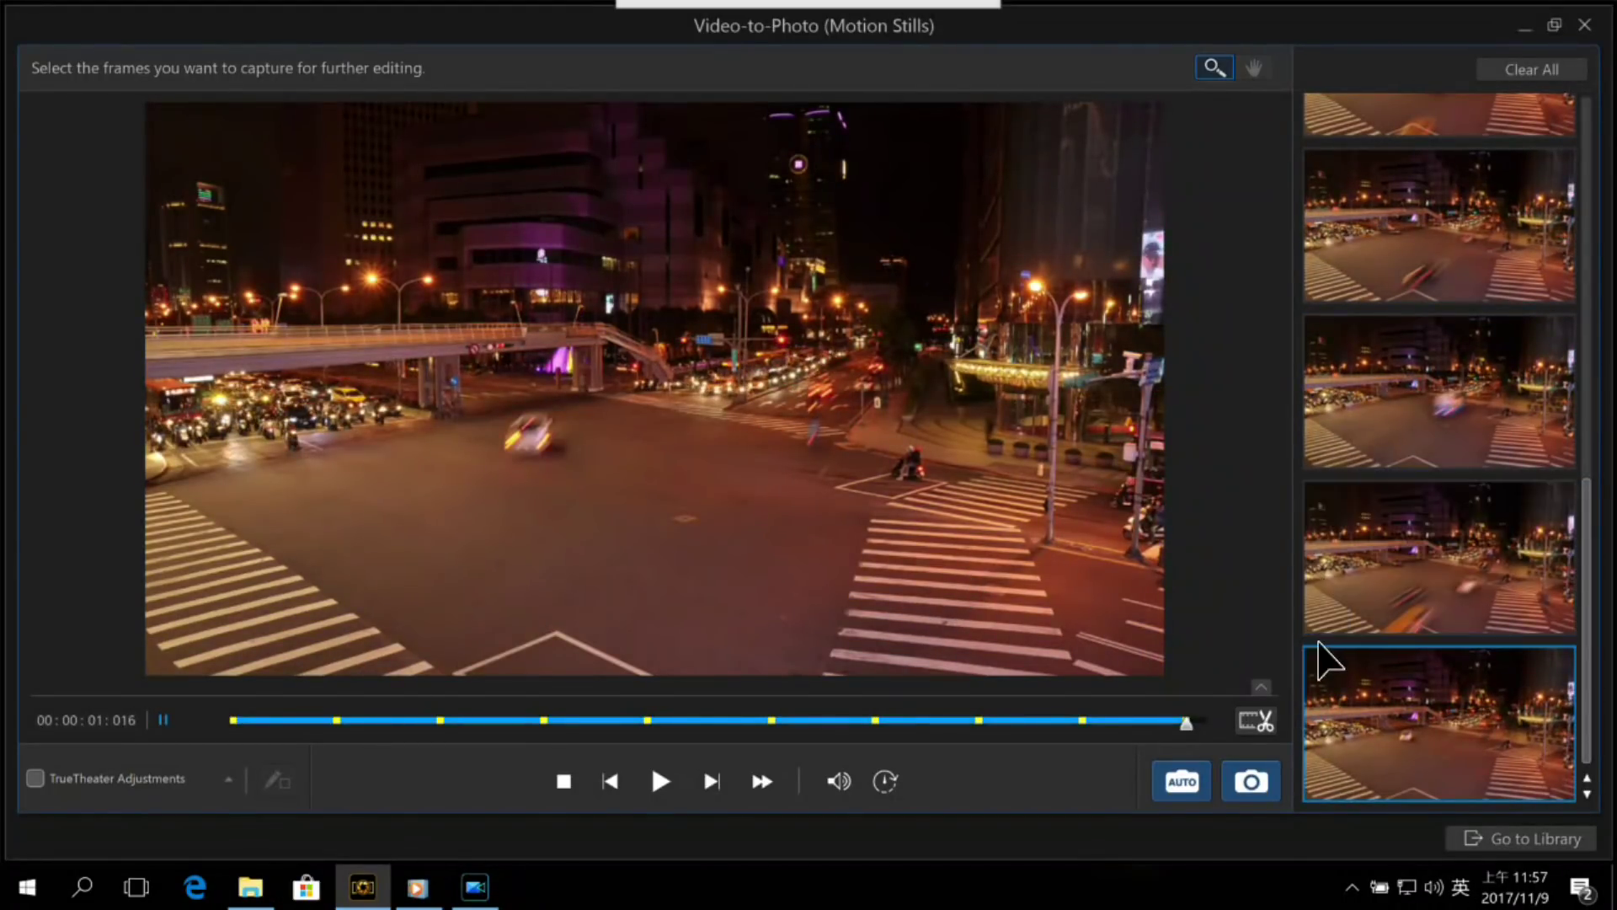
click(1516, 838)
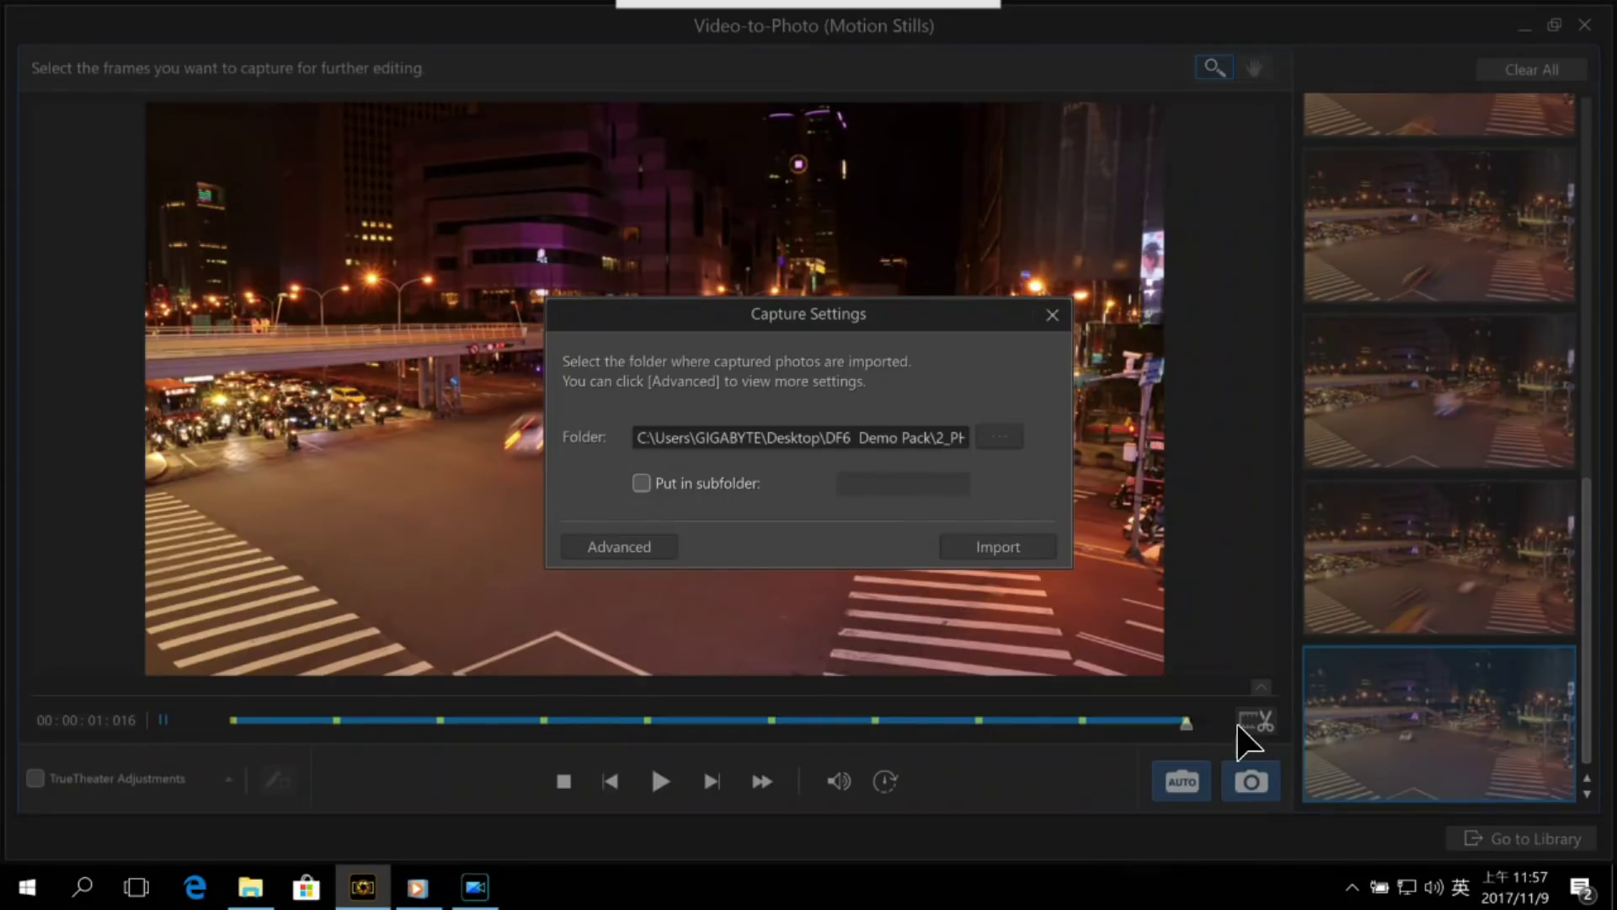
click(988, 543)
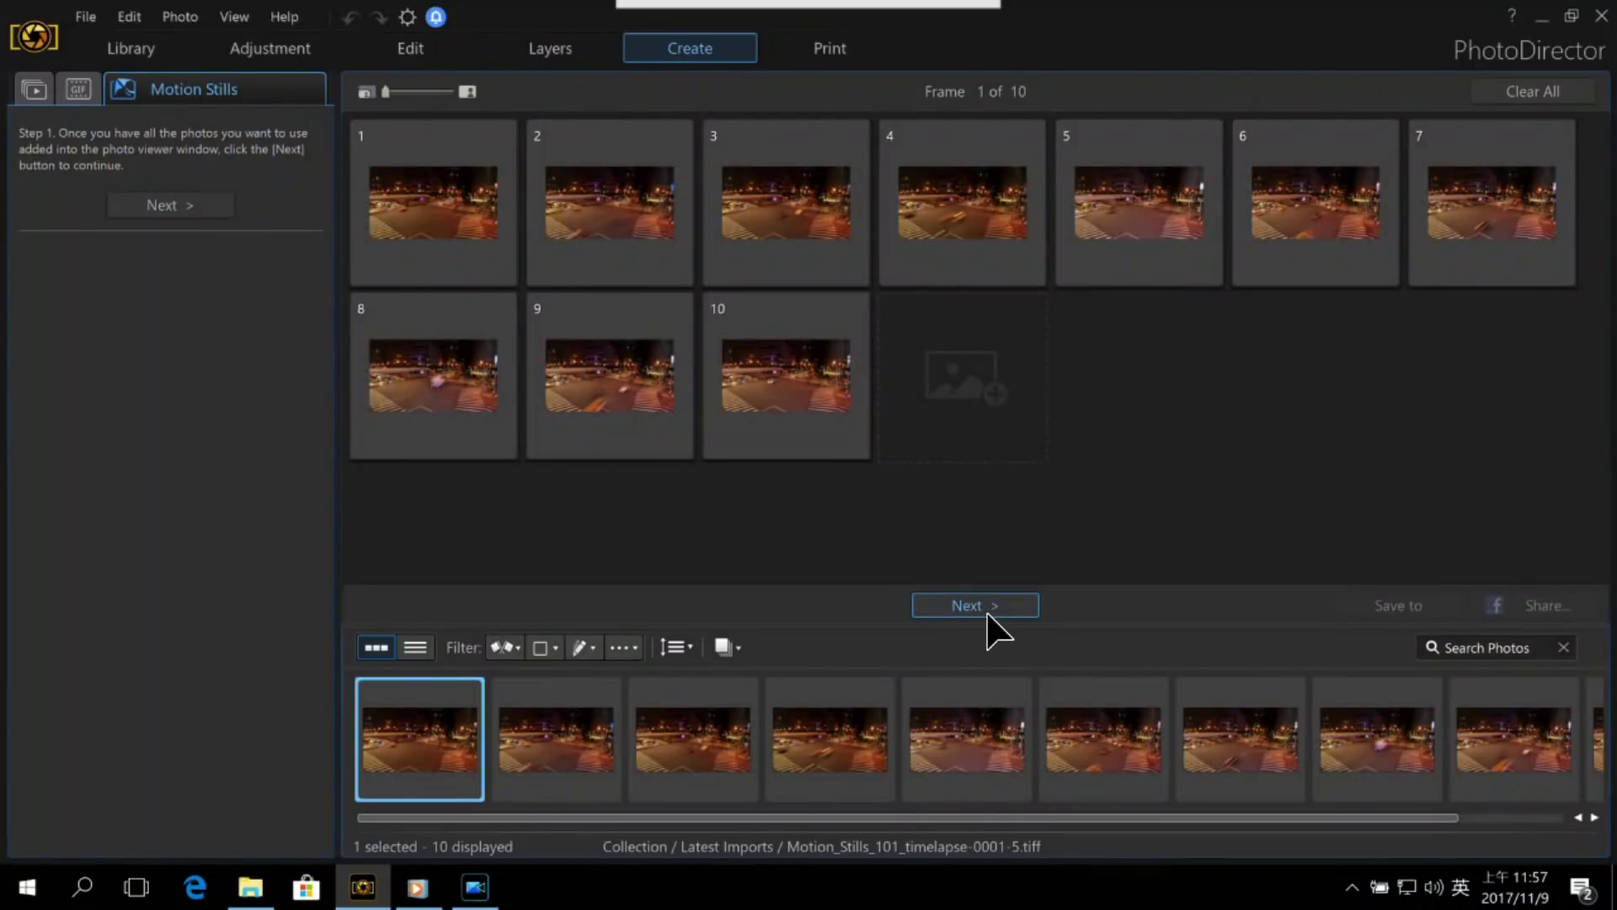
Step: Accept the captured photos for the Motion Still and choose frame 3 as the still background
click(994, 619)
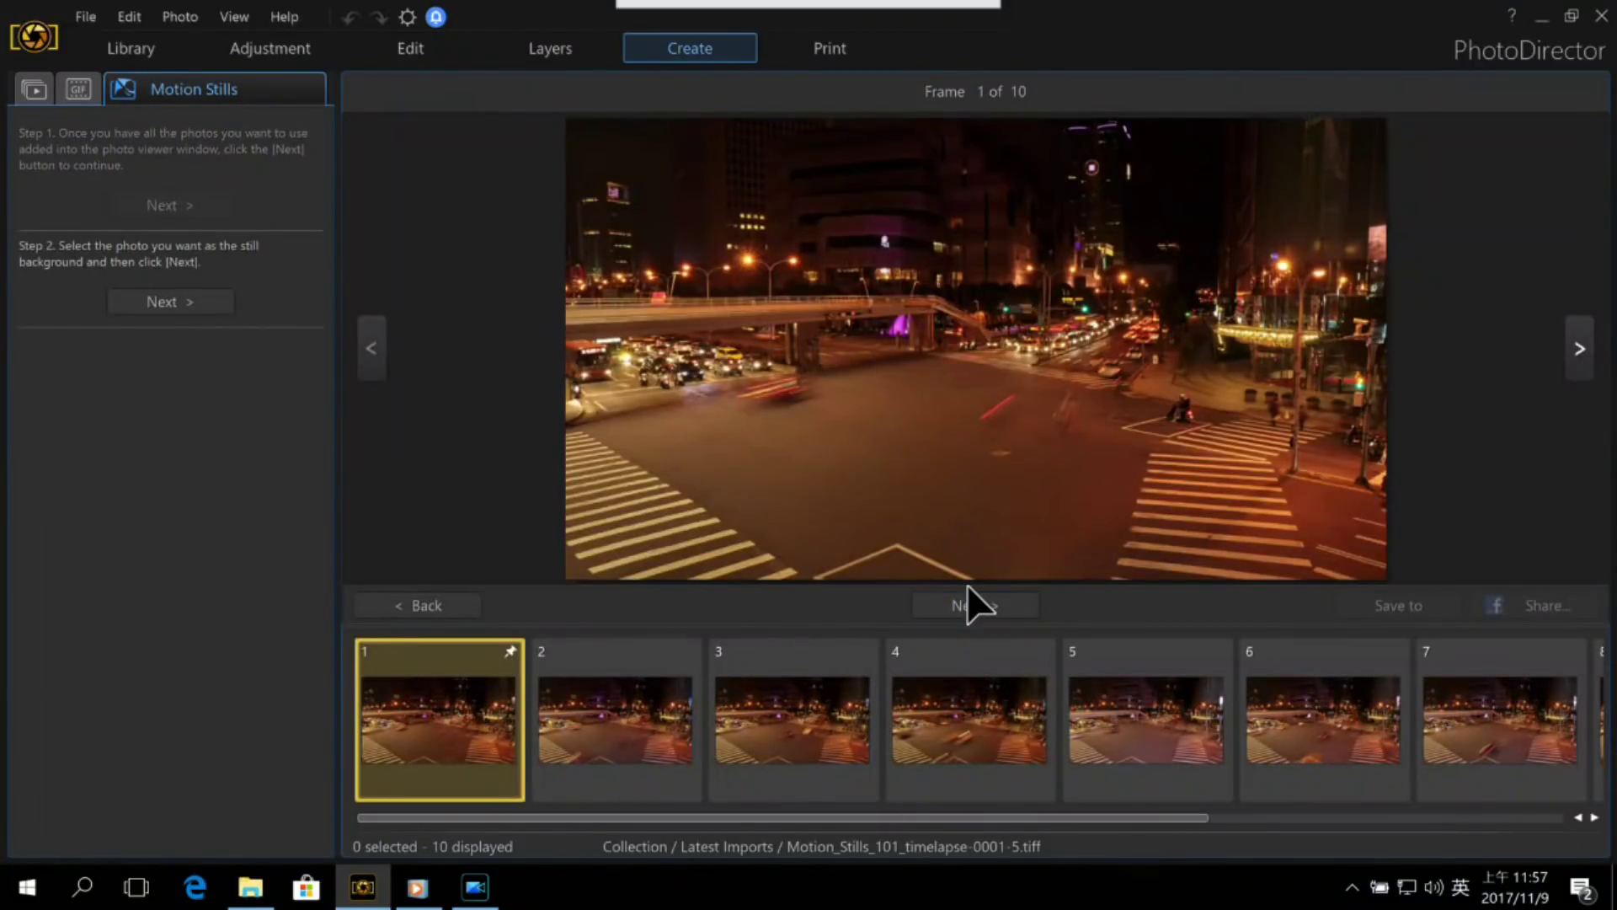
click(816, 715)
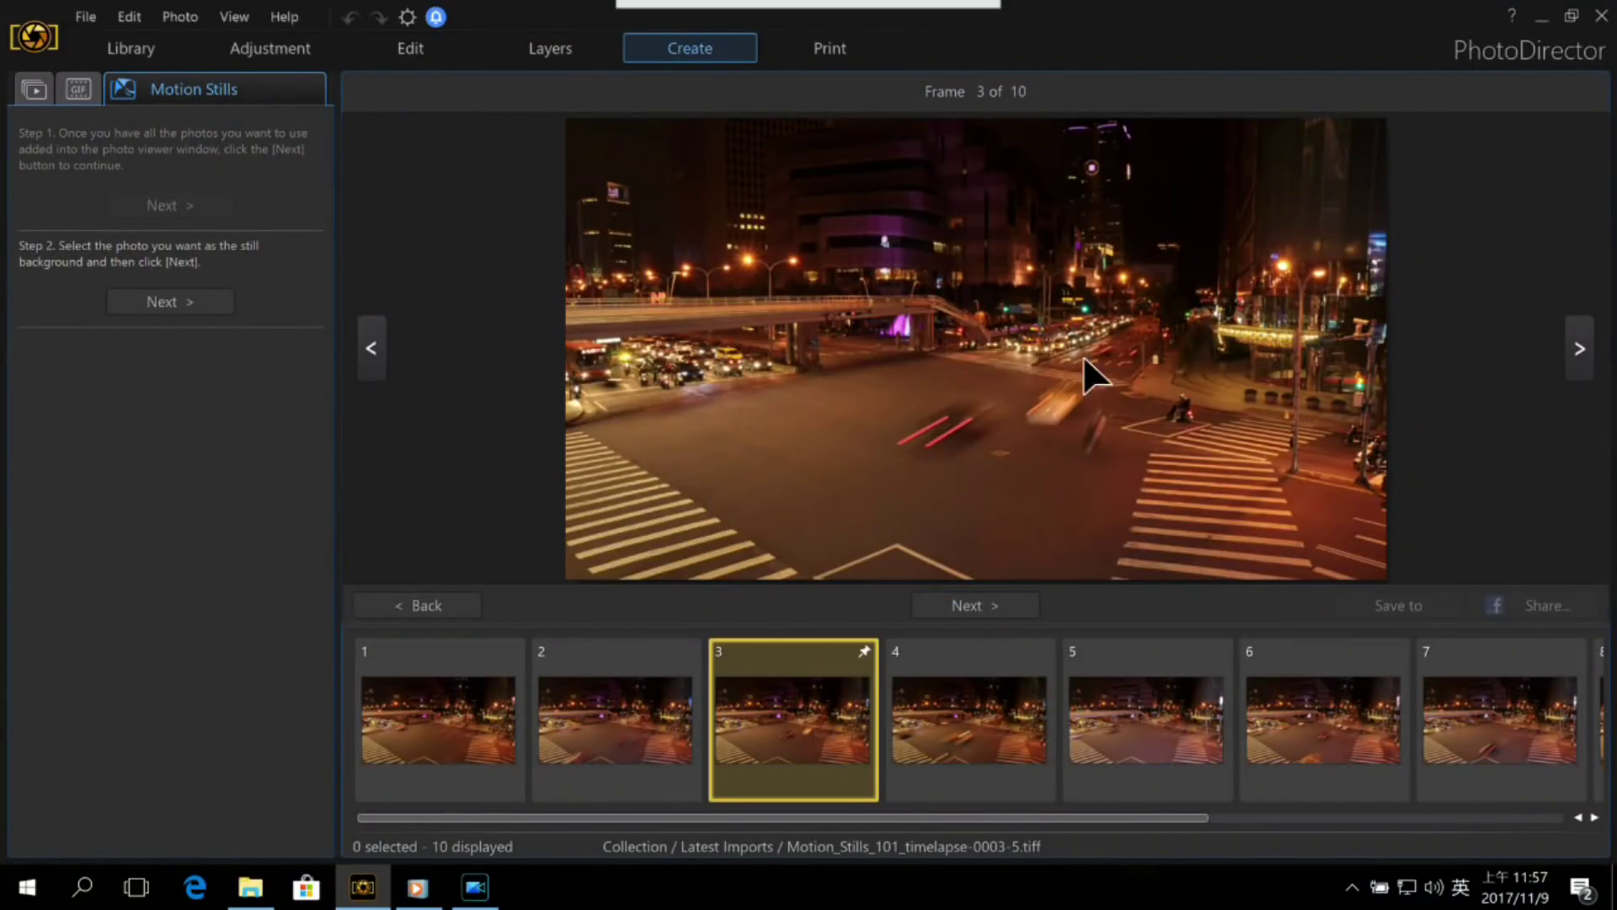
click(979, 699)
click(812, 727)
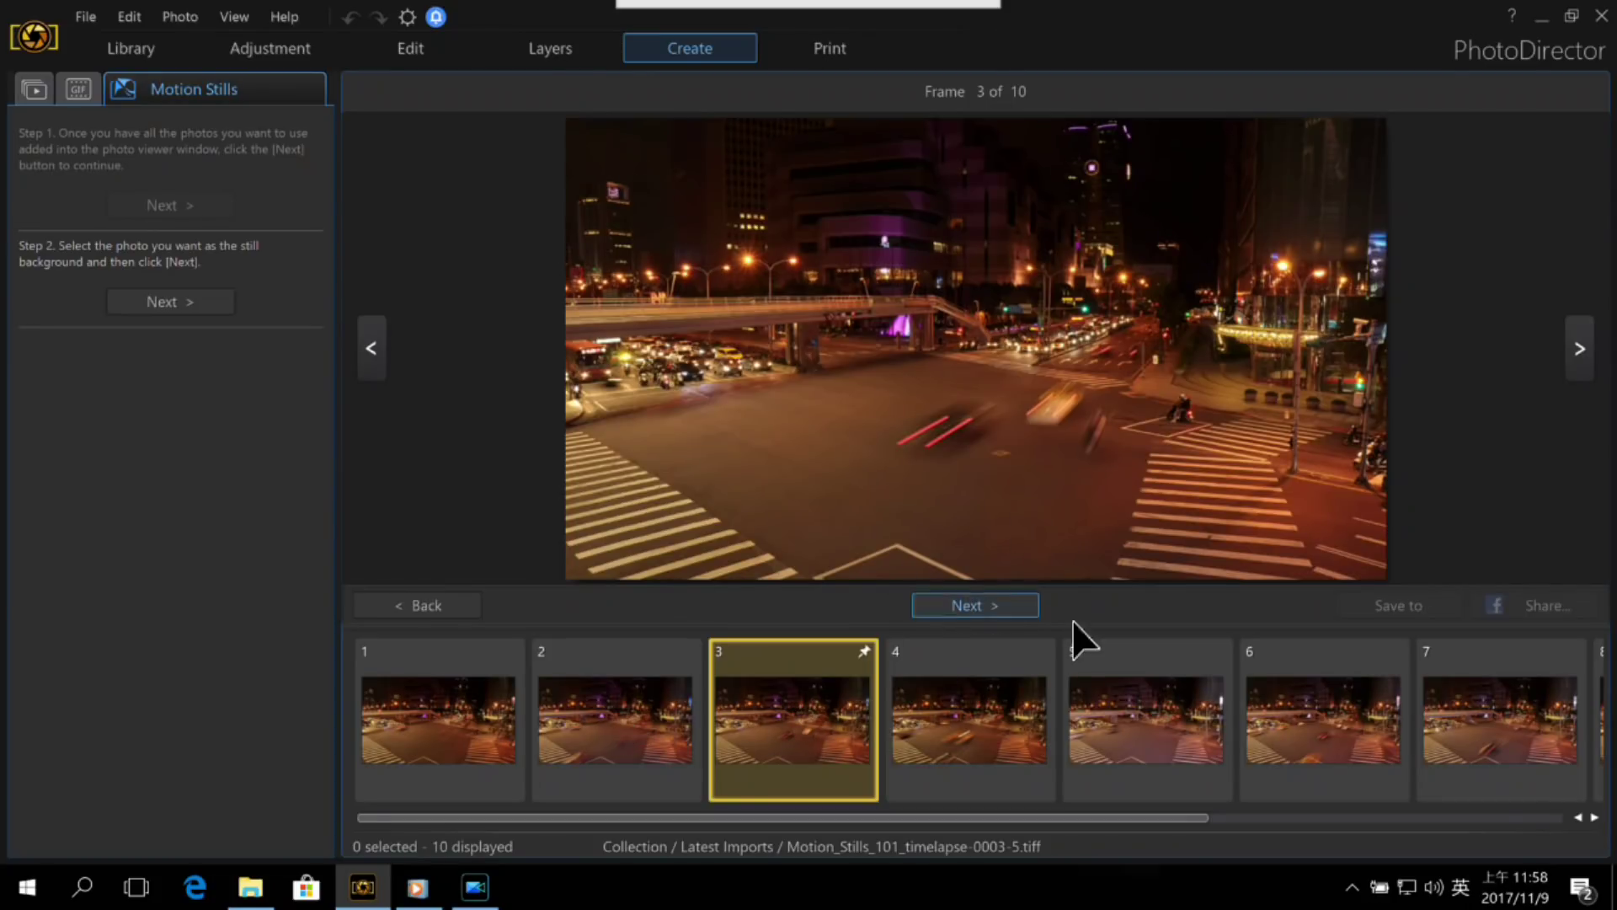
click(981, 605)
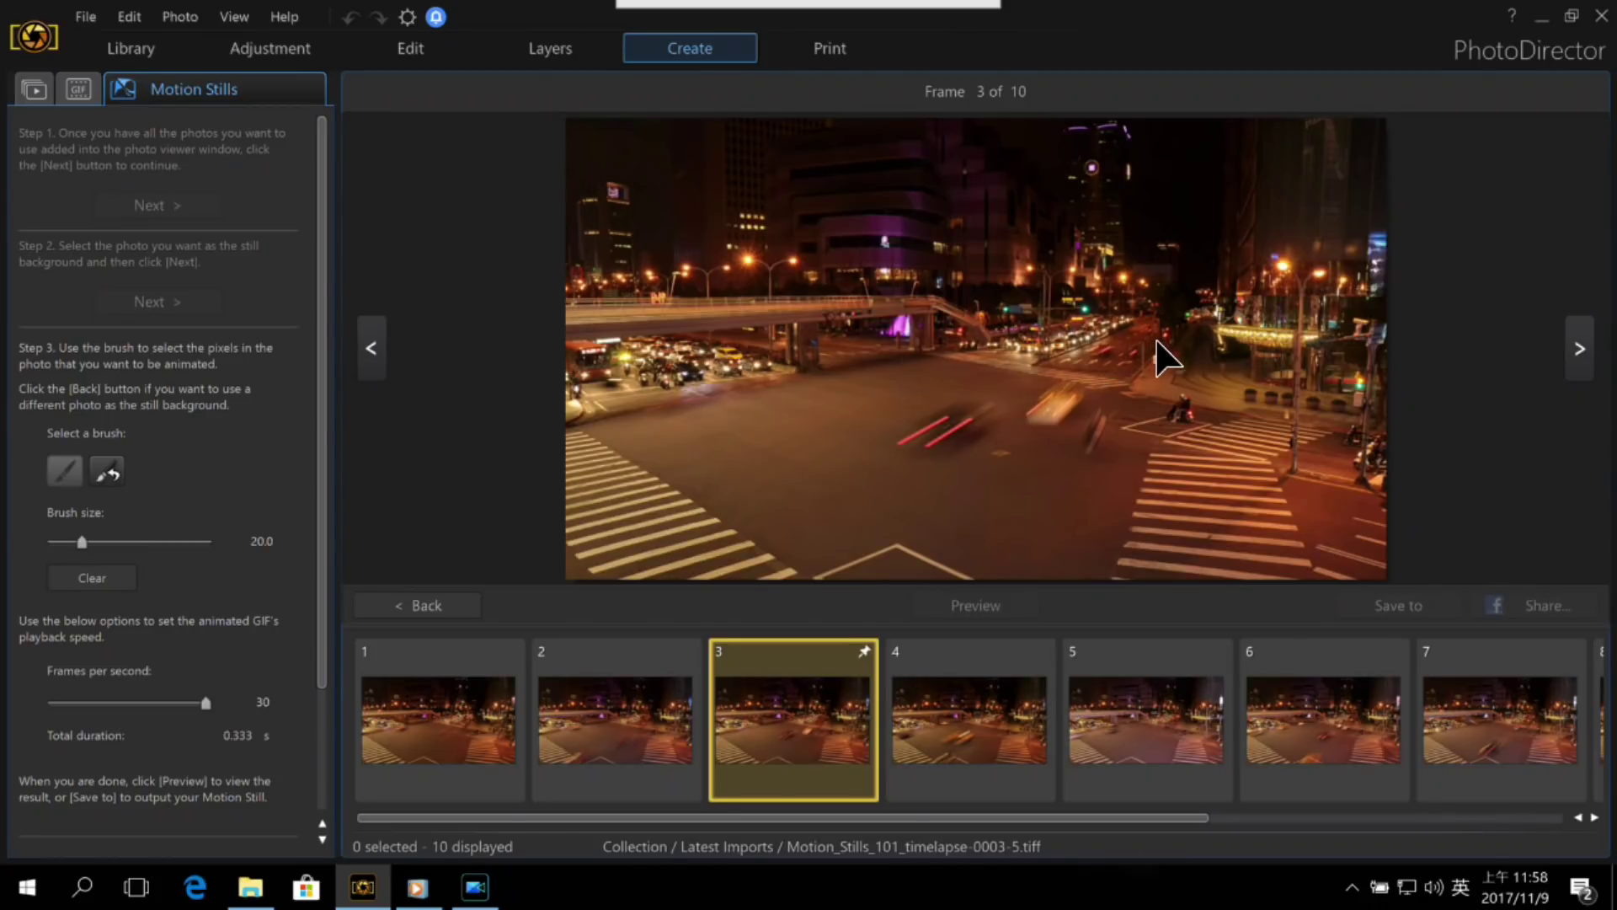
Step: Brush a small test selection over the distant end of the road and erase it again
drag(1133, 341, 1120, 351)
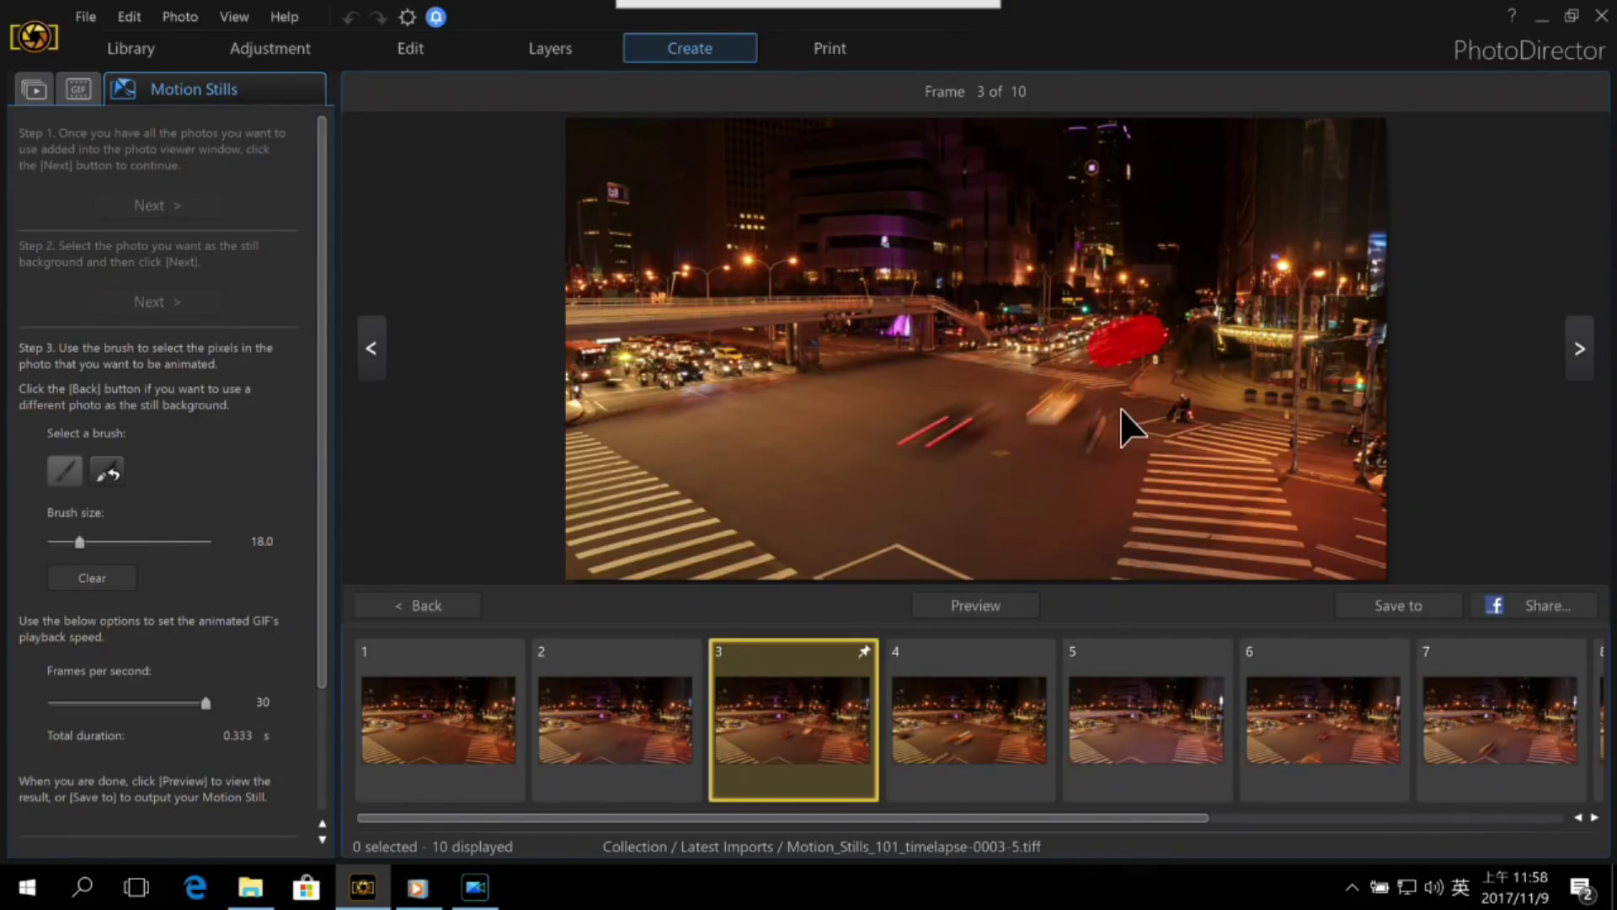
click(106, 471)
mouse_move(1065, 365)
mouse_down()
mouse_move(1074, 385)
mouse_move(1167, 363)
mouse_up()
Step: Paint the traffic lane from the distant road down to the foreground crosswalk as the animated area, using brush size 19
click(64, 470)
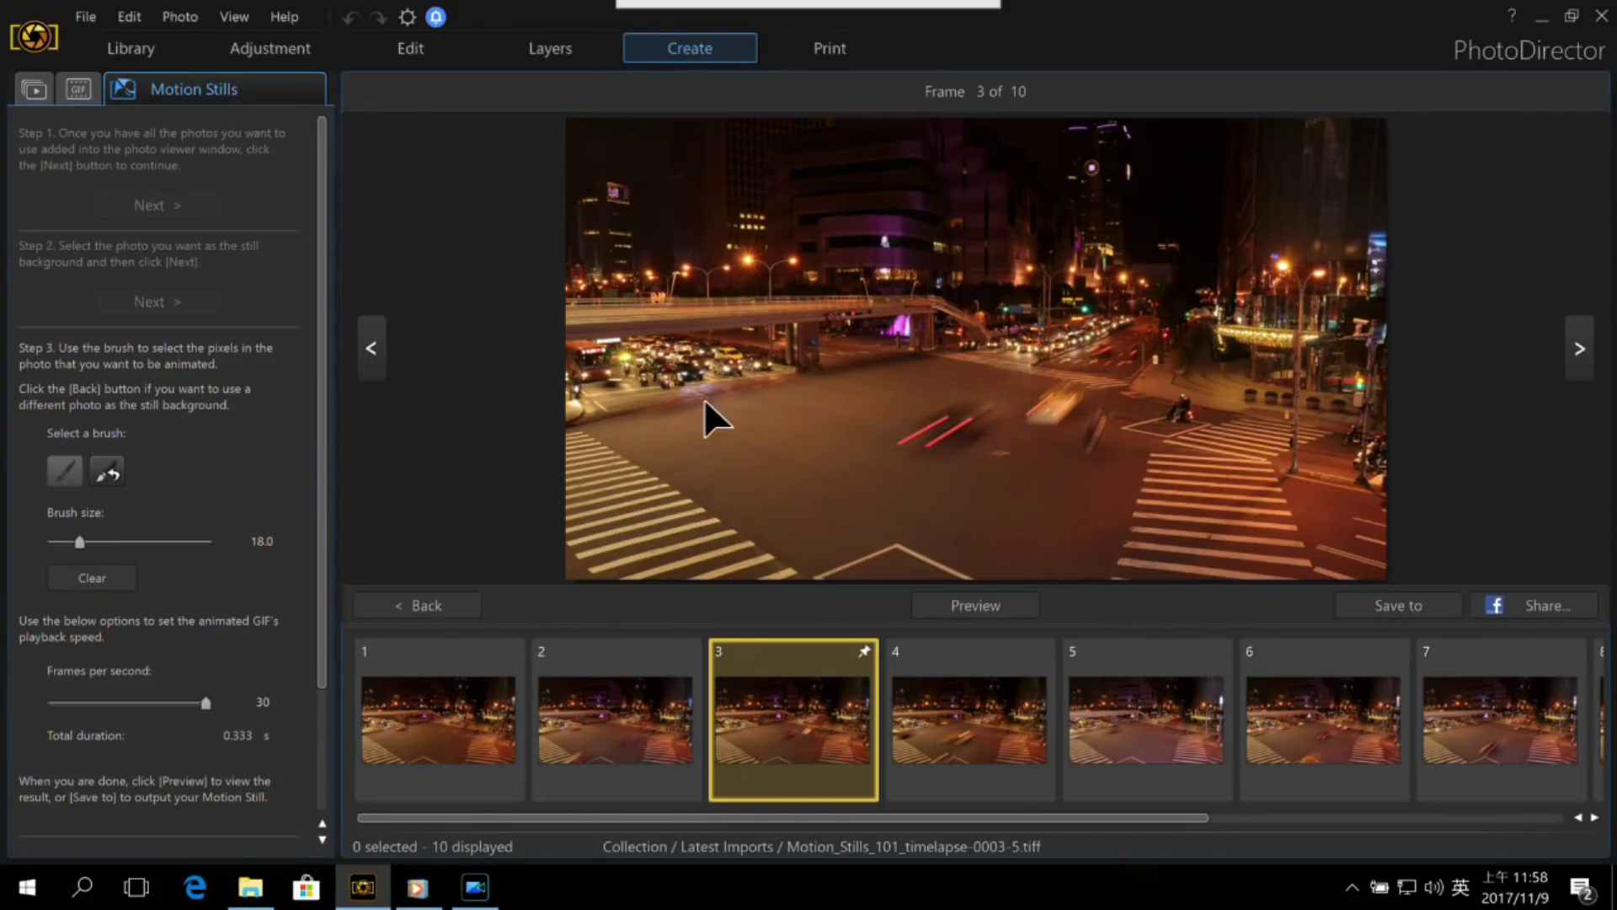
drag(1053, 385, 578, 621)
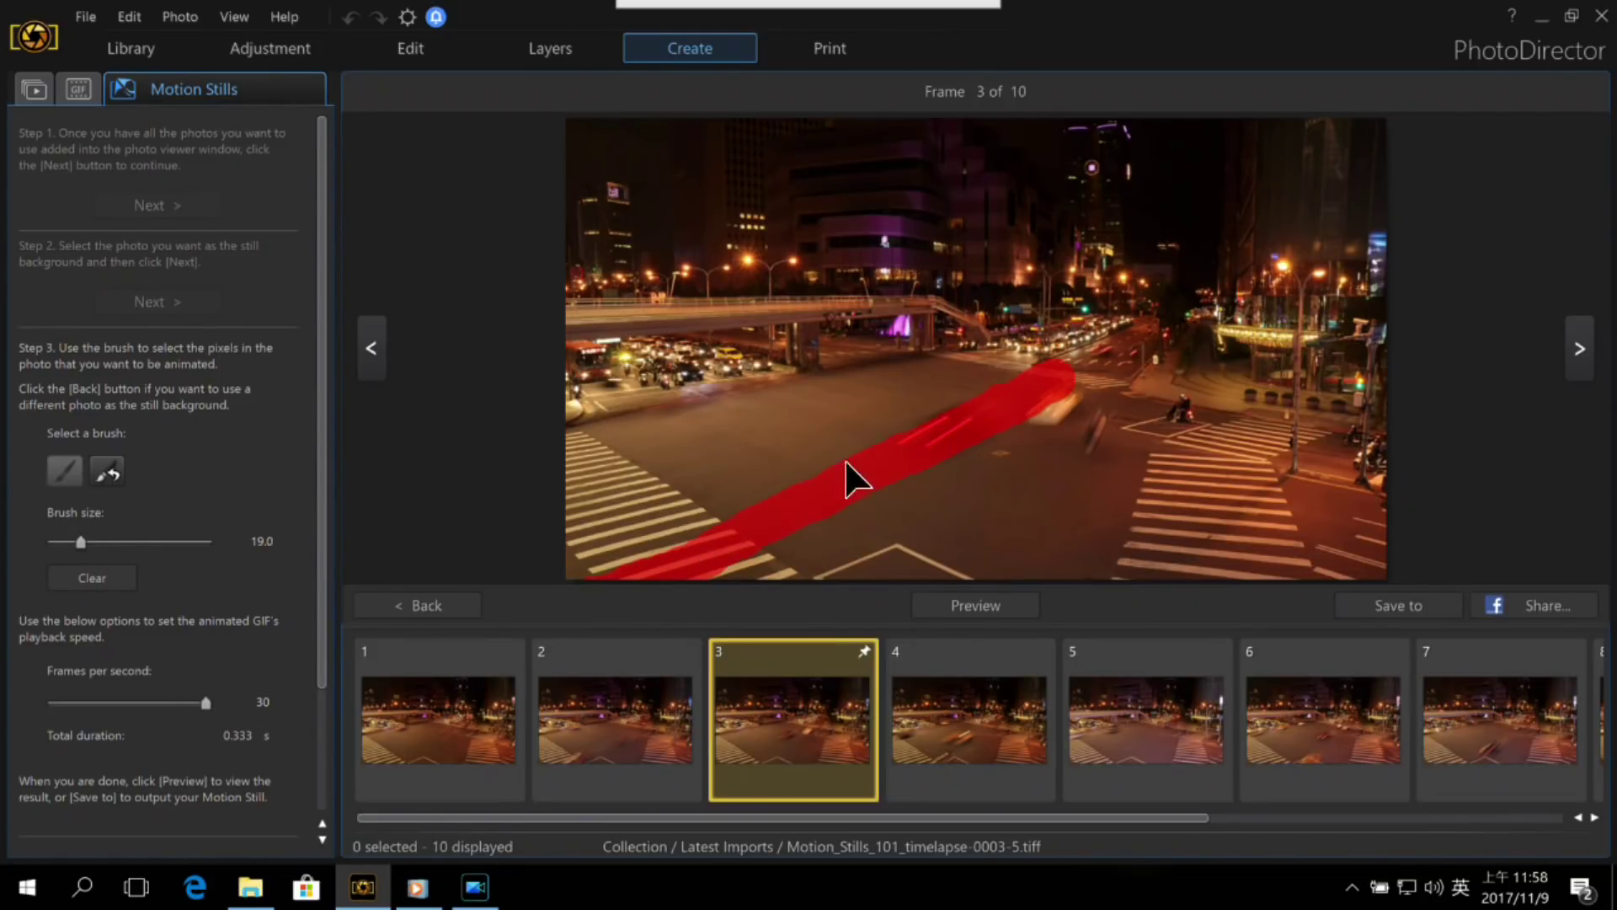
mouse_move(1091, 379)
mouse_down()
mouse_move(535, 580)
mouse_move(583, 542)
mouse_move(993, 387)
mouse_move(934, 434)
mouse_move(1048, 390)
mouse_move(748, 552)
mouse_move(1025, 408)
mouse_move(792, 578)
mouse_move(977, 534)
mouse_move(933, 589)
mouse_move(1073, 370)
mouse_move(1051, 409)
mouse_move(1145, 333)
mouse_move(1084, 438)
mouse_move(1021, 495)
mouse_move(1091, 364)
mouse_move(1011, 534)
mouse_up()
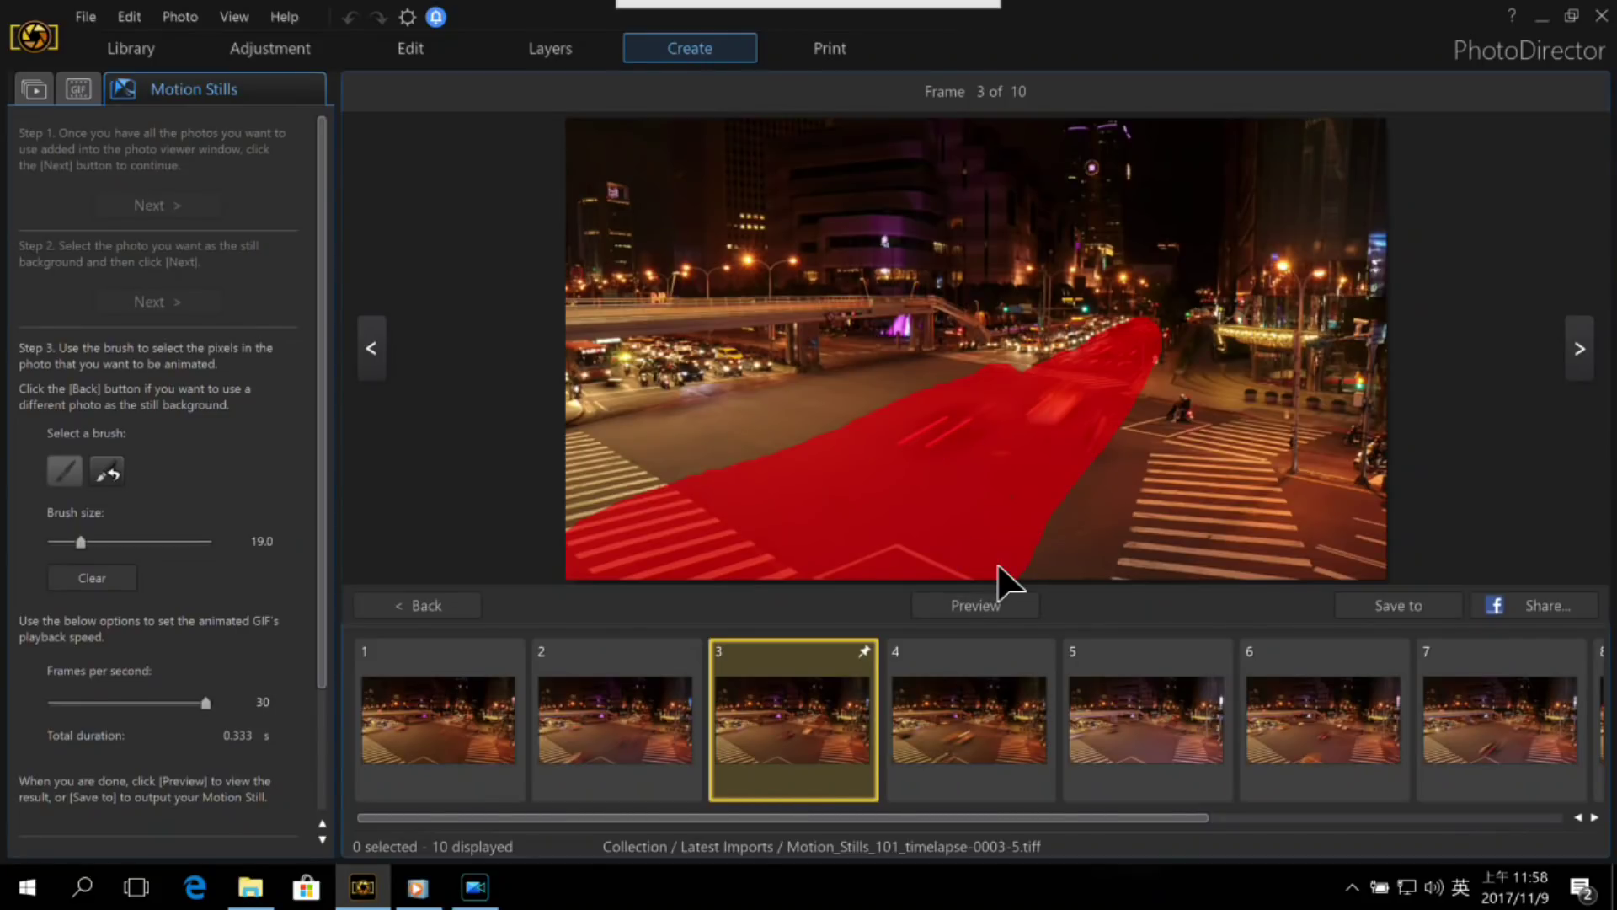
Step: Play the full-screen preview of the Motion Still and return to the brush editing view
click(988, 605)
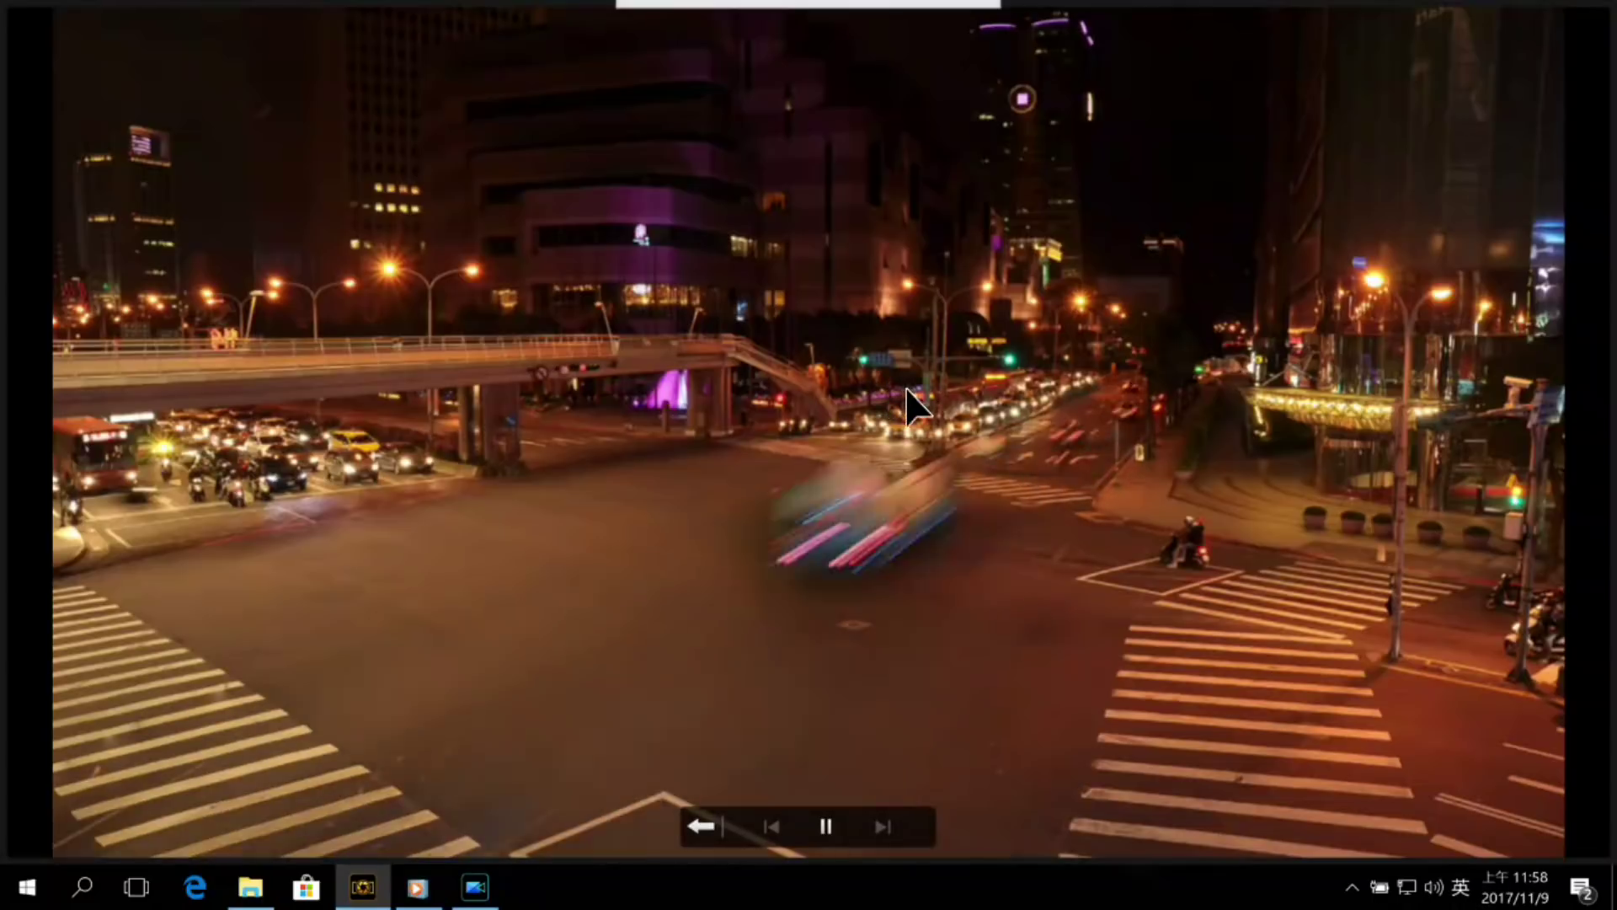
click(702, 827)
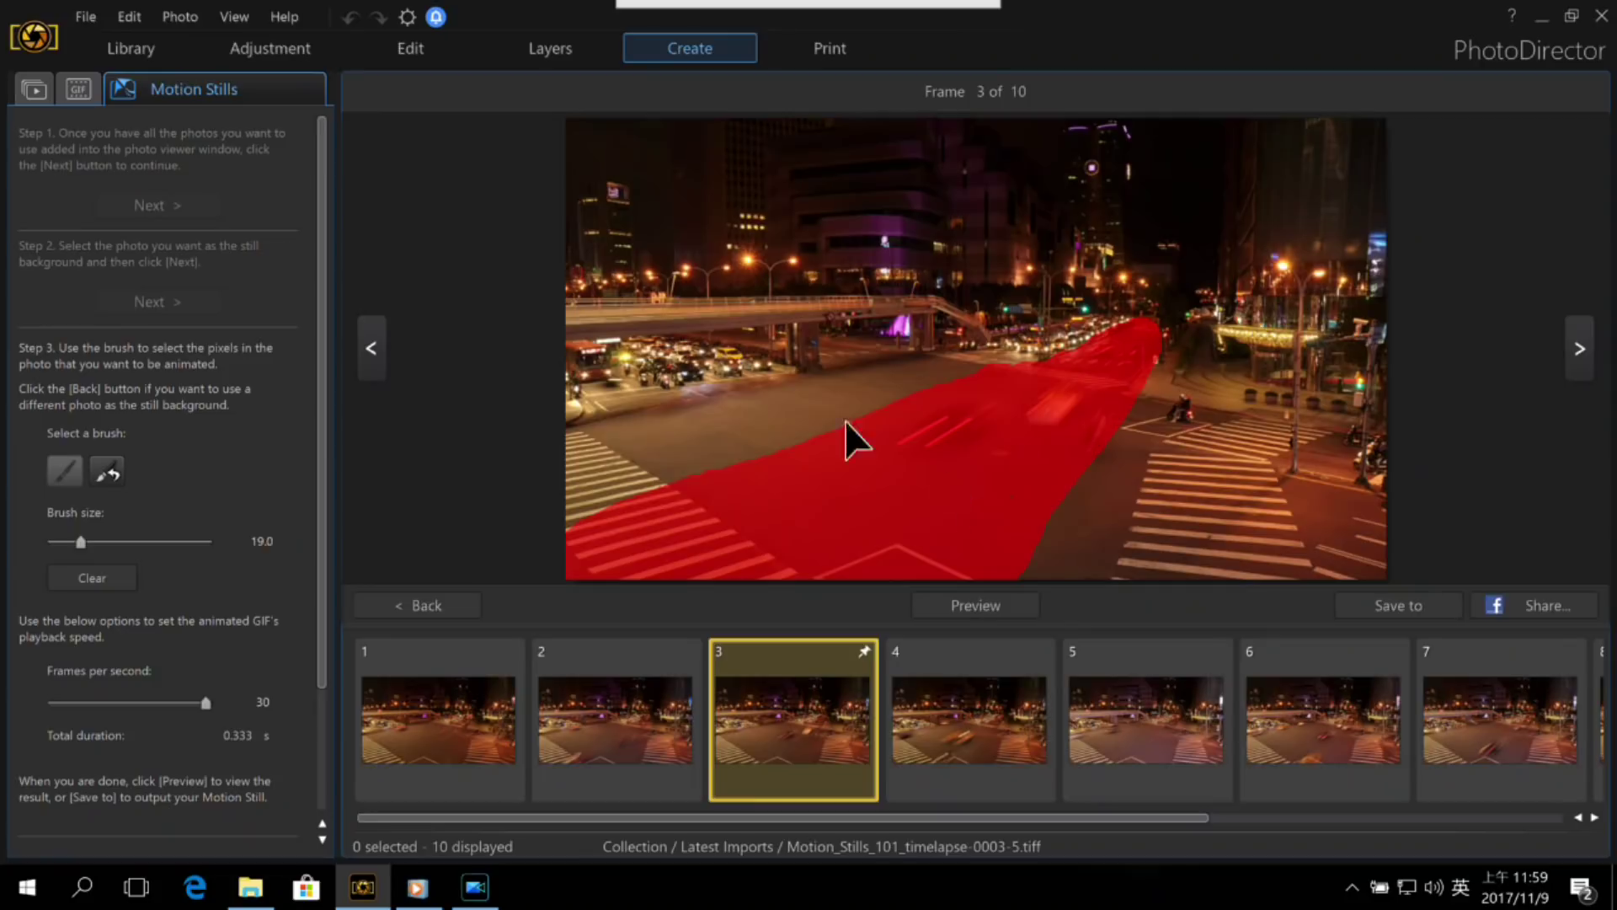
mouse_move(669, 21)
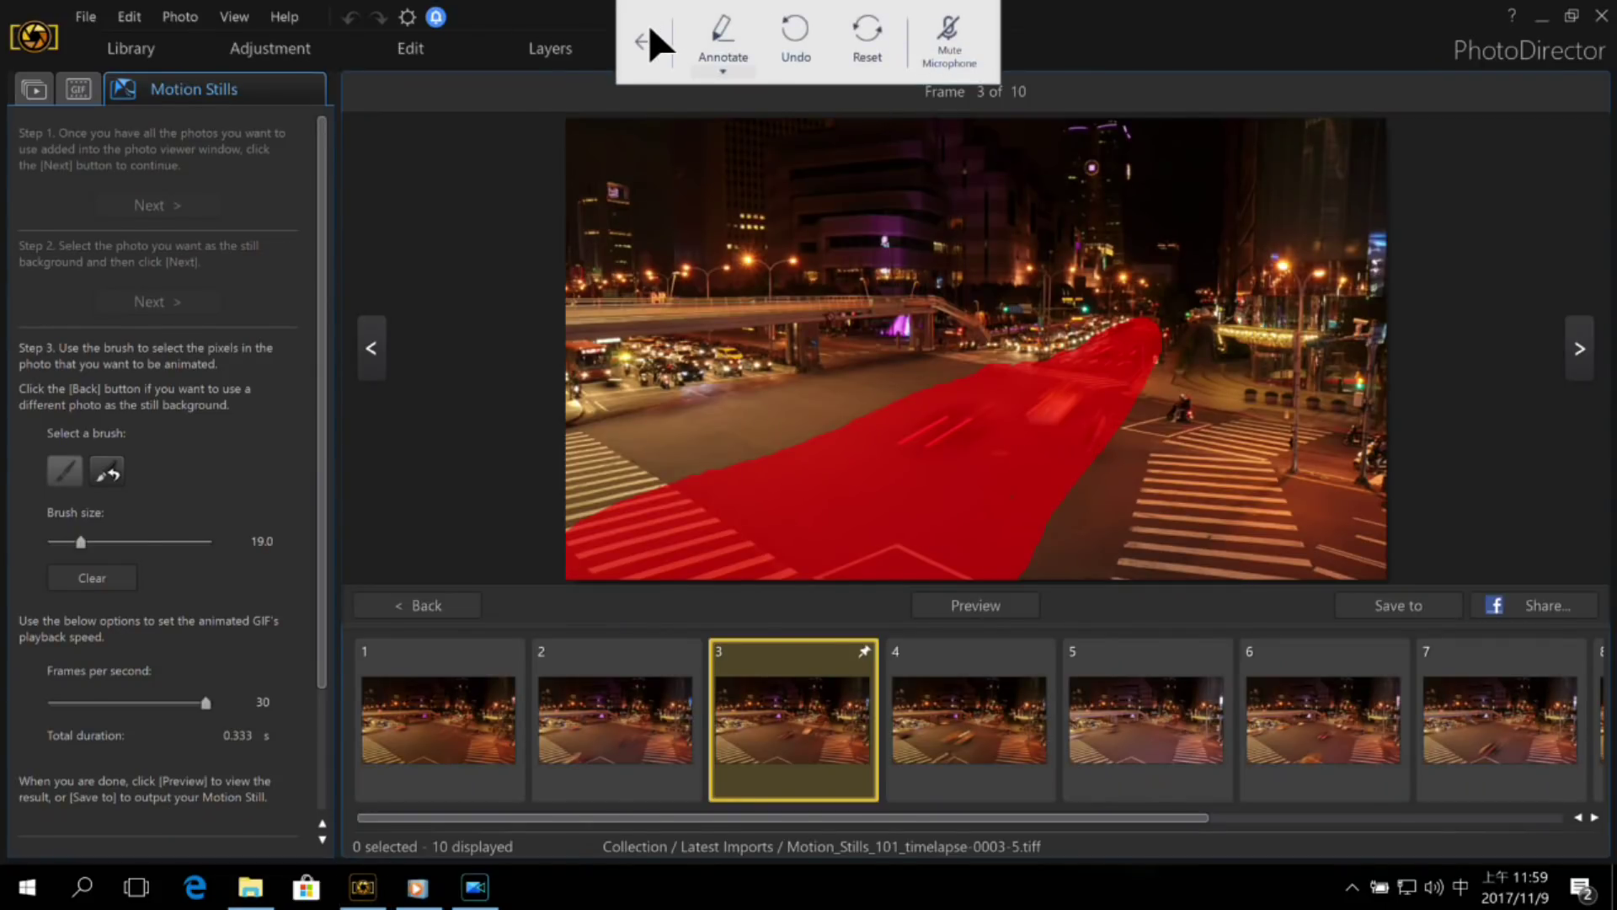